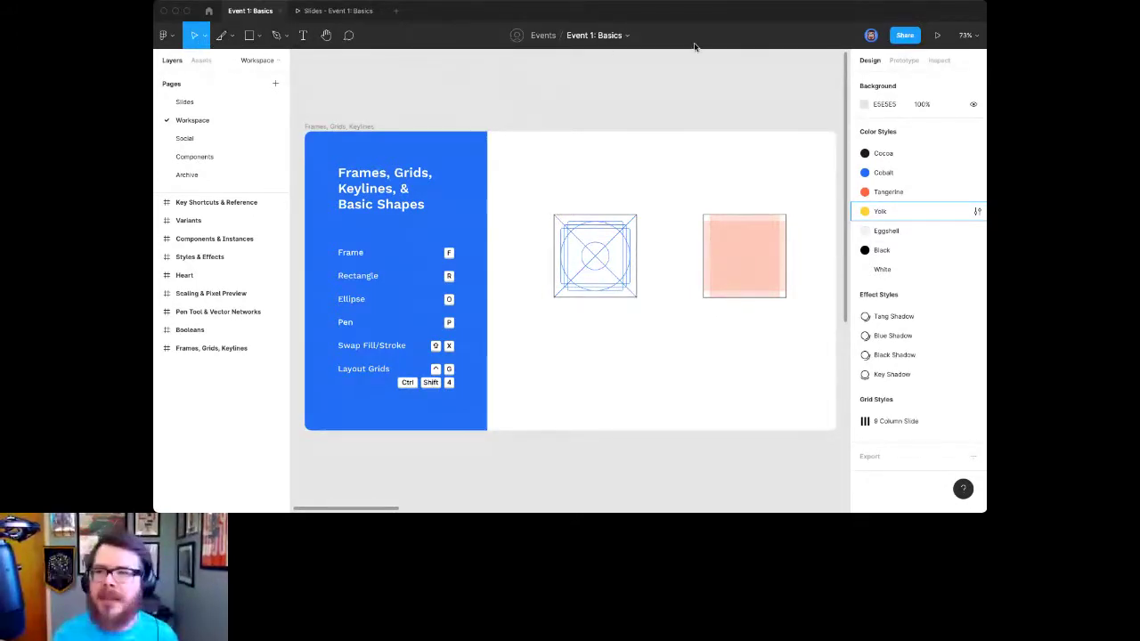
left_click(229, 38)
left_click(222, 62)
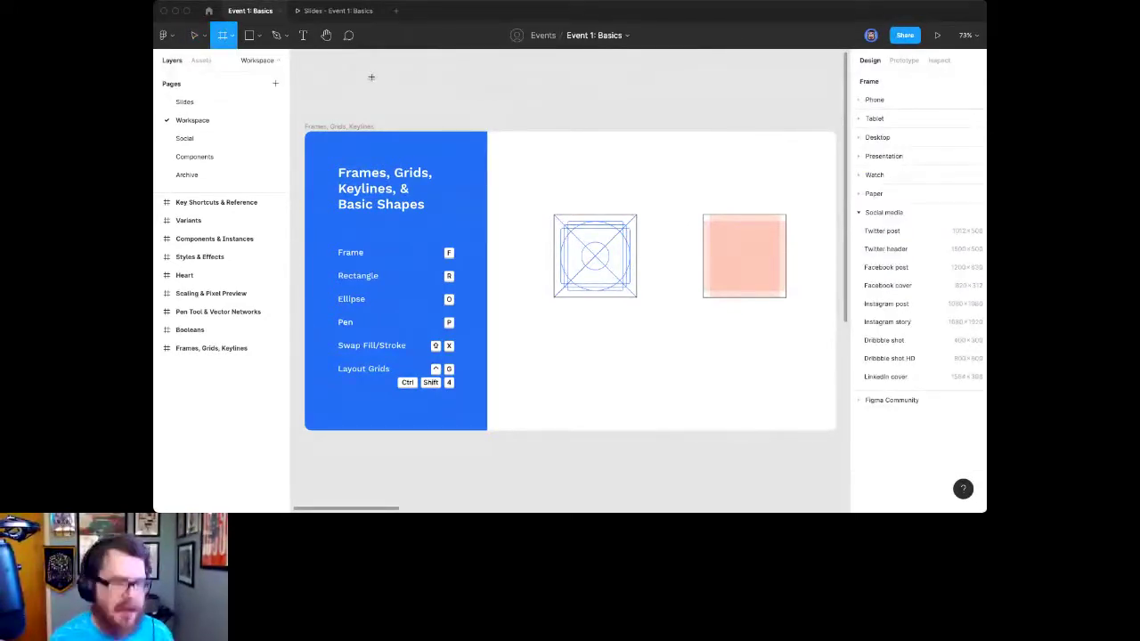
key("v")
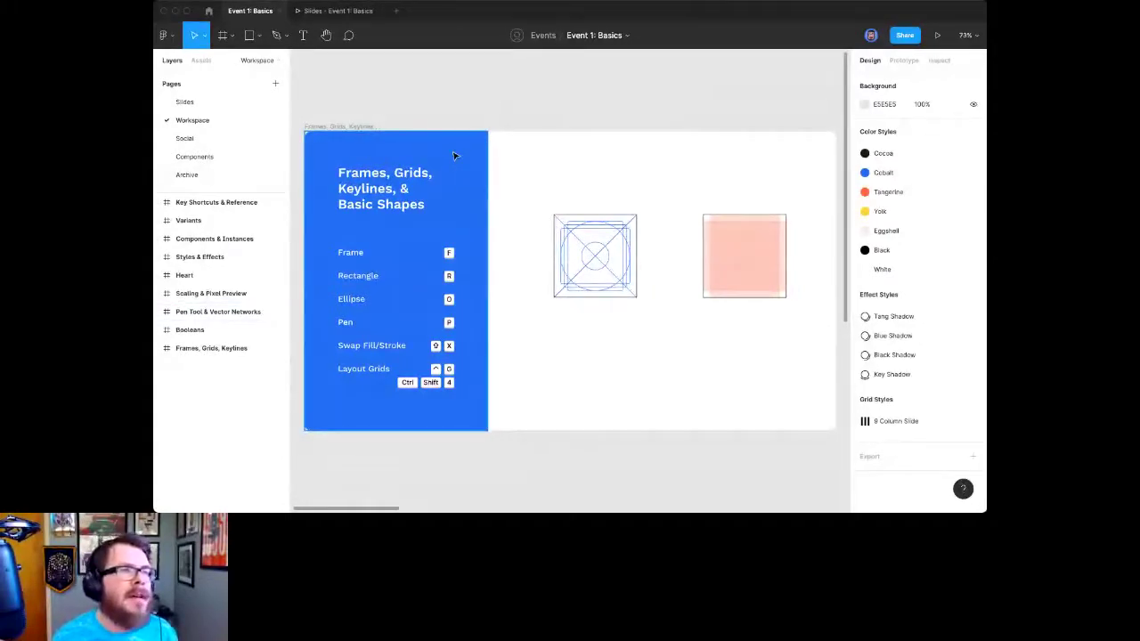
Collapse the list of pages so only the layers of the Workspace page are listed
left_click(272, 60)
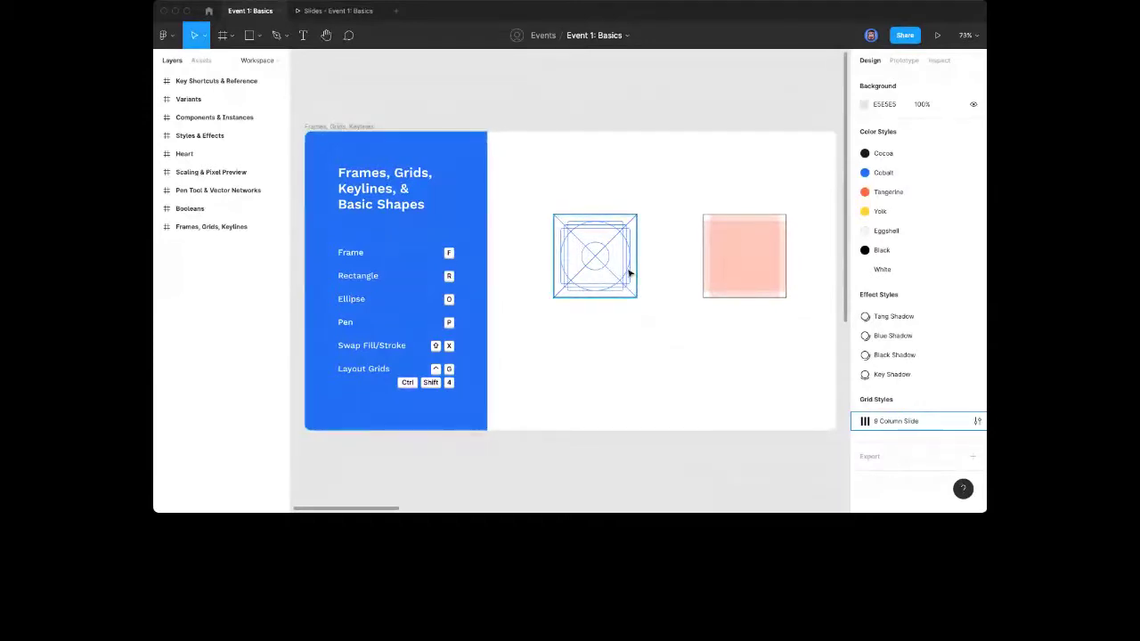
Examine the Example 1 keyline frame and the Example 2 layout-grid frame on the slide
left_click(764, 270)
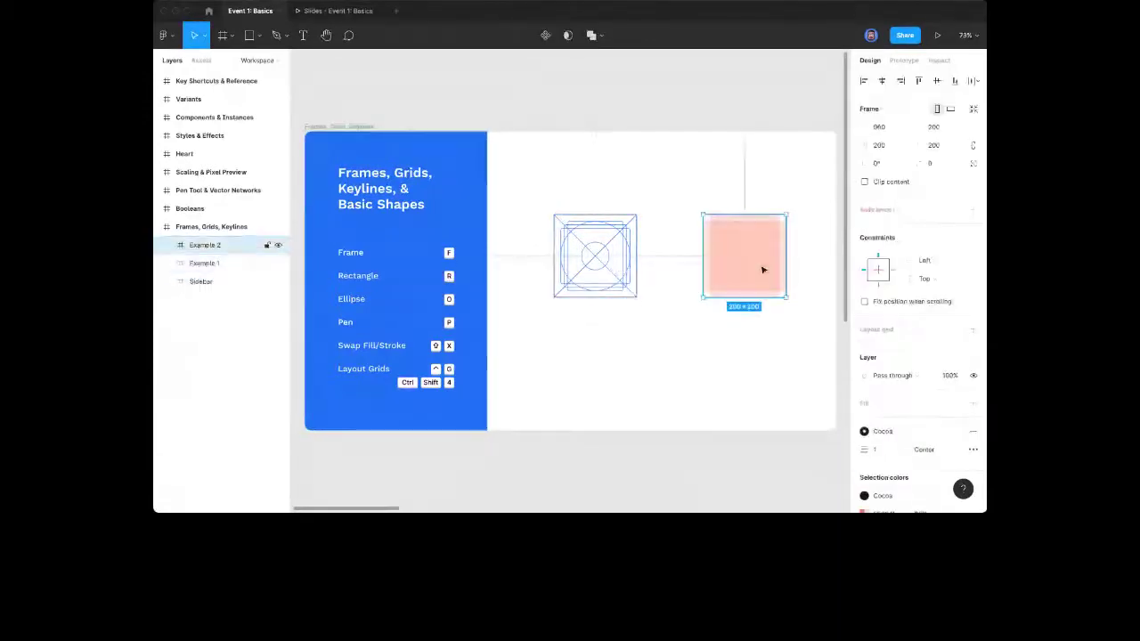
left_click(601, 266)
left_click(645, 335)
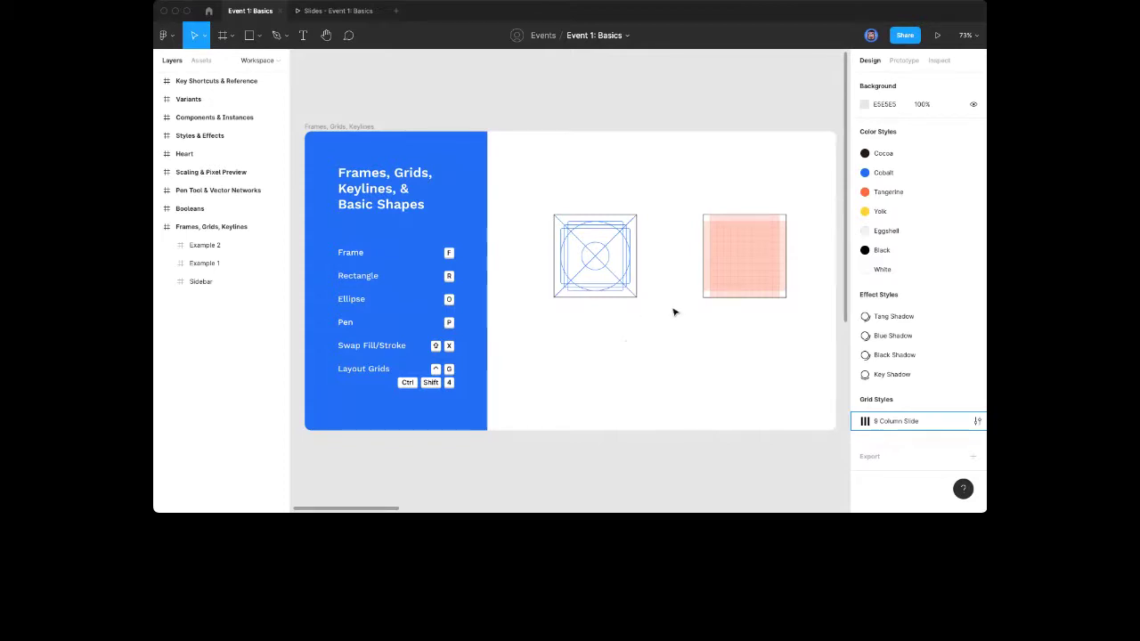
left_click(628, 285)
left_click(709, 294)
left_click(703, 327)
left_click(615, 271)
left_click(657, 293)
left_click(601, 258)
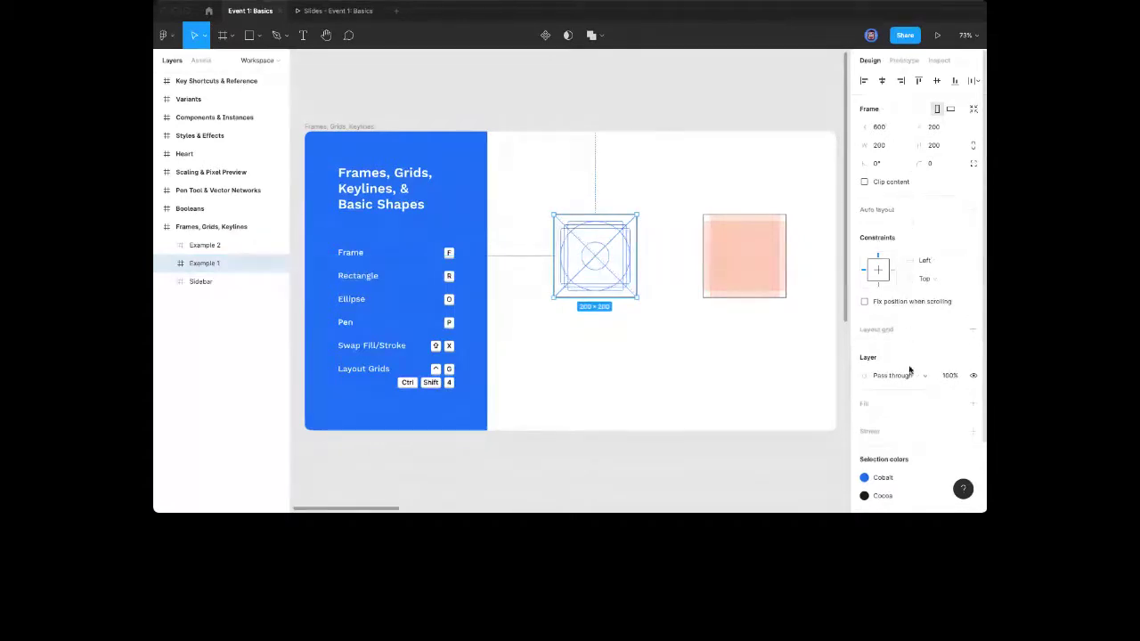
mouse_move(910, 302)
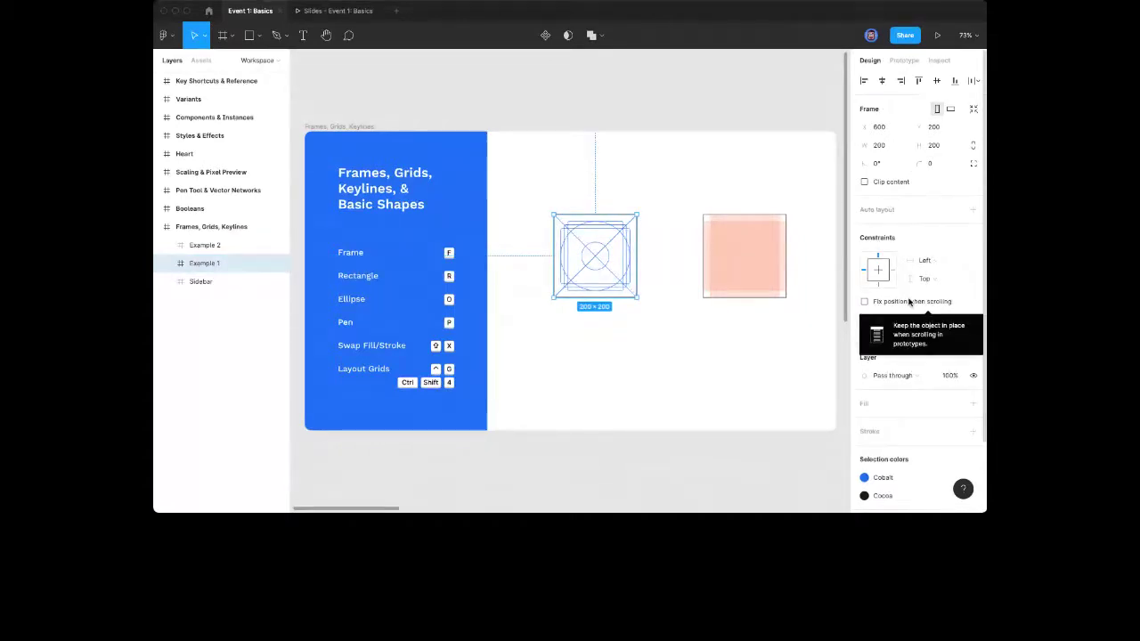
left_click(636, 348)
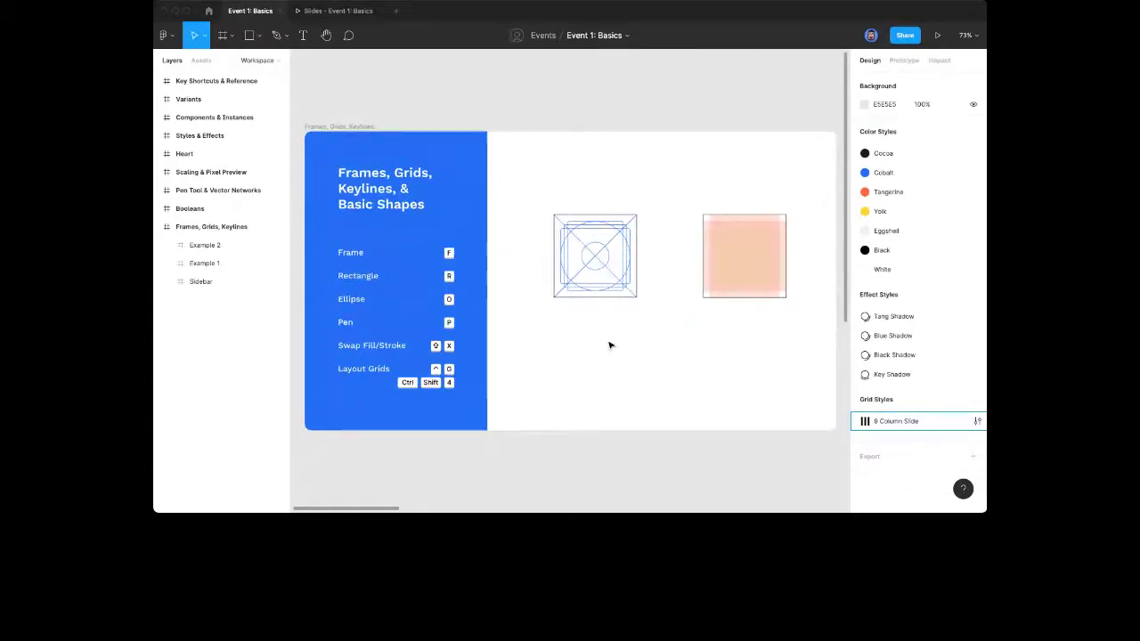
Draw a 24 × 24 frame in the empty area below the Example 1 keylines
scroll(609, 346, "up", 5)
scroll(601, 342, "up", 3)
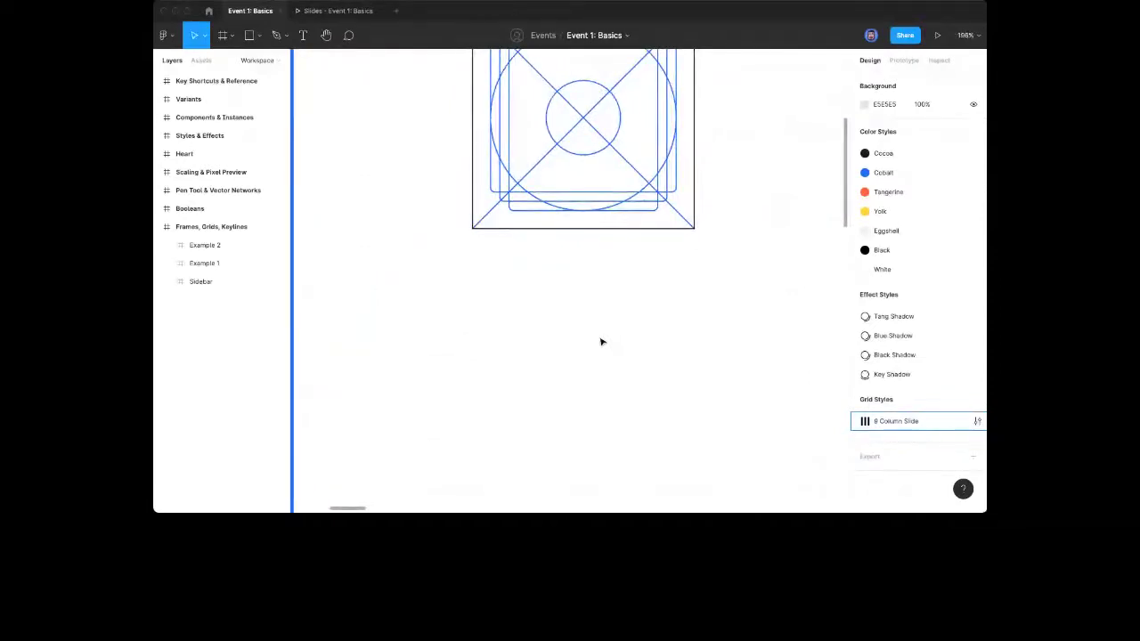
scroll(635, 349, "down", 1)
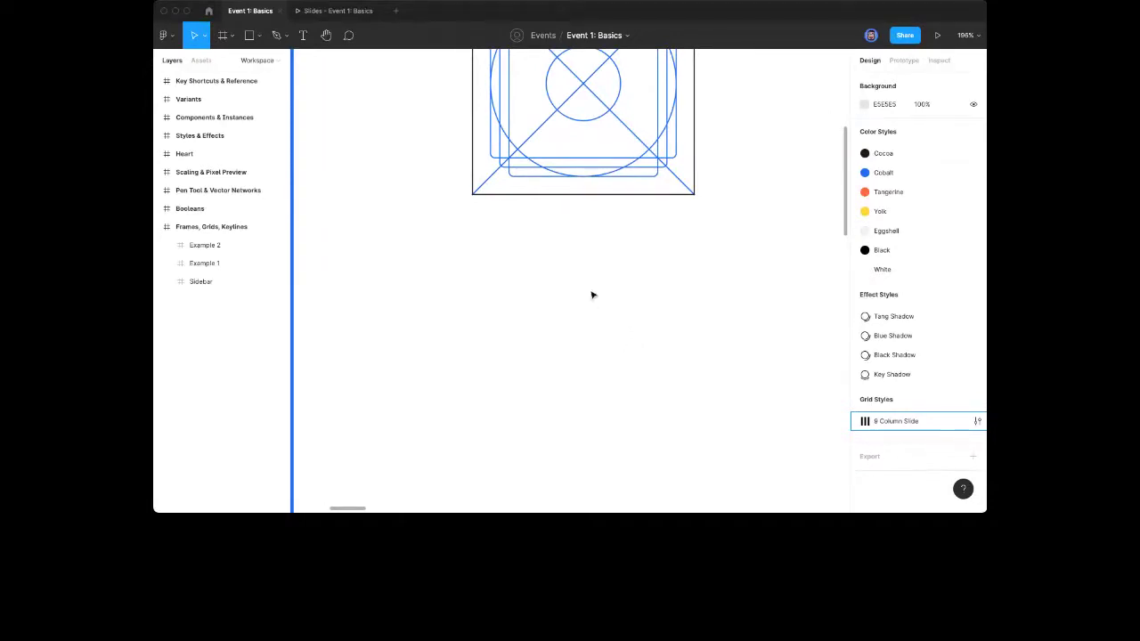
key("f")
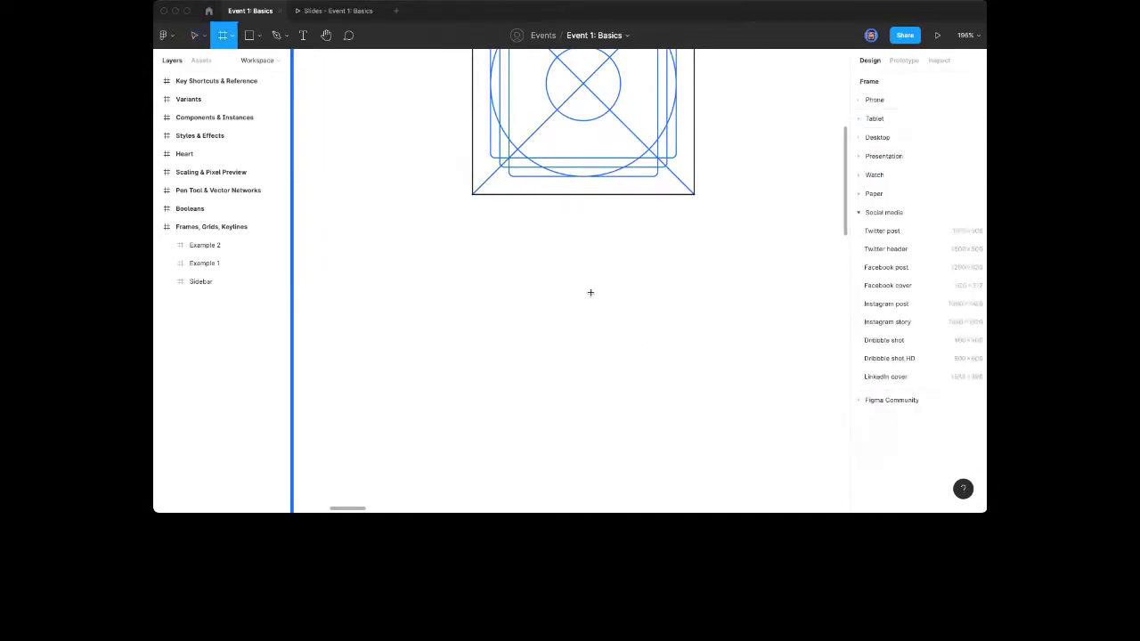
left_click(224, 39)
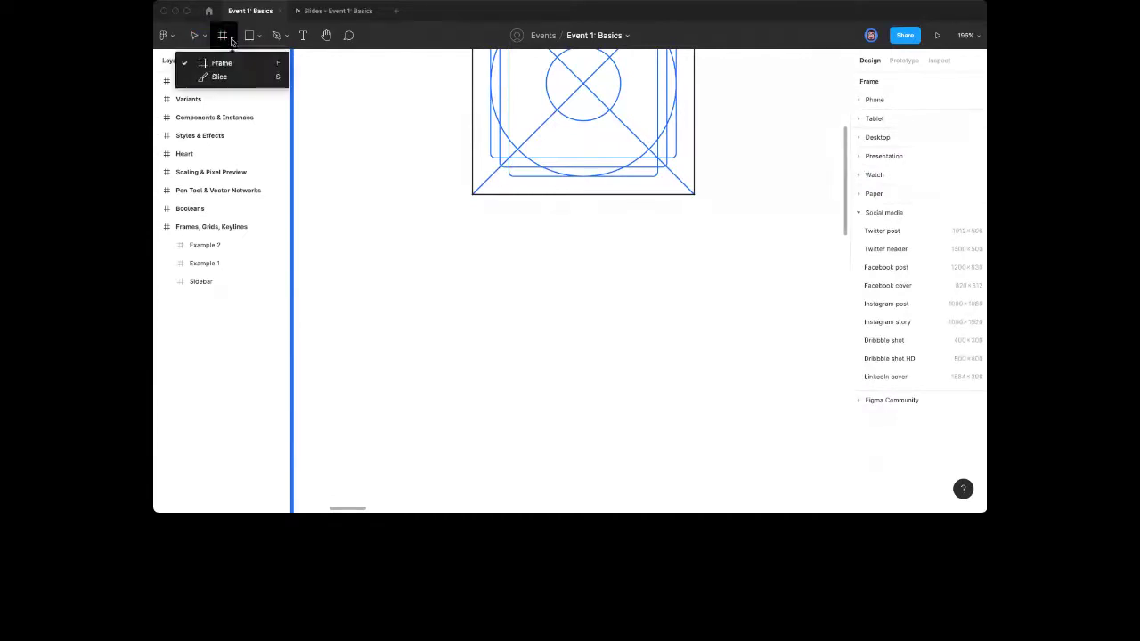
left_click(465, 17)
scroll(579, 330, "up", 2)
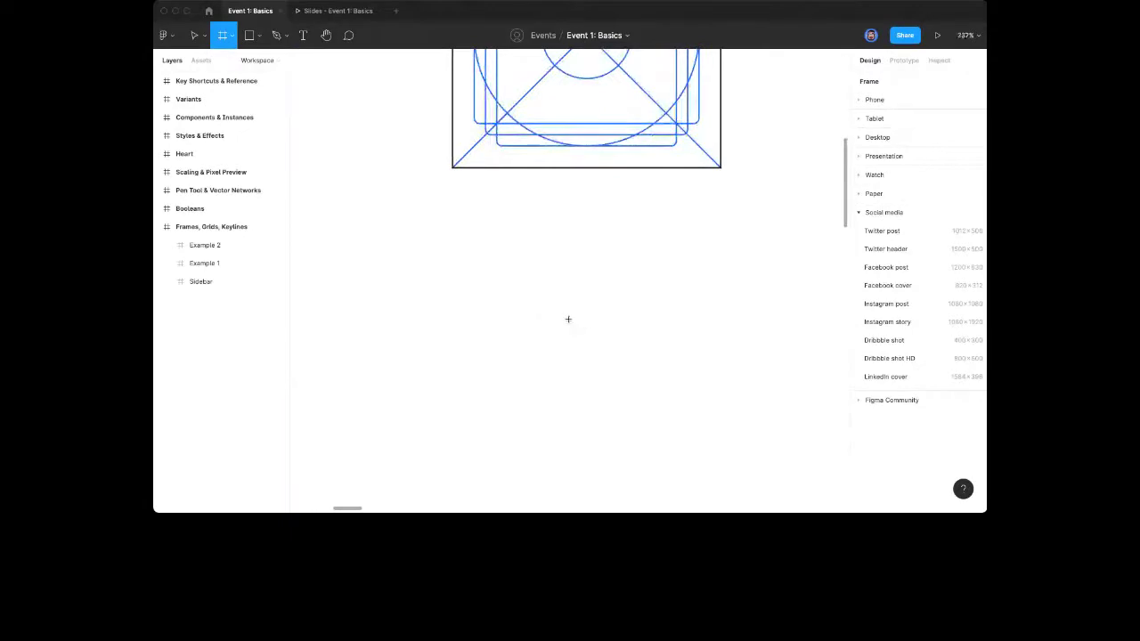
left_click_drag(527, 303, 564, 334)
scroll(633, 348, "left", 3)
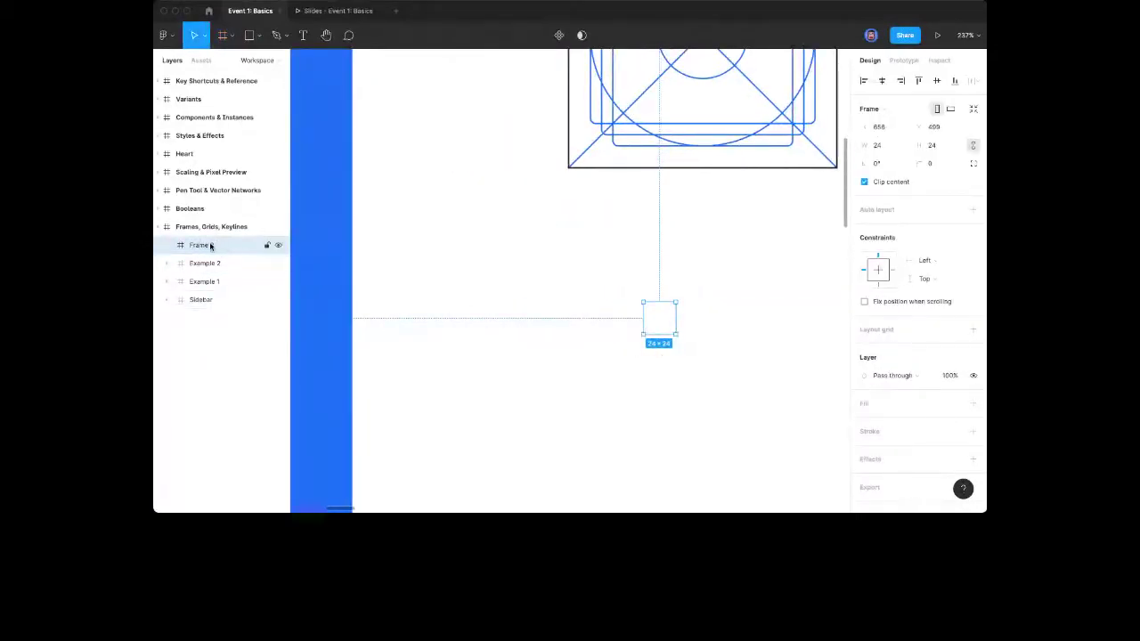
Add a black stroke to the new 24 × 24 frame, aligned to Center with a weight of 0.5
scroll(567, 345, "down", 5)
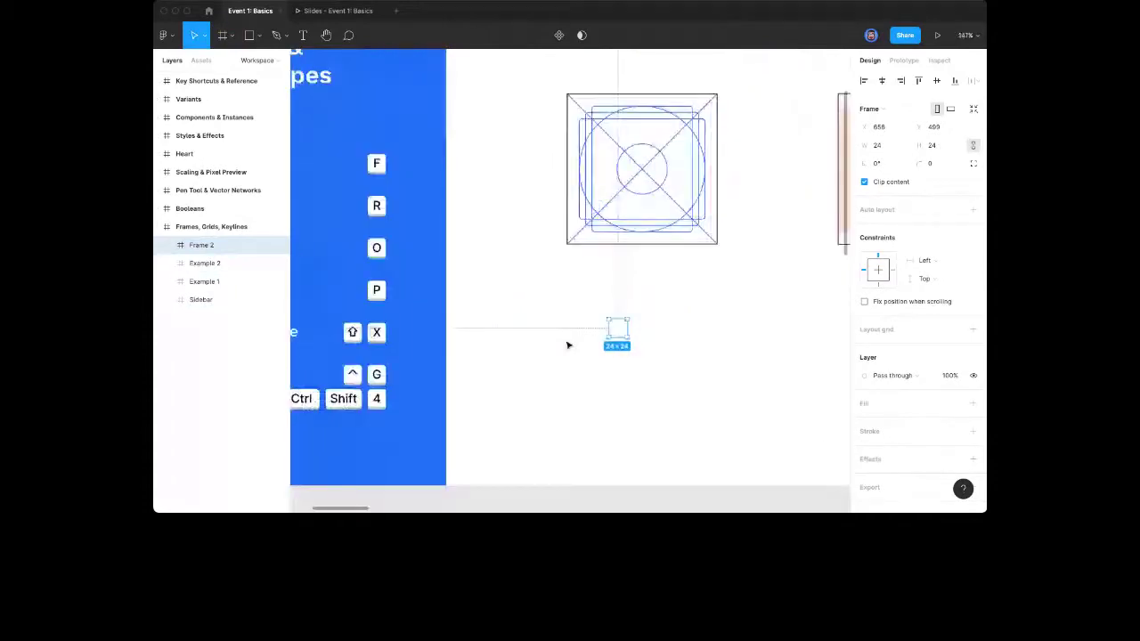
scroll(567, 345, "down", 5)
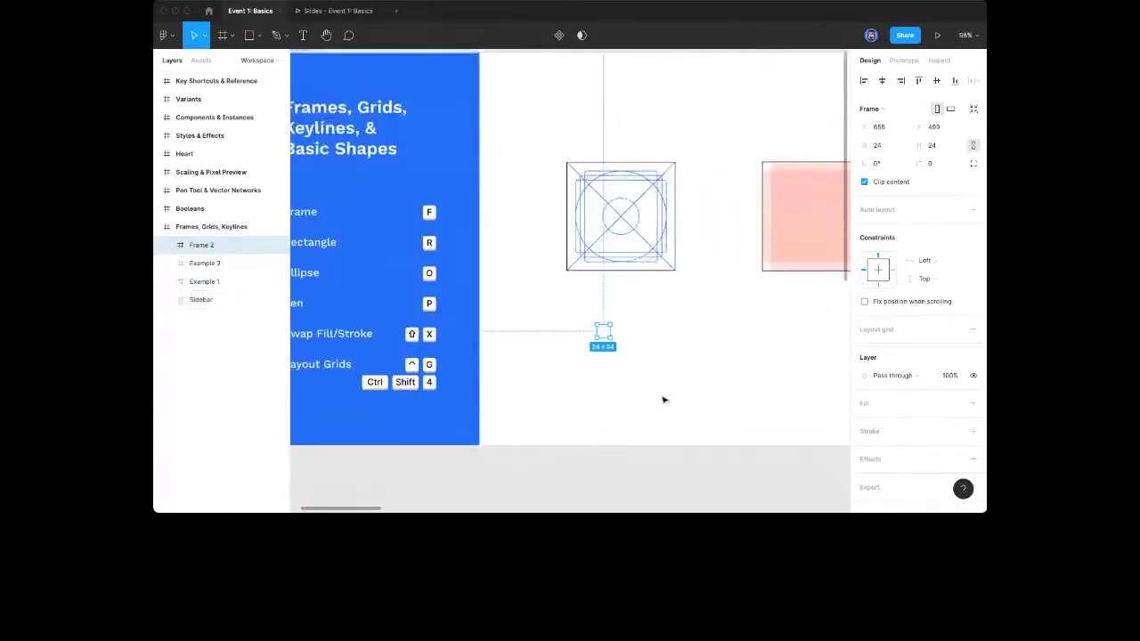
scroll(605, 331, "up", 10)
scroll(608, 333, "up", 10)
scroll(709, 358, "down", 2)
scroll(694, 398, "right", 1)
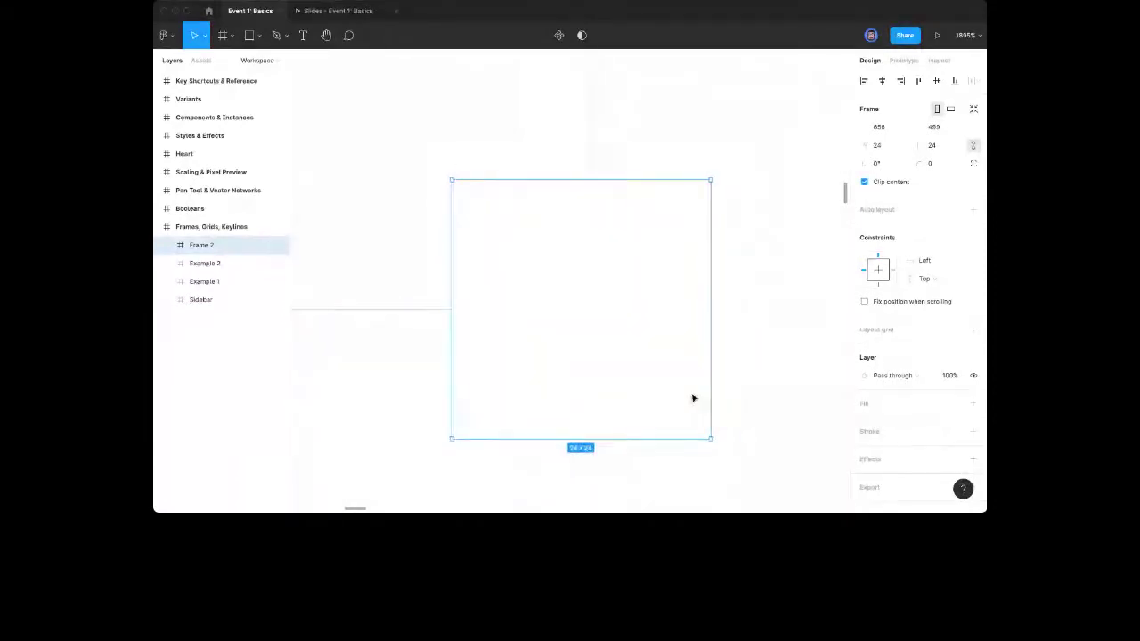
scroll(711, 387, "down", 1)
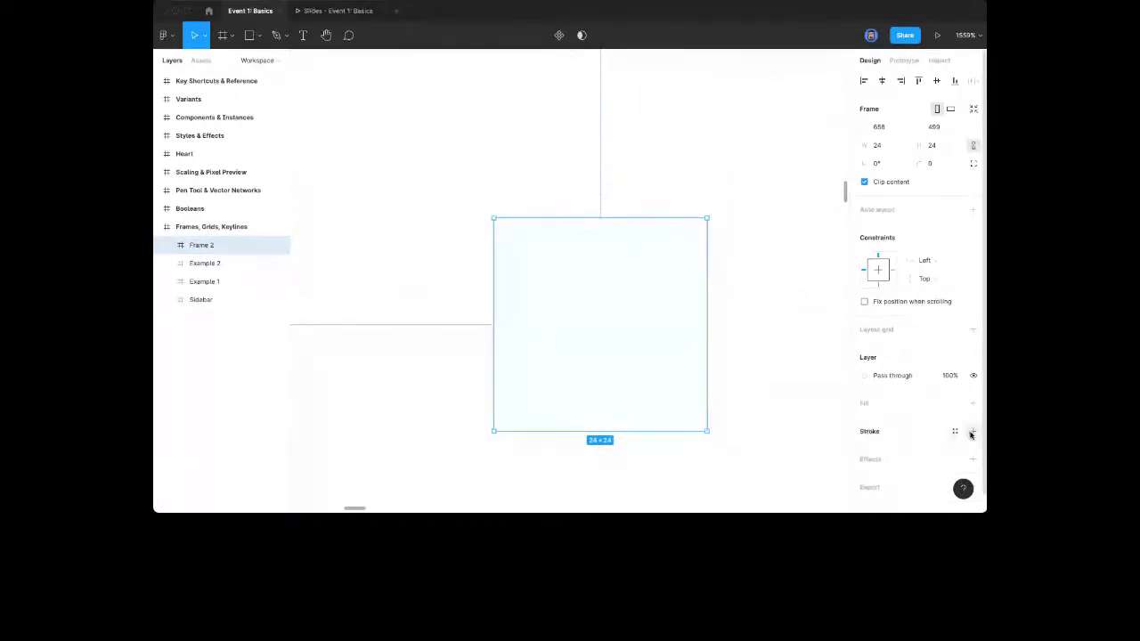
scroll(869, 404, "down", 1)
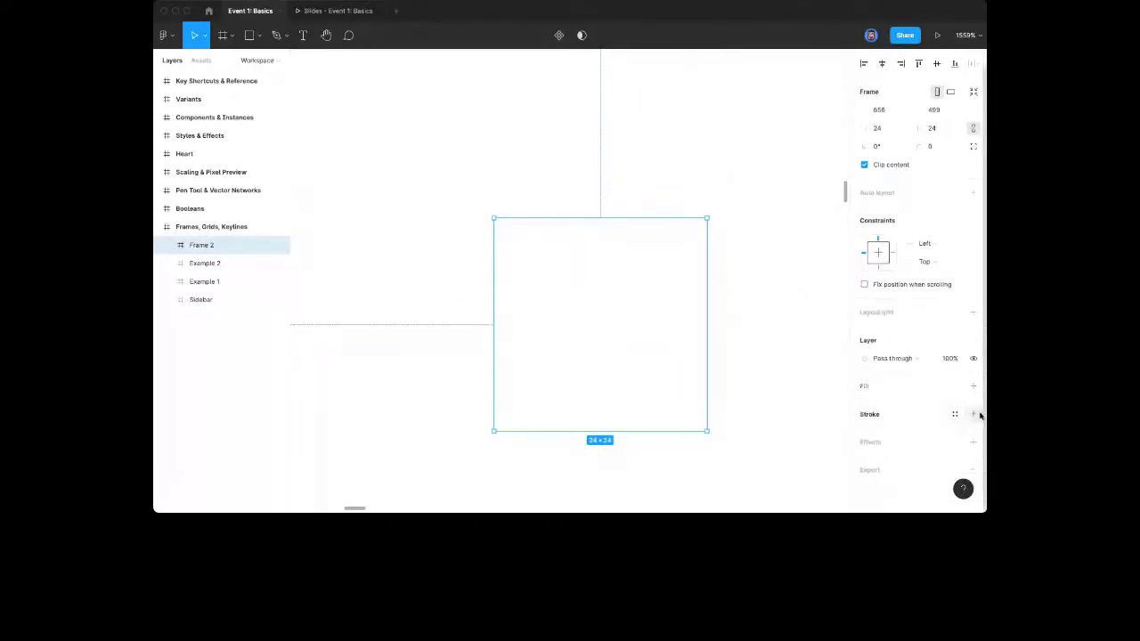
left_click(972, 415)
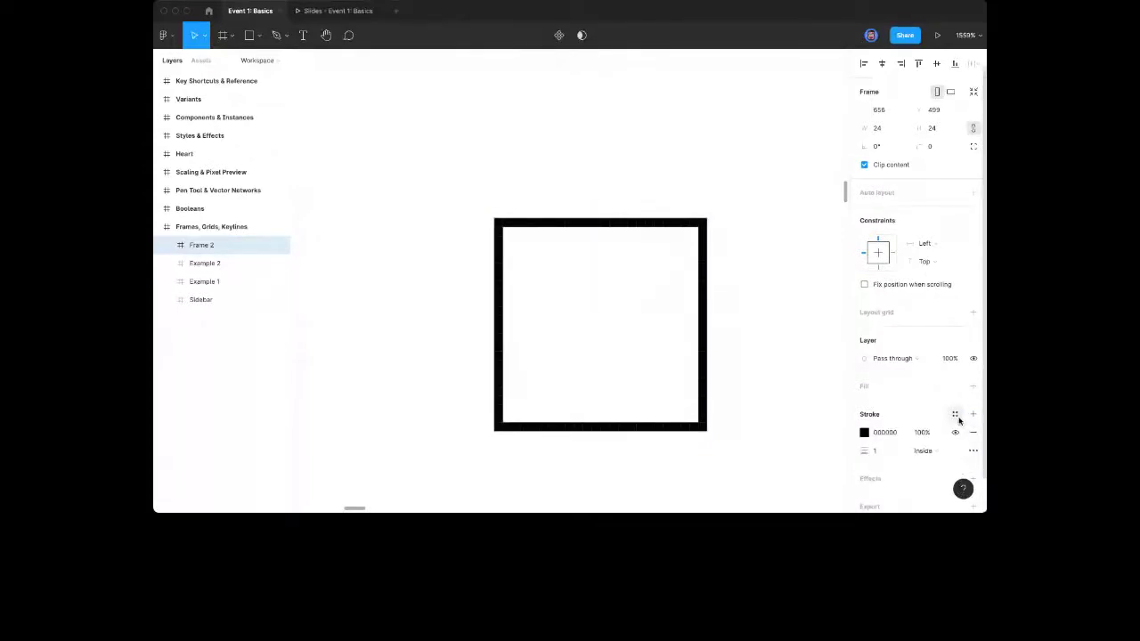
left_click(931, 454)
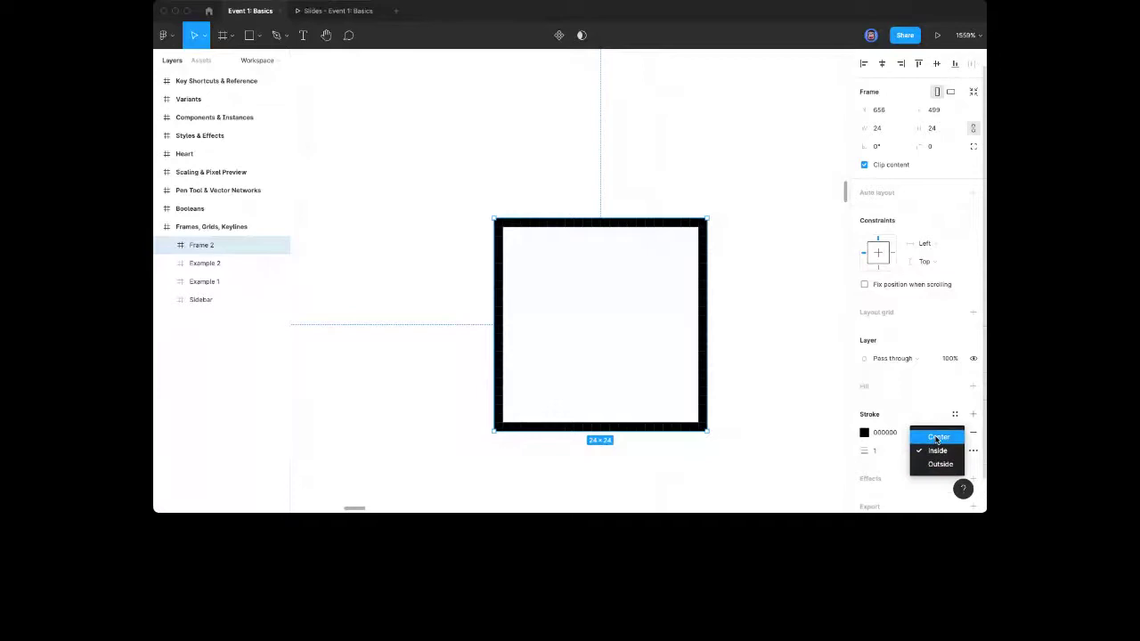
left_click(938, 437)
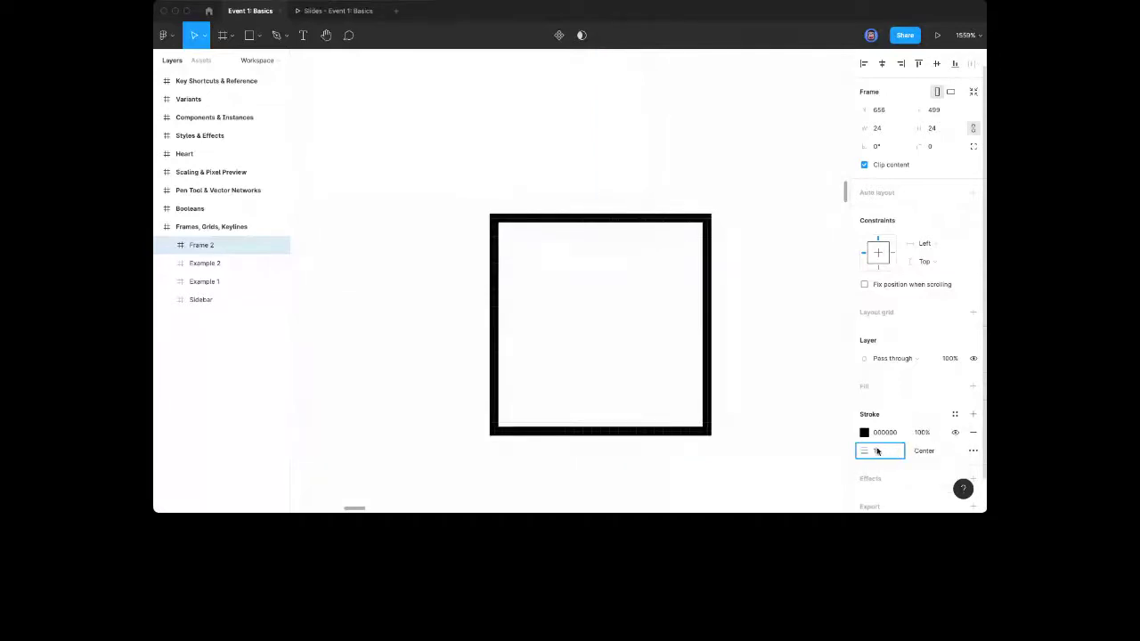
left_click_drag(868, 452, 876, 452)
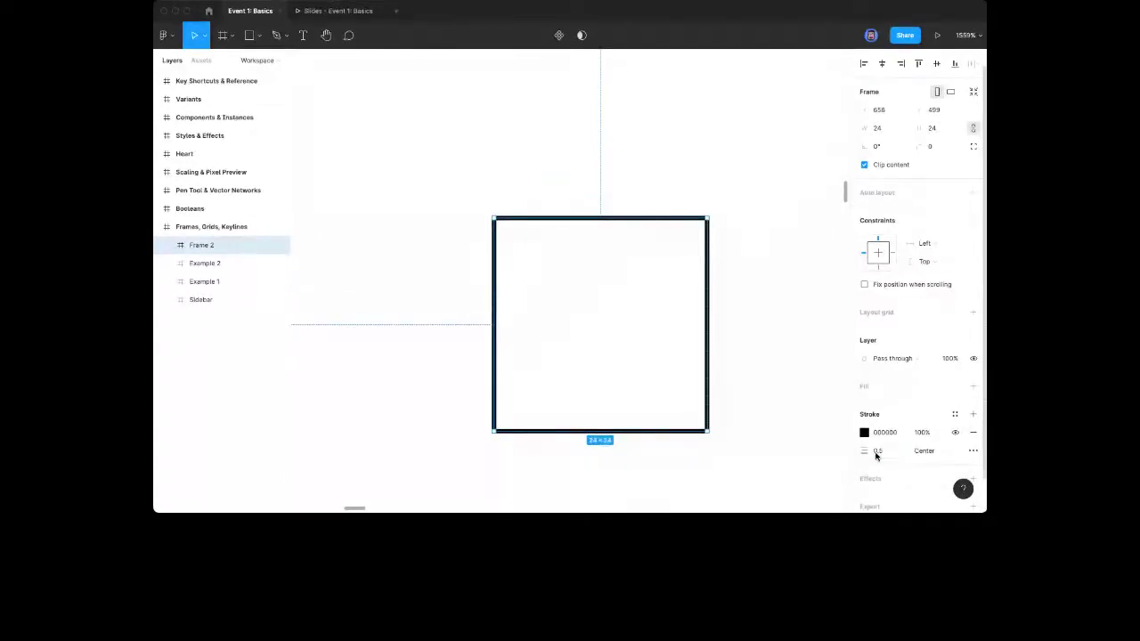
left_click(789, 356)
Draw a 20 × 20 circle from the centre of the 24 × 24 frame, leaving a 2 px margin on every side
scroll(814, 374, "down", 10)
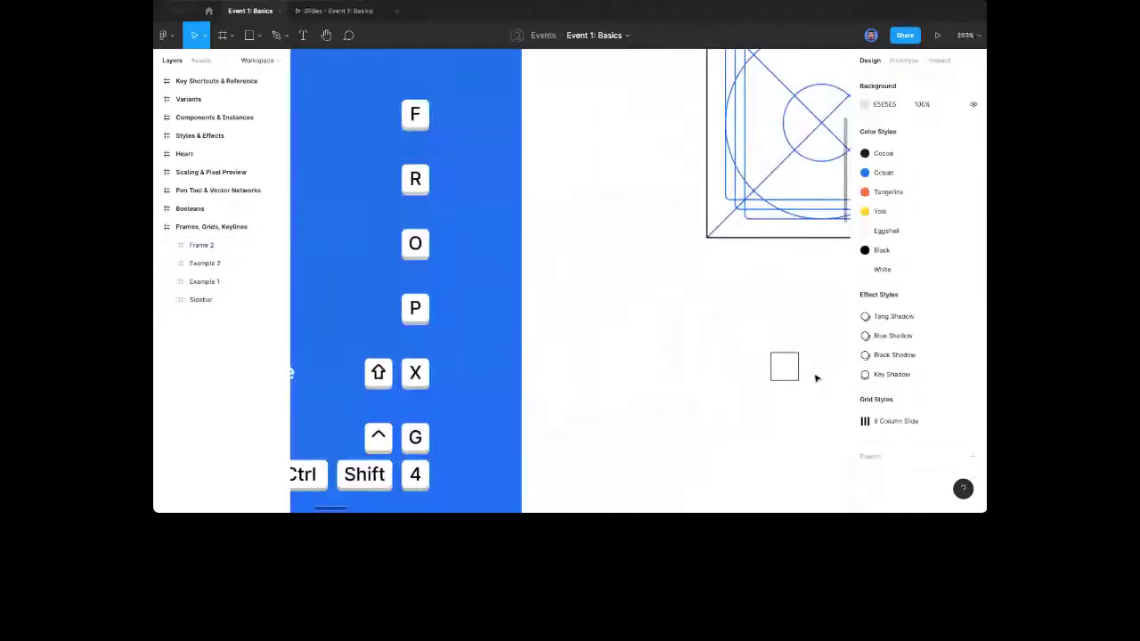
scroll(818, 384, "up", 8)
scroll(746, 356, "right", 2)
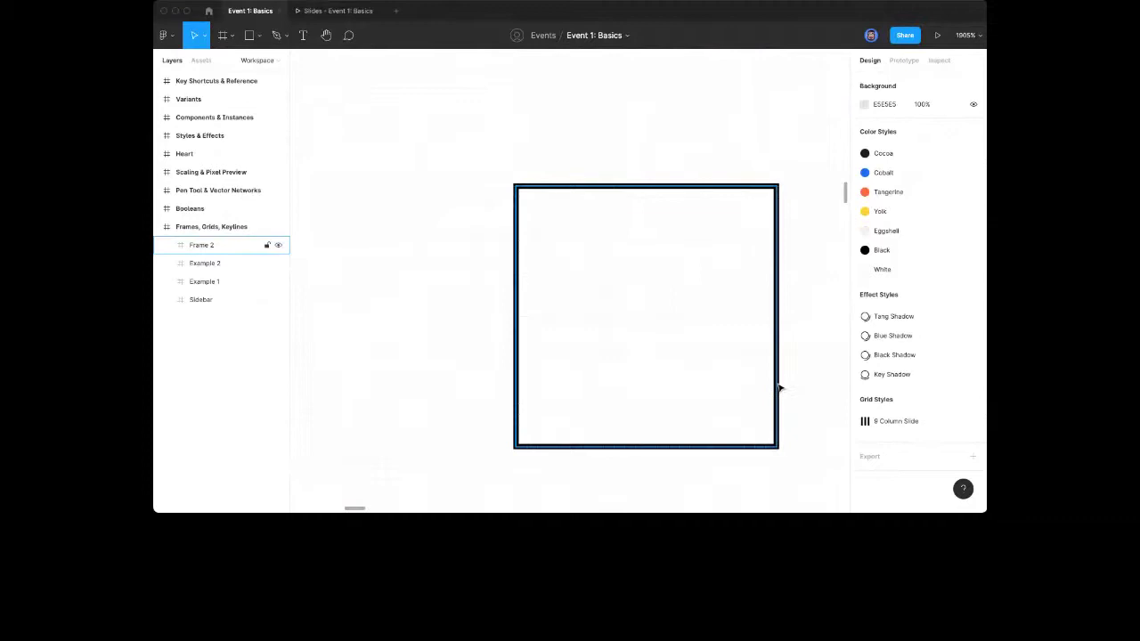
left_click(777, 383)
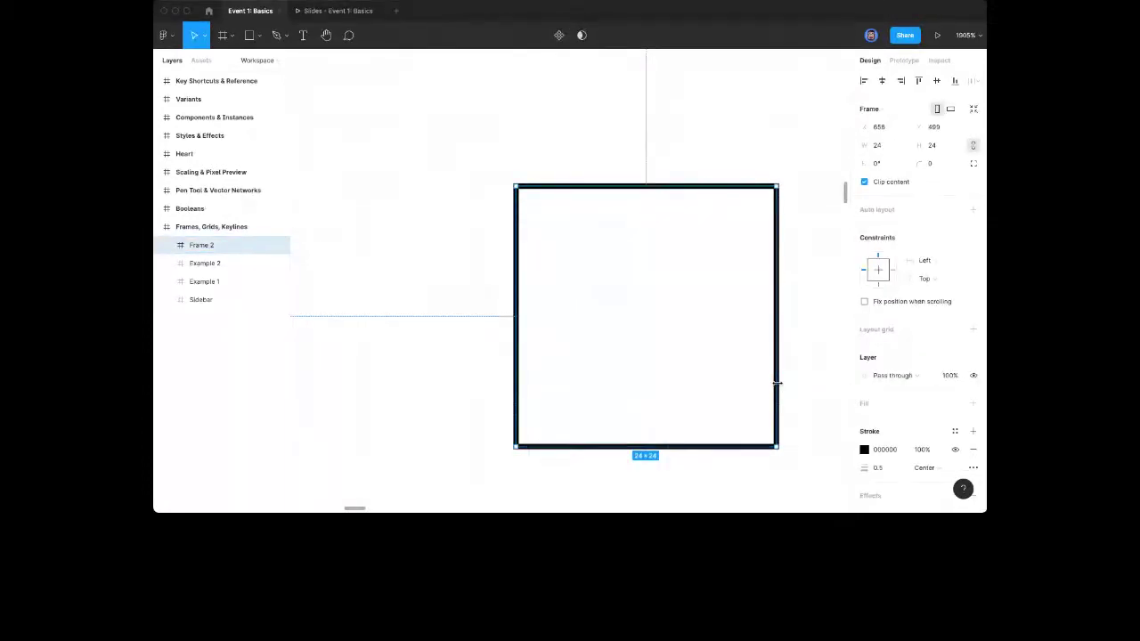
scroll(588, 132, "right", 2)
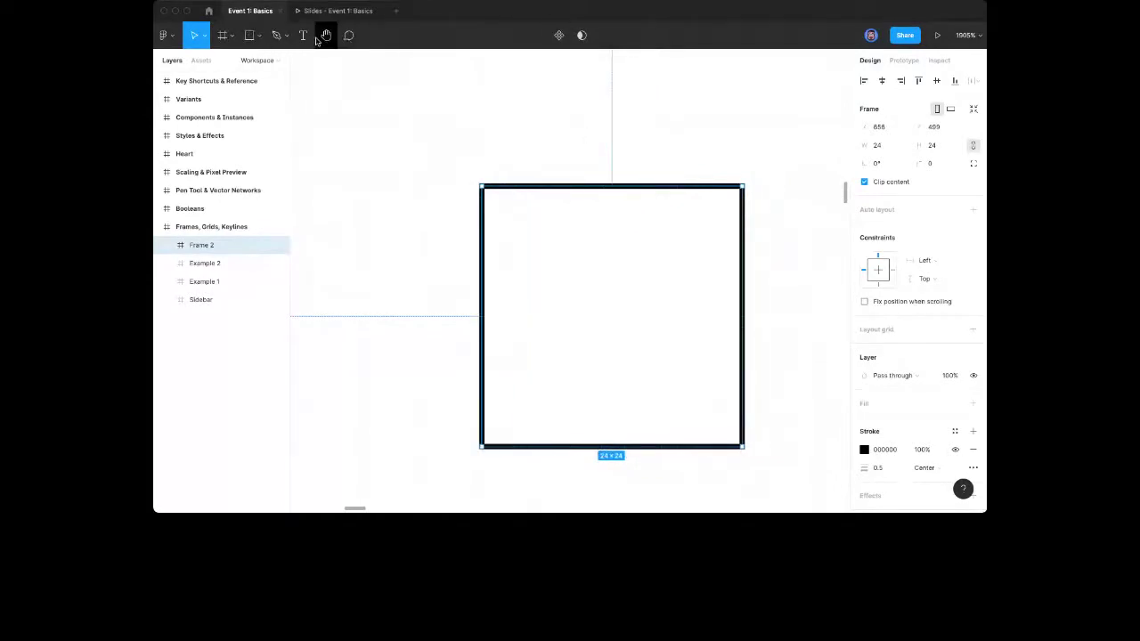
left_click(260, 38)
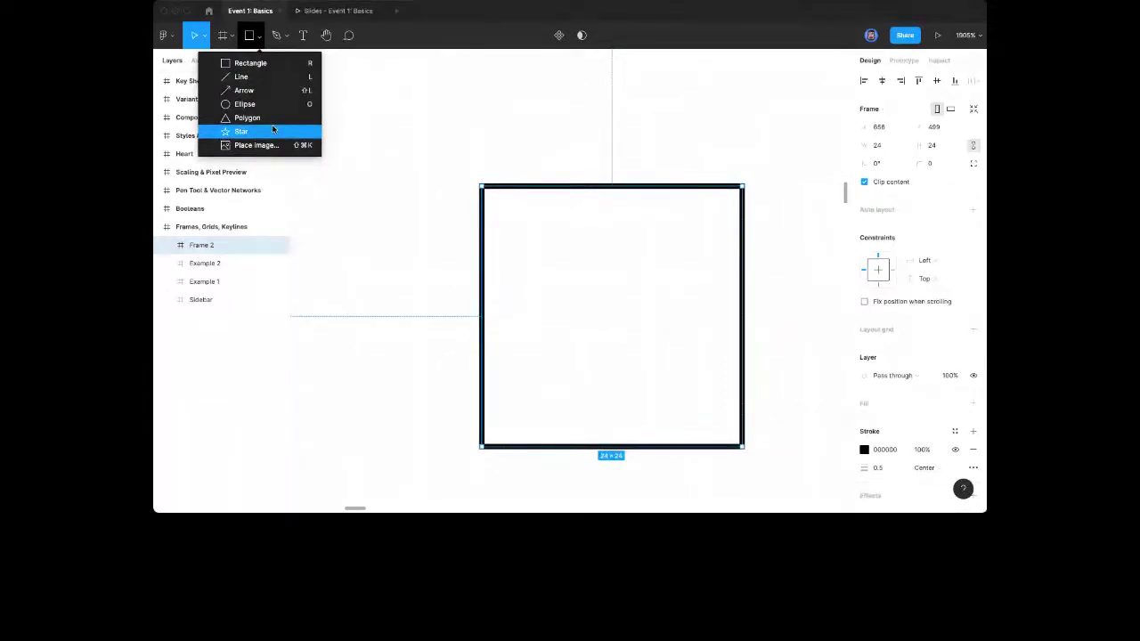
left_click(265, 104)
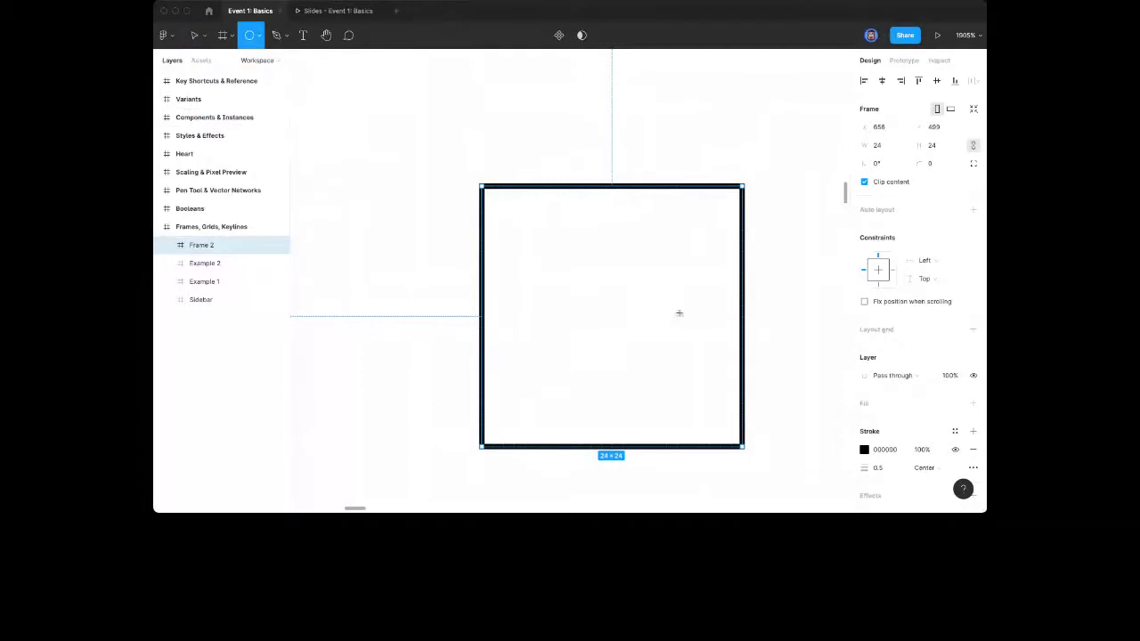
left_click_drag(611, 316, 507, 230)
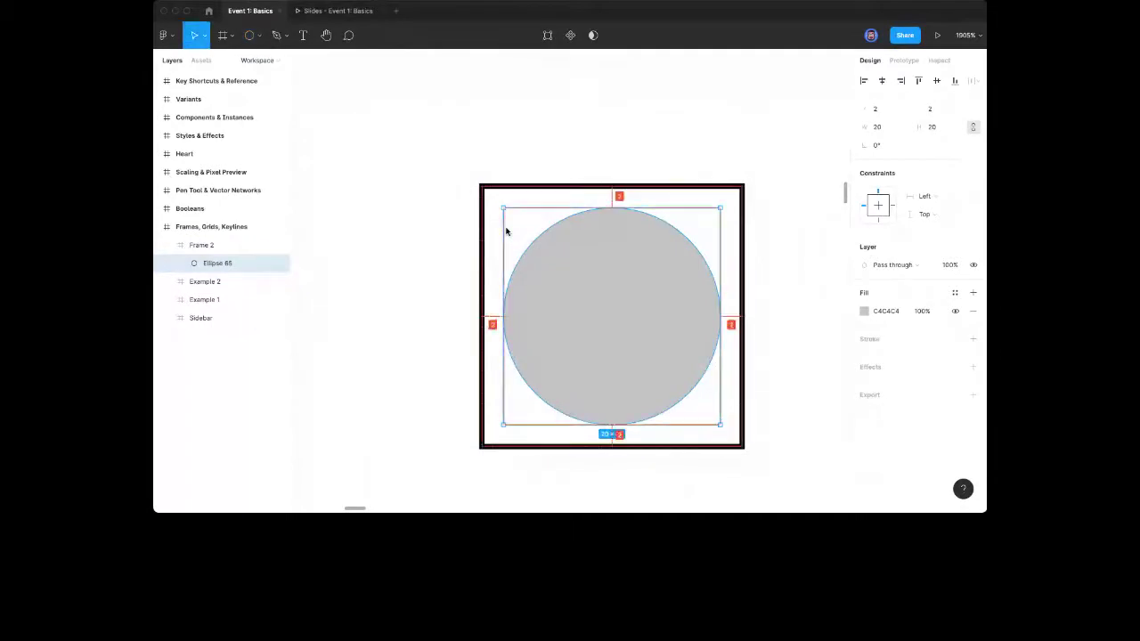
key("o")
left_click_drag(613, 274, 814, 407)
key("ctrl+z")
left_click(766, 353)
Swap the fill and stroke of the circle in the small frame so it has only a C4C4C4 outline
left_click(649, 343)
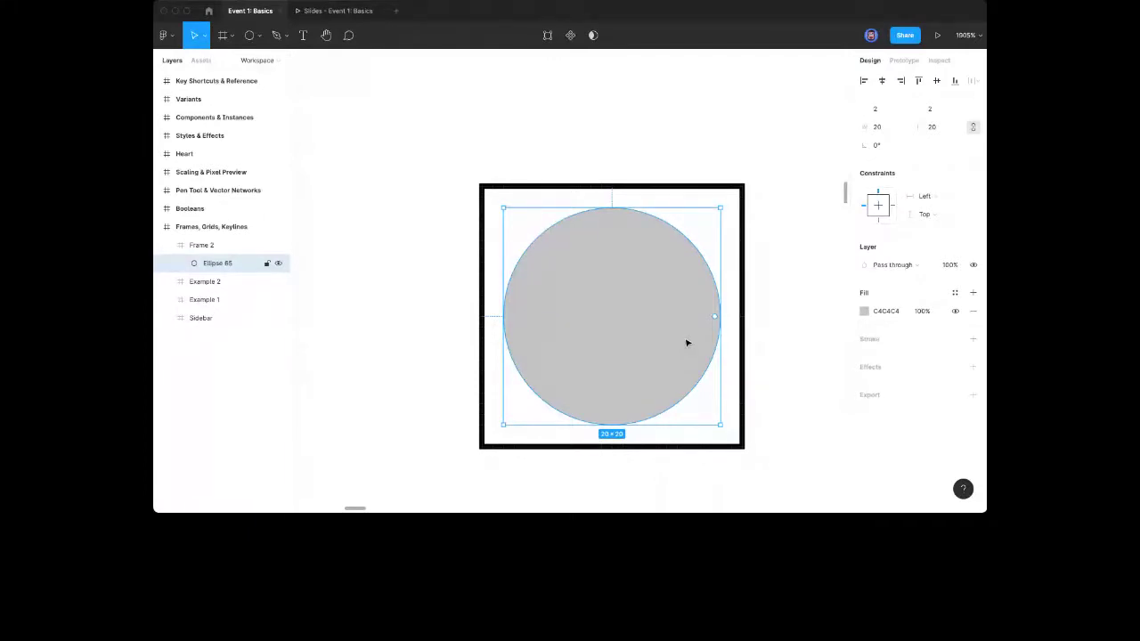
scroll(674, 350, "down", 10)
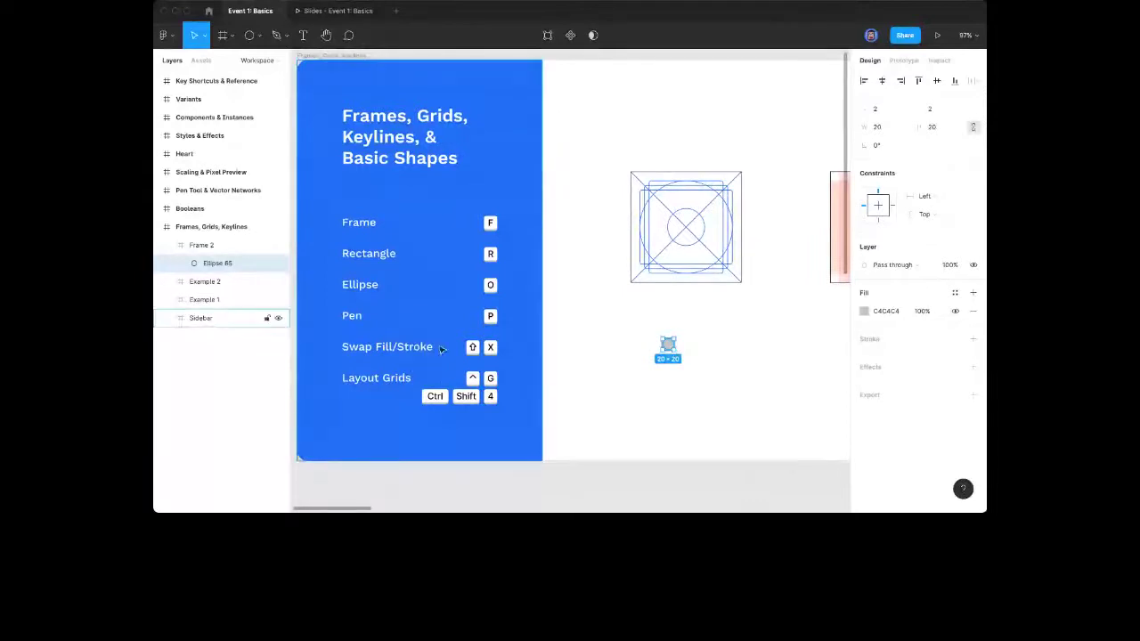
key("shift+x")
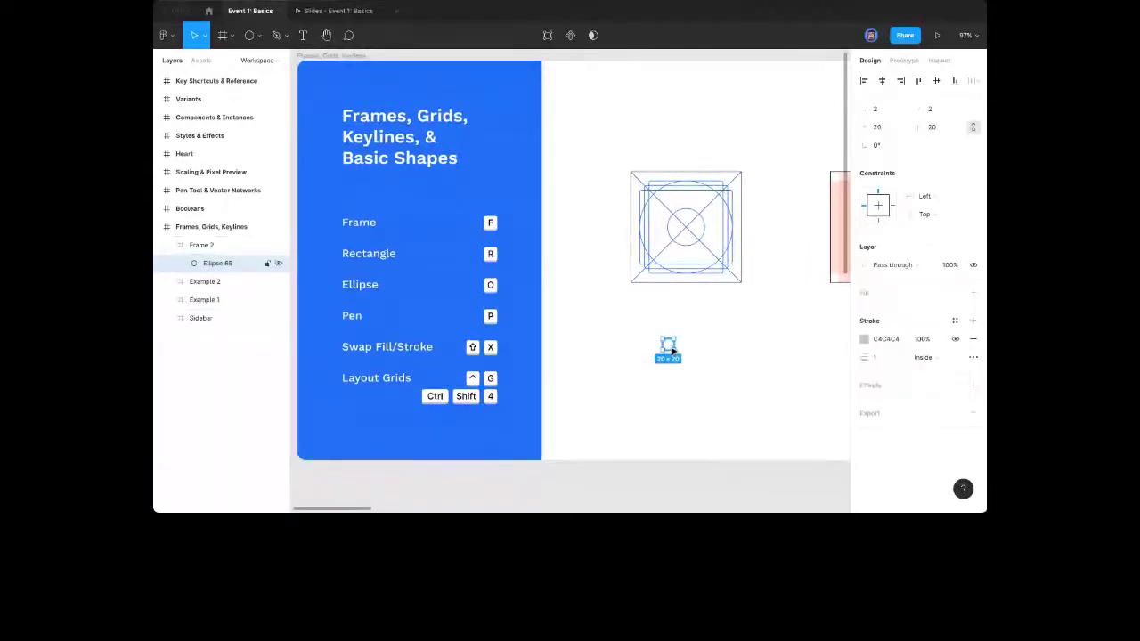
scroll(673, 351, "up", 10)
scroll(672, 351, "up", 2)
key("shift+x")
key("shift+x")
key("shift+x")
key("shift+x")
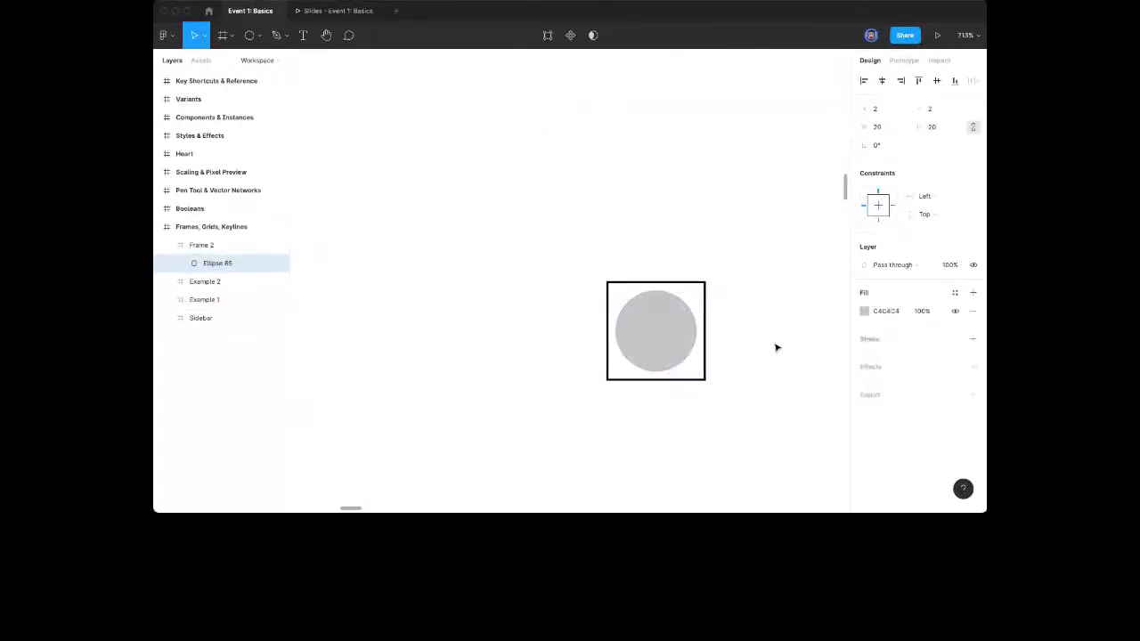
key("shift+x")
key("shift+x")
key("shift+x")
key("shift+x")
Align the circle's stroke to Center and set its weight to 0.5
left_click(925, 357)
left_click(927, 354)
scroll(811, 369, "up", 3)
left_click(875, 356)
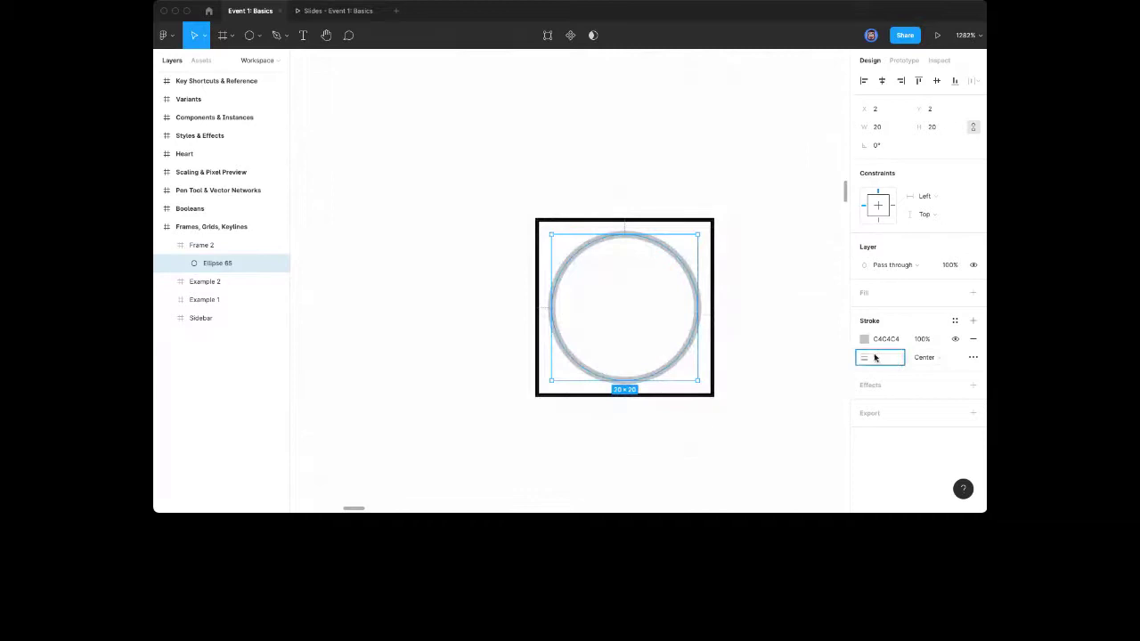
type(".5")
key("Return")
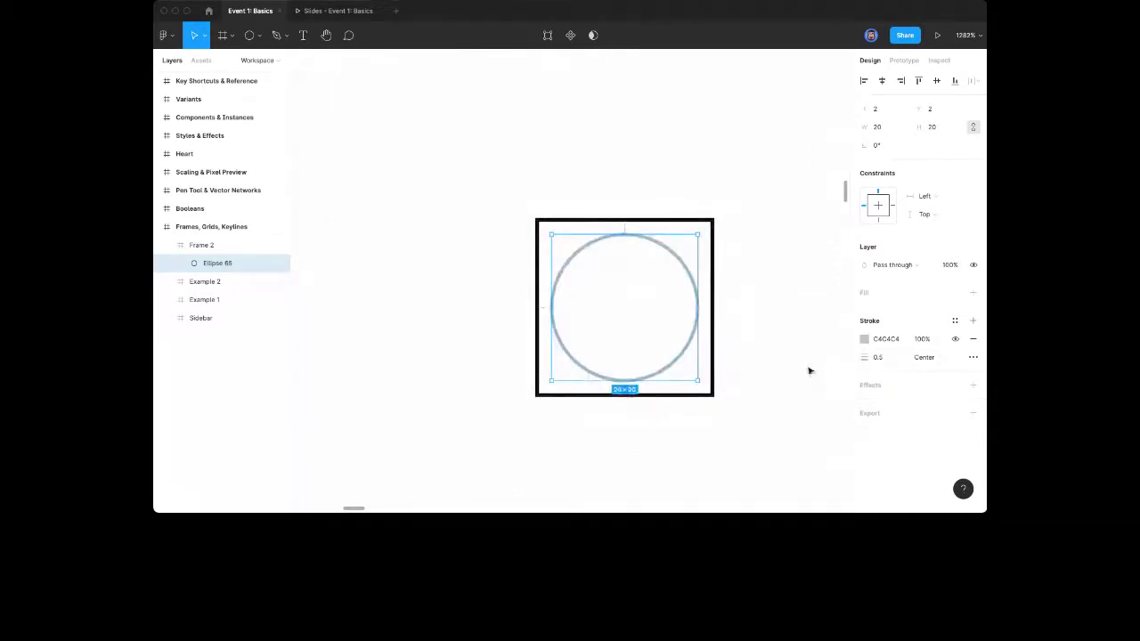
Draw an 18 × 18 square from the small frame's centre and swap its fill for a C4C4C4 outline with a weight of 0.5
left_click(795, 346)
key("r")
left_click_drag(623, 309, 559, 258)
key("shift+x")
left_click(859, 356)
left_click_drag(859, 356, 857, 359)
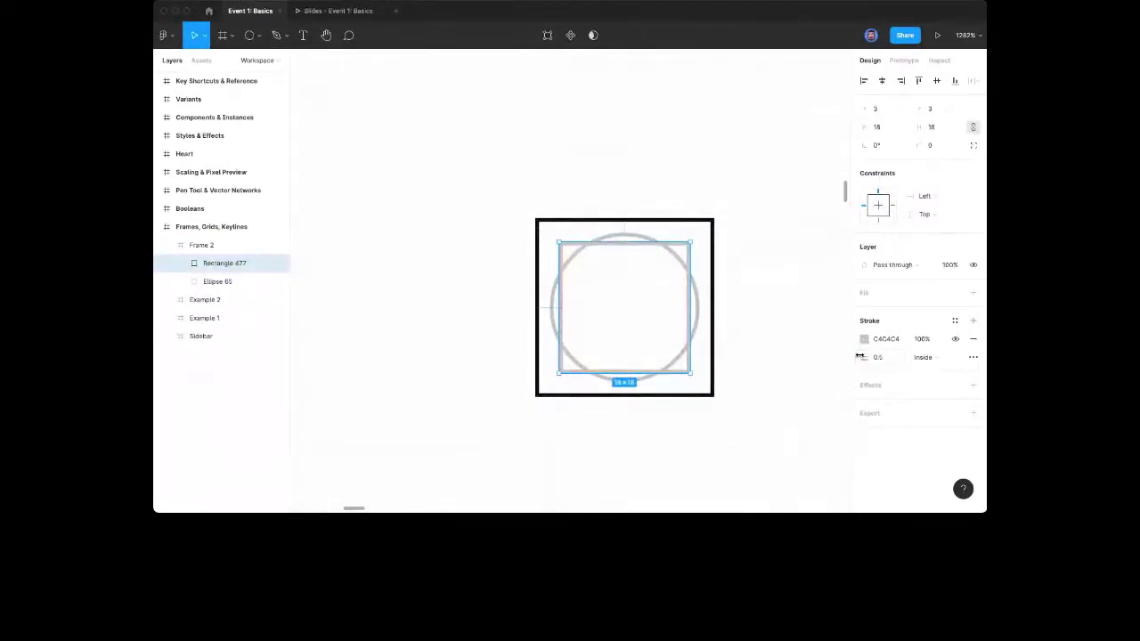
Align the 18 × 18 square's stroke to Center
left_click(766, 364)
scroll(652, 375, "up", 3)
left_click(652, 375)
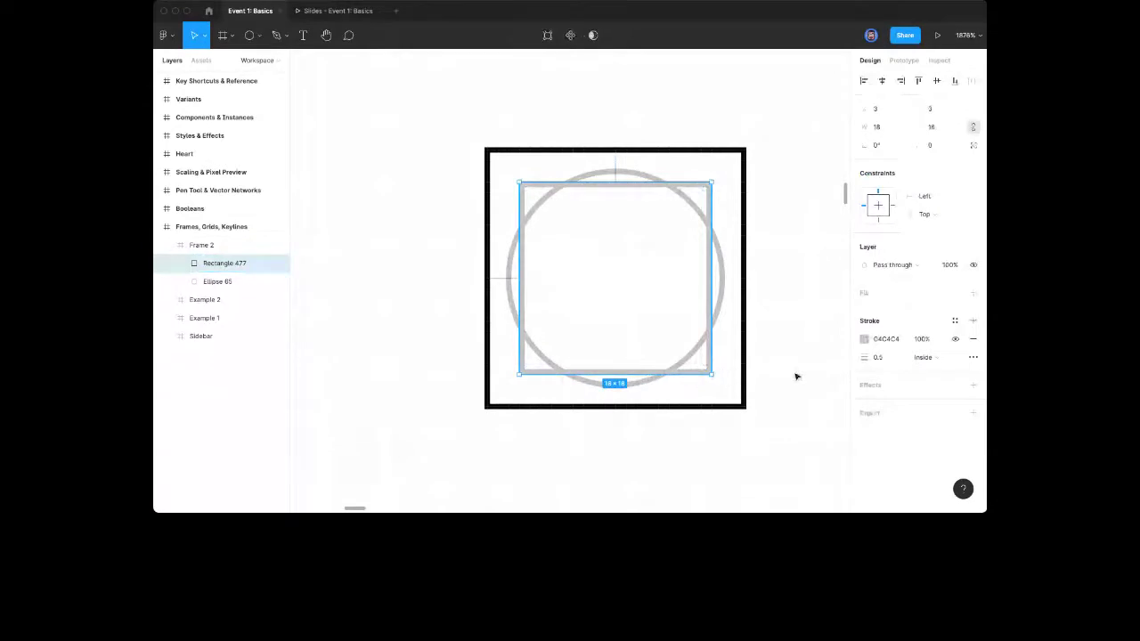
left_click(935, 356)
left_click(937, 344)
Duplicate the square in place and resize the copy about its centre to a 20 × 16 horizontal rectangle
key("ctrl+c")
key("ctrl+v")
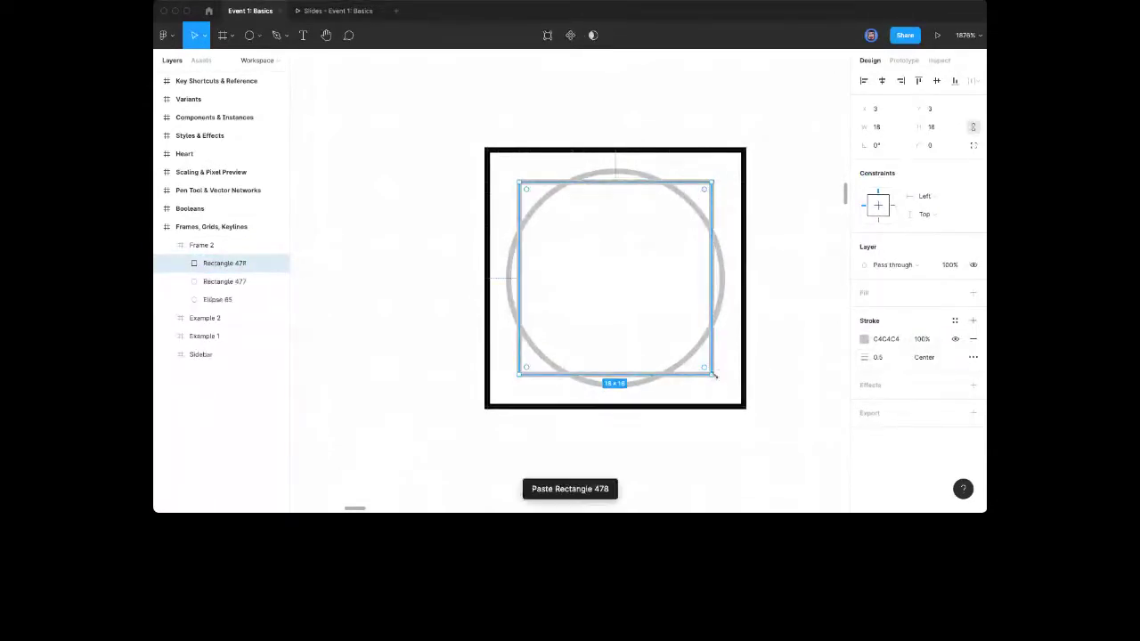
left_click_drag(689, 378, 721, 345)
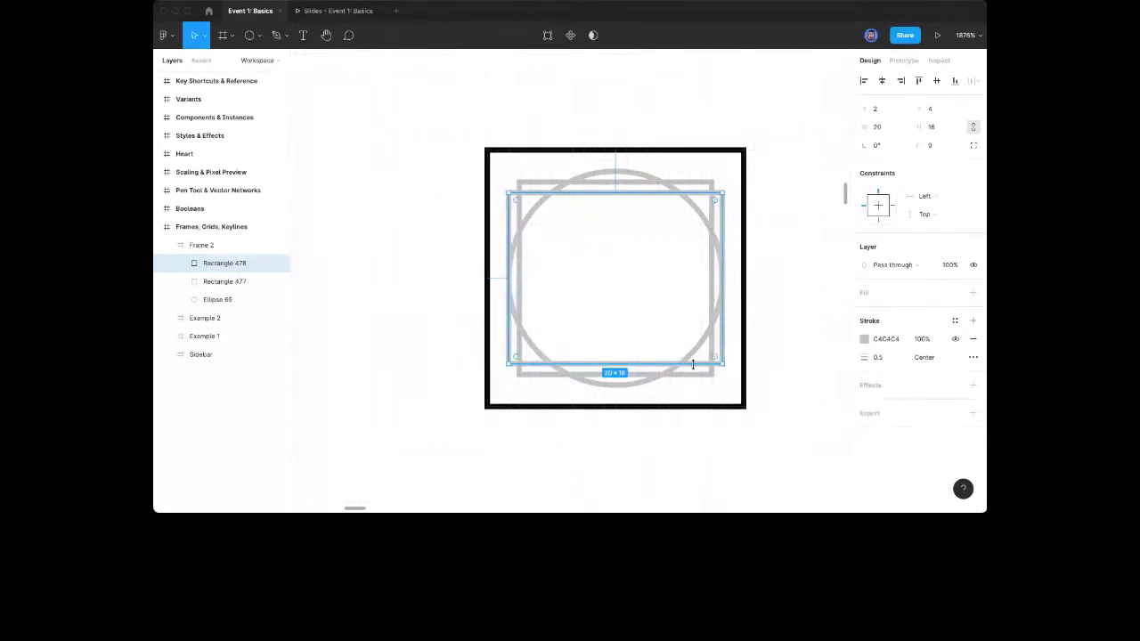
Duplicate the 20 × 16 rectangle in place and resize the copy about its centre to a 16 × 20 vertical rectangle
key("ctrl+c")
key("ctrl+v")
left_click_drag(720, 347, 690, 383)
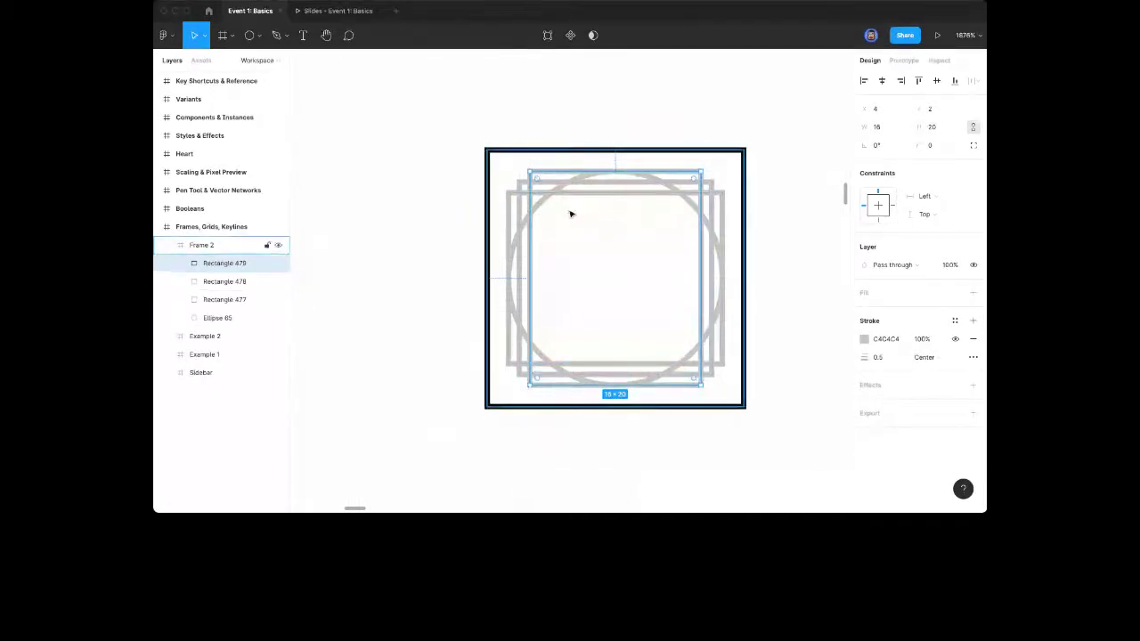
Set the stroke weight of the circle and all three rectangles to 0.25
left_click(228, 319, "shift")
left_click(881, 358)
type("0.25")
key("Return")
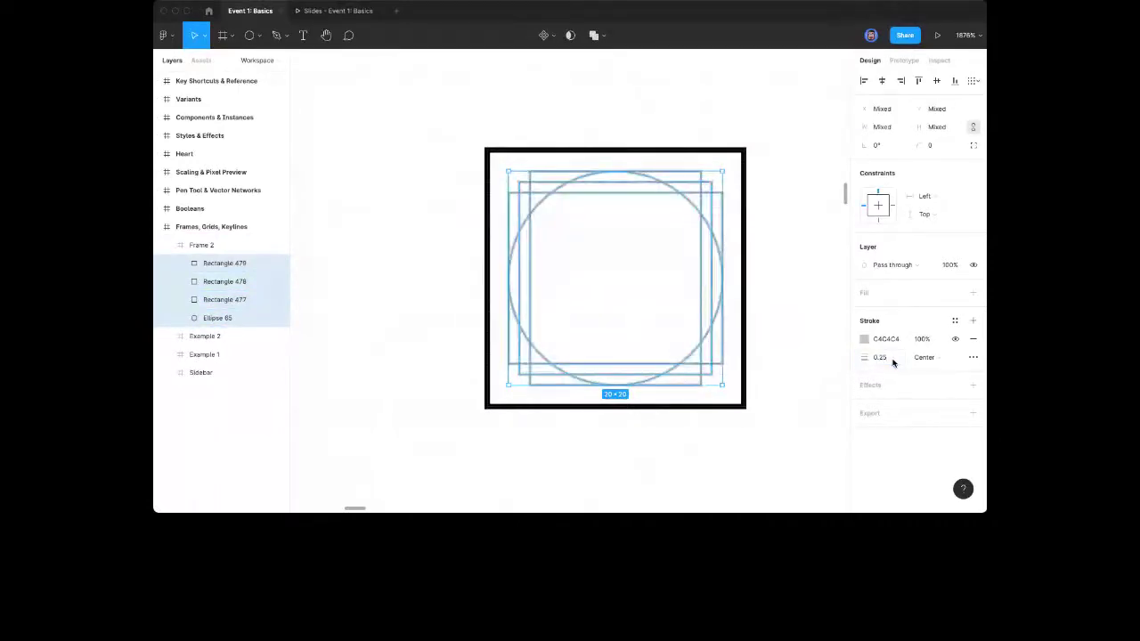
left_click(782, 335)
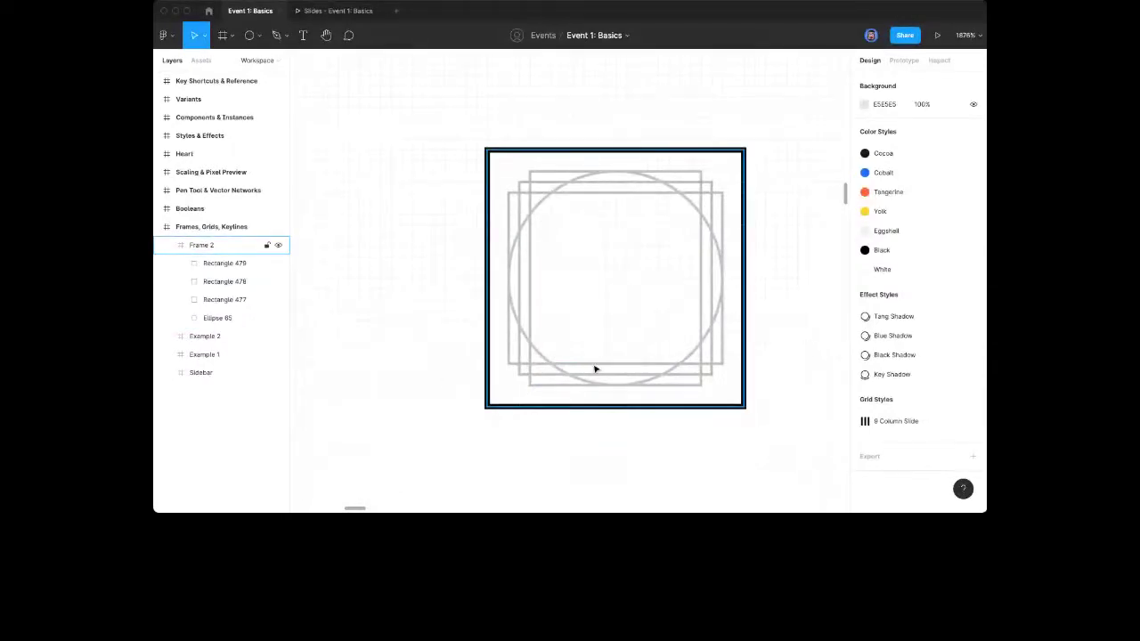
Group the circle and the three rectangles inside the small frame
left_click(218, 318)
left_click(225, 263, "shift")
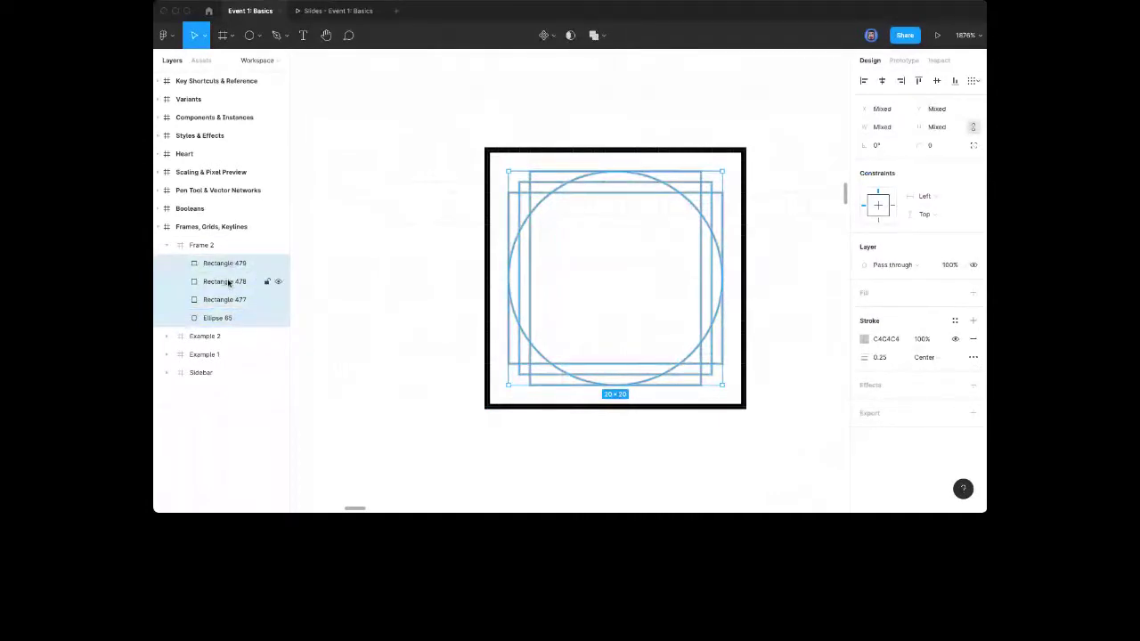
key("super+g")
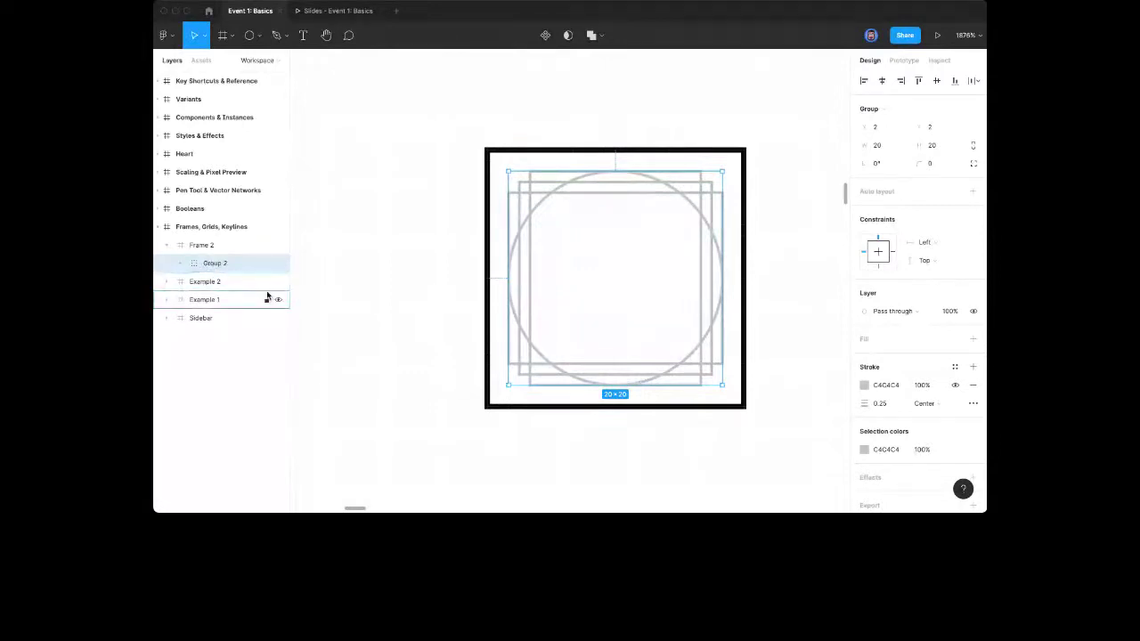
Hide and show the keyline group repeatedly to preview the small frame with and without it
left_click(278, 265)
left_click(279, 264)
left_click(278, 264)
left_click(279, 264)
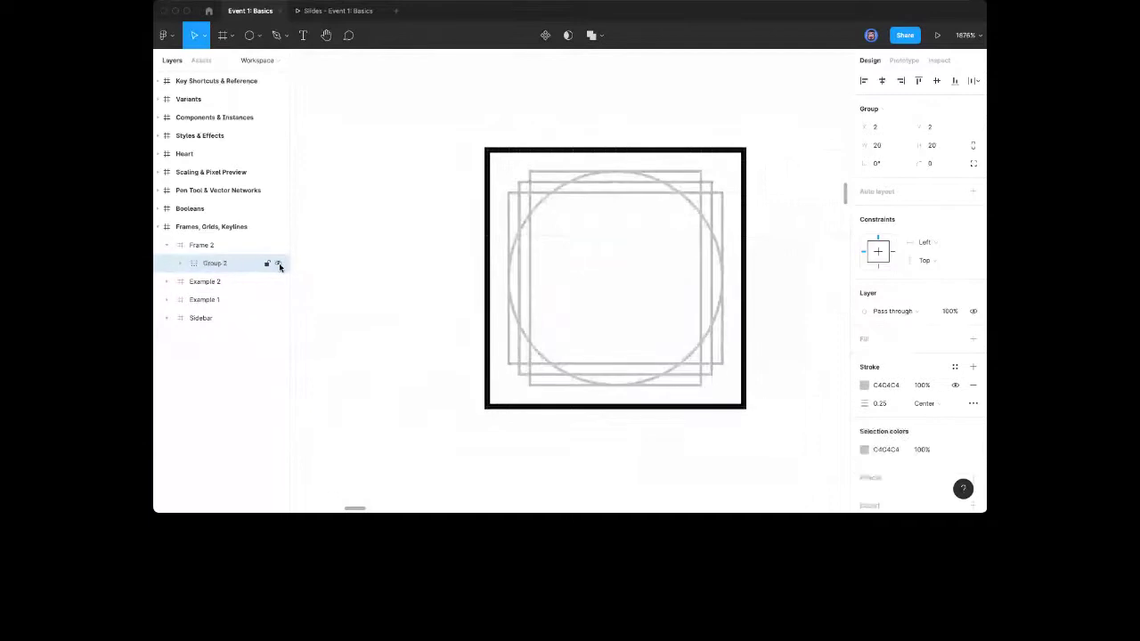
left_click(279, 265)
left_click(278, 265)
Examine the Example 1 keylines and the shortcut list in the blue sidebar frame, then return to the small frame
left_click(463, 315)
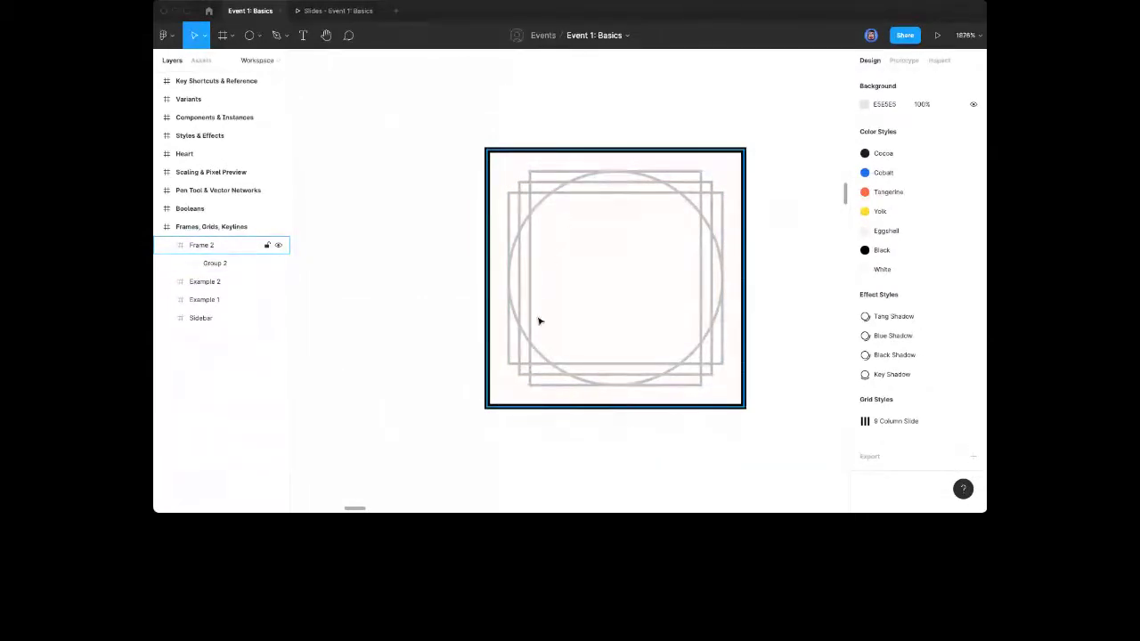
scroll(524, 317, "down", 10)
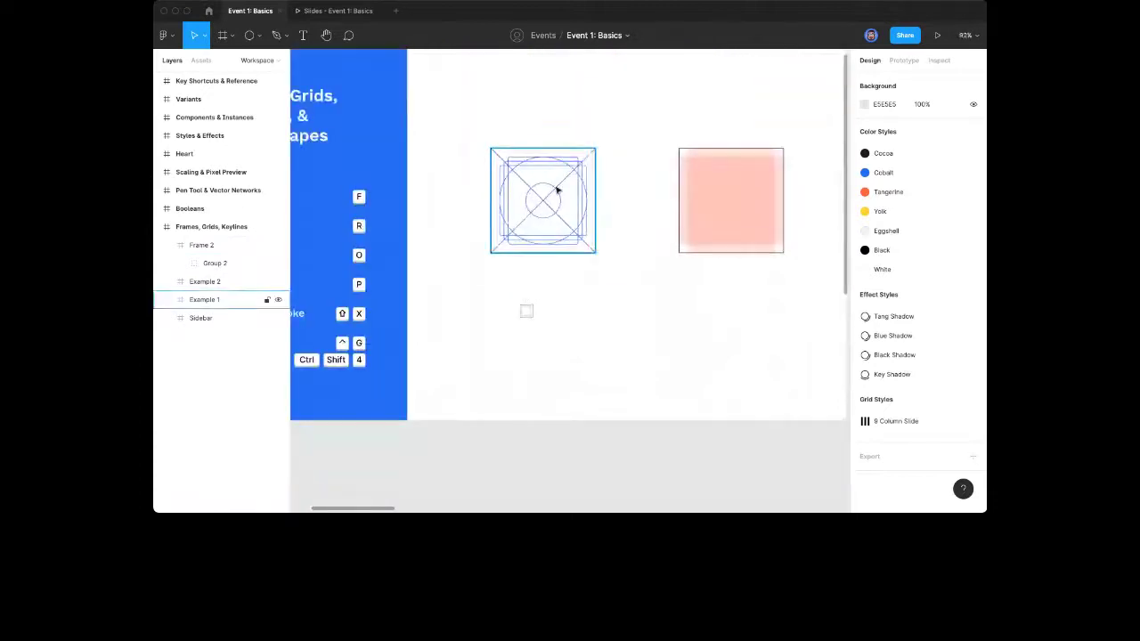
scroll(570, 241, "left", 5)
left_click(587, 294)
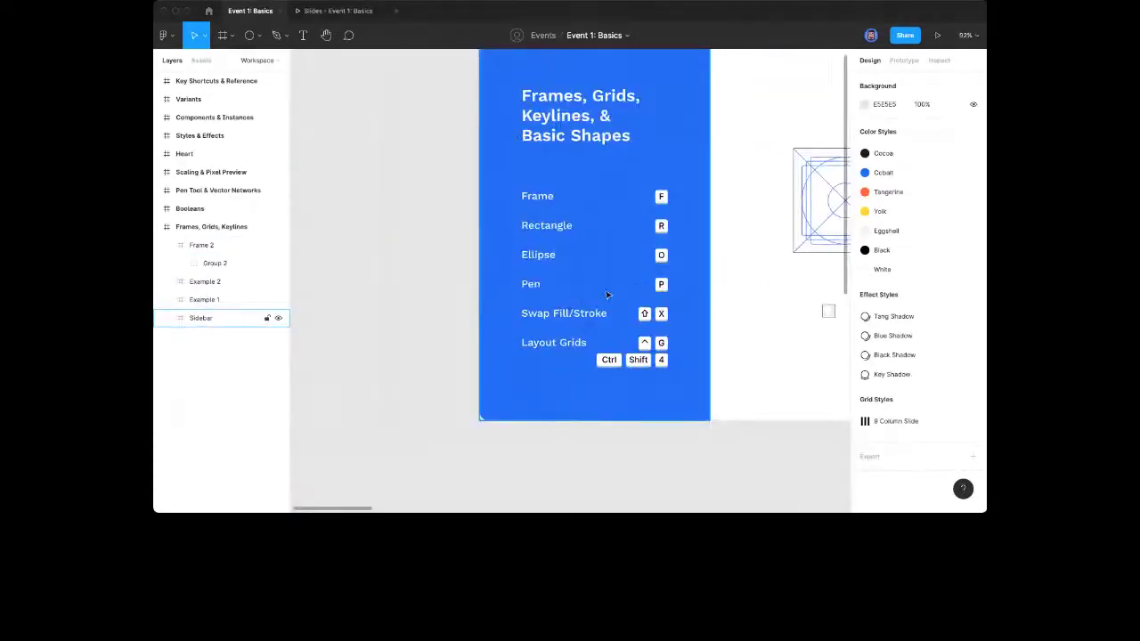
left_click(706, 299)
scroll(733, 295, "right", 5)
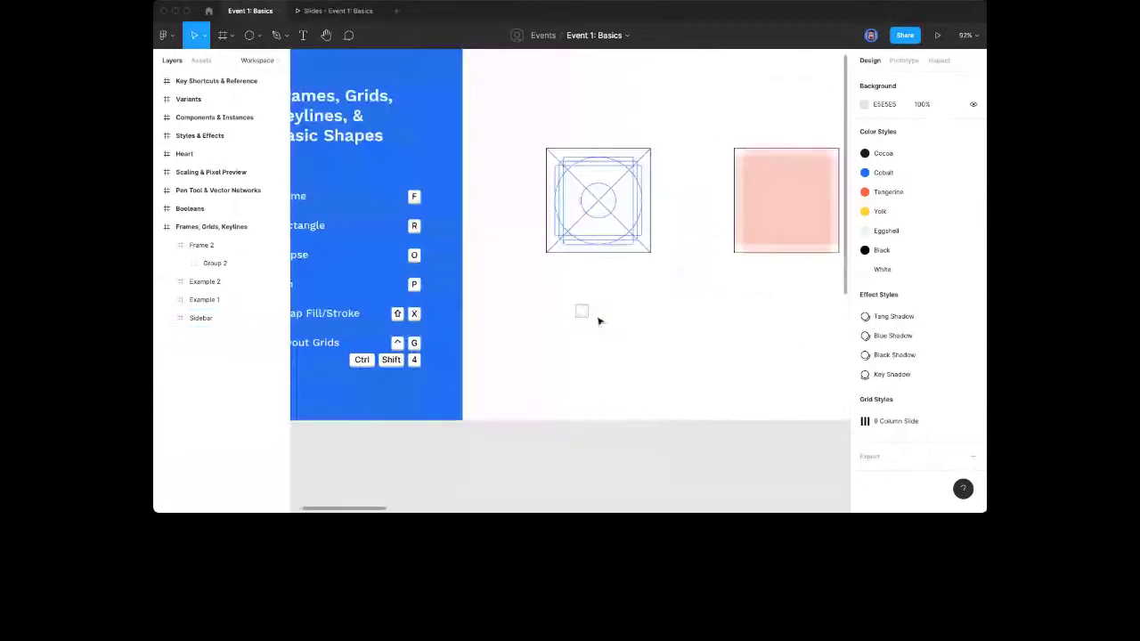
scroll(601, 320, "up", 10)
scroll(660, 338, "up", 5)
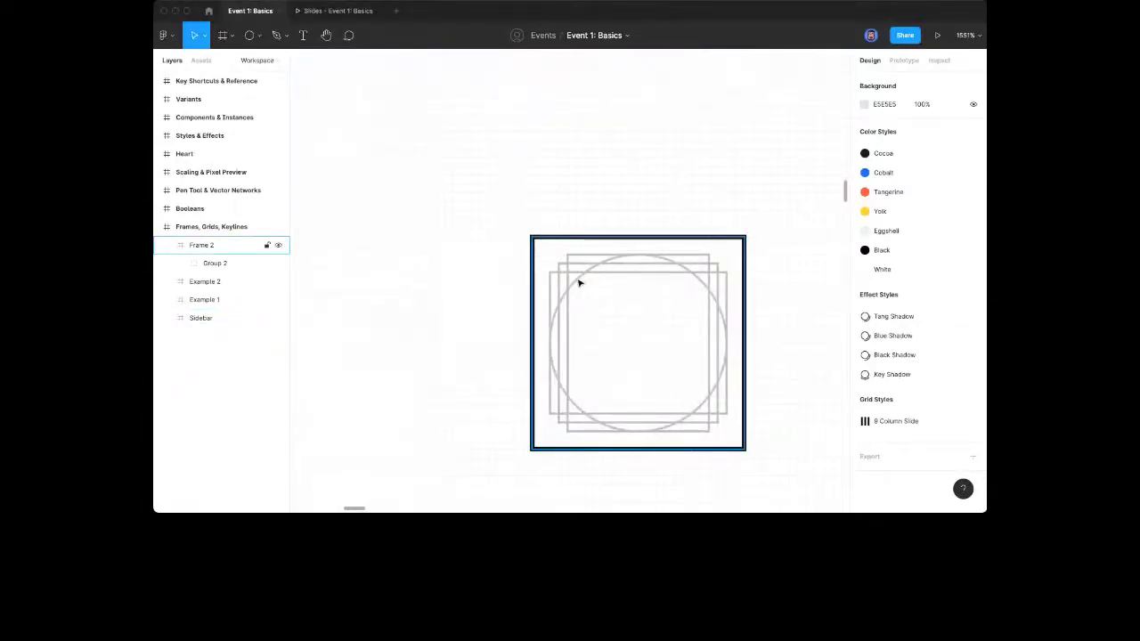
Draw two crossing diagonals with the Pen tool, connecting the opposite corners of the 24 × 24 frame
key("p")
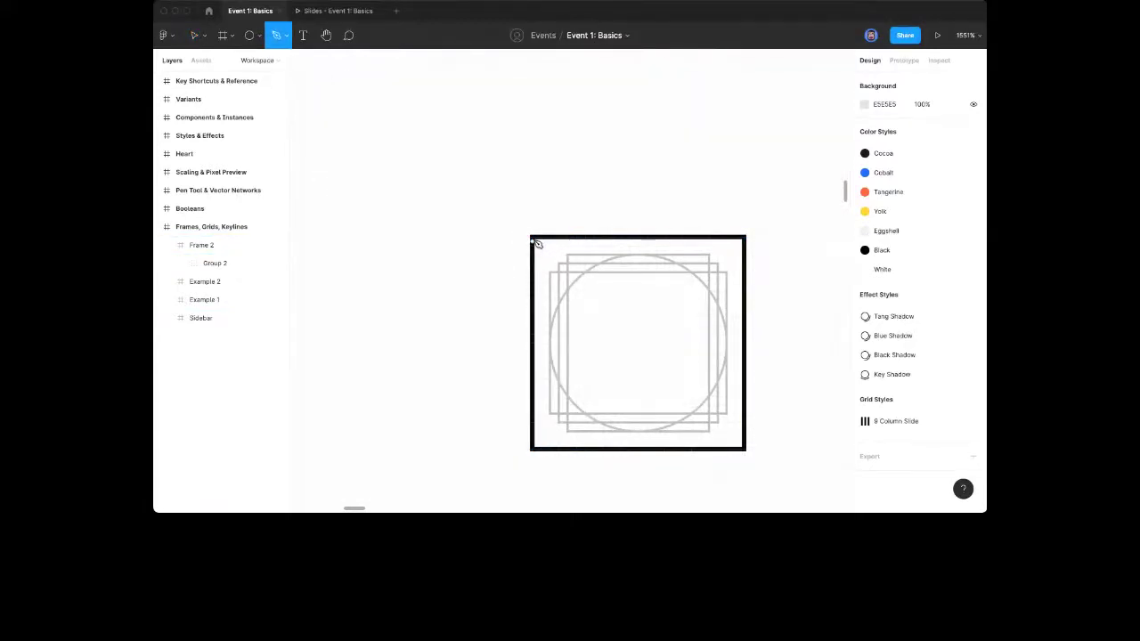
scroll(541, 247, "up", 2)
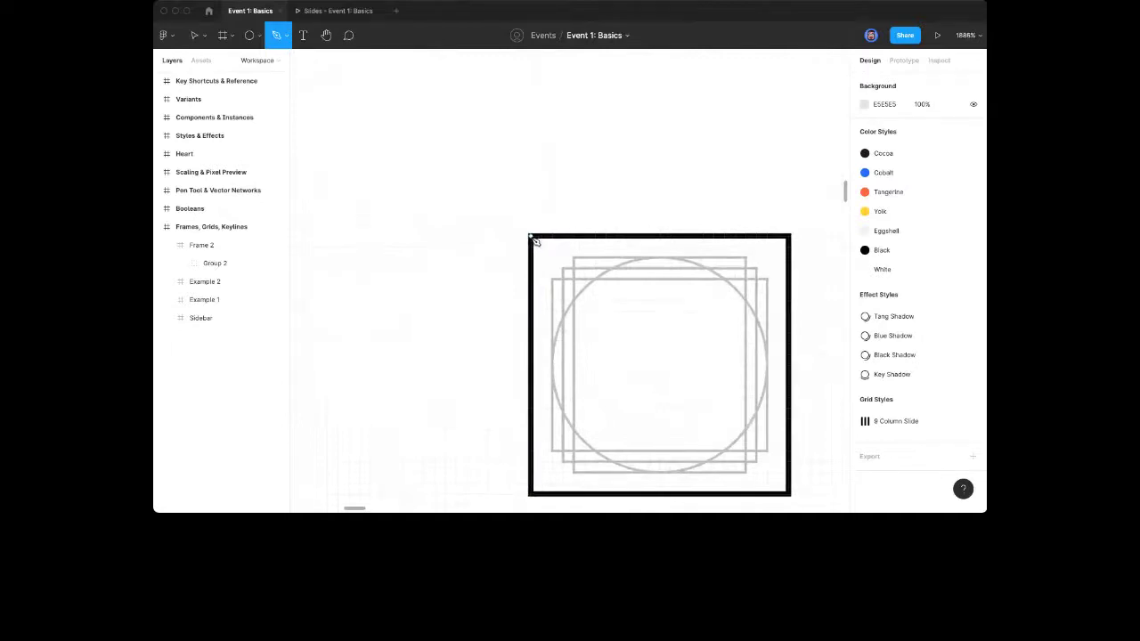
left_click(531, 236)
left_click(791, 500)
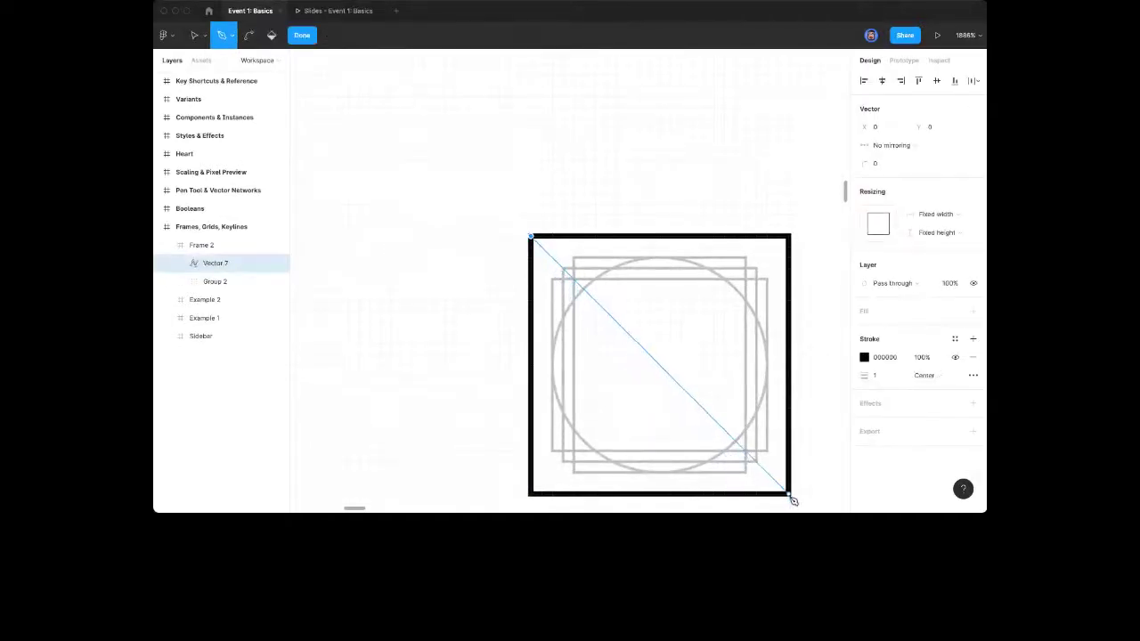
left_click(790, 237)
left_click(531, 492)
key("Escape")
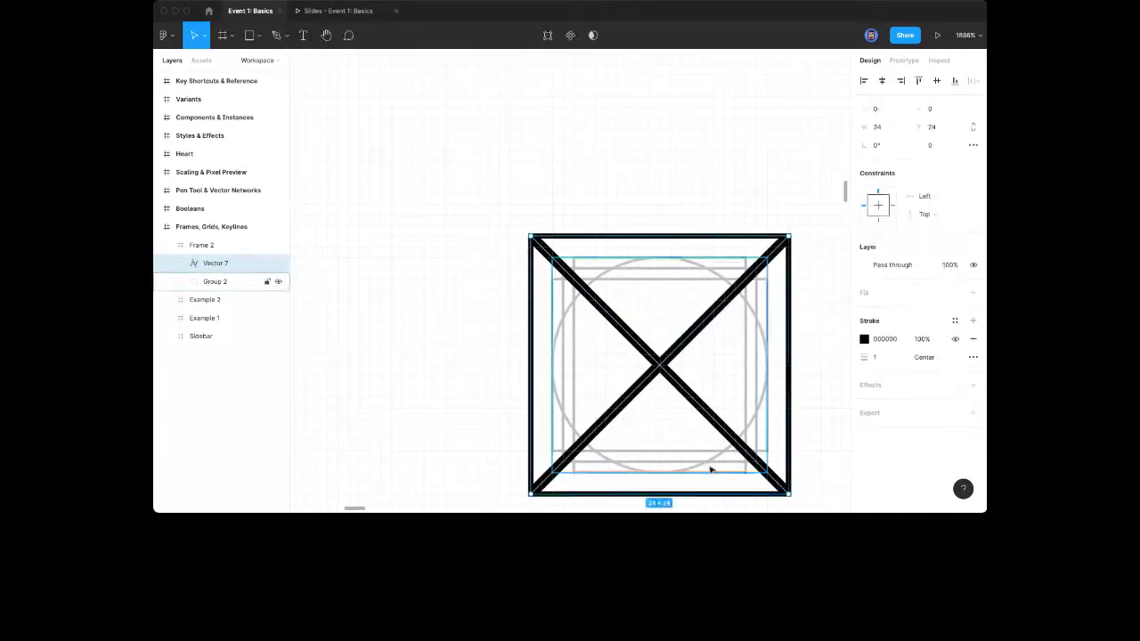
Copy the stroke properties of a keyline shape in the group onto the crossed diagonals
double_click(710, 467)
key("Escape")
key("Escape")
left_click(776, 483)
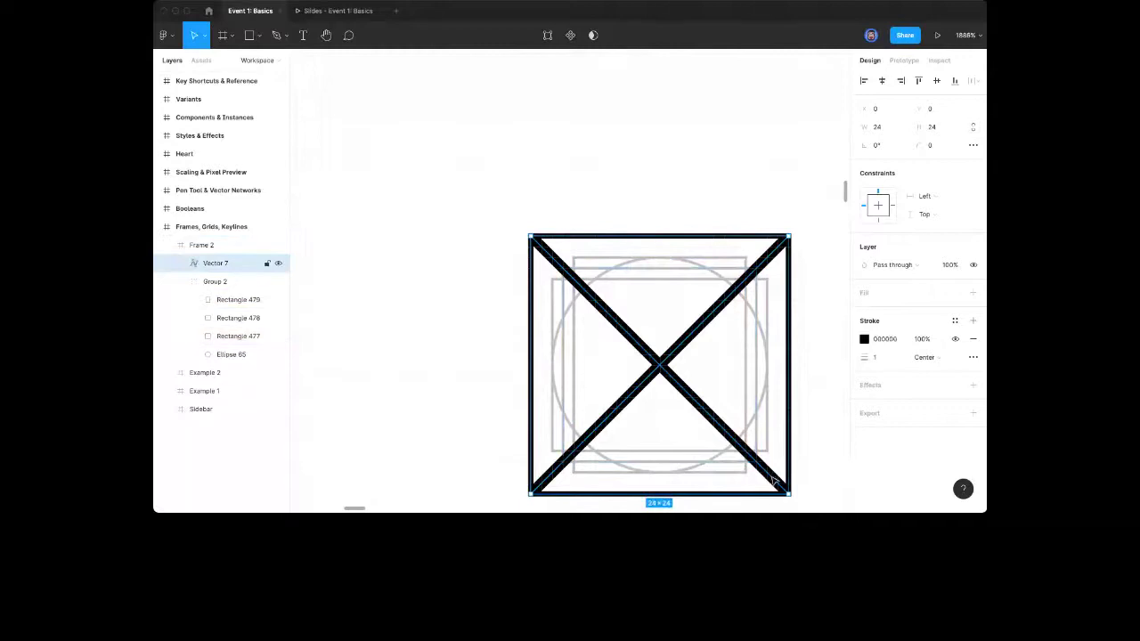
key("ctrl+alt+v")
left_click(819, 409)
scroll(819, 409, "right", 3)
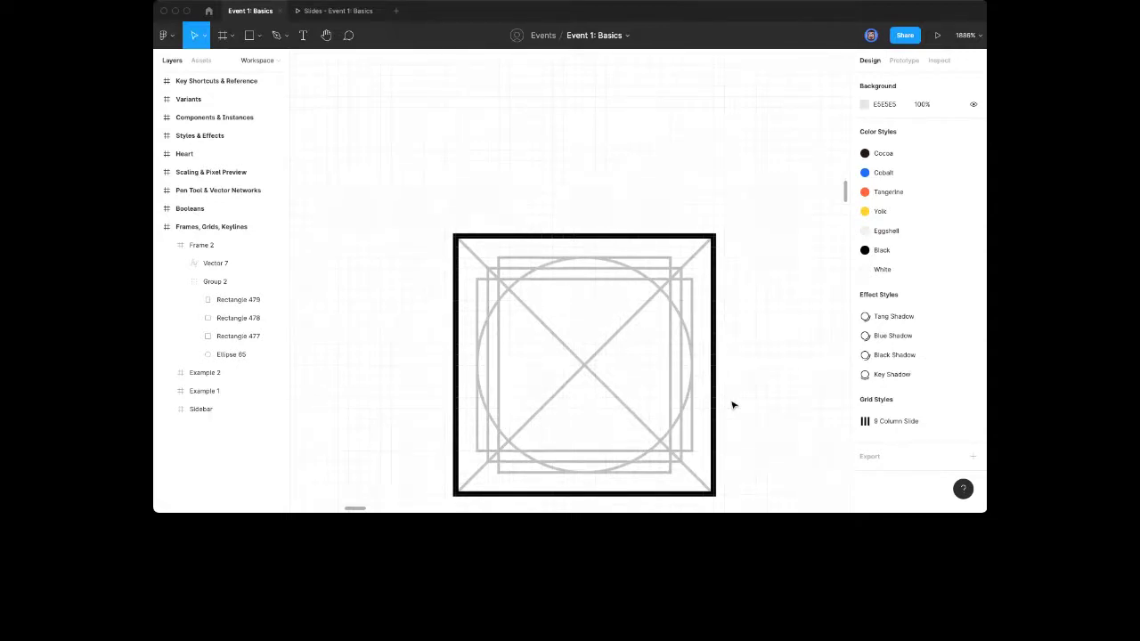
Collapse all expanded layers in the layer list
scroll(701, 424, "down", 3)
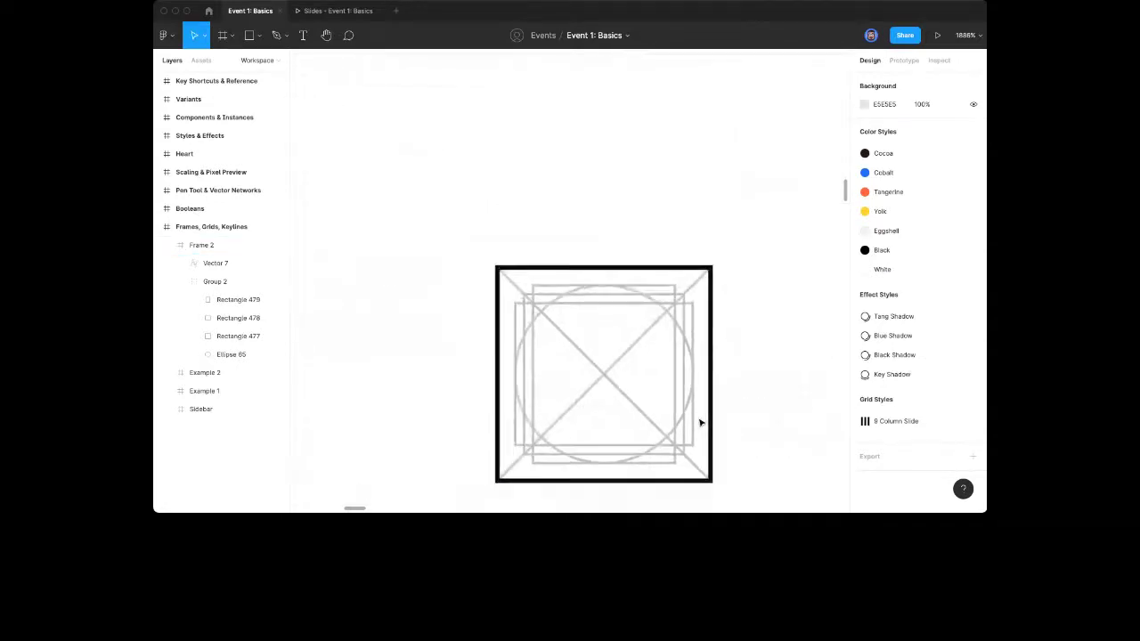
scroll(704, 419, "down", 2)
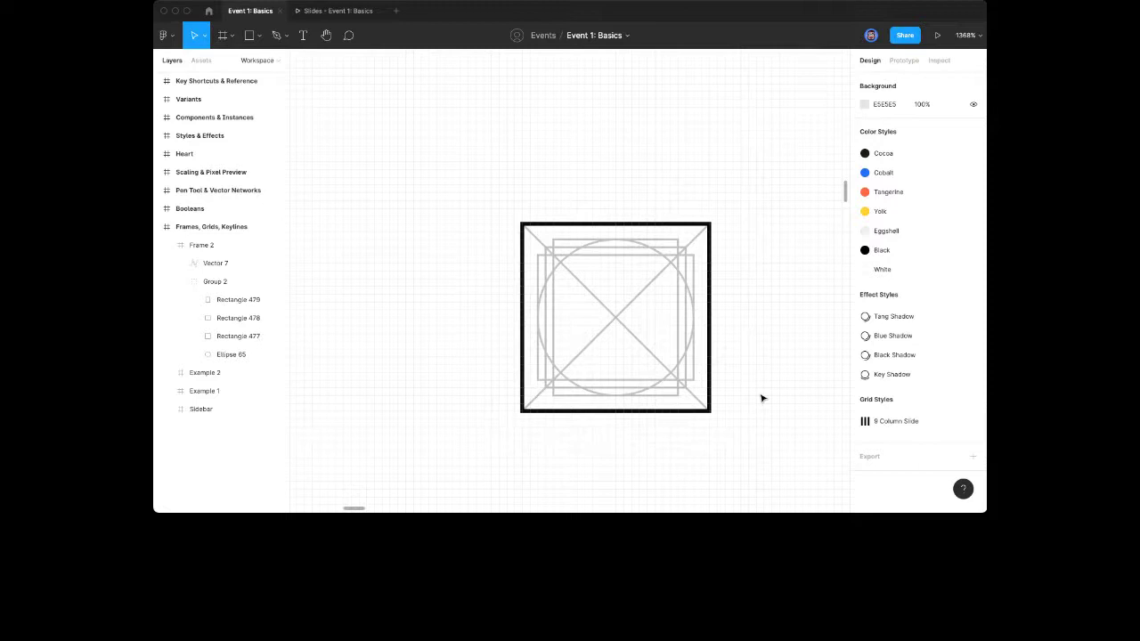
key("alt+l")
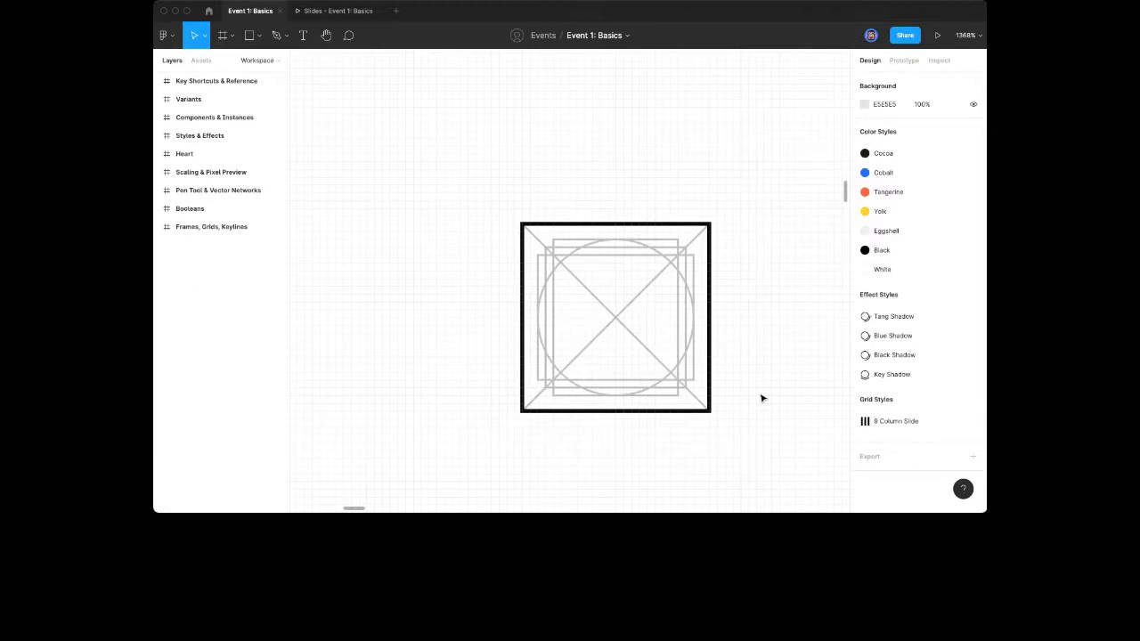
scroll(763, 398, "right", 2)
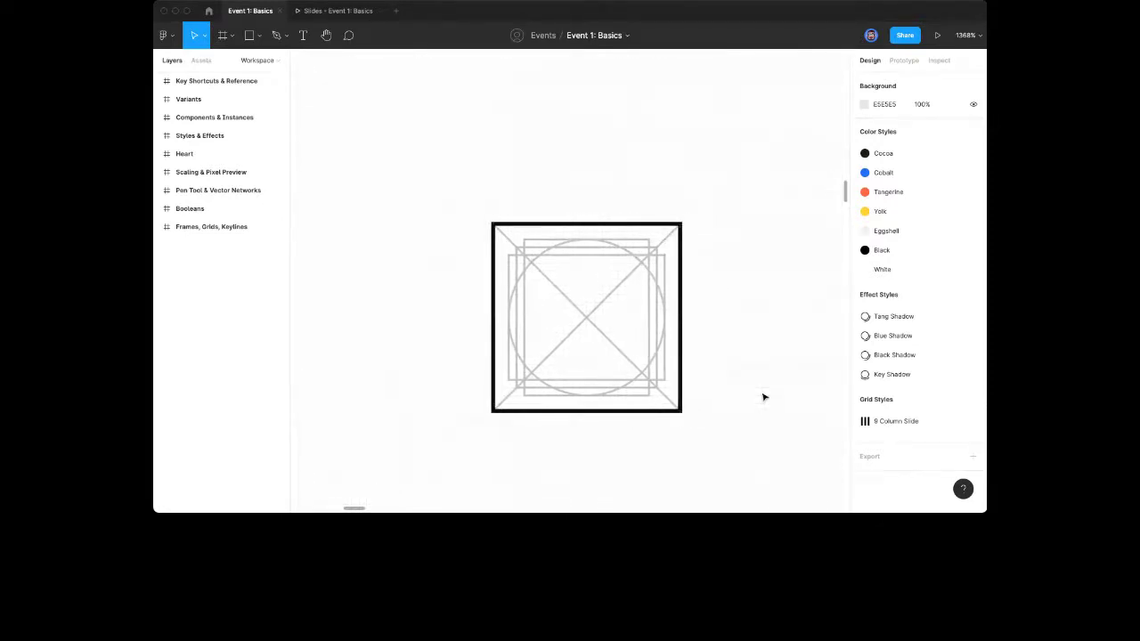
scroll(759, 394, "down", 2)
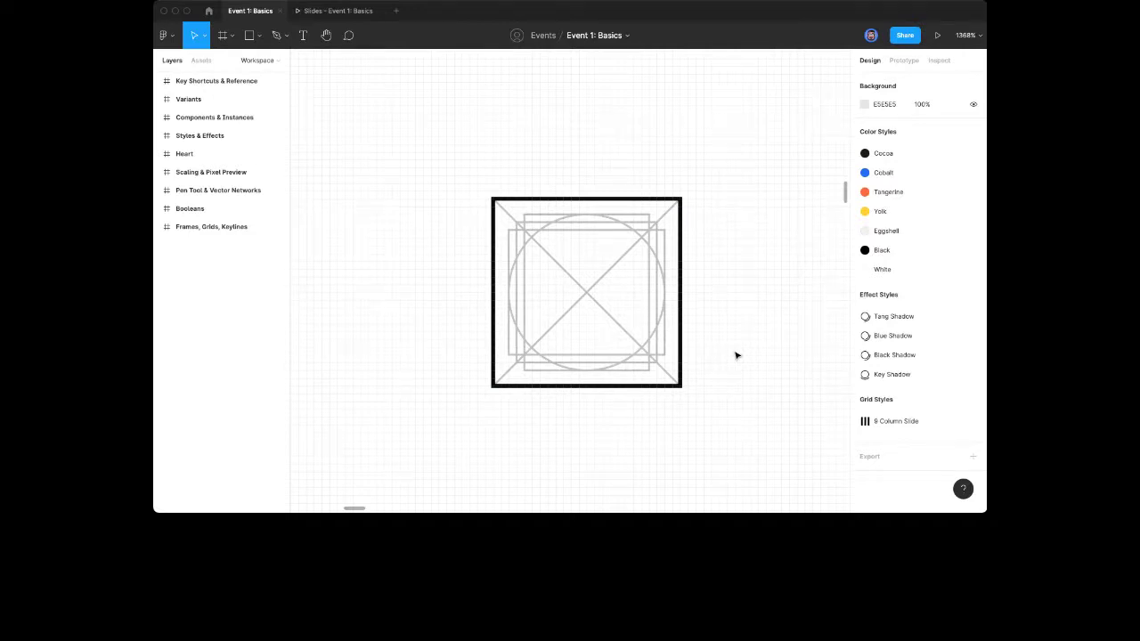
Duplicate the 24 × 24 keyline frame and place the copy level with the original, beneath the Example 2 frame
scroll(751, 329, "down", 5)
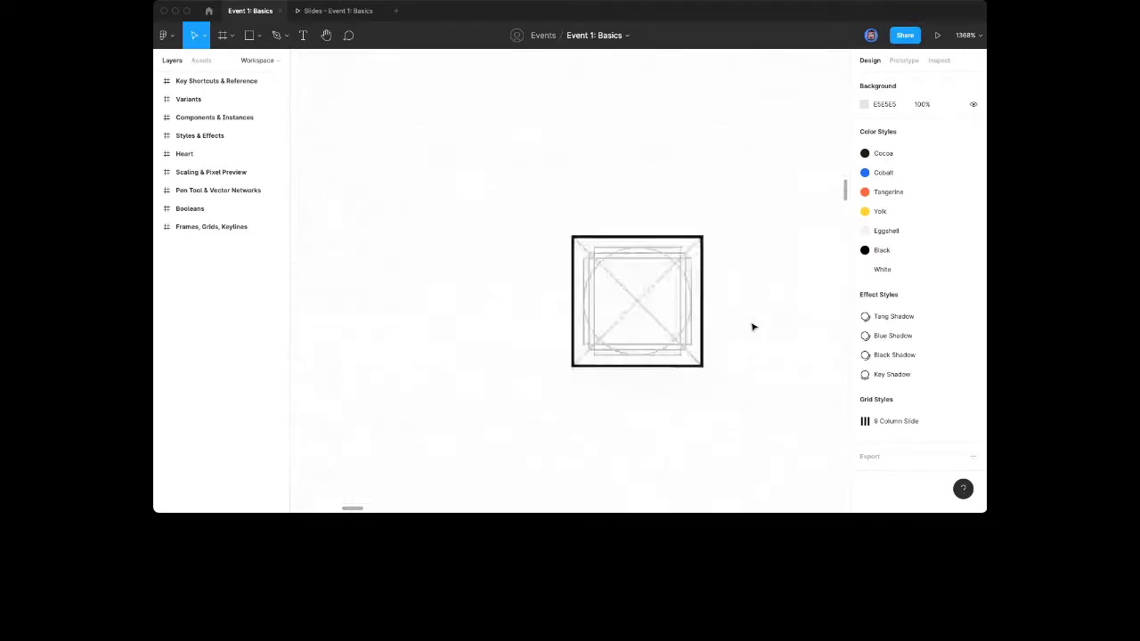
scroll(753, 327, "down", 5)
scroll(753, 328, "left", 3)
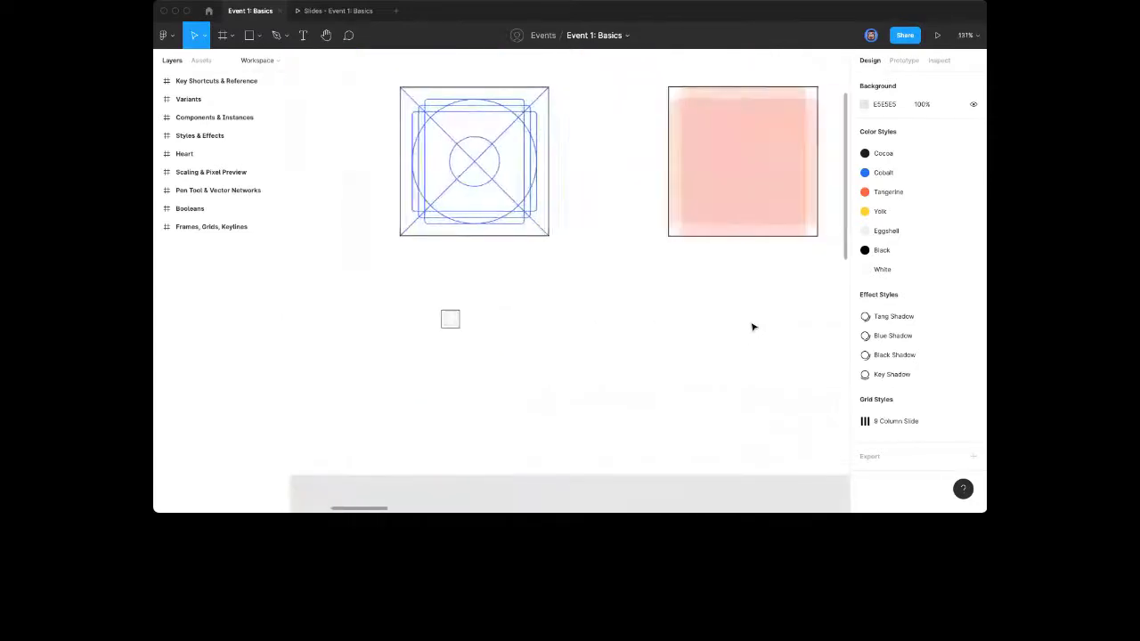
scroll(752, 327, "right", 1)
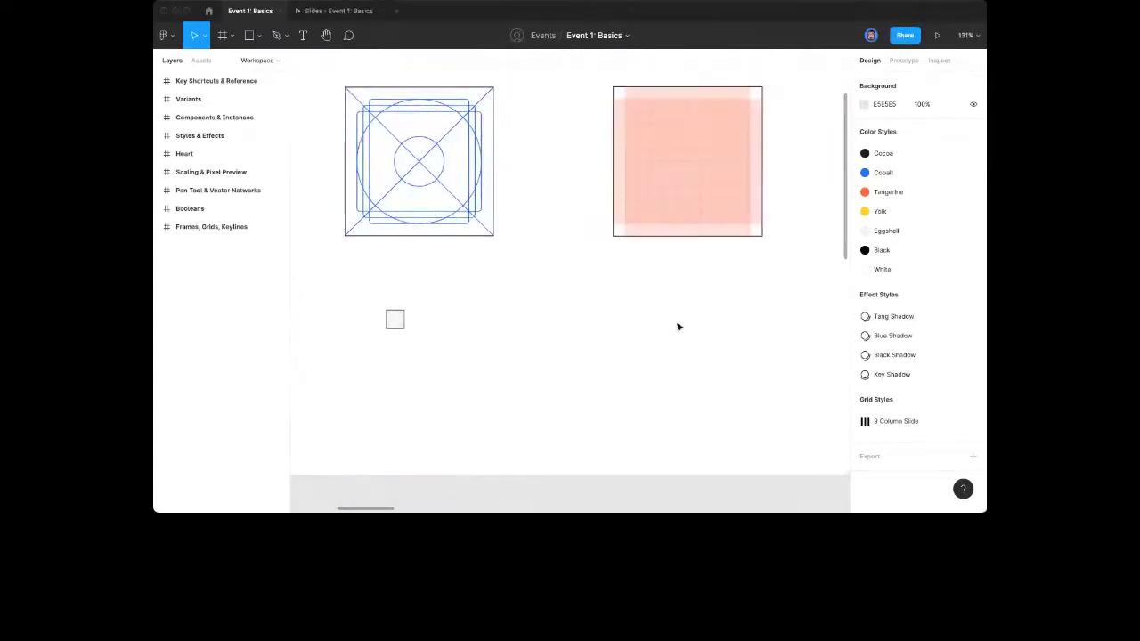
scroll(517, 348, "left", 2)
scroll(473, 342, "up", 3)
left_click(445, 316)
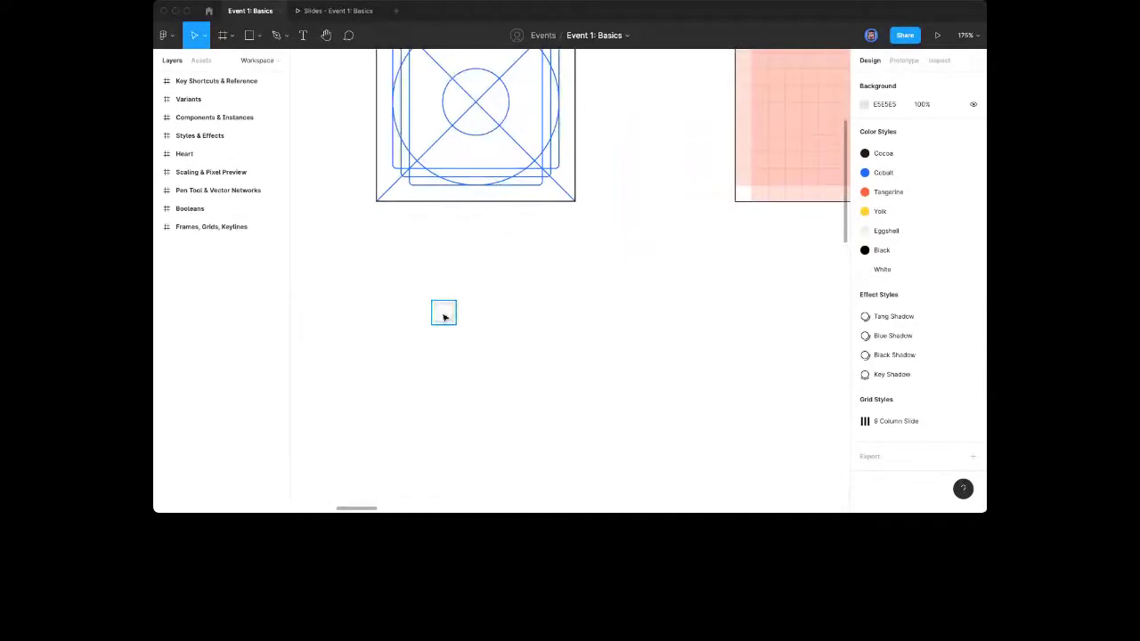
left_click_drag(443, 313, 805, 319)
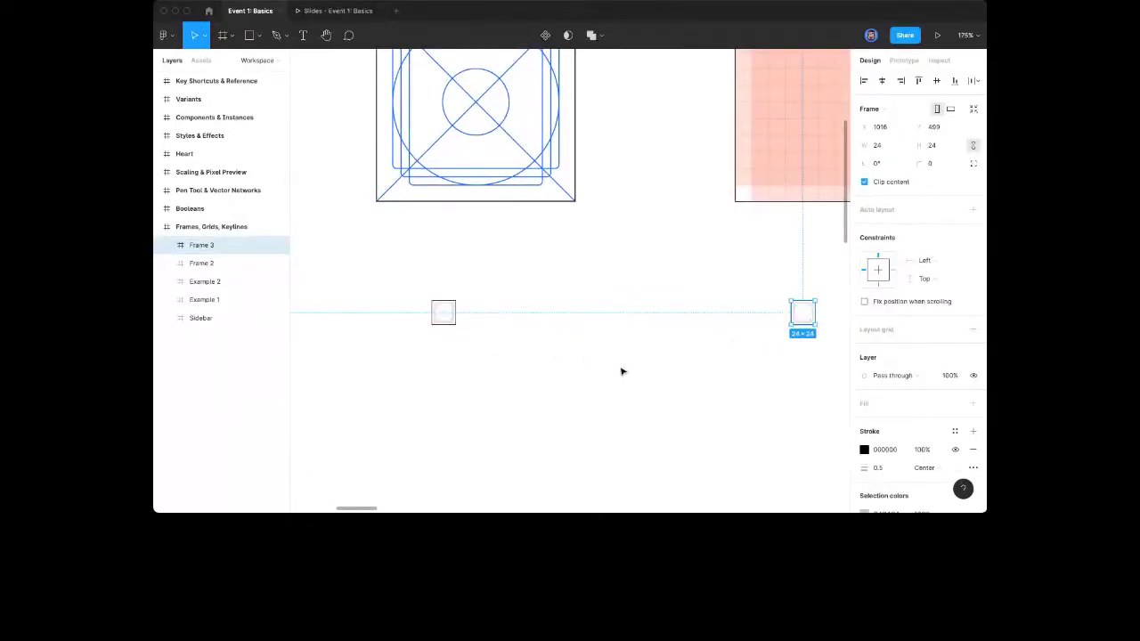
left_click(681, 361)
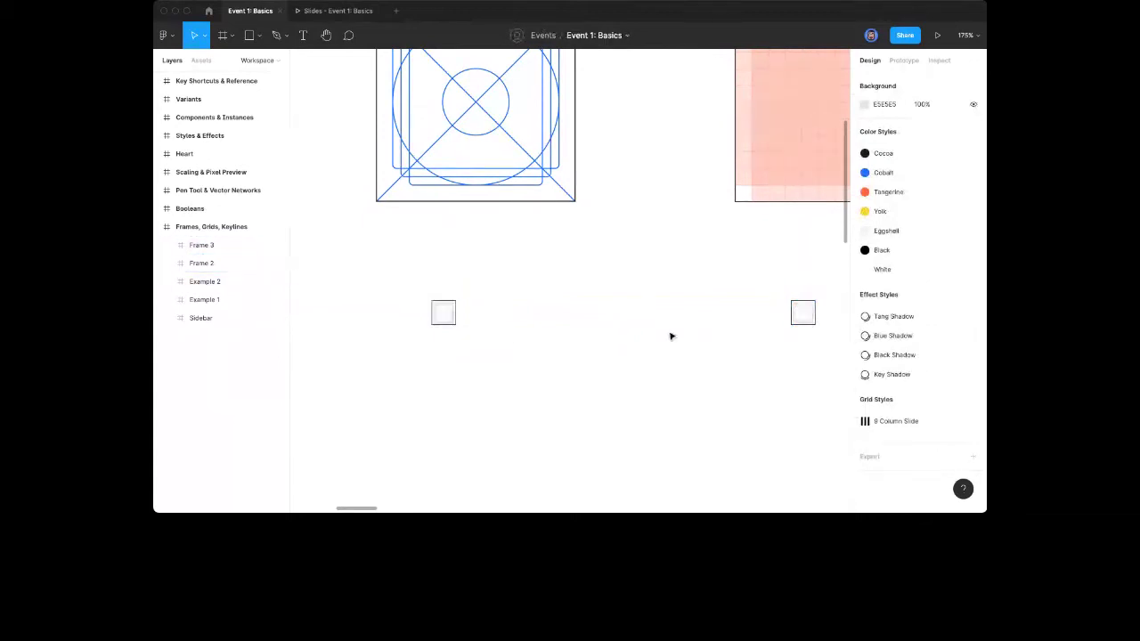
scroll(736, 318, "right", 4)
left_click_drag(647, 321, 694, 326)
left_click(696, 326)
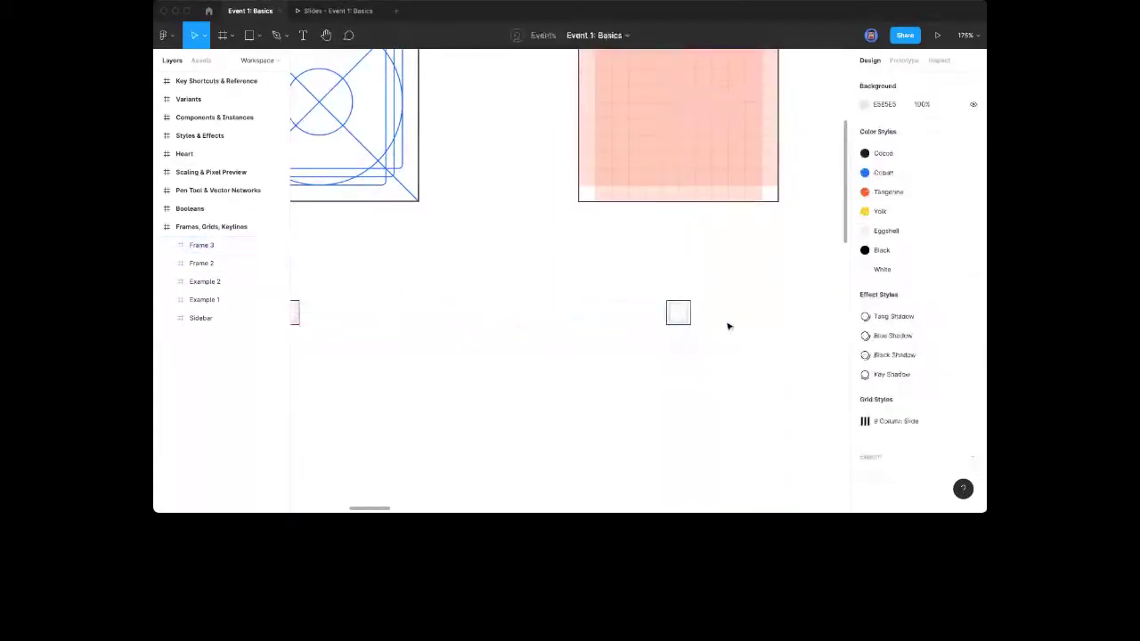
Delete the crossed diagonals and the keyline group from the copied frame beneath Example 2, leaving the frame empty
scroll(691, 321, "up", 10)
left_click(665, 333)
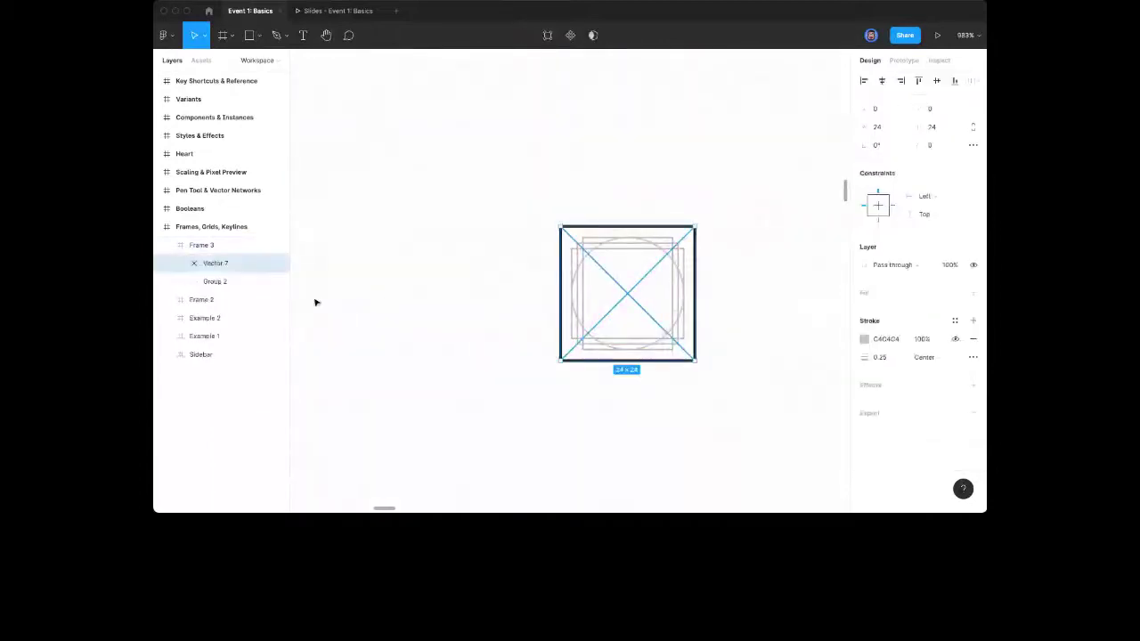
left_click(237, 282)
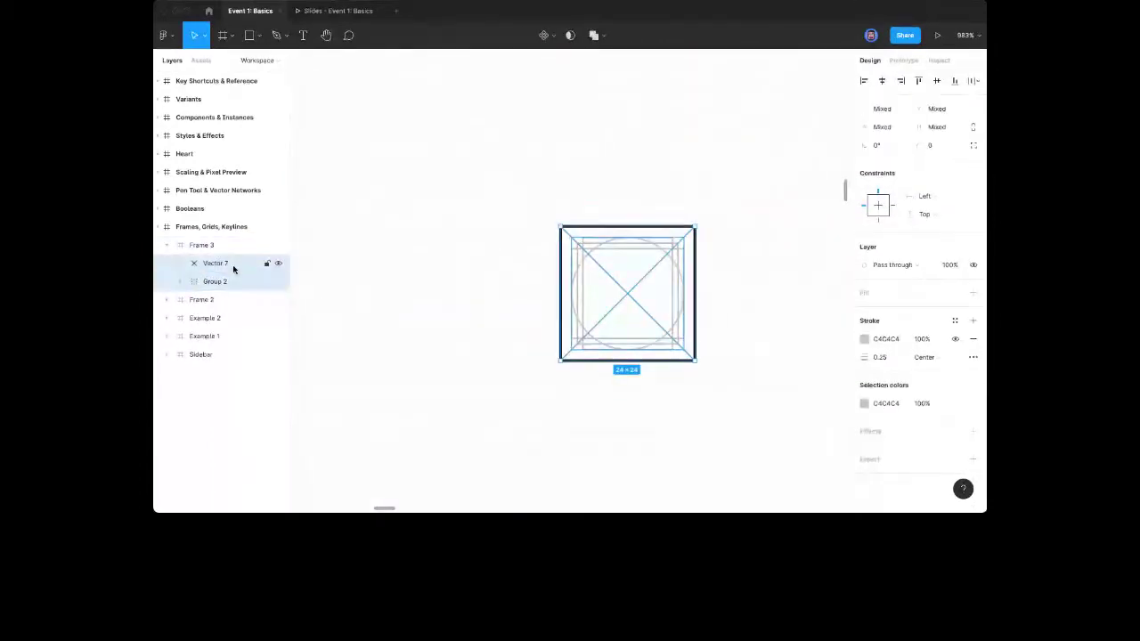
key("Escape")
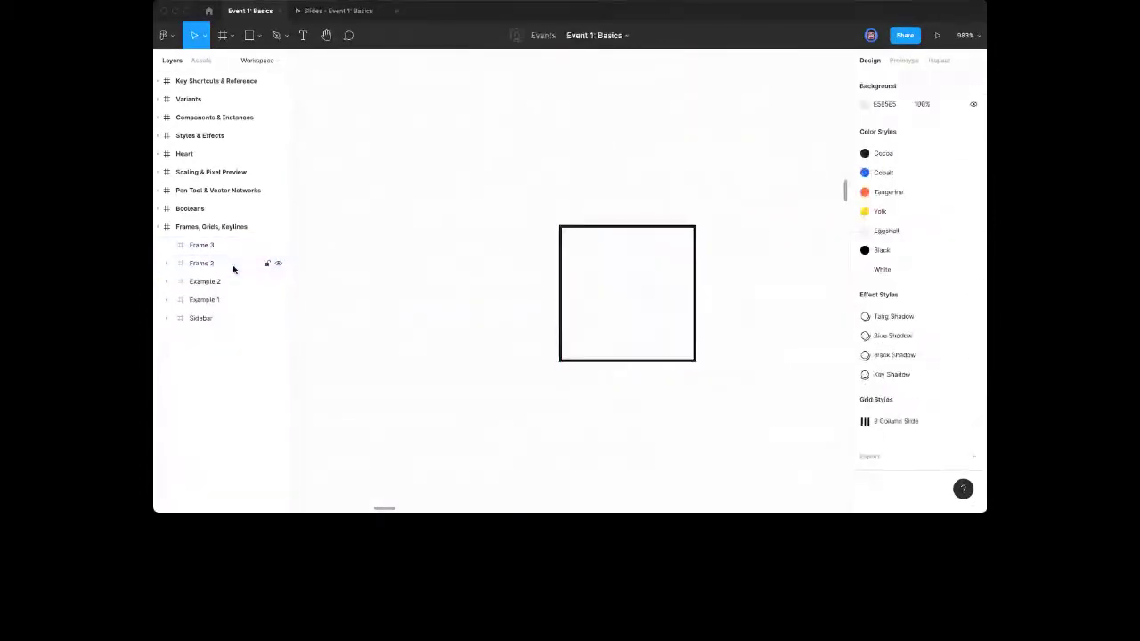
Add a layout grid to the empty 24 × 24 frame and change it to Columns with the Center type
left_click(684, 360)
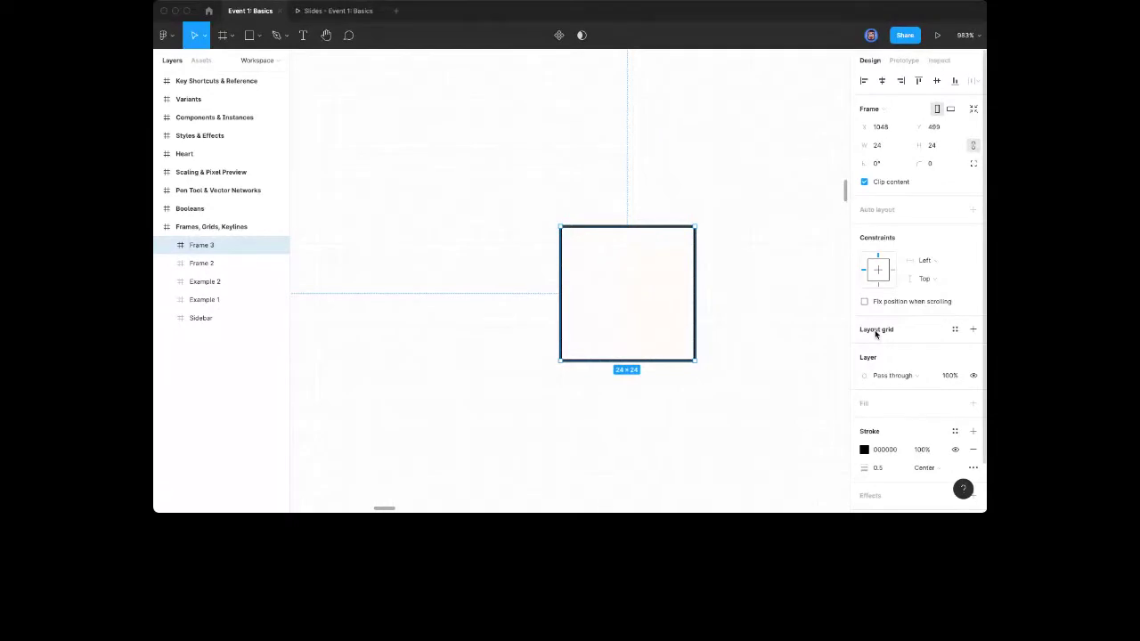
left_click(974, 330)
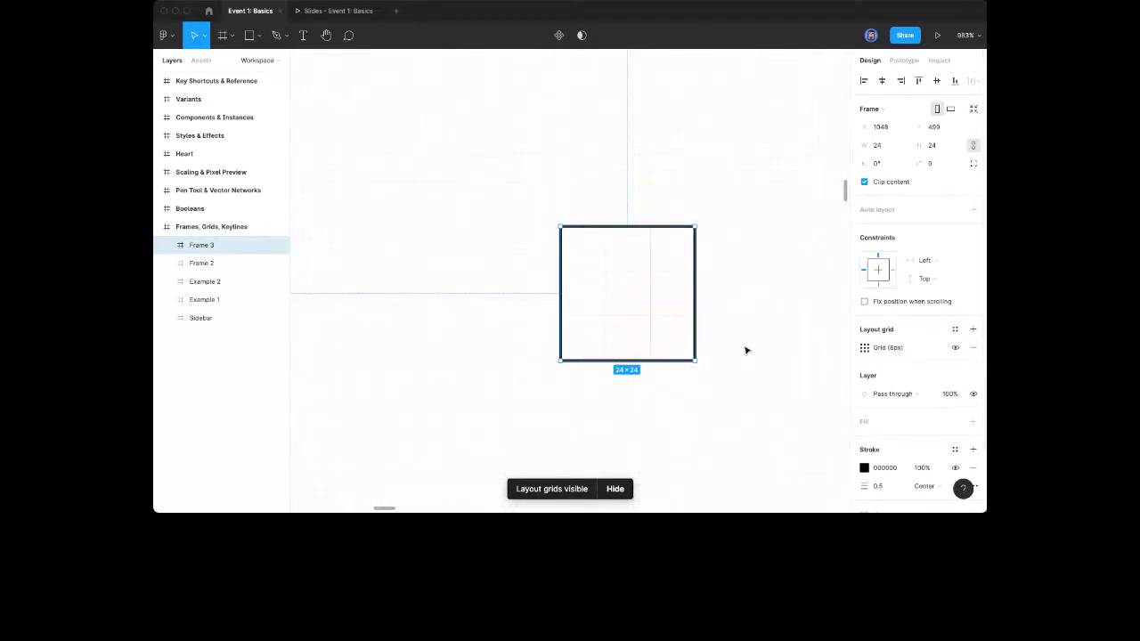
scroll(639, 329, "up", 5)
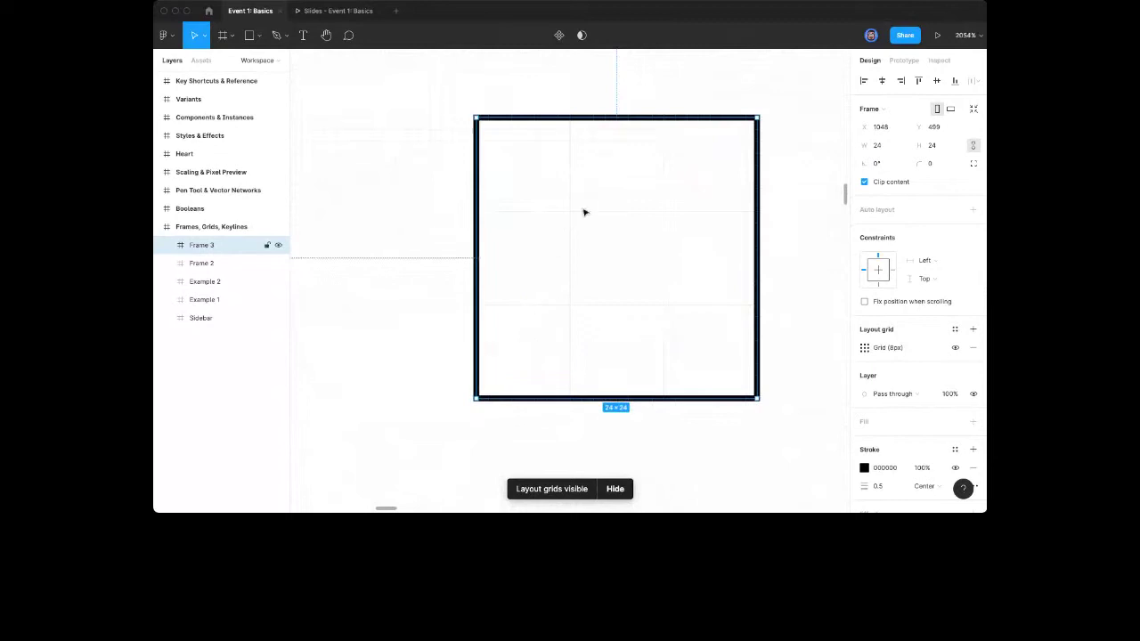
scroll(778, 372, "down", 2)
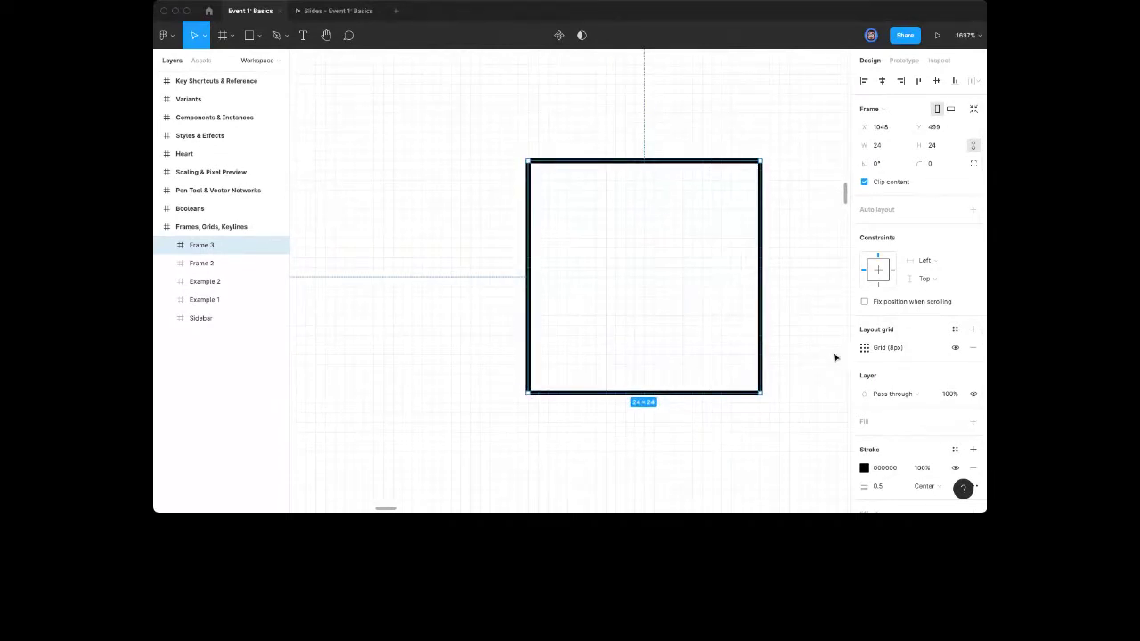
scroll(835, 358, "right", 1)
left_click(864, 347)
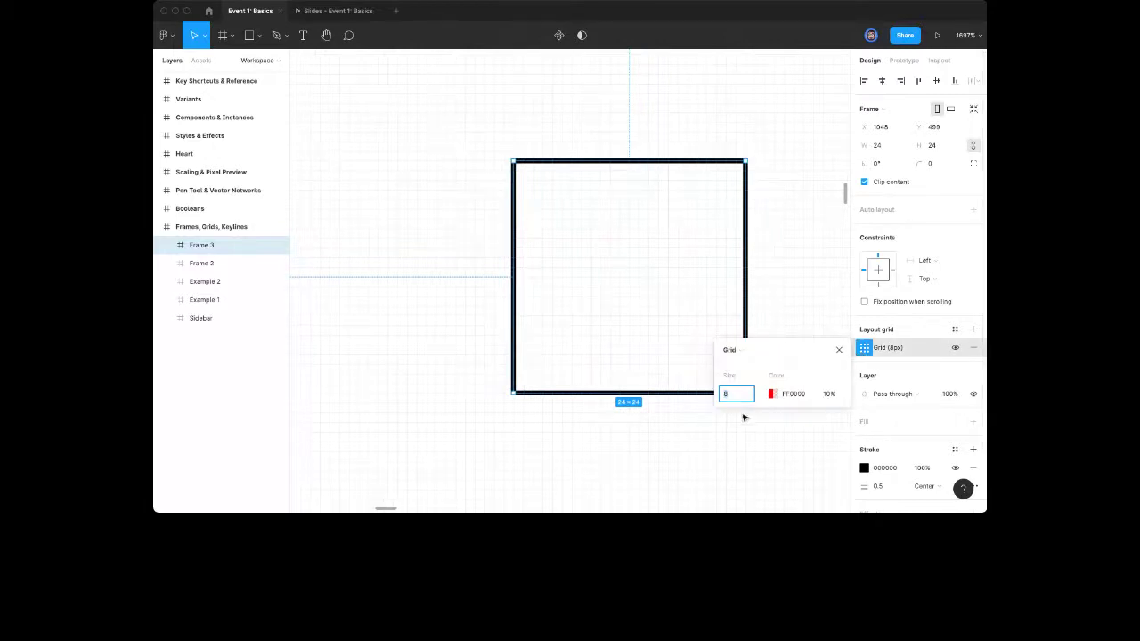
left_click(898, 349)
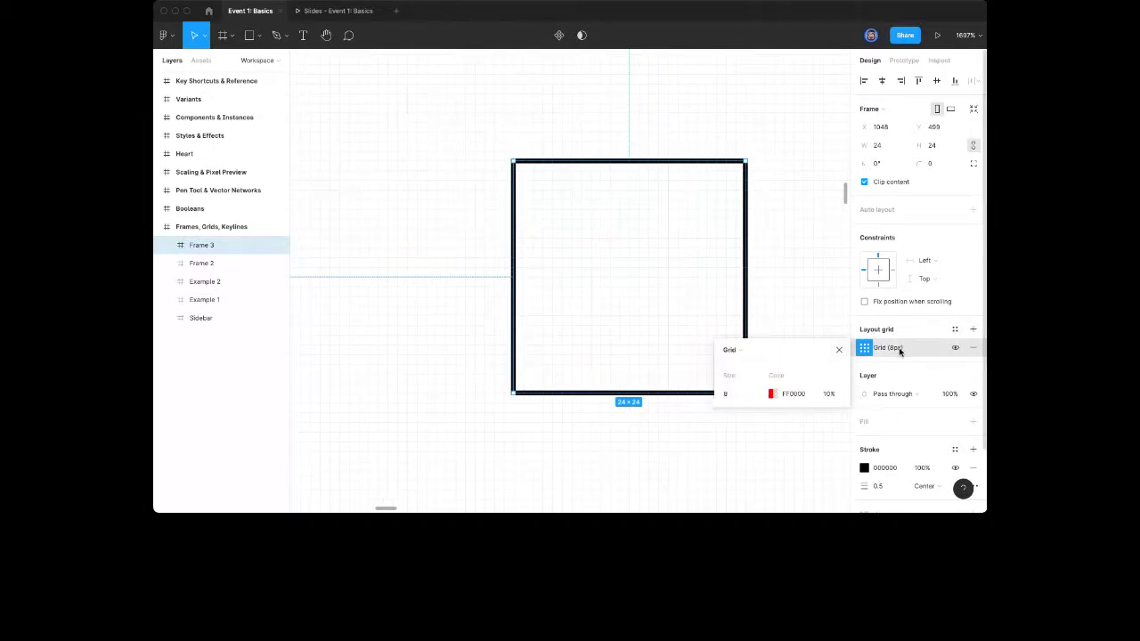
left_click(749, 356)
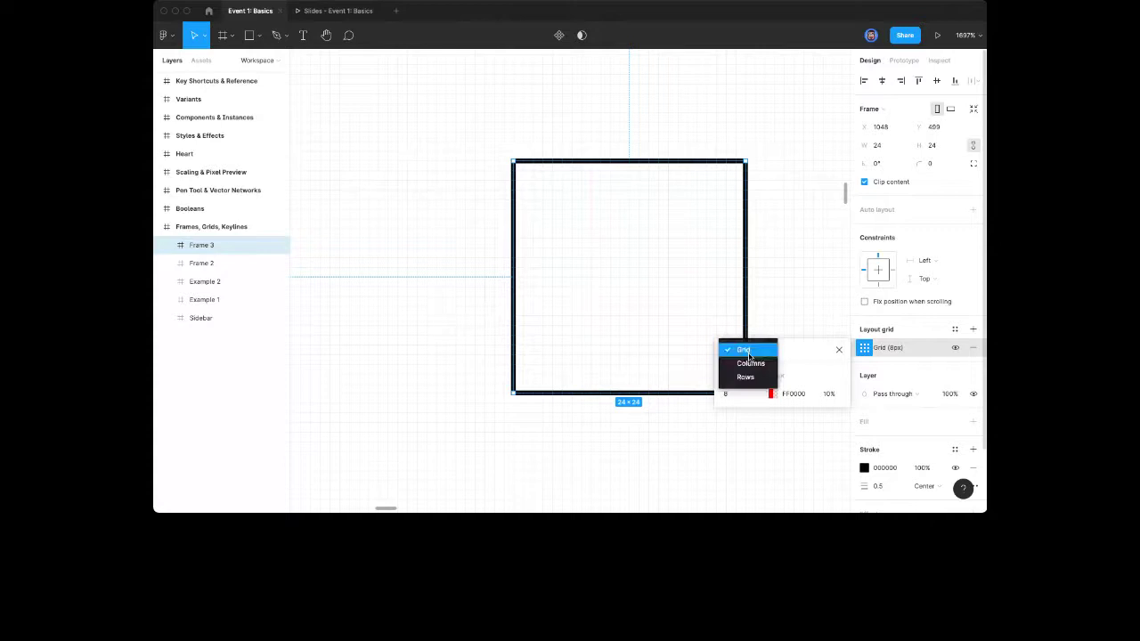
left_click(751, 364)
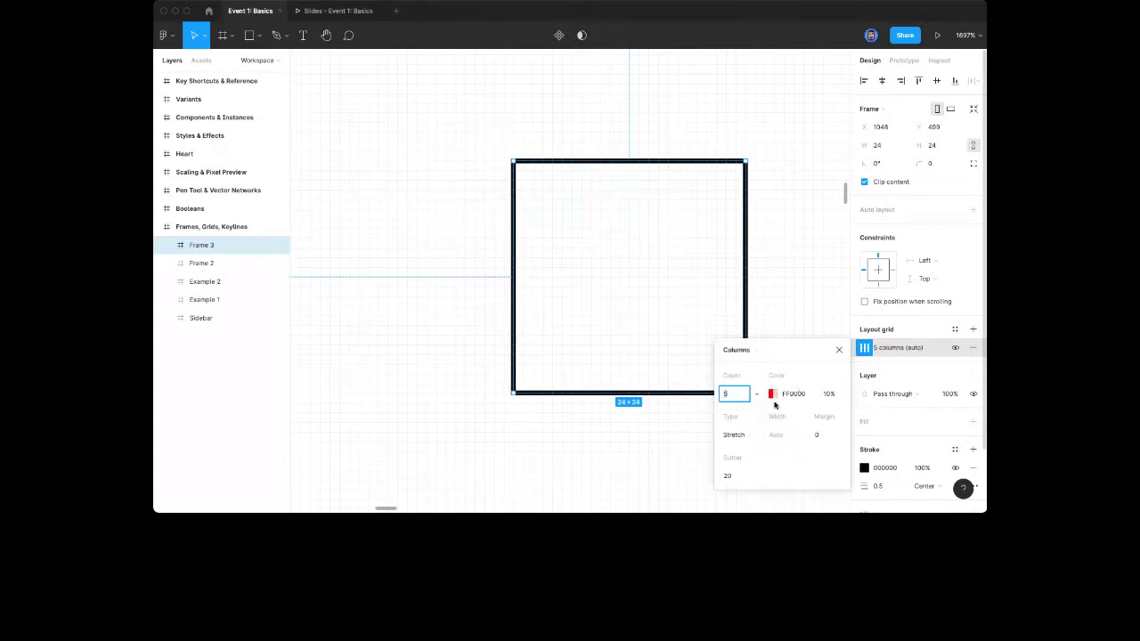
left_click(744, 436)
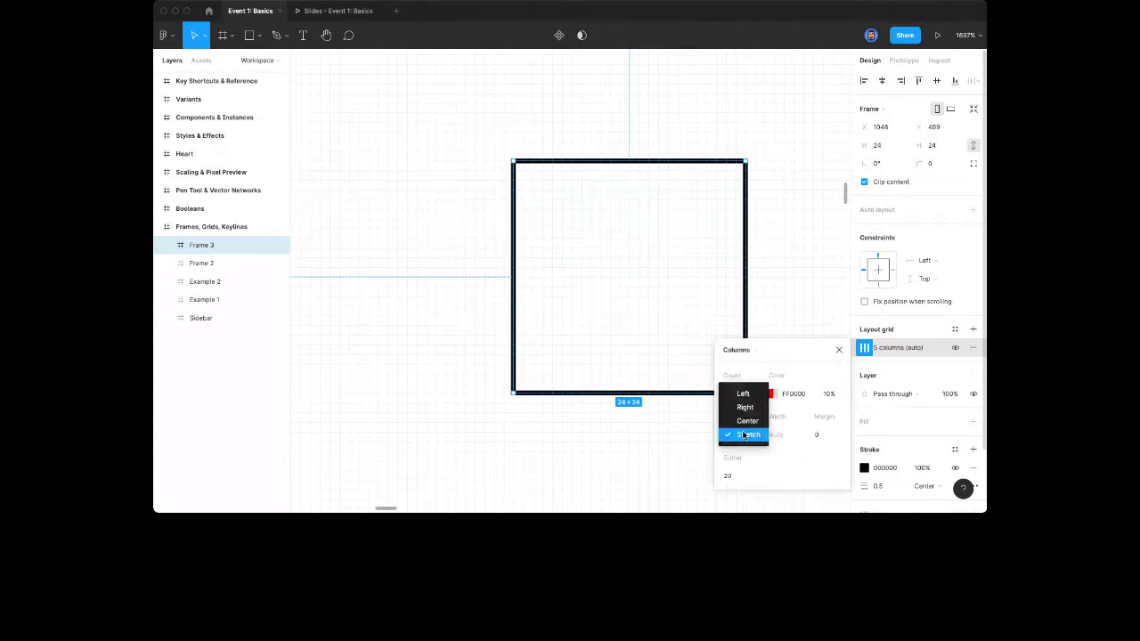
left_click(747, 420)
left_click(720, 397)
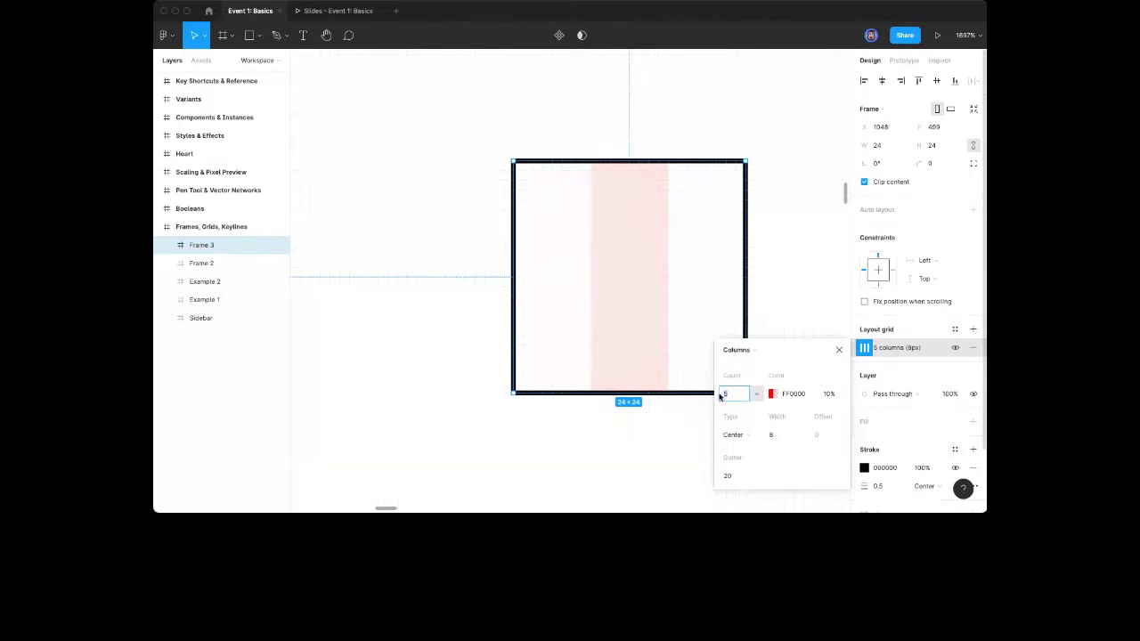
type("20")
key("Tab")
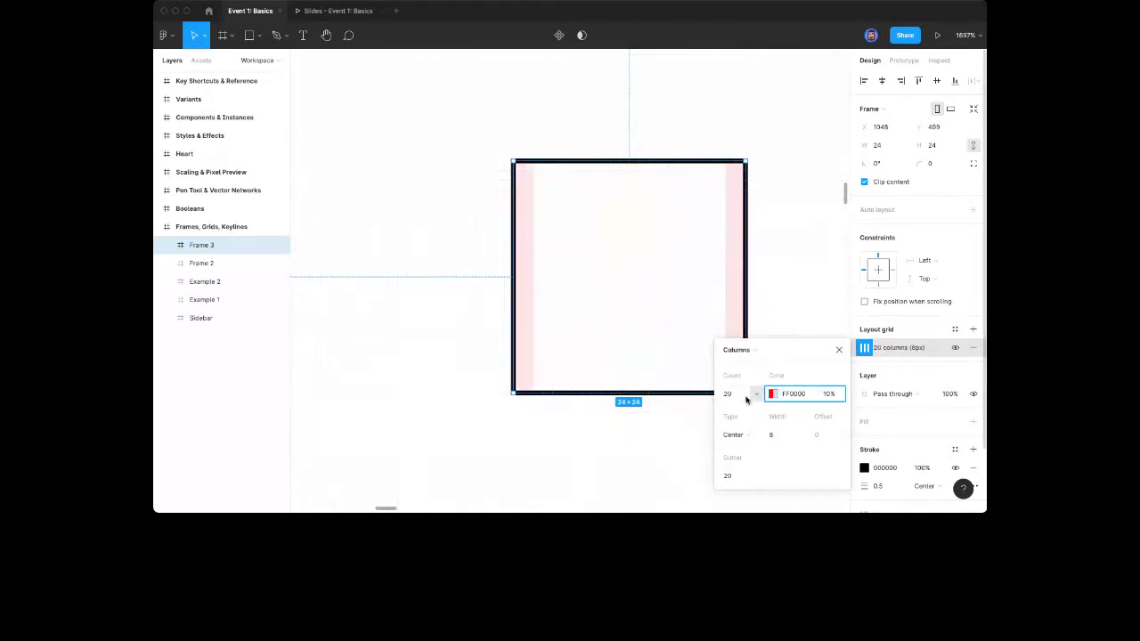
Set the column layout grid to a count of 1, a width of 20 and a gutter of 2
left_click(720, 396)
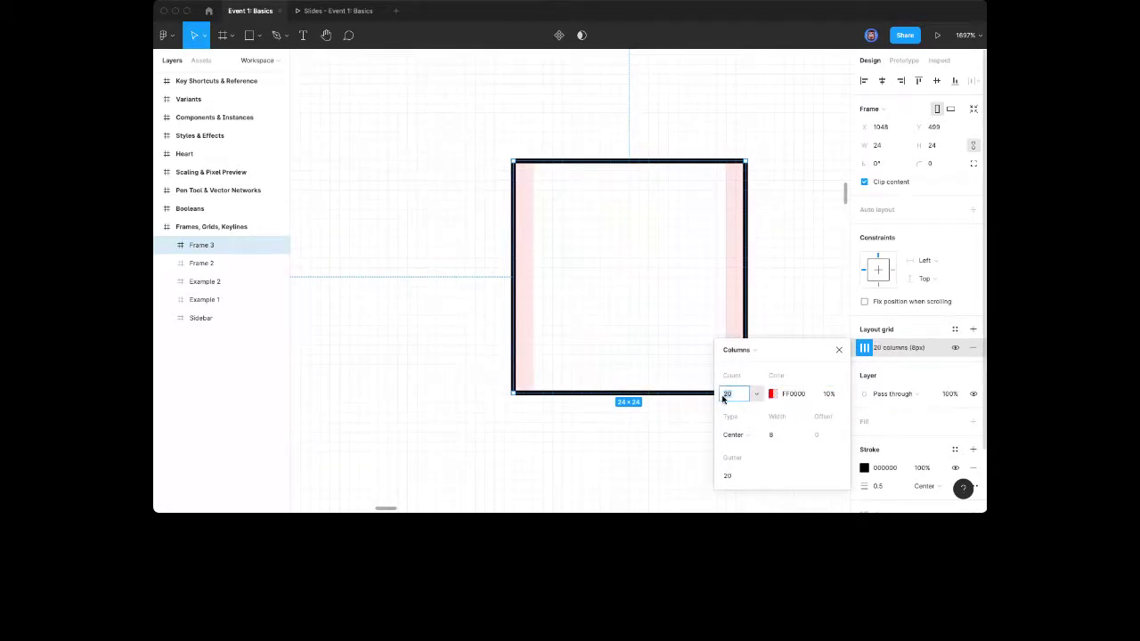
type("1")
key("Tab")
left_click(769, 436)
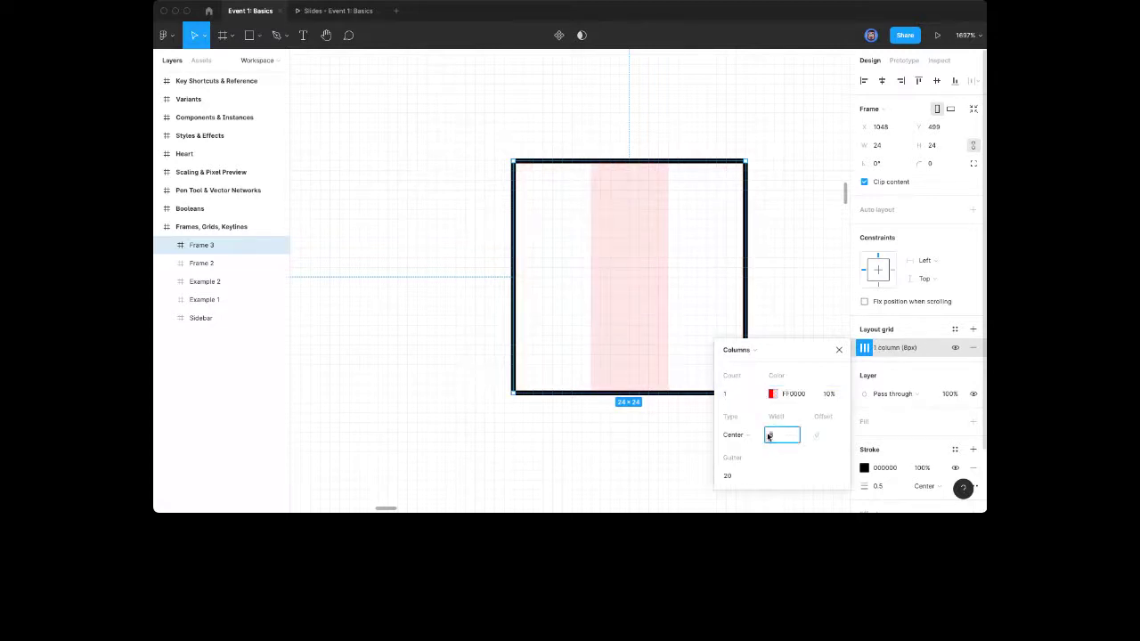
key("Tab")
type("2")
key("Tab")
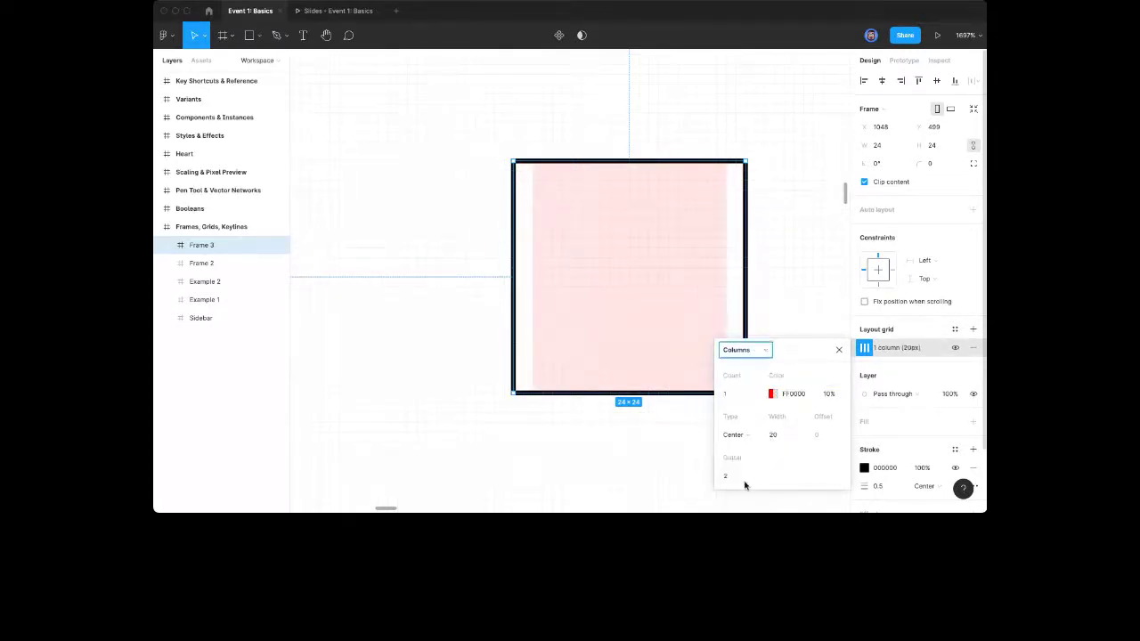
left_click(839, 351)
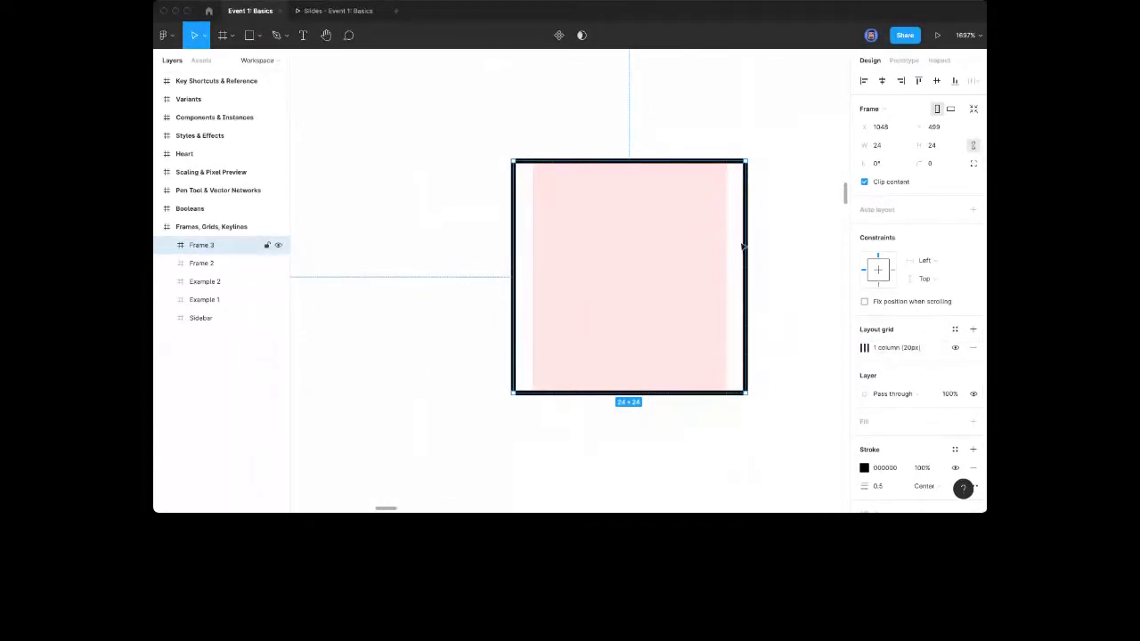
Add a second layout grid to the frame, change it to Rows and set its count to 1
left_click(973, 330)
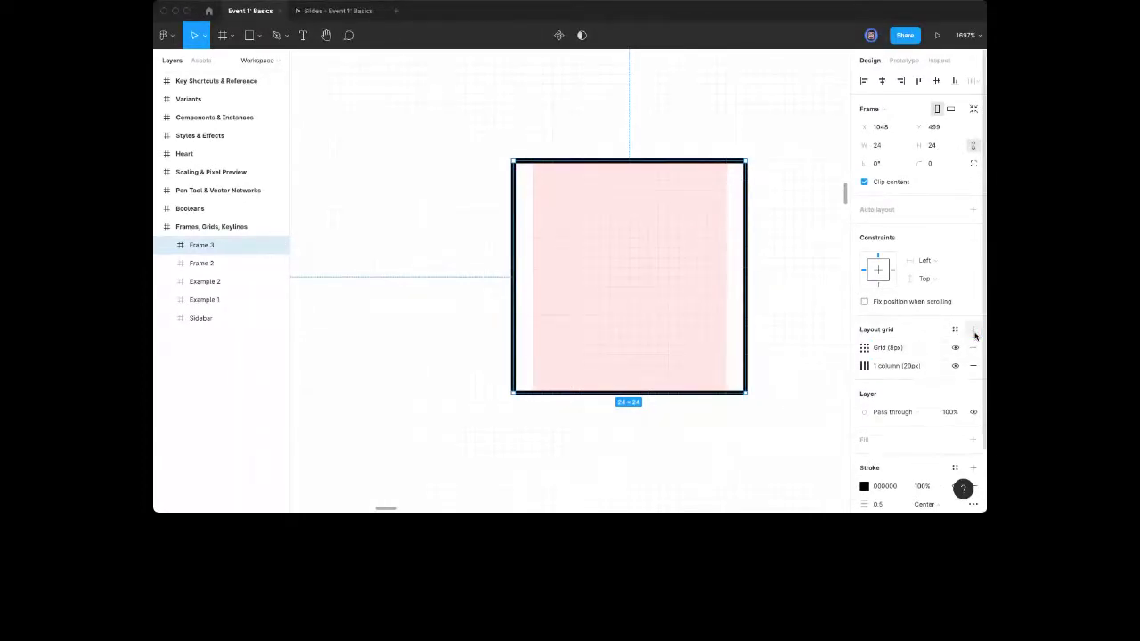
left_click(864, 349)
left_click(741, 353)
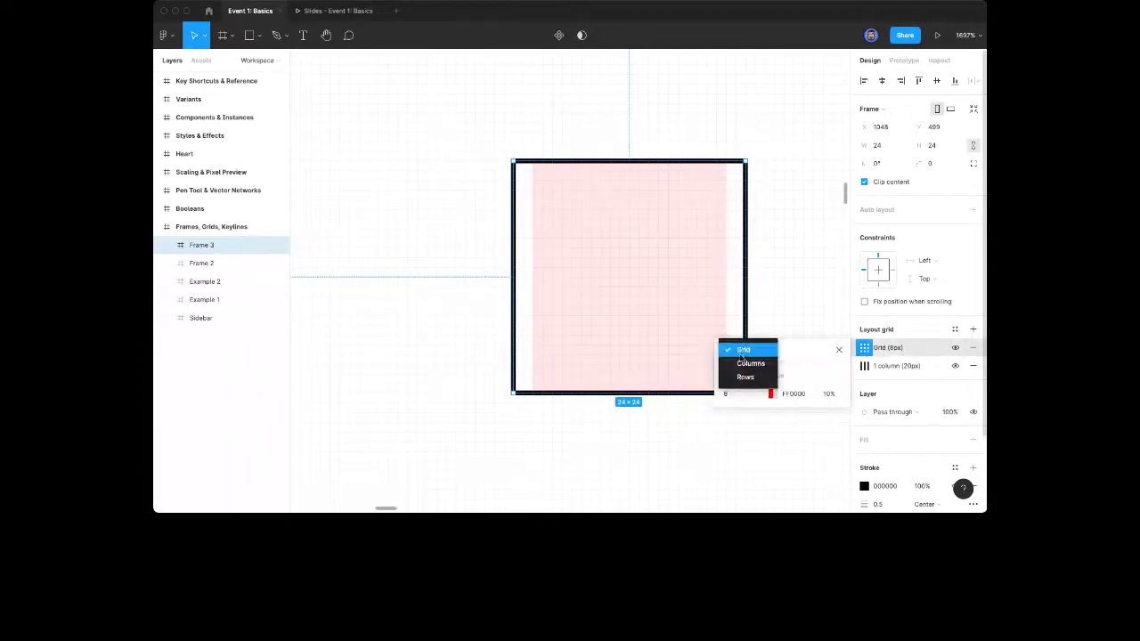
left_click(744, 377)
left_click(748, 395)
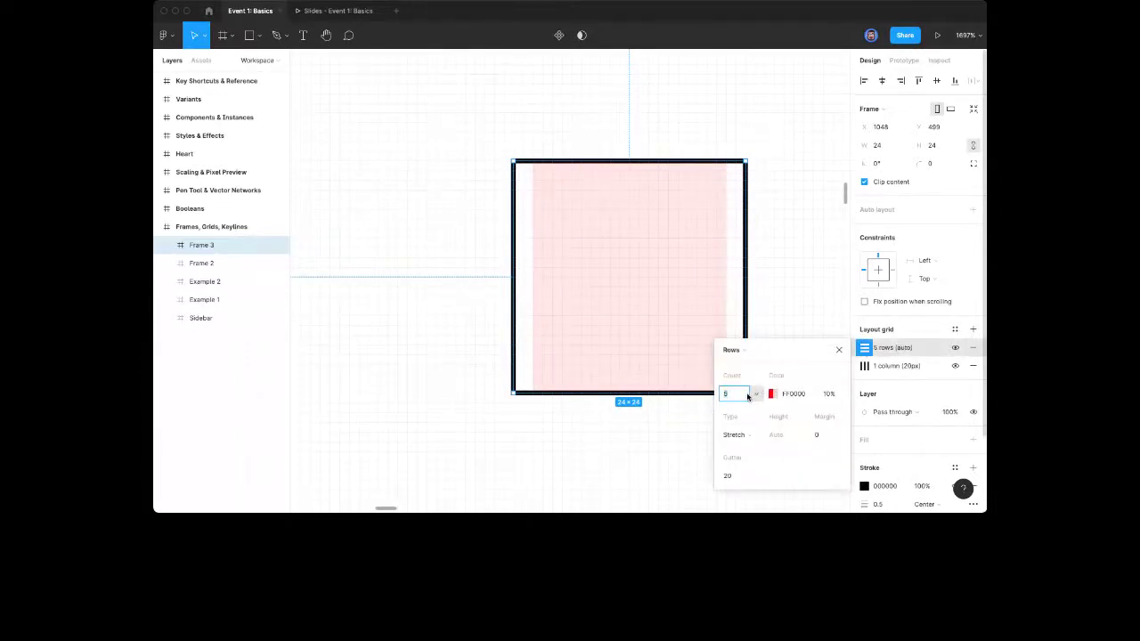
type("1")
key("Return")
Set the row layout grid's type to Center and its height to 20
left_click(745, 435)
left_click(749, 421)
left_click(769, 436)
type("20")
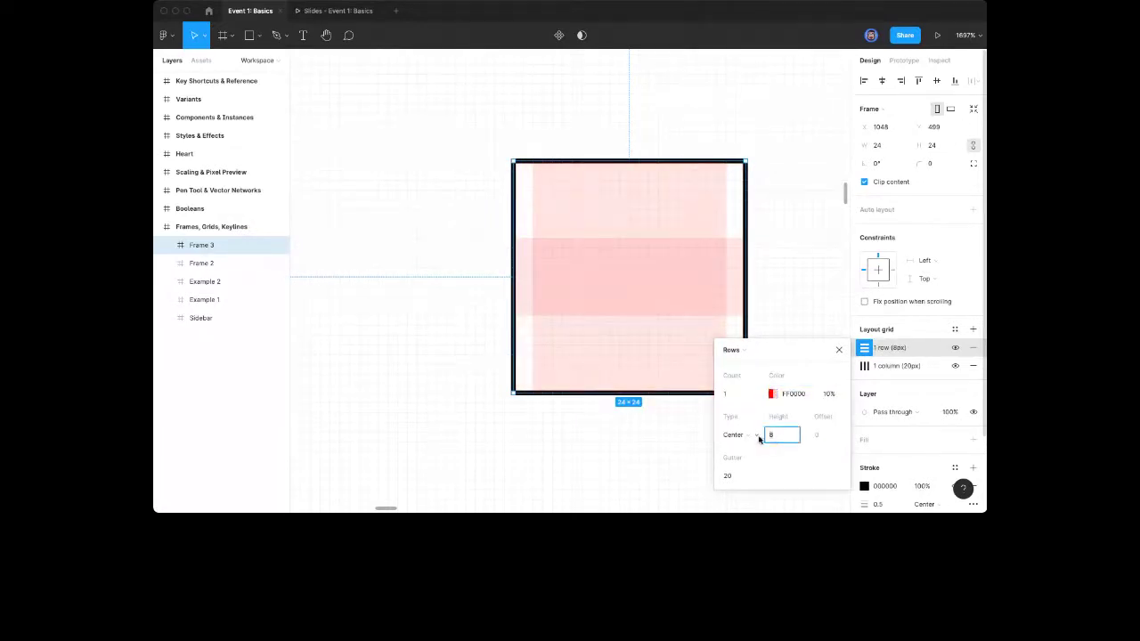
key("Tab")
left_click(839, 350)
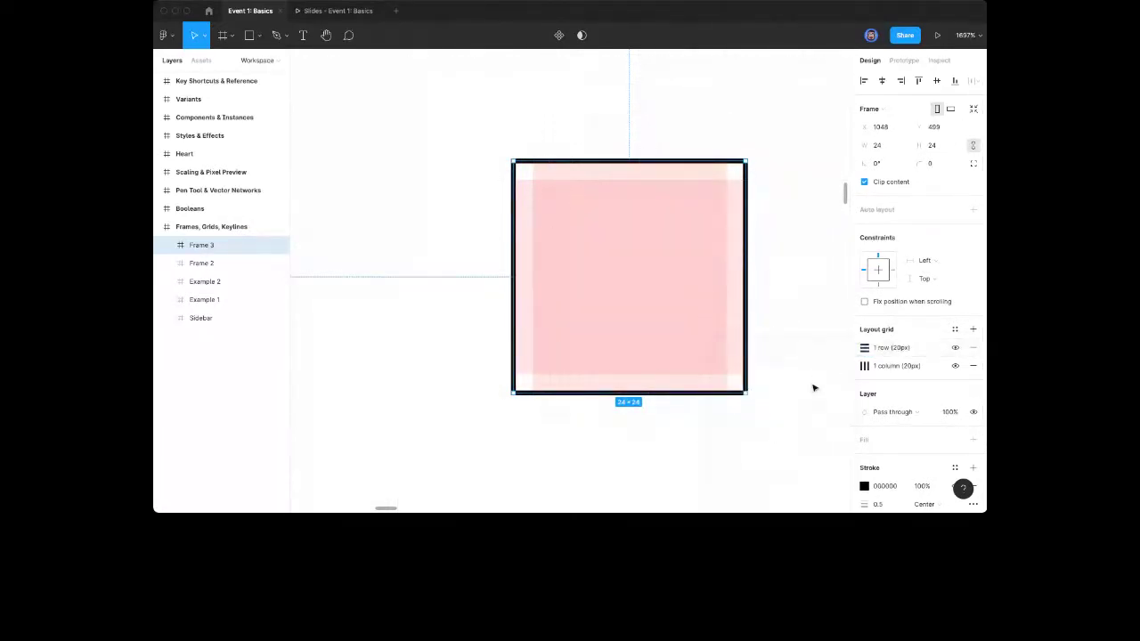
Toggle the visibility of the layout grids several times, leave them hidden, and deselect the frame
left_click(784, 343)
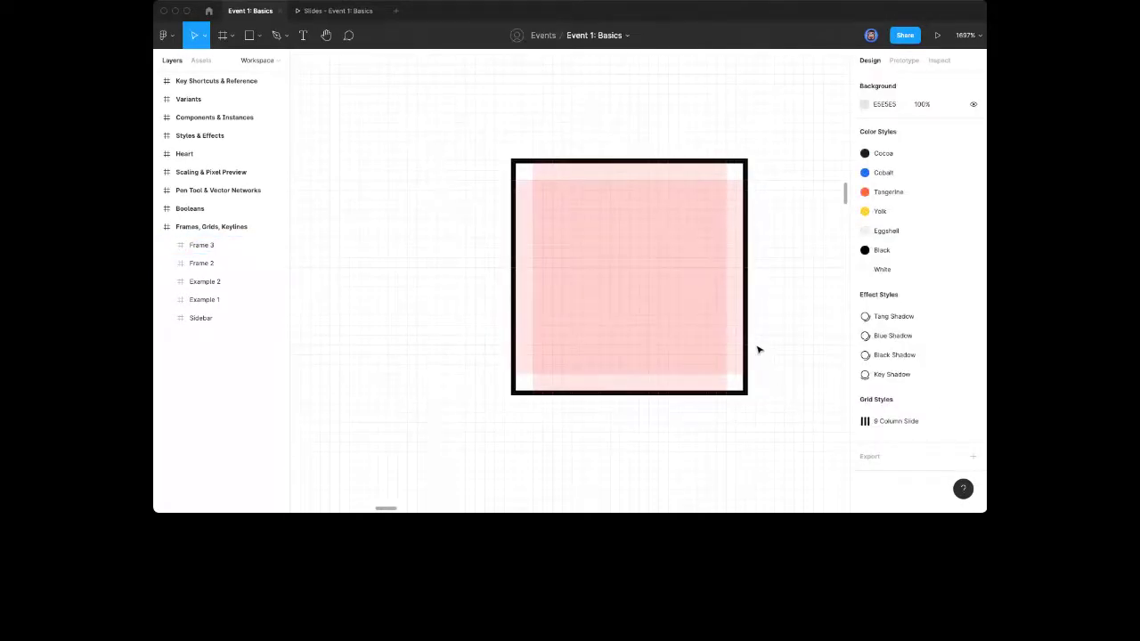
left_click(607, 212)
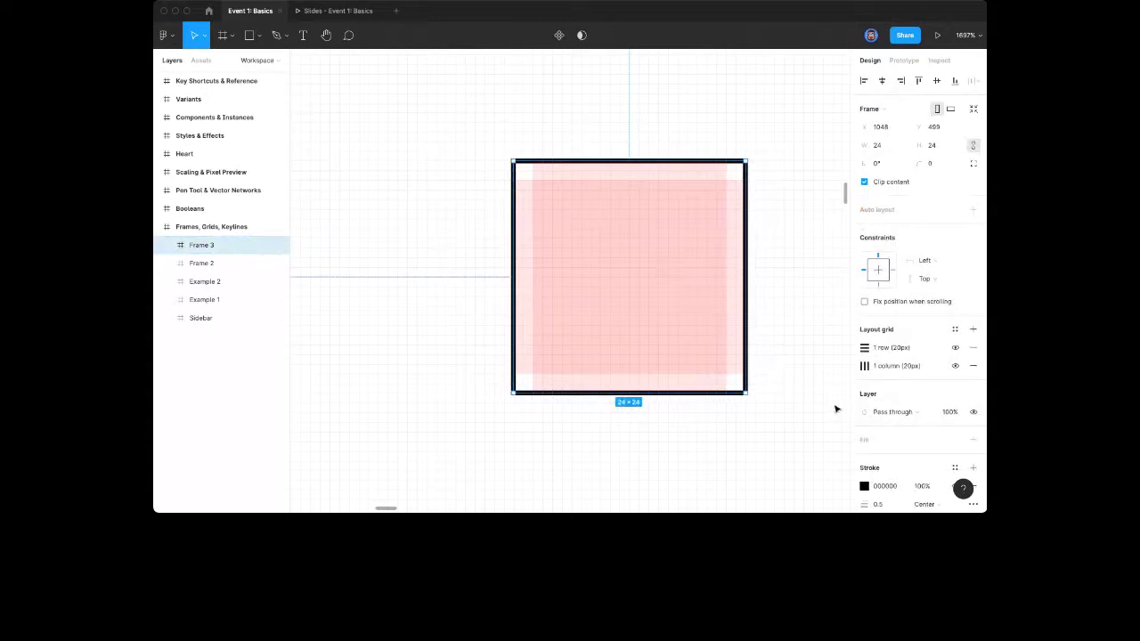
scroll(827, 402, "down", 10)
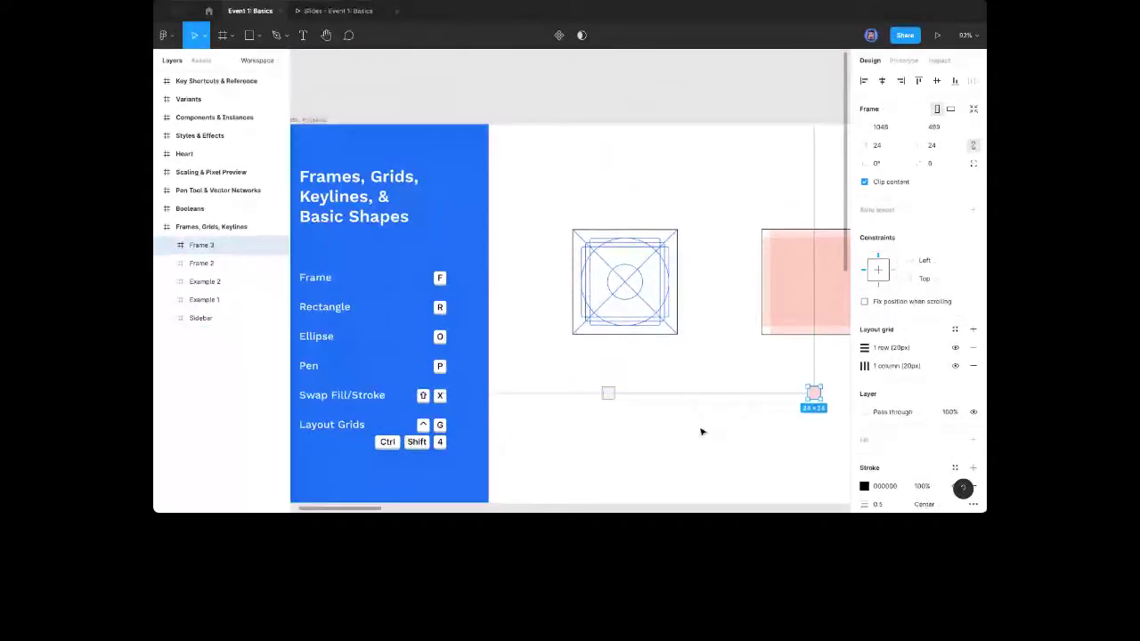
key("ctrl+g")
key("ctrl+g")
key("ctrl+g")
key("ctrl+g")
key("ctrl+g")
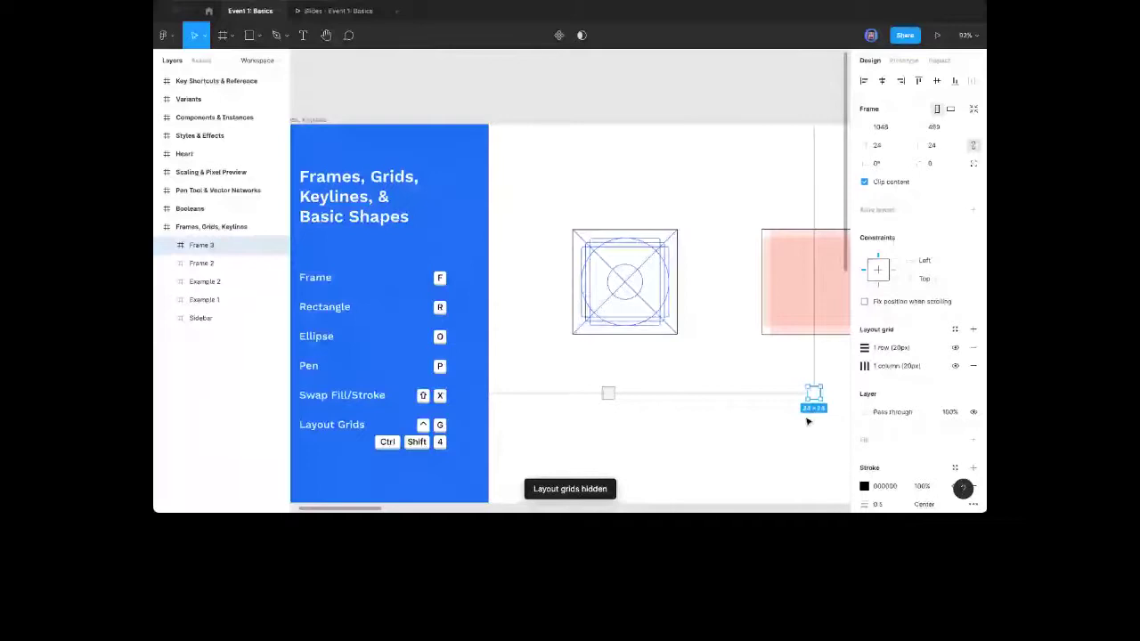
scroll(807, 423, "right", 1)
scroll(807, 421, "right", 1)
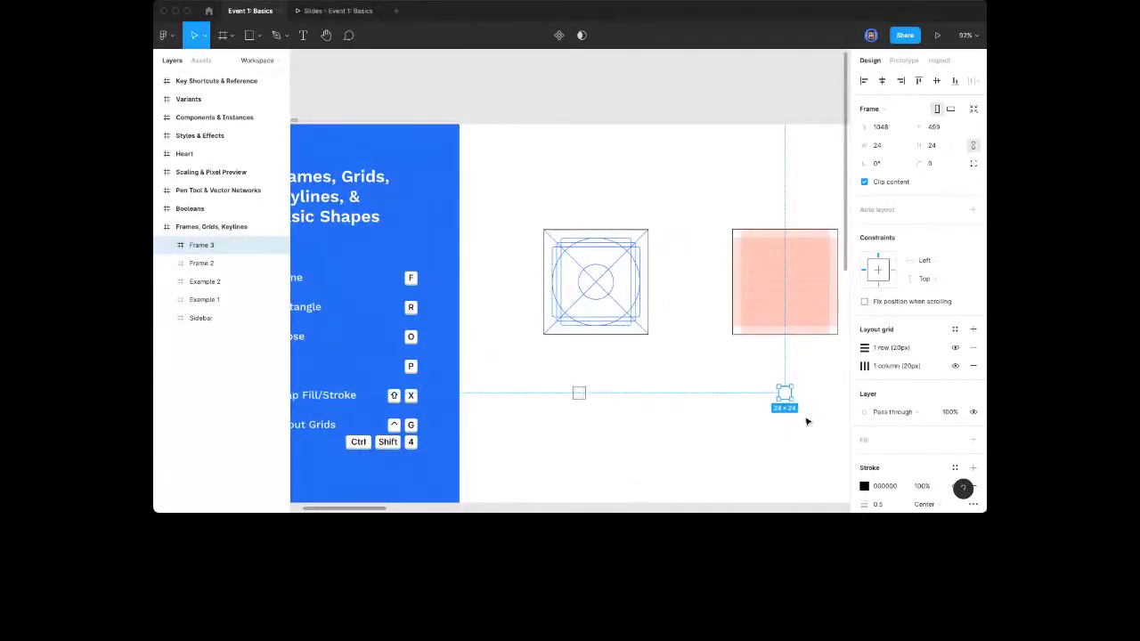
left_click(792, 436)
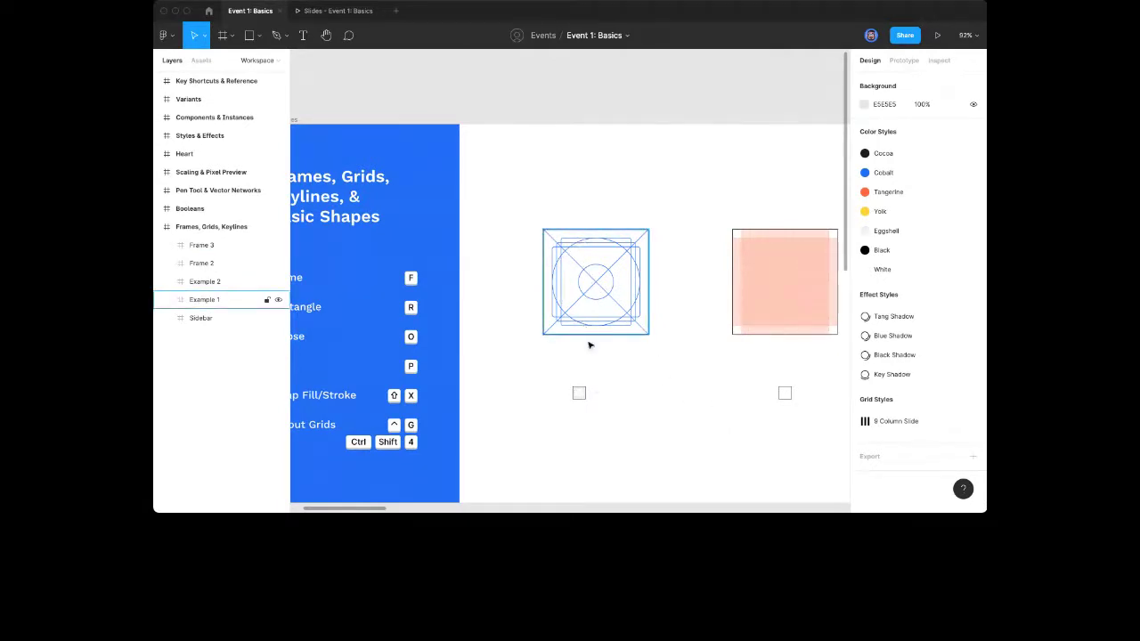
scroll(580, 391, "up", 5)
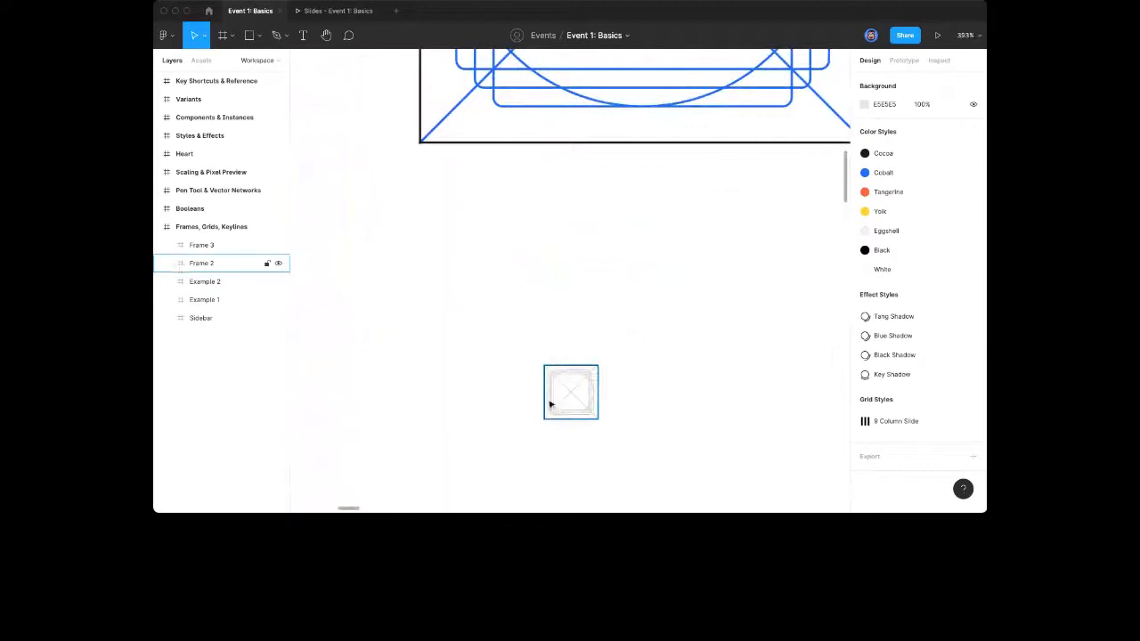
left_click(595, 398)
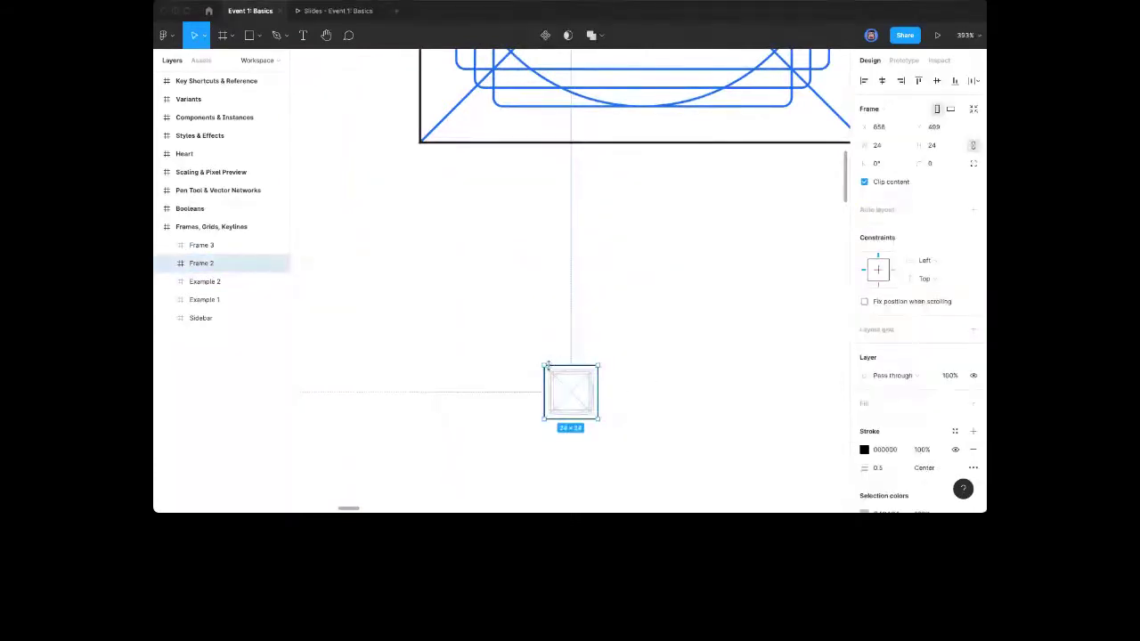
left_click(700, 389)
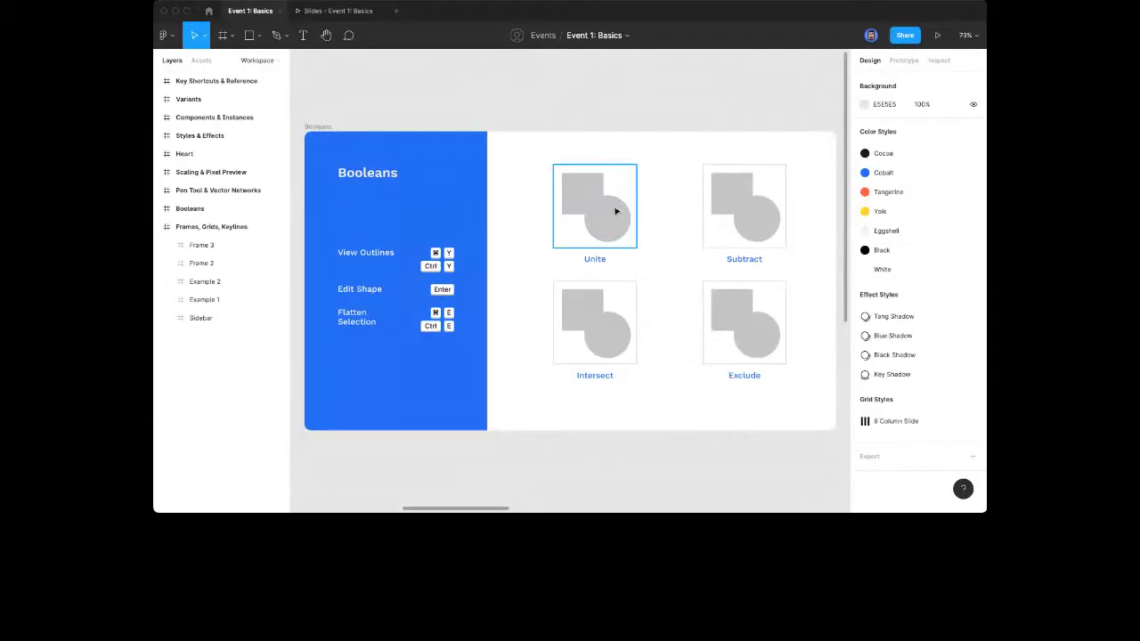
Select the square and circle in the Unite example and combine them with the Union operation
double_click(585, 196)
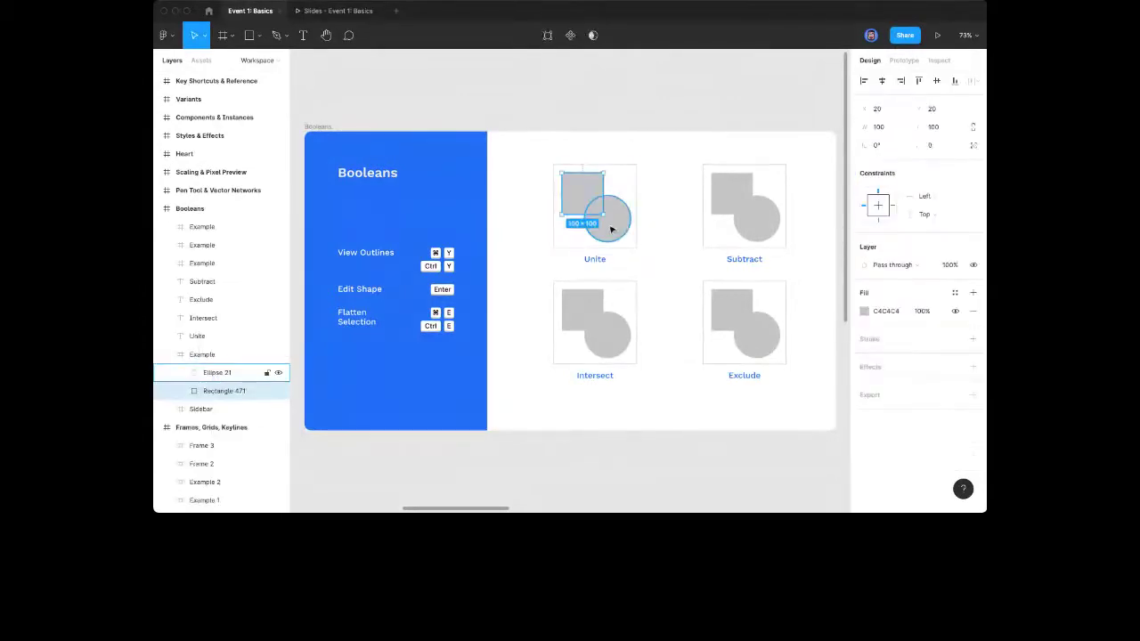
left_click(534, 247)
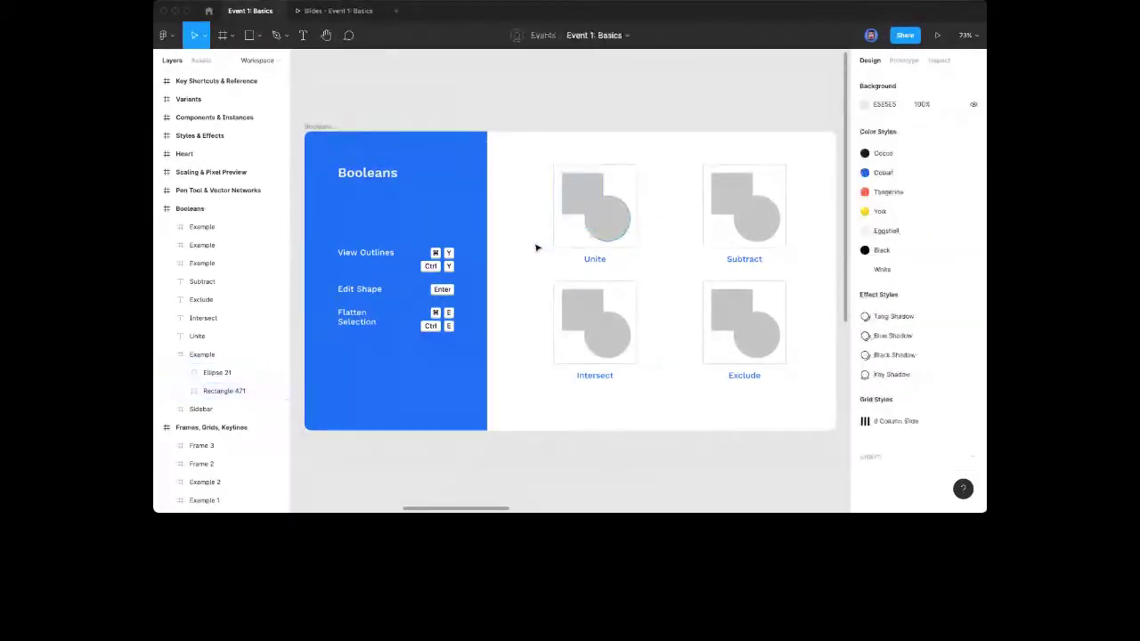
scroll(615, 211, "up", 5)
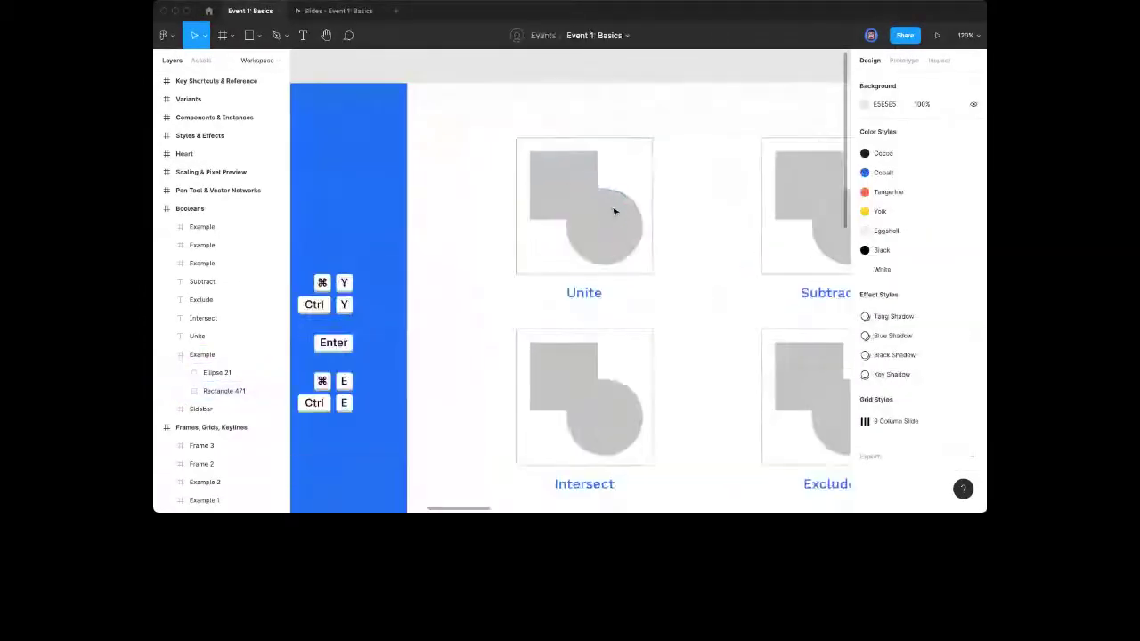
left_click(564, 204, "super")
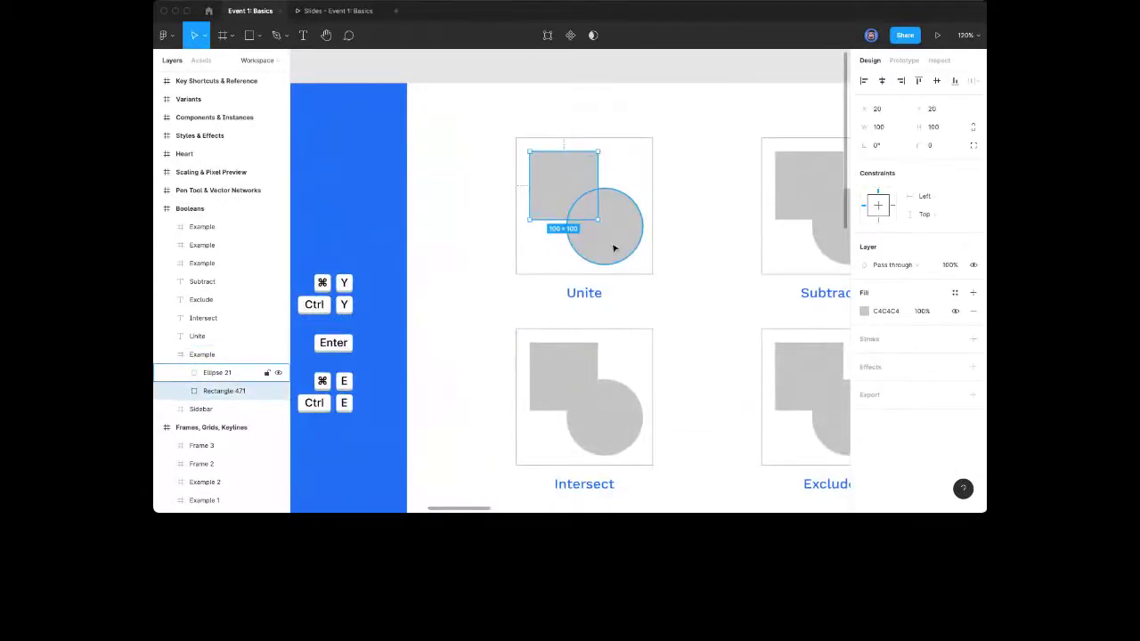
key("Escape")
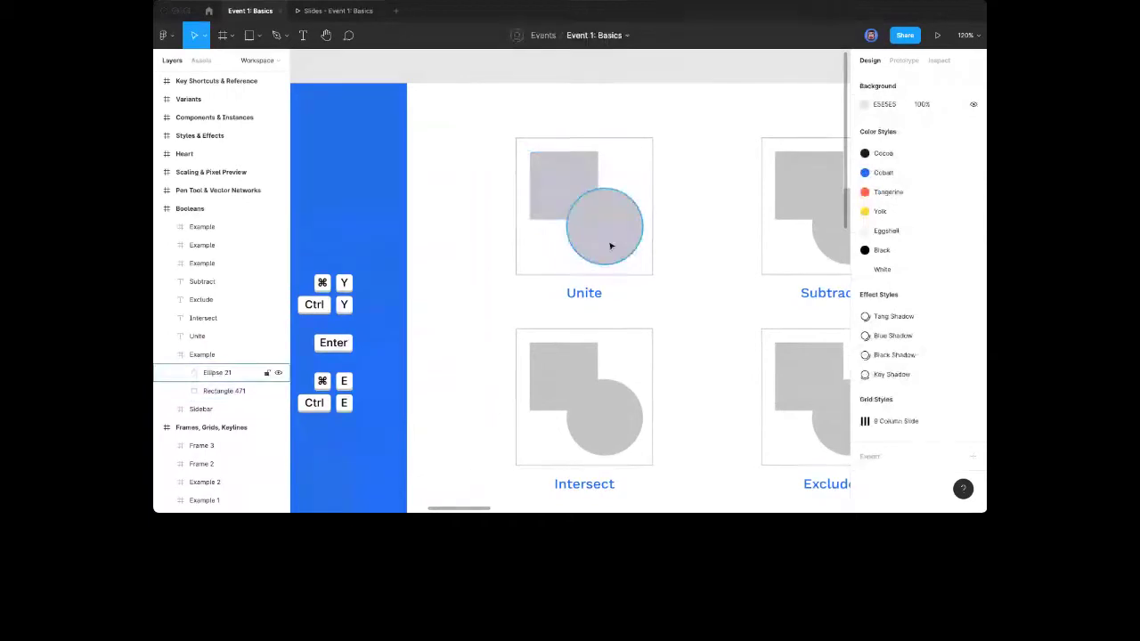
left_click(611, 246)
left_click(221, 393, "shift")
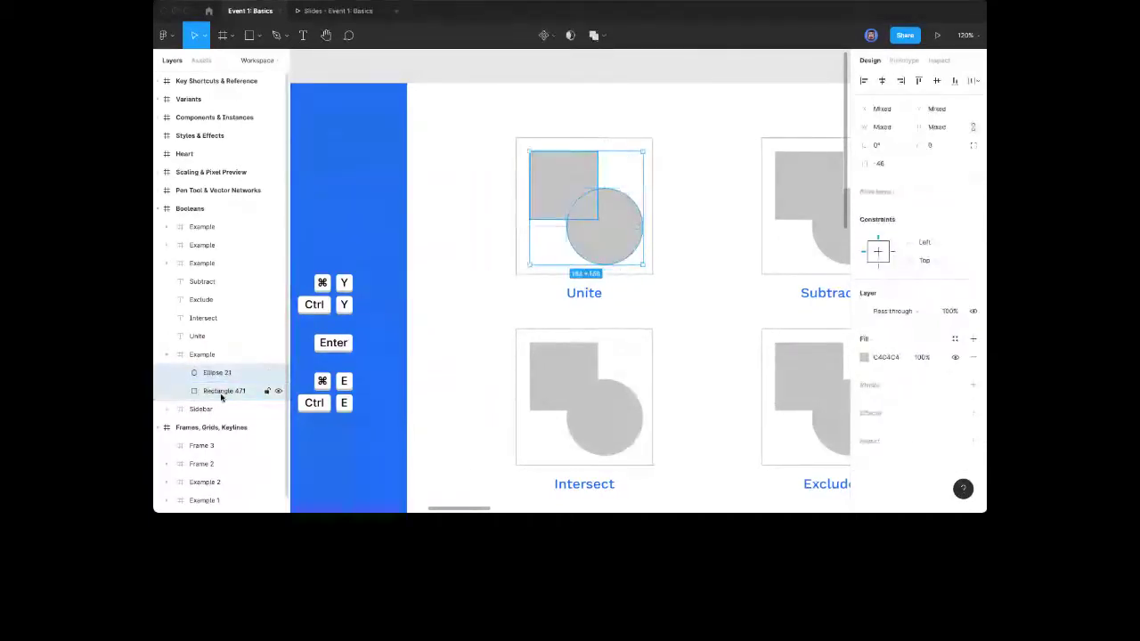
left_click(606, 36)
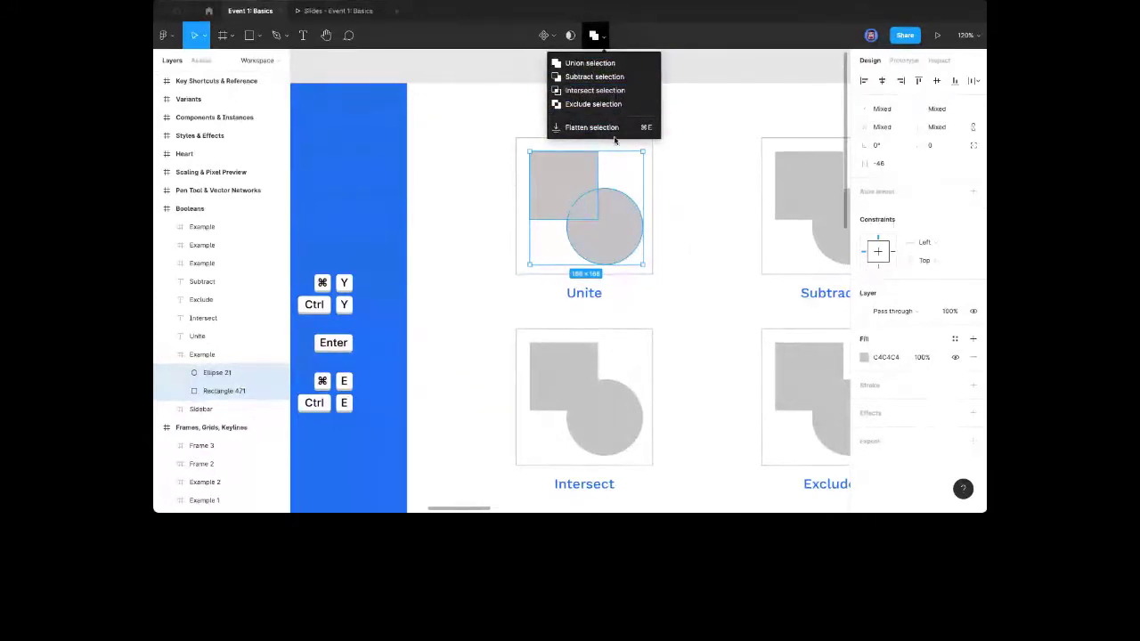
left_click(606, 65)
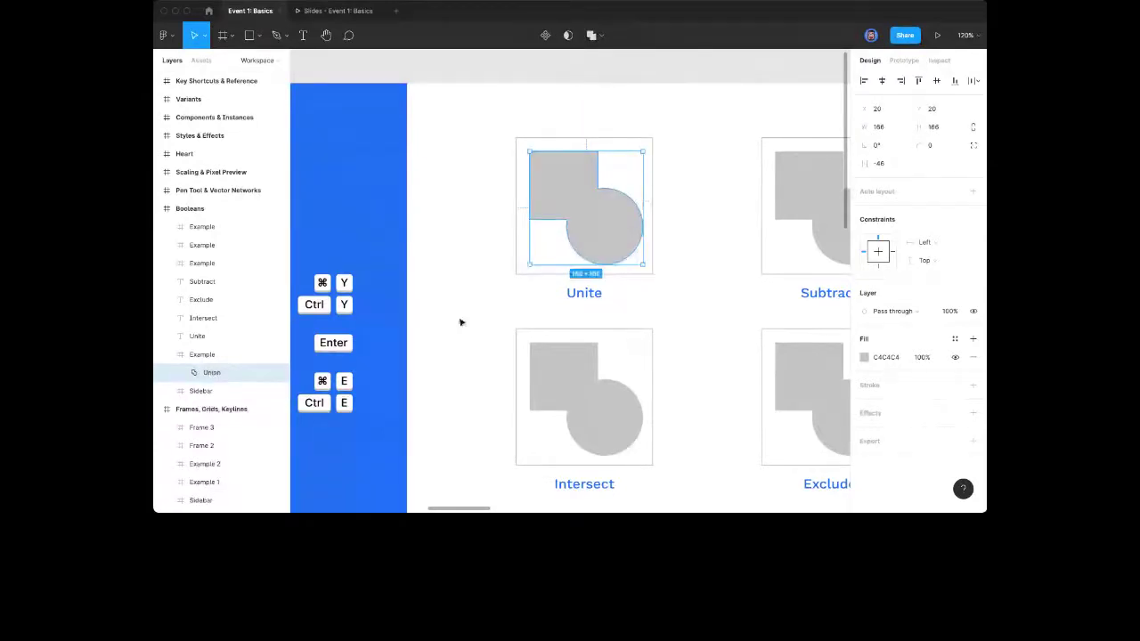
Expand the union in the layer list and inspect its square and circle individually, ending on the whole union
left_click(180, 374)
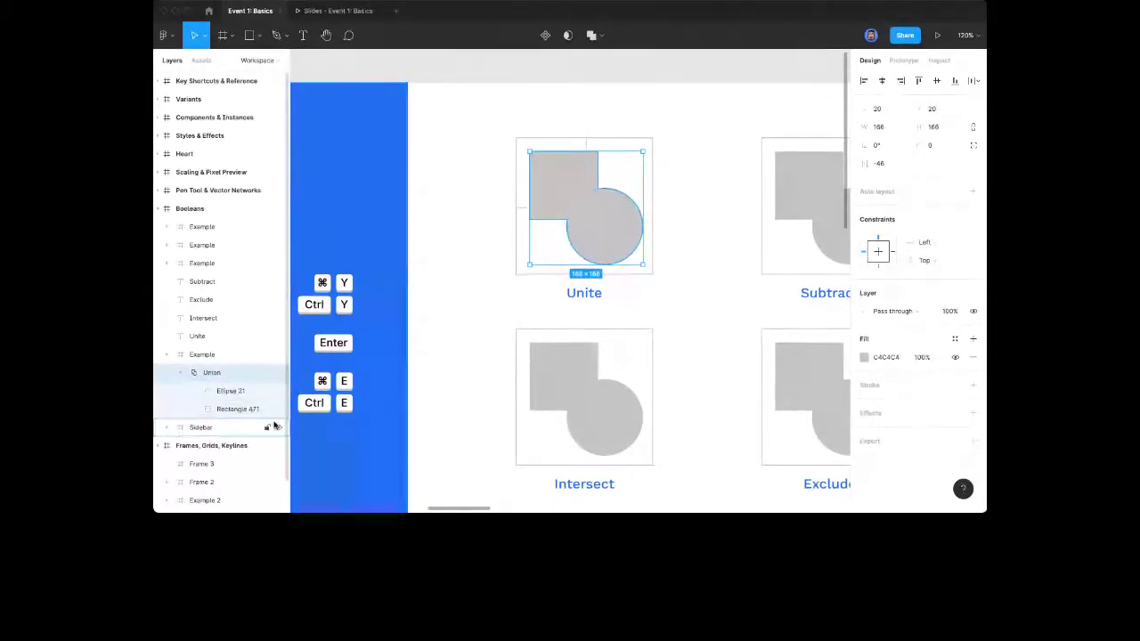
left_click(237, 409)
left_click(230, 391)
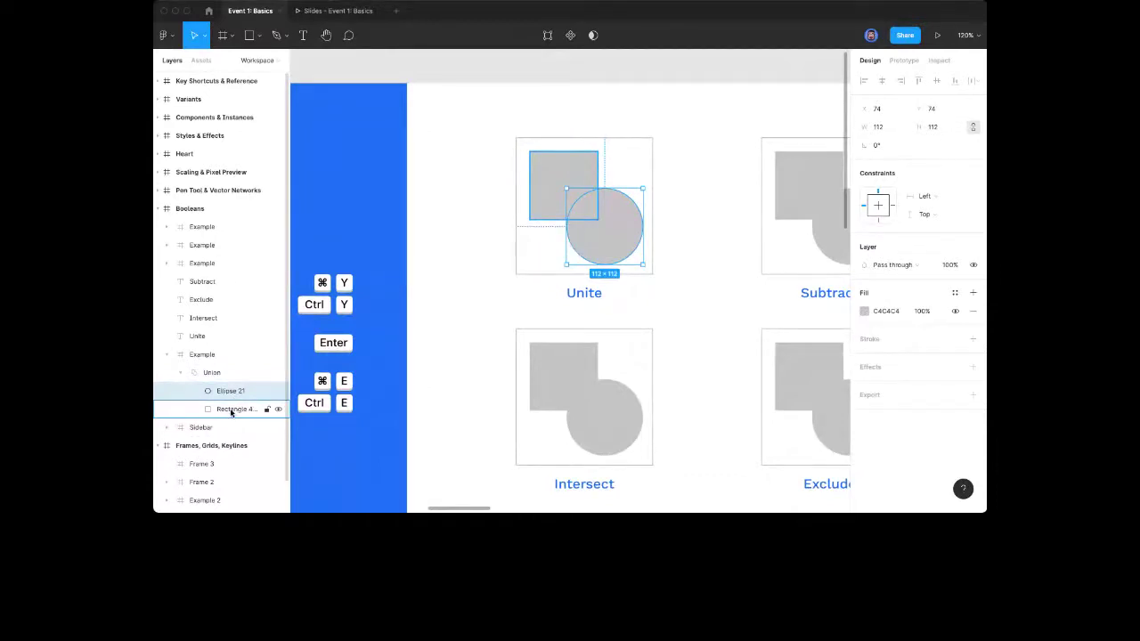
left_click(217, 376)
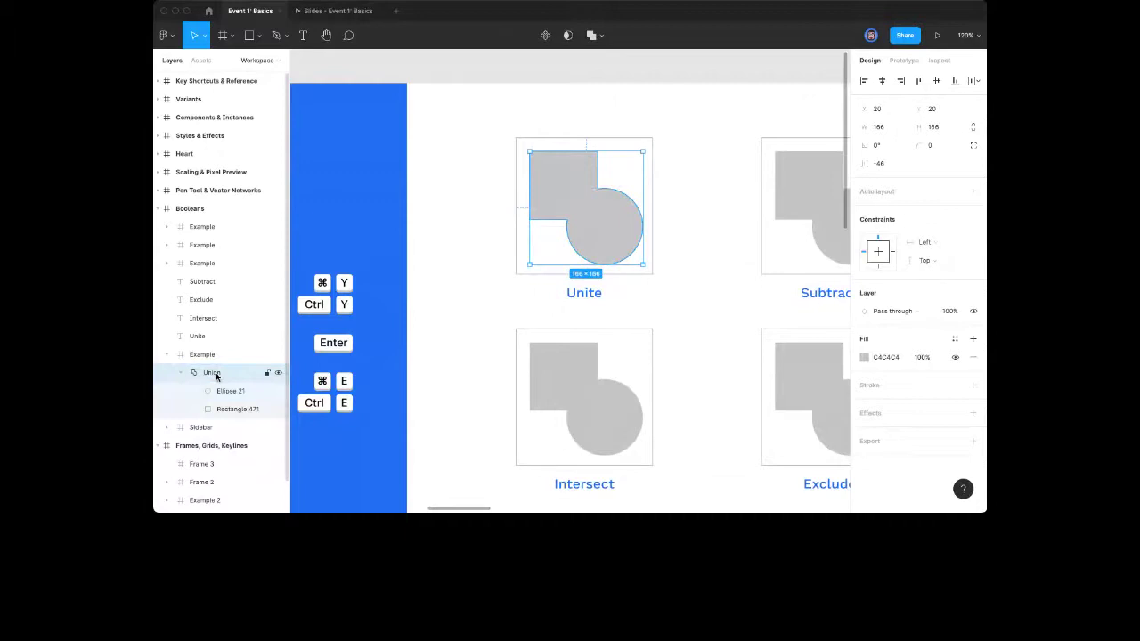
Collapse the union layer, set the united shape's corner radius to 8, and deselect it
left_click(183, 373)
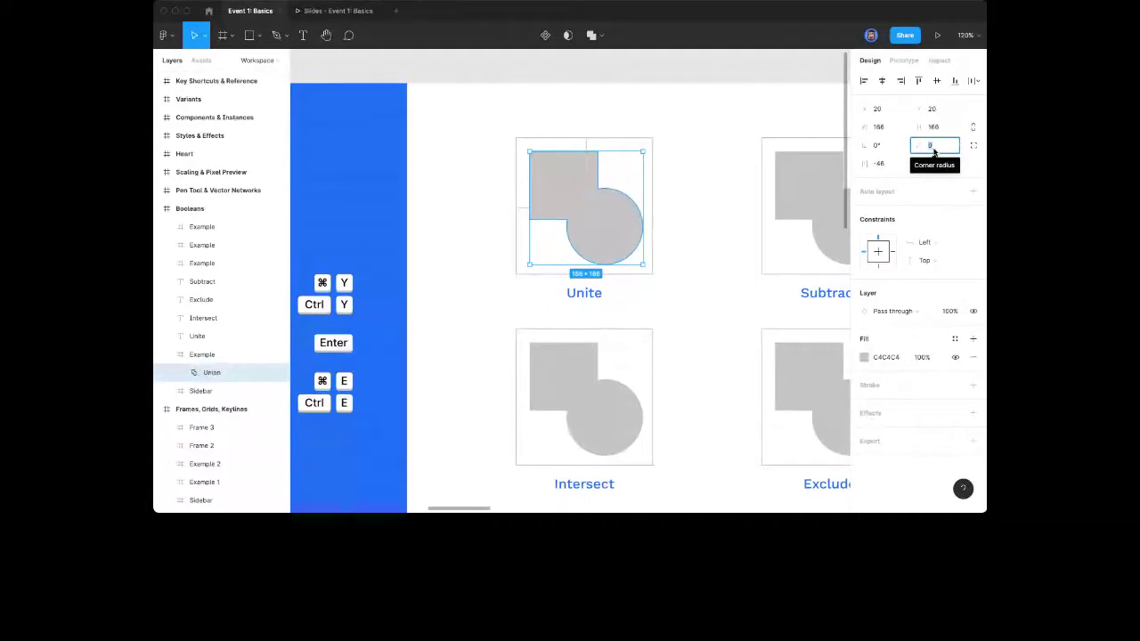
key("Return")
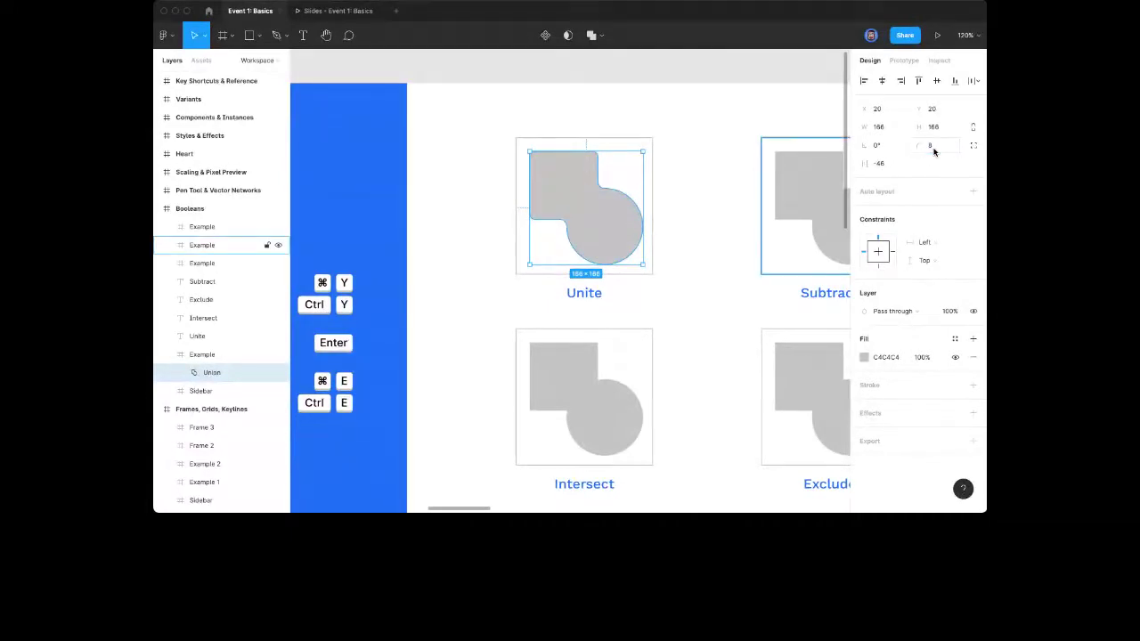
left_click(702, 229)
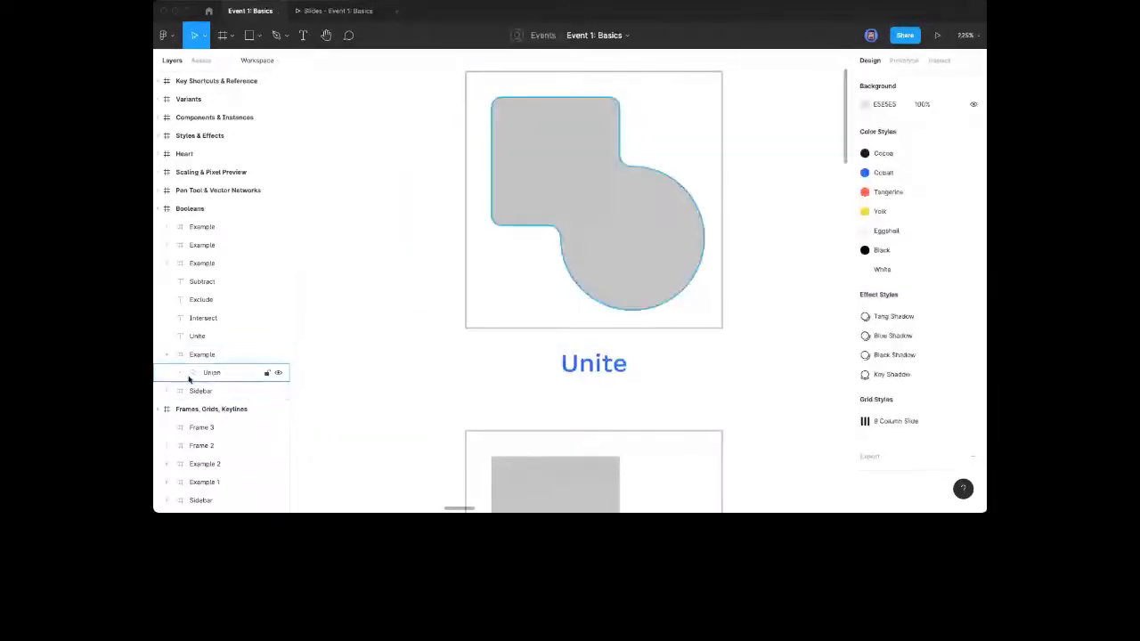
Expand the union, try moving its square separately from the circle, and deselect
left_click(183, 373)
left_click(229, 408)
mouse_move(525, 161)
left_mouse_down()
mouse_move(552, 204)
mouse_move(544, 178)
mouse_move(590, 163)
mouse_move(633, 170)
mouse_move(667, 220)
mouse_move(654, 270)
mouse_move(674, 305)
mouse_move(703, 321)
mouse_move(623, 321)
mouse_move(553, 276)
mouse_move(547, 176)
mouse_move(590, 176)
mouse_move(540, 199)
mouse_move(562, 181)
mouse_move(547, 186)
mouse_move(543, 174)
left_mouse_up()
left_click(758, 275)
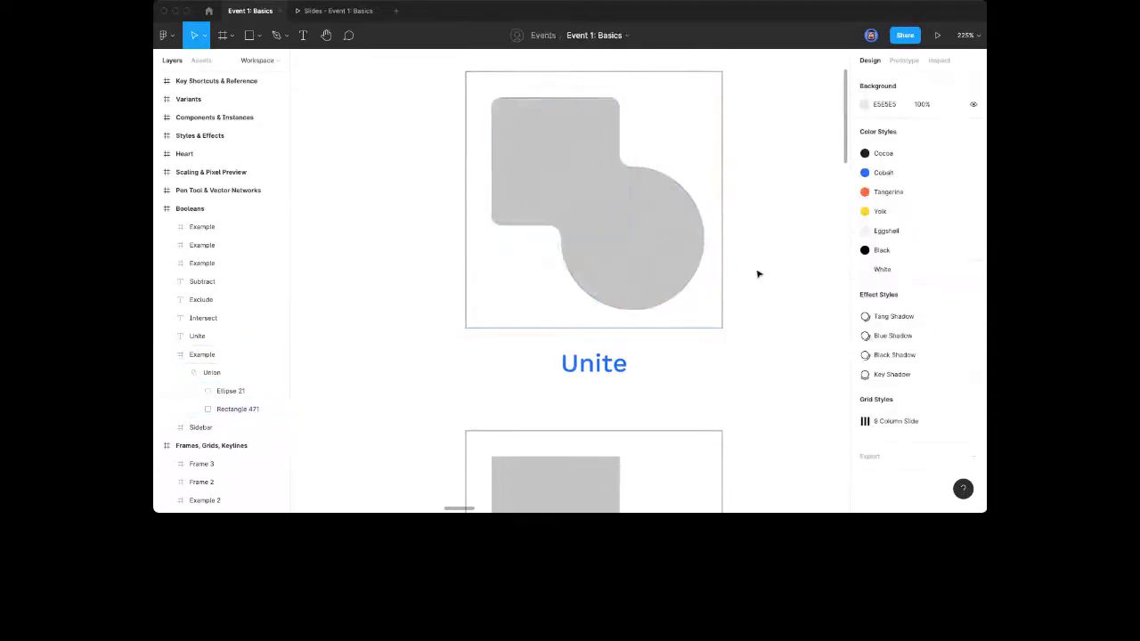
Subtract the circle from the square in the Subtract example
scroll(741, 277, "down", 10)
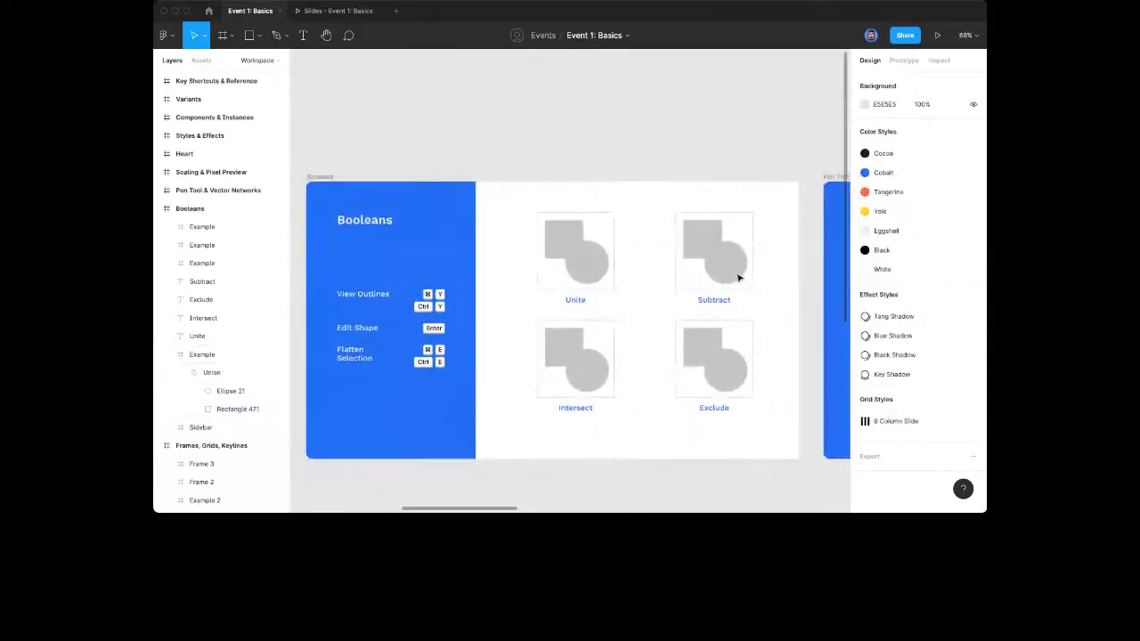
scroll(739, 279, "up", 5)
left_click(715, 264)
left_click(659, 211, "shift")
left_click(606, 37)
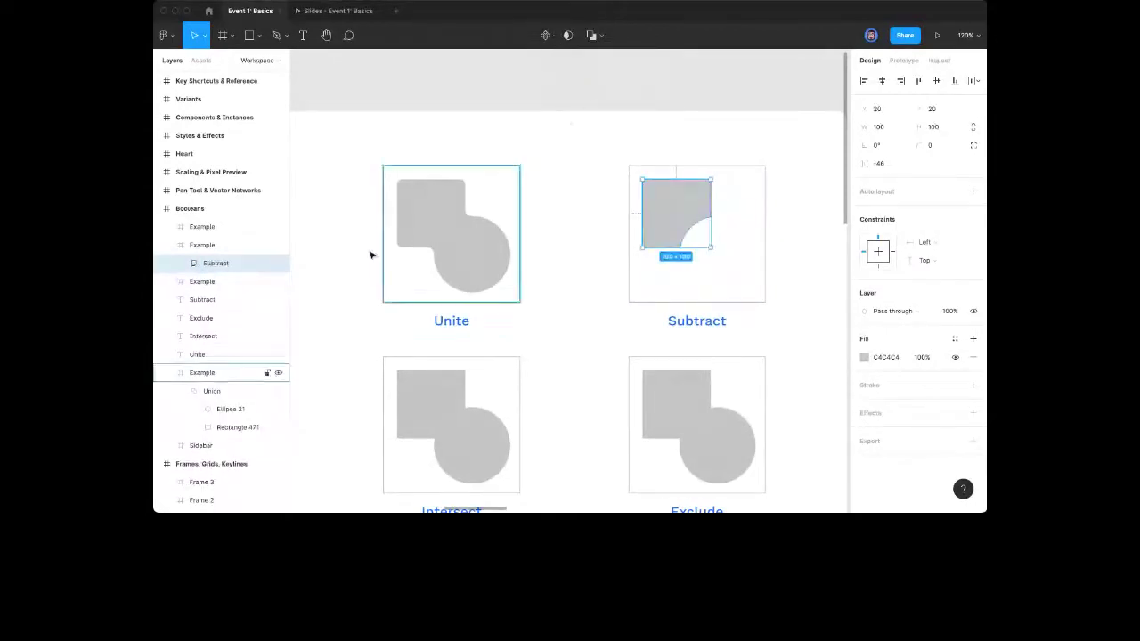
Duplicate the circle inside the subtract group and move the copy over the square's upper-left corner
left_click(180, 262)
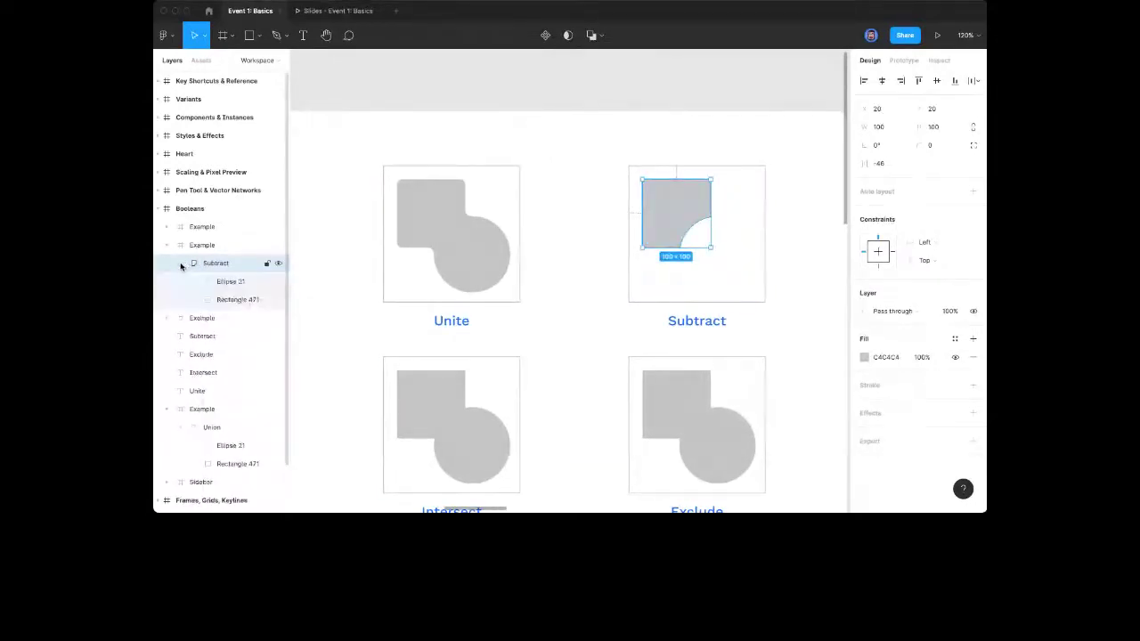
left_click(233, 281)
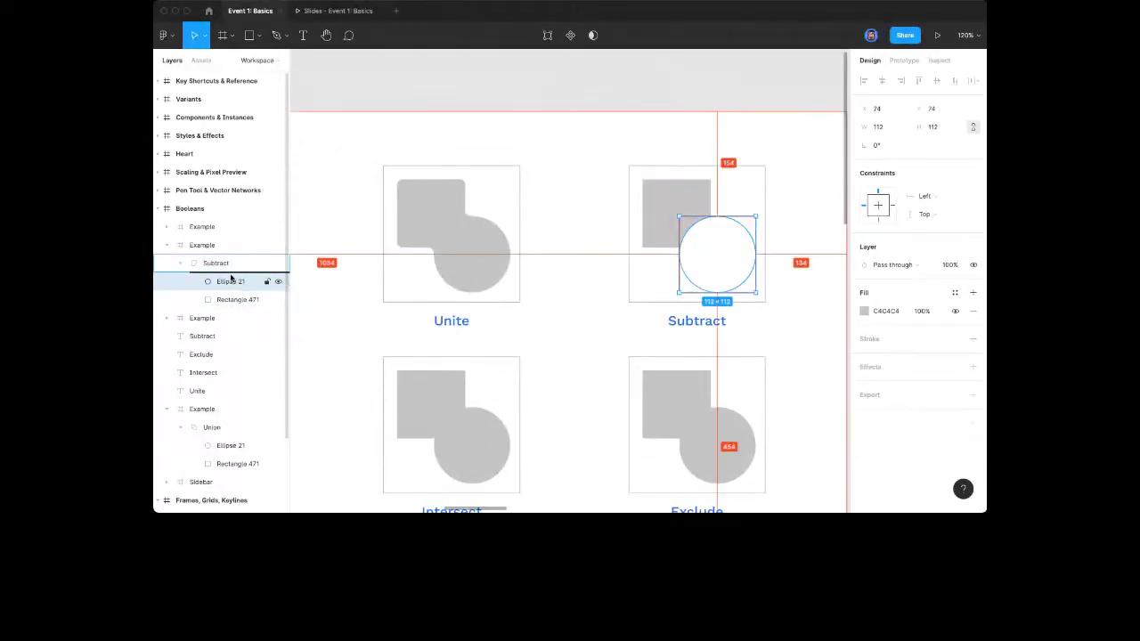
key("super+d")
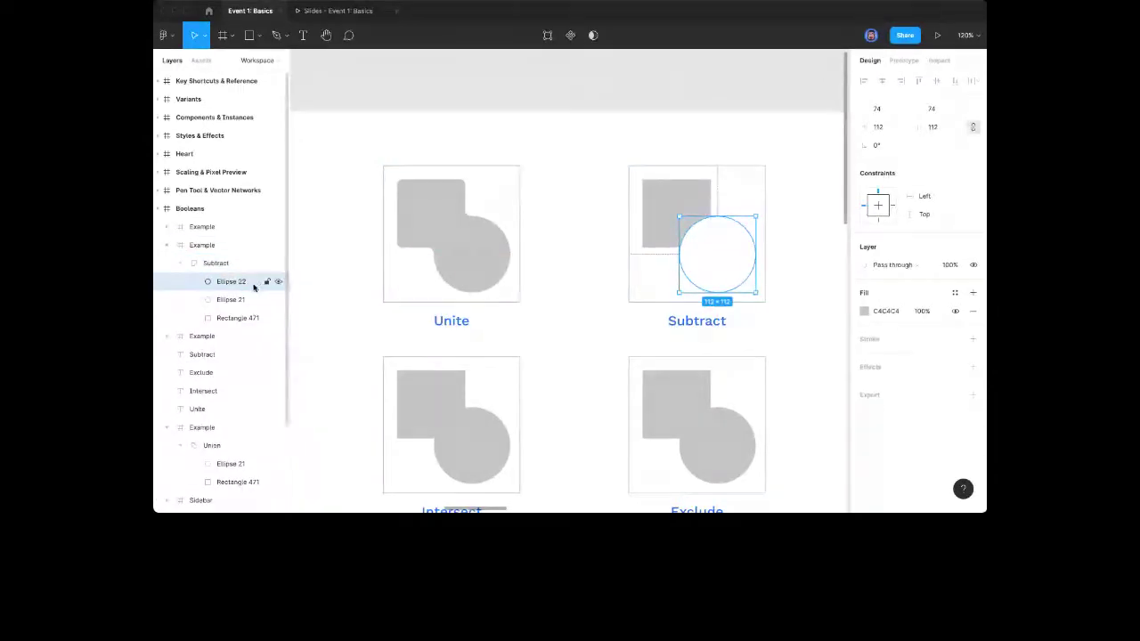
left_click_drag(713, 259, 638, 179)
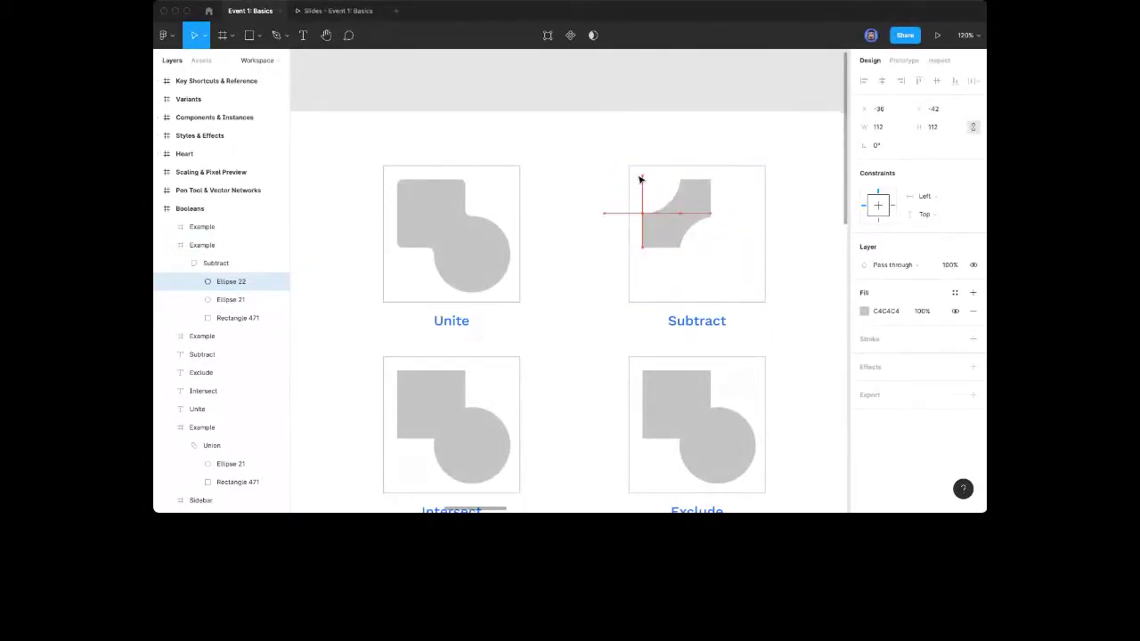
Set the corner radius of the whole subtract group to 8
left_click(235, 263)
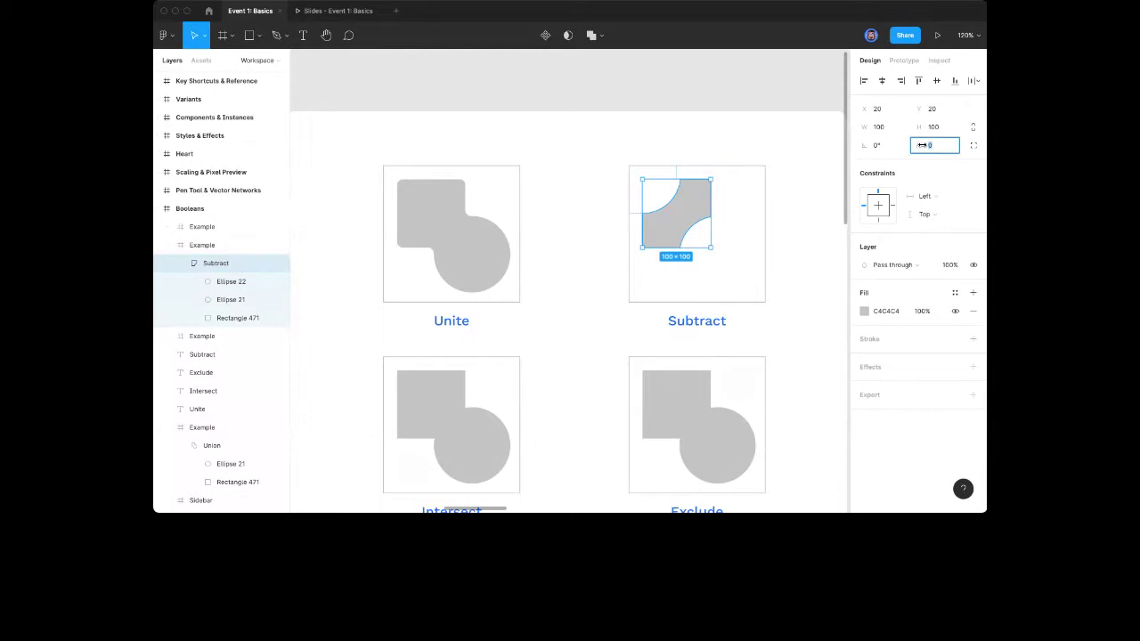
type("8")
key("Return")
Move the original circle in the subtract group to about X 58, Y 70, cutting deeper into the square, and deselect
scroll(692, 216, "up", 3)
left_click(235, 303)
left_click_drag(751, 297, 716, 264)
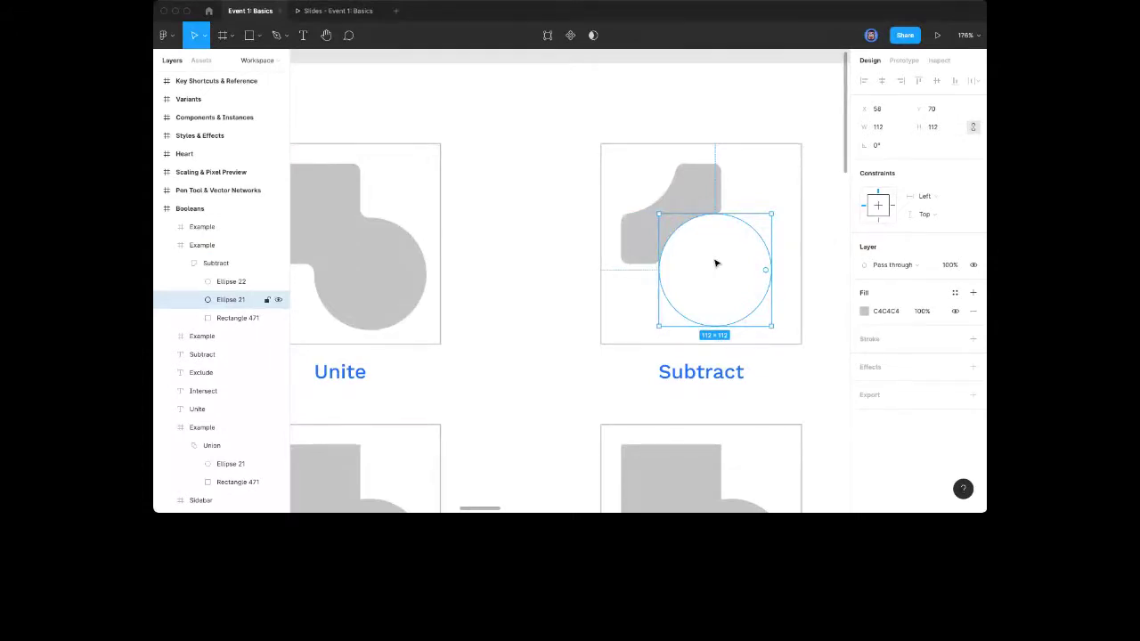
left_click(562, 275)
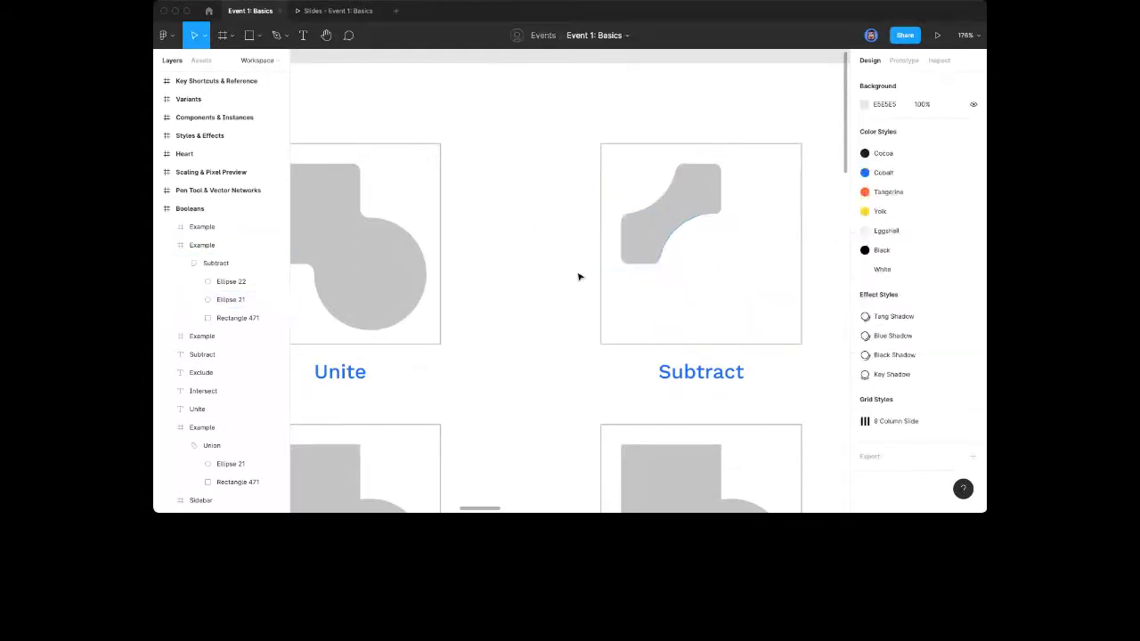
Select the circle and square in the Intersect example and apply the Intersect operation
scroll(579, 278, "down", 3)
scroll(579, 278, "down", 5)
scroll(578, 276, "left", 3)
left_click(669, 240, "super")
left_click(611, 184, "shift+super")
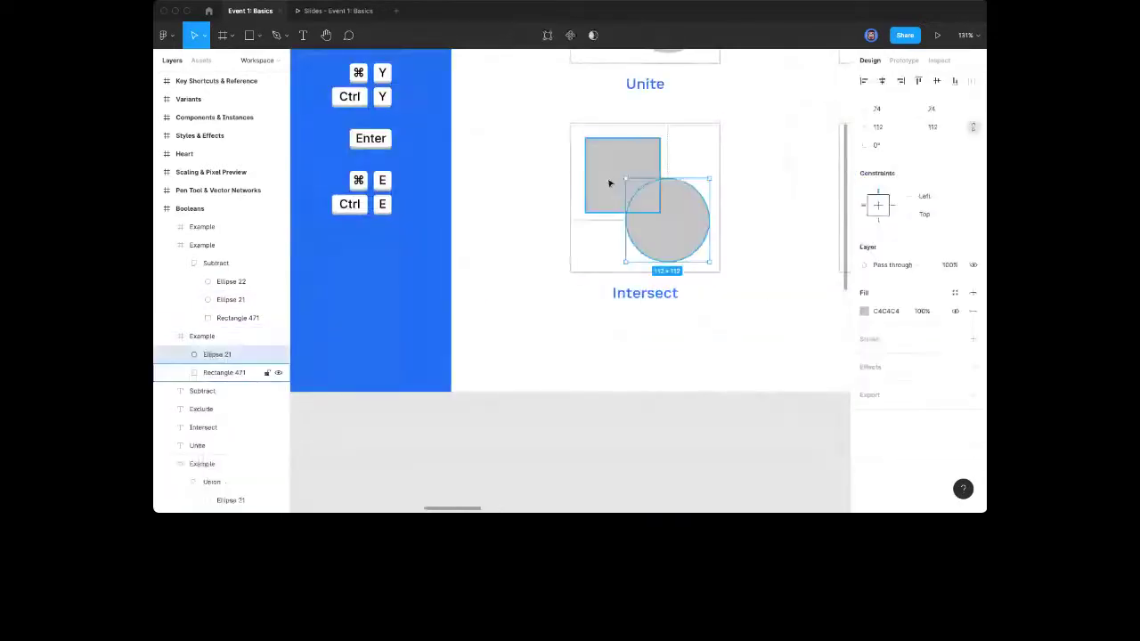
left_click(597, 35)
left_click(596, 89)
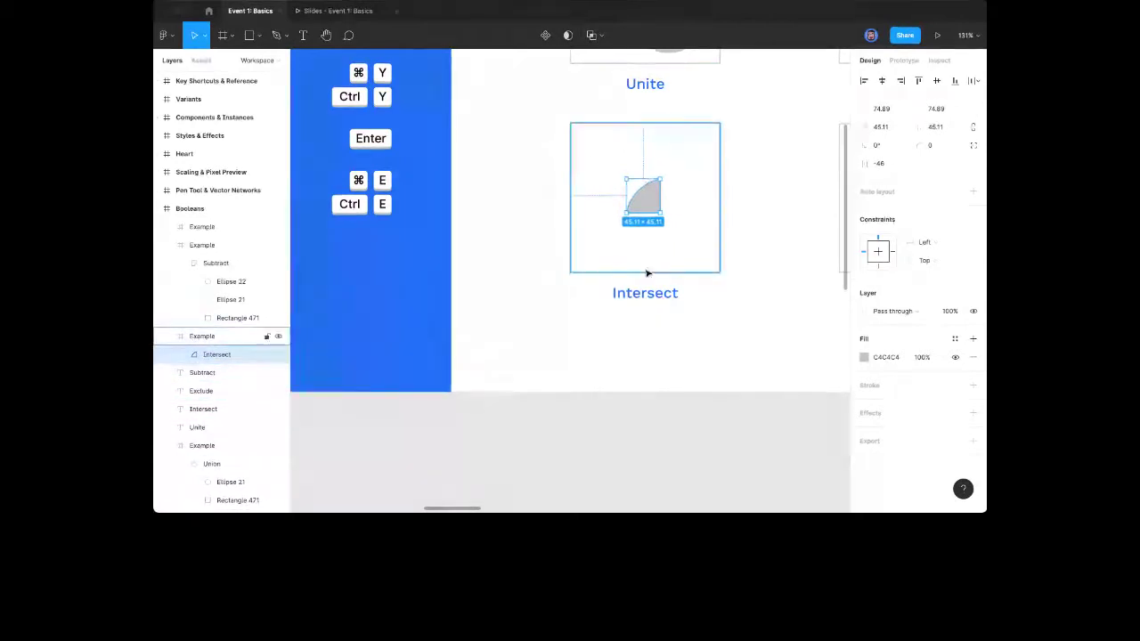
Apply the Exclude operation to the circle and square in the Exclude example, and deselect the result
scroll(647, 273, "up", 3)
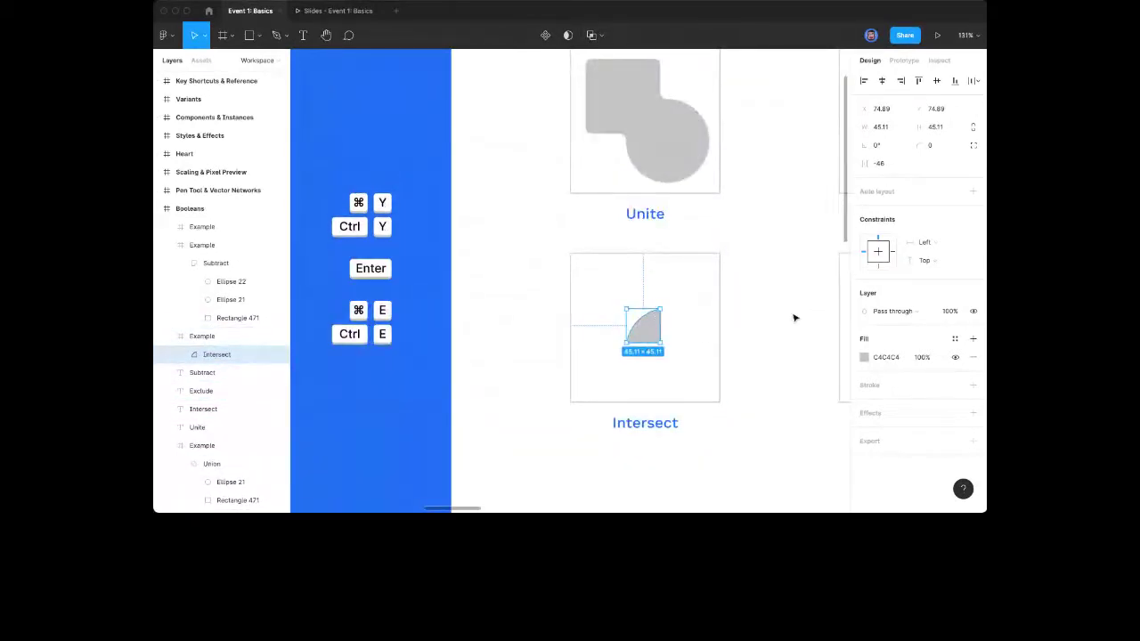
scroll(778, 319, "right", 5)
left_click(620, 356)
left_click(571, 294, "shift")
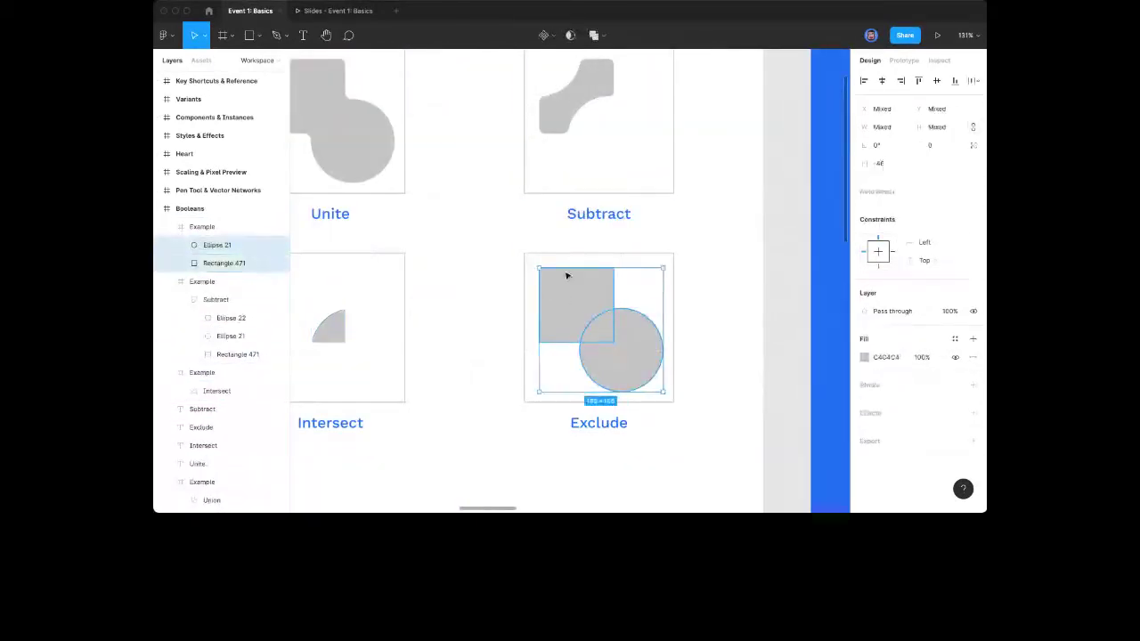
left_click(605, 37)
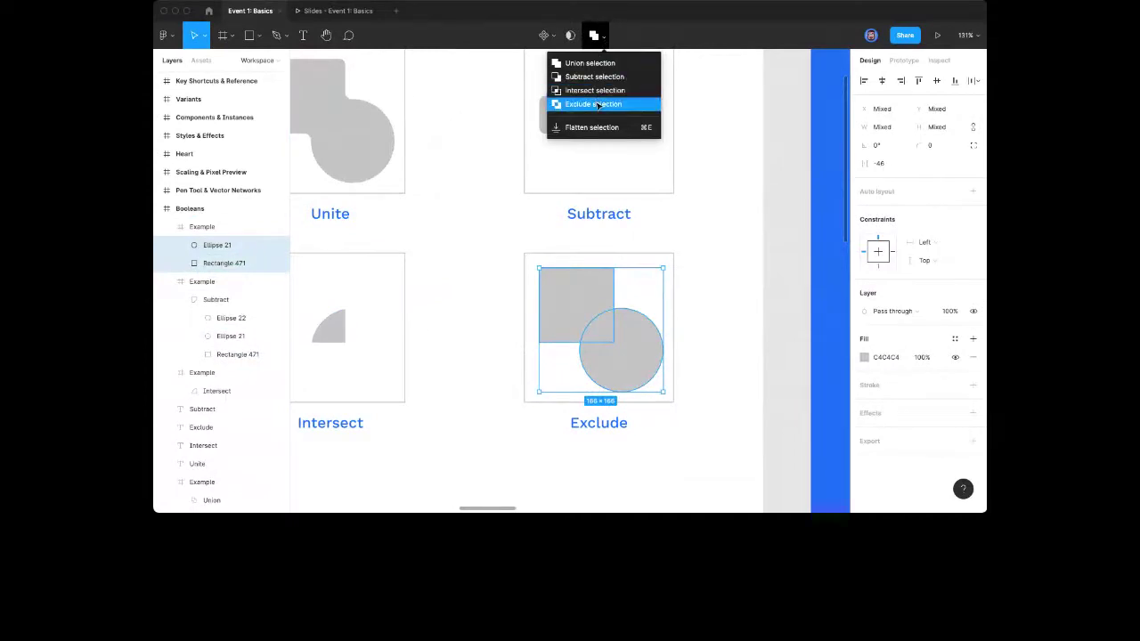
left_click(597, 106)
left_click(745, 338)
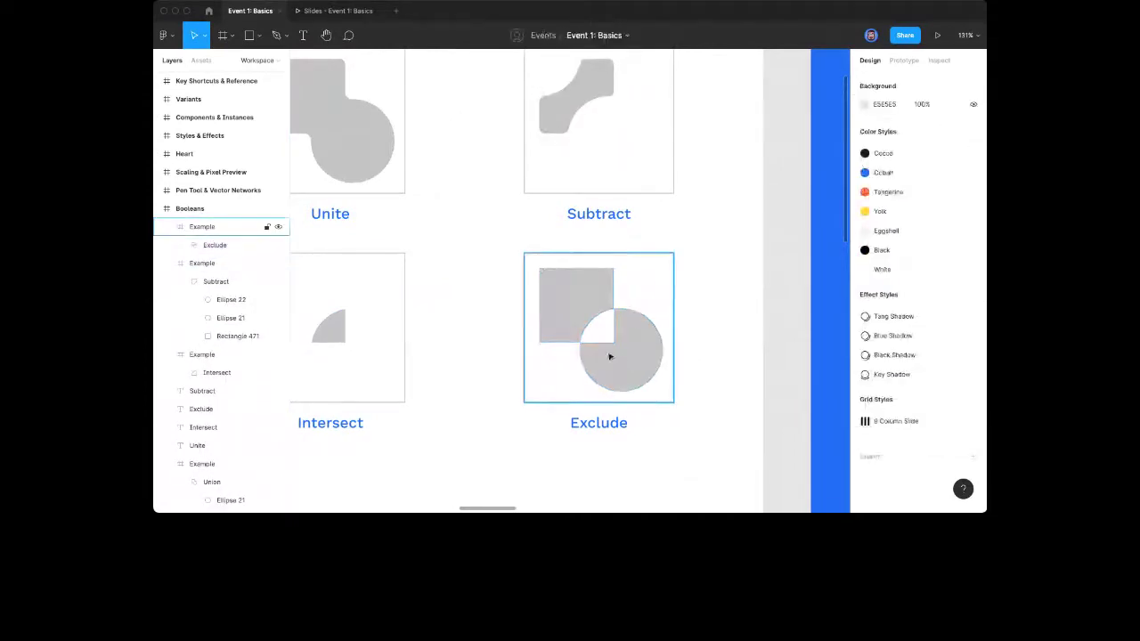
Bring all four Boolean examples into view and turn on outline view to inspect their underlying shapes
scroll(588, 346, "left", 4)
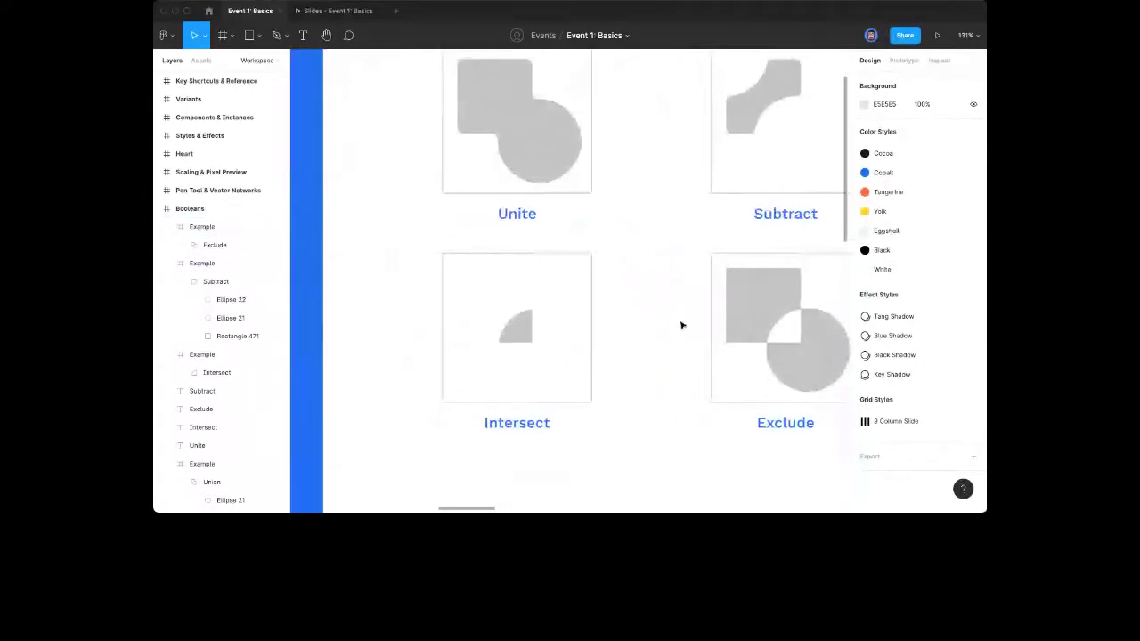
scroll(681, 326, "left", 1)
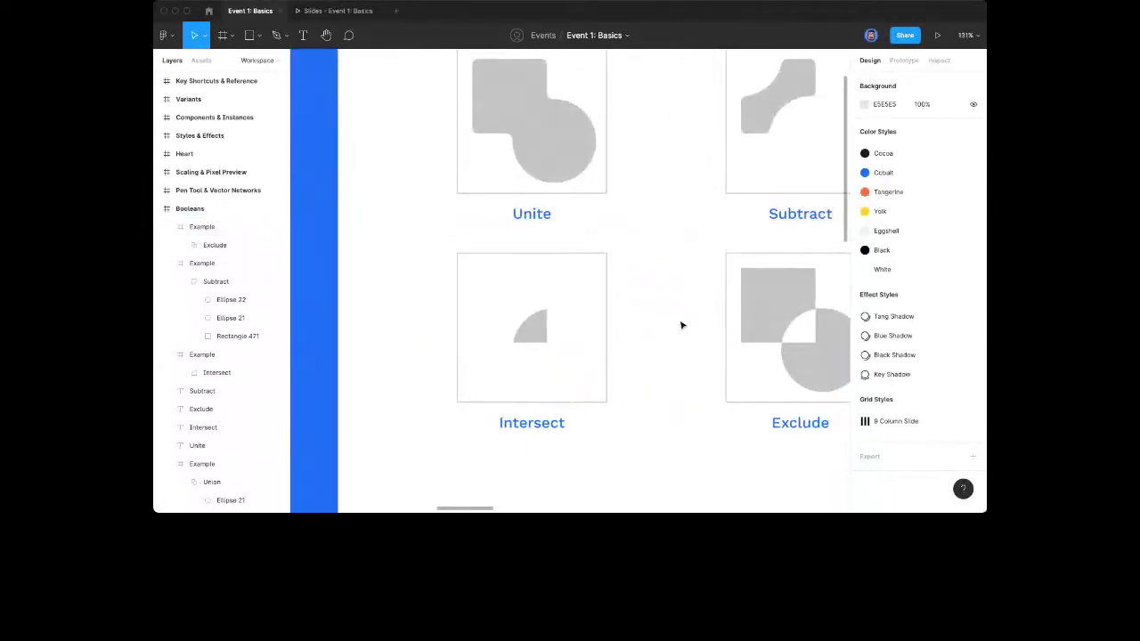
scroll(681, 325, "down", 5)
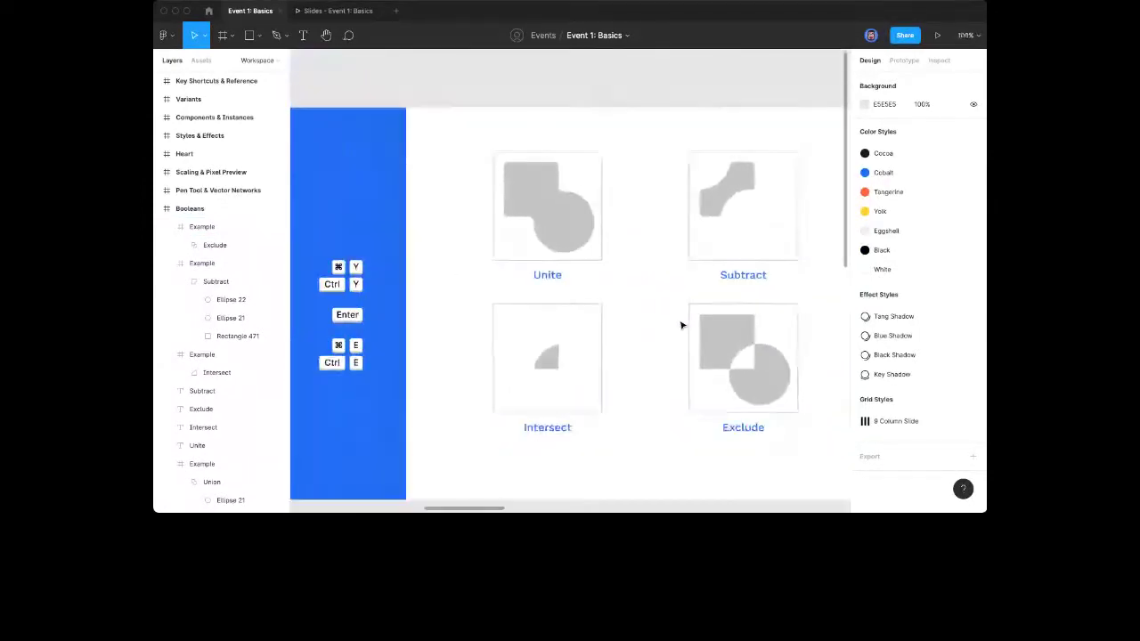
scroll(682, 325, "down", 1)
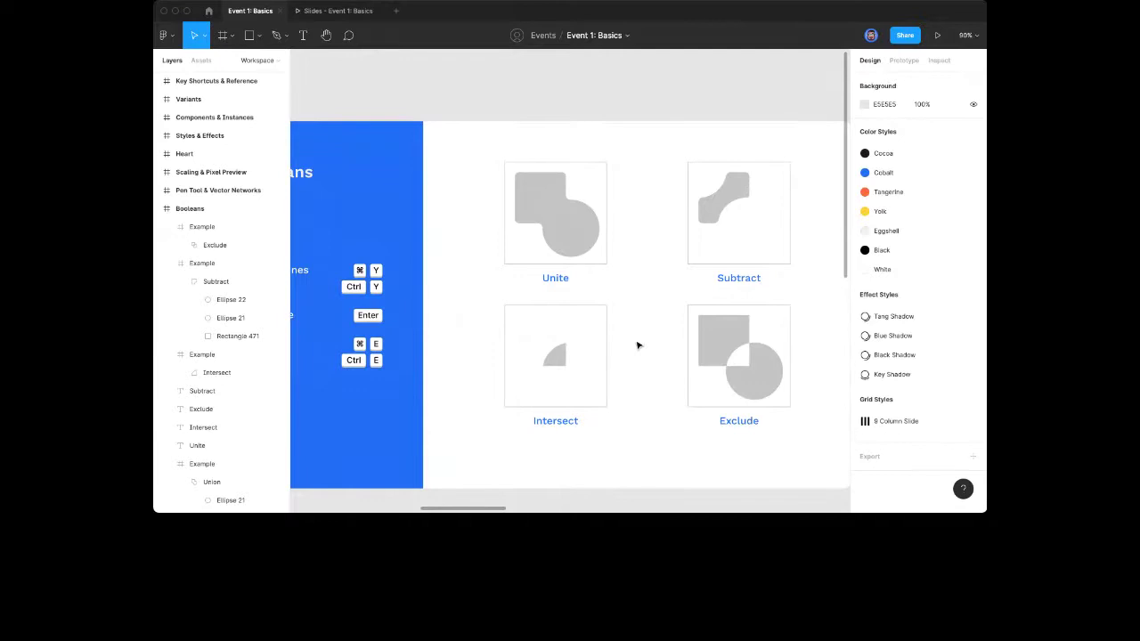
key("ctrl+y")
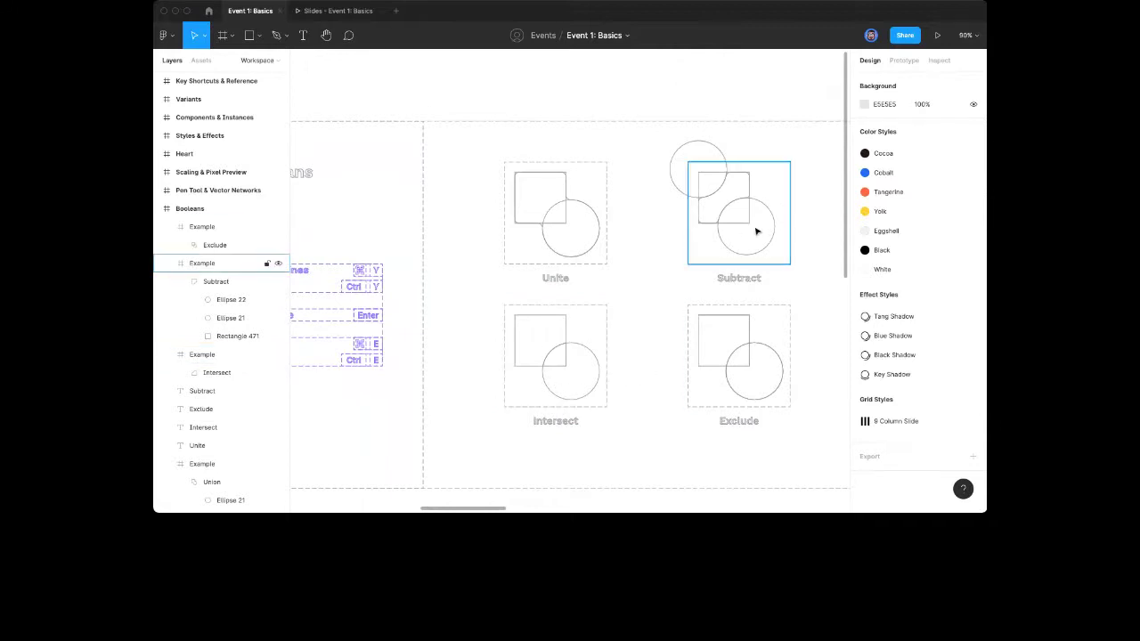
Examine the Subtract example's underlying outlines up close, compare all four Boolean examples, and turn off outline view
scroll(748, 205, "up", 5)
scroll(765, 212, "up", 5)
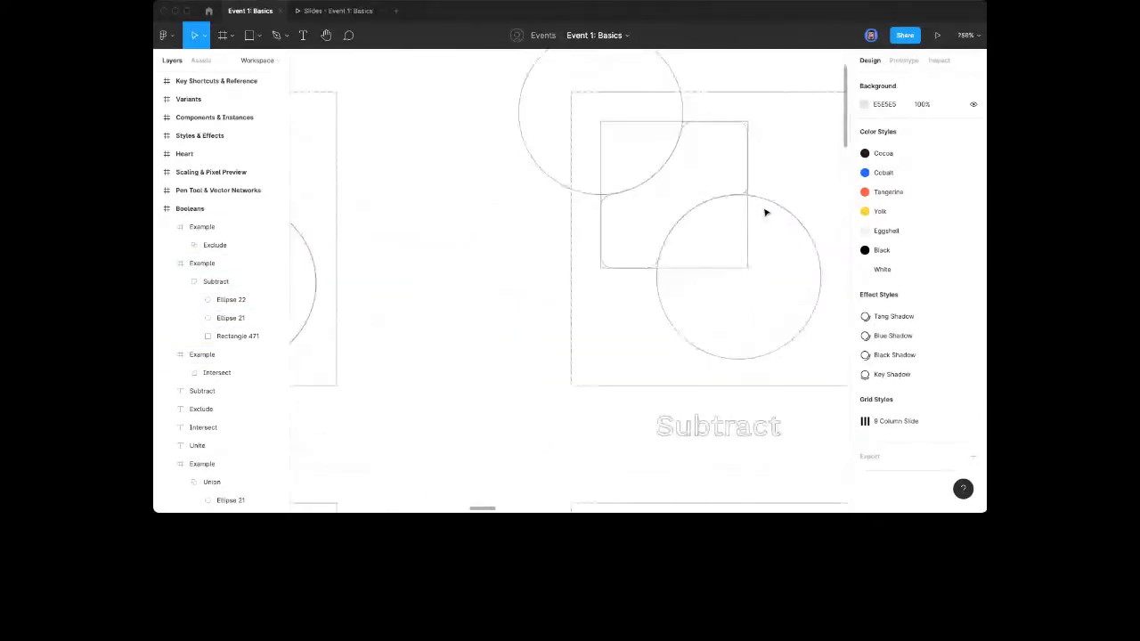
scroll(765, 212, "right", 2)
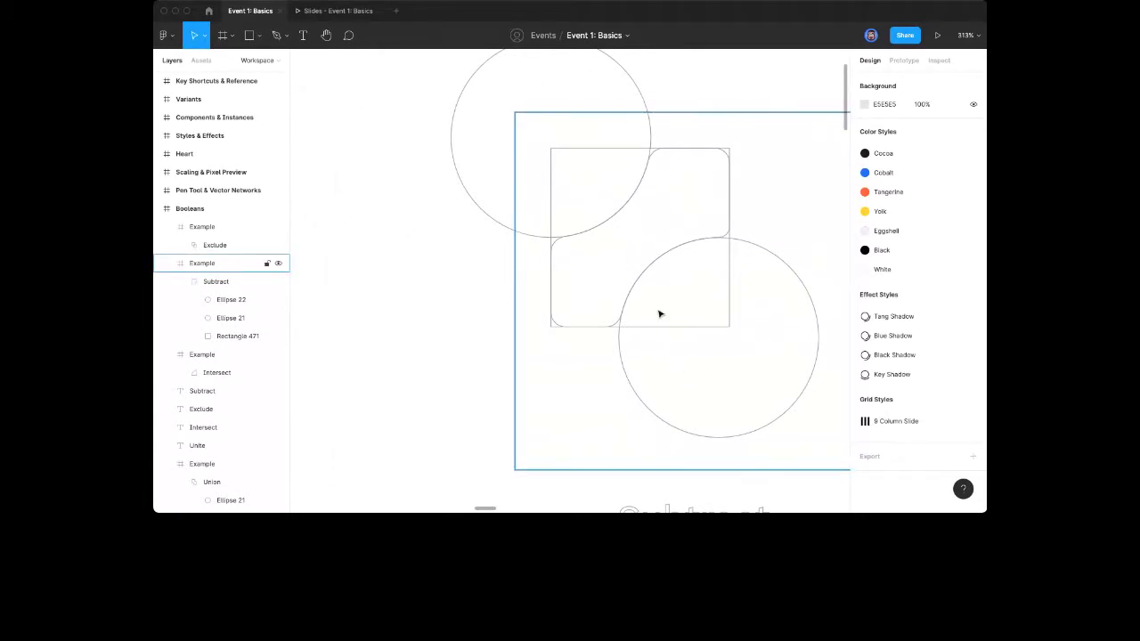
scroll(568, 404, "down", 8)
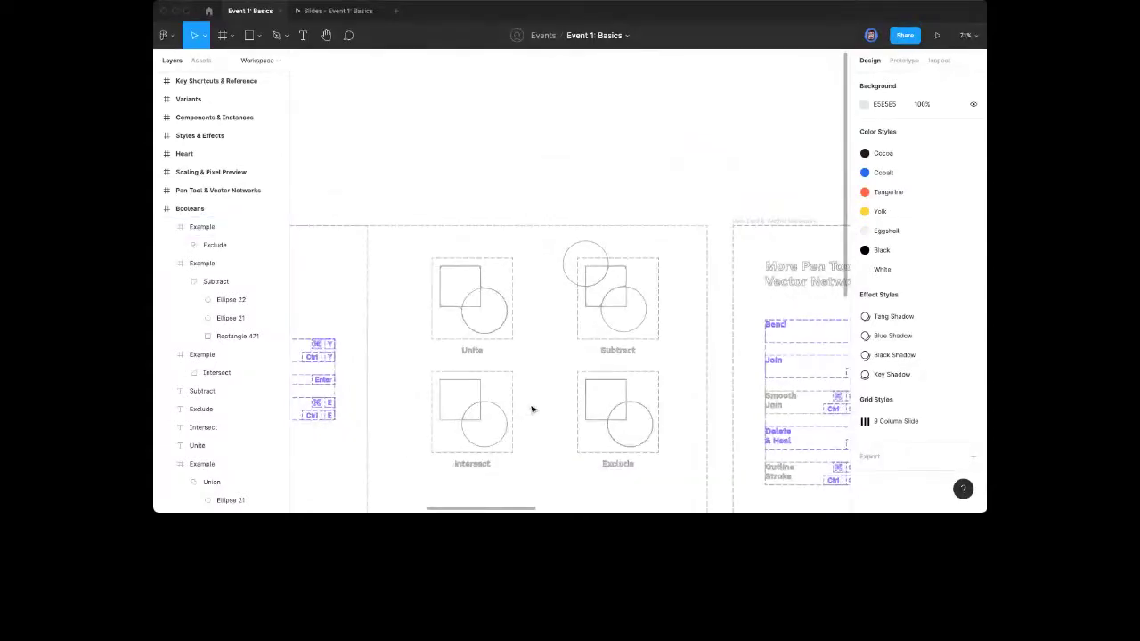
scroll(533, 410, "up", 3)
scroll(532, 410, "up", 1)
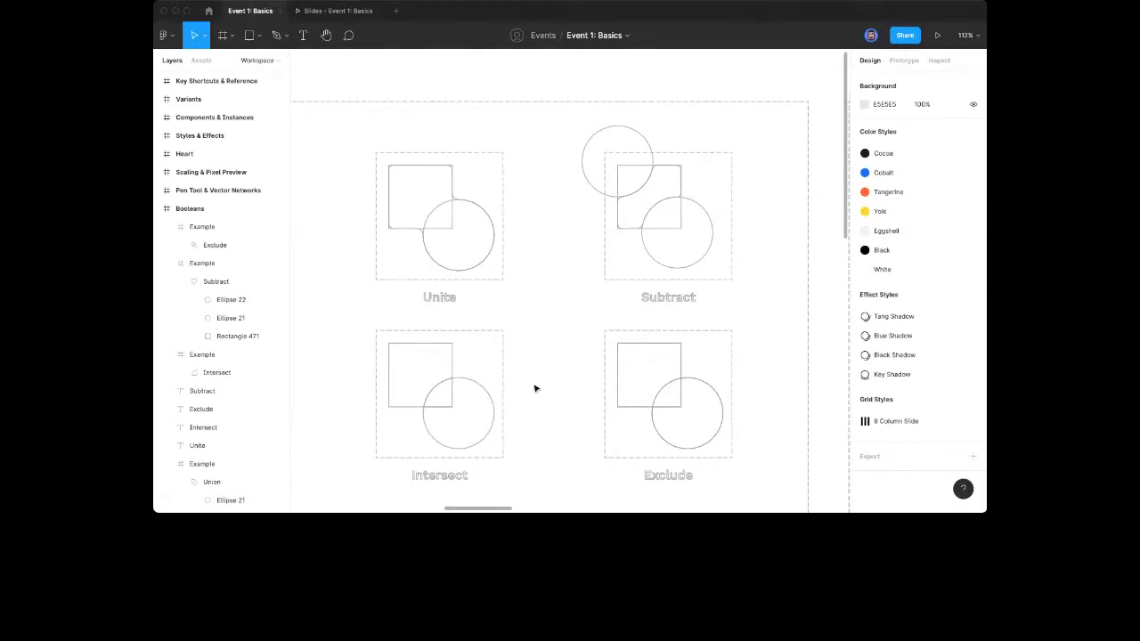
key("super+y")
Review the View Outlines, Edit Shape and Flatten Selection shortcuts on the Booleans slide alongside the four filled examples
scroll(559, 370, "down", 3)
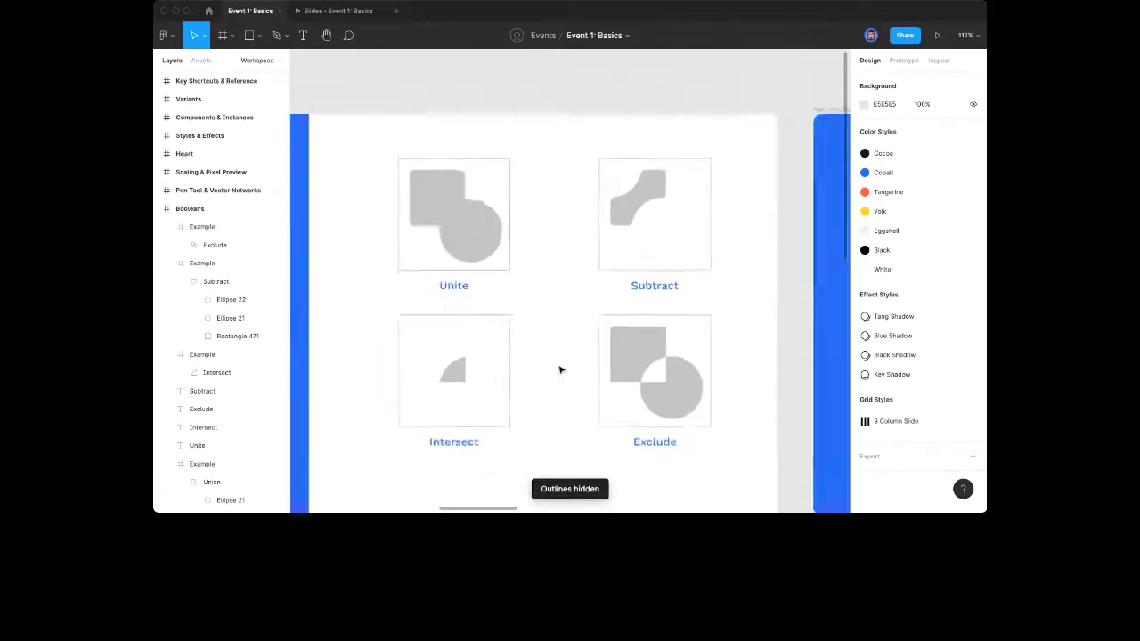
scroll(560, 370, "down", 2)
scroll(559, 369, "left", 5)
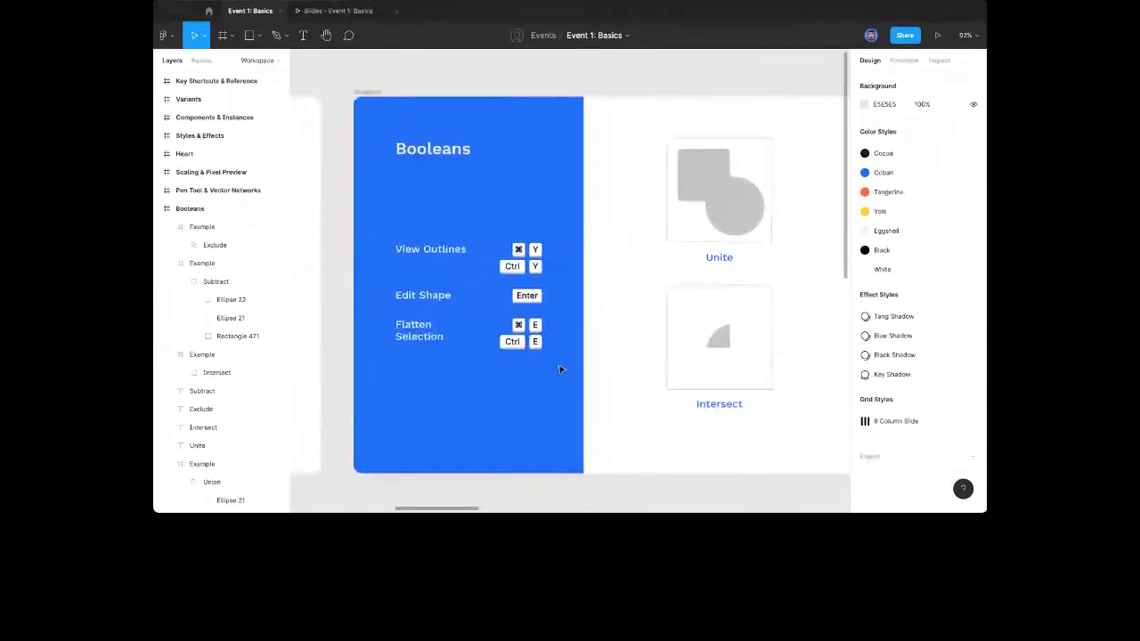
scroll(559, 370, "right", 8)
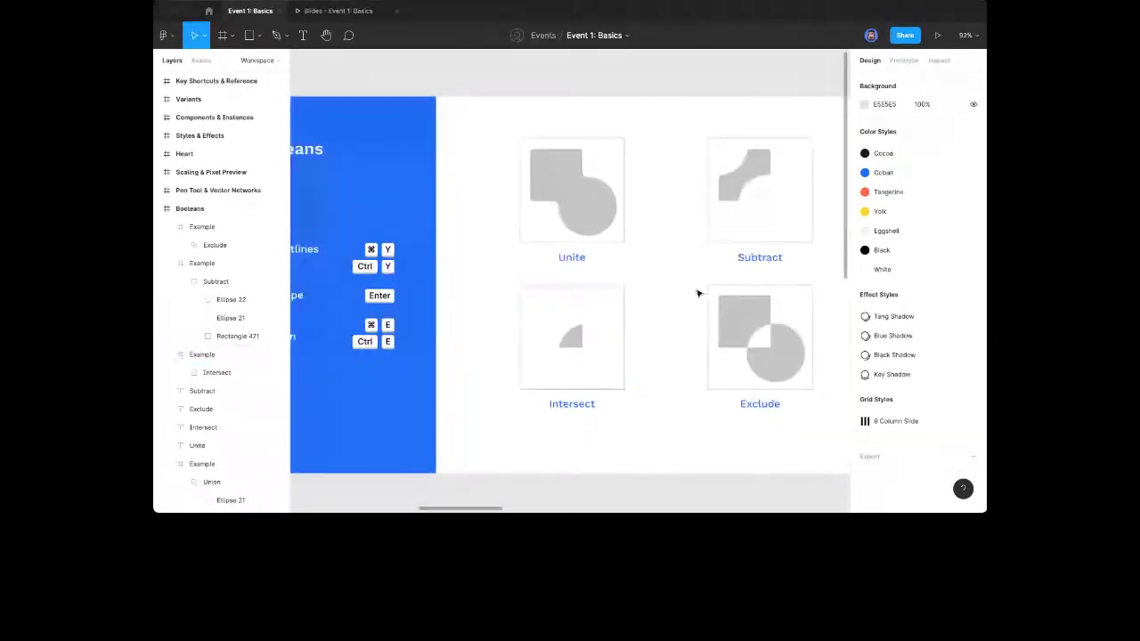
scroll(508, 309, "up", 2)
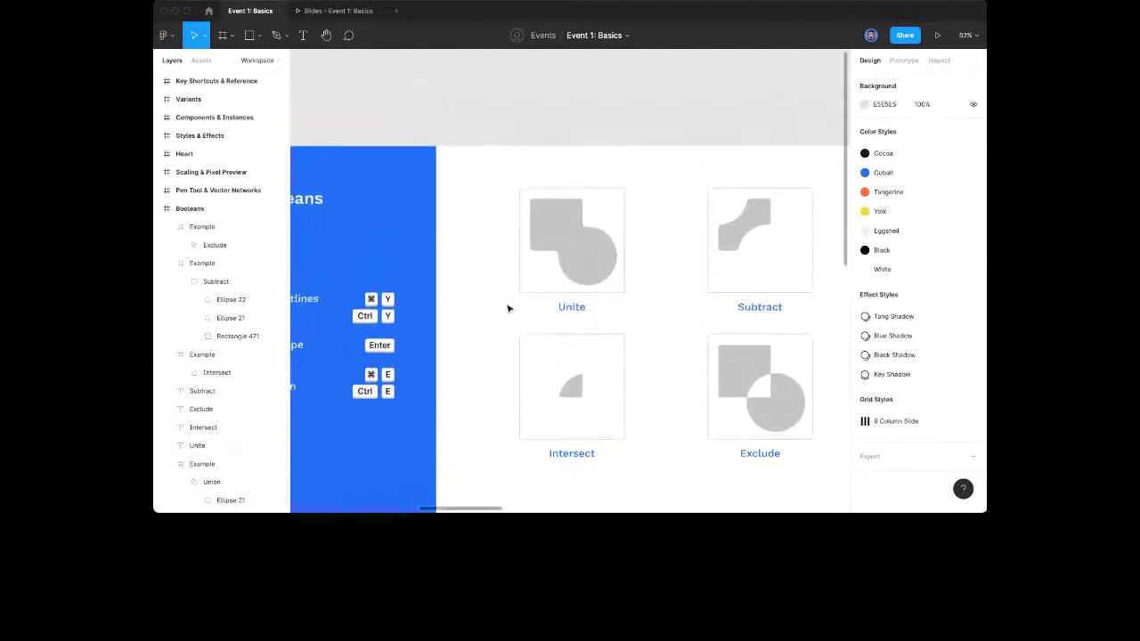
scroll(515, 320, "left", 5)
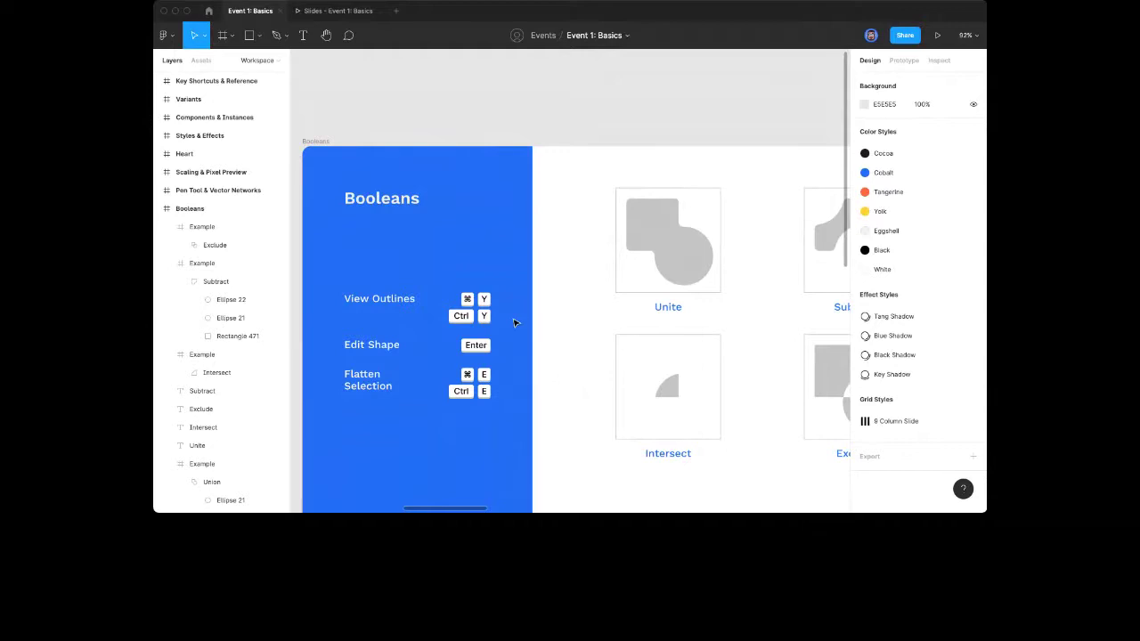
scroll(515, 321, "right", 5)
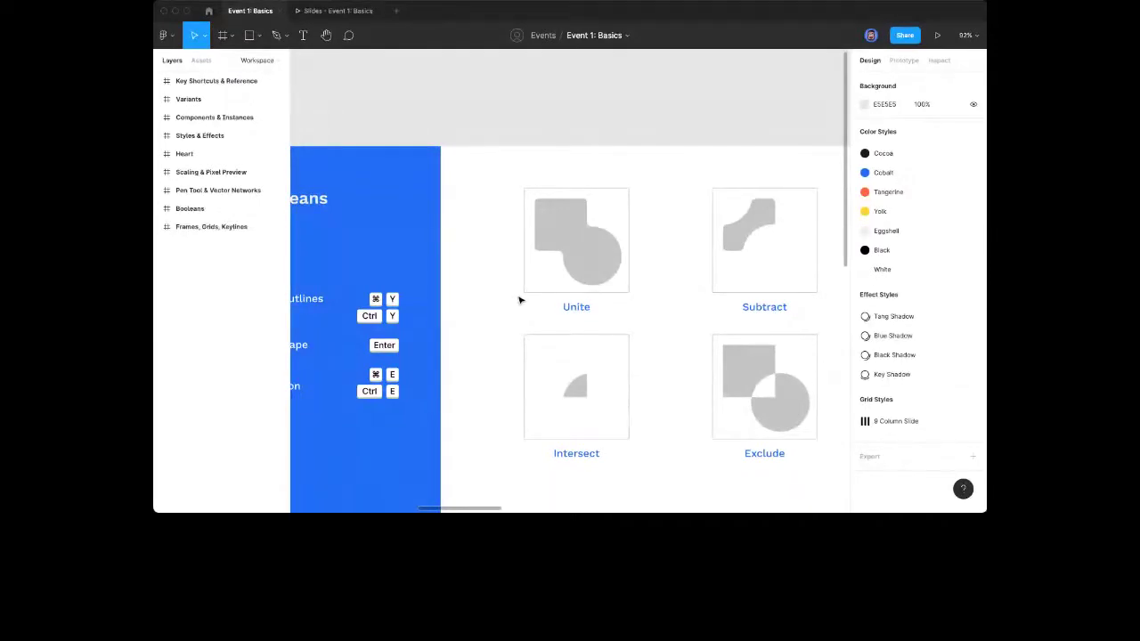
scroll(519, 300, "up", 3)
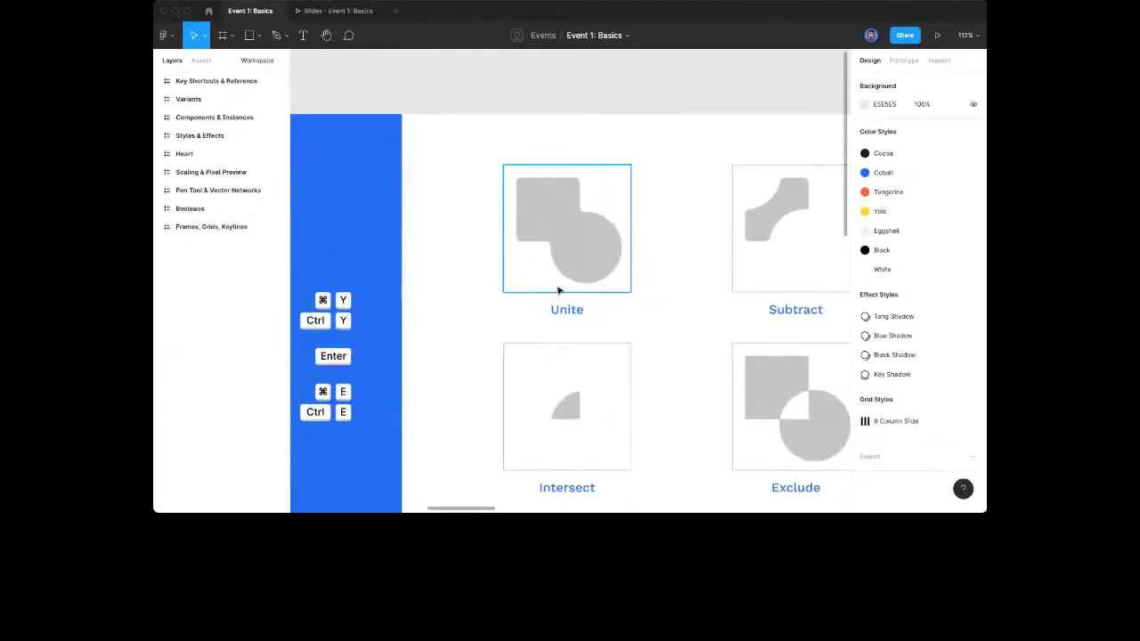
scroll(545, 310, "left", 4)
scroll(585, 306, "right", 2)
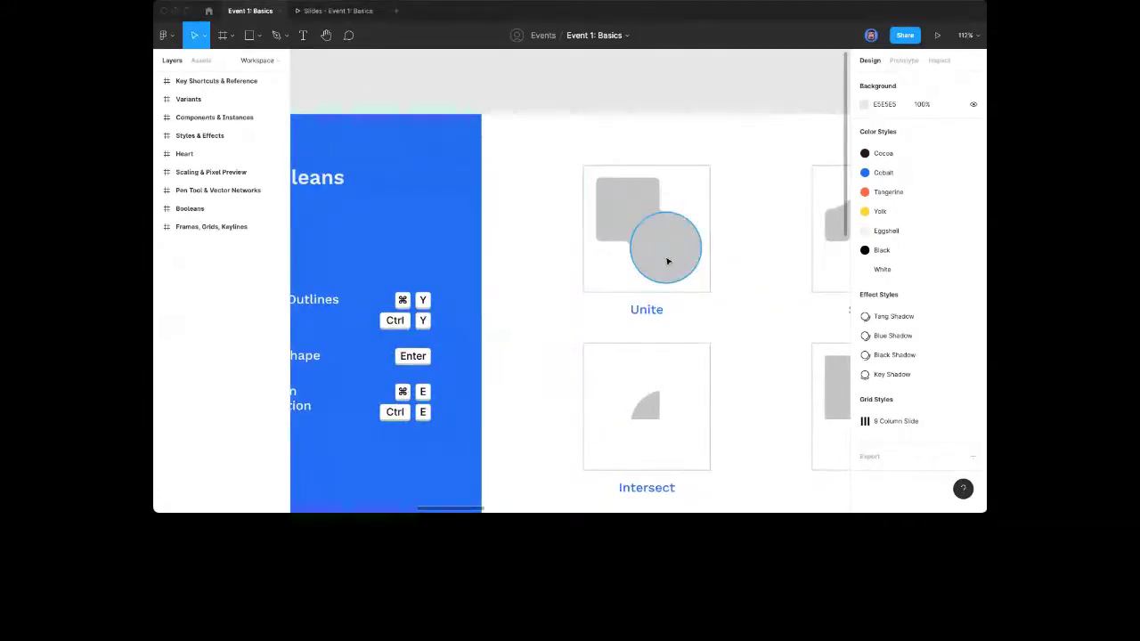
Select the union group in the Unite example and check its component shapes by switching outline view on and off
left_click(668, 260)
left_click(216, 372)
scroll(572, 277, "right", 2)
left_click(572, 281)
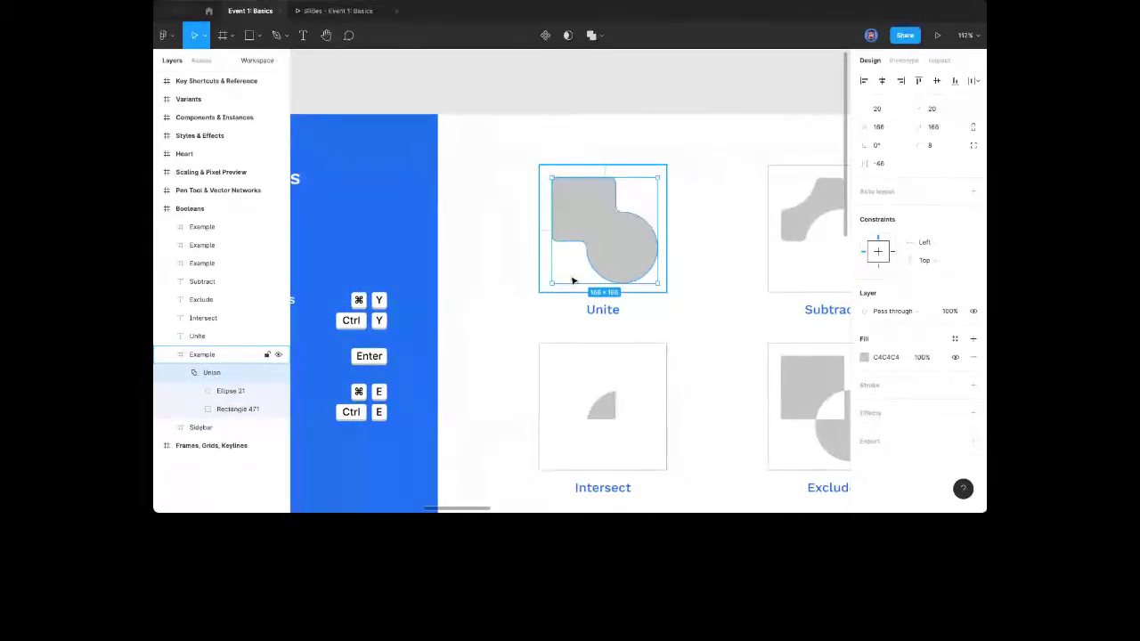
double_click(599, 270)
key("super+y")
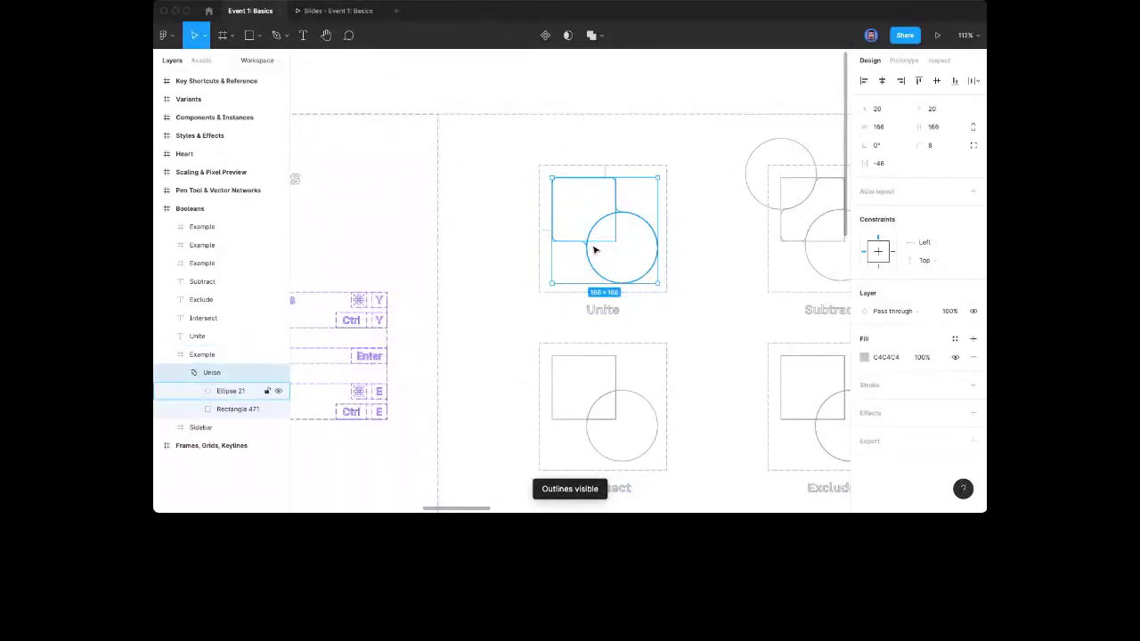
key("super+y")
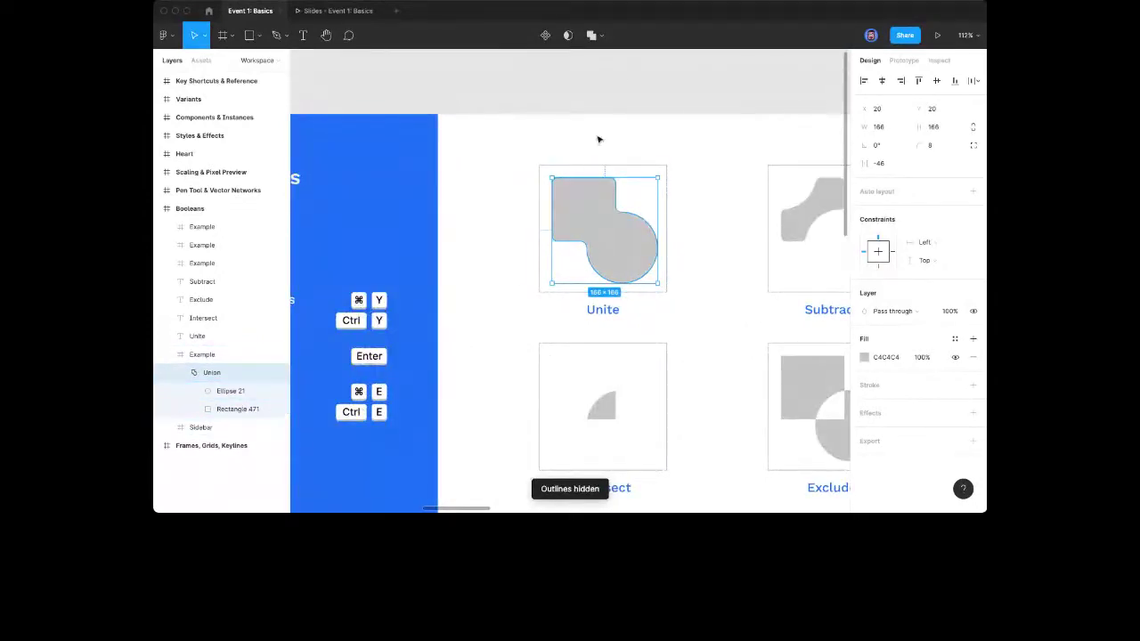
Turn on outline view and flatten the Unite example's union group into a single vector shape
left_click(597, 37)
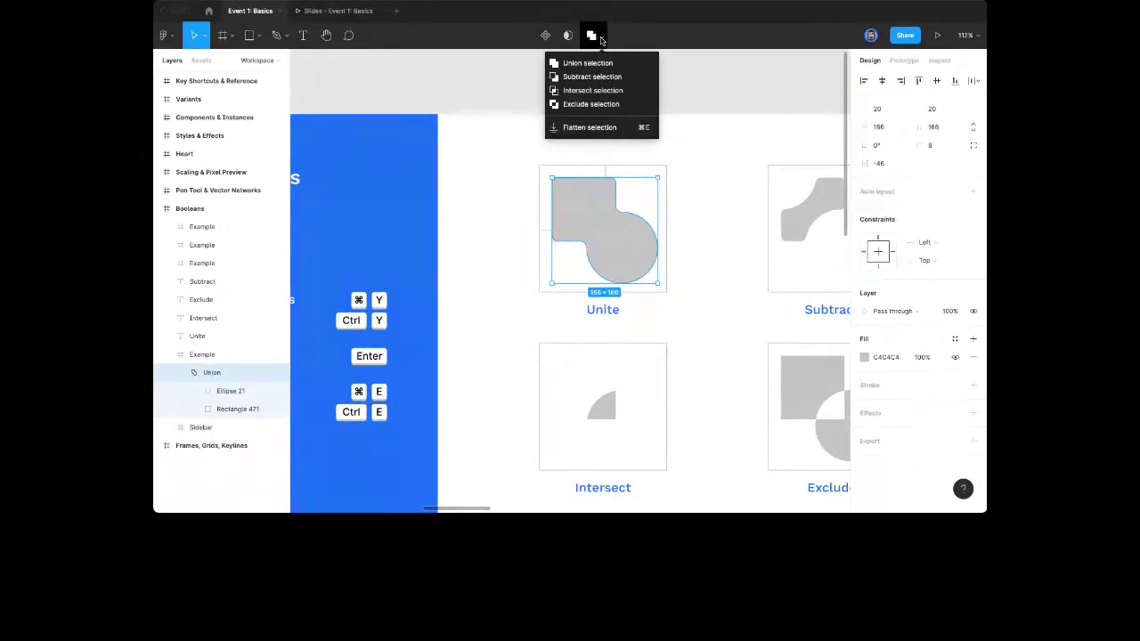
key("Escape")
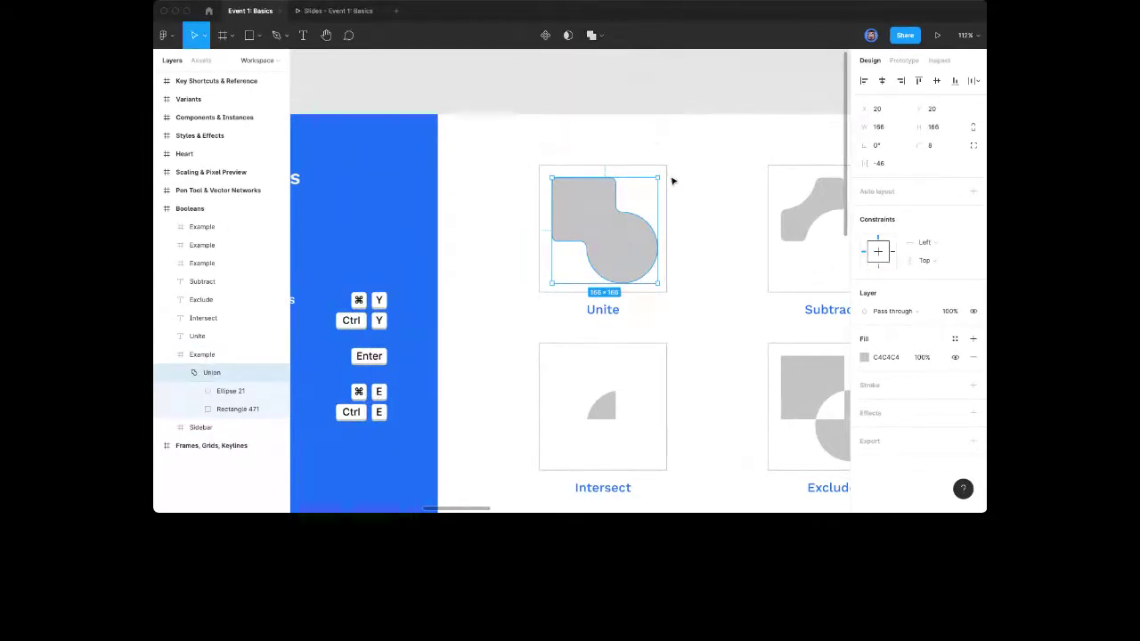
key("super+y")
scroll(633, 243, "up", 5)
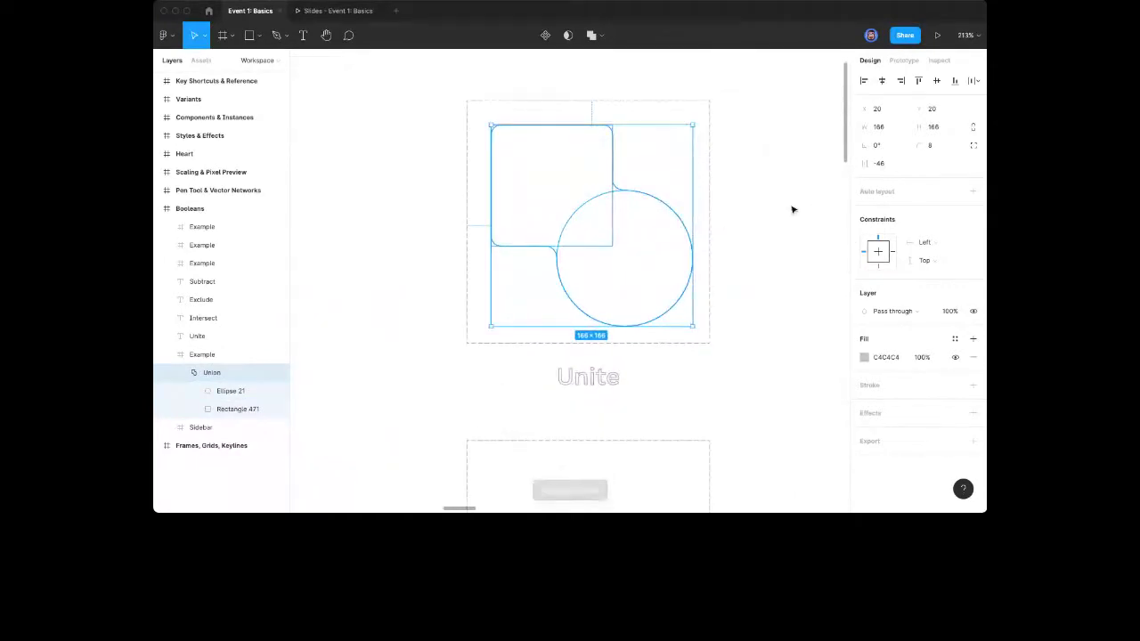
key("super+e")
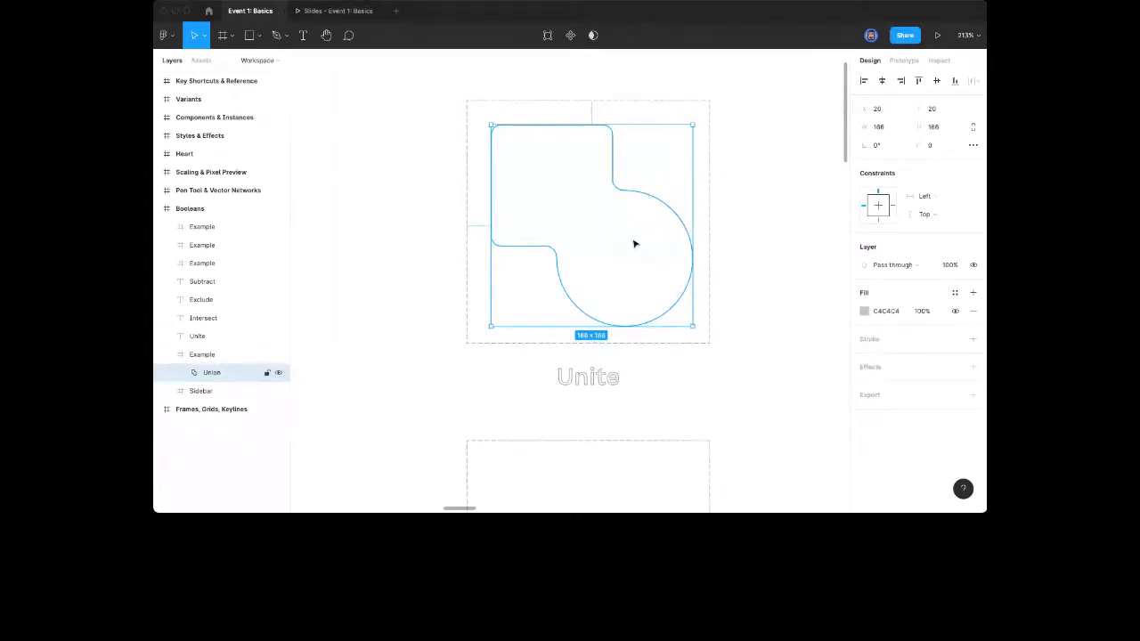
Enter vector editing on the flattened Unite shape and examine its anchor points up close
key("Return")
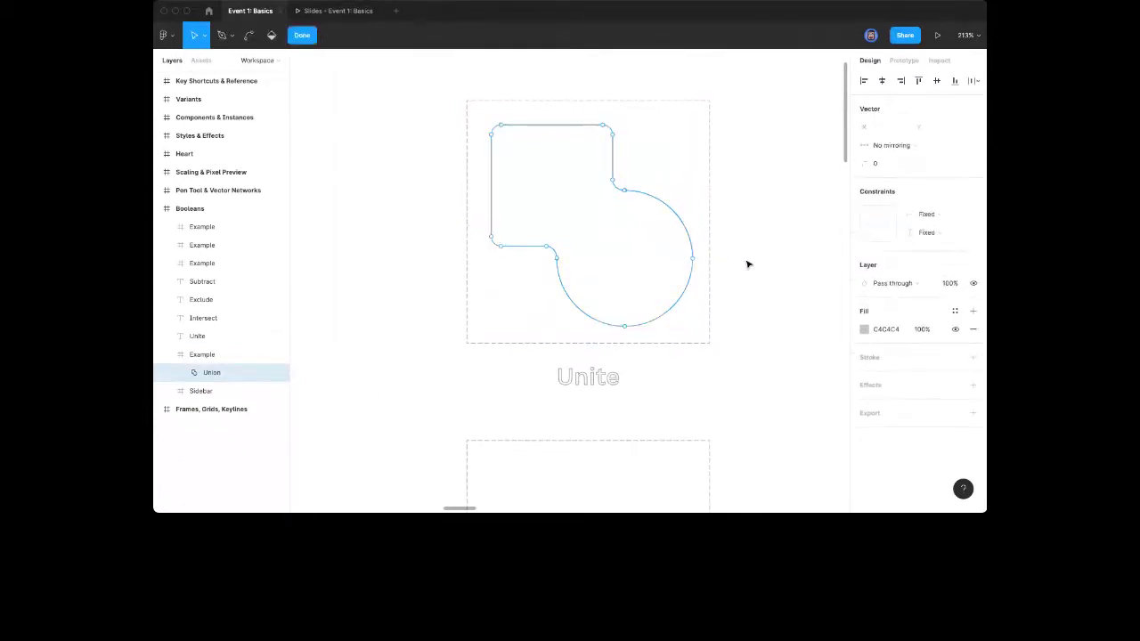
scroll(677, 251, "up", 2)
scroll(713, 248, "up", 3)
key("v")
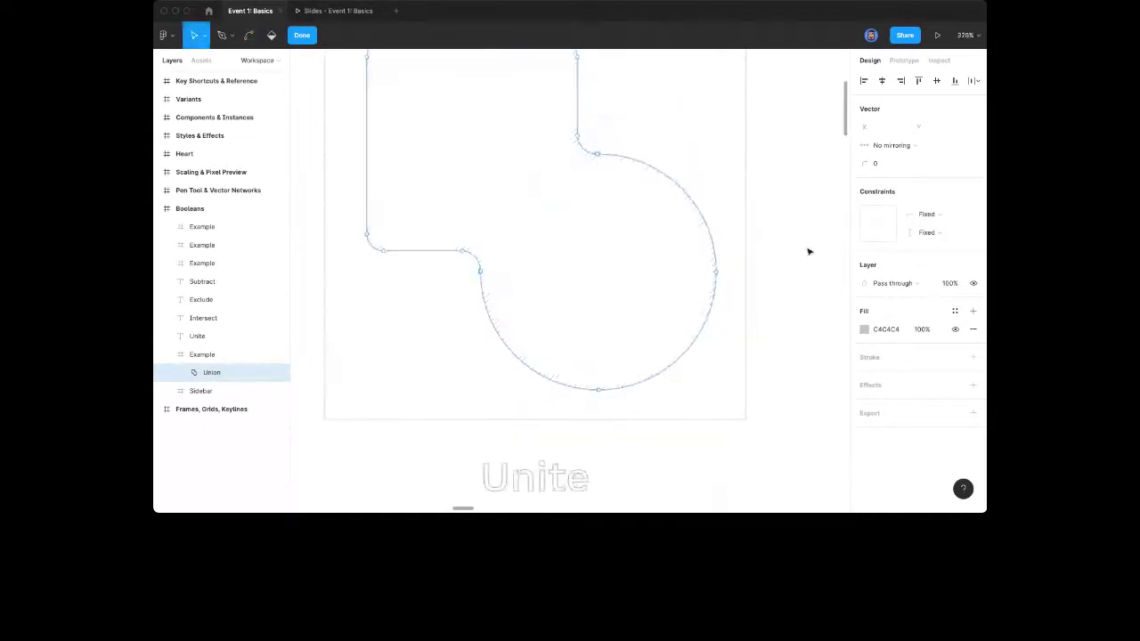
scroll(779, 262, "up", 2)
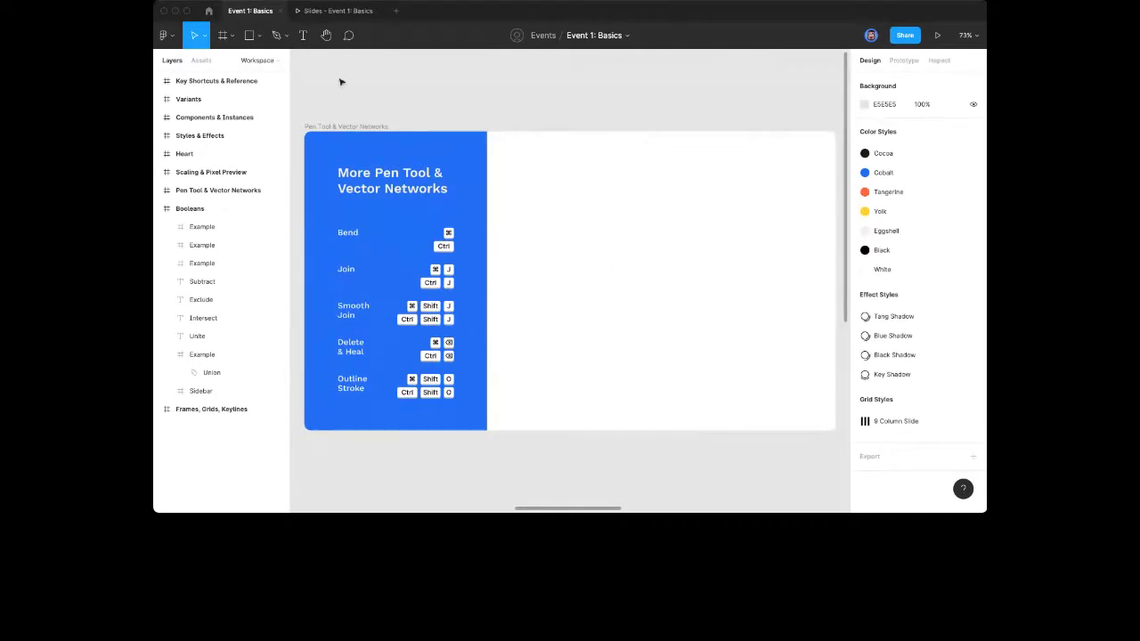
Draw a closed eight-point, straight-sided shape about 526 × 409 with the Pen tool in the white area of the Pen Tool & Vector Networks slide
left_click(261, 39)
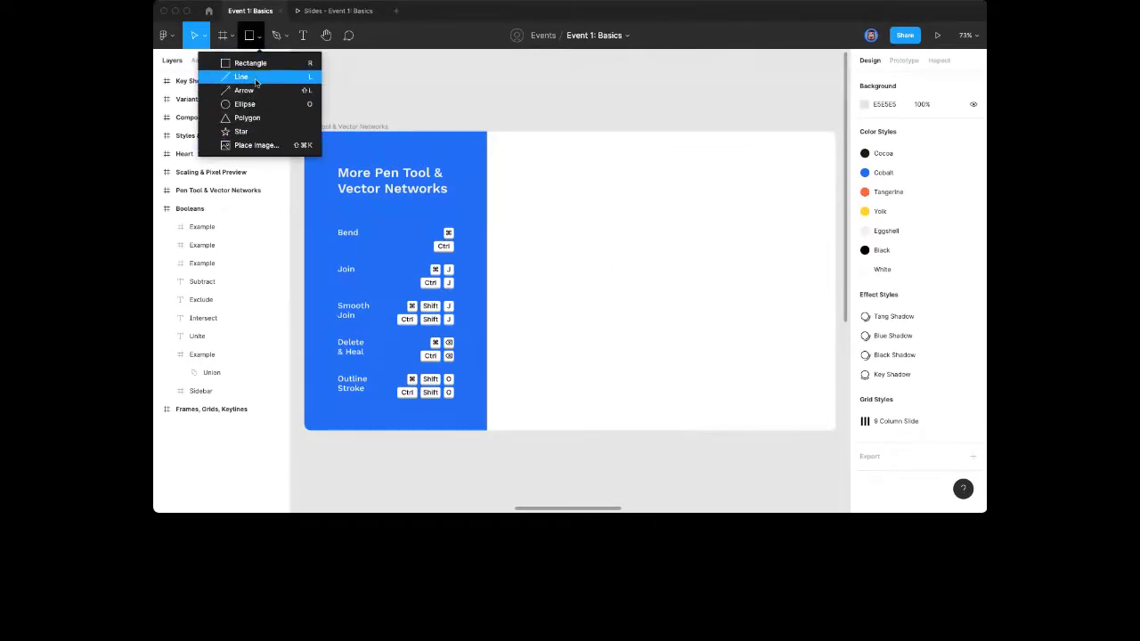
left_click(429, 103)
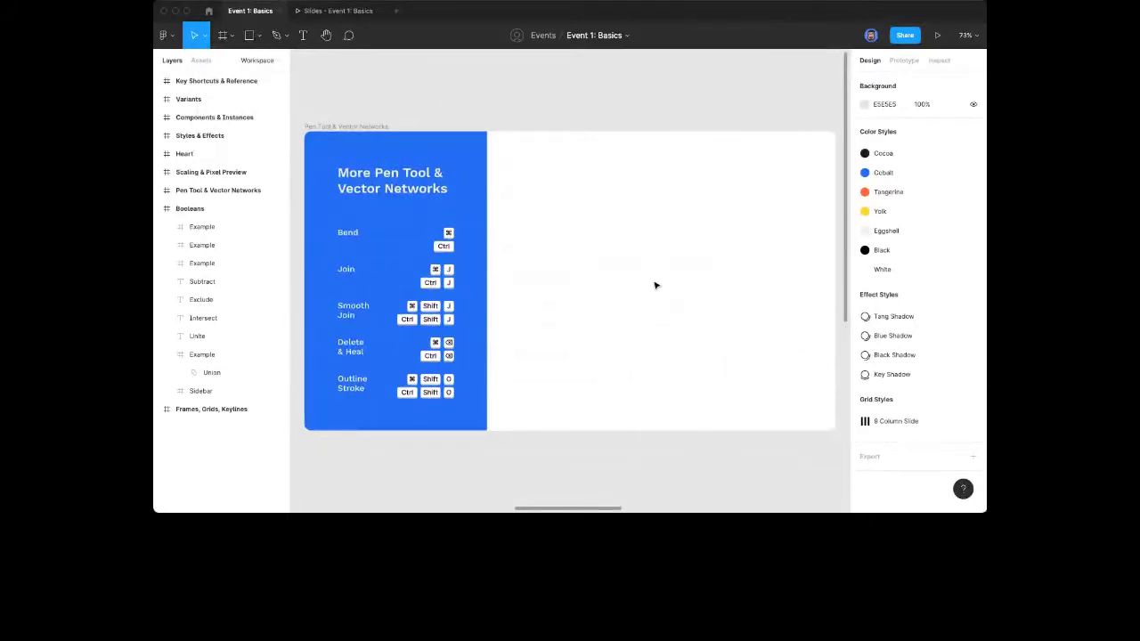
key("p")
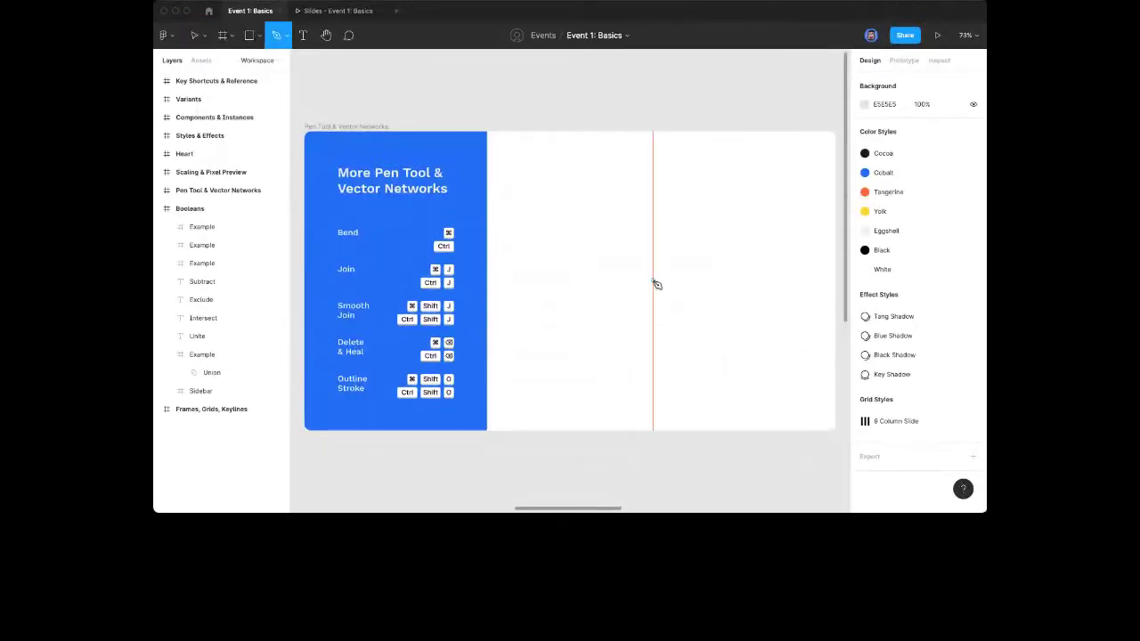
left_click(578, 243)
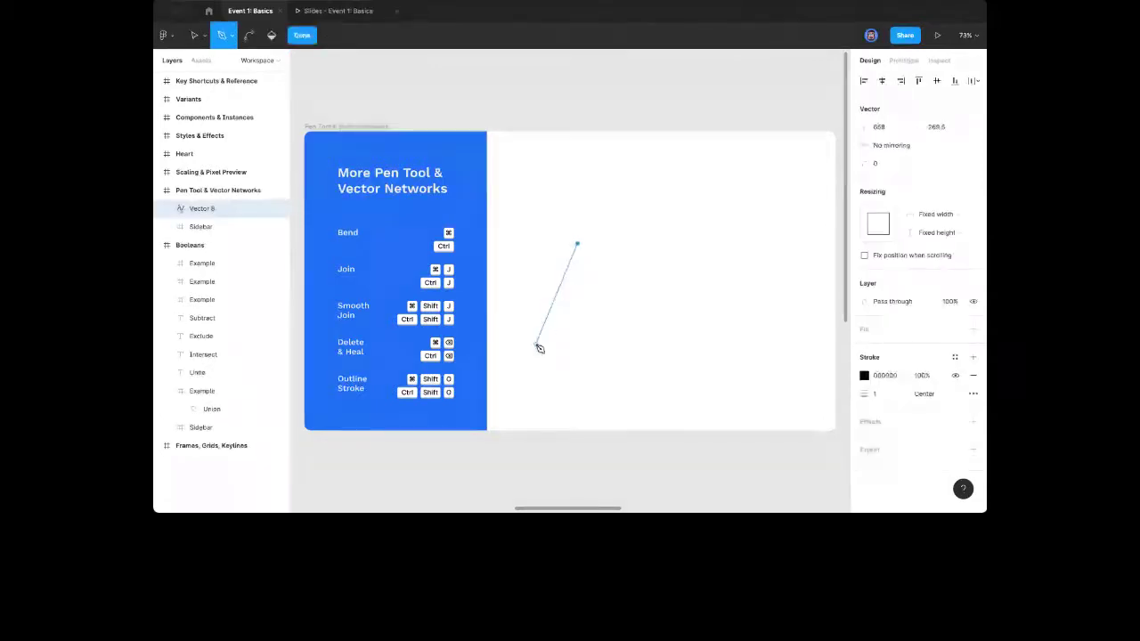
left_click(527, 318)
left_click(736, 360)
left_click(671, 304)
left_click(746, 243)
left_click(711, 192)
left_click(648, 241)
left_click(622, 192)
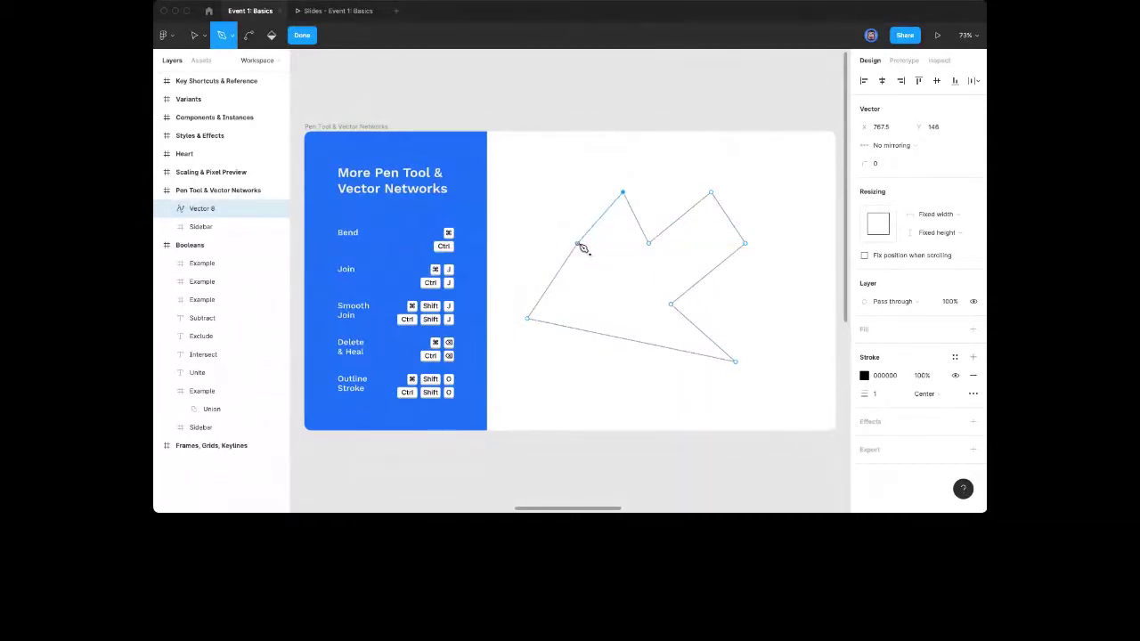
left_click(578, 246)
key("Escape")
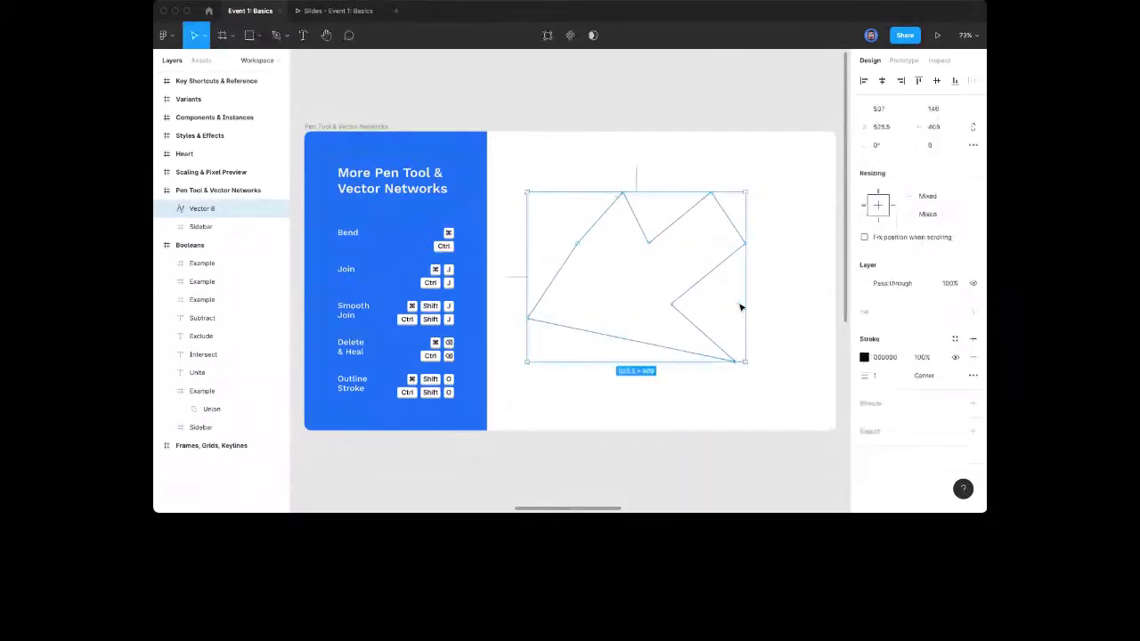
key("Escape")
Move the pen-drawn shape to about X 577, Y 158, set its stroke weight to 8, and deselect it
left_click(712, 281)
left_click_drag(712, 281, 727, 285)
left_click(878, 376)
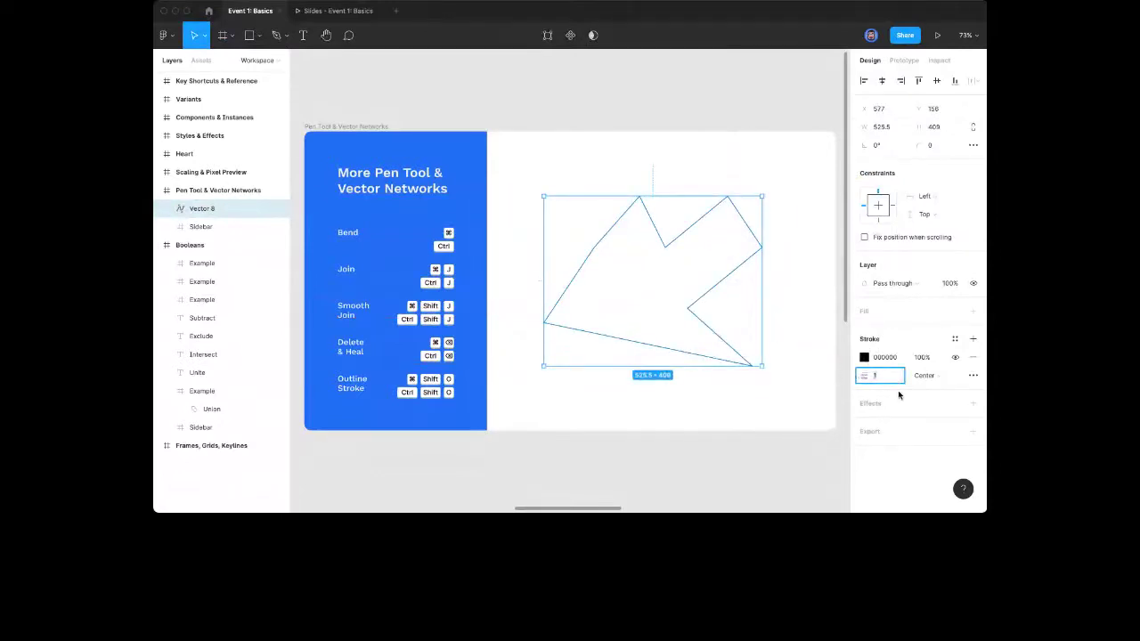
type("8")
key("Return")
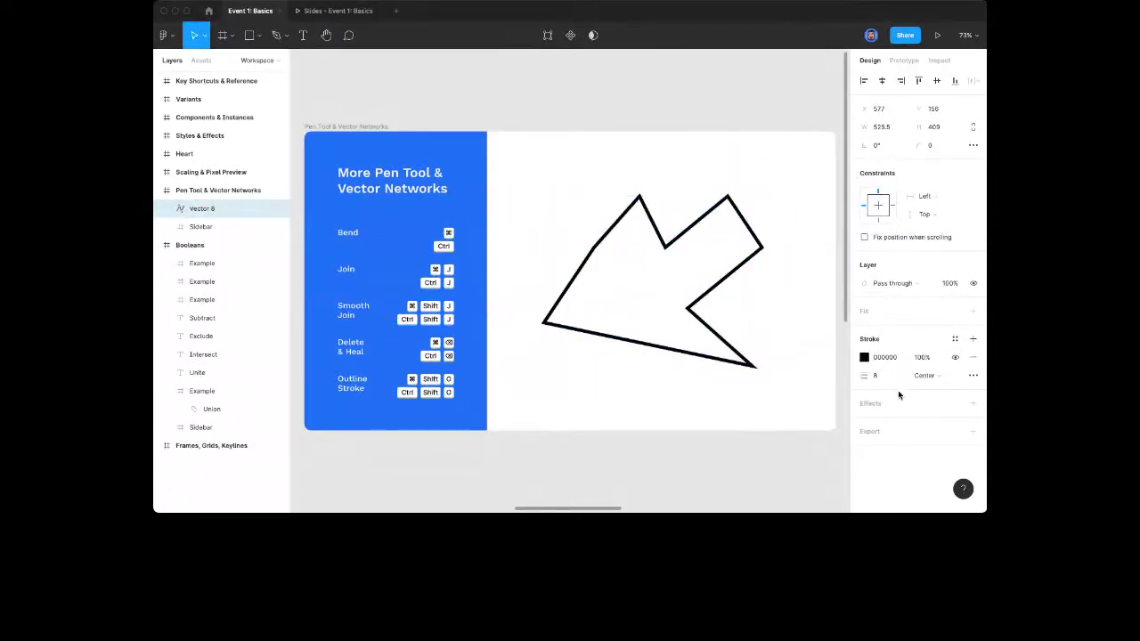
left_click(733, 392)
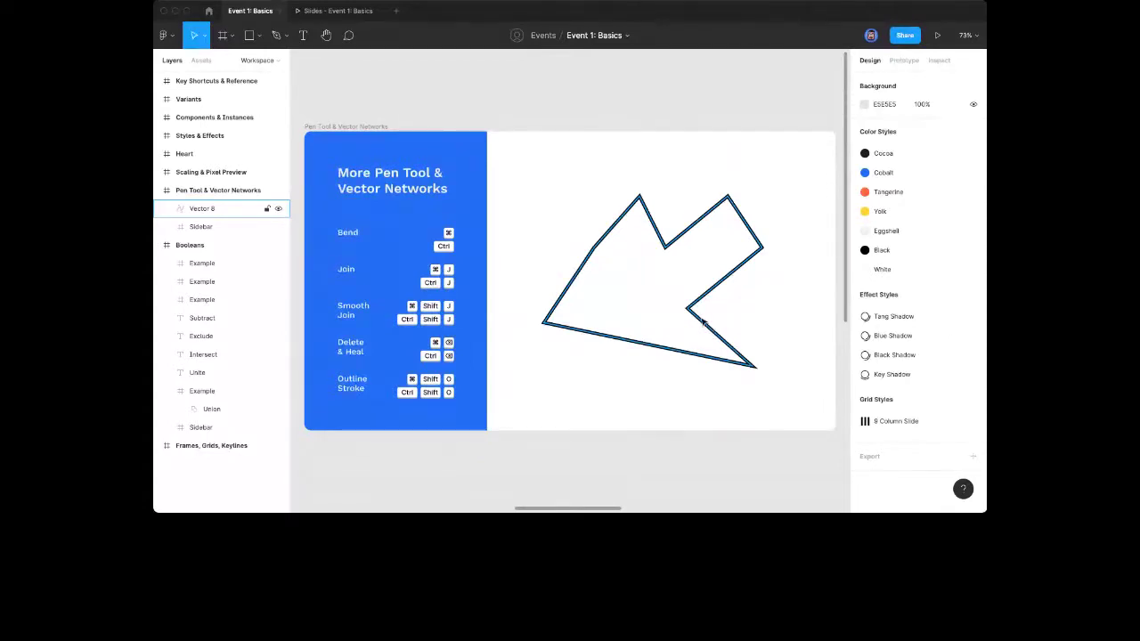
Enter vector editing on the pen-drawn shape and delete its rightmost anchor point, leaving the path open
left_click(701, 322)
double_click(703, 324)
left_click_drag(788, 297, 758, 230)
key("BackSpace")
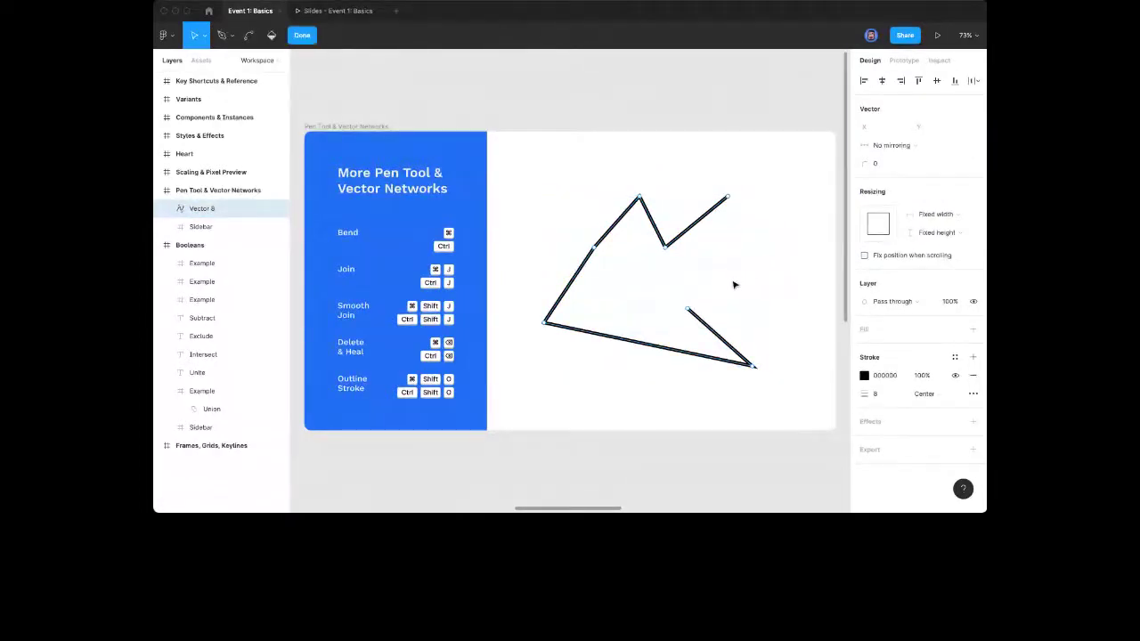
Connect the open inner endpoint to the notch point between the two upper peaks with the Pen tool, and end the path
key("p")
left_click(686, 310)
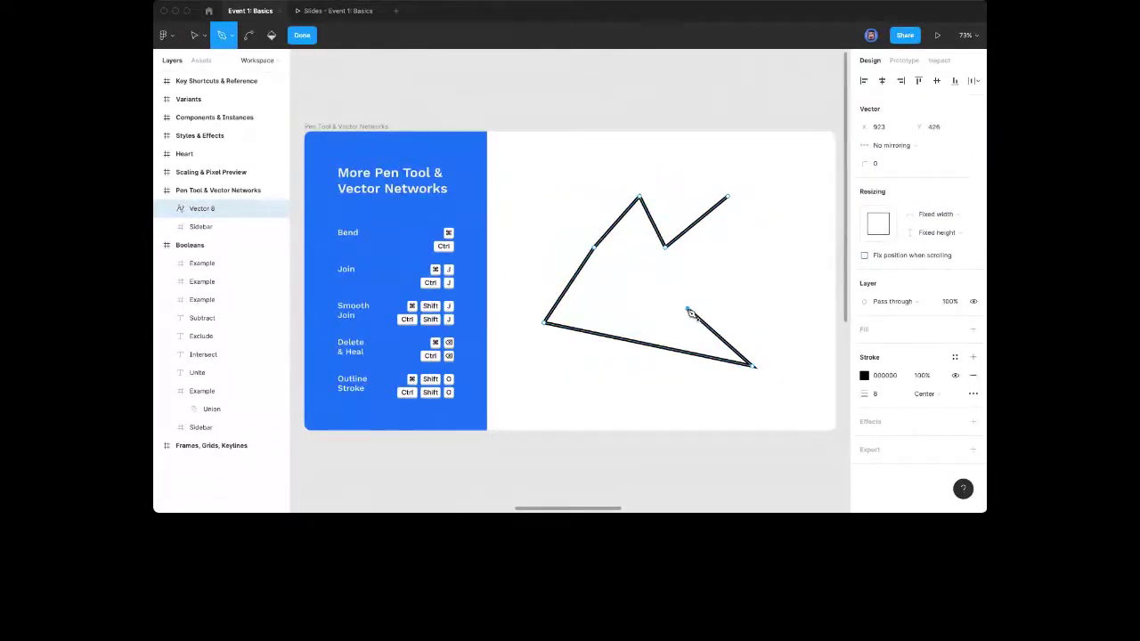
left_click(666, 247)
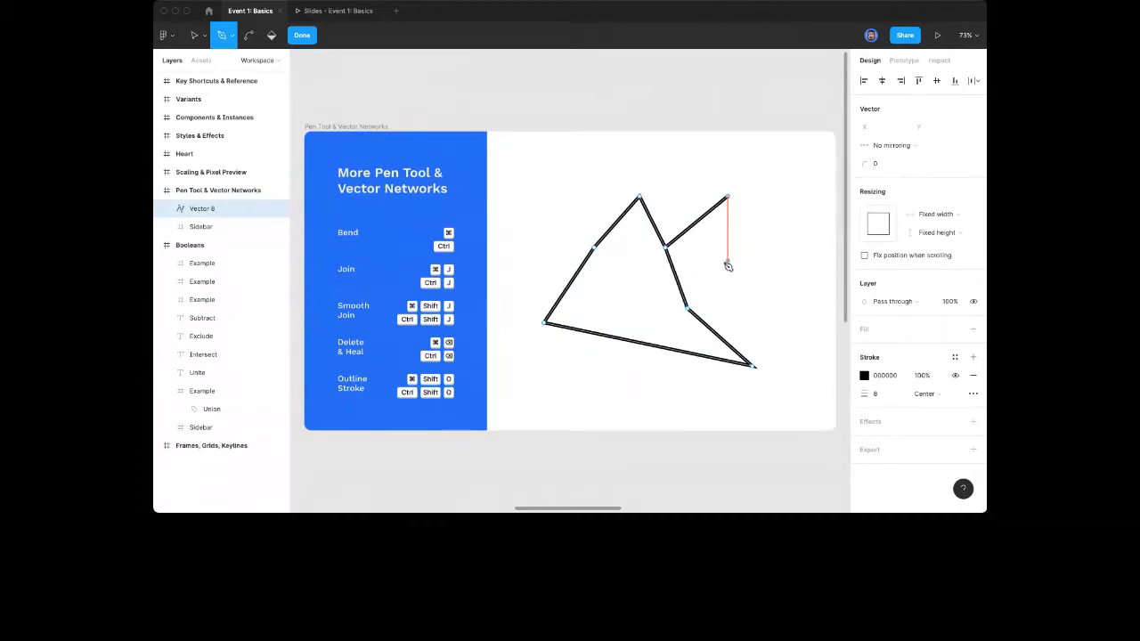
key("Escape")
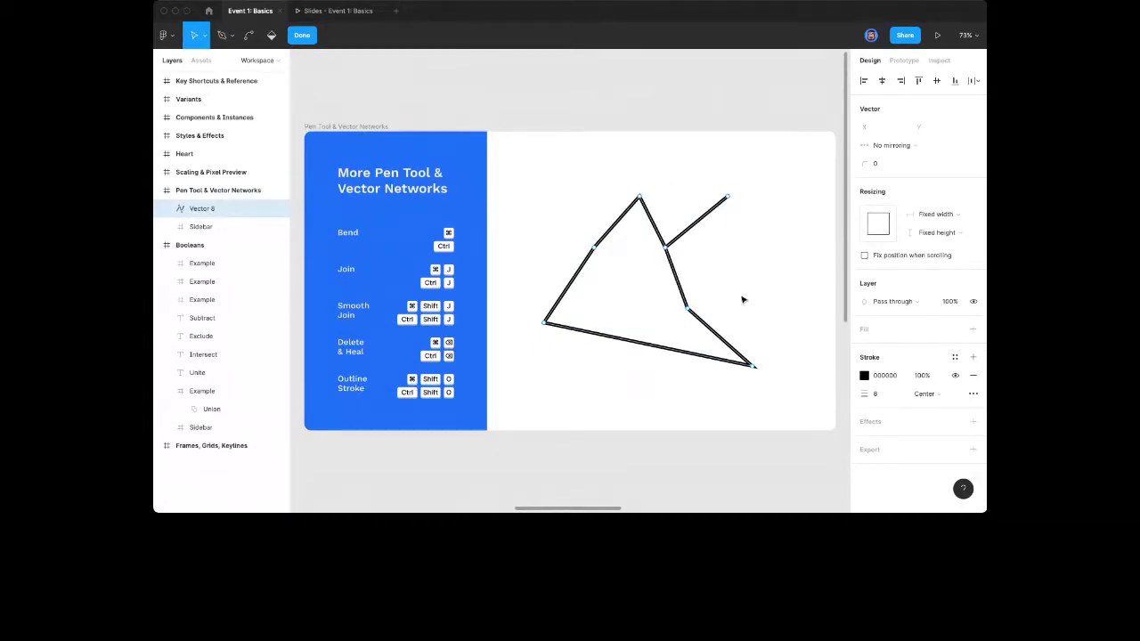
Reshape the pen-drawn vector by moving its two left anchors, the right-hand inner anchor and the three-way junction, which goes to about X 840, Y 334
key("Escape")
double_click(669, 254)
left_click_drag(667, 253, 556, 256)
left_click_drag(546, 324, 612, 313)
left_click_drag(688, 309, 729, 274)
mouse_move(661, 259)
left_mouse_down()
mouse_move(695, 269)
mouse_move(649, 293)
mouse_move(662, 270)
mouse_move(662, 281)
left_mouse_up()
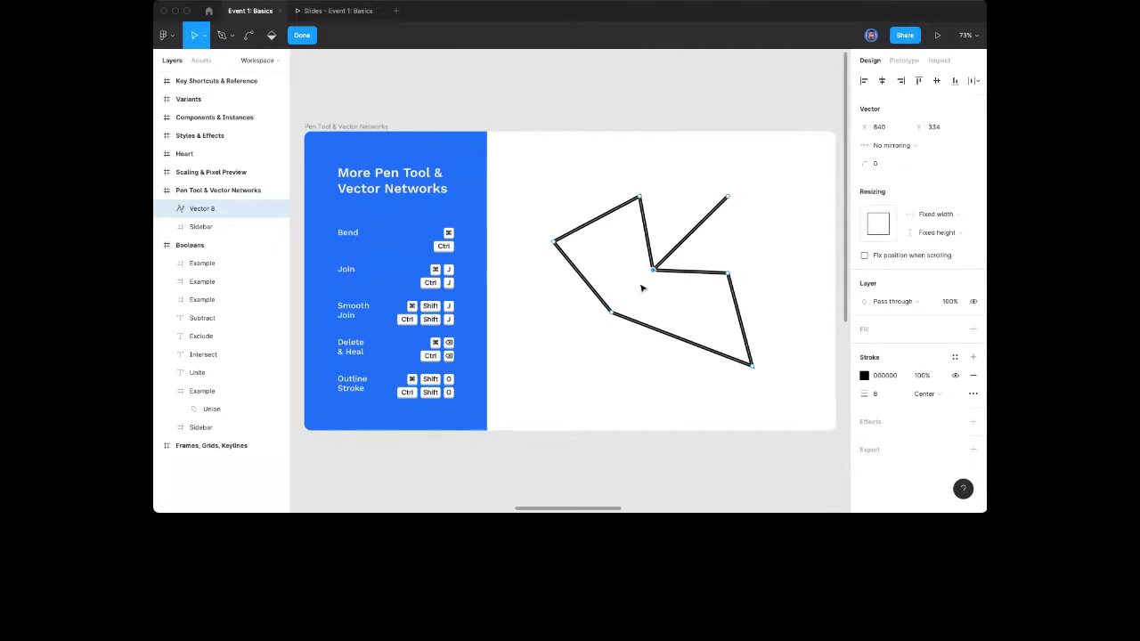
Leave vector editing and move the whole pen-drawn shape slightly down, to about X 600, Y 165
key("Escape")
key("Escape")
left_click(700, 277)
left_click_drag(699, 277, 698, 281)
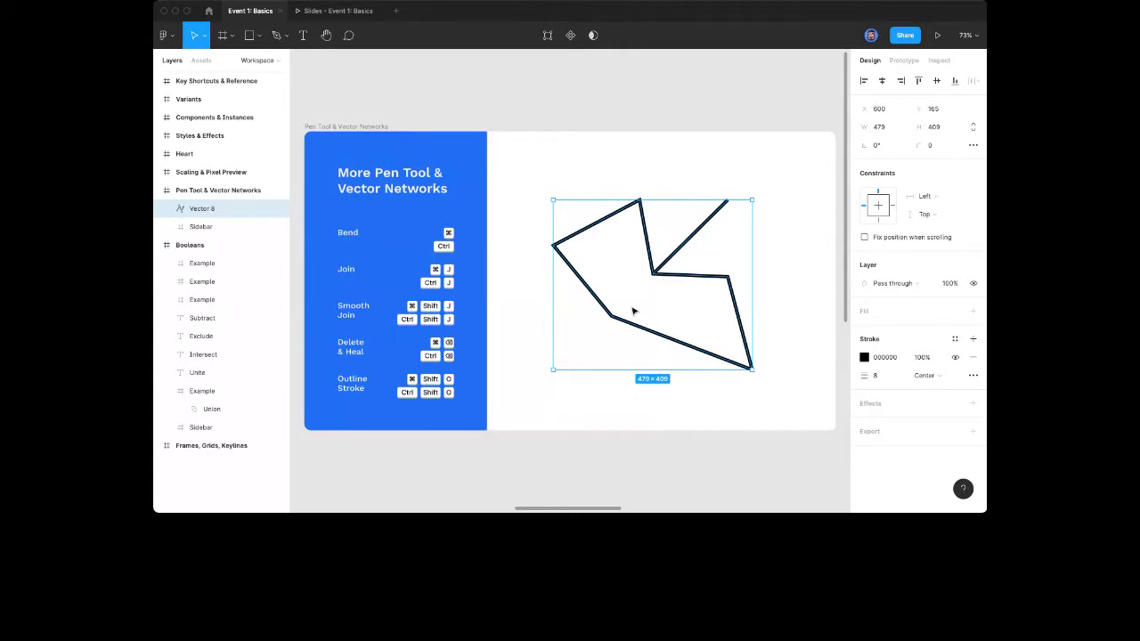
Draw a rectangle about 174 × 157 below the pen-drawn shape and reshape it by moving its two right corner points in vector editing
left_click(649, 300)
key("r")
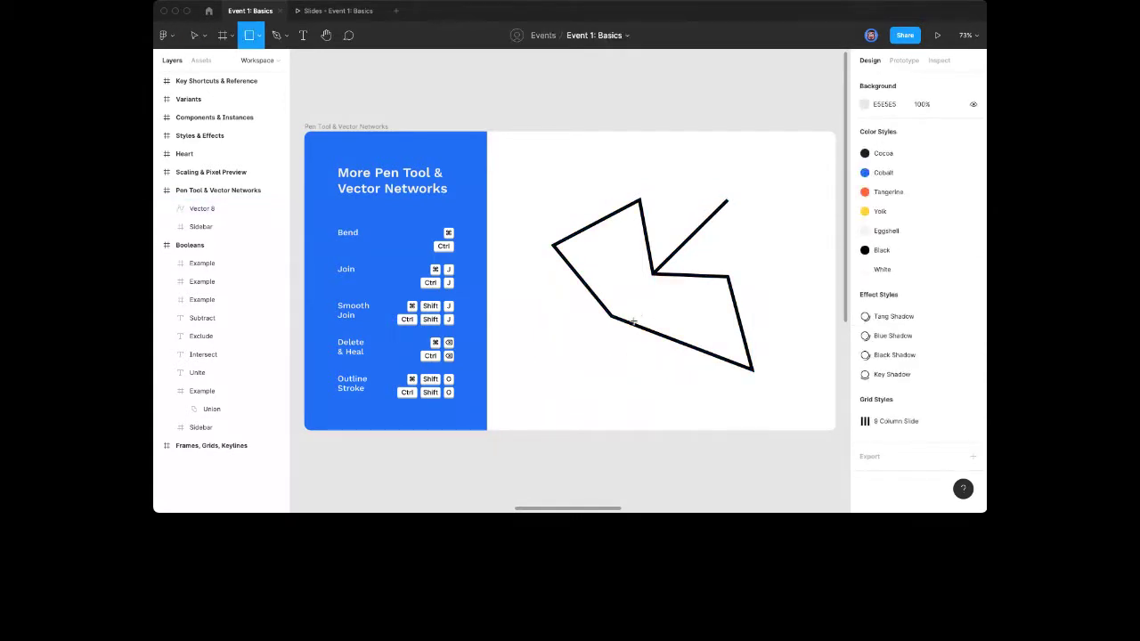
left_click_drag(559, 342, 634, 408)
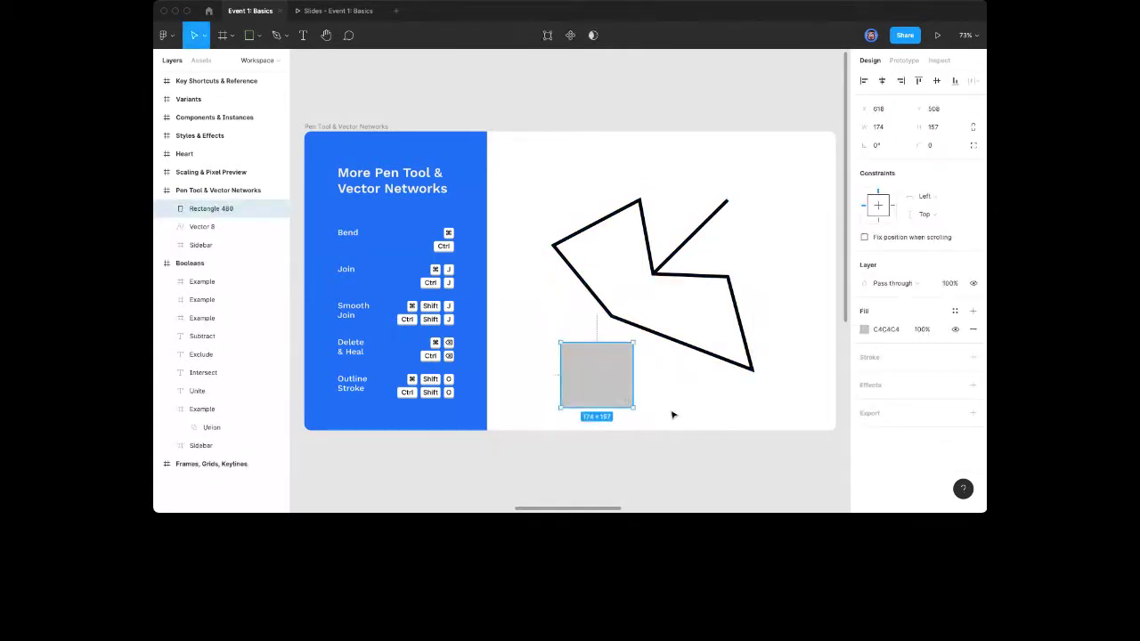
key("Return")
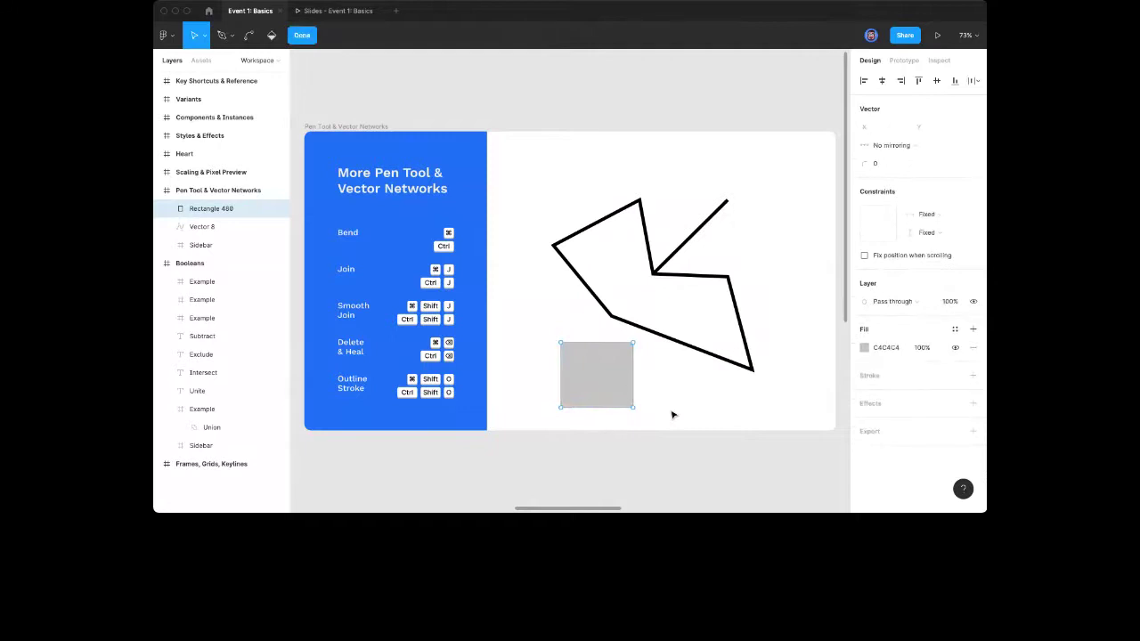
mouse_move(634, 409)
left_mouse_down()
mouse_move(629, 425)
mouse_move(634, 404)
left_mouse_up()
left_click_drag(635, 344, 605, 349)
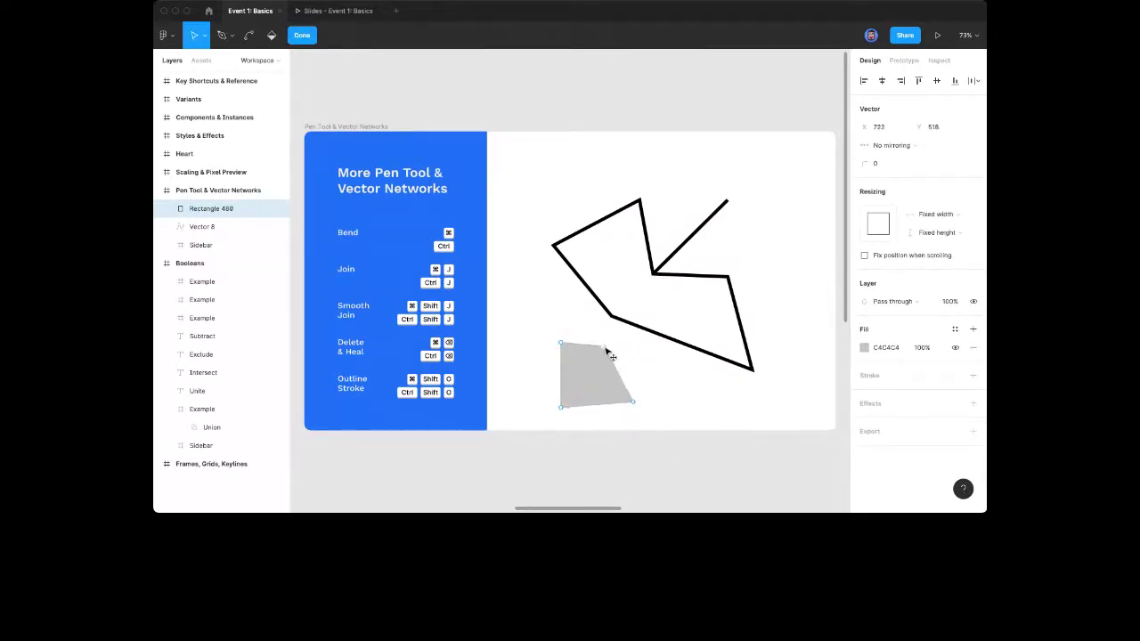
Leave vector editing and delete the reshaped gray rectangle
key("Escape")
key("Escape")
left_click(601, 398)
key("Delete")
In vector editing of the black outline, move the three-way junction up to the right and the leftmost anchor inward
left_click(716, 358)
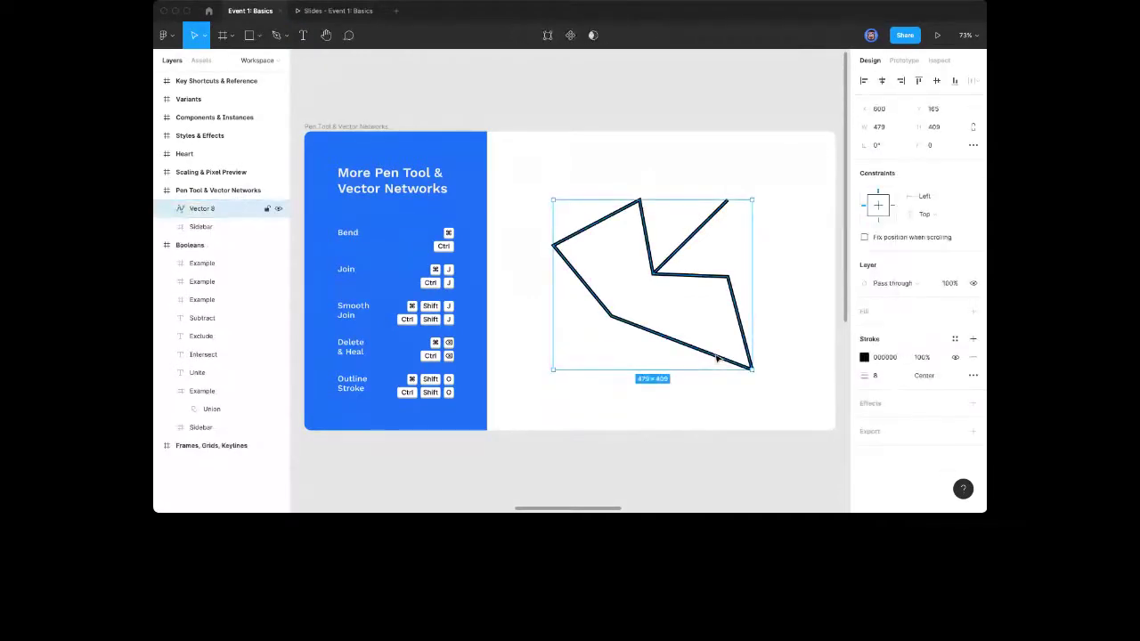
double_click(716, 357)
mouse_move(655, 278)
left_mouse_down()
mouse_move(681, 284)
mouse_move(679, 260)
mouse_move(678, 272)
mouse_move(665, 264)
left_mouse_up()
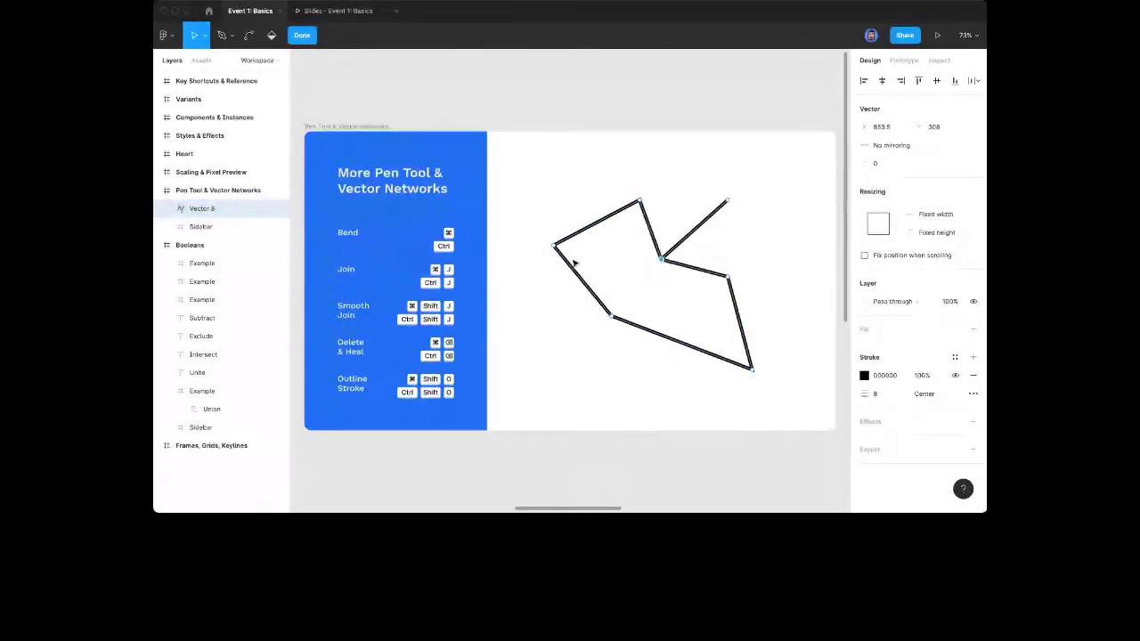
left_click_drag(553, 245, 570, 256)
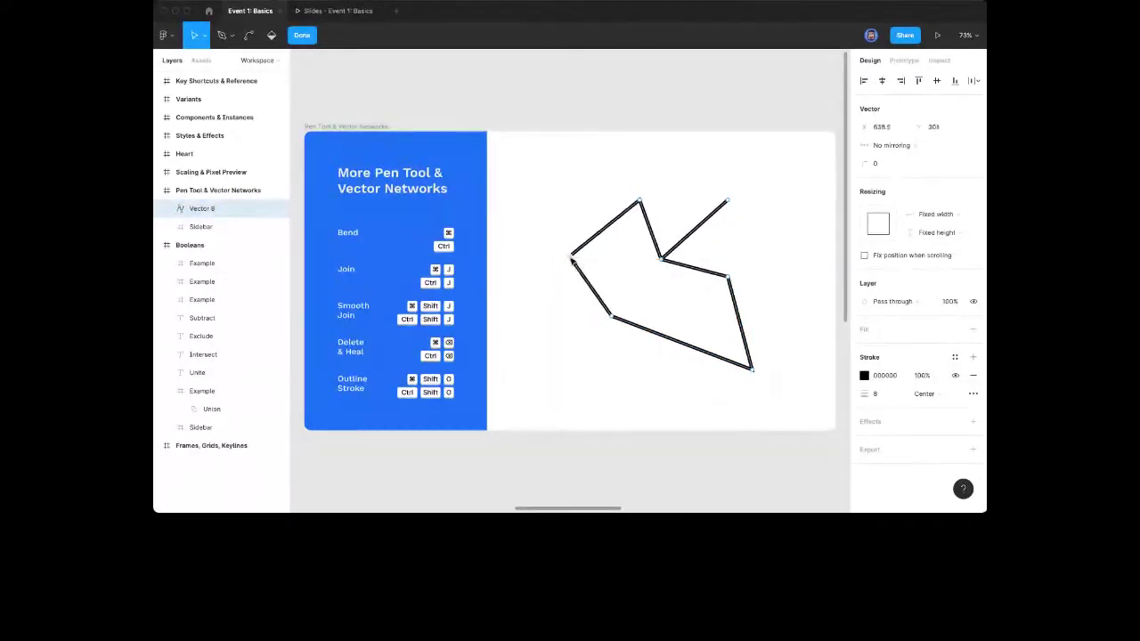
Leave vector editing and delete the whole black pen-drawn vector from the Pen Tool & Vector Networks slide
key("Escape")
left_click(700, 262)
left_click(704, 273)
key("Delete")
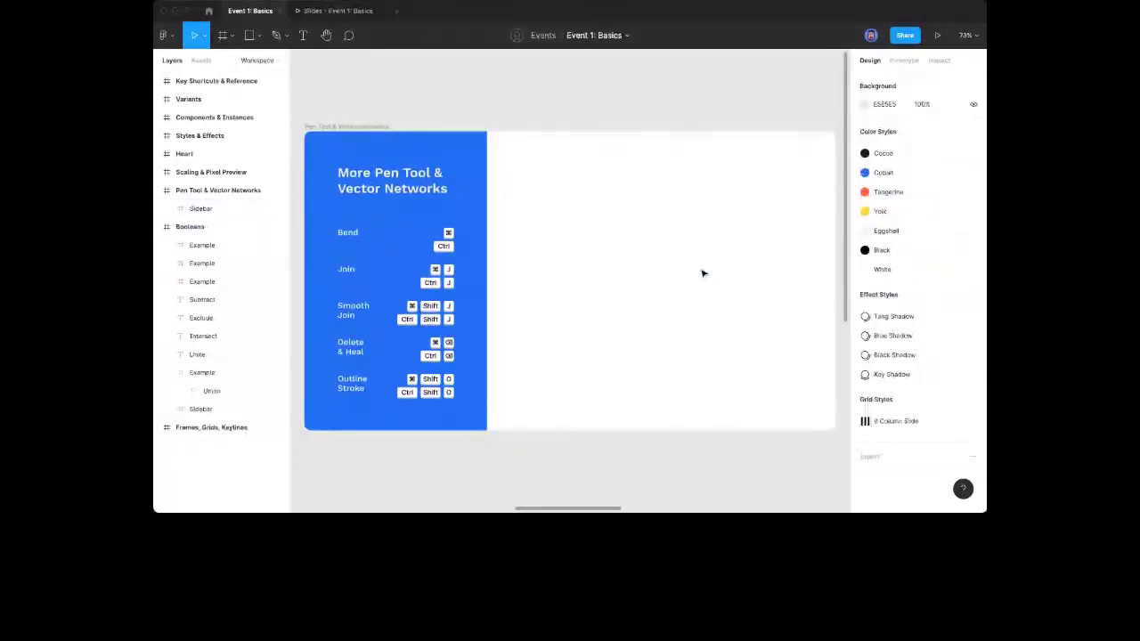
Draw a closed four-point diamond about 355.5 × 200 with the Pen tool in the slide's white area
key("p")
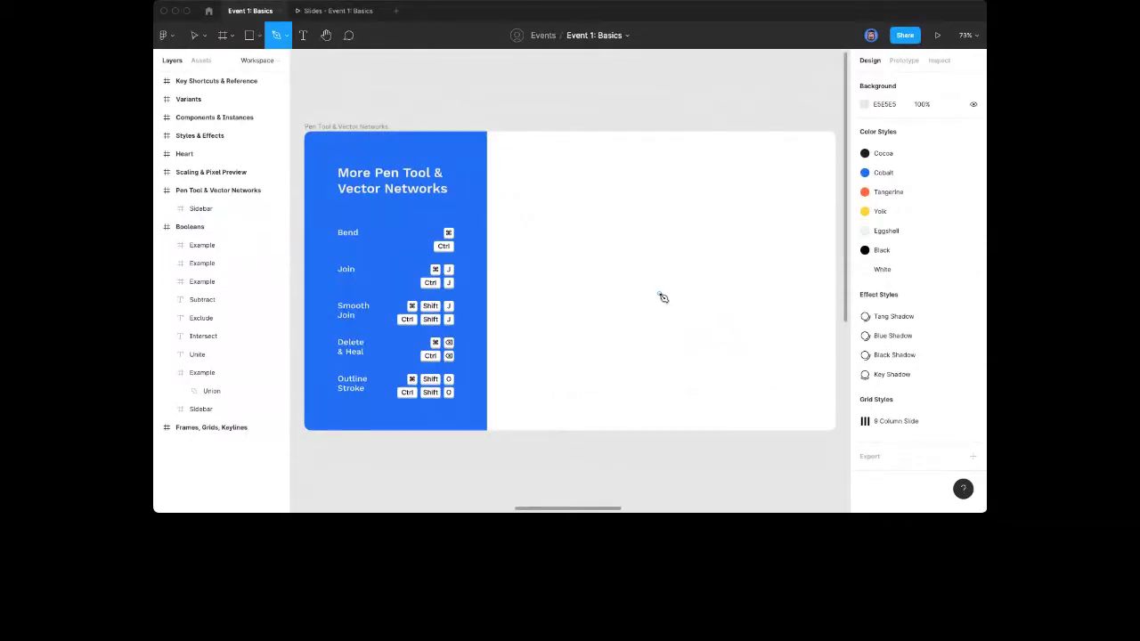
left_click(588, 286)
left_click(632, 328)
left_click(735, 287)
left_click(668, 246)
left_click(588, 285)
Set the diamond's stroke weight to 12 and leave vector editing
left_click(880, 397)
type("4")
key("Return")
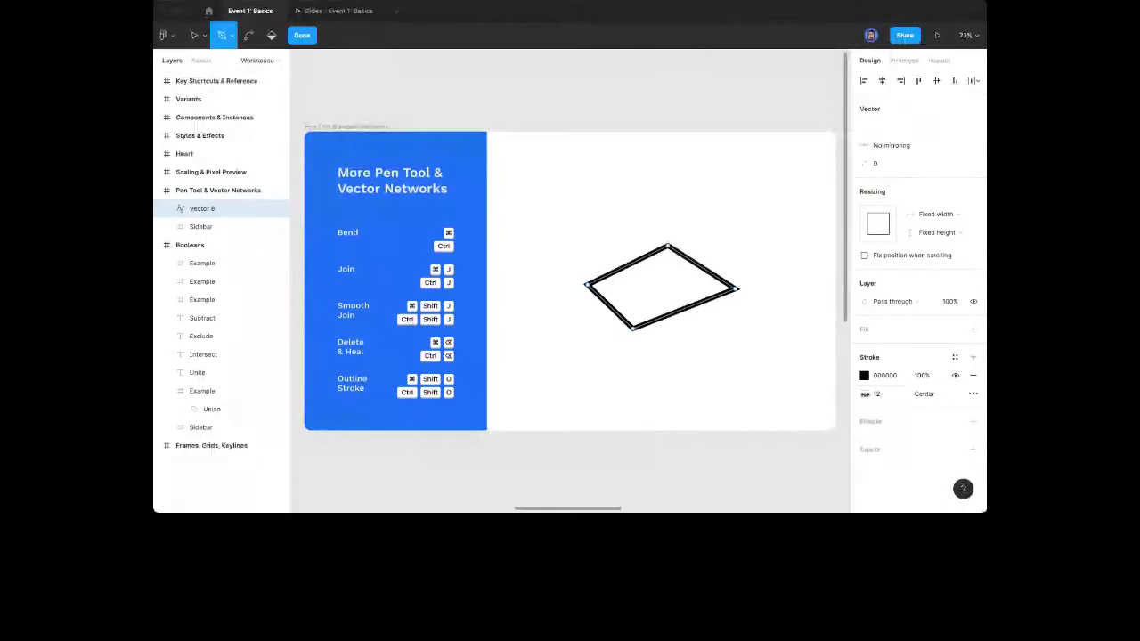
left_click(730, 374)
left_click(653, 328)
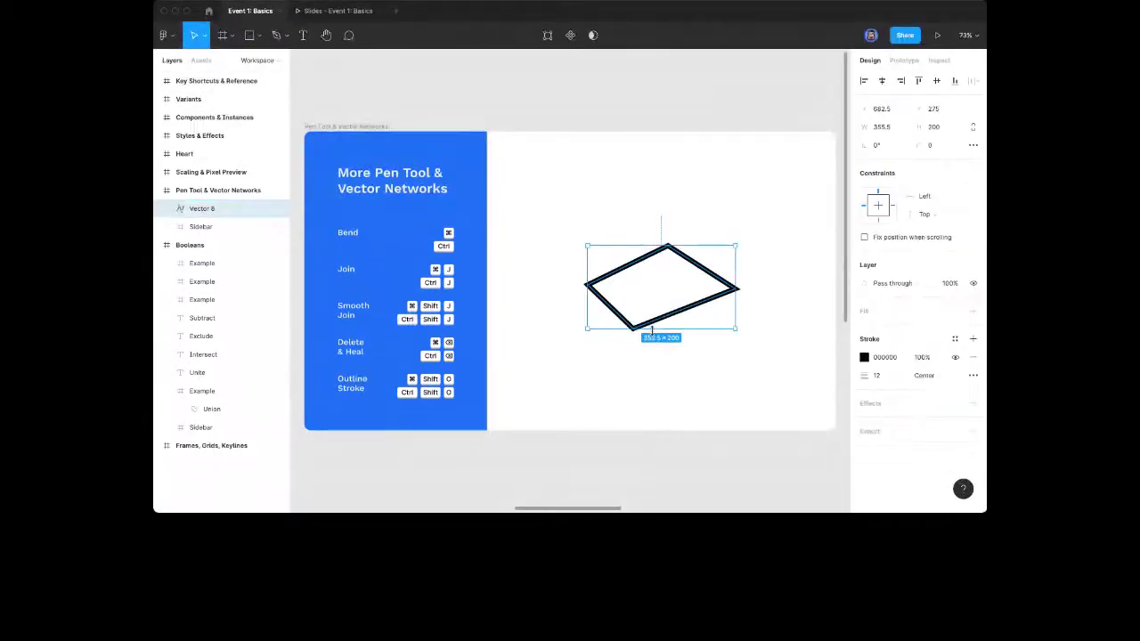
left_click(684, 354)
left_click(657, 322)
Bend the diamond's lowest anchor point into a smooth curve in vector editing, and deselect the shape
scroll(636, 342, "up", 2)
scroll(637, 341, "up", 1)
double_click(640, 323)
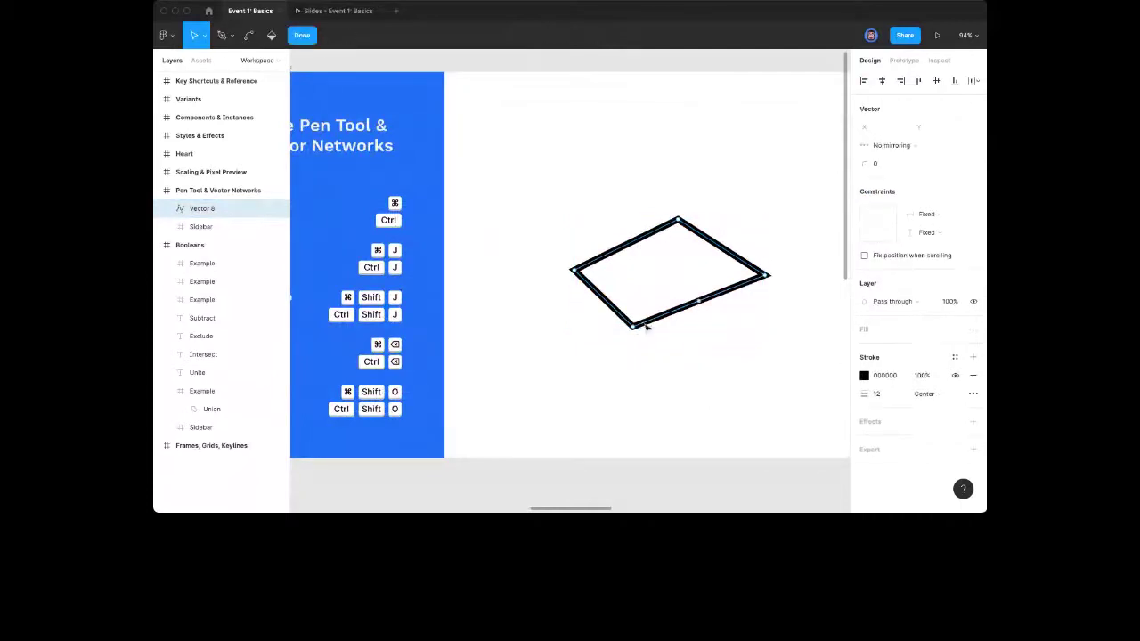
left_click(633, 327)
scroll(672, 364, "left", 5)
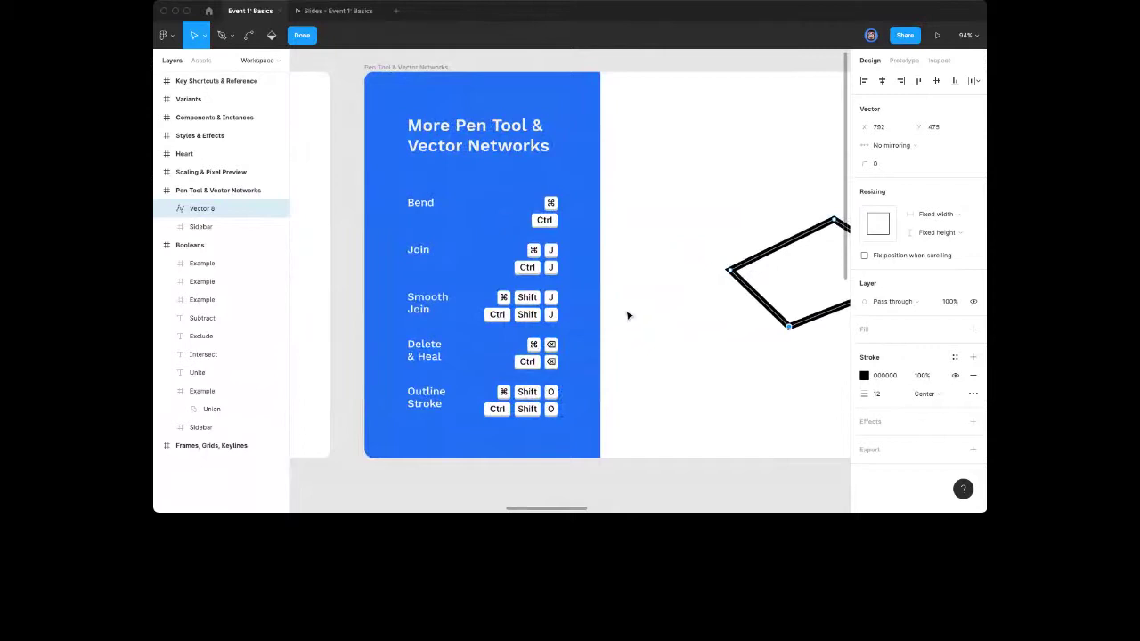
scroll(628, 316, "right", 5)
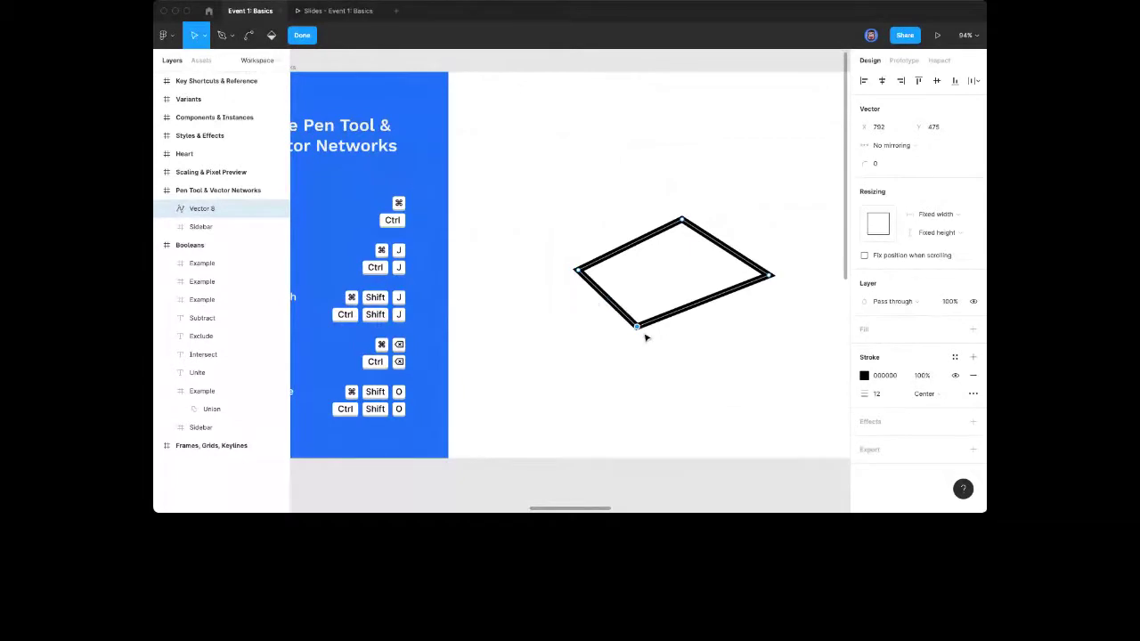
key("super")
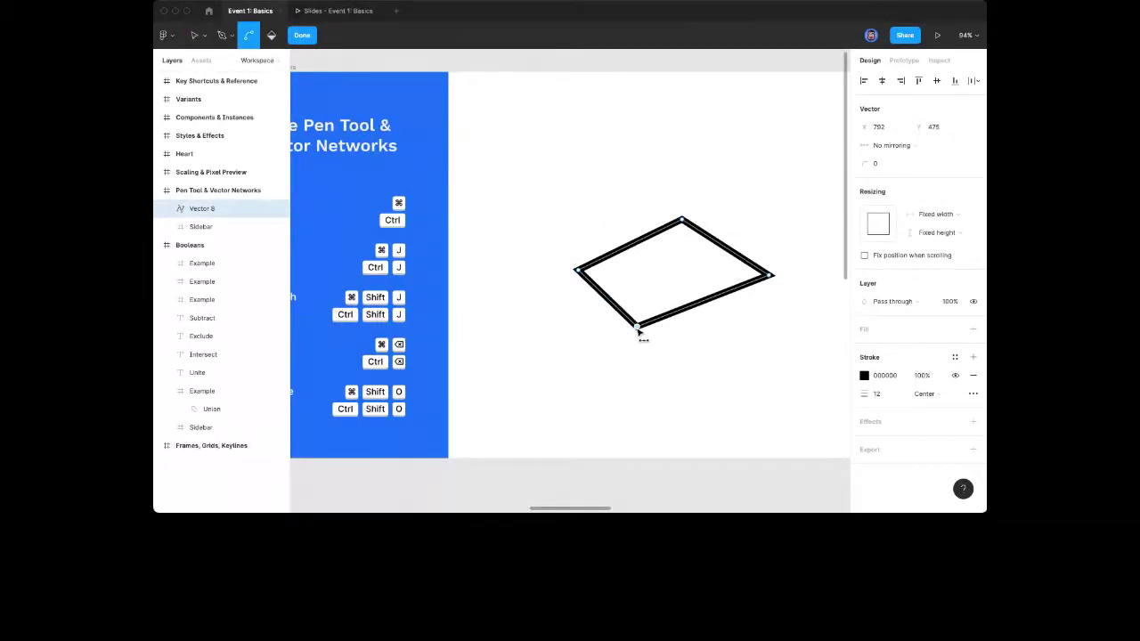
left_click_drag(638, 331, 600, 343)
scroll(651, 349, "down", 3)
key("Escape")
key("Escape")
left_click(673, 340)
left_click(685, 349)
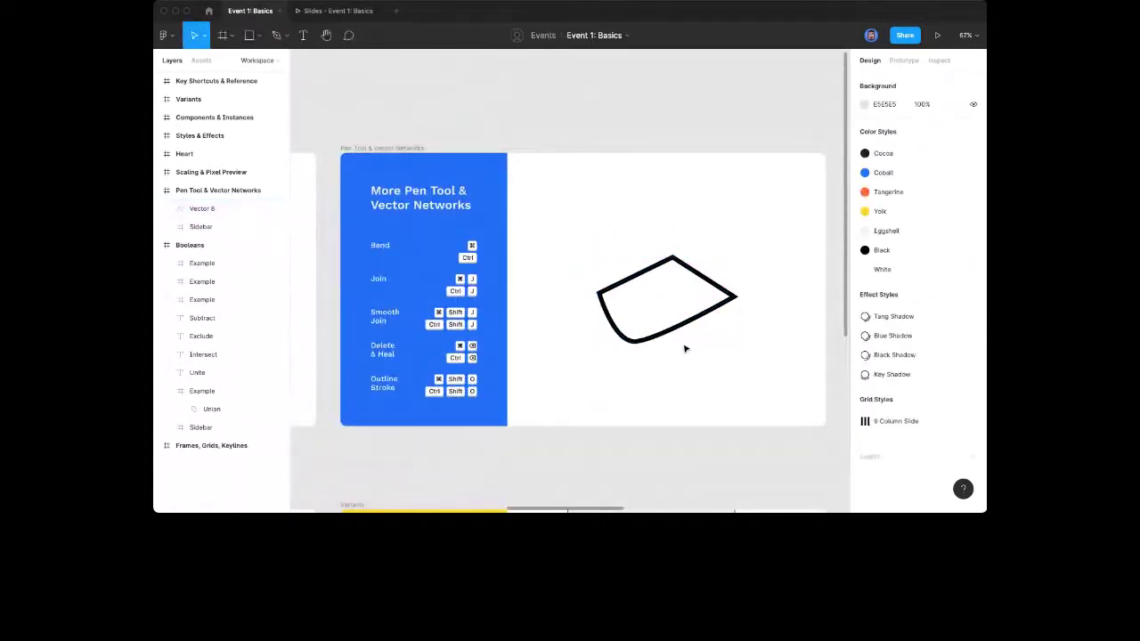
Try out a curved Pen tool path below the shape, pulling a handle from its first point, and delete it
key("p")
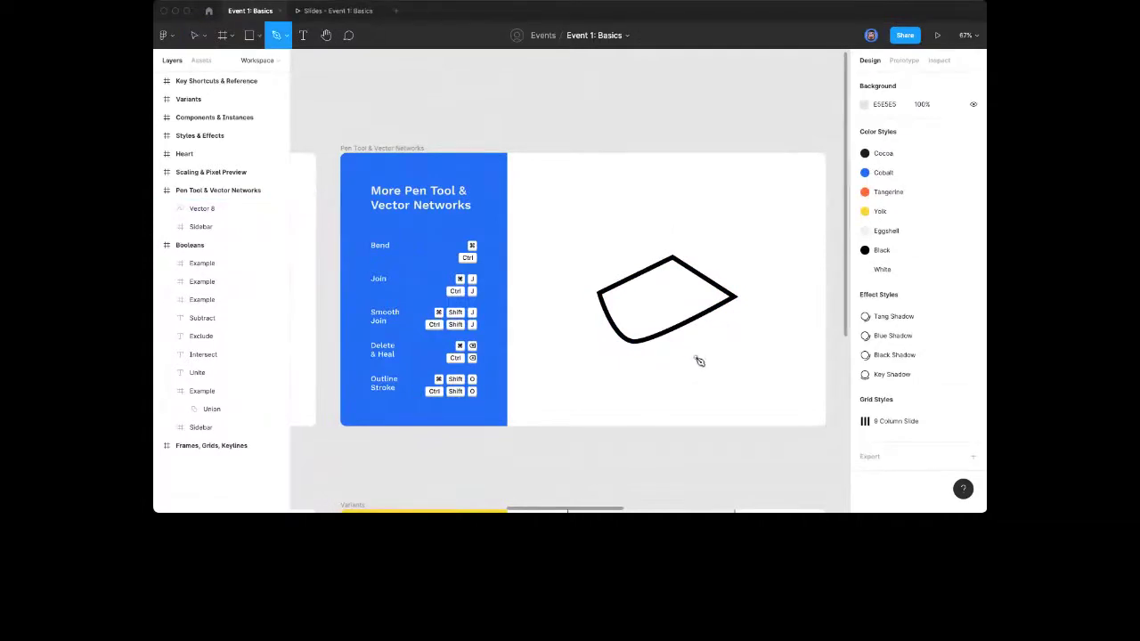
left_click(701, 360)
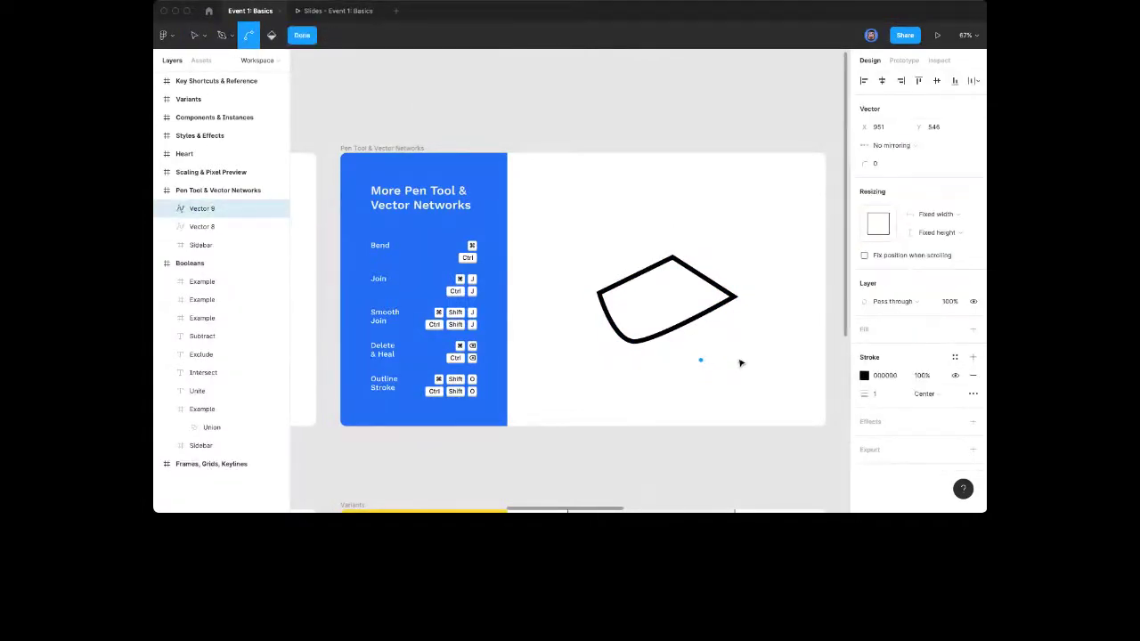
key("Escape")
key("p")
left_click_drag(692, 348, 733, 384)
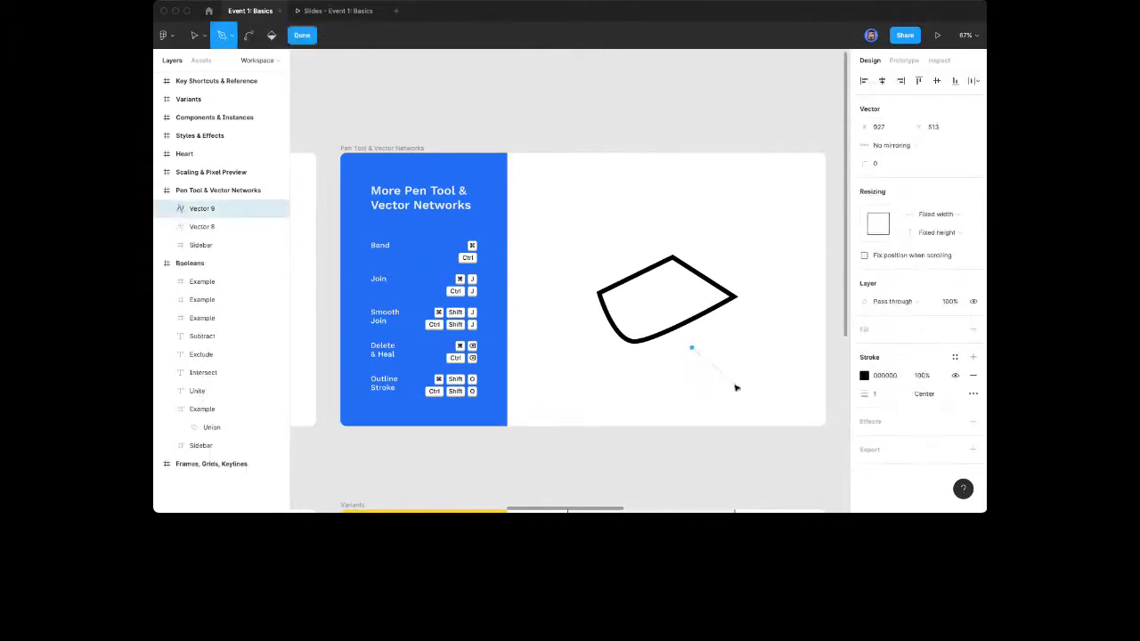
left_click(774, 331)
key("Escape")
left_click(758, 384)
left_click(743, 359)
key("Delete")
Delete the four-point shape with the curved lower corner from the slide
scroll(744, 362, "up", 3, "ctrl")
scroll(704, 353, "left", 3)
left_click(721, 321)
double_click(721, 321)
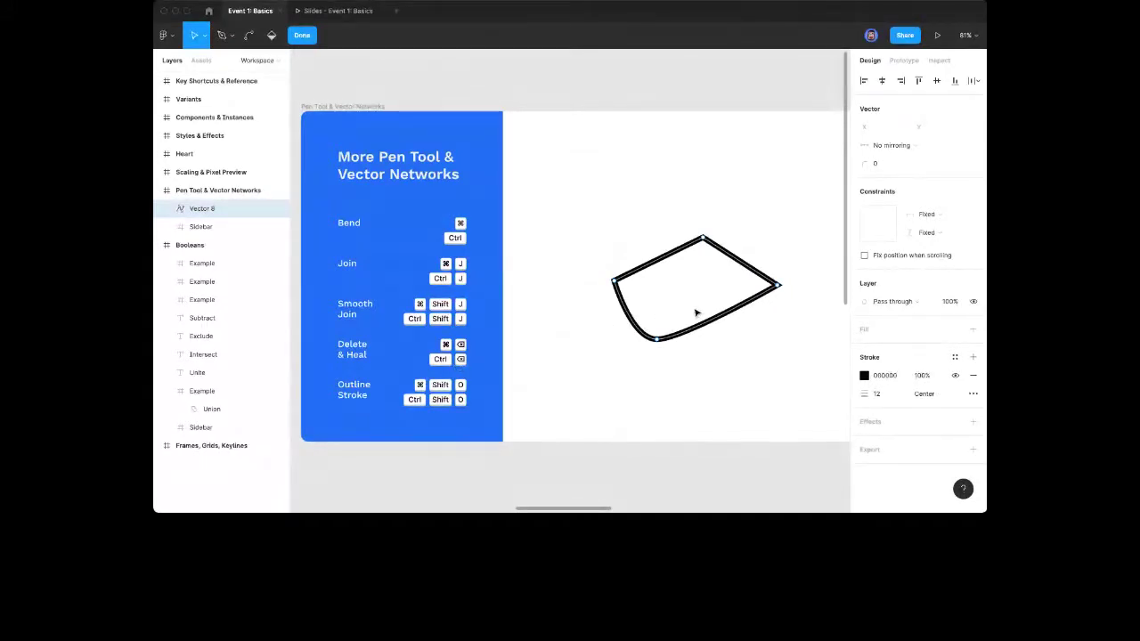
left_click(656, 229)
left_click(671, 285)
key("Delete")
Draw an open four-point path about 240.5 × 292.5 with the Pen tool in the white area and end it
key("p")
left_click(616, 227)
left_click(601, 343)
left_click(675, 360)
left_click(710, 309)
key("Return")
key("Escape")
Draw a separate open three-point, V-shaped path about 162.5 × 195 with the Pen tool, above and to the right of the first path
key("p")
left_click(753, 182)
left_click(679, 218)
left_click(747, 270)
key("Return")
key("Escape")
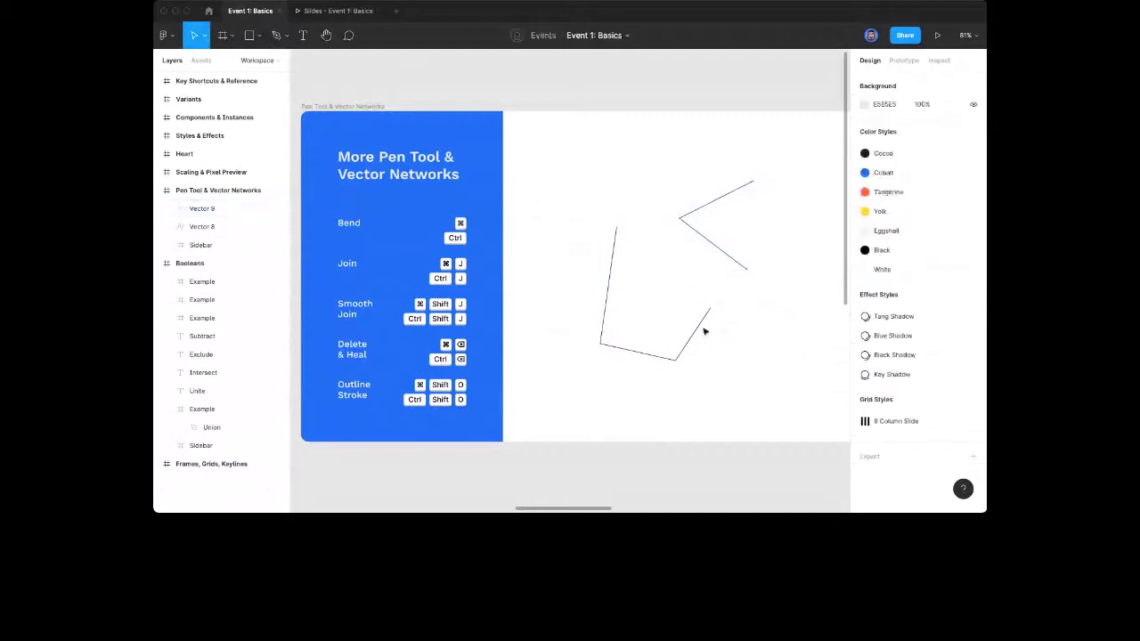
Select both open paths and flatten them into a single vector
left_click(695, 333)
left_click(735, 259)
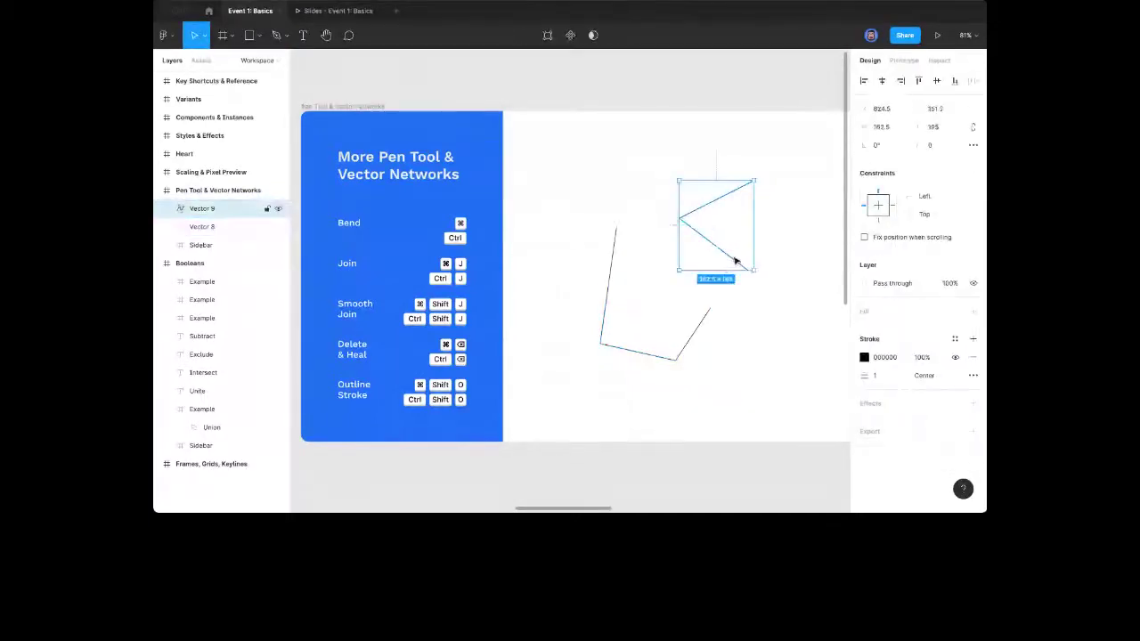
left_click(701, 322)
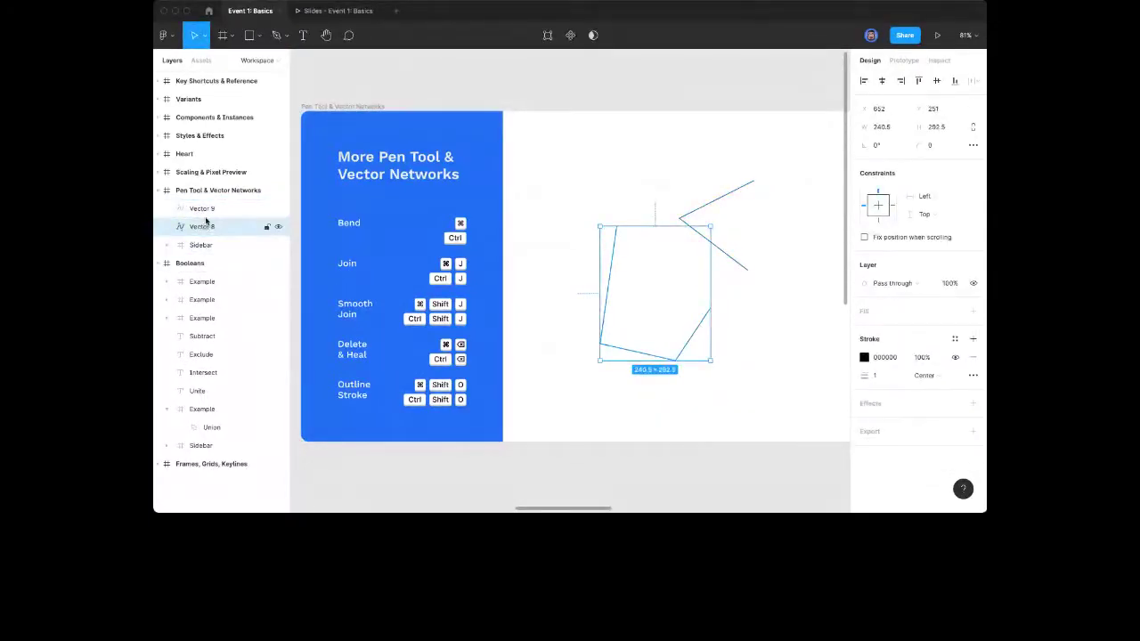
scroll(708, 357, "right", 1)
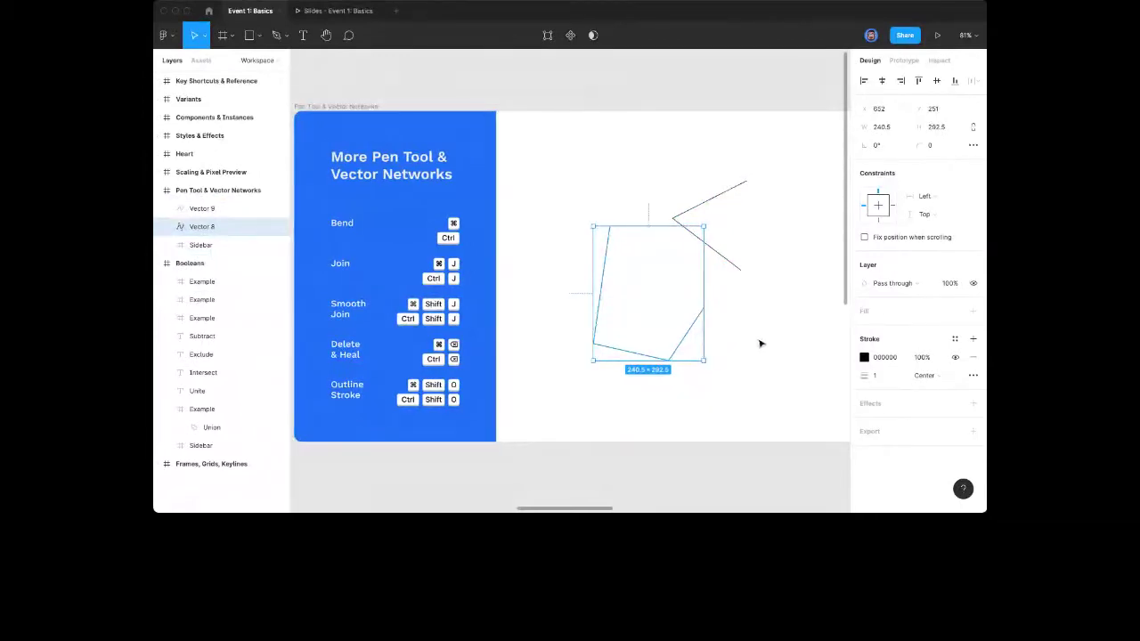
left_click(735, 323)
left_click(700, 316)
left_click_drag(773, 326, 701, 256)
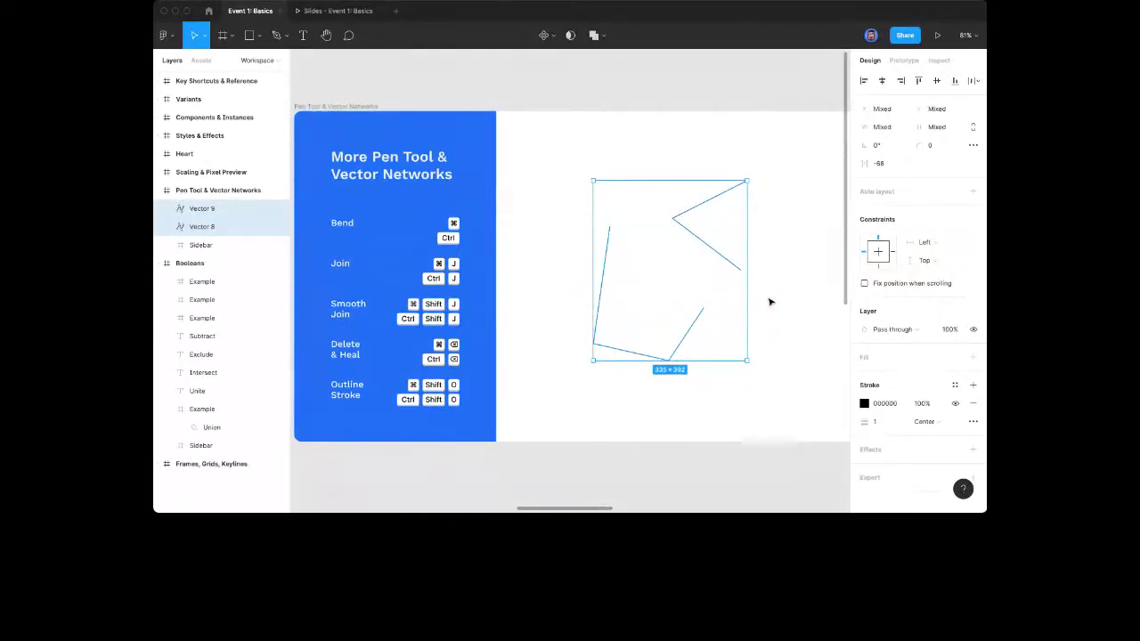
left_click(603, 36)
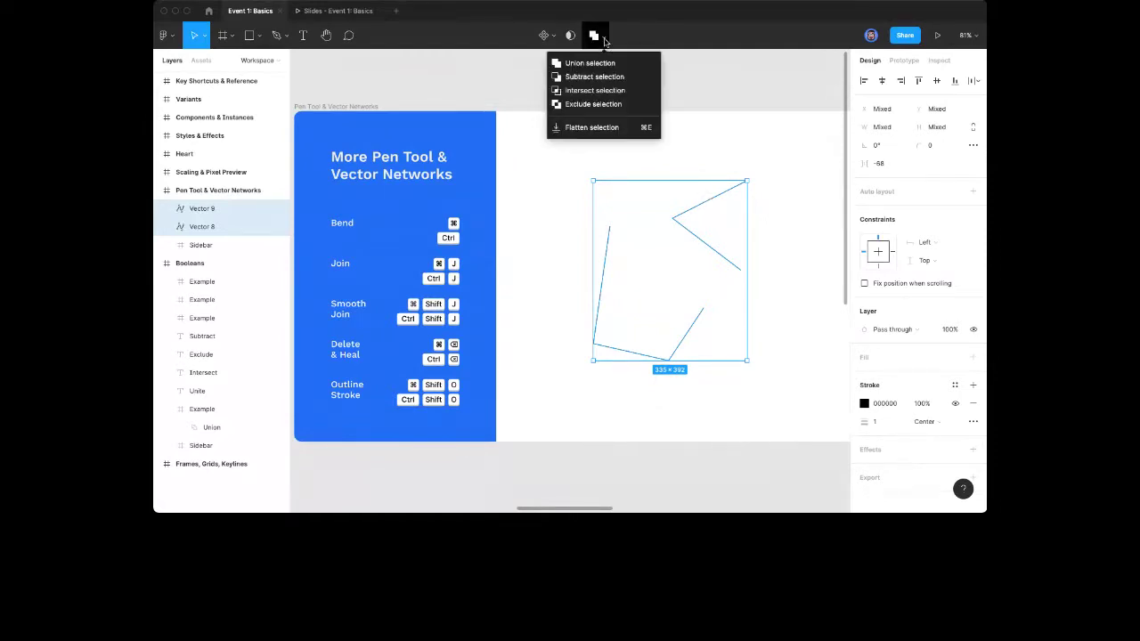
left_click(611, 132)
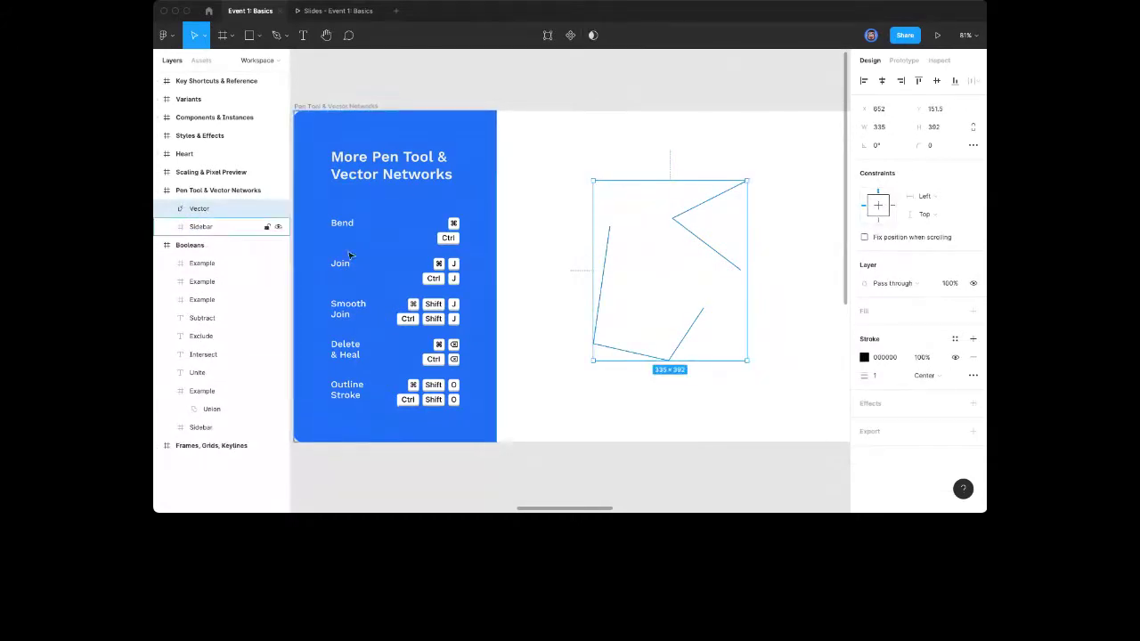
Join the two facing endpoints on the right side of the flattened vector and leave vector editing
double_click(721, 312)
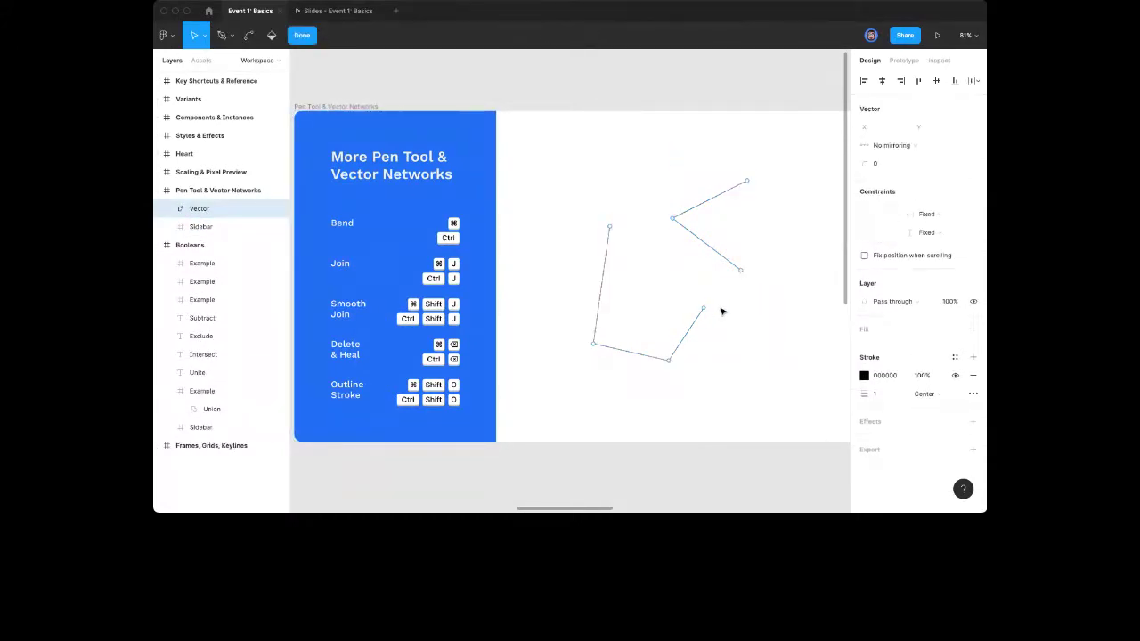
left_click_drag(722, 327, 729, 254)
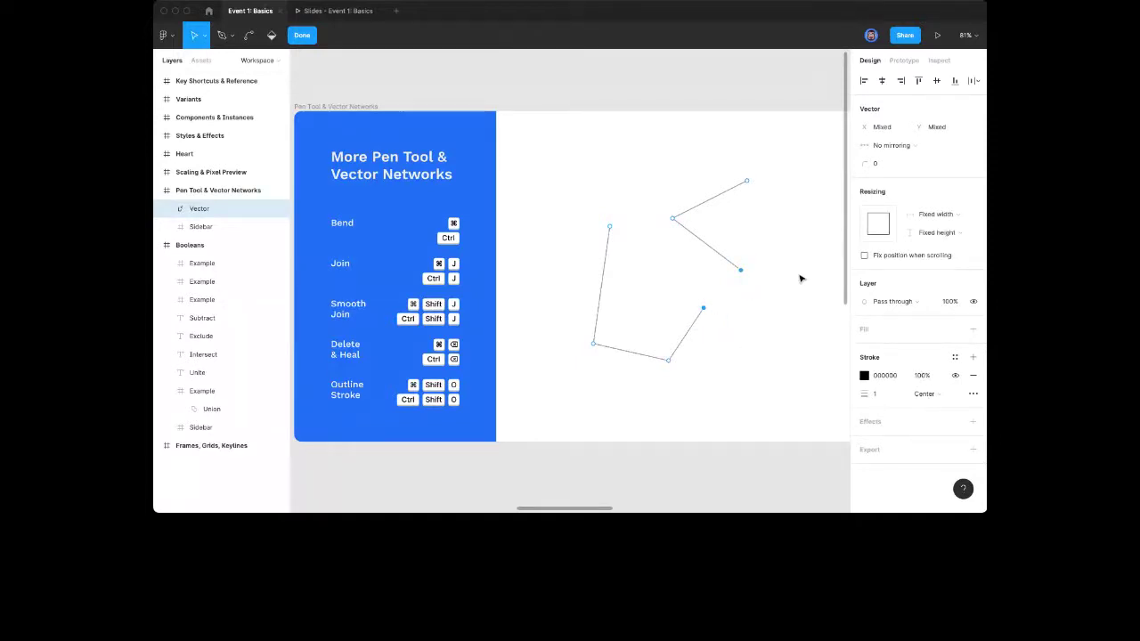
key("super+j")
key("Escape")
key("Escape")
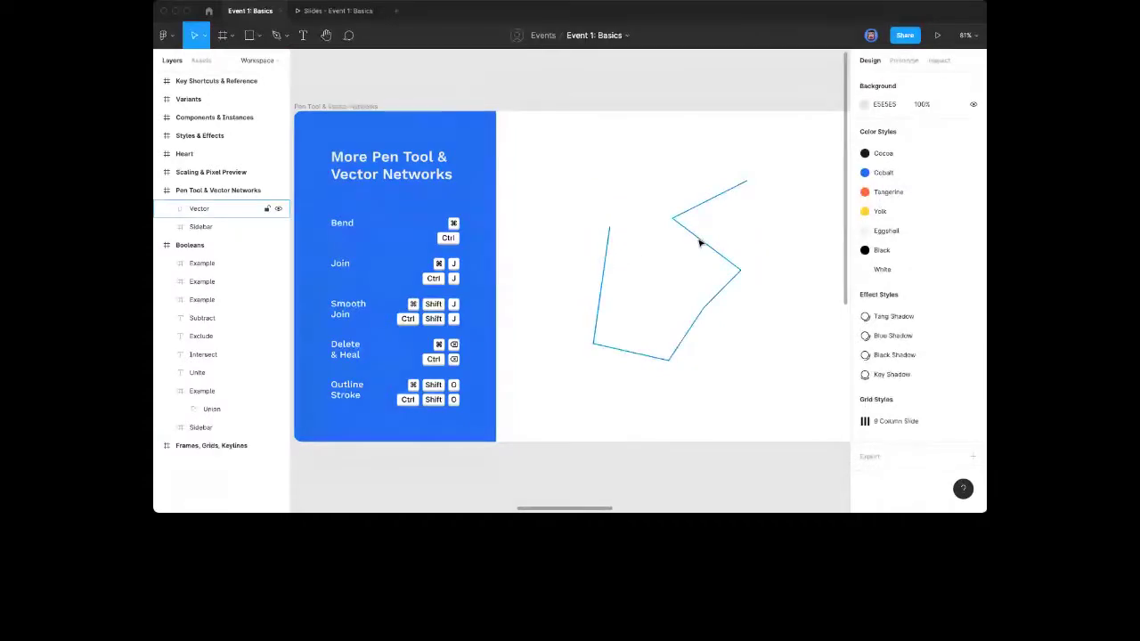
Bend the corner anchor of the joined vector's upper V into a smooth curve and move that anchor slightly upward
double_click(700, 242)
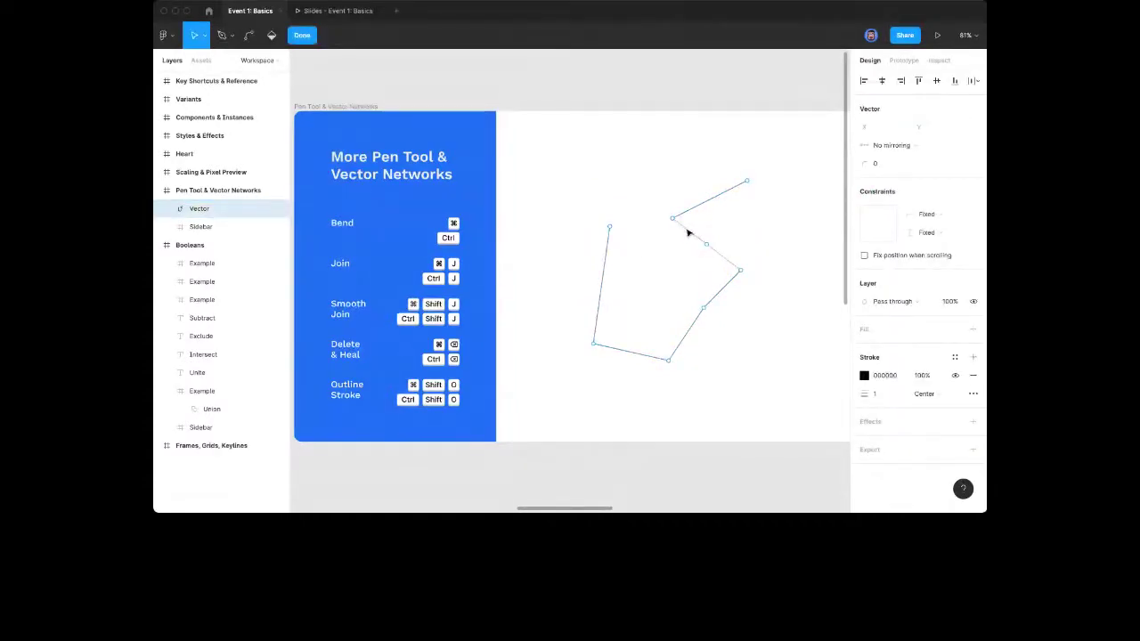
key("ctrl")
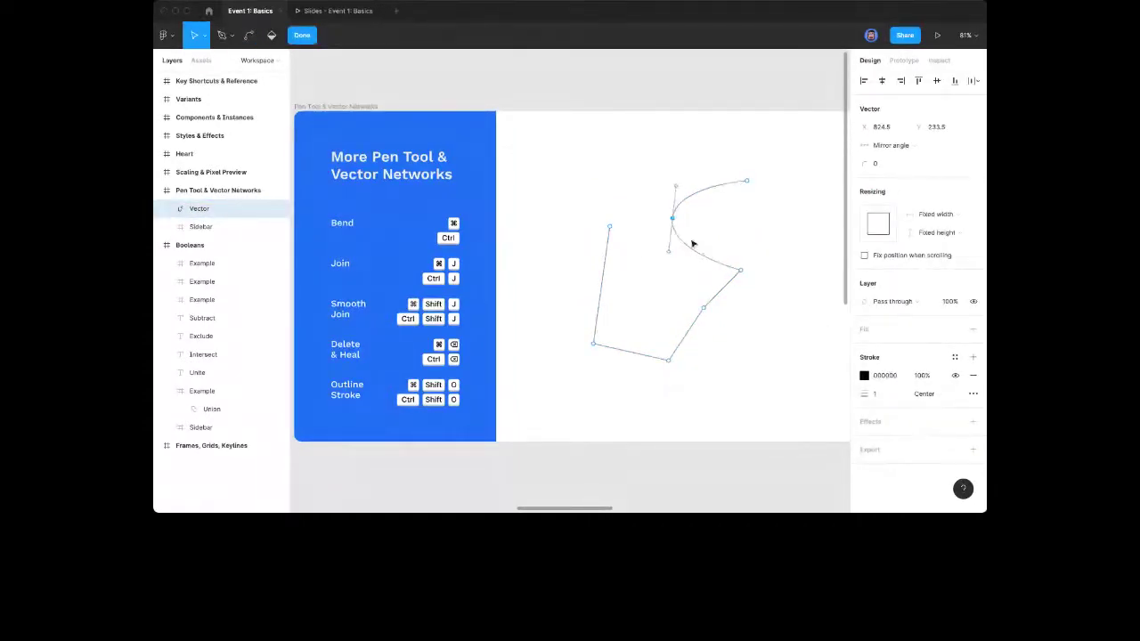
left_click_drag(674, 222, 680, 174)
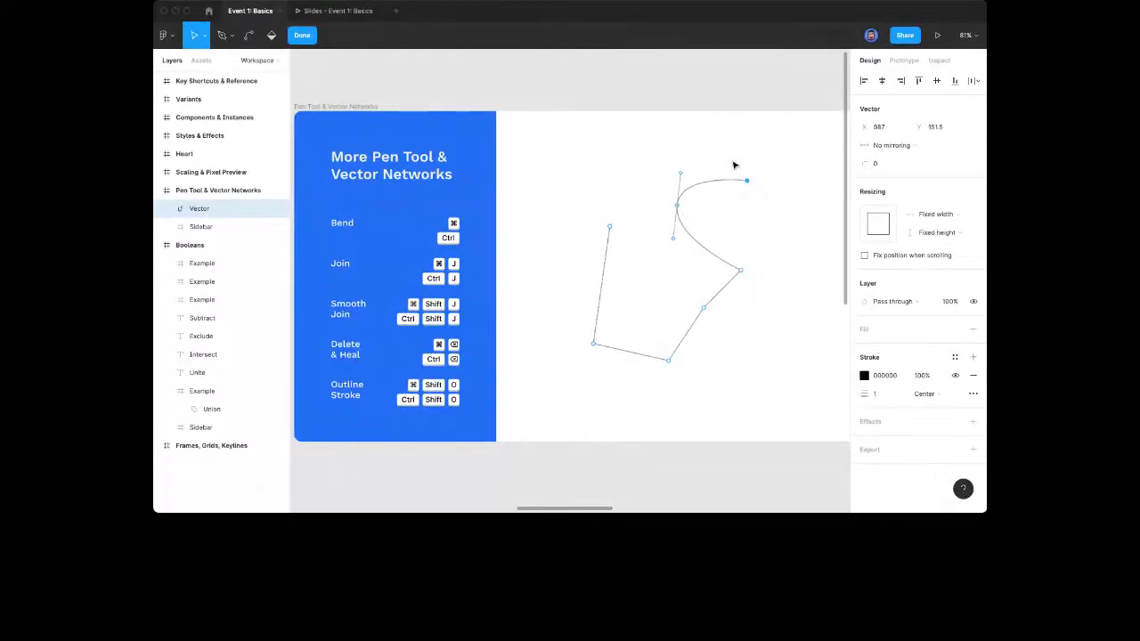
Delete the vector's upper-right end anchor and move the open left endpoint slightly down
key("BackSpace")
left_click_drag(610, 228, 607, 251)
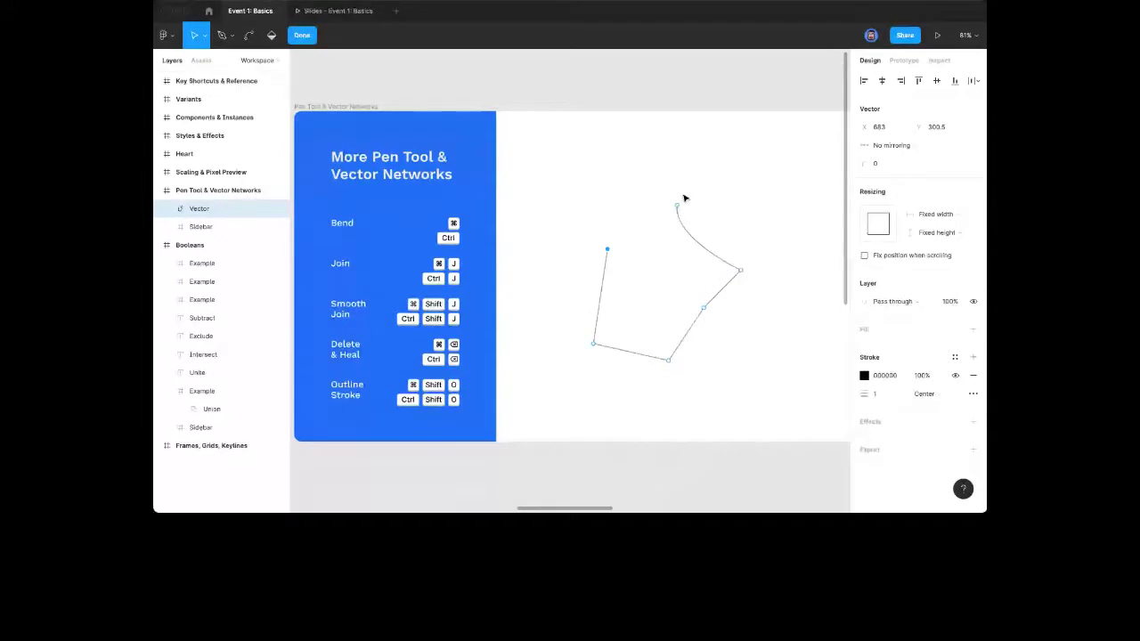
left_click(645, 237)
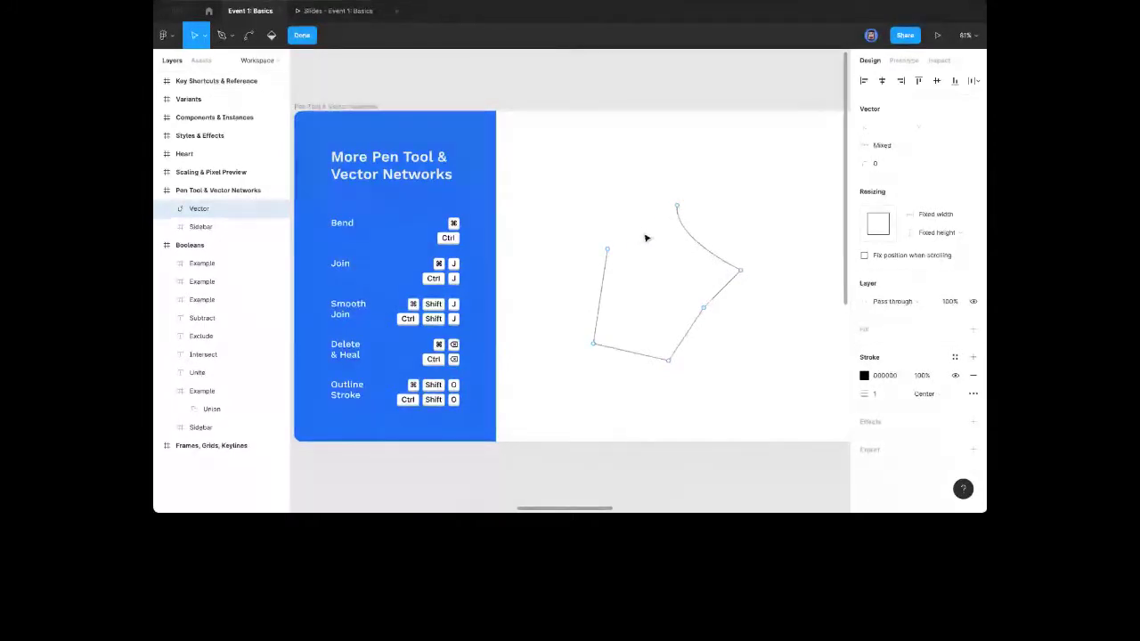
Move the curved upper endpoint slightly right and up, level its curve handle horizontally, and leave vector editing
left_click(678, 207)
left_click_drag(675, 238, 688, 206)
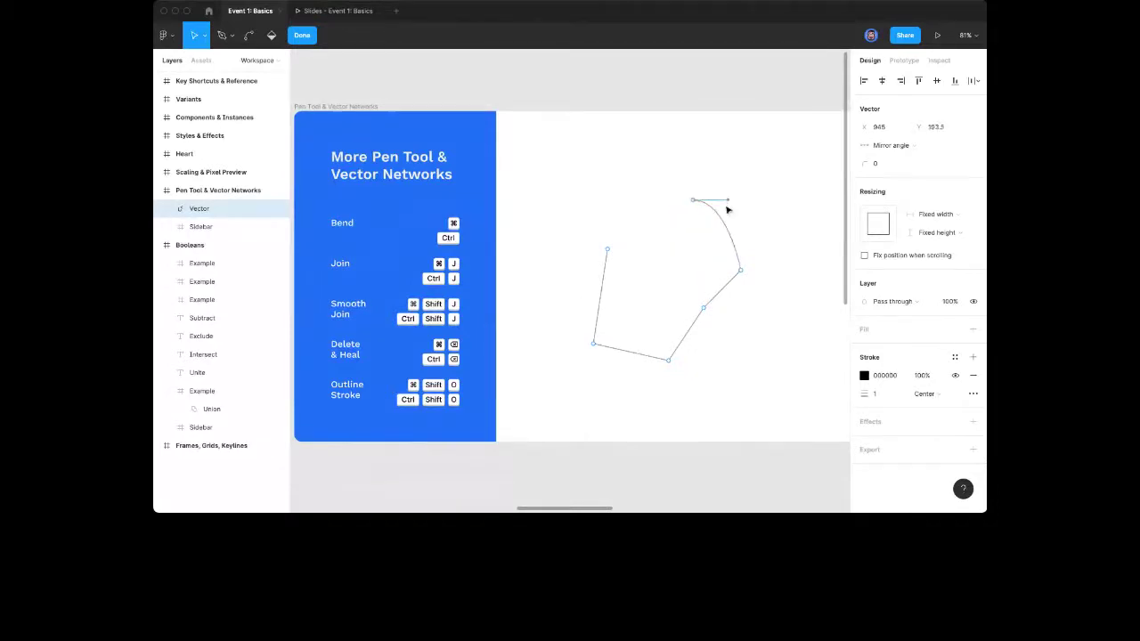
key("Escape")
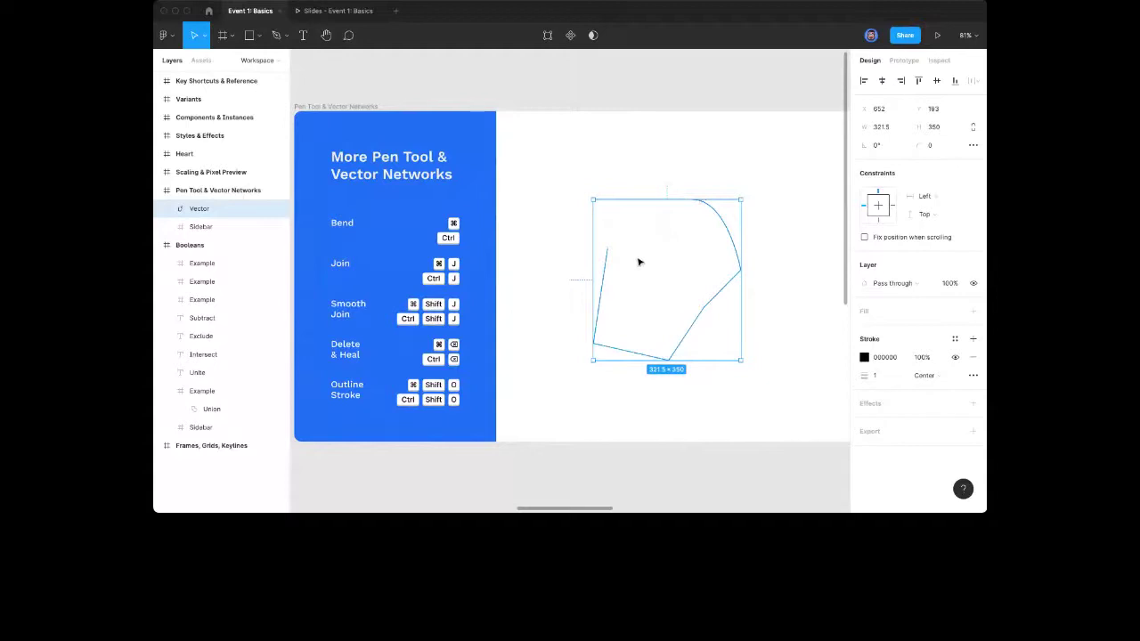
Smooth-join the two open endpoints at the top of the vector, undoing and redoing the join to compare
key("Return")
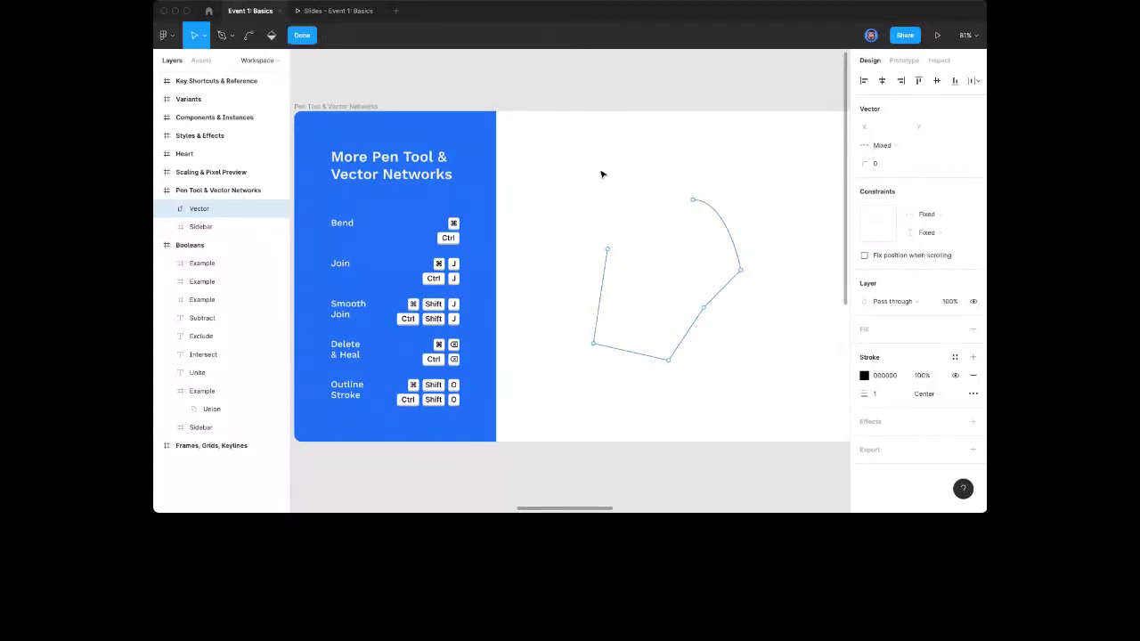
left_click_drag(597, 161, 708, 275)
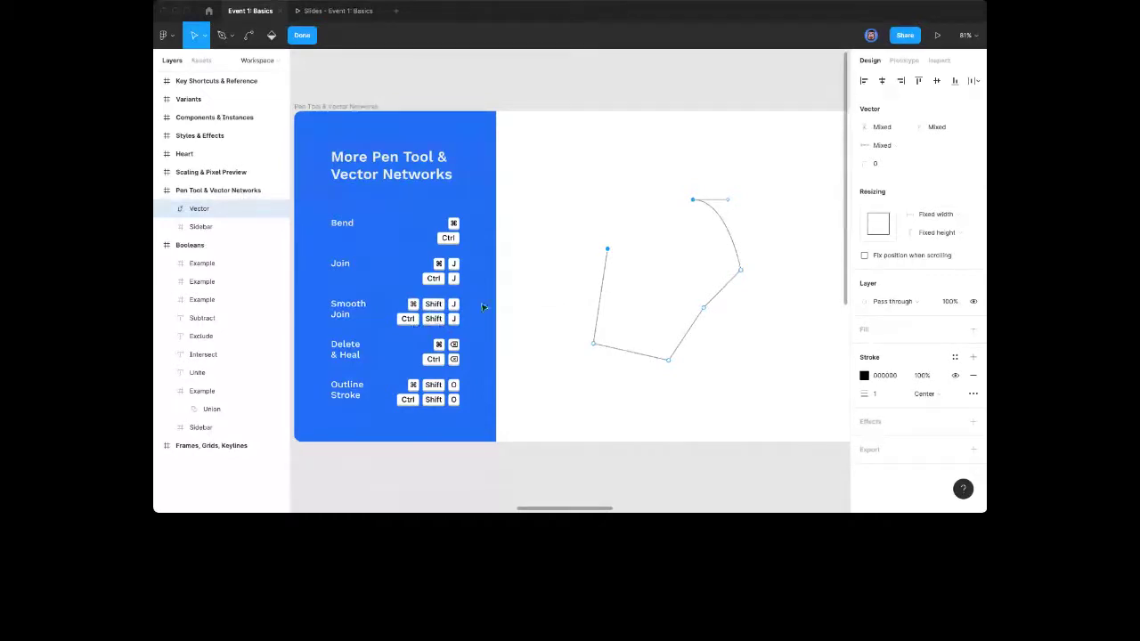
key("super+j")
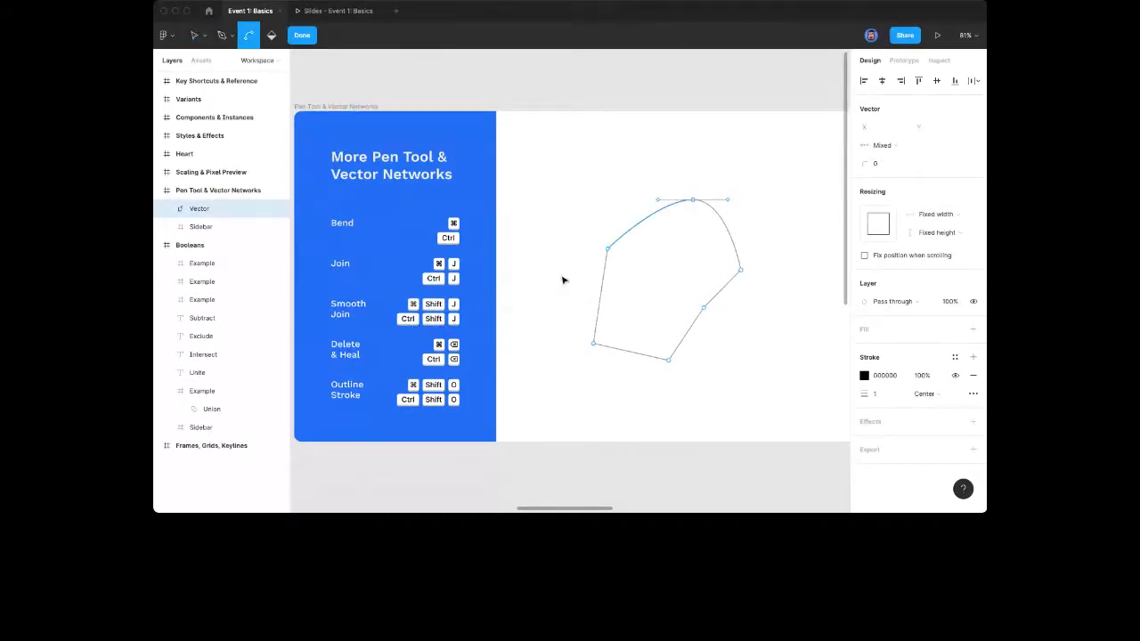
key("super+z")
key("super+shift+z")
key("super+z")
key("super+shift+z")
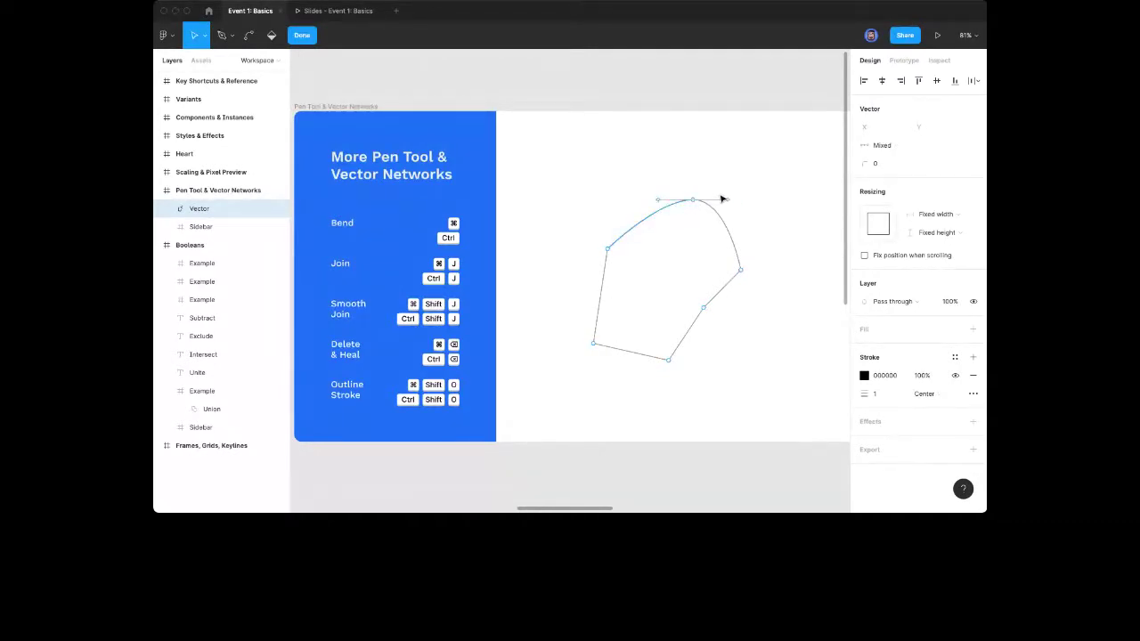
Add an anchor with the Pen tool midway along the vector's upper-right curve and leave vector editing
left_click(689, 207)
left_click(660, 282)
left_click(666, 252)
double_click(693, 203)
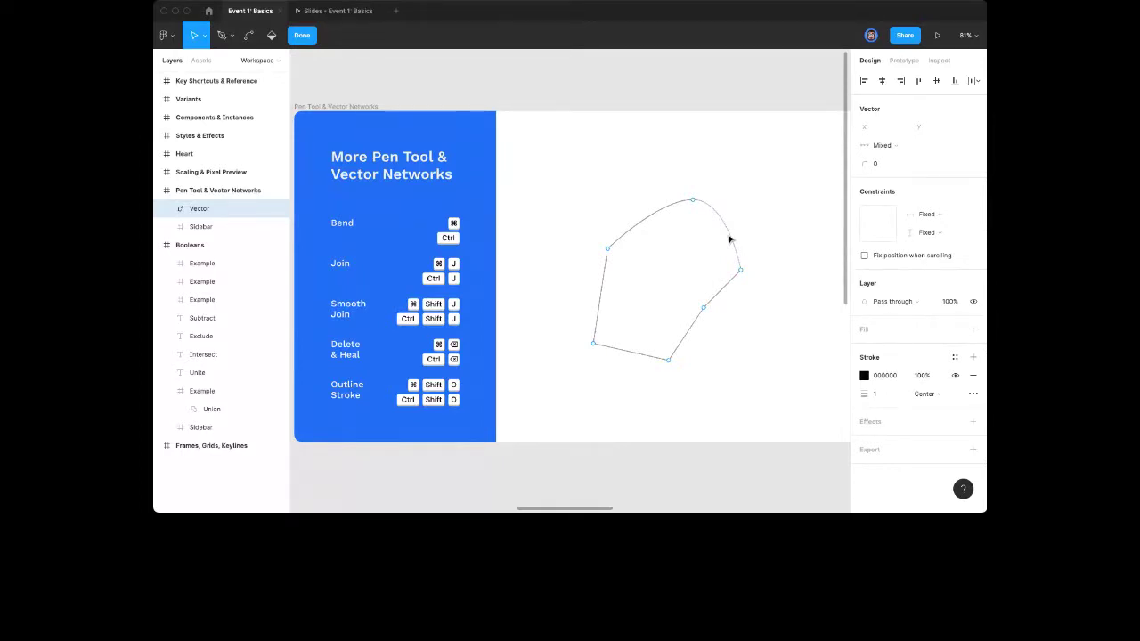
key("p")
left_click(729, 234)
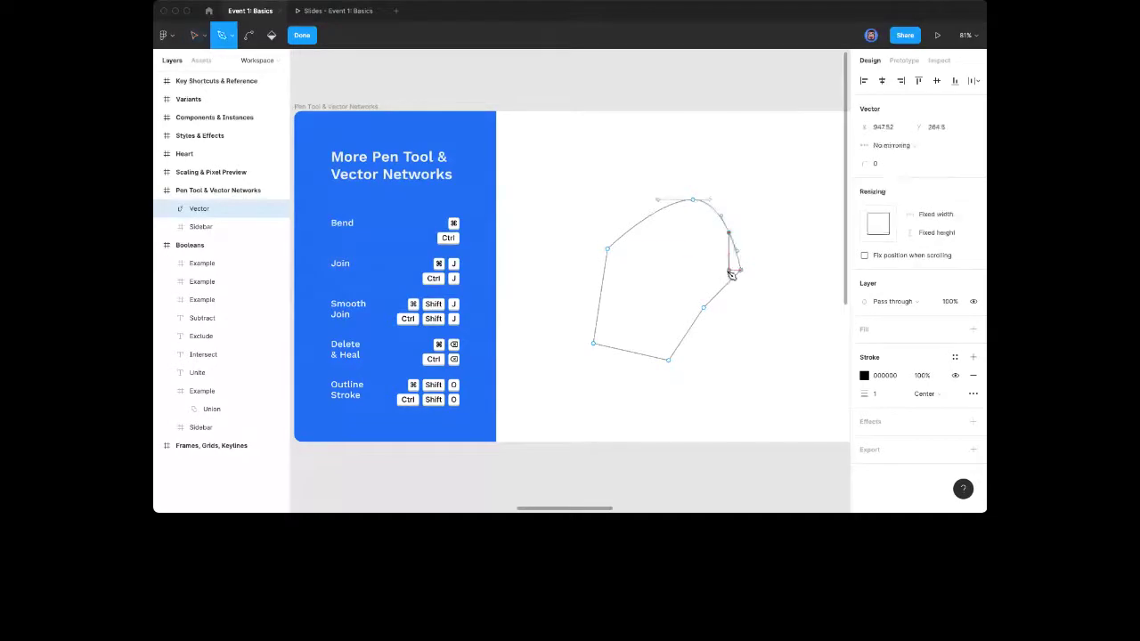
key("Escape")
key("Escape")
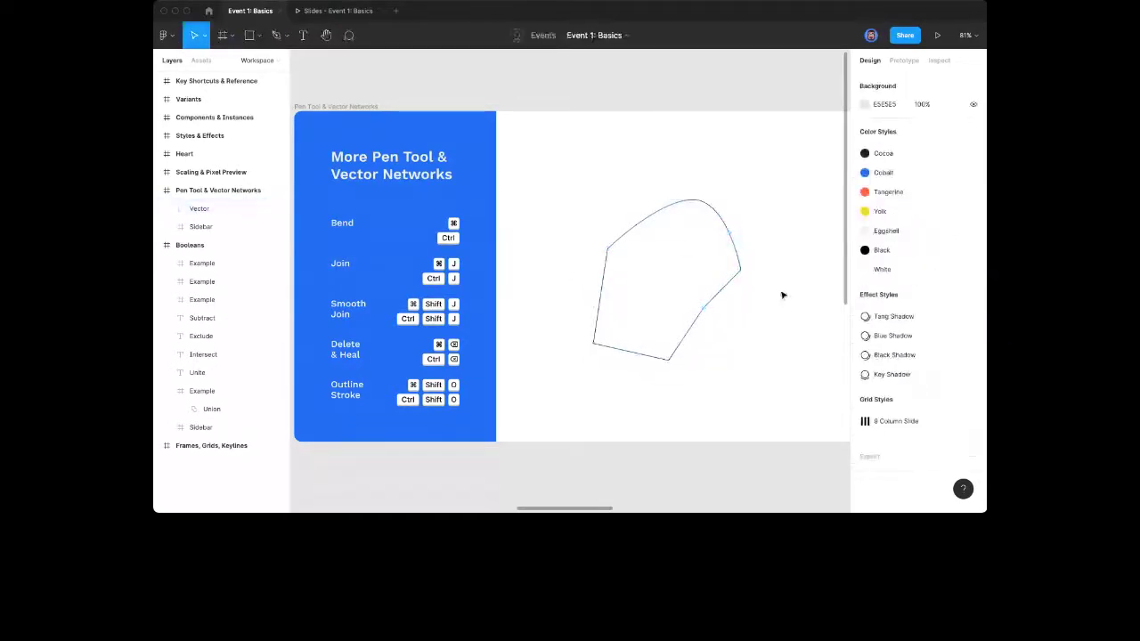
Reopen the vector for editing and add an anchor at the middle of its short diagonal right-hand segment
left_click(729, 282)
key("Return")
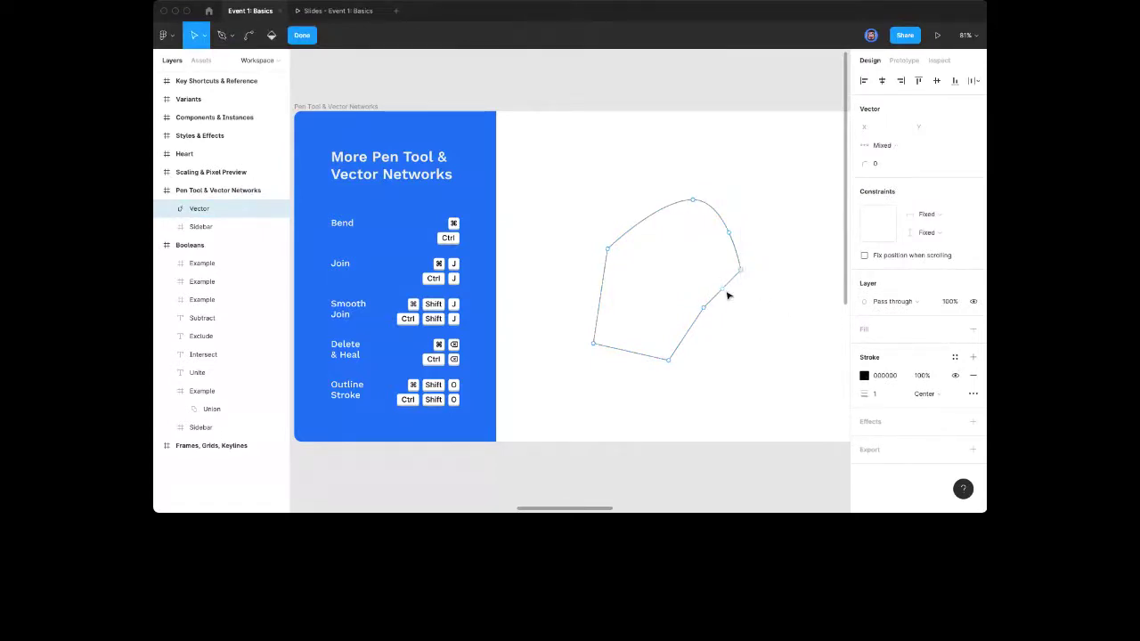
left_click(721, 291)
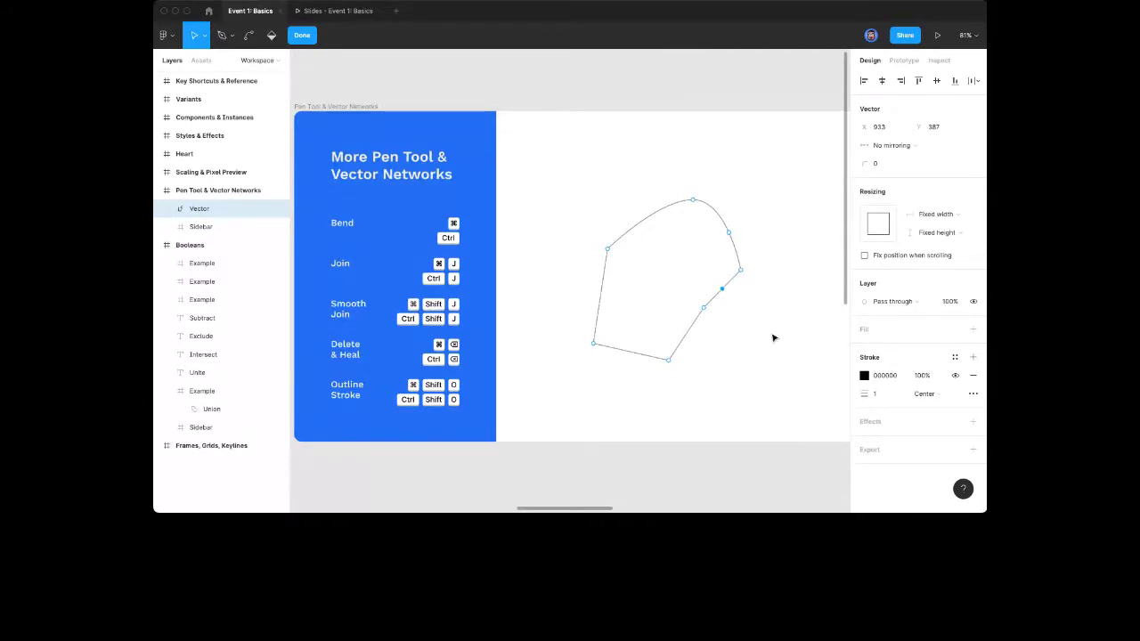
Delete and heal the anchor in the middle of the short diagonal segment, and leave vector editing
left_click(763, 323)
left_click(723, 289)
key("super")
key("super+BackSpace")
key("super")
key("super")
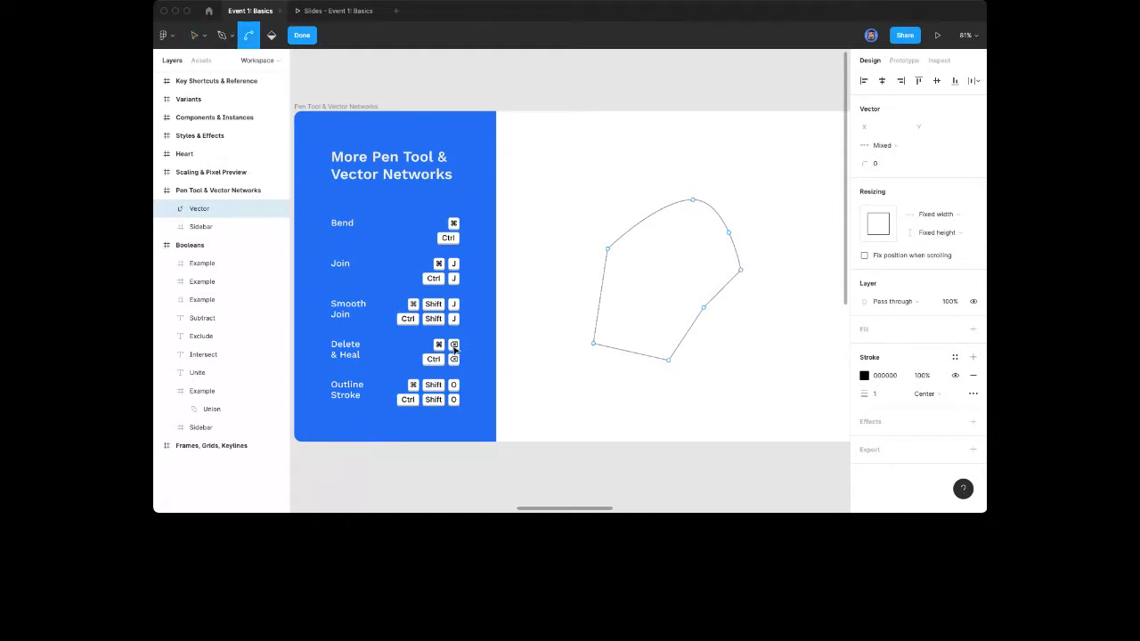
key("Escape")
key("Escape")
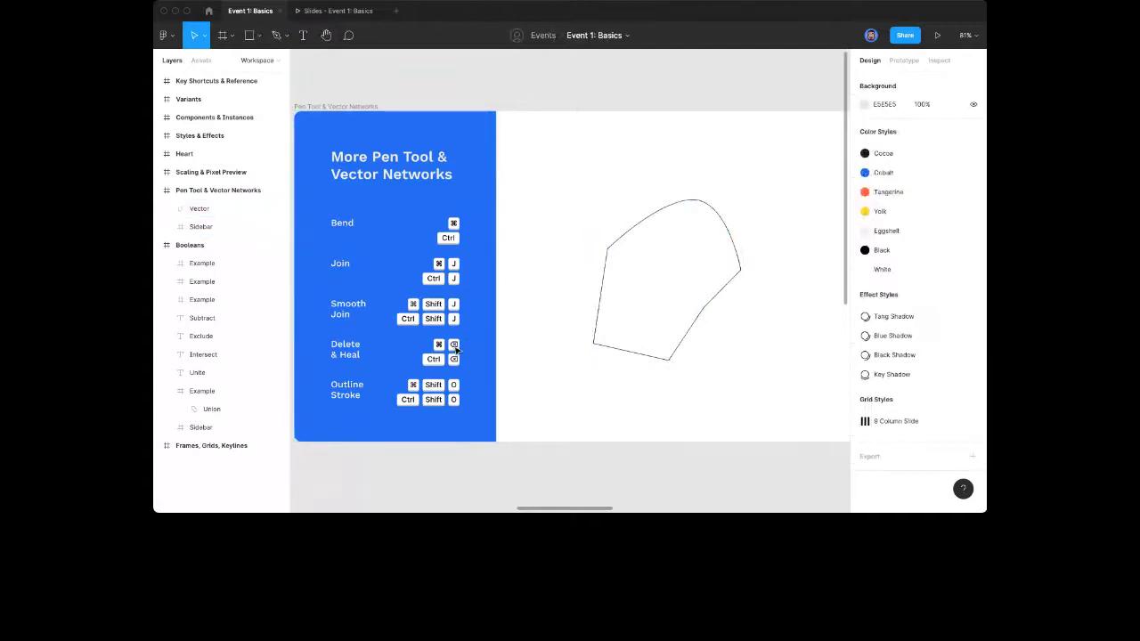
Change the ⌘ key in the sidebar's Delete & Heal shortcut to the ^ key type
left_click(444, 353, "super")
key("Escape")
left_click(929, 206)
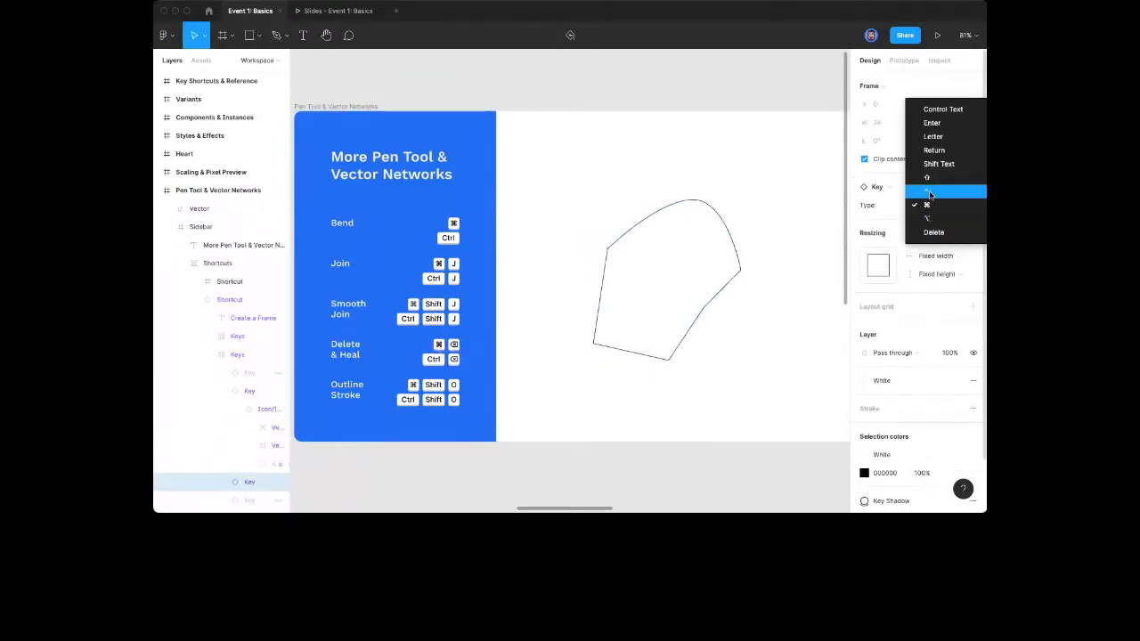
left_click(929, 193)
left_click(545, 359)
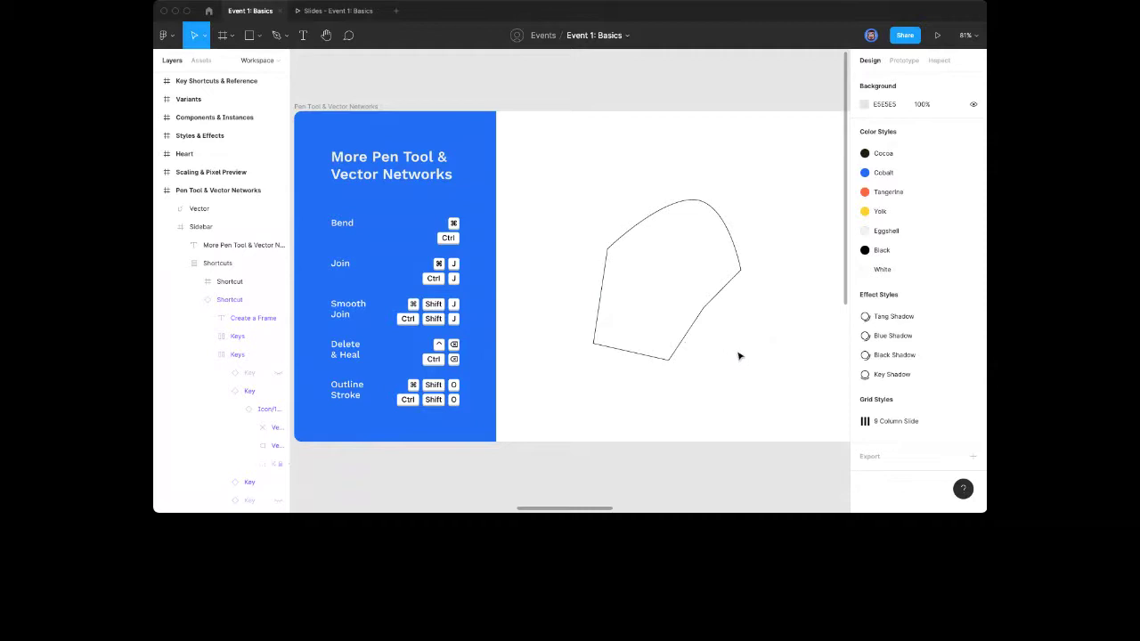
Increase the closed vector's stroke weight to 16
left_click(684, 342)
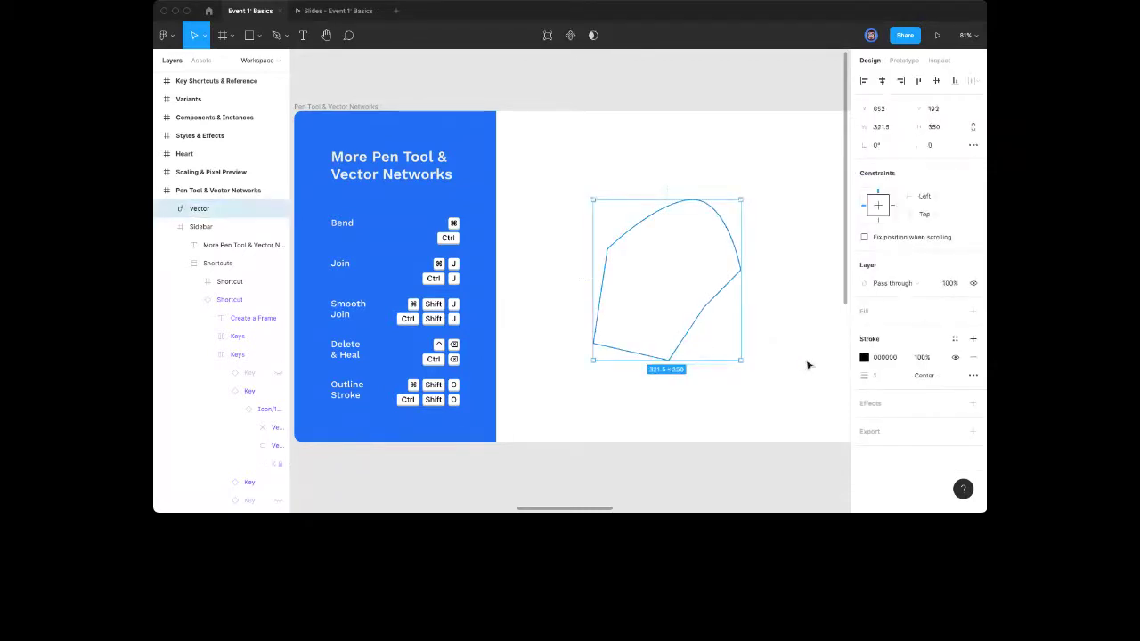
left_click_drag(863, 375, 867, 375)
left_click(775, 386)
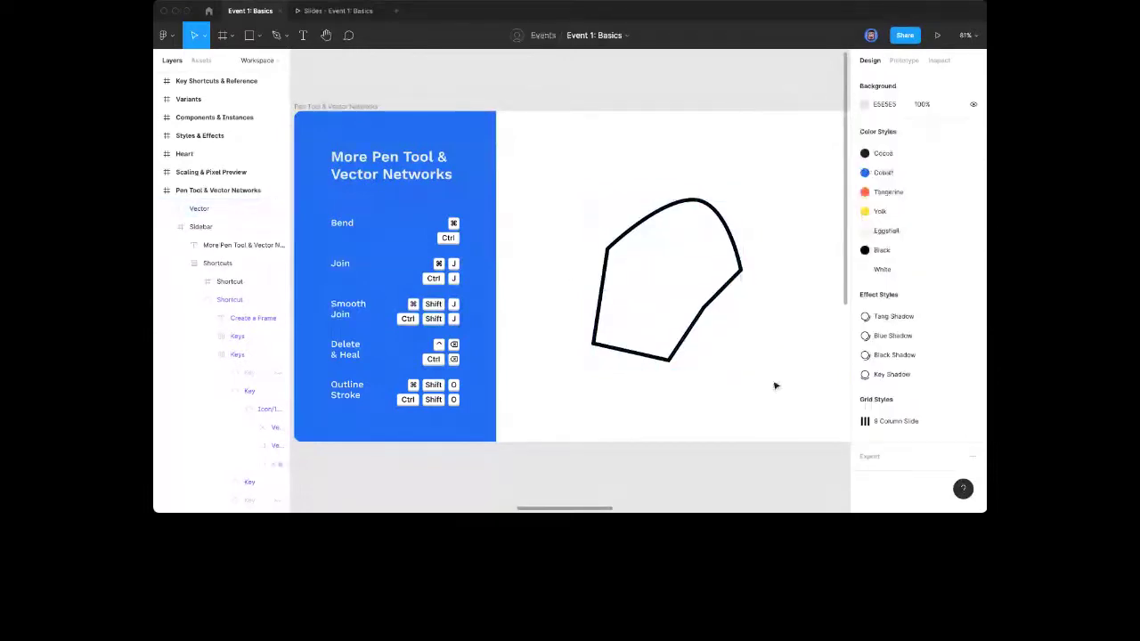
left_click(728, 288)
left_click(869, 377)
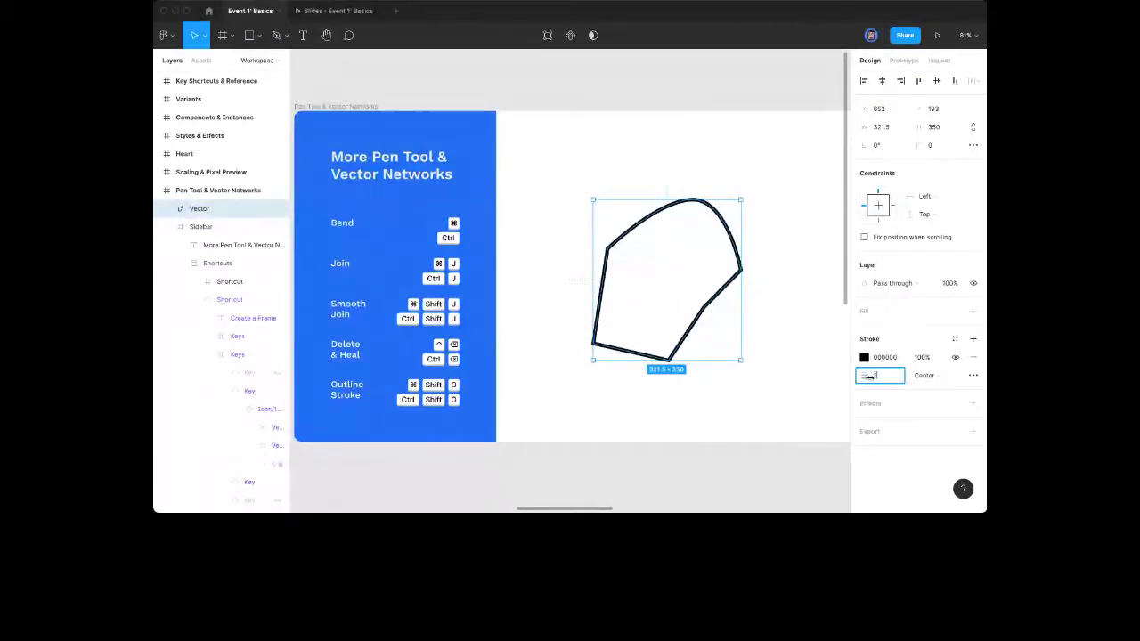
type("2")
key("Return")
left_click(876, 380)
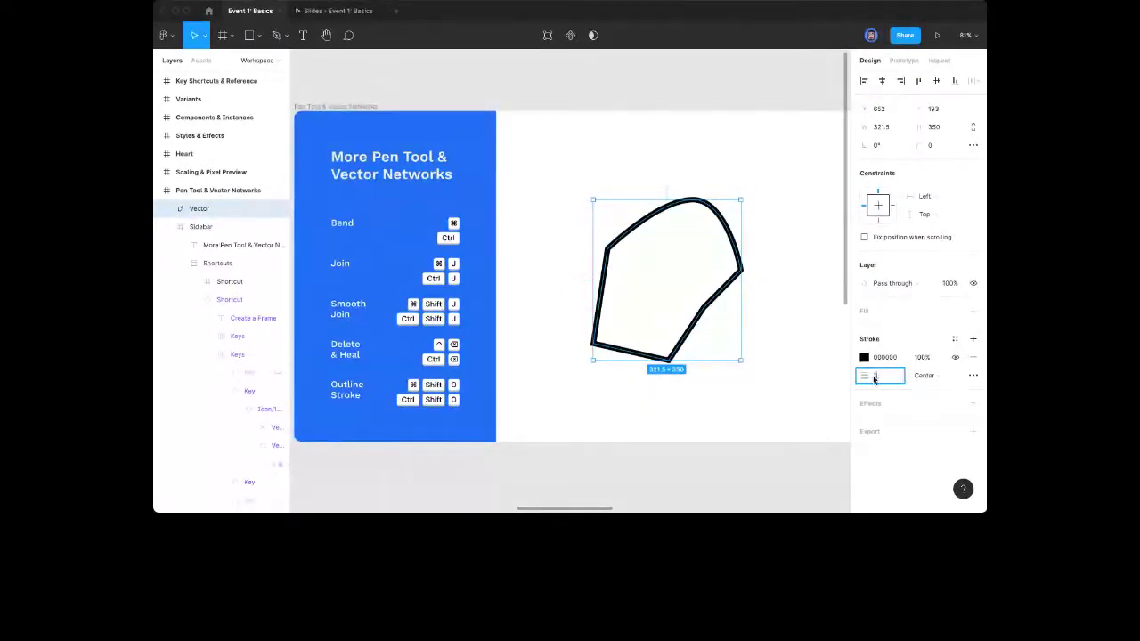
type("4")
key("Return")
left_click(781, 366)
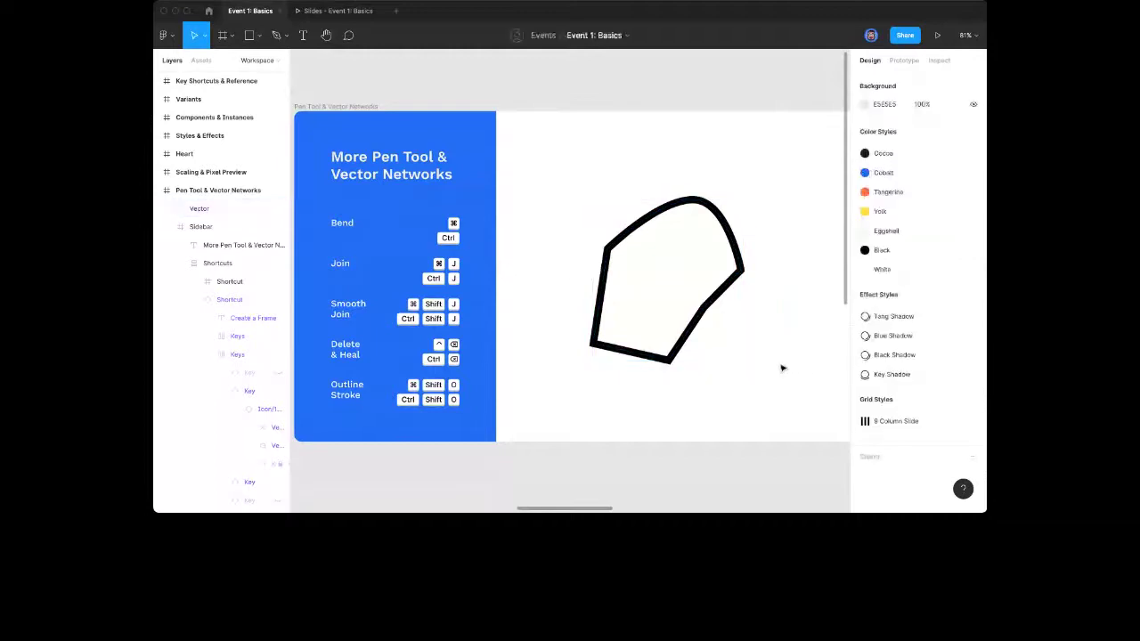
Select the thick closed vector and convert its stroke to outlined shapes
left_click(696, 330)
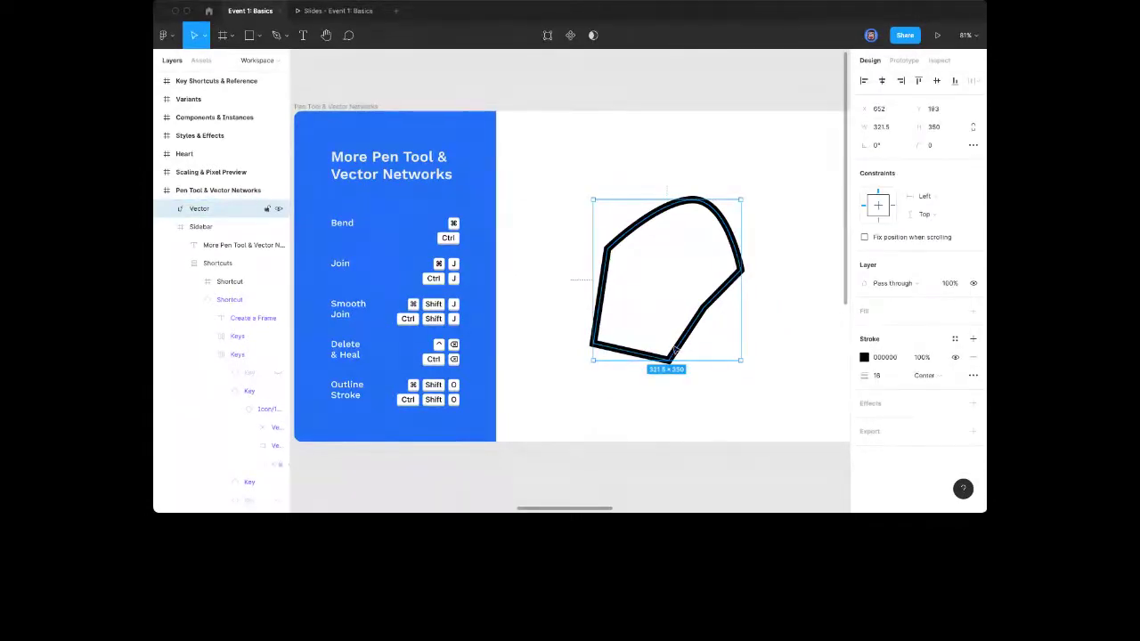
double_click(704, 313)
mouse_move(704, 313)
left_mouse_down()
mouse_move(738, 344)
mouse_move(715, 298)
mouse_move(703, 316)
left_mouse_up()
left_click(732, 346)
left_click(703, 321)
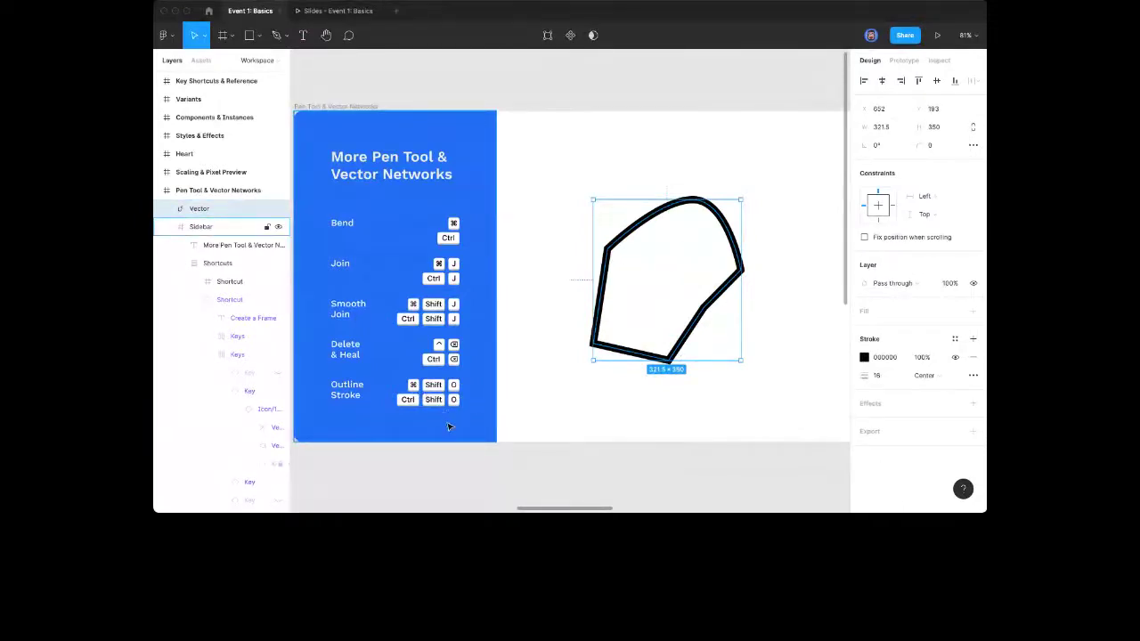
key("super+alt+o")
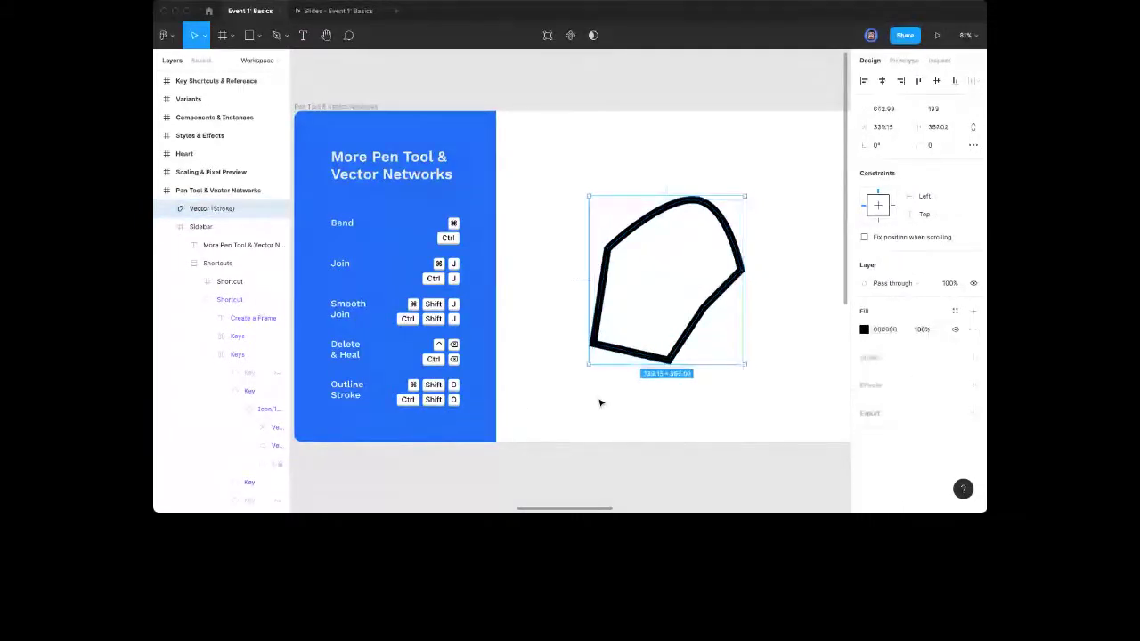
Show outlines on the canvas and examine the inner and outer paths of the outlined stroke
key("super+y")
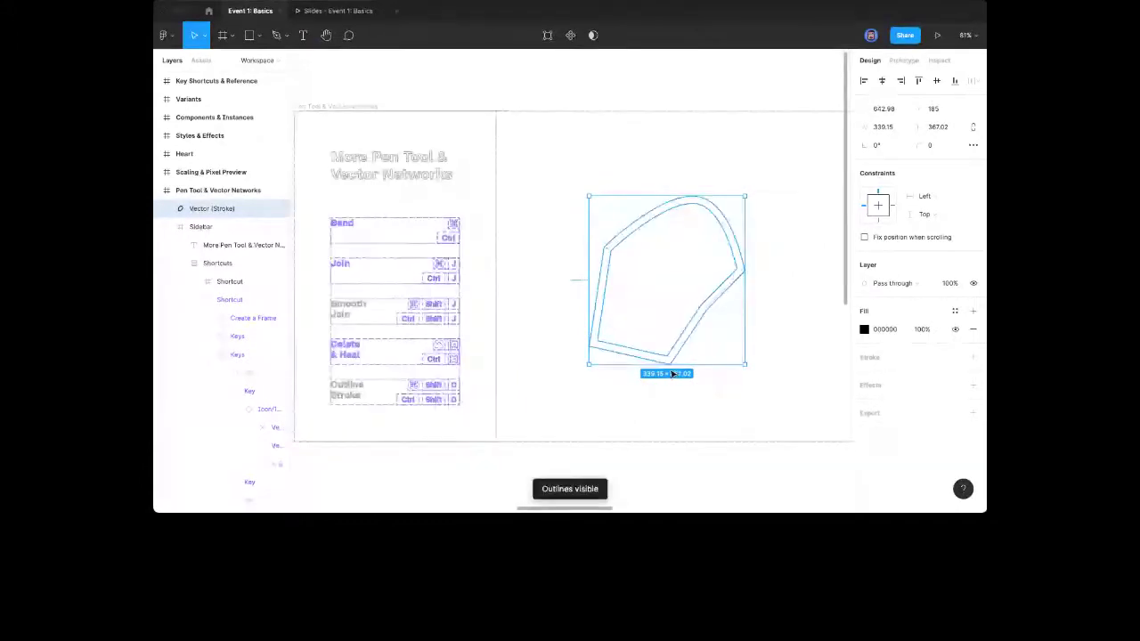
left_click(715, 394)
scroll(707, 348, "up", 5)
left_click(751, 247)
scroll(757, 236, "down", 5)
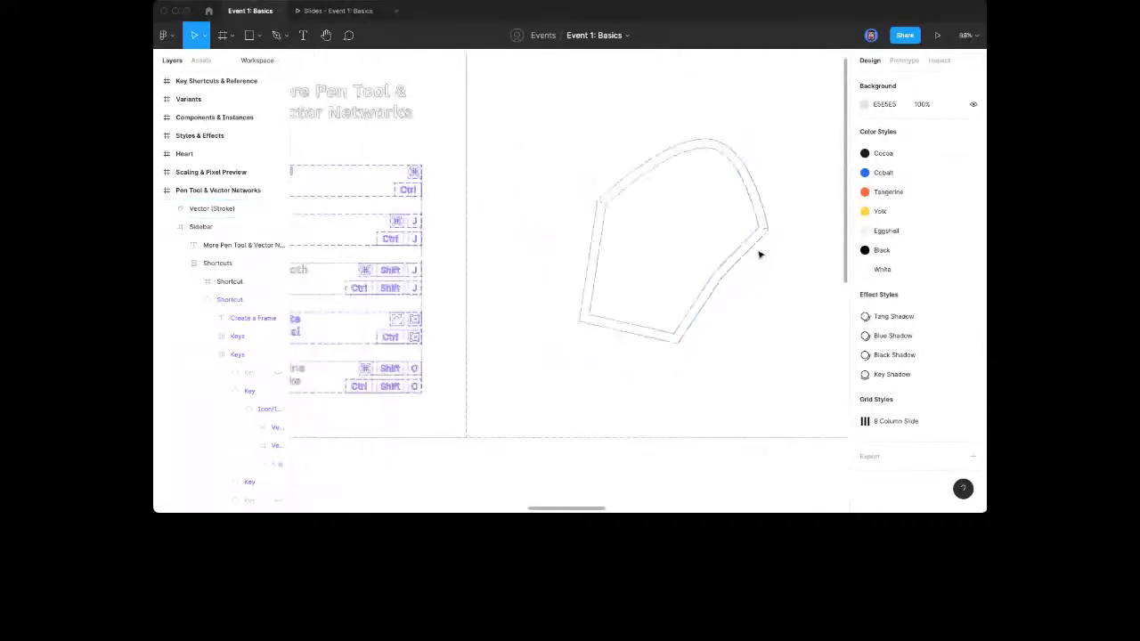
Delete and heal the inner and outer anchors at the bend on the outlined shape's lower-right edge
double_click(761, 240)
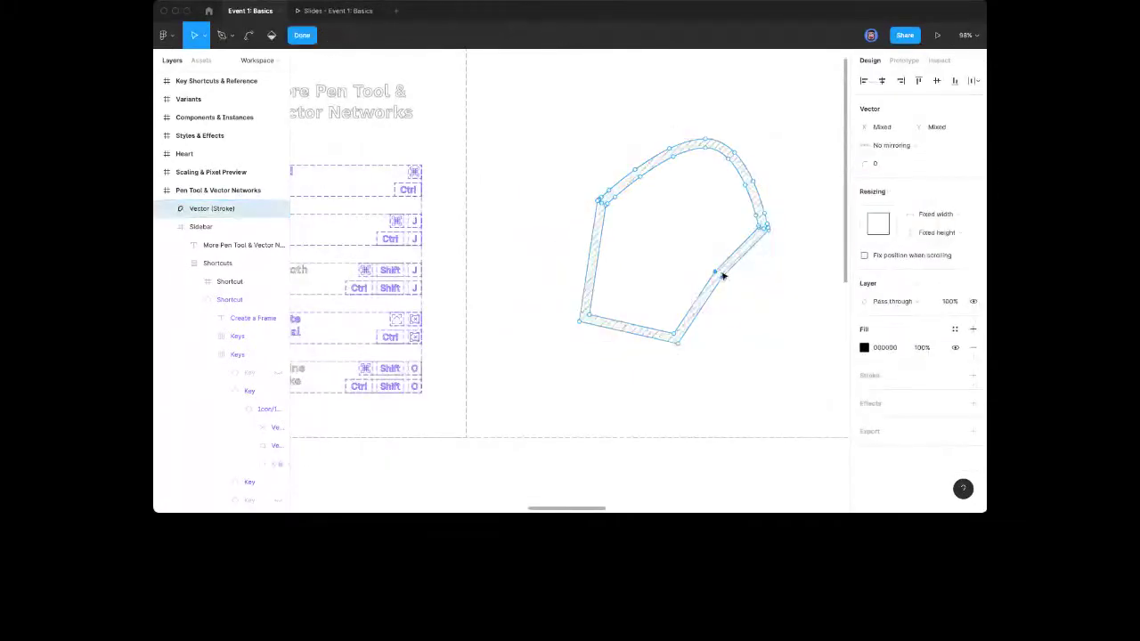
mouse_move(725, 280)
left_mouse_down()
mouse_move(691, 261)
mouse_move(756, 320)
mouse_move(700, 293)
mouse_move(740, 296)
left_mouse_up()
key("Escape")
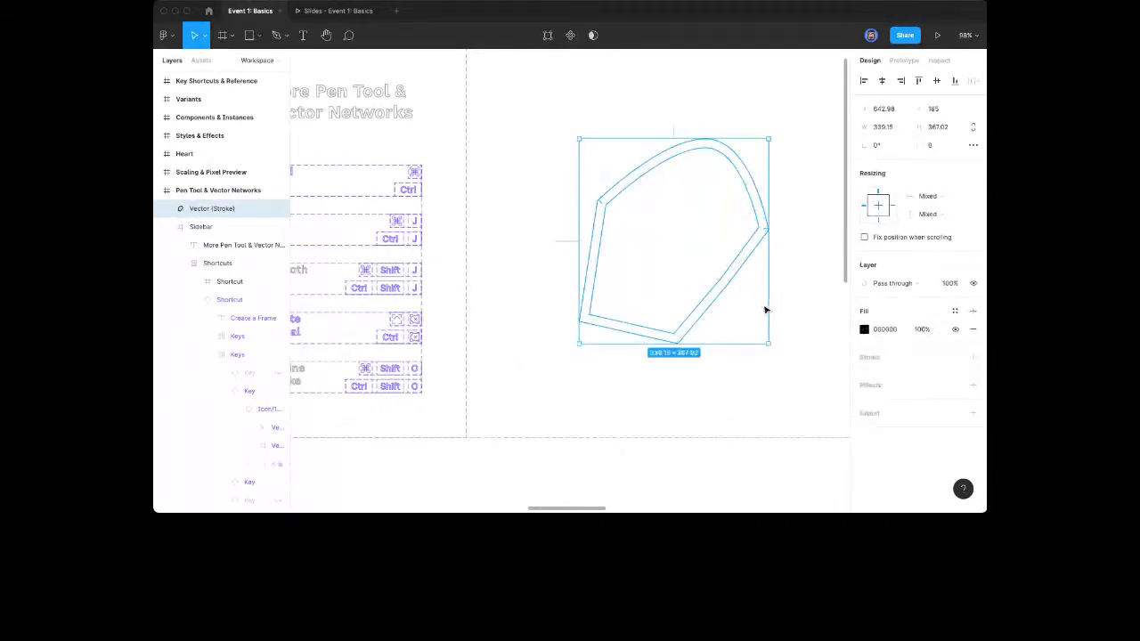
Deselect the shape, hide outlines on the canvas, and collapse all layers
left_click(780, 327)
scroll(779, 329, "down", 3)
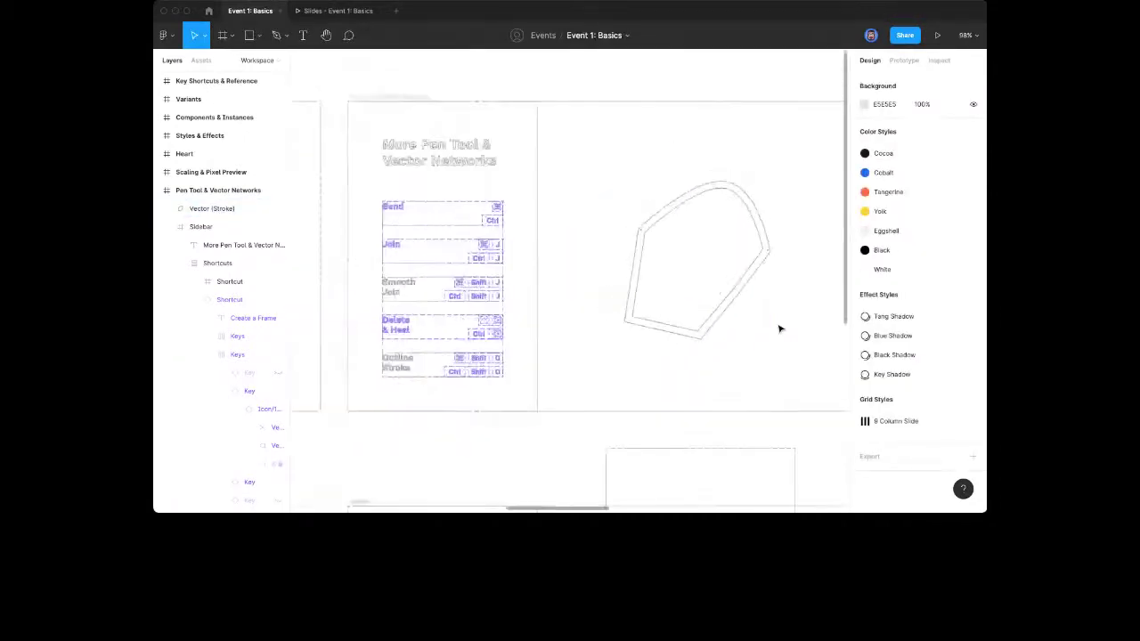
key("super+y")
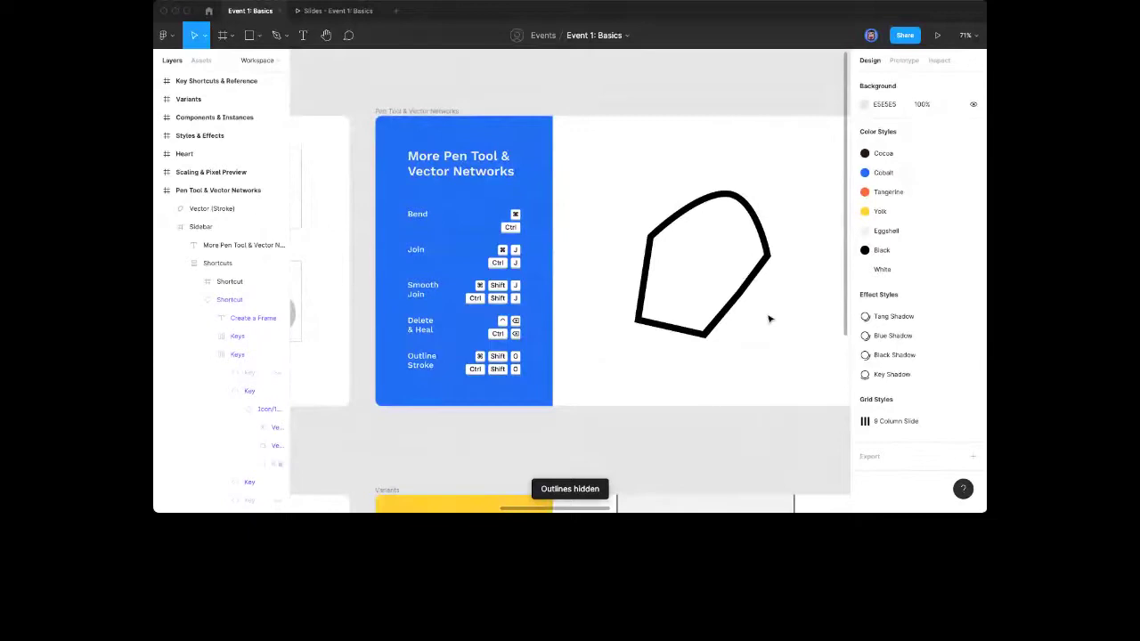
key("alt+l")
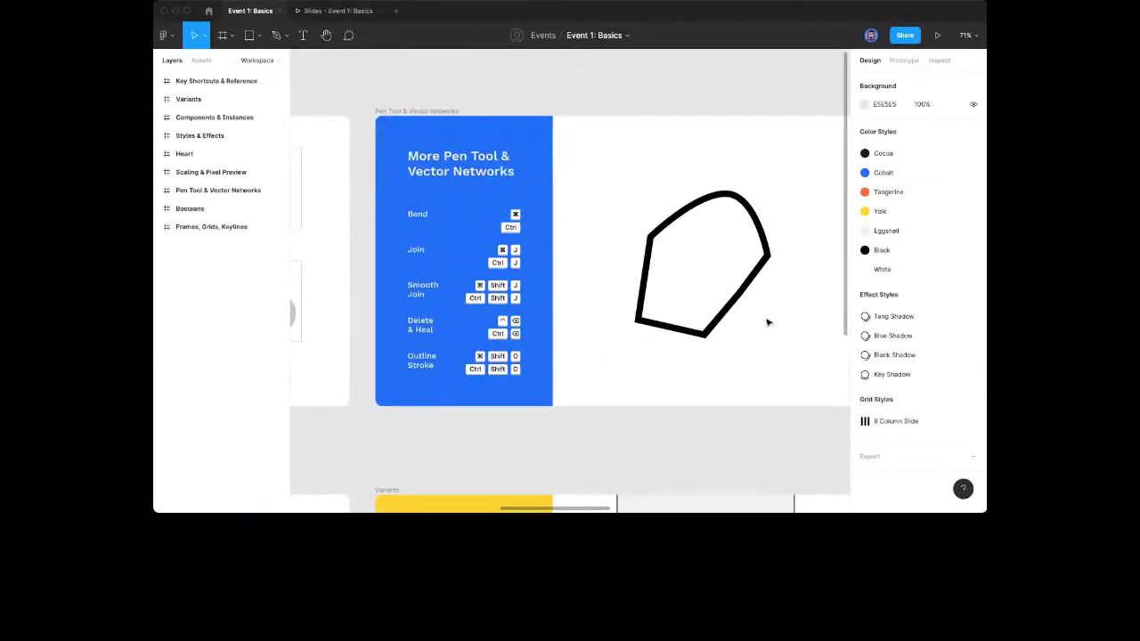
In the Scaling & Pixel Preview frame, show outlines and select the trash can icon's main shape
key("n")
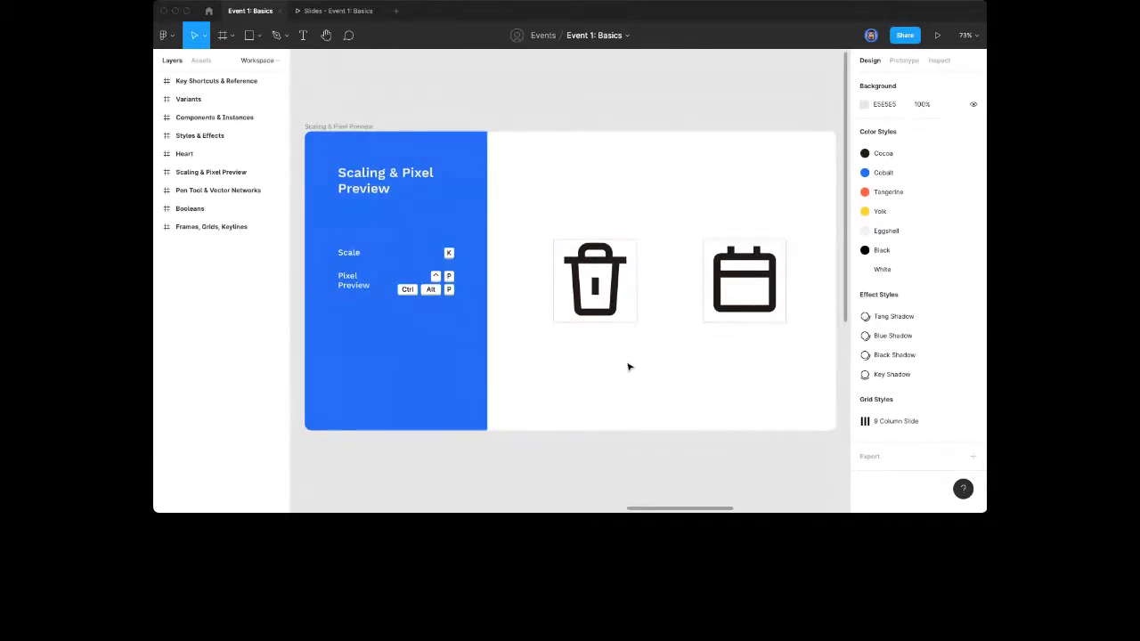
key("ctrl+y")
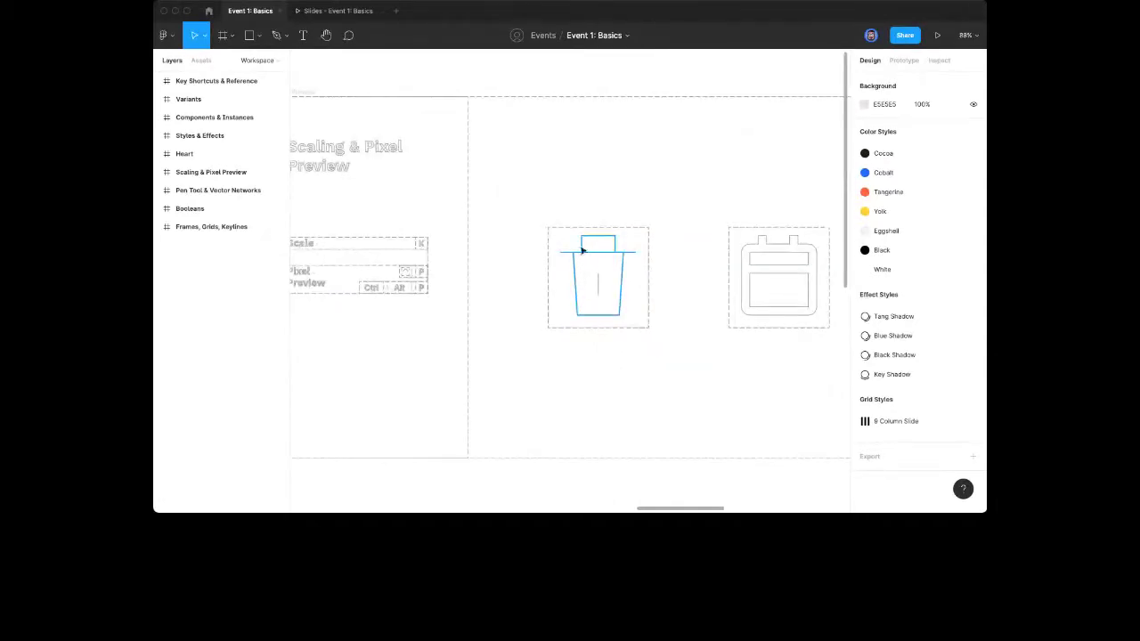
left_click(623, 283)
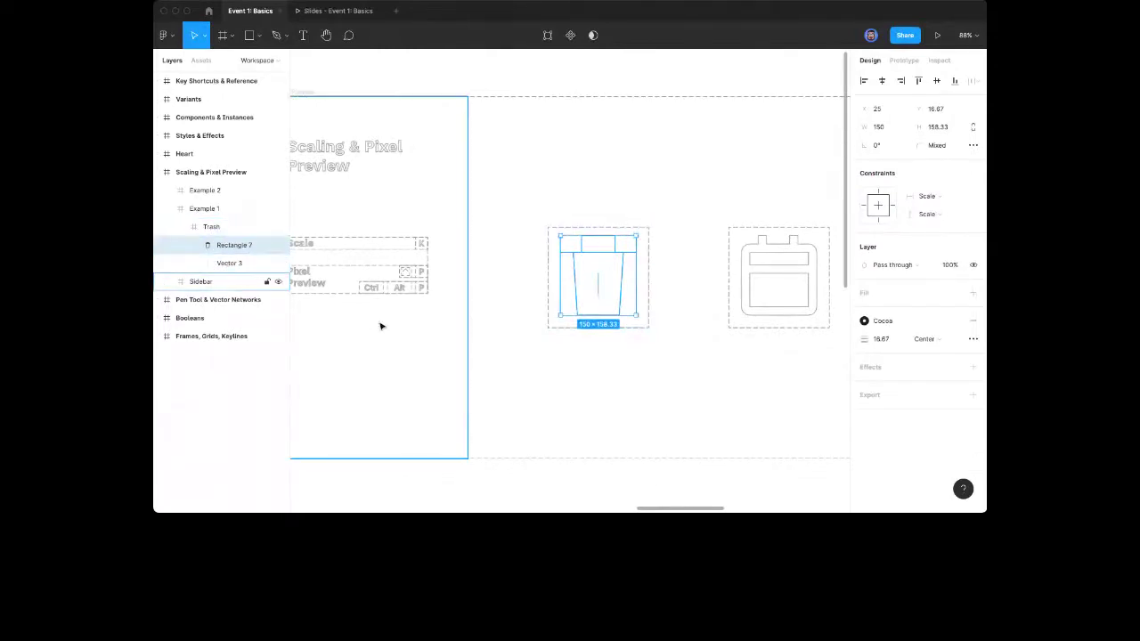
Examine the calendar icon's outline shape, clear the selection, collapse all layers, and hide outlines on the canvas
left_click(771, 309)
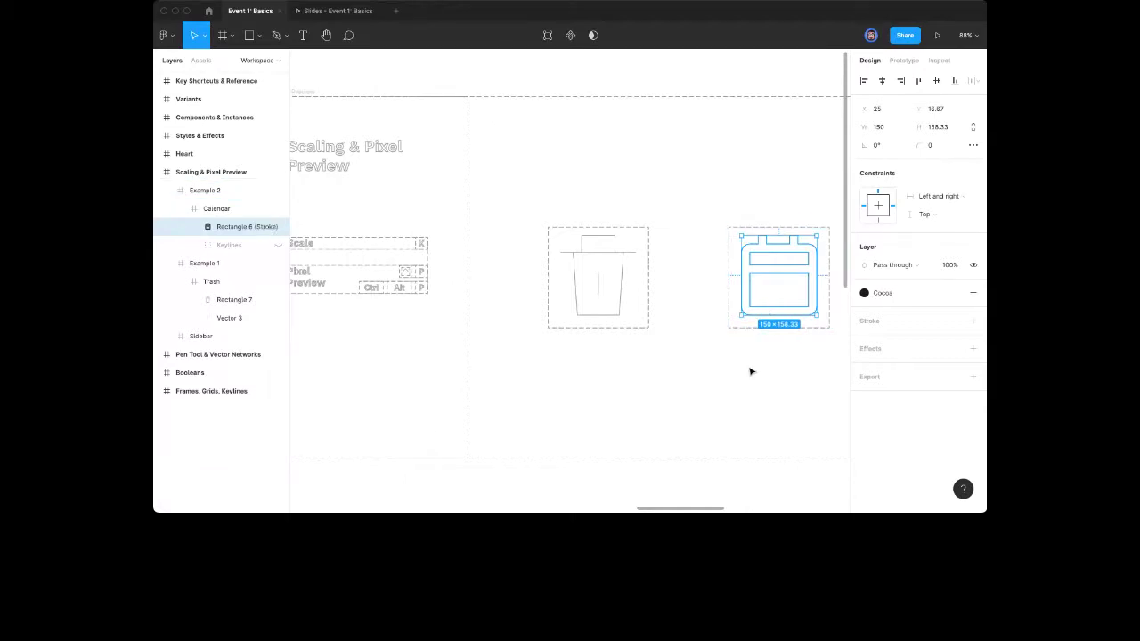
left_click(710, 386)
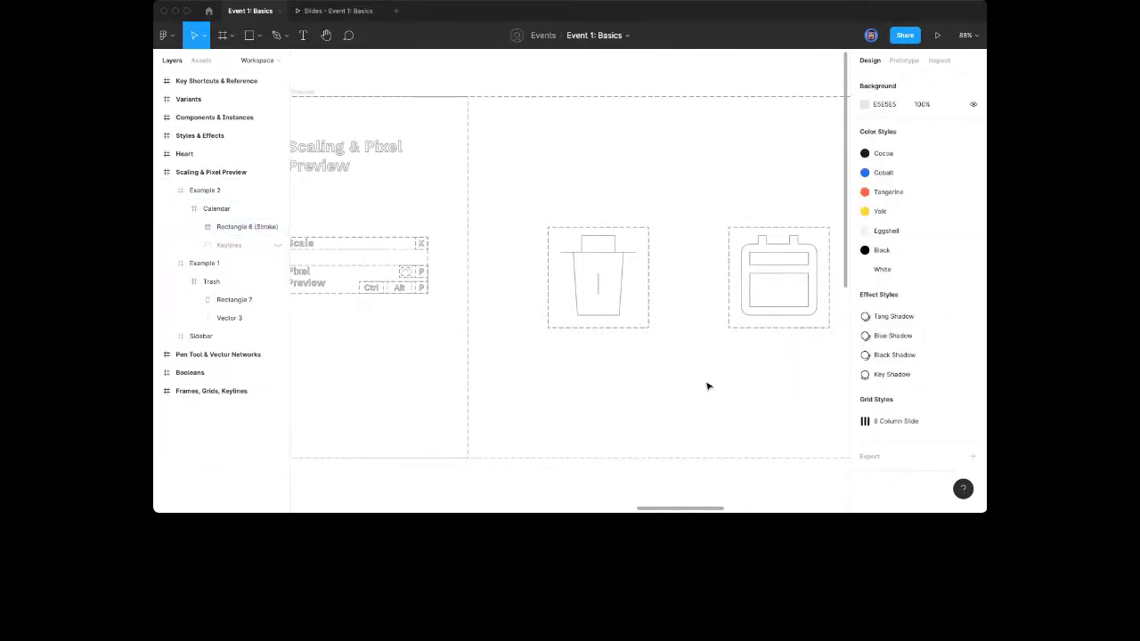
key("alt+l")
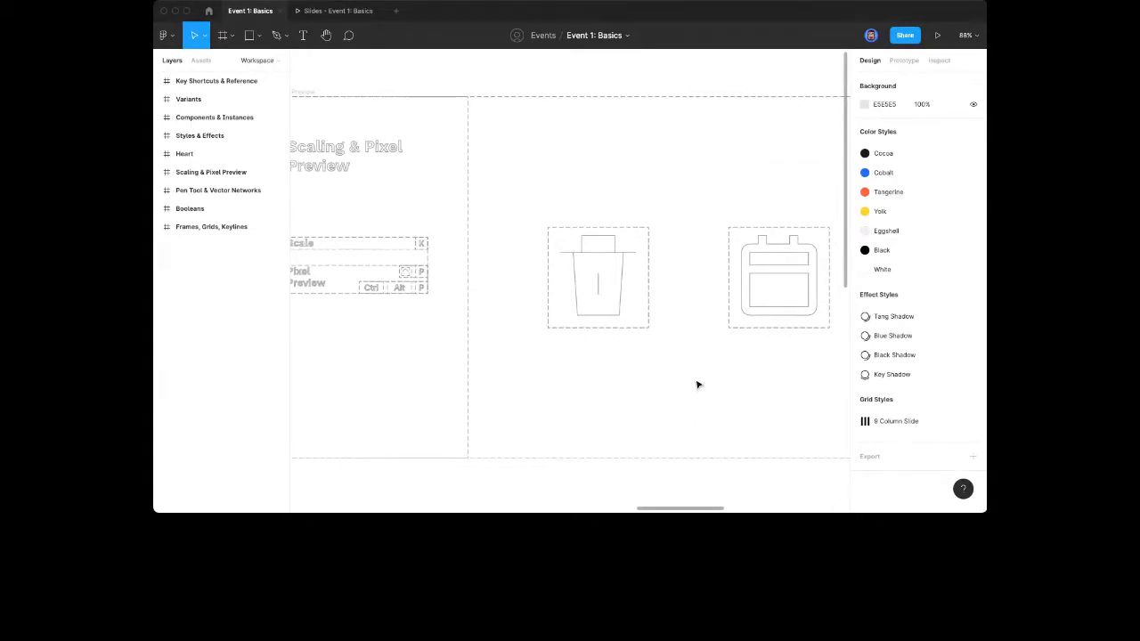
key("super+y")
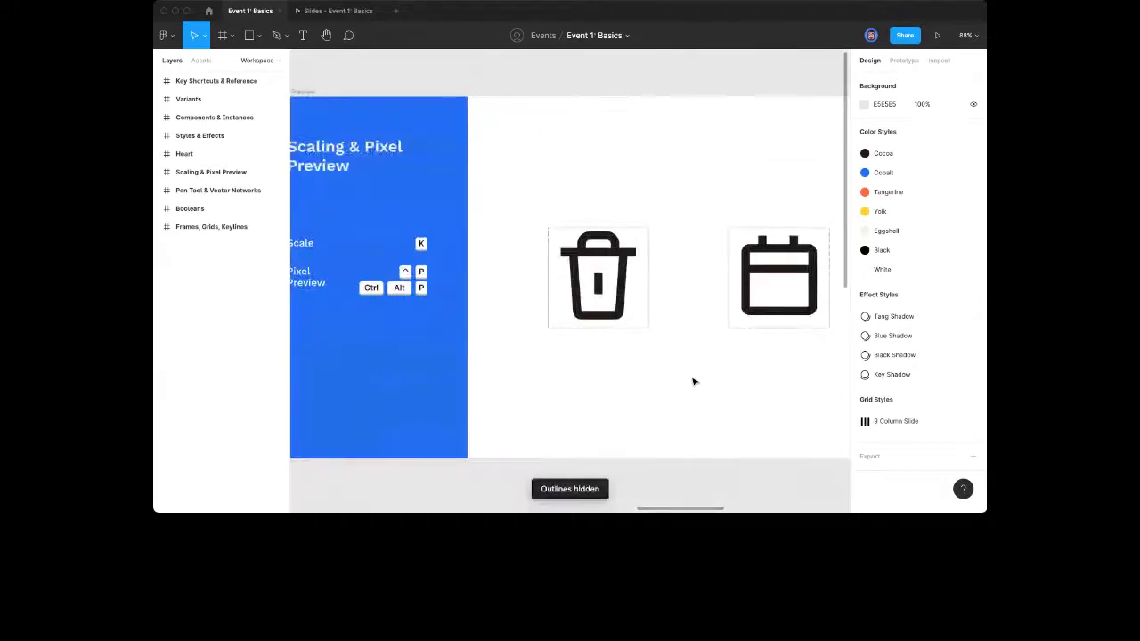
Try resizing the trash can's Example 1 frame to about 392 × 414 without scaling its stroke, and undo the resize
scroll(675, 360, "left", 2)
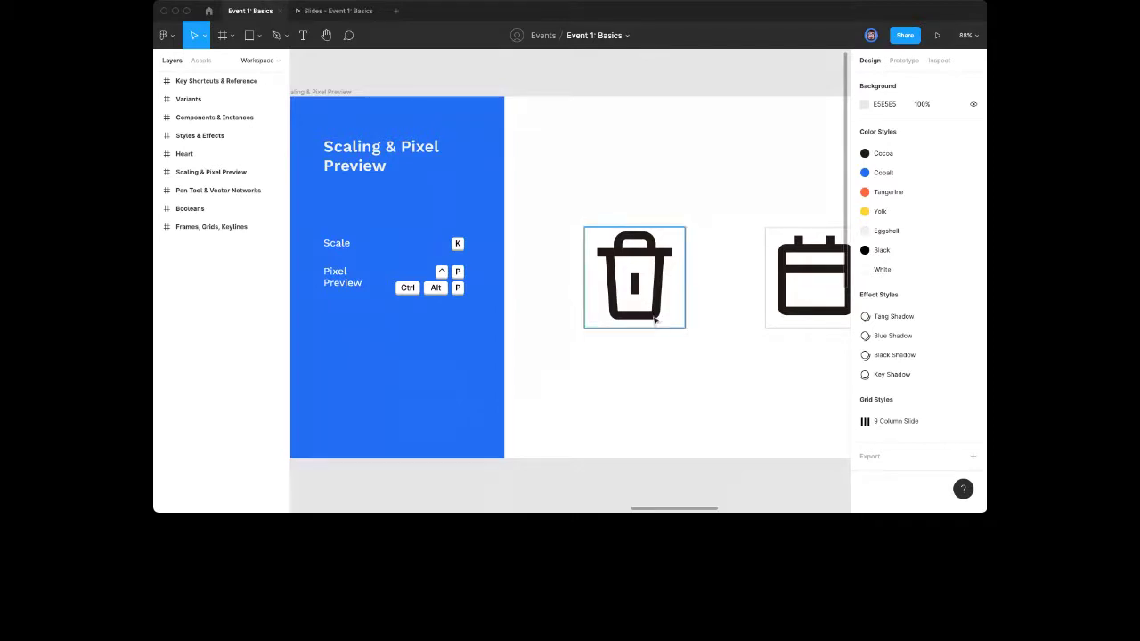
left_click(654, 318)
scroll(702, 334, "right", 2)
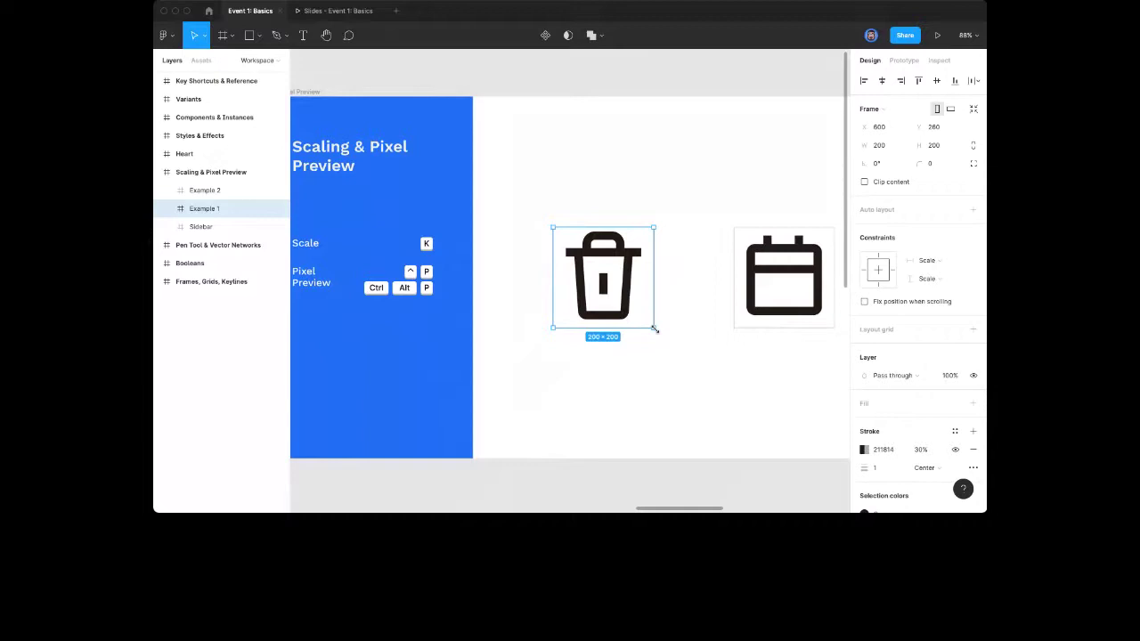
left_click_drag(655, 328, 750, 435)
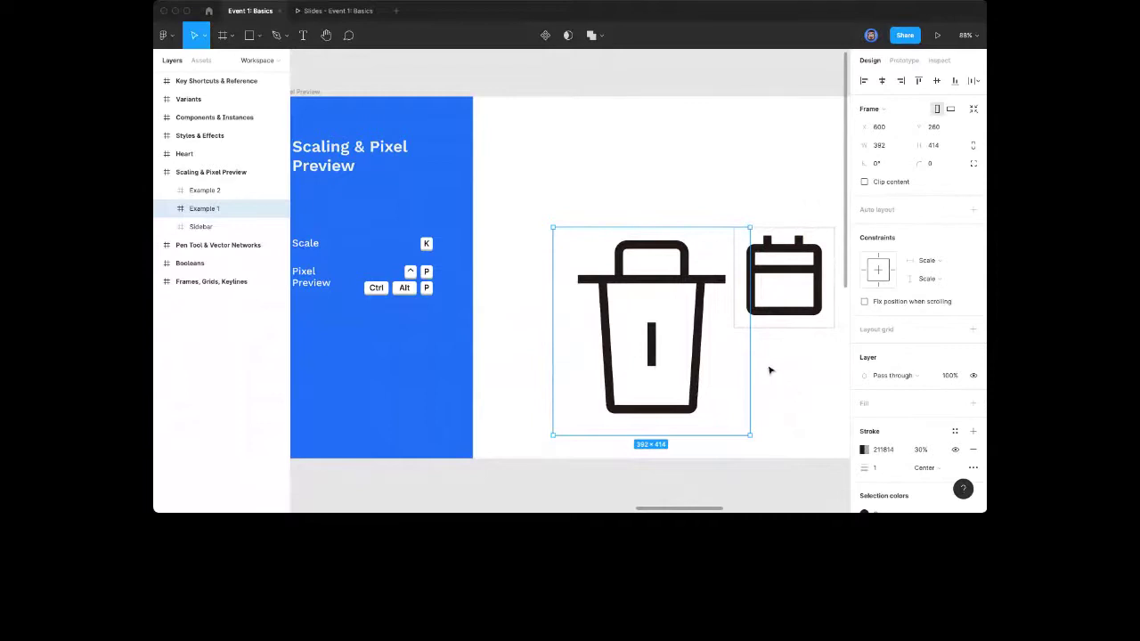
key("super+z")
Try resizing the calendar's Example 2 frame, undo the resize, and clear the selection
left_click(781, 308)
scroll(781, 320, "right", 2)
left_click_drag(781, 326, 791, 369)
key("ctrl+z")
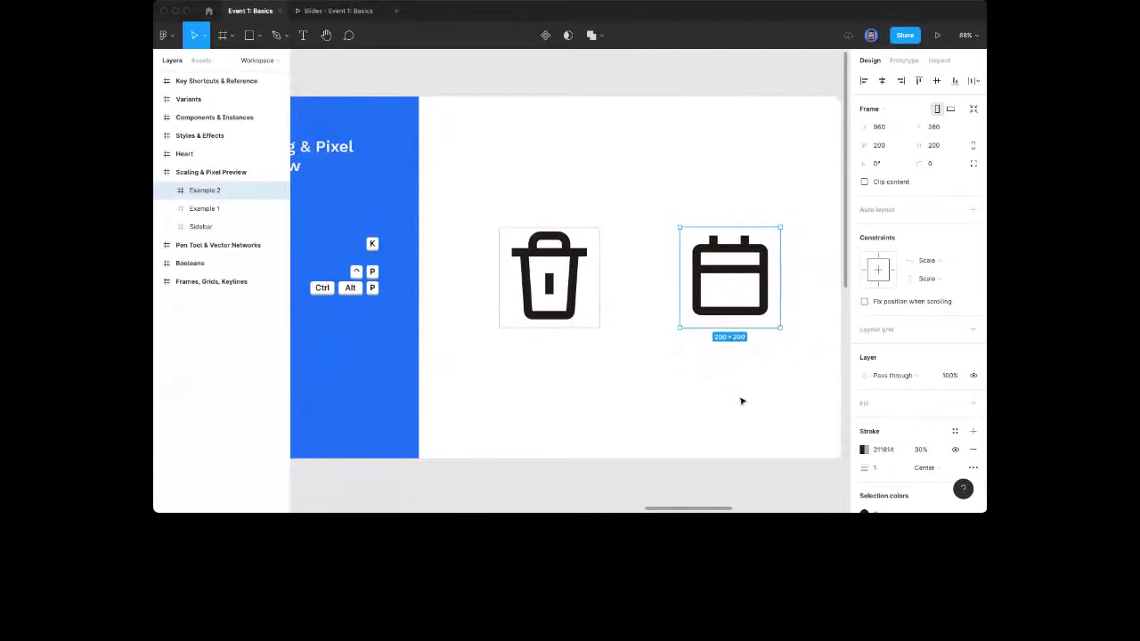
left_click(718, 365)
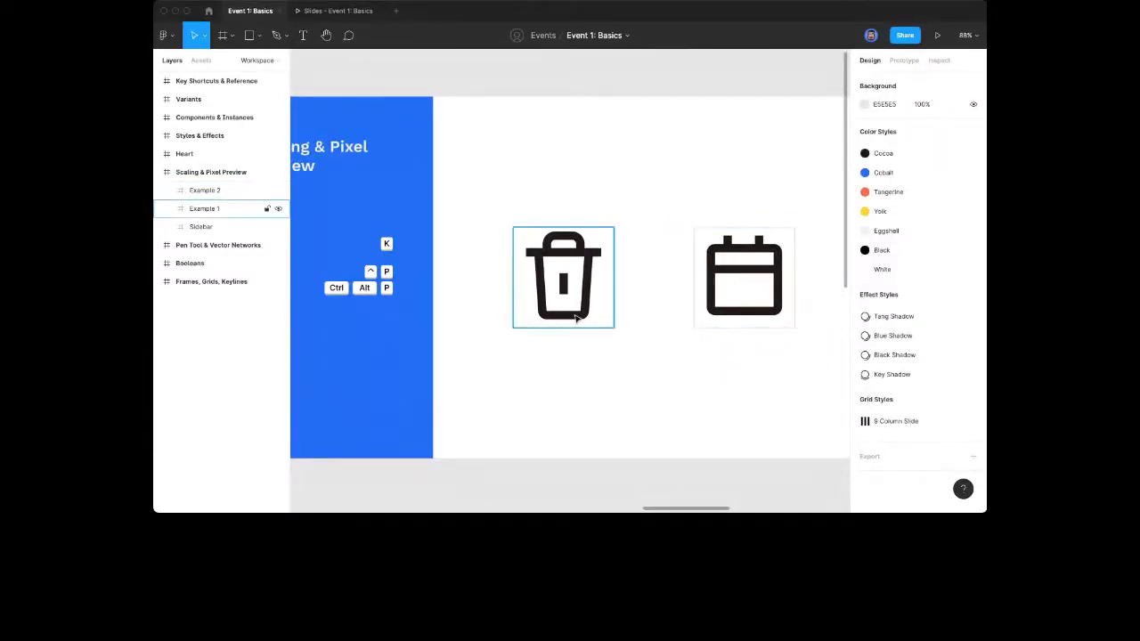
Compare the calendar's outlined shape with the trash can's stroked shape by inspecting their layers and properties
left_click(710, 308)
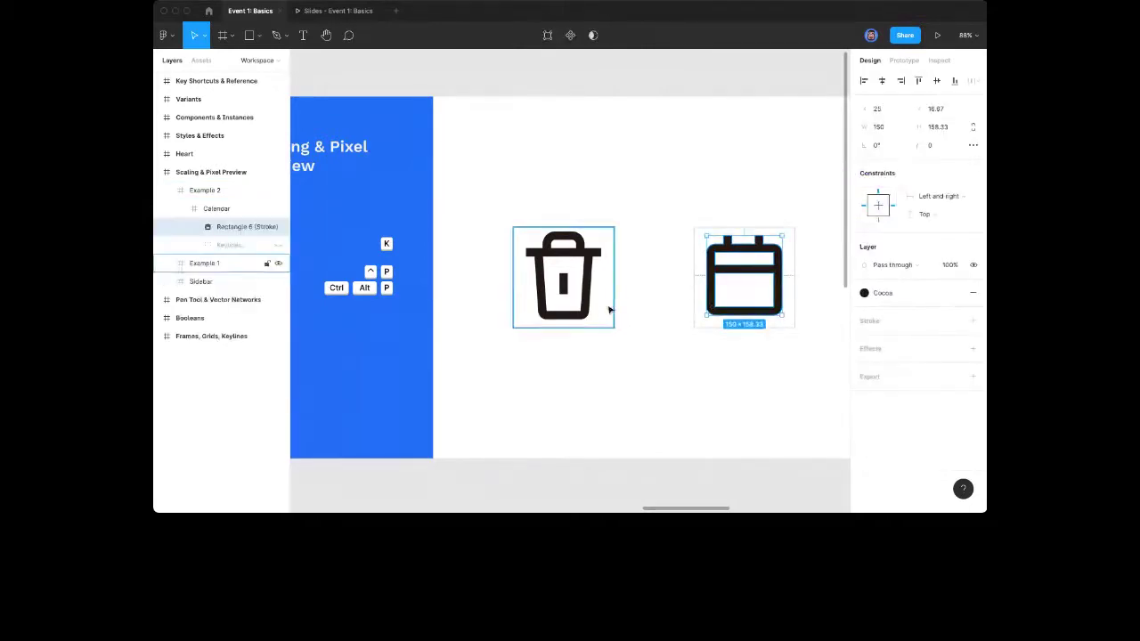
left_click(583, 315)
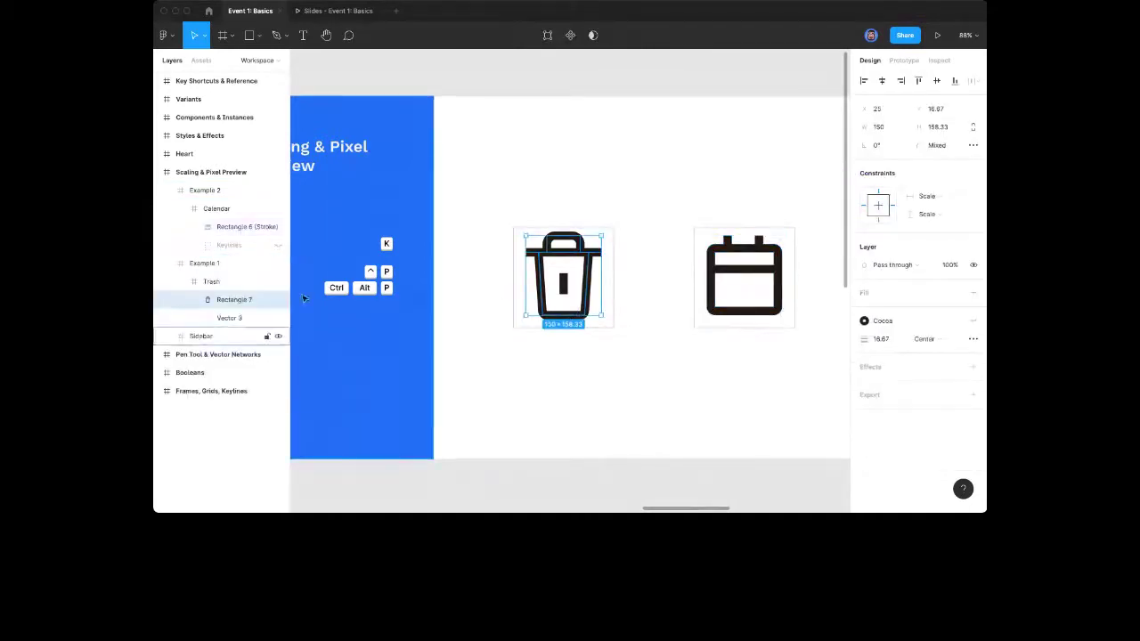
left_click(211, 282)
left_click(237, 300)
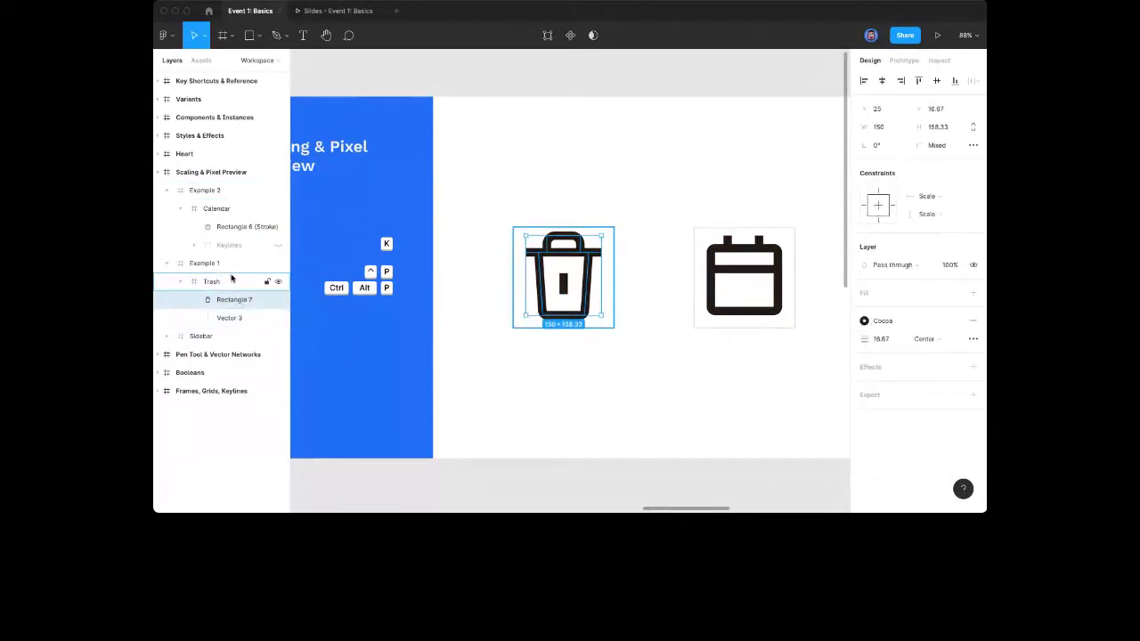
left_click(573, 371)
scroll(572, 371, "left", 5)
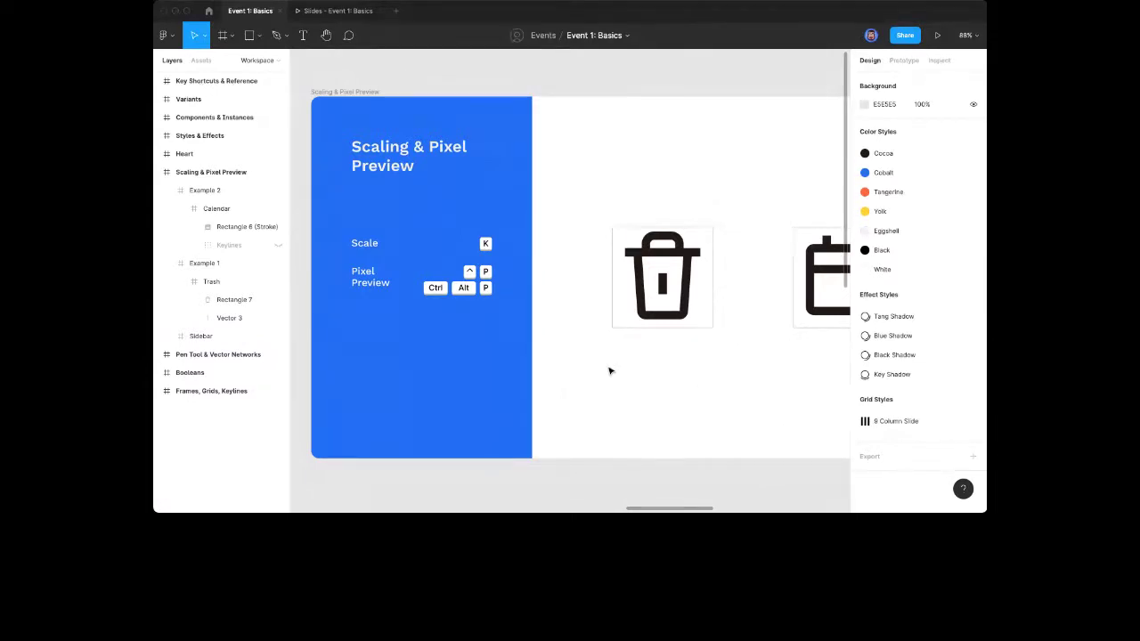
Inspect the trash can's frame, its stroked main shape and its center line, and clear the selection
left_click(694, 318)
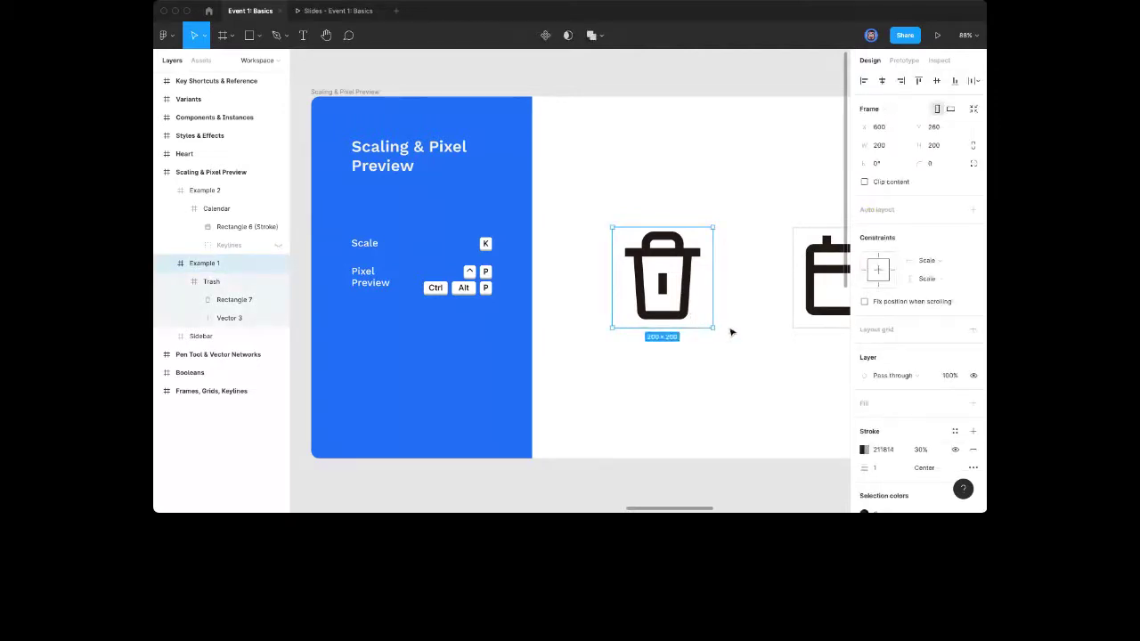
left_click(687, 278, "super")
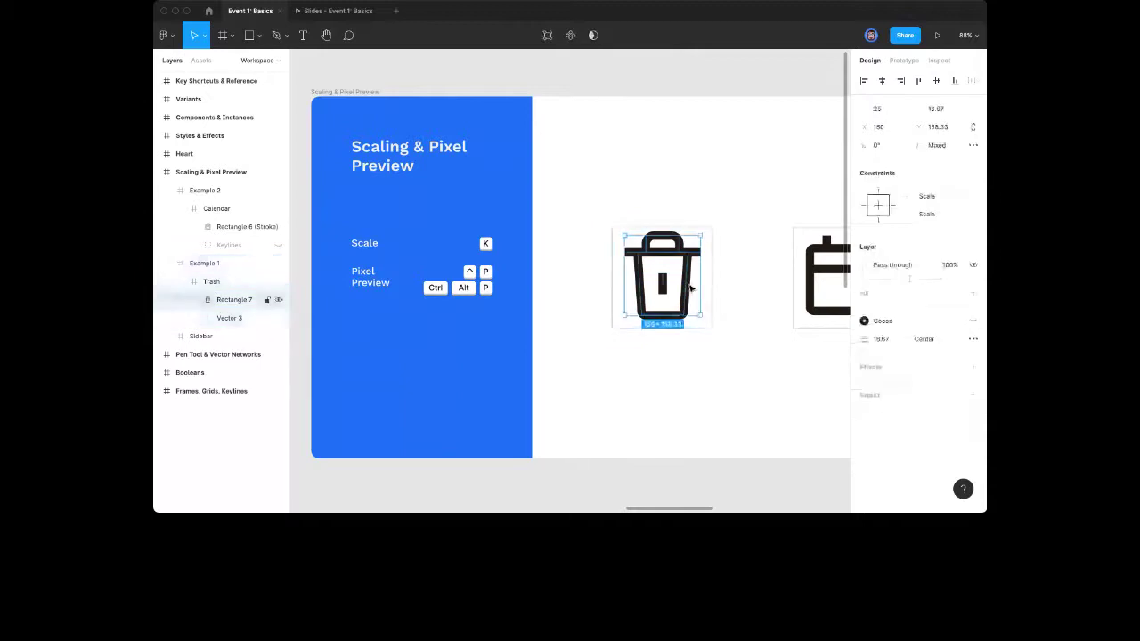
left_click(663, 285, "super")
key("Escape")
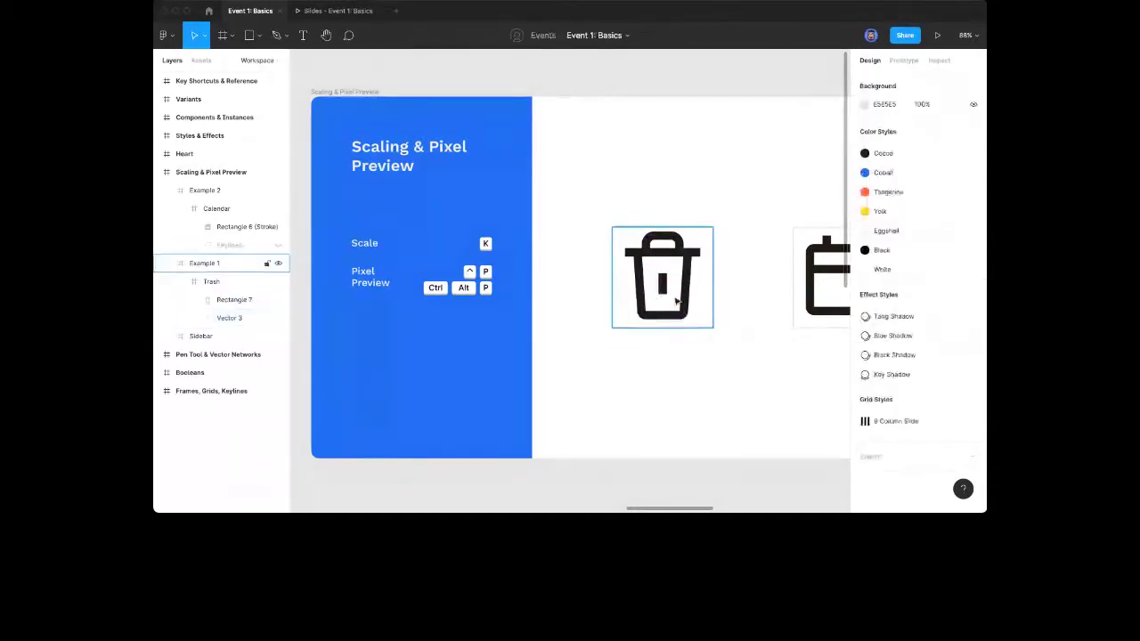
left_click(649, 250)
left_click(756, 284)
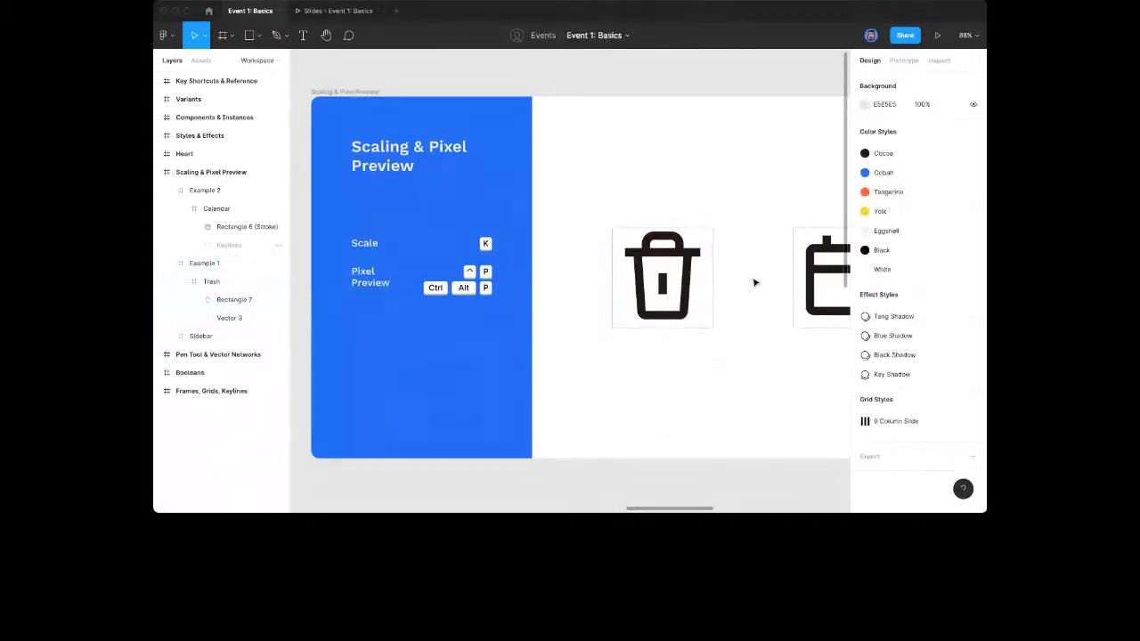
Shrink the trash can's Example 1 frame proportionally to a small icon with the Scale tool, deselect it, and check its strokes up close
key("k")
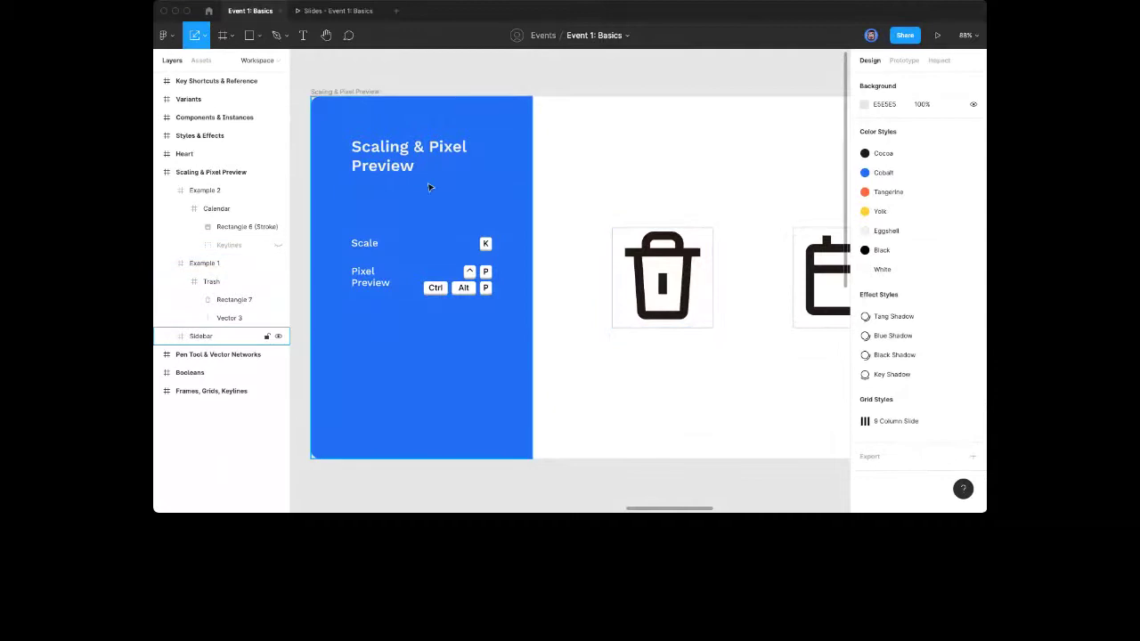
left_click(206, 36)
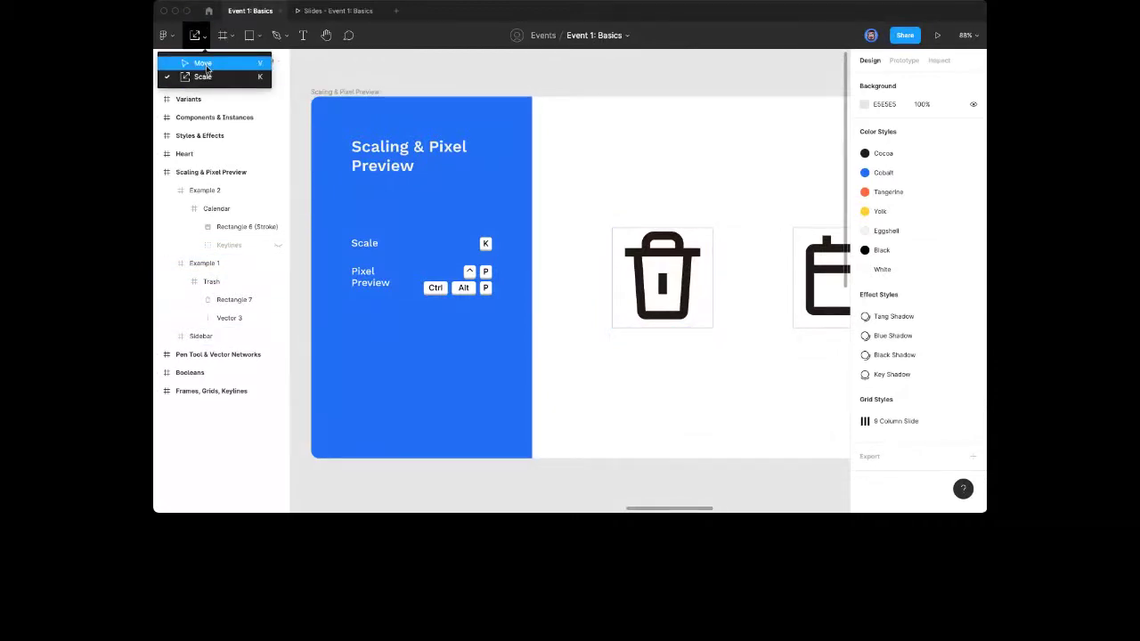
left_click(204, 63)
key("k")
left_click(694, 307)
left_click(695, 307)
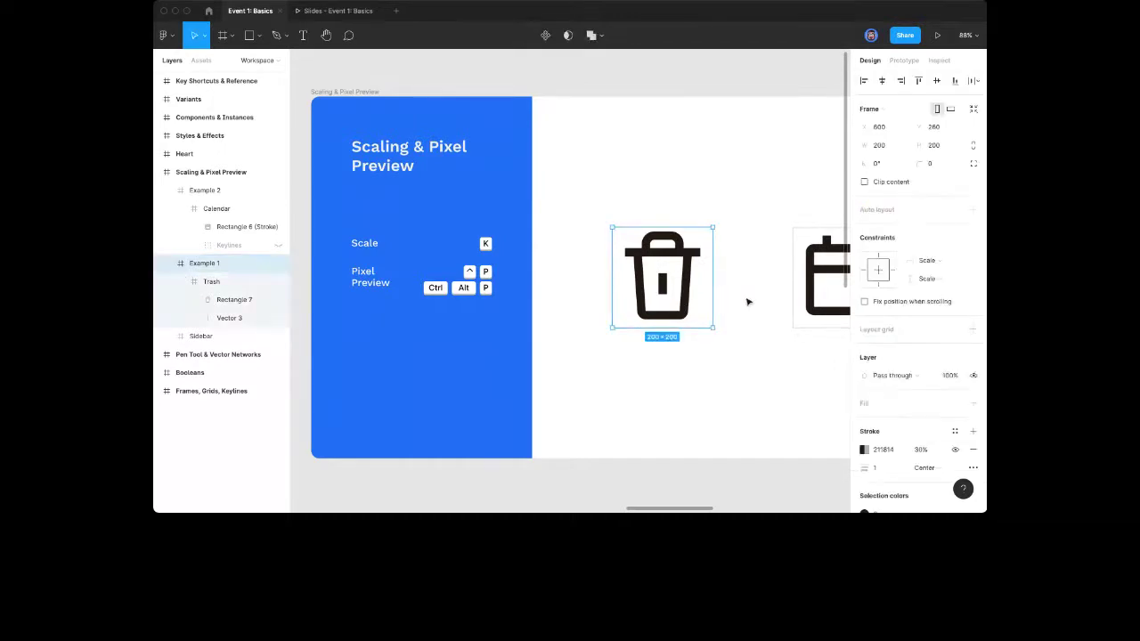
mouse_move(713, 329)
left_mouse_down()
mouse_move(808, 433)
mouse_move(758, 399)
mouse_move(674, 287)
mouse_move(823, 442)
mouse_move(737, 382)
mouse_move(687, 303)
mouse_move(613, 226)
mouse_move(630, 235)
left_mouse_up()
scroll(622, 241, "up", 3)
scroll(620, 241, "up", 3)
key("v")
left_click(688, 286)
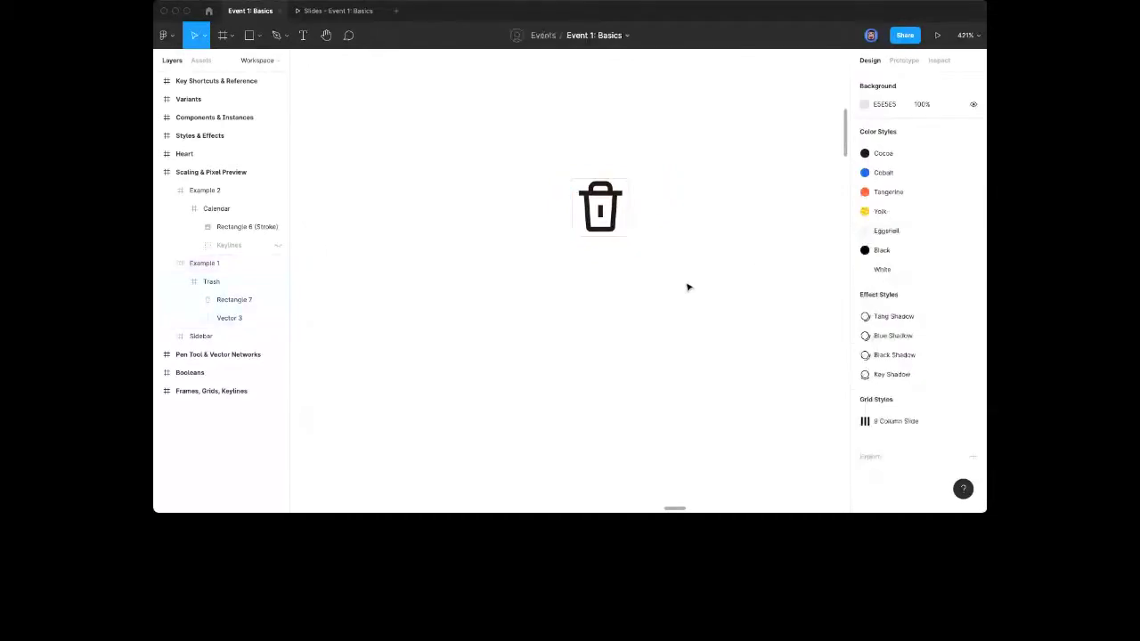
scroll(604, 204, "up", 5)
scroll(604, 204, "up", 5)
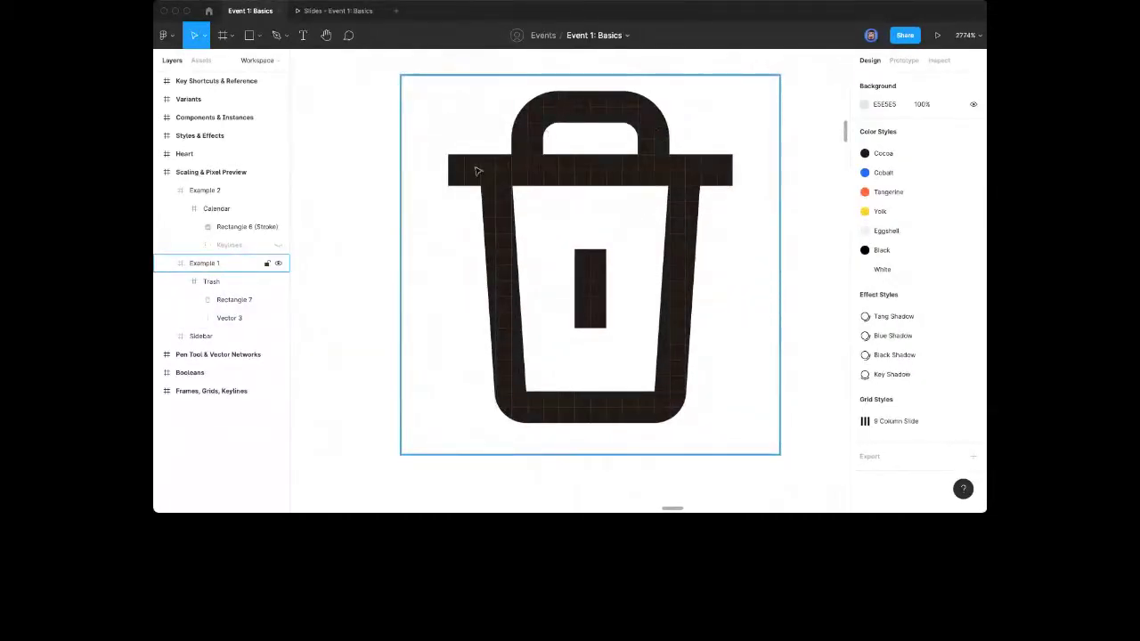
Set both the horizontal and vertical constraints of the calendar's outlined shape, Rectangle 6 (Stroke), to Scale
scroll(786, 415, "down", 10)
scroll(787, 415, "right", 5)
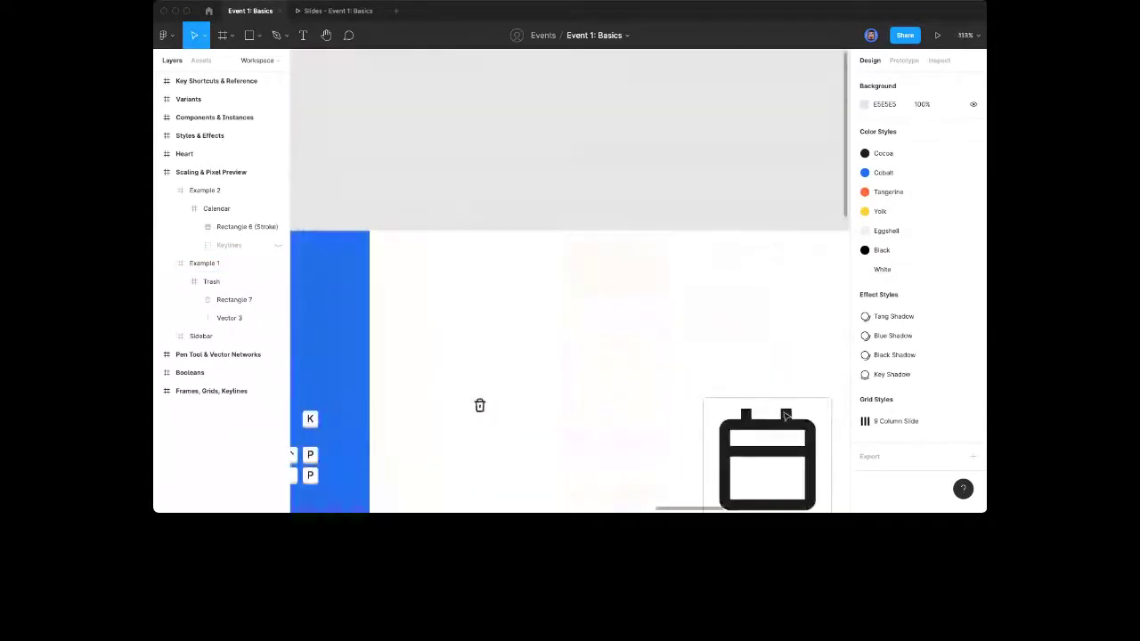
scroll(786, 416, "down", 3)
scroll(785, 416, "down", 2)
left_click(772, 315)
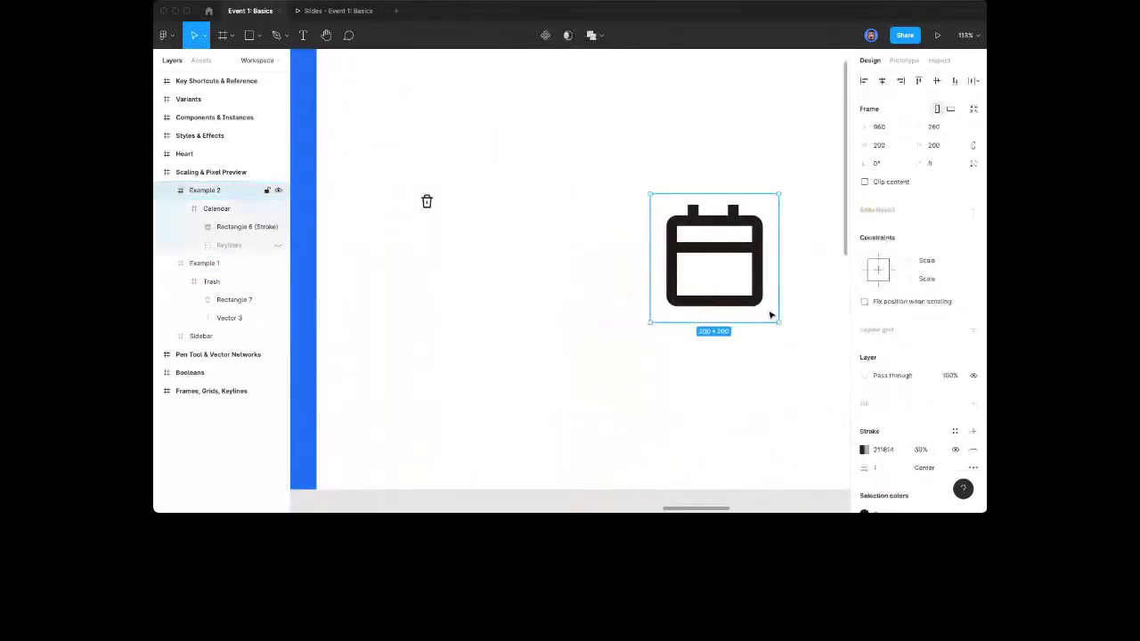
left_click(232, 209)
left_click(229, 226)
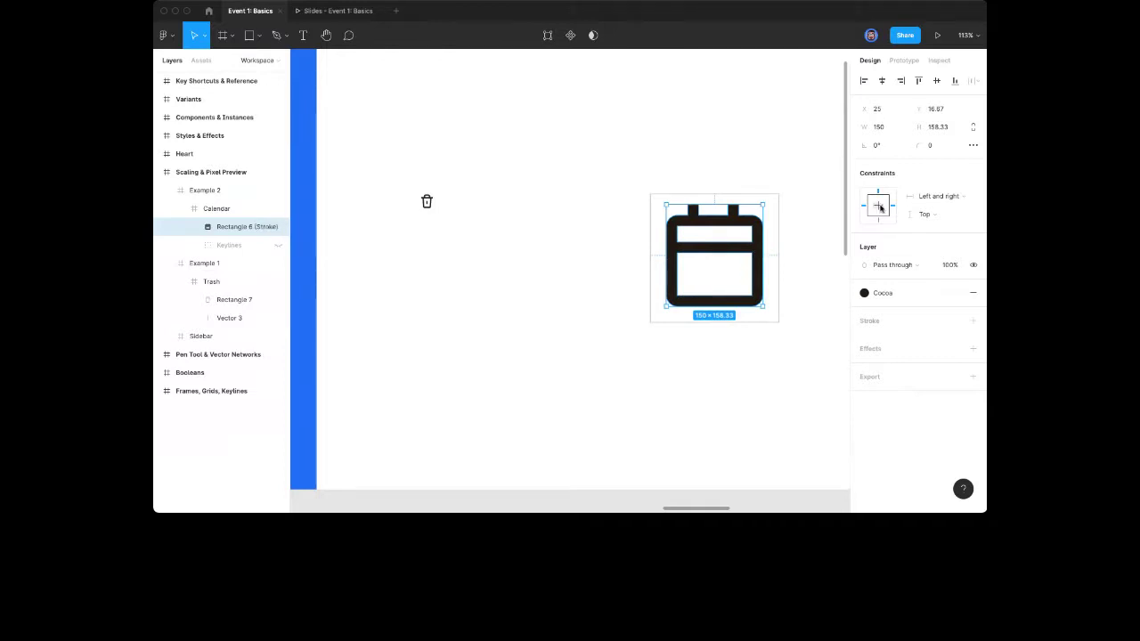
left_click(943, 196)
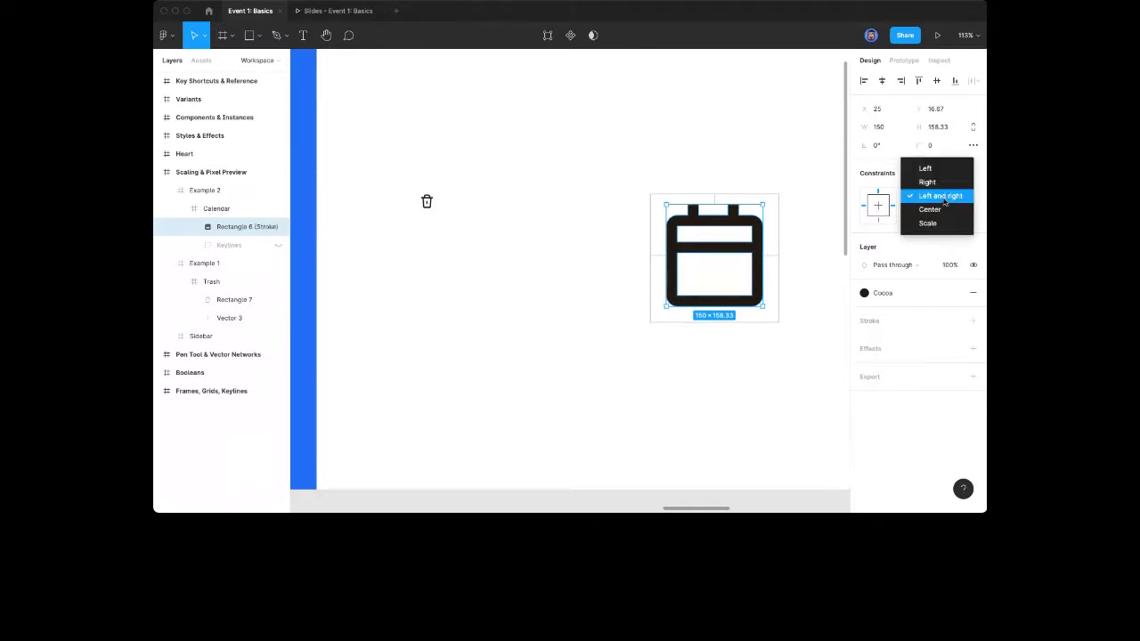
left_click(927, 223)
left_click(934, 218)
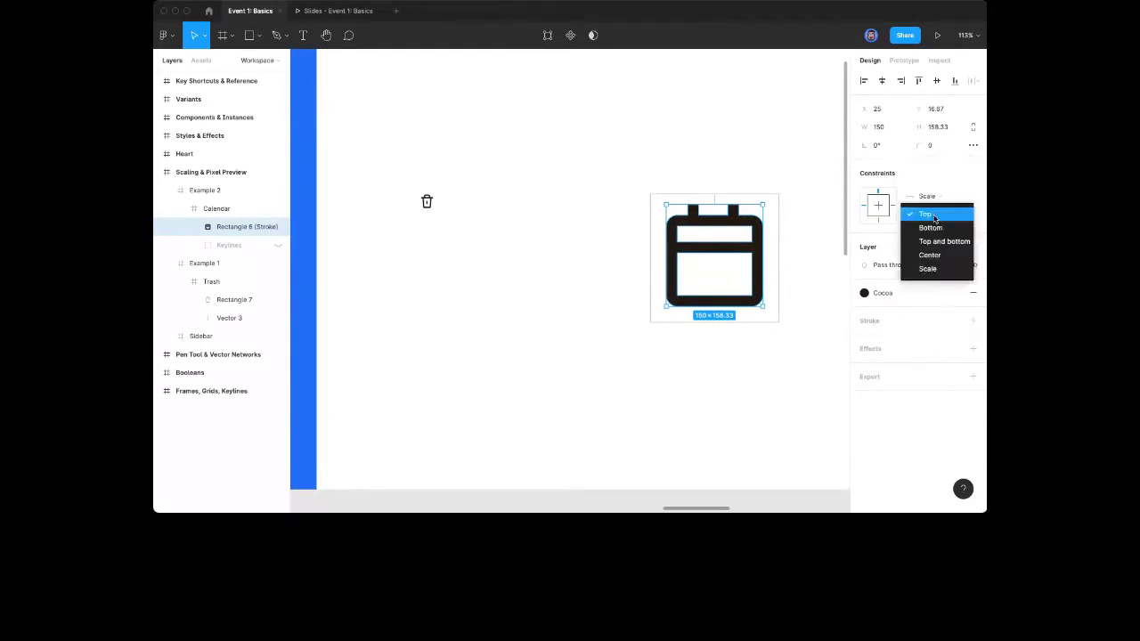
left_click(927, 270)
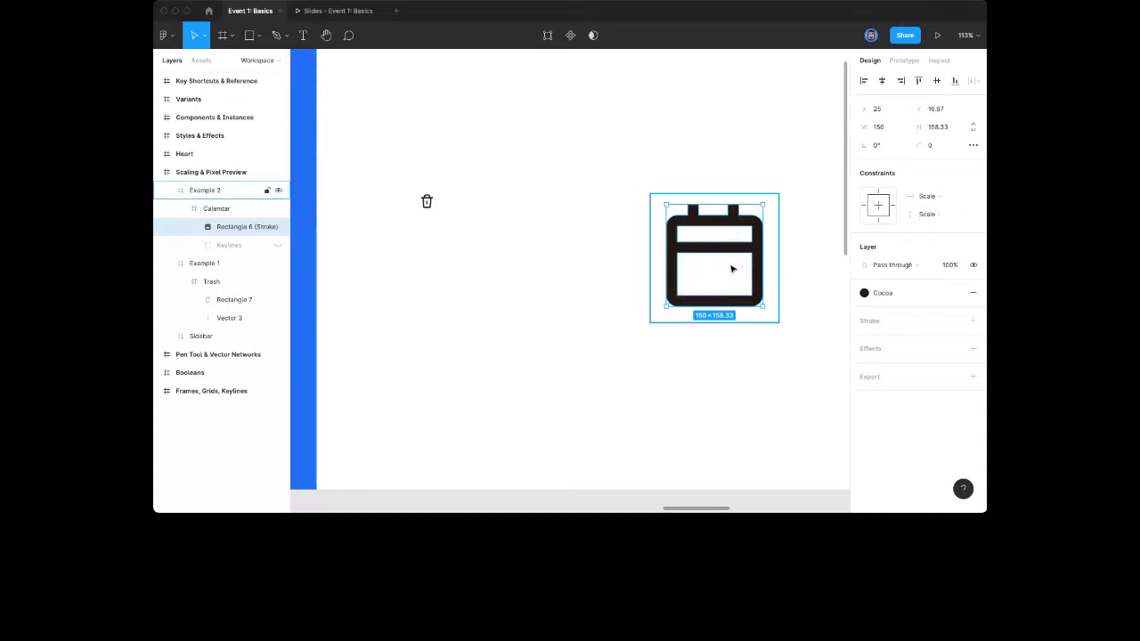
Resize the calendar's Example 2 frame to 25 × 25, deselect it, and bring both small icons into view
left_click(248, 210)
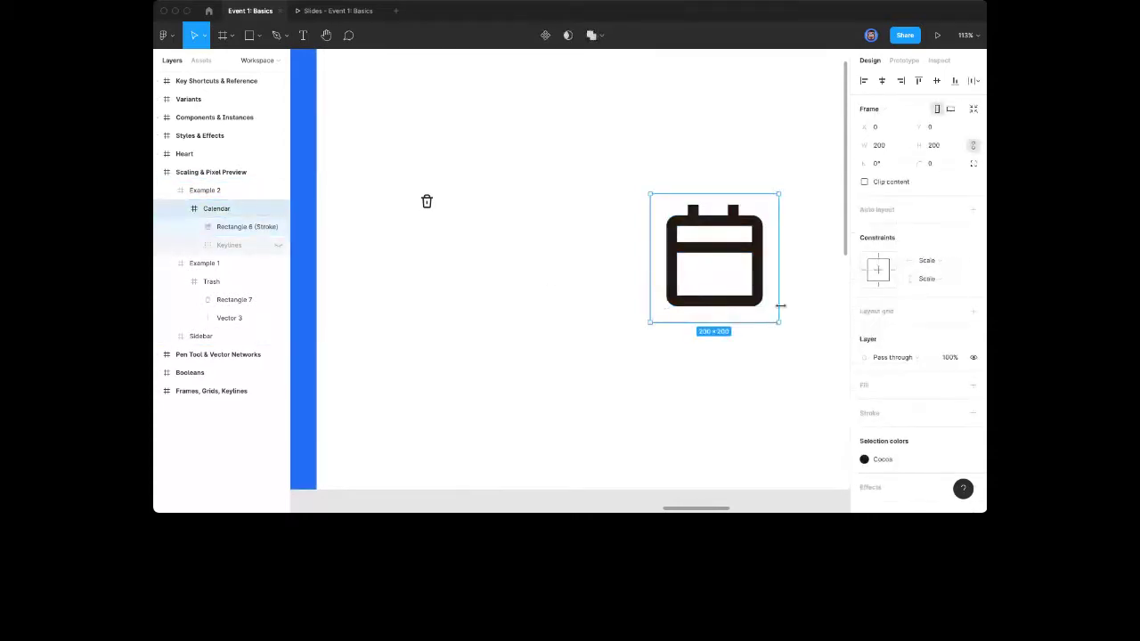
mouse_move(778, 322)
left_mouse_down()
mouse_move(745, 293)
mouse_move(786, 333)
mouse_move(754, 308)
mouse_move(779, 323)
left_mouse_up()
left_click(241, 196)
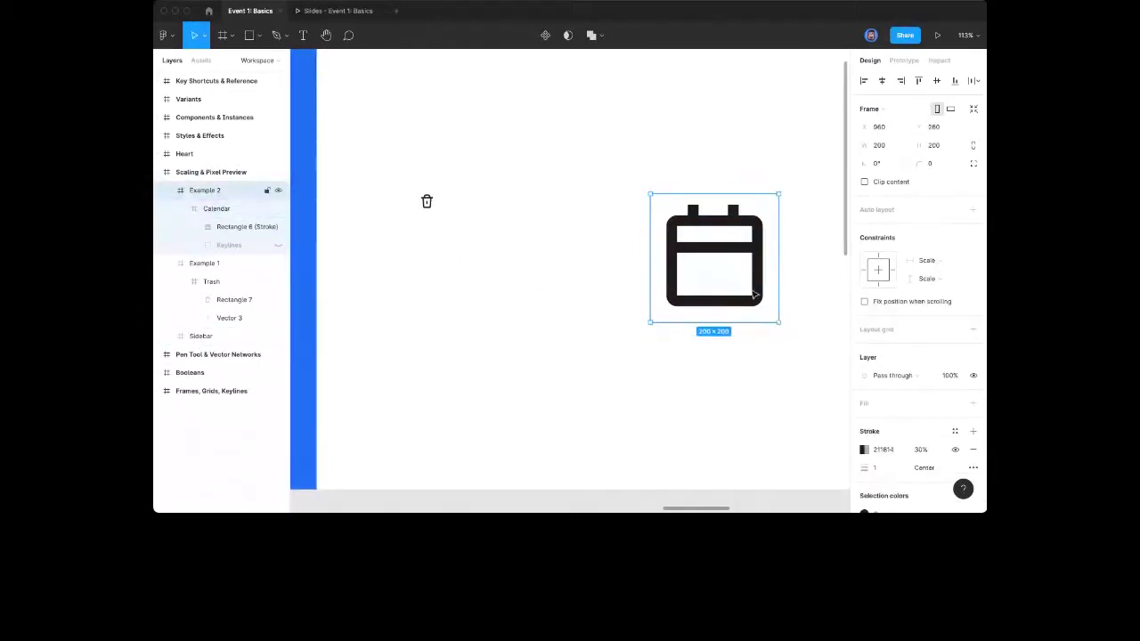
scroll(745, 286, "up", 3)
scroll(746, 287, "up", 1)
left_click_drag(796, 339, 631, 174)
key("shift+2")
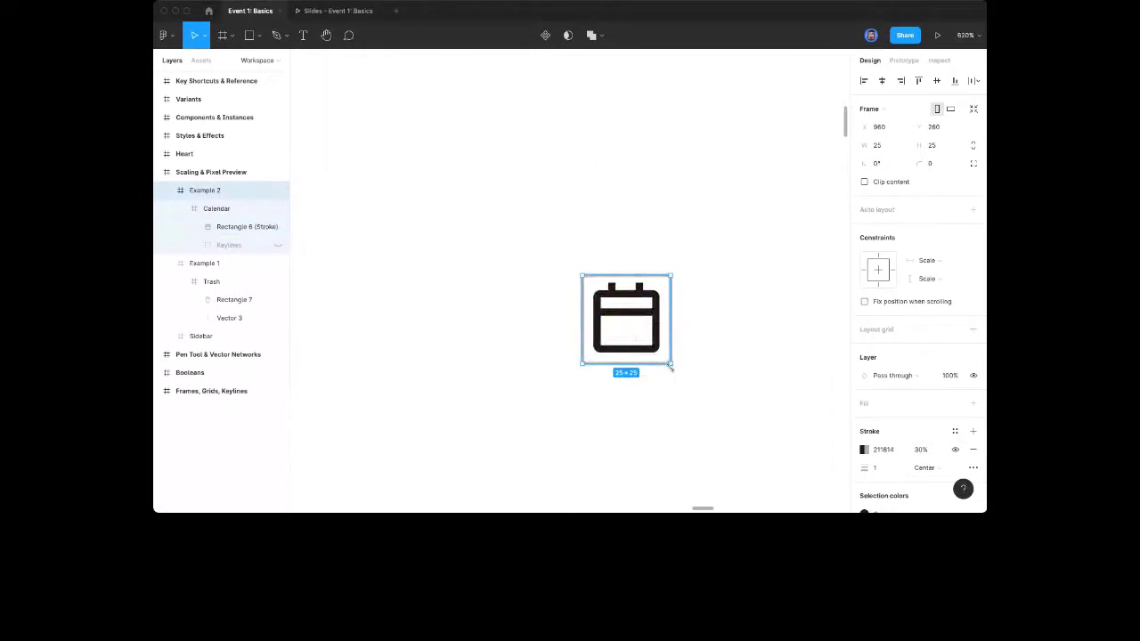
left_click(728, 342)
key("shift+1")
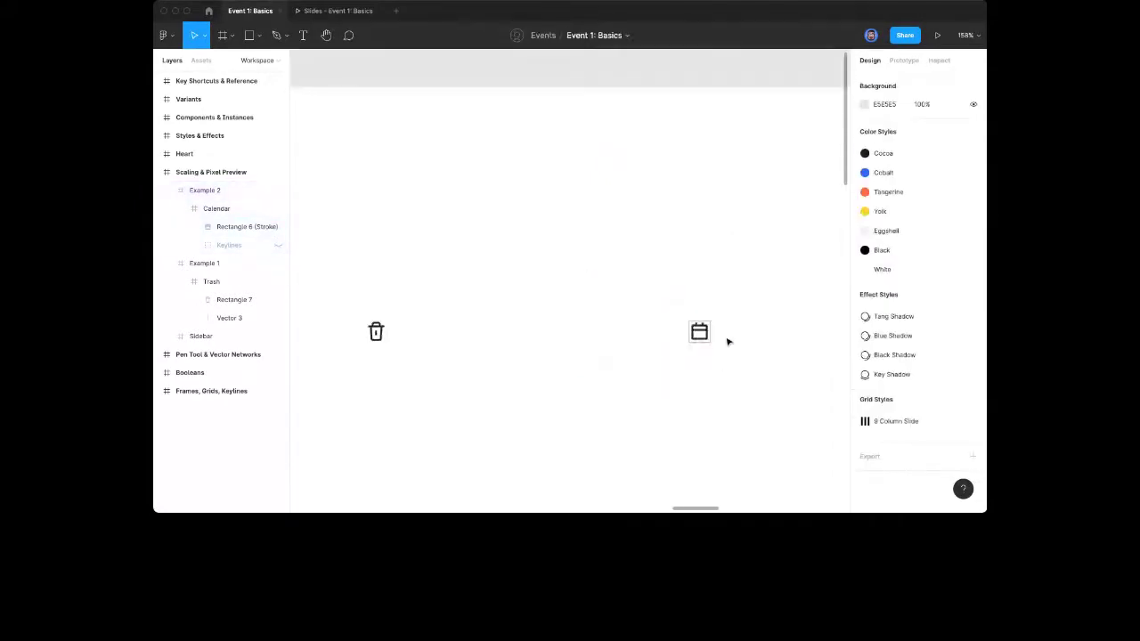
scroll(695, 343, "left", 2)
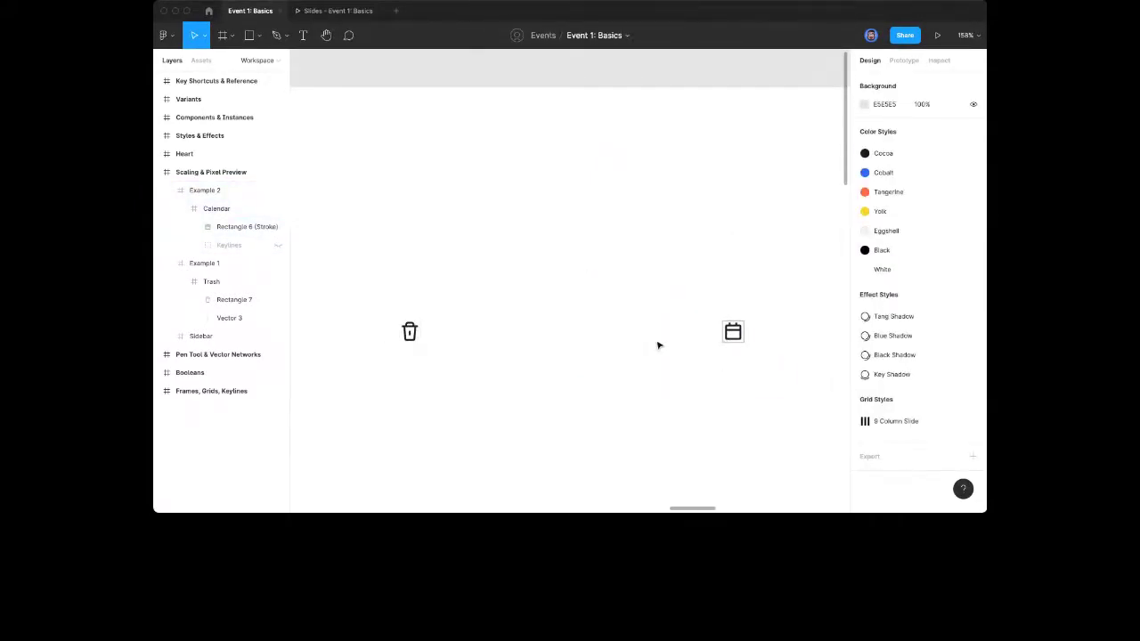
scroll(648, 339, "down", 3)
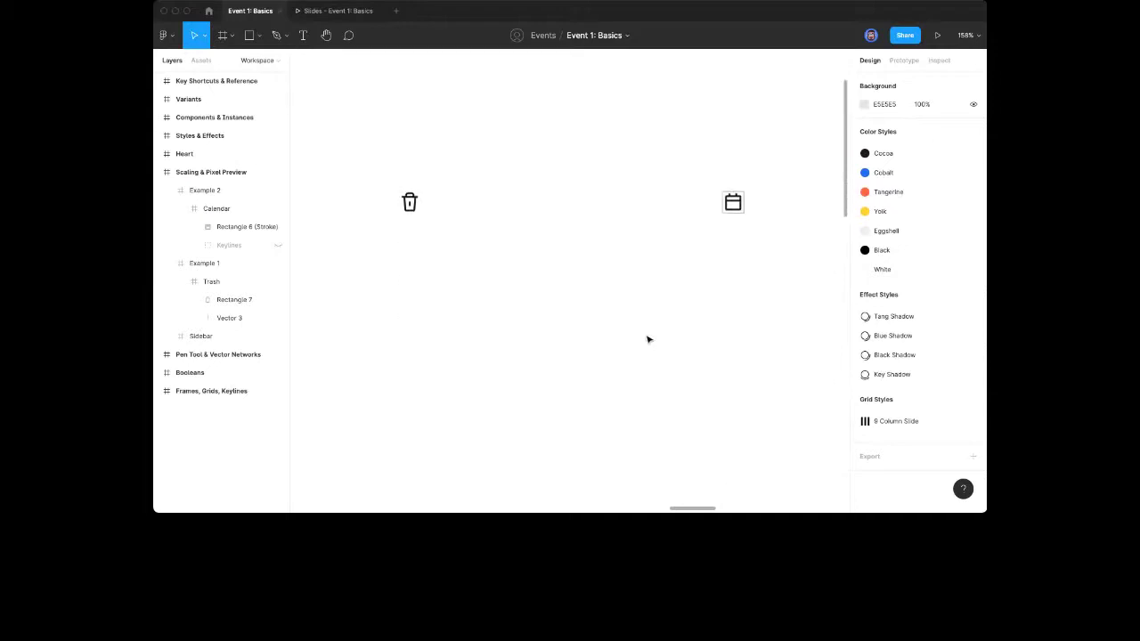
scroll(647, 340, "left", 2)
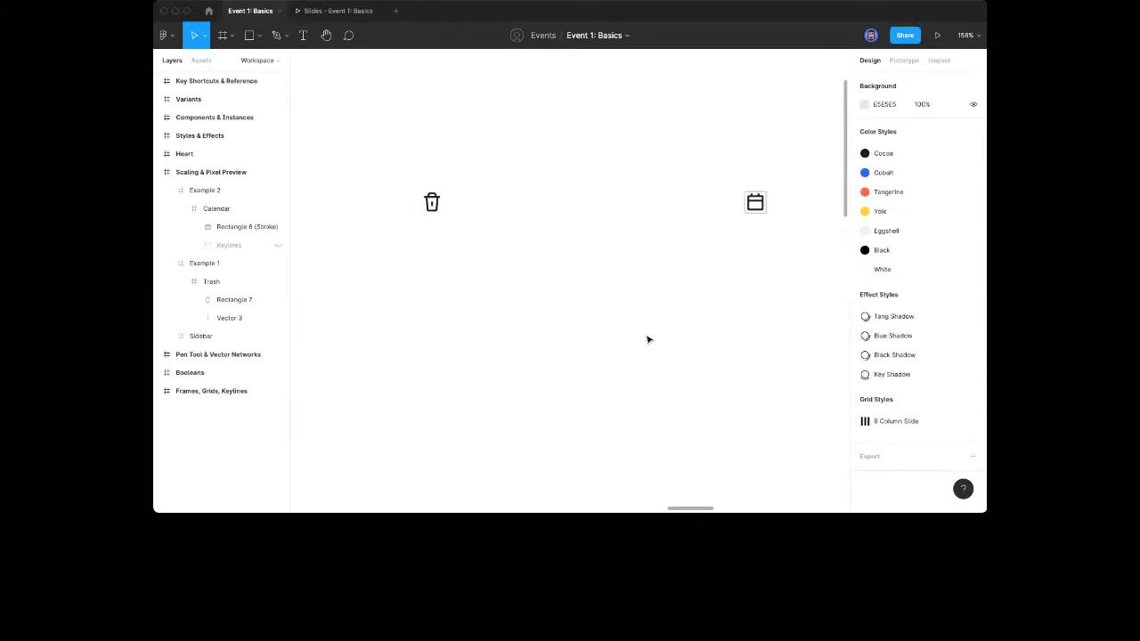
Enable pixel preview at 1x and examine the trash icon's edges up close
key("shift+0")
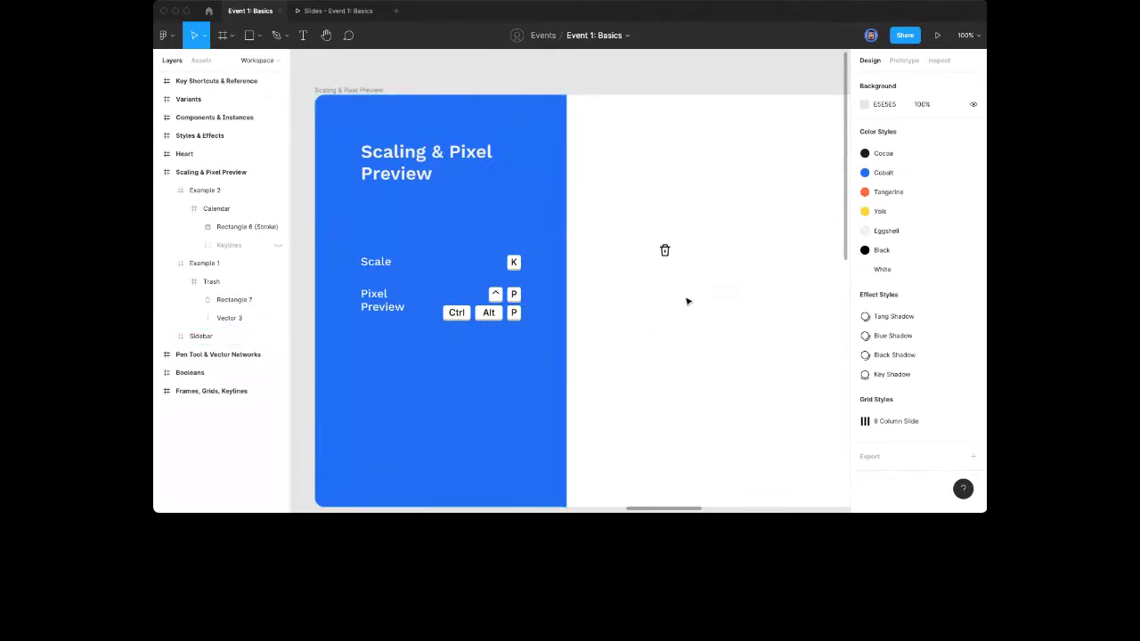
scroll(688, 301, "right", 3)
scroll(519, 255, "up", 5)
scroll(542, 254, "up", 10)
scroll(542, 254, "up", 1)
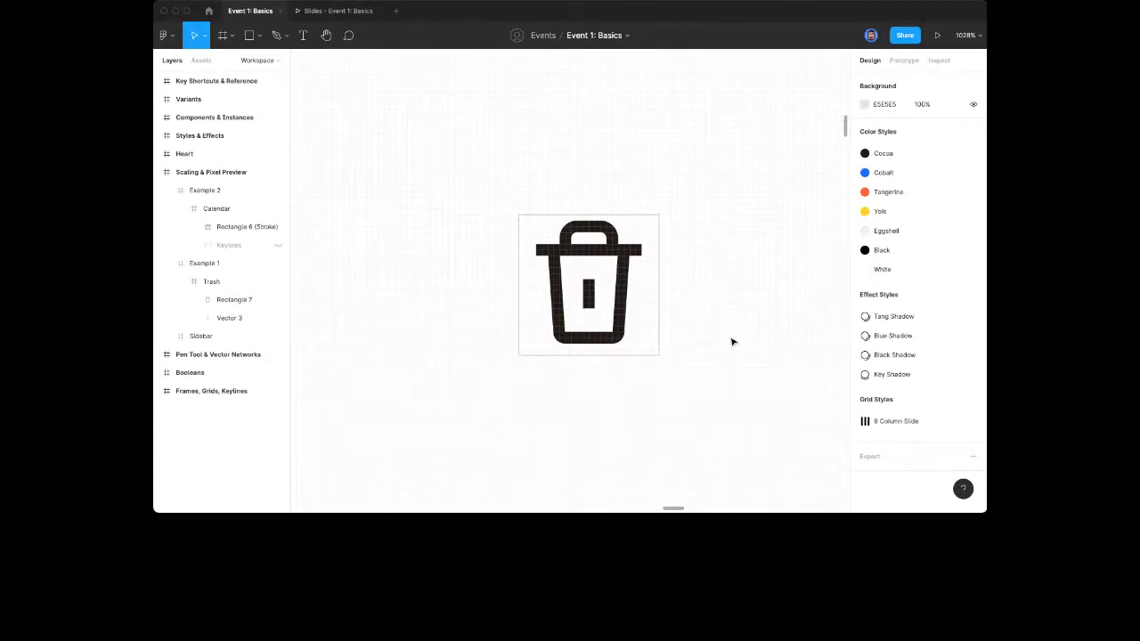
scroll(708, 318, "down", 5)
scroll(715, 321, "left", 1)
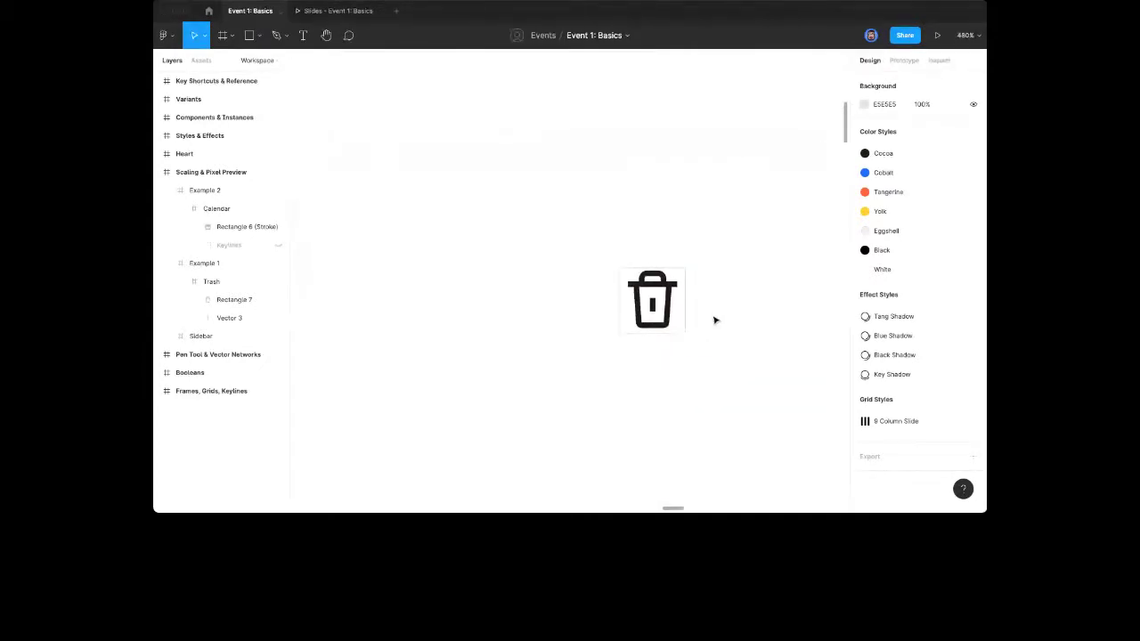
scroll(715, 321, "right", 1)
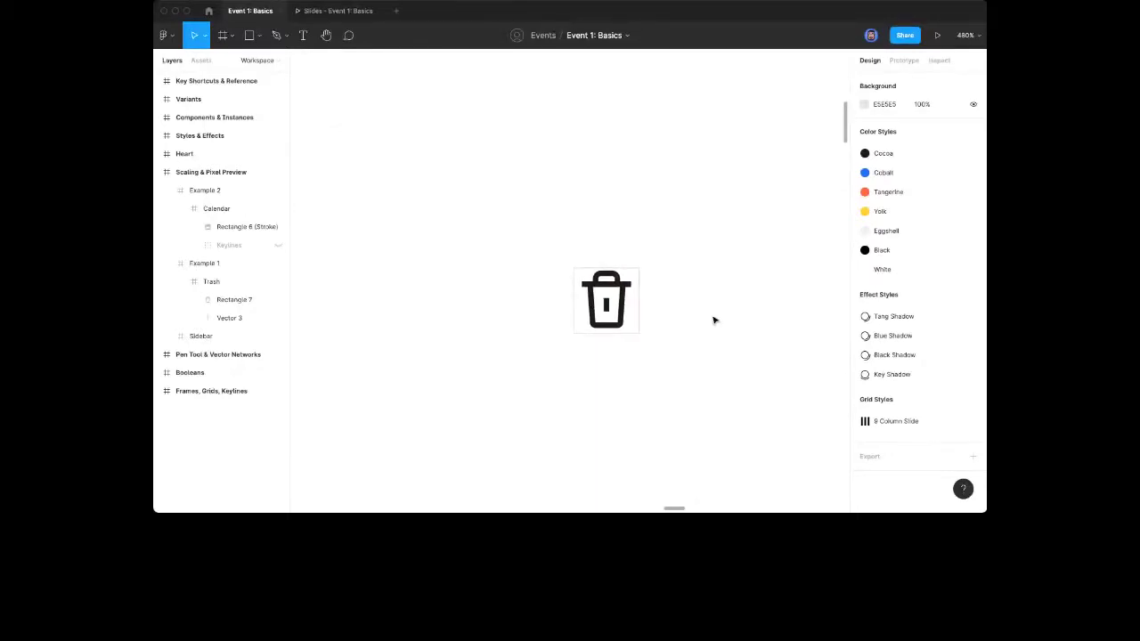
scroll(704, 319, "up", 2)
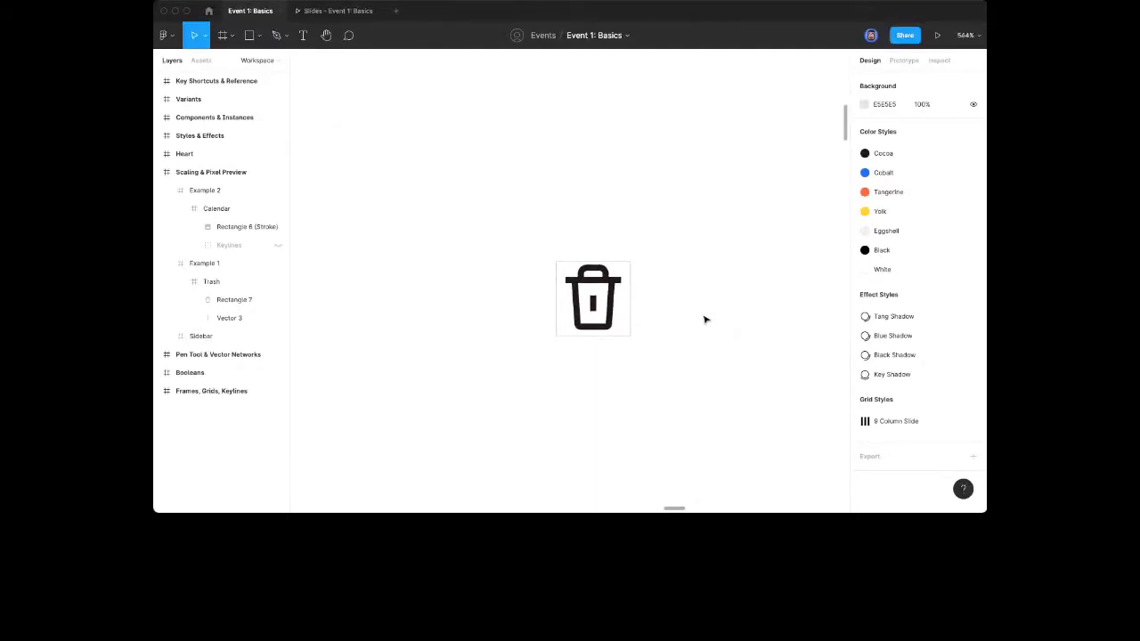
key("super+alt+y")
scroll(583, 319, "up", 3)
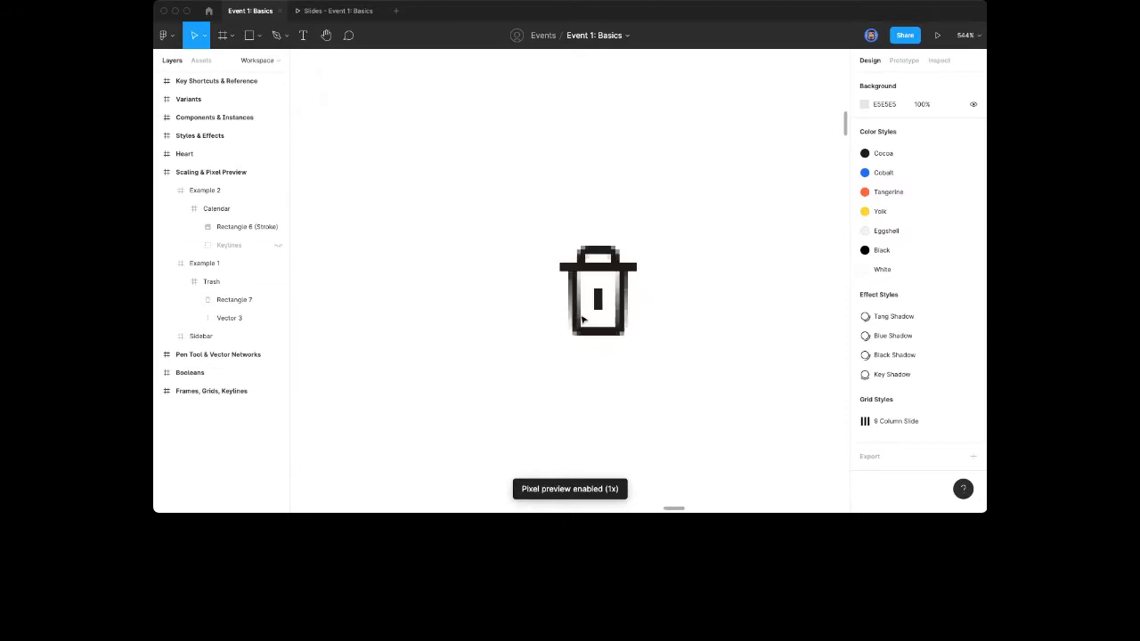
scroll(583, 319, "up", 3)
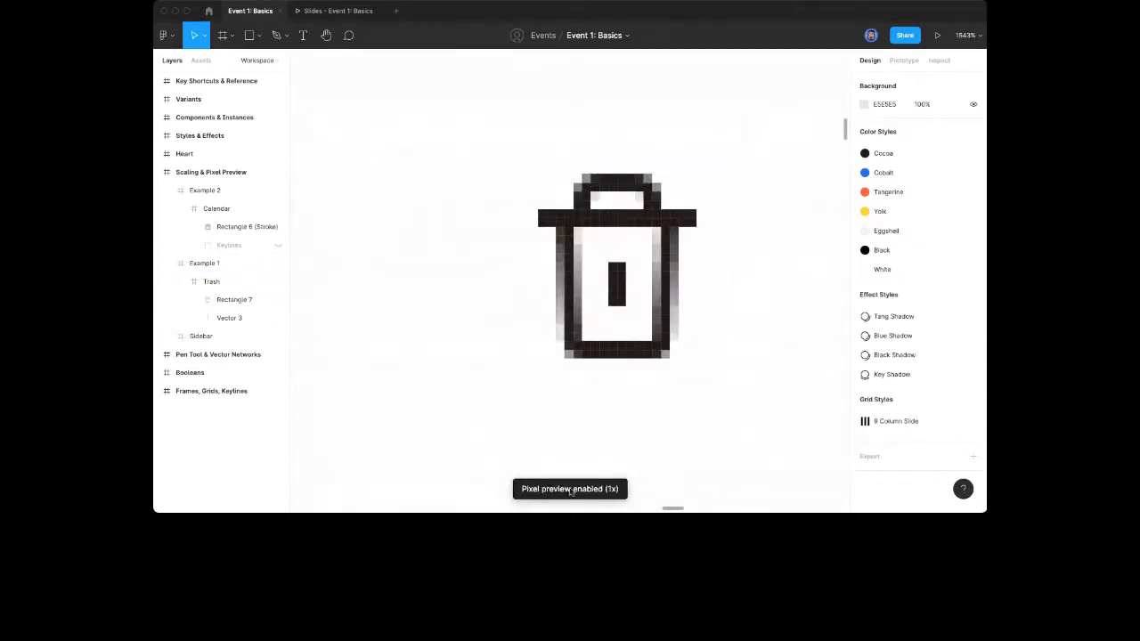
scroll(704, 374, "up", 2)
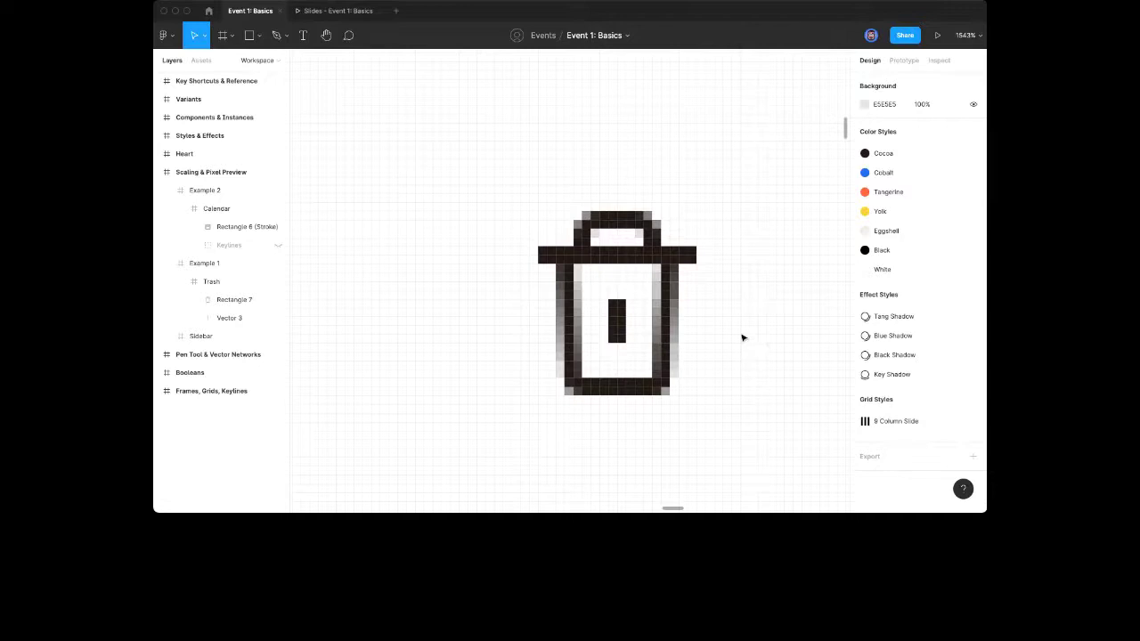
Examine the calendar icon in pixel preview and turn the preview off to compare its vector outline
scroll(743, 339, "down", 5)
scroll(742, 335, "down", 2)
scroll(729, 339, "right", 5)
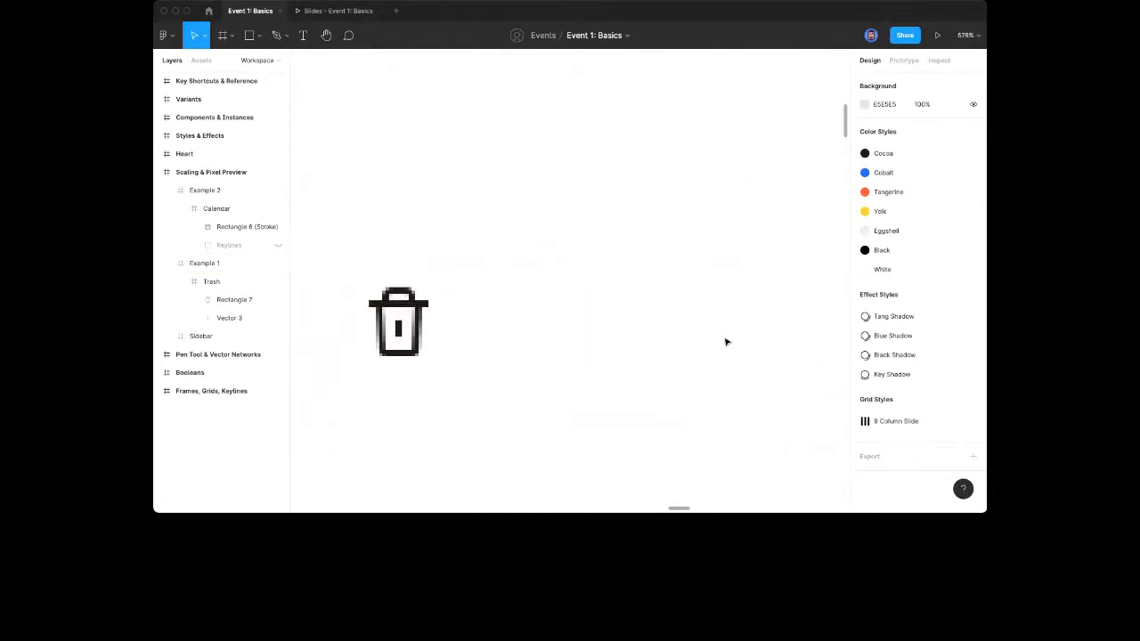
scroll(725, 339, "right", 4)
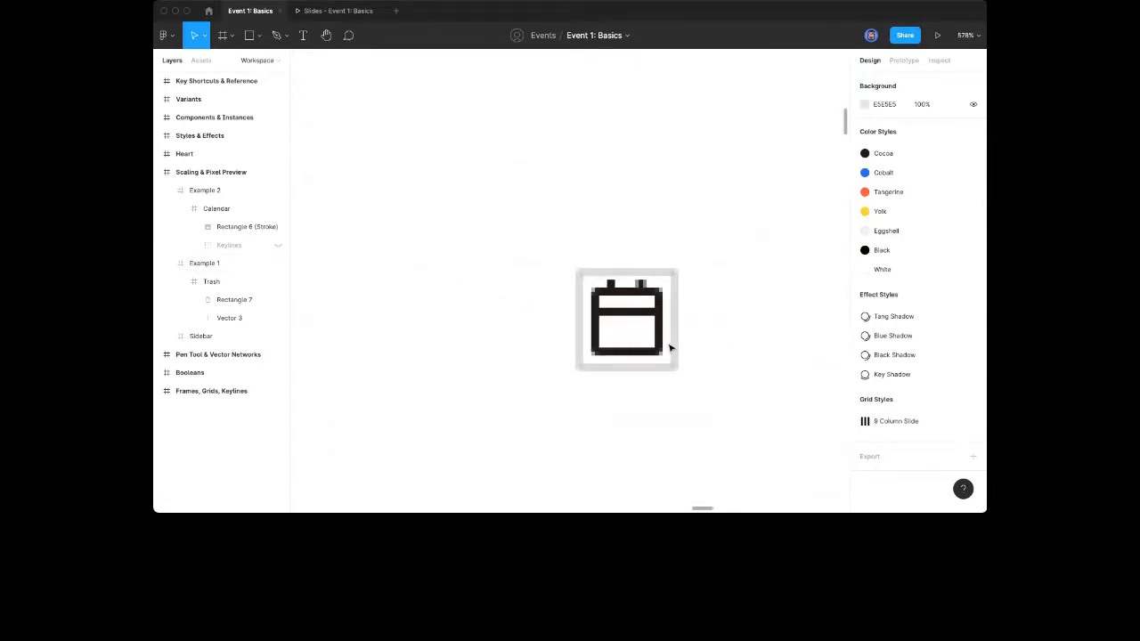
scroll(668, 348, "up", 3)
key("ctrl+alt+y")
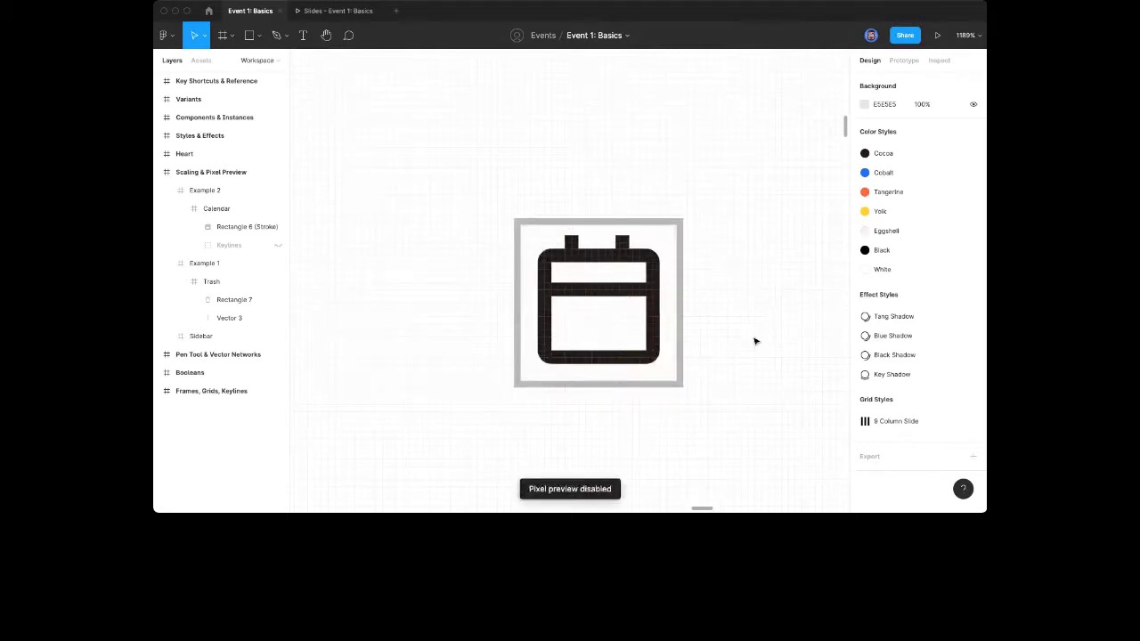
Select the calendar icon's Example 2 frame and re-enable pixel preview to check how its shapes align to the pixel grid
scroll(757, 348, "left", 2)
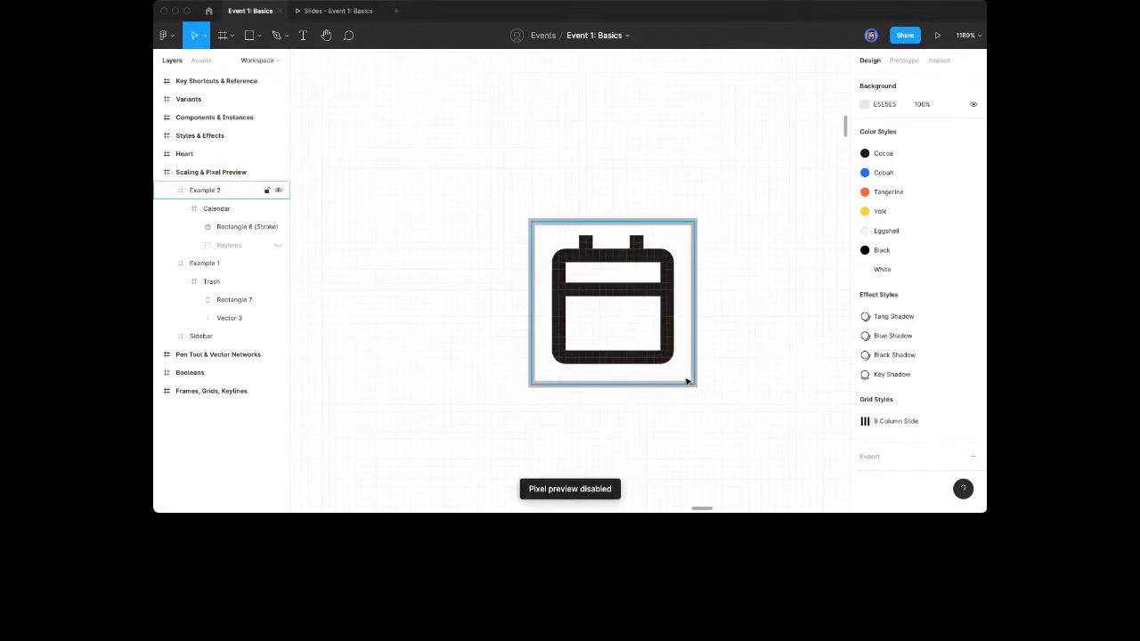
left_click(687, 380)
double_click(648, 264)
scroll(648, 265, "up", 3)
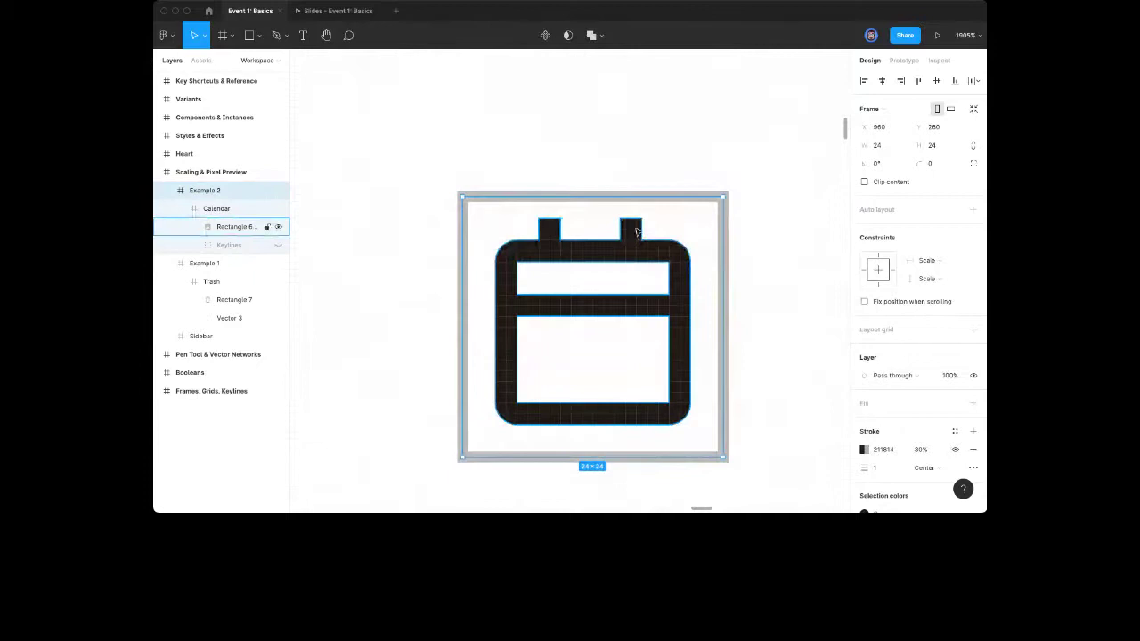
key("Escape")
scroll(760, 266, "down", 1)
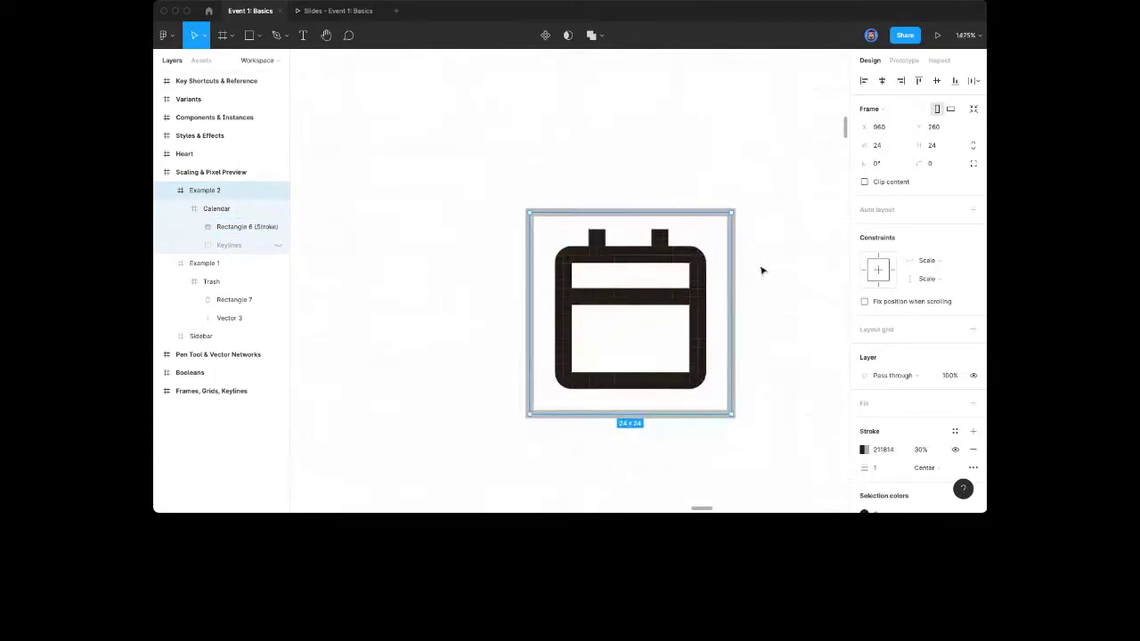
key("super+alt+y")
scroll(762, 271, "left", 2)
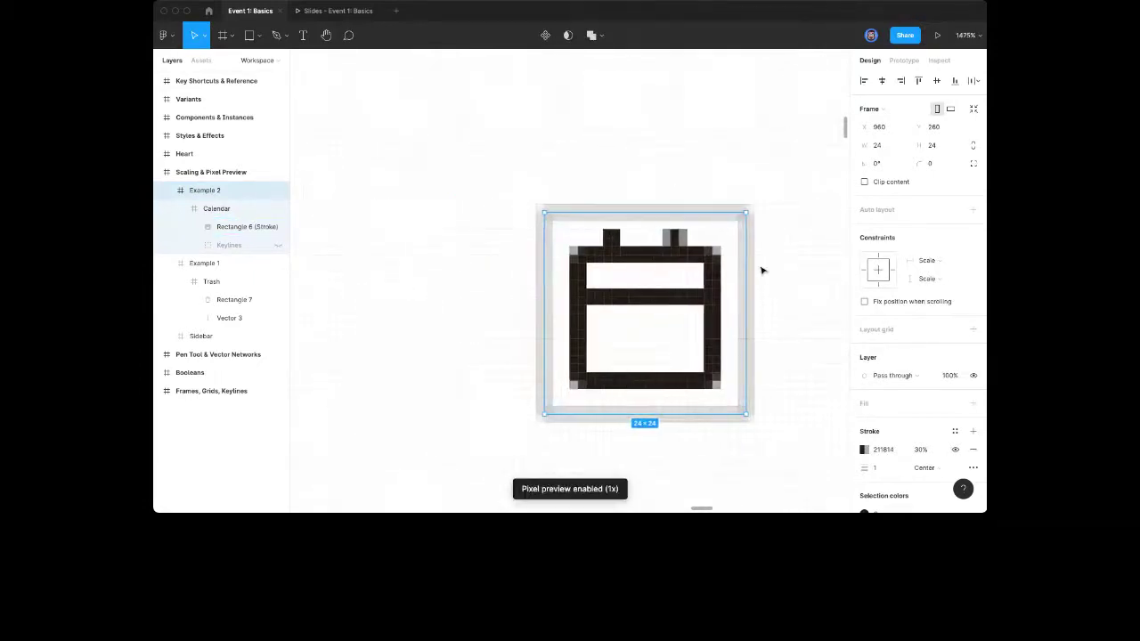
left_click(808, 308)
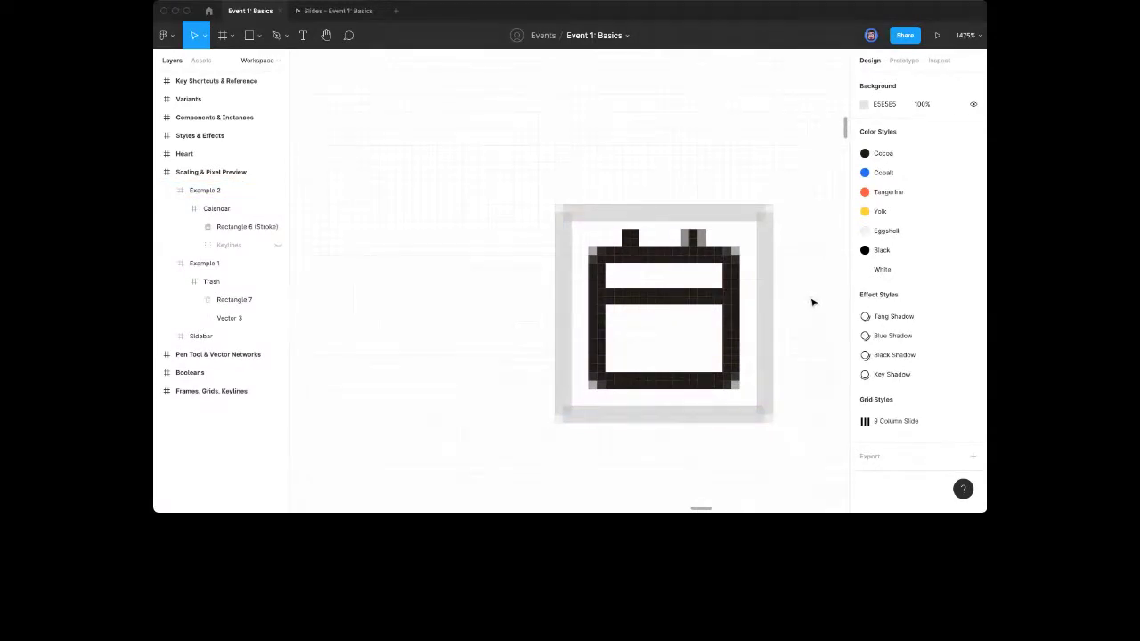
scroll(809, 308, "right", 1)
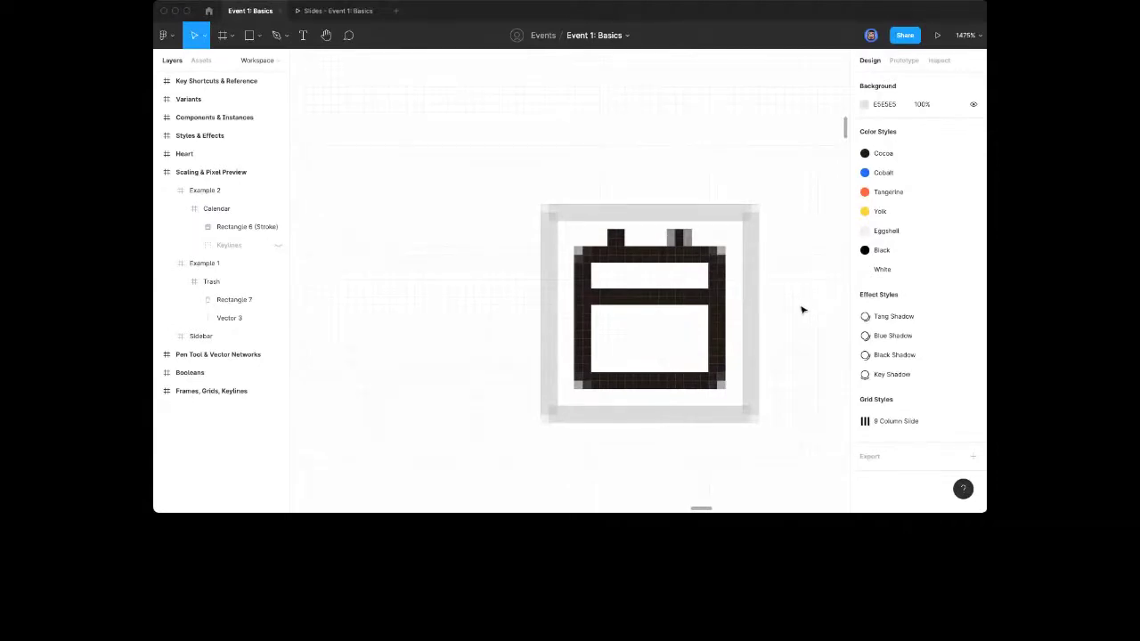
Disable pixel preview with the whole Scaling & Pixel Preview frame in view
scroll(803, 313, "down", 10)
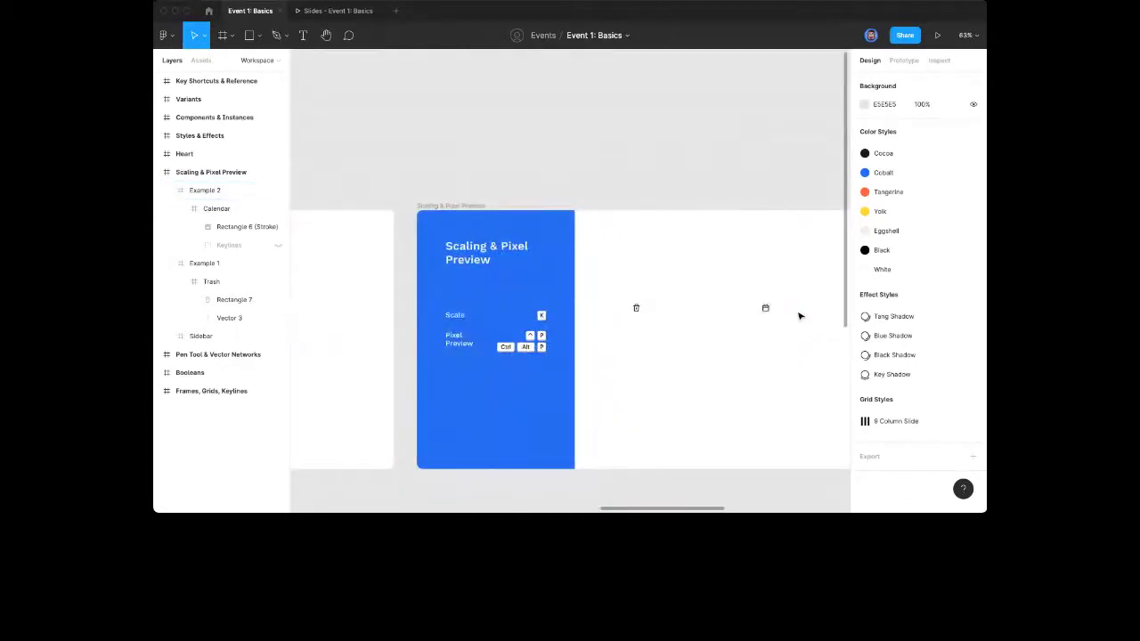
key("ctrl+p")
scroll(779, 322, "right", 2)
scroll(759, 330, "down", 2)
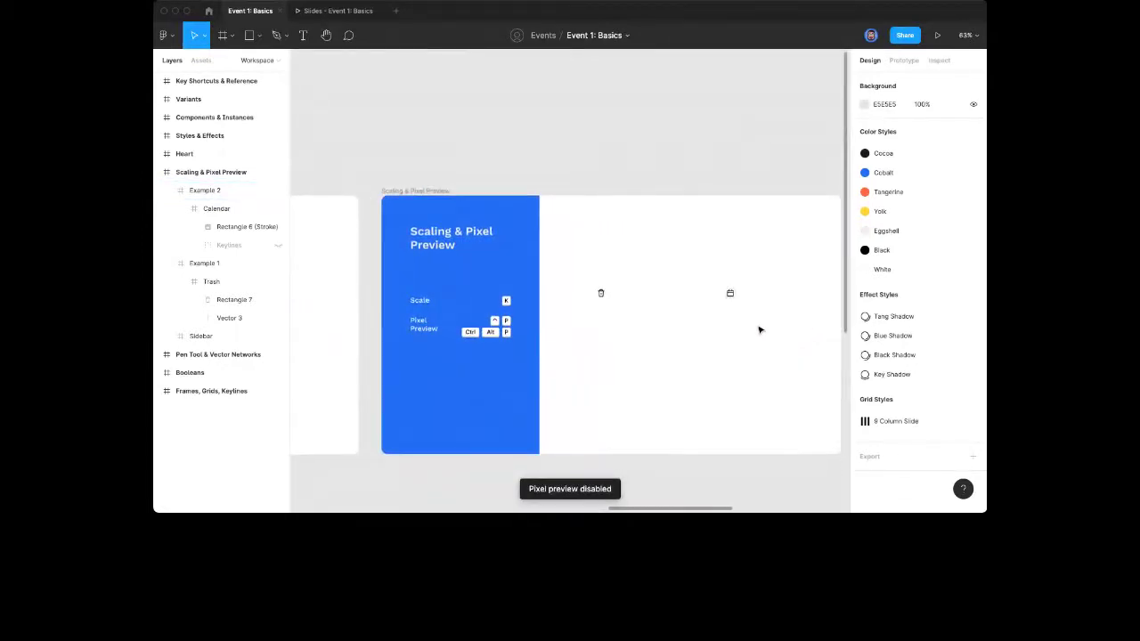
Go to the Heart frame and collapse all layers in the layer list
scroll(757, 337, "right", 1)
key("n")
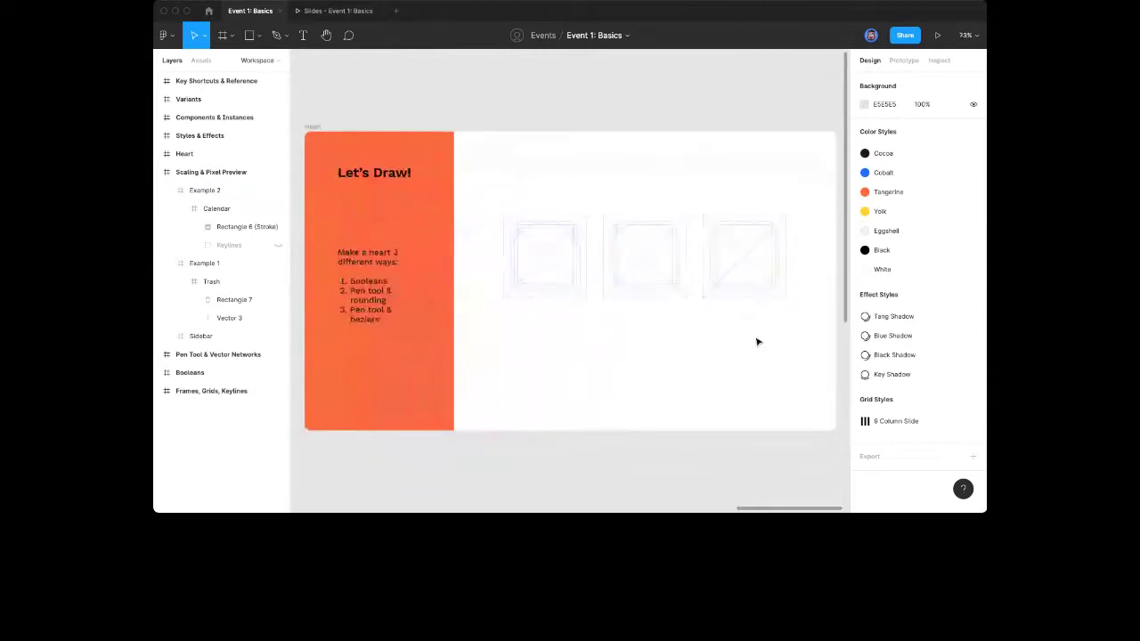
key("alt+l")
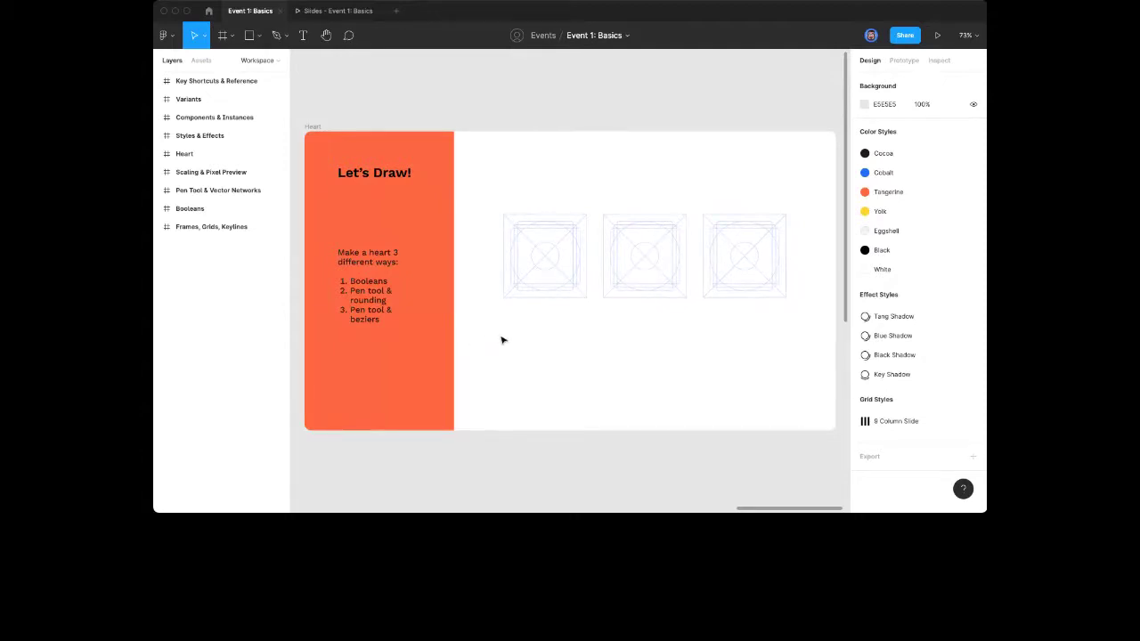
Examine the Heart frame's instructions for drawing a heart three ways and its keyline example frames
scroll(507, 334, "left", 2)
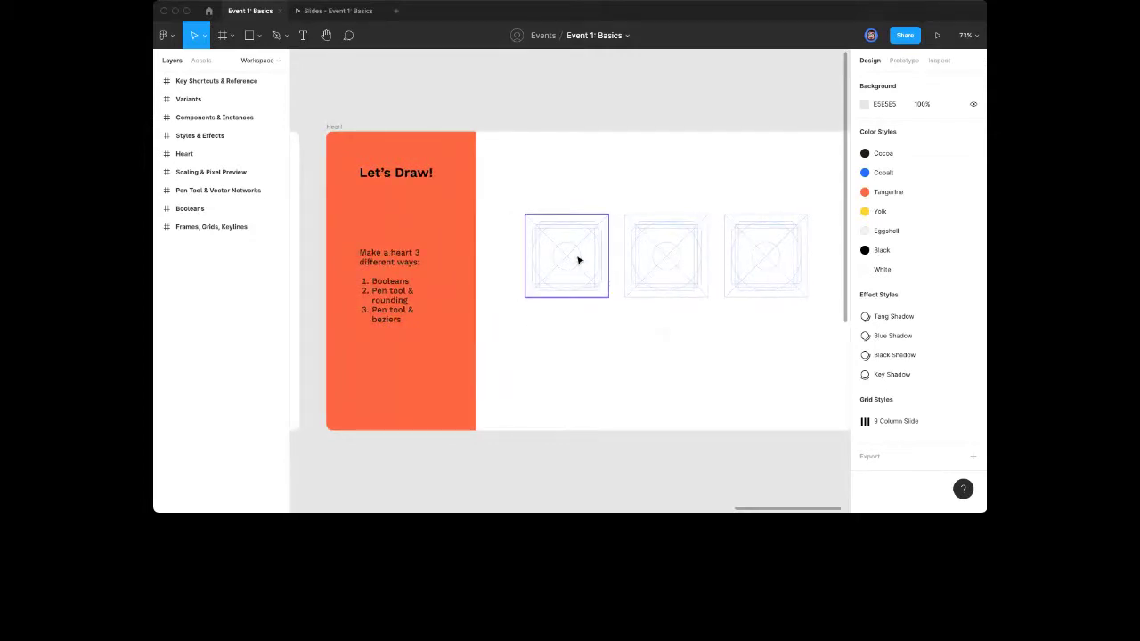
left_click_drag(506, 207, 770, 325)
left_click(768, 329)
left_click_drag(555, 330, 586, 349)
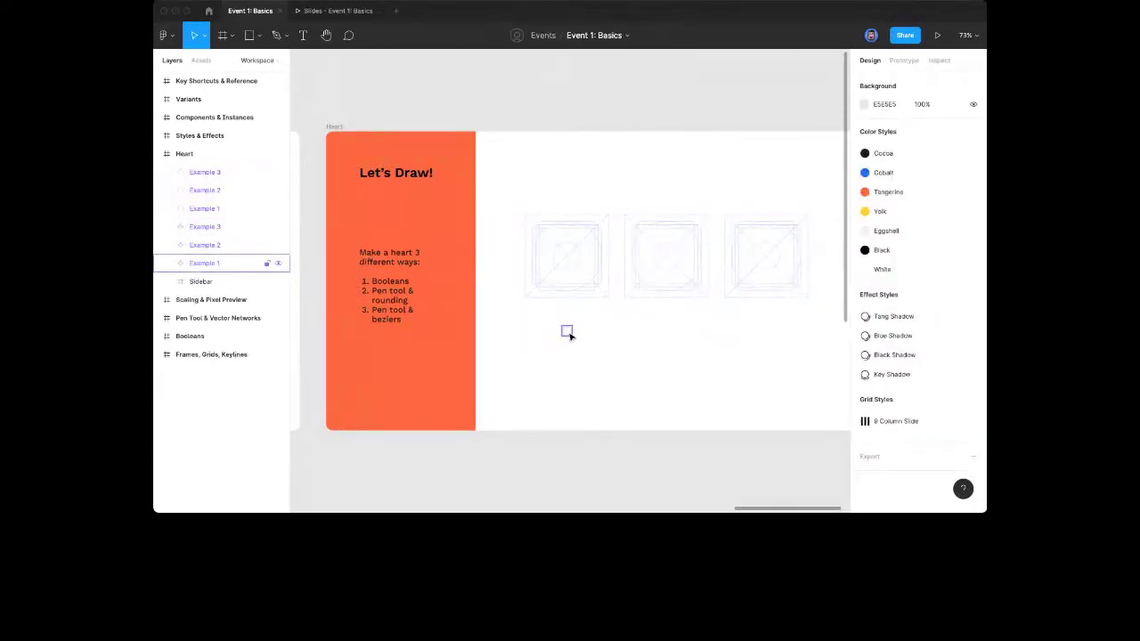
scroll(571, 335, "up", 3)
scroll(560, 338, "left", 5)
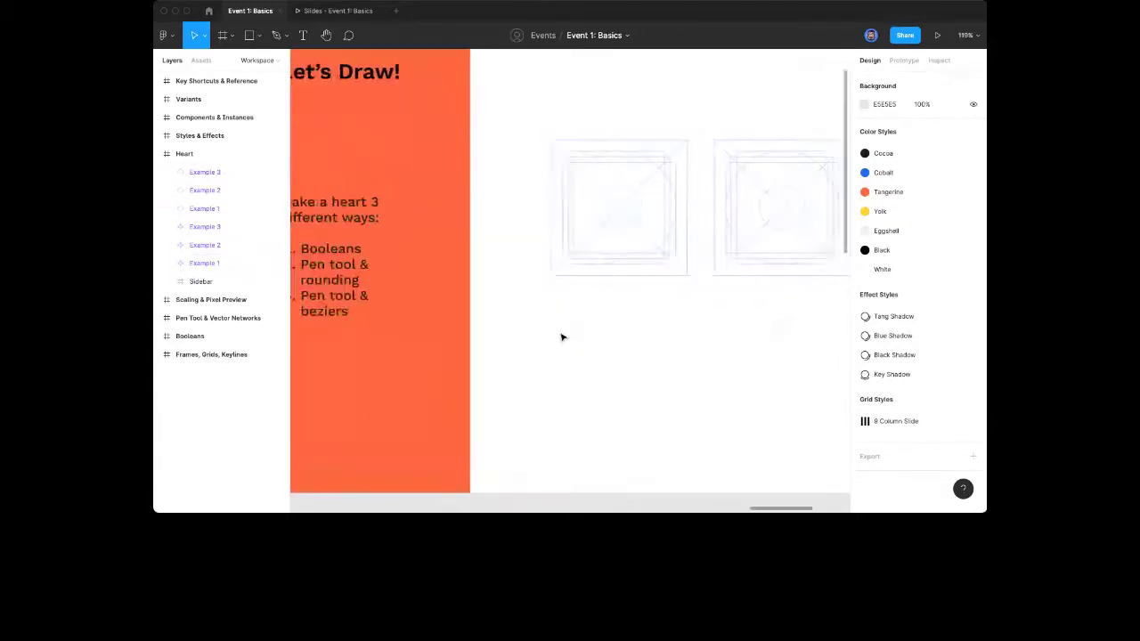
scroll(561, 337, "left", 1)
left_click(445, 294)
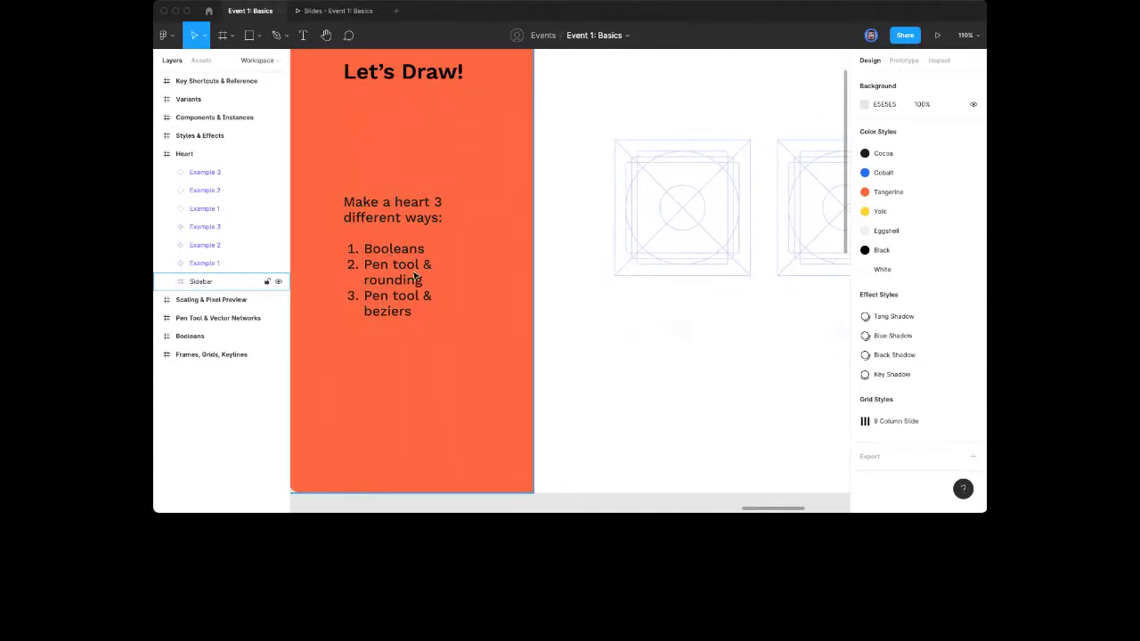
left_click(660, 435)
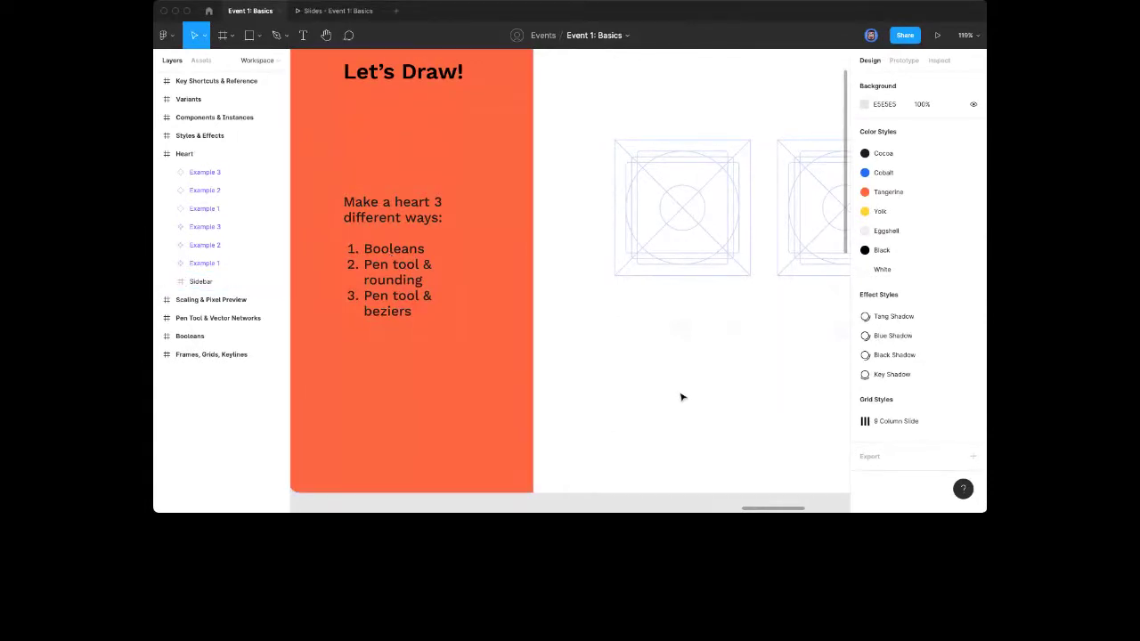
scroll(682, 397, "right", 3)
scroll(643, 359, "left", 2)
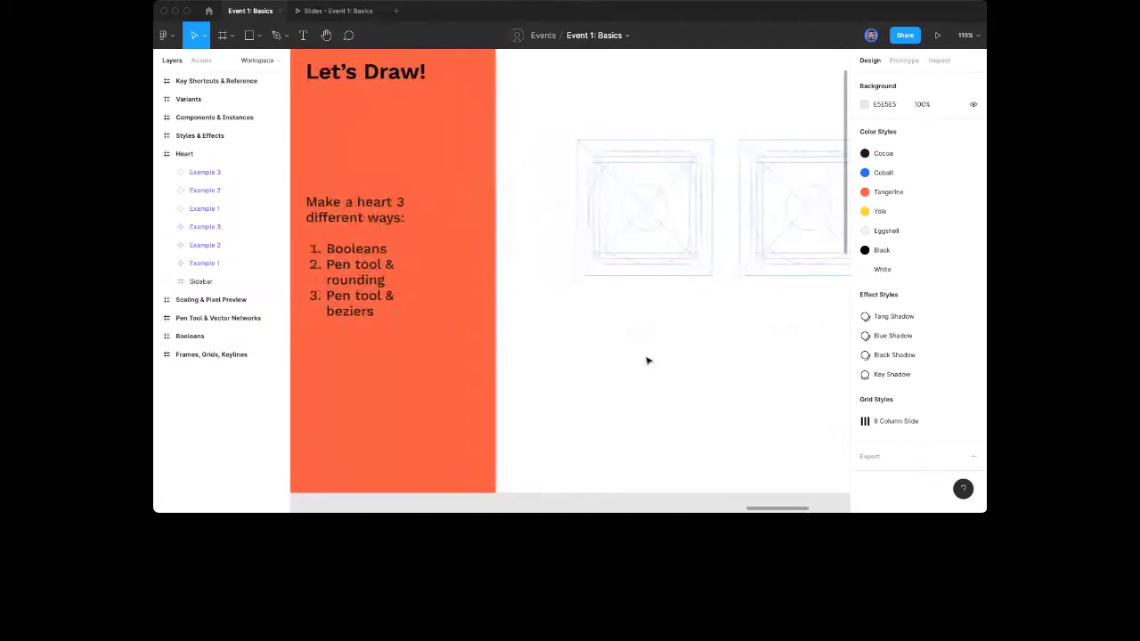
scroll(648, 360, "right", 2)
scroll(624, 345, "left", 2)
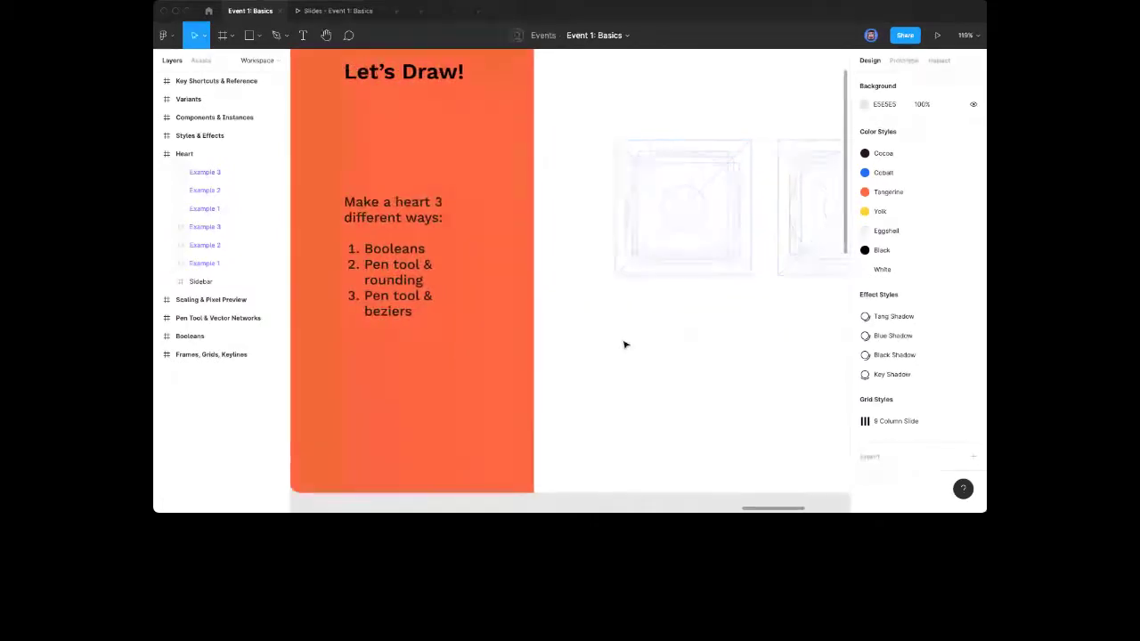
scroll(623, 344, "right", 2)
Draw a rectangle about 6 × 8 near the centre of the Heart frame's Example 1 keyline component
scroll(579, 336, "up", 5)
scroll(570, 336, "up", 5)
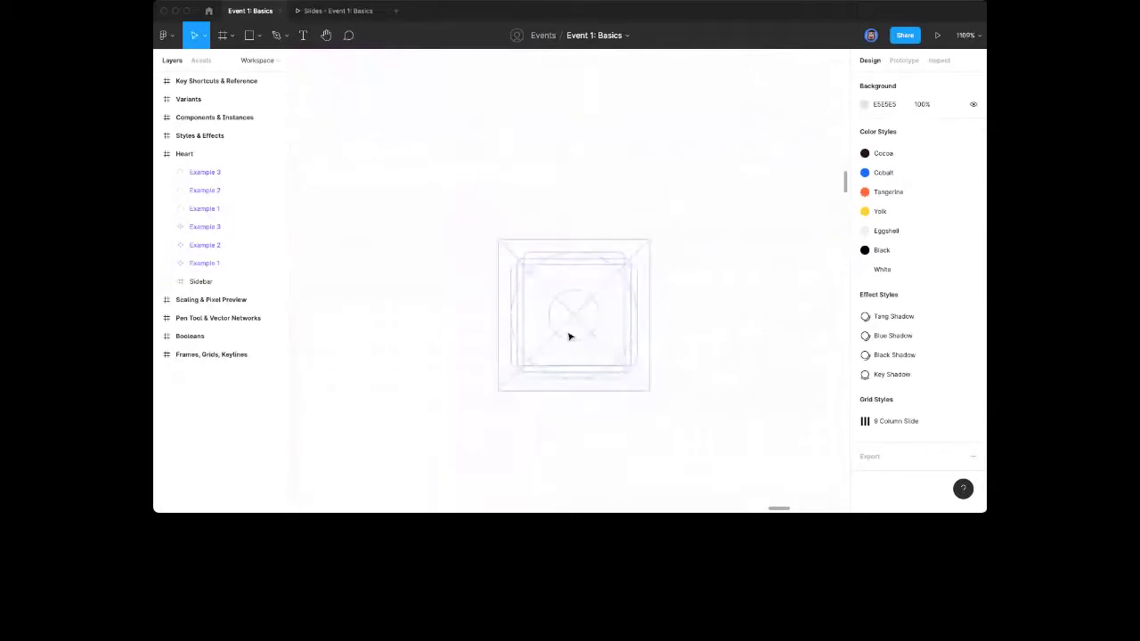
left_click(650, 323)
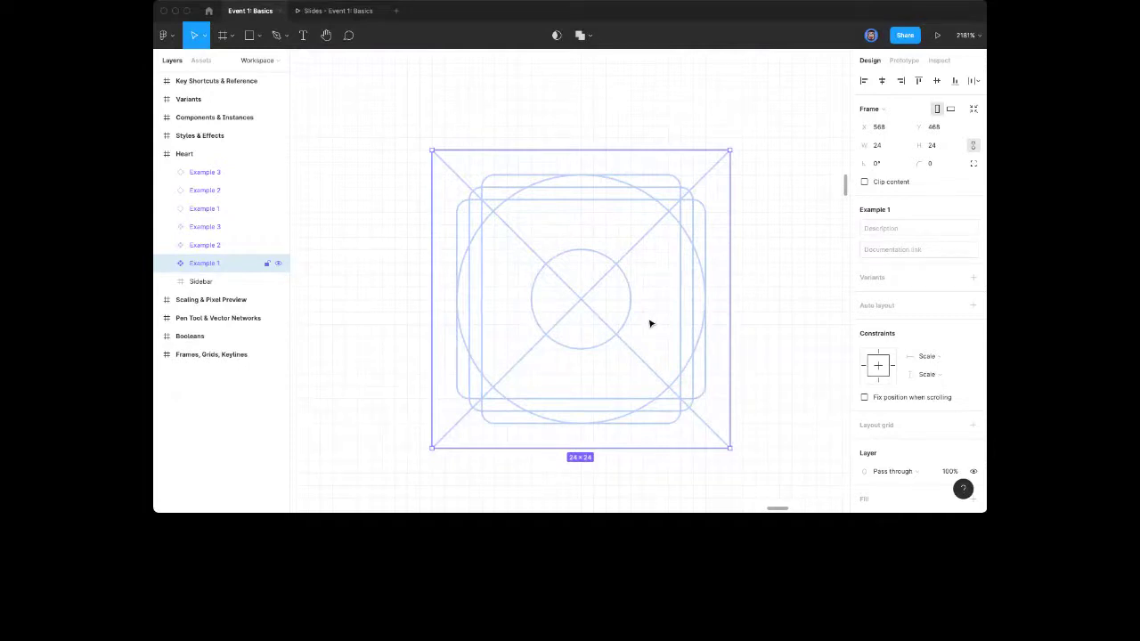
left_click(771, 288)
key("r")
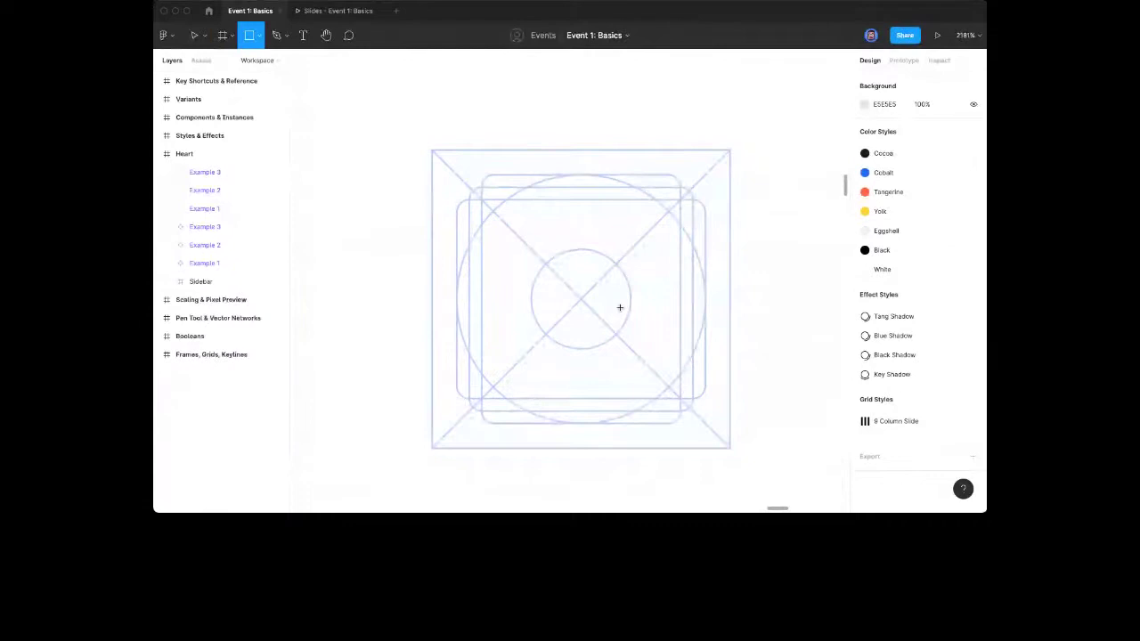
left_click_drag(532, 263, 610, 359)
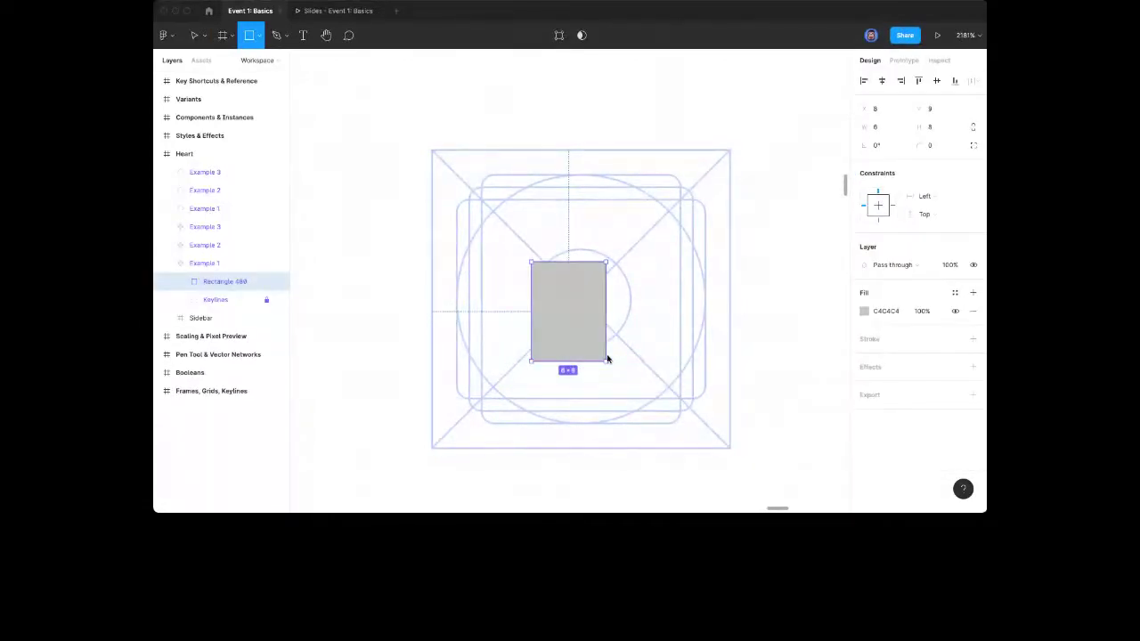
left_click_drag(608, 359, 608, 359)
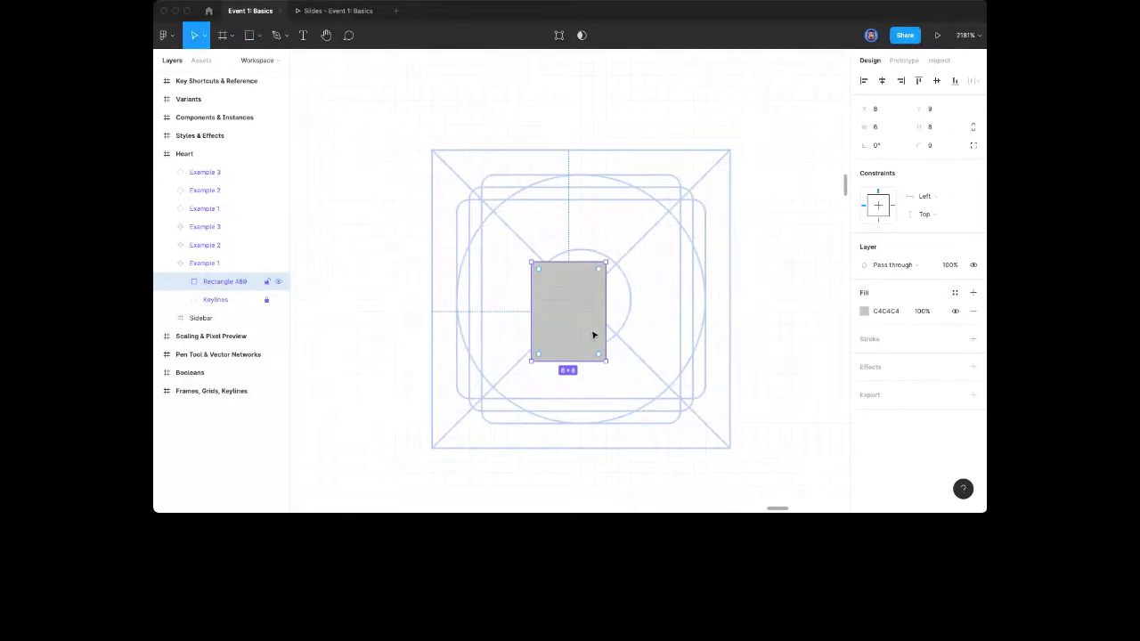
Reshape the rectangle into the heart's left half by moving its four corners to (2, 4), (10, 4), (12, 22) and about (2, 11)
double_click(593, 338)
mouse_move(533, 361)
left_mouse_down()
mouse_move(585, 433)
mouse_move(580, 423)
left_mouse_up()
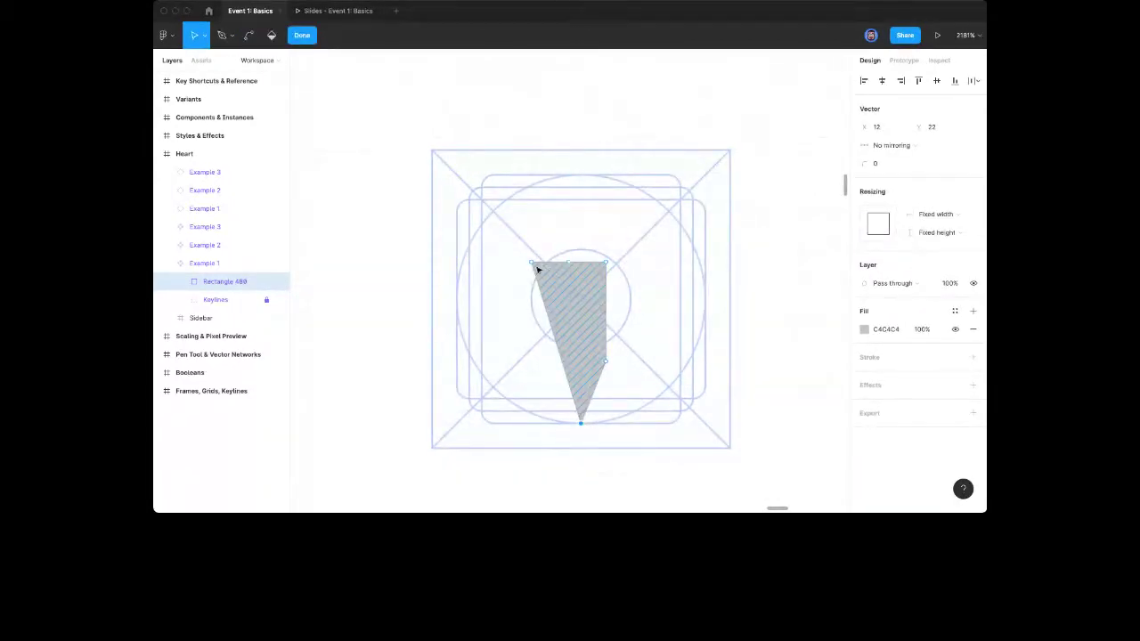
left_click_drag(532, 266, 456, 200)
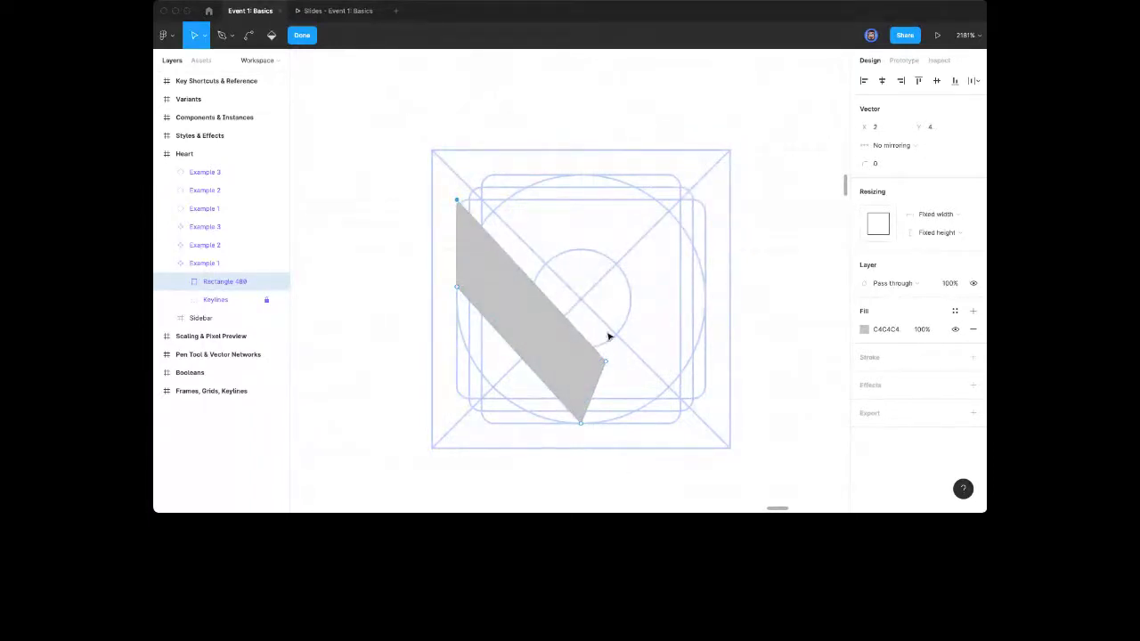
left_click_drag(608, 366, 556, 202)
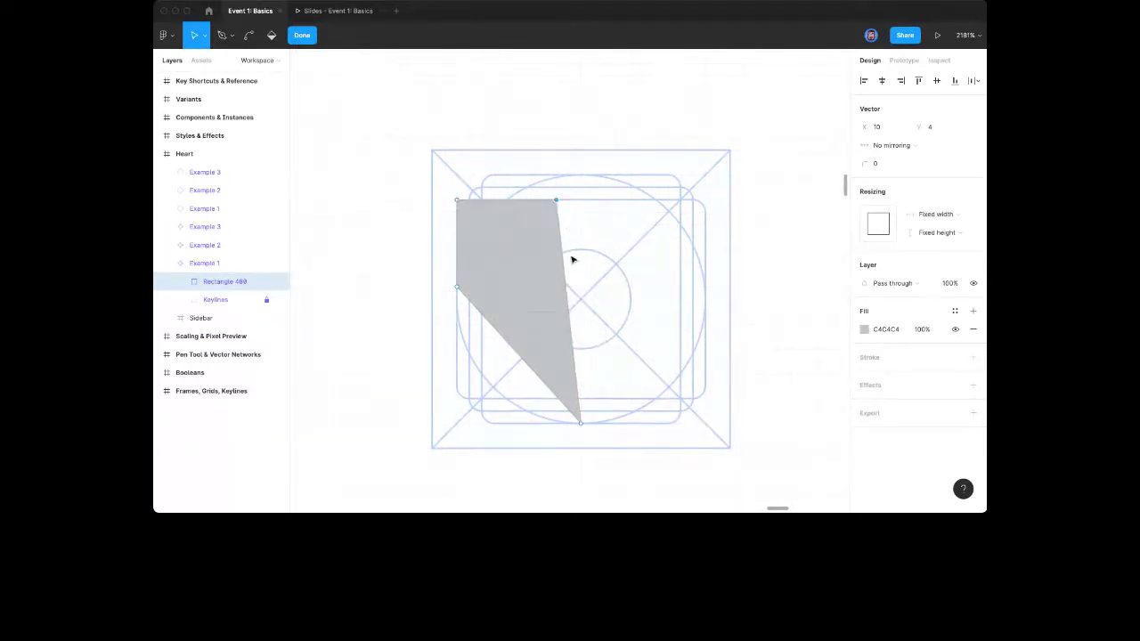
Add two points along the shape's inner edge, at about (11, 9) and (13, 11), and finish editing the shape
left_click_drag(571, 313, 706, 291)
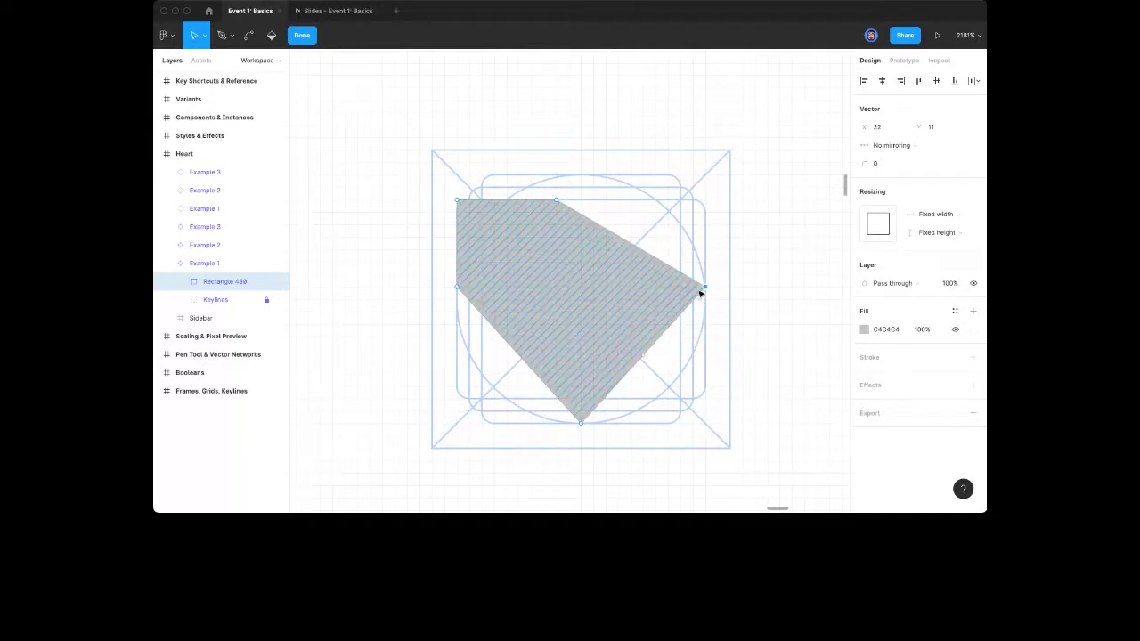
left_click_drag(623, 243, 568, 263)
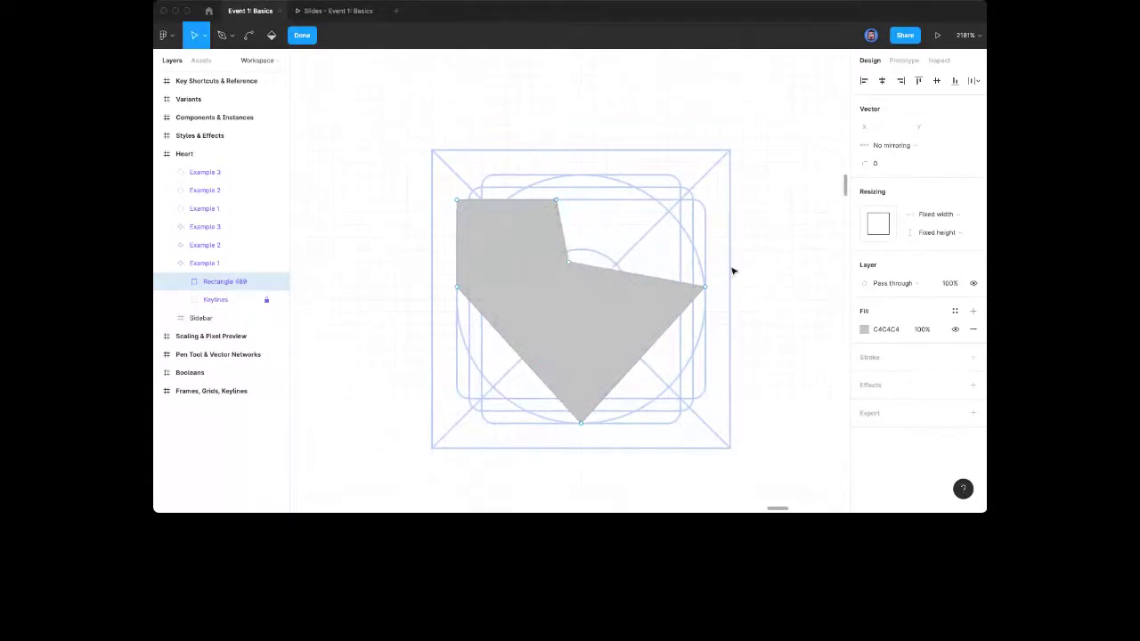
left_click(761, 267)
left_click_drag(700, 288, 593, 287)
left_click(683, 288)
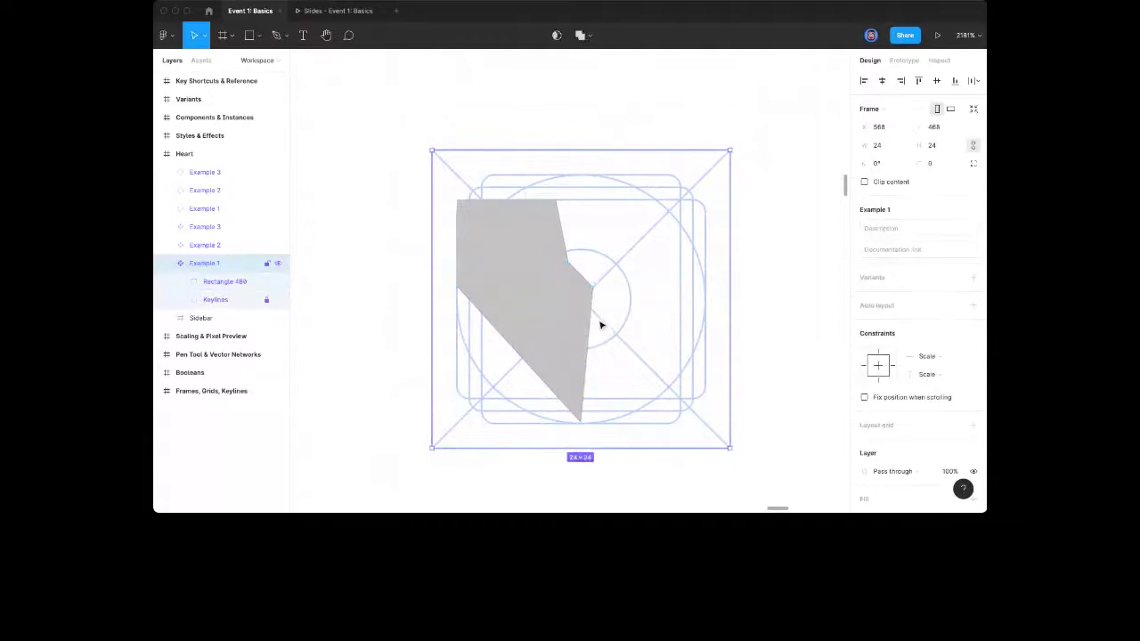
Try to form the heart's right half from a horizontally flipped copy of the shape, and delete the copy
left_click(552, 319)
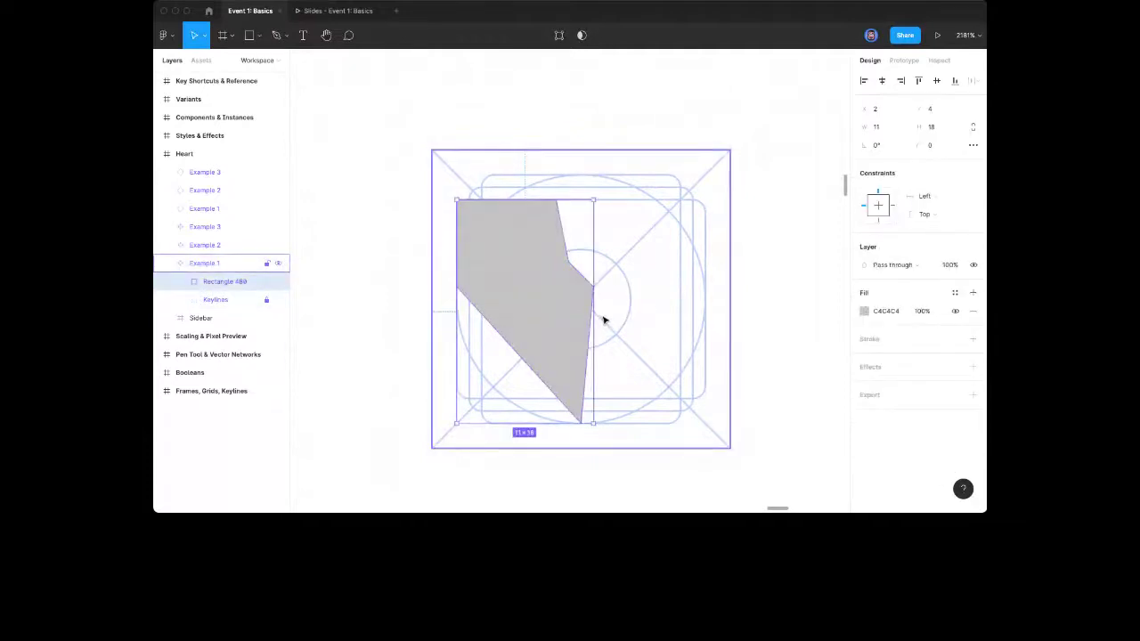
left_click_drag(537, 303, 649, 299)
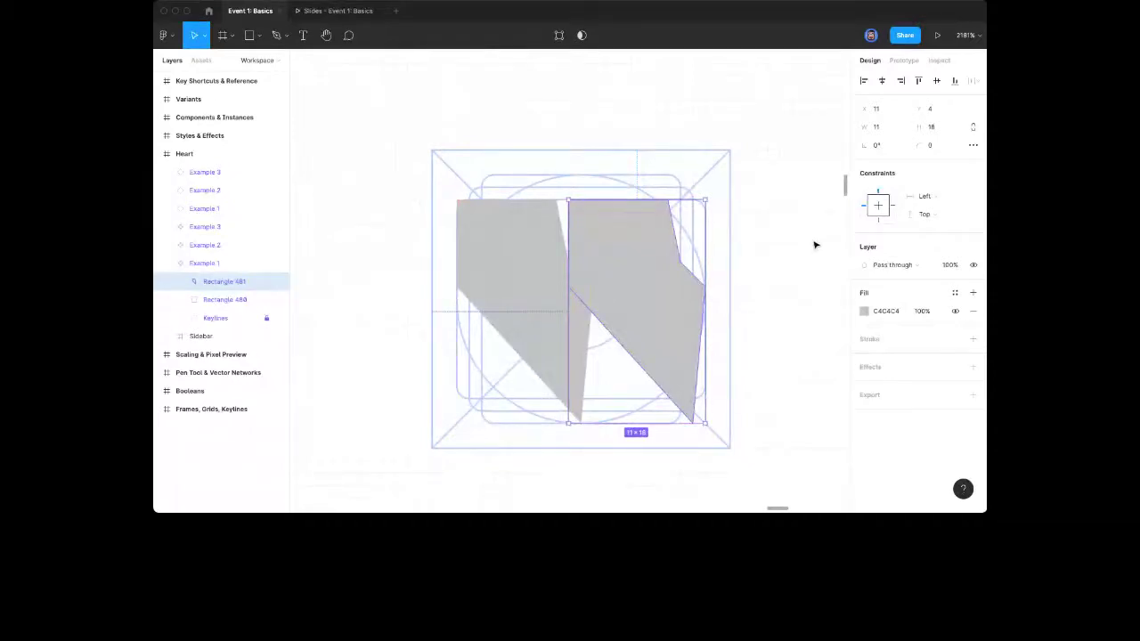
key("shift+h")
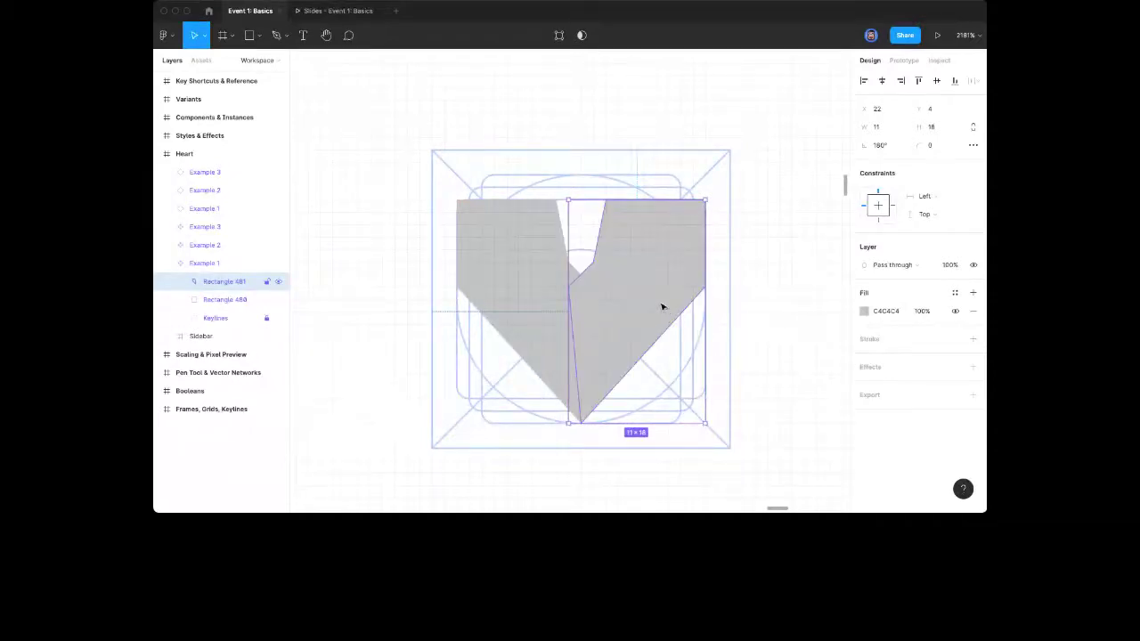
left_click_drag(662, 271, 666, 267)
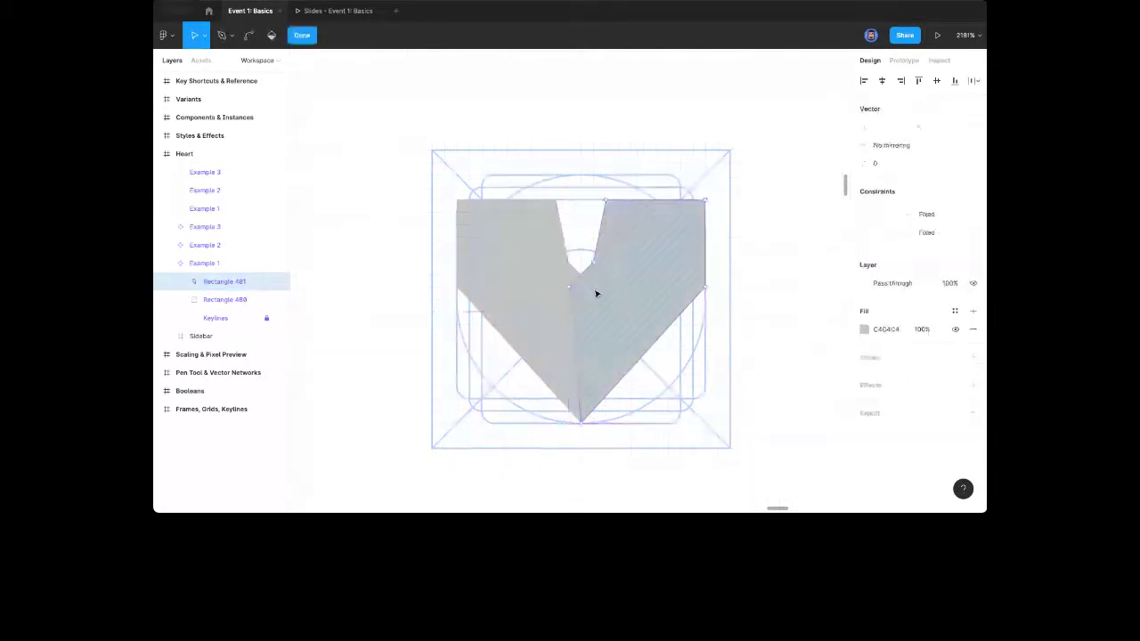
key("Escape")
left_click(646, 269)
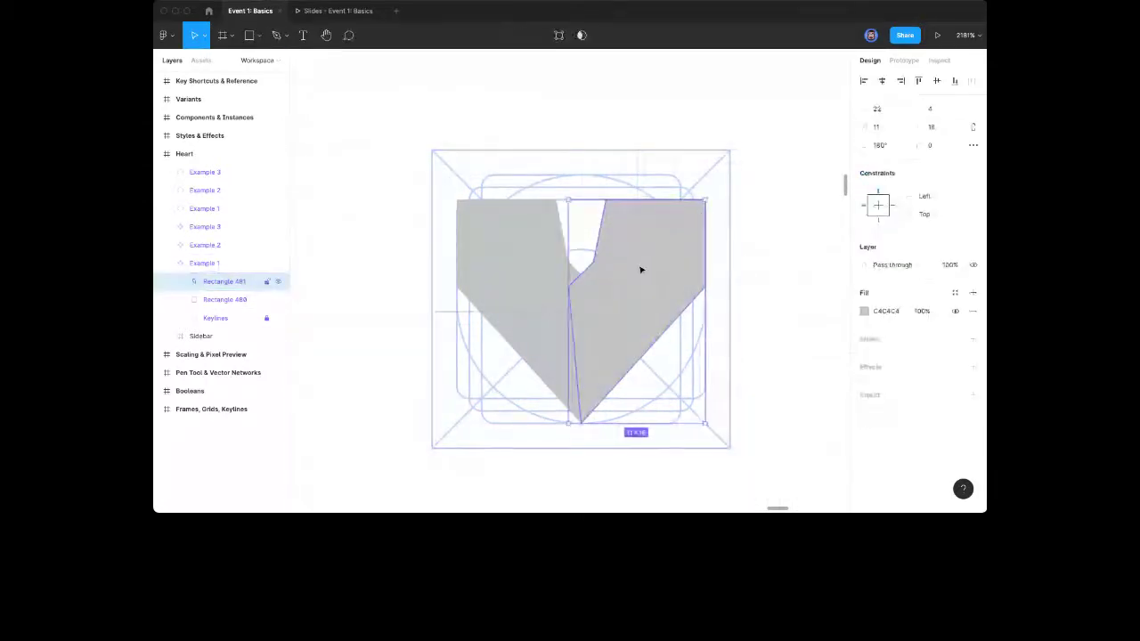
key("Delete")
Remove the inner-edge point at about (13, 11) and move the remaining inner-edge point to (20, 14)
left_click(570, 298)
key("Return")
left_click(594, 286)
key("Delete")
left_click_drag(572, 265, 680, 331)
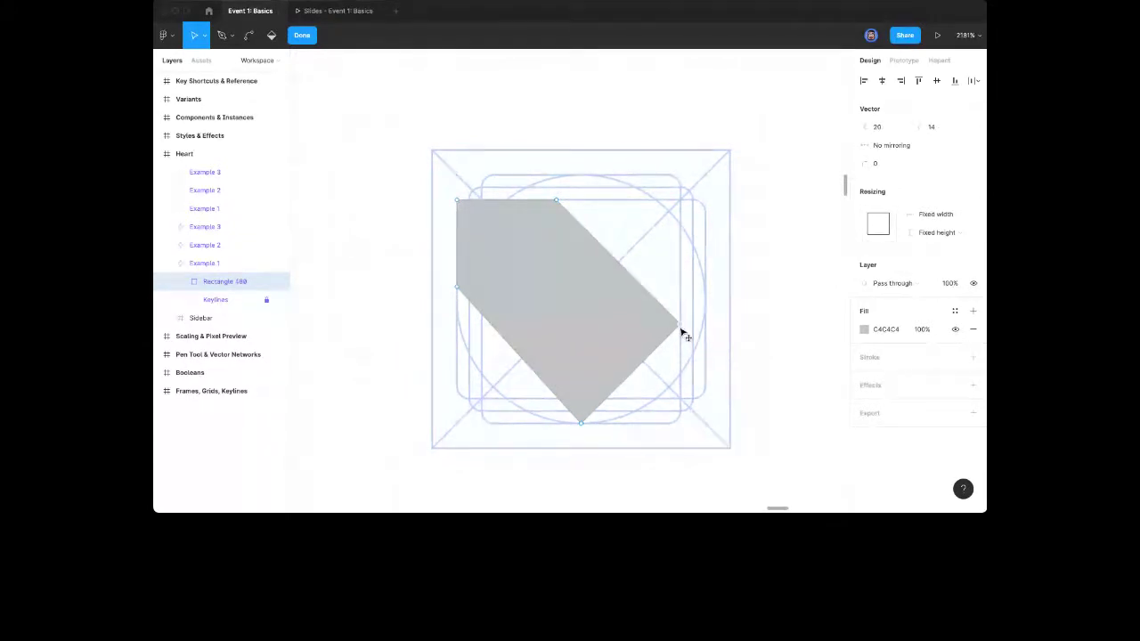
left_click(712, 306)
Duplicate the shape, flip the copy horizontally and shift it 2 units right to form the heart's other half
left_click(616, 326)
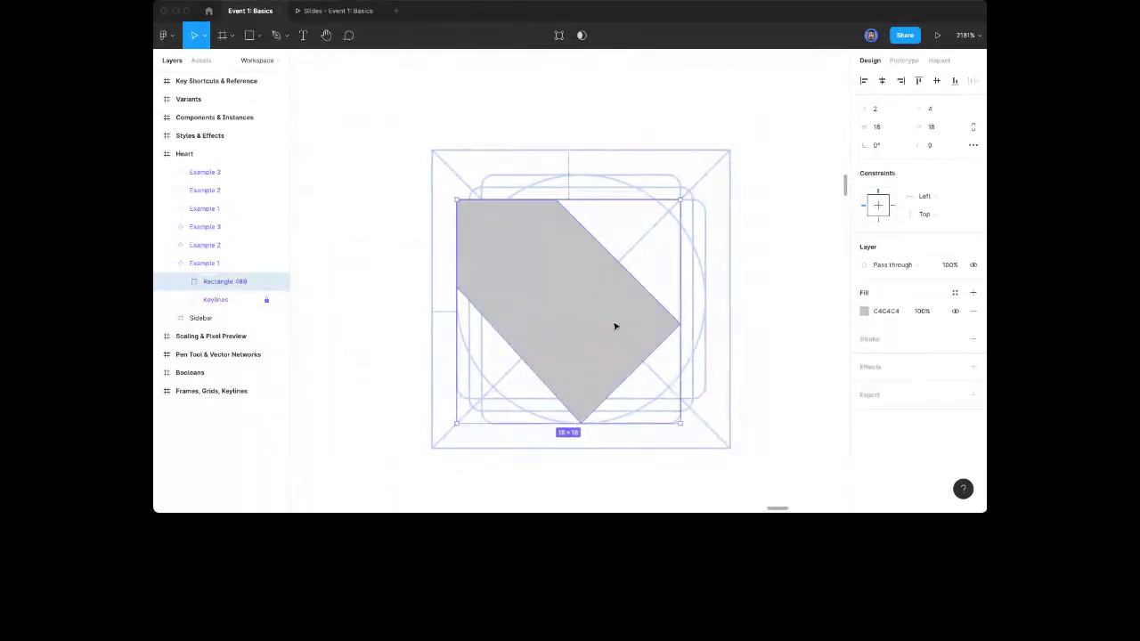
key("ctrl+v")
key("shift+h")
key("Right")
key("Right")
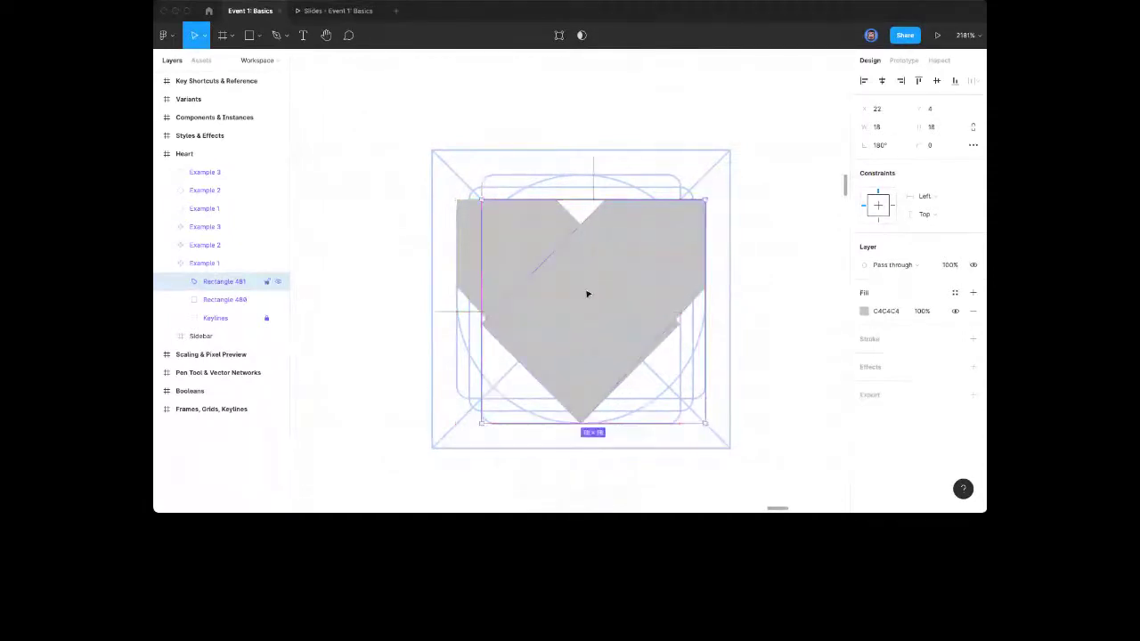
Pull the protruding lower corners of both overlapping shapes inside the heart outline, at about (6, 13) and (19, 13)
left_click_drag(489, 326, 507, 296)
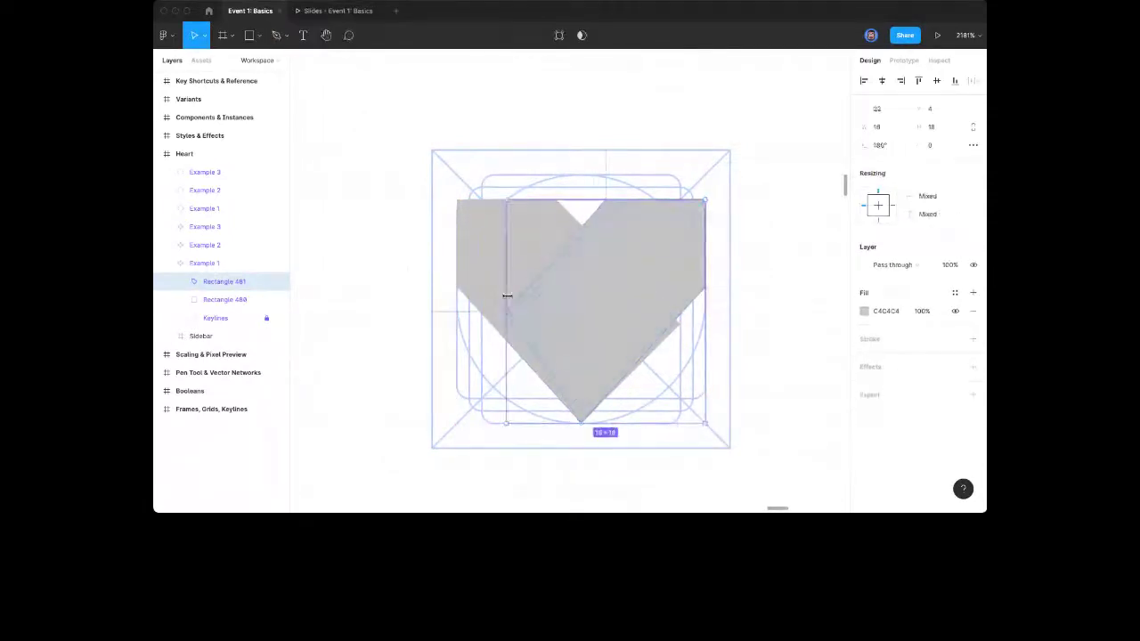
double_click(507, 295)
left_click(669, 312)
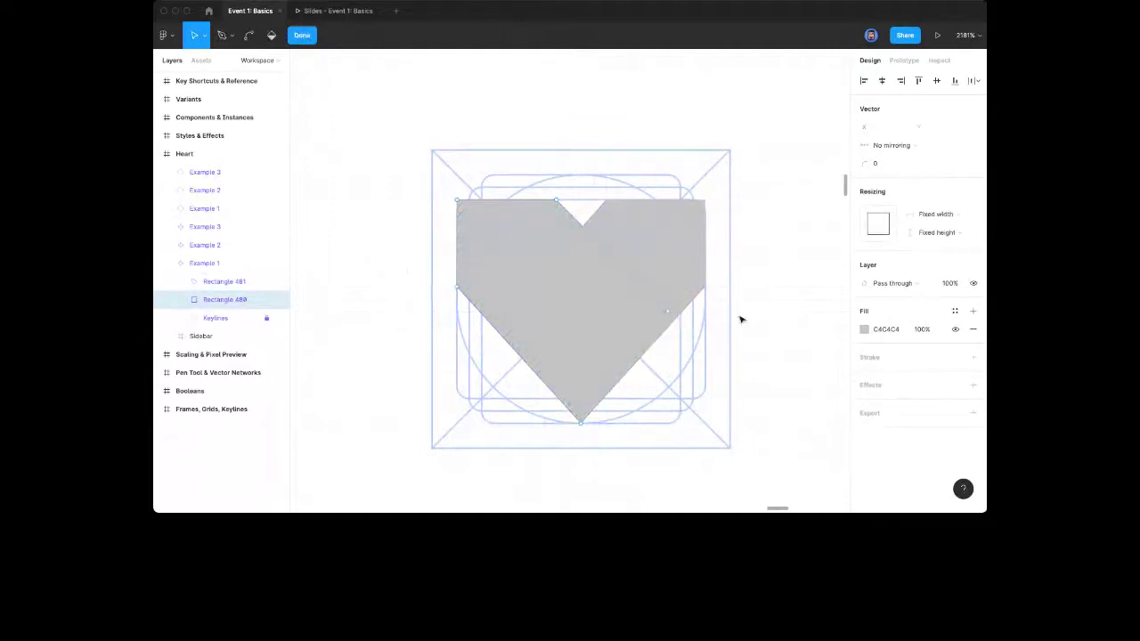
left_click(762, 316)
Combine the two overlapping shapes into one heart outline with a Union boolean
scroll(766, 313, "down", 5)
left_click(613, 280)
left_click(718, 274, "shift")
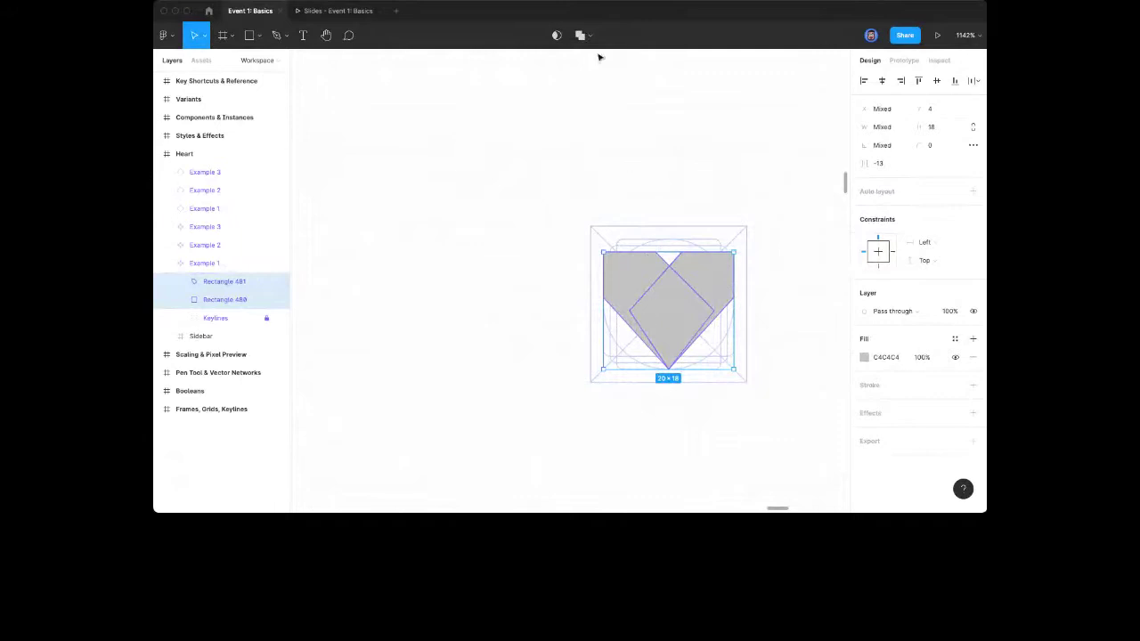
left_click(579, 35)
scroll(756, 253, "up", 1)
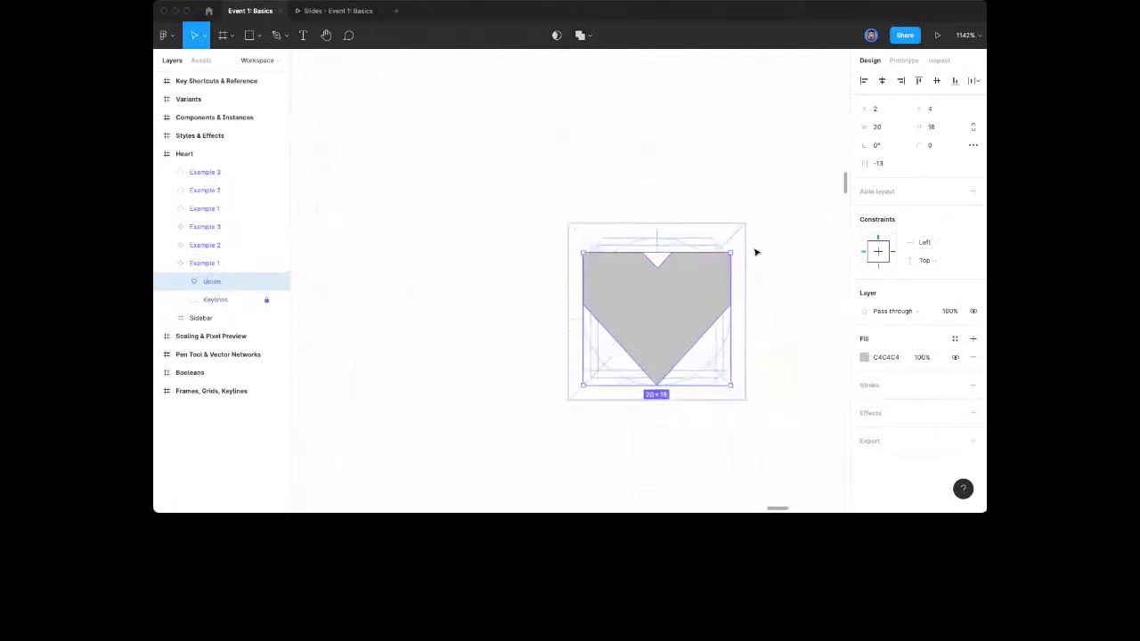
scroll(756, 252, "up", 2)
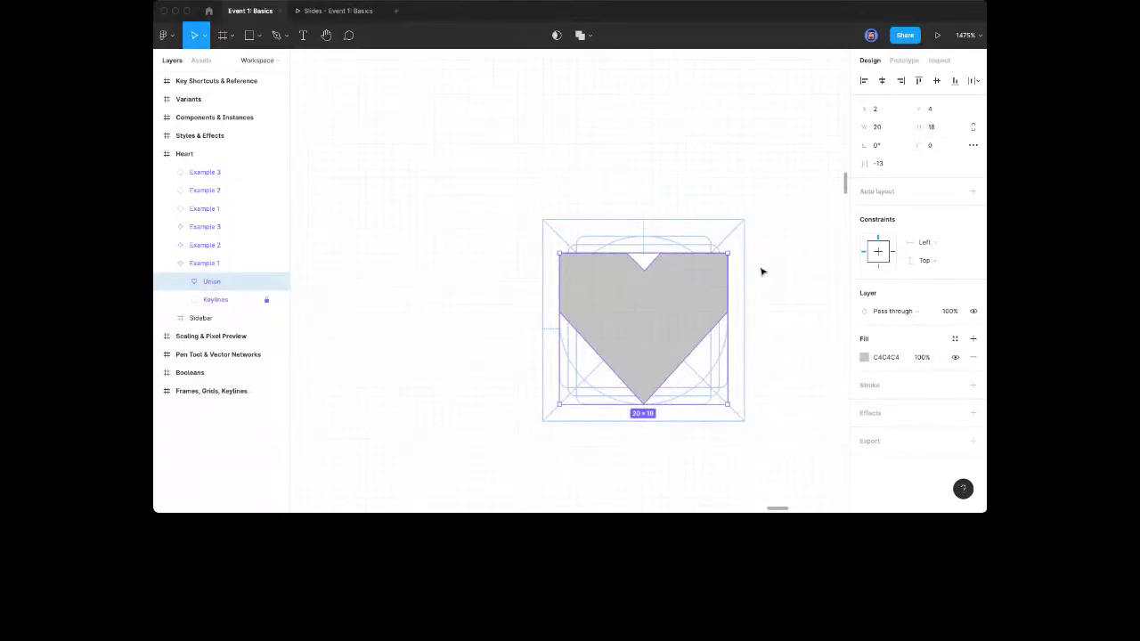
Try a corner radius of 4 on the whole union, and undo the rounding
left_click_drag(923, 144, 922, 144)
left_click(923, 144)
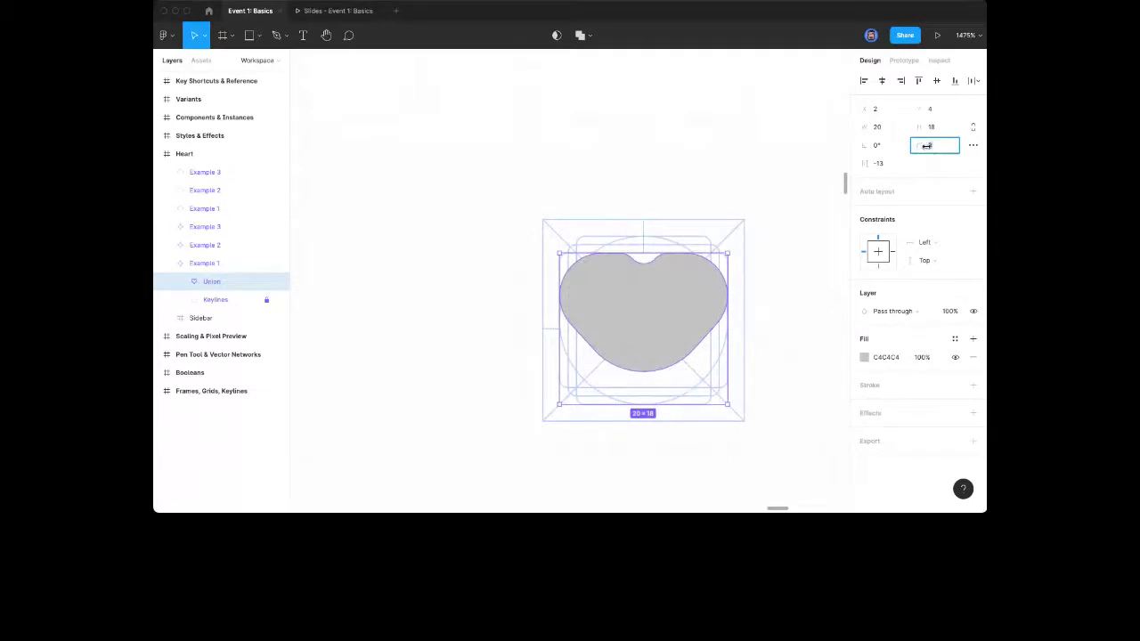
type("4")
key("Return")
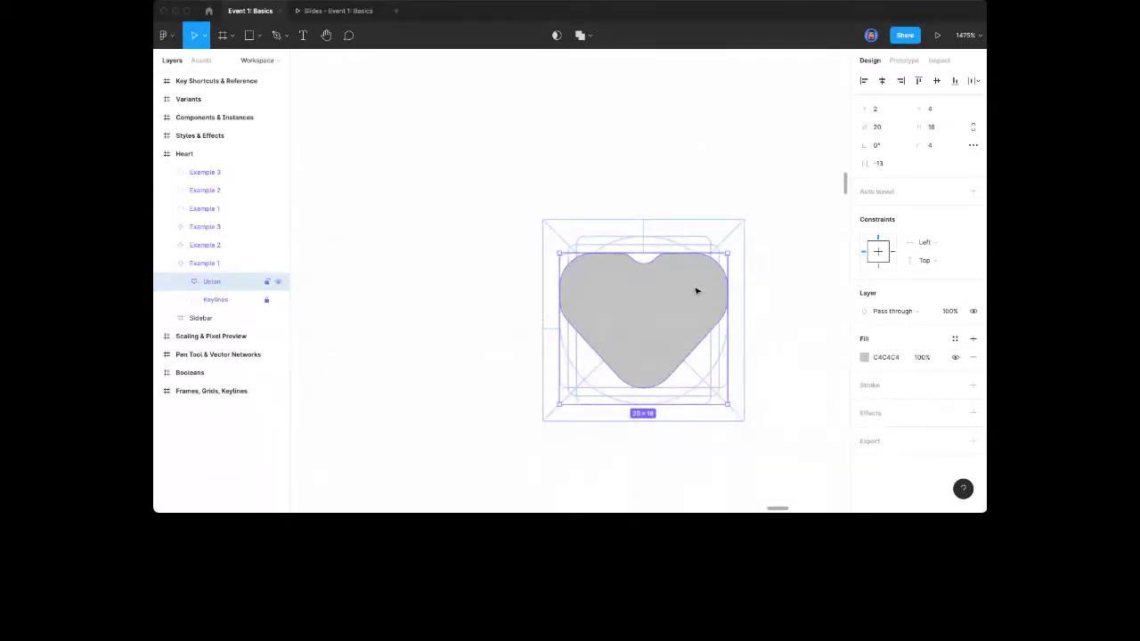
key("ctrl+z")
left_click(774, 300)
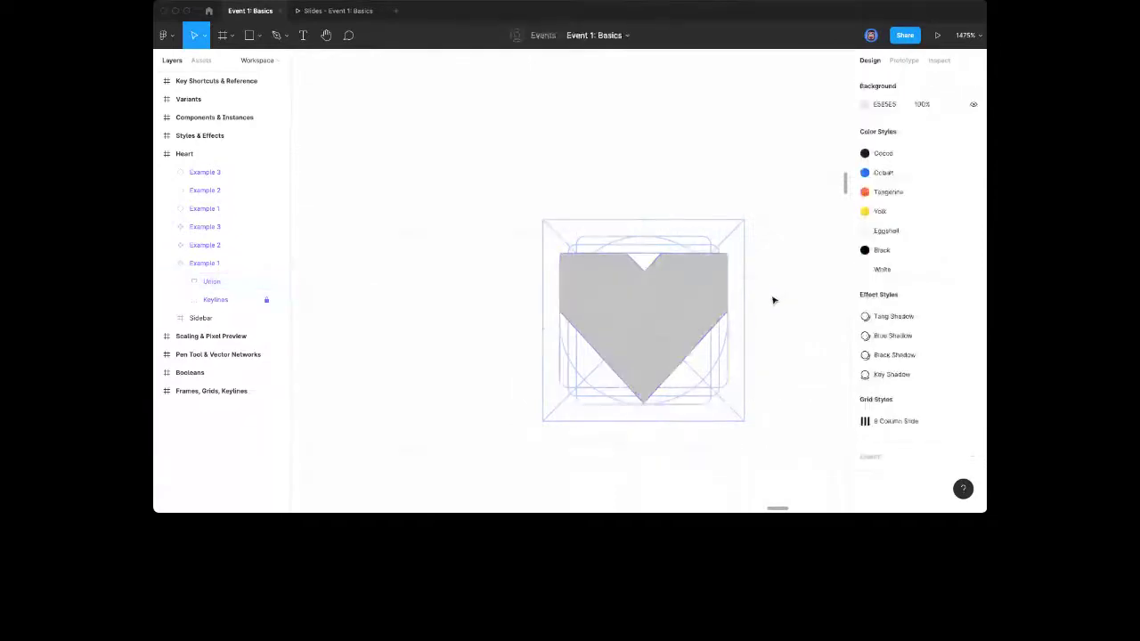
Round the three upper outer points of each of the two shapes inside the union to form the heart's lobes
double_click(601, 286)
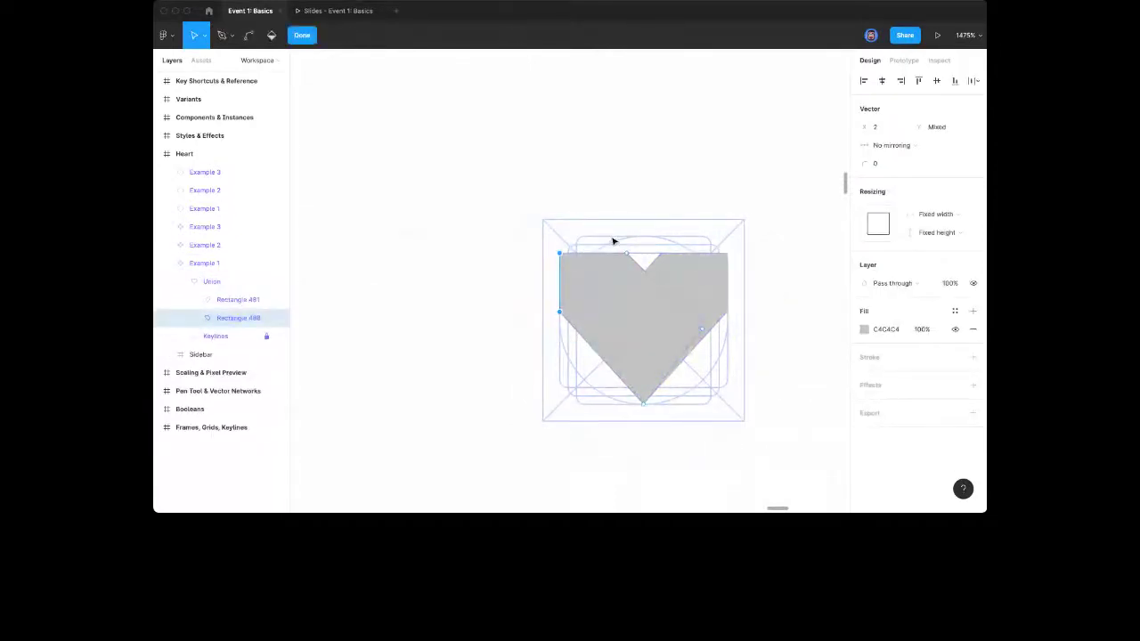
left_click(626, 253, "shift")
left_click(875, 166)
left_click_drag(861, 167, 862, 166)
key("Escape")
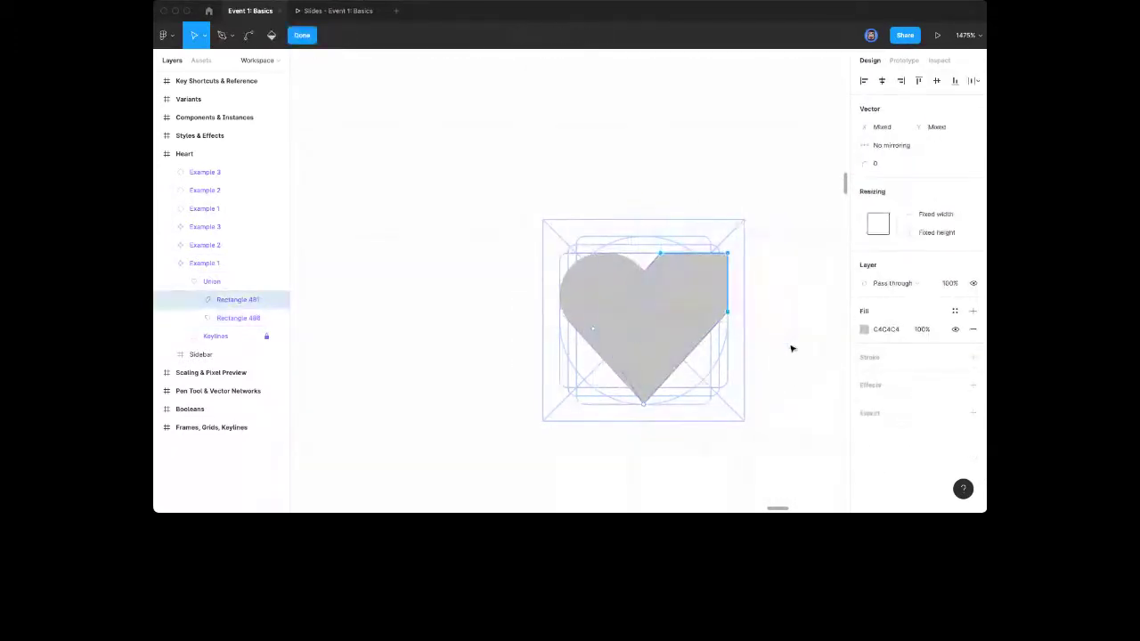
left_click(870, 163)
left_click(794, 308)
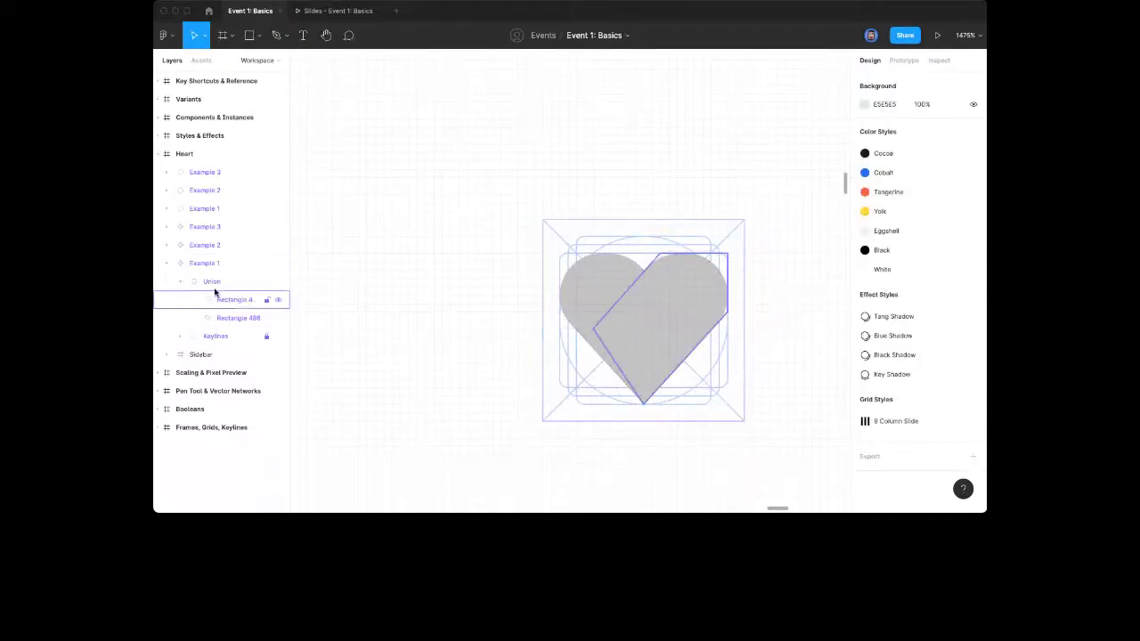
Set the union's corner radius to 1 to soften the heart's remaining sharp points
left_click(634, 351)
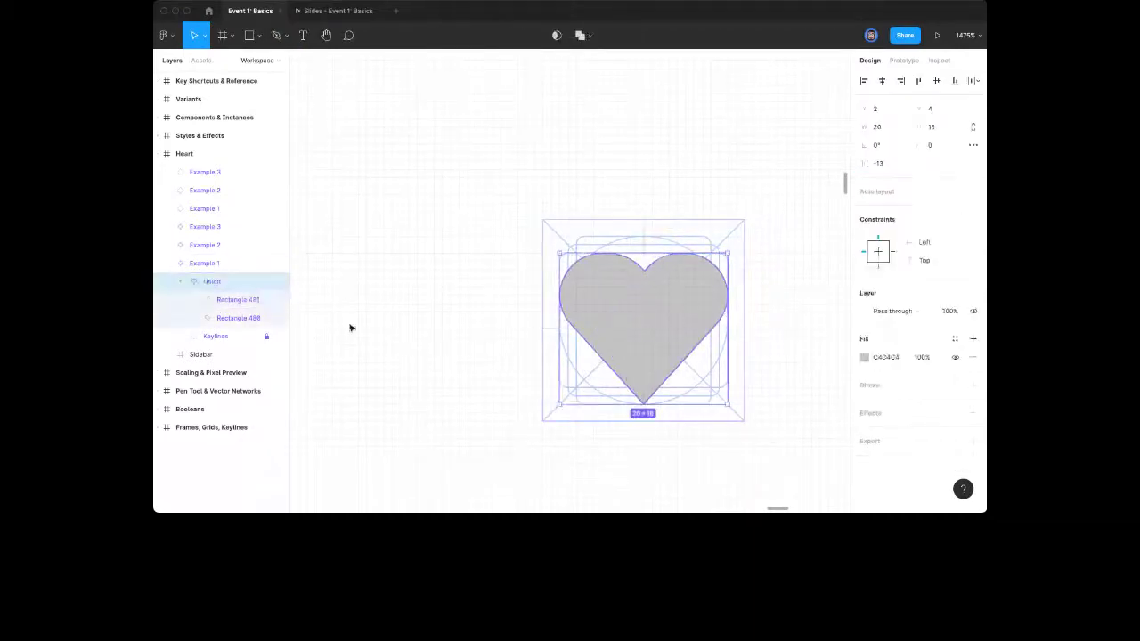
key("shift+x")
key("shift+x")
left_click(929, 147)
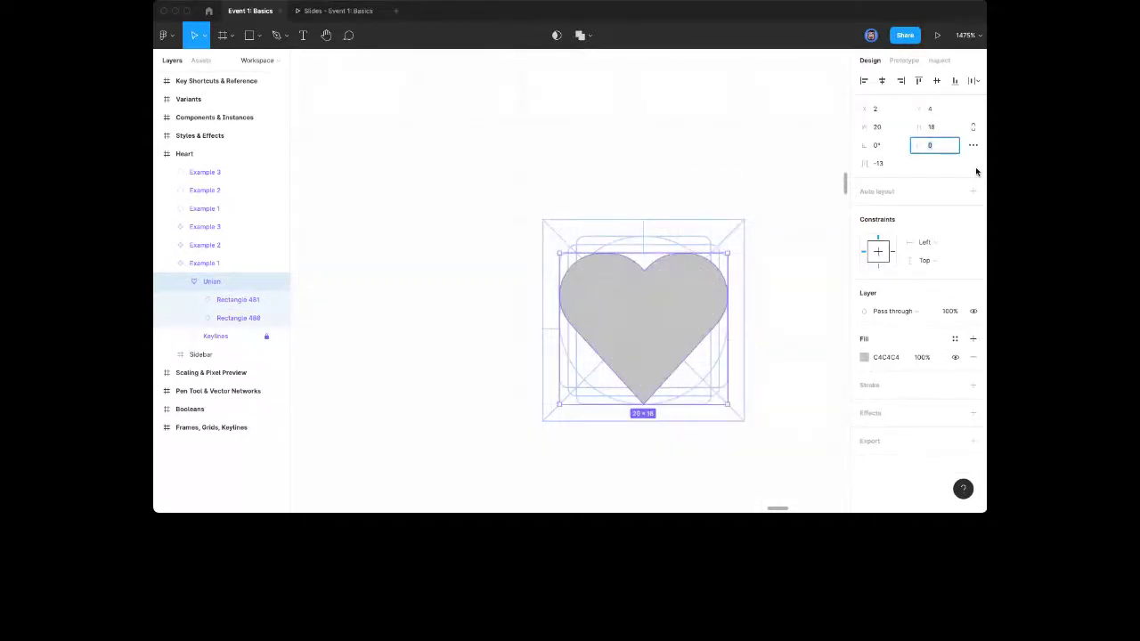
type("1")
key("Return")
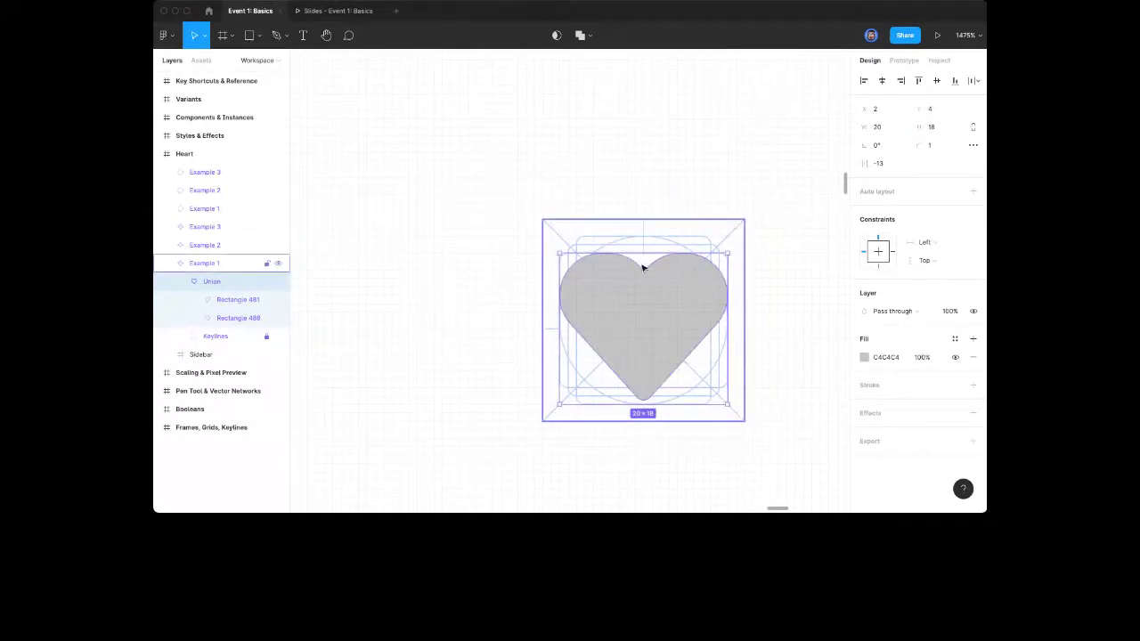
left_click(794, 303)
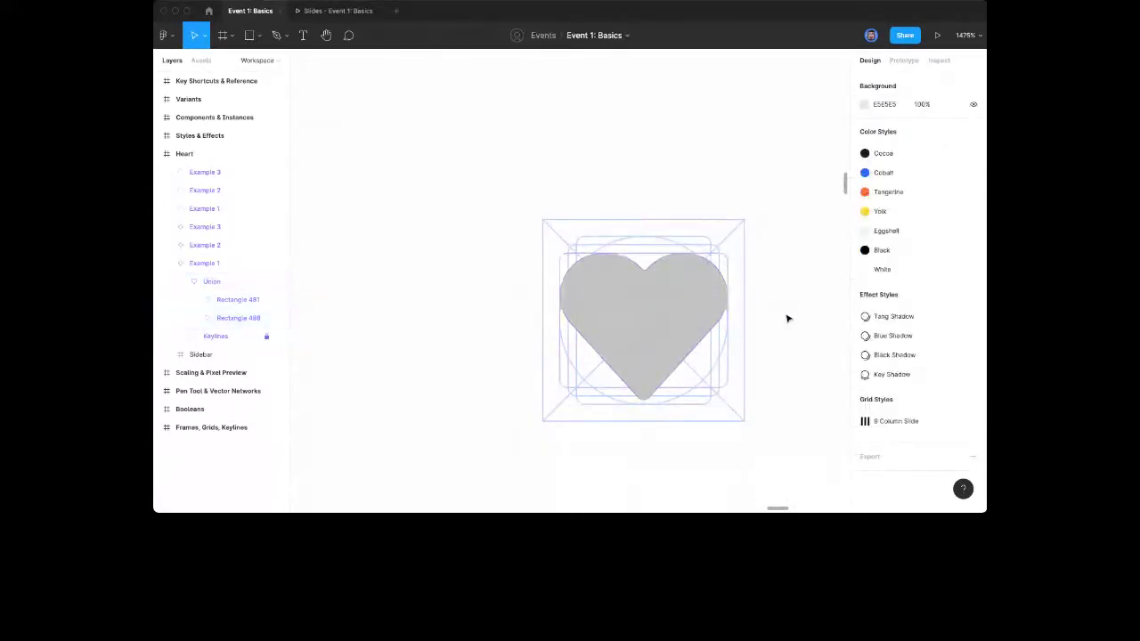
scroll(788, 317, "right", 1)
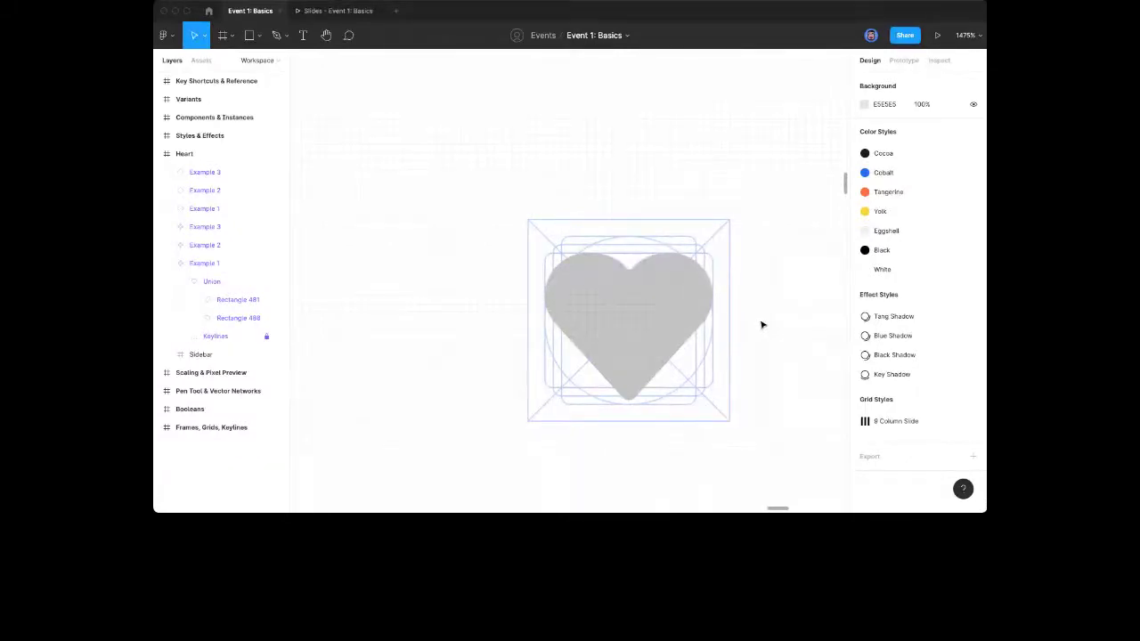
left_click(679, 315)
mouse_move(679, 315)
left_mouse_down()
mouse_move(695, 316)
mouse_move(664, 309)
mouse_move(682, 310)
left_mouse_up()
left_click(751, 329)
Set the horizontal and vertical constraints of both shapes inside the union to Scale so the heart resizes in the larger instance
scroll(736, 342, "down", 3)
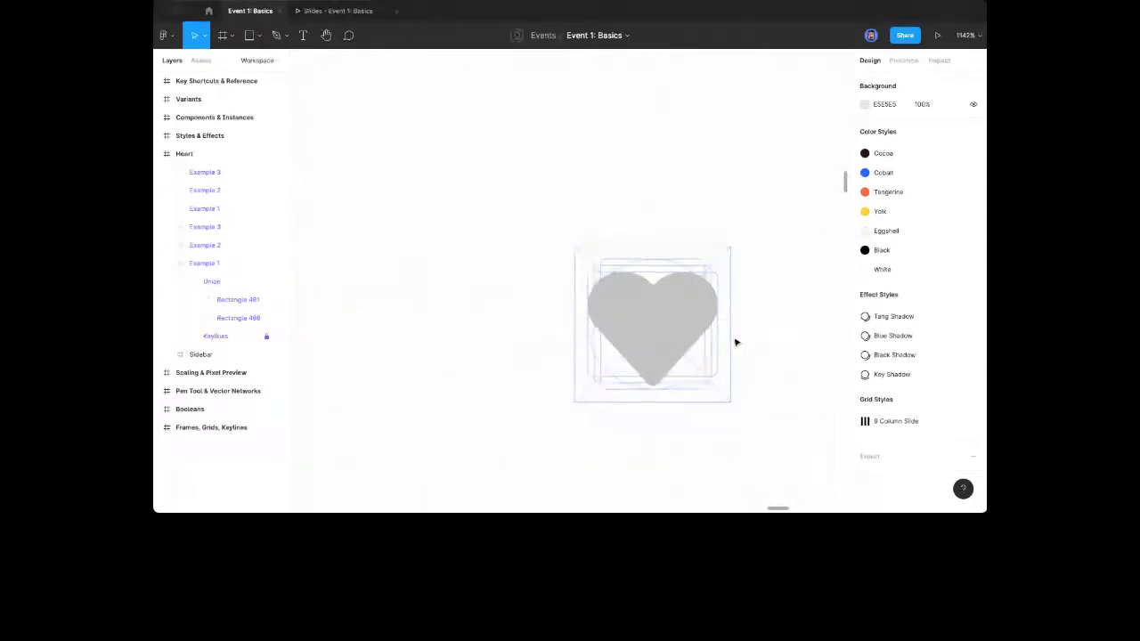
scroll(736, 342, "right", 10)
scroll(736, 342, "down", 3)
scroll(736, 342, "left", 5)
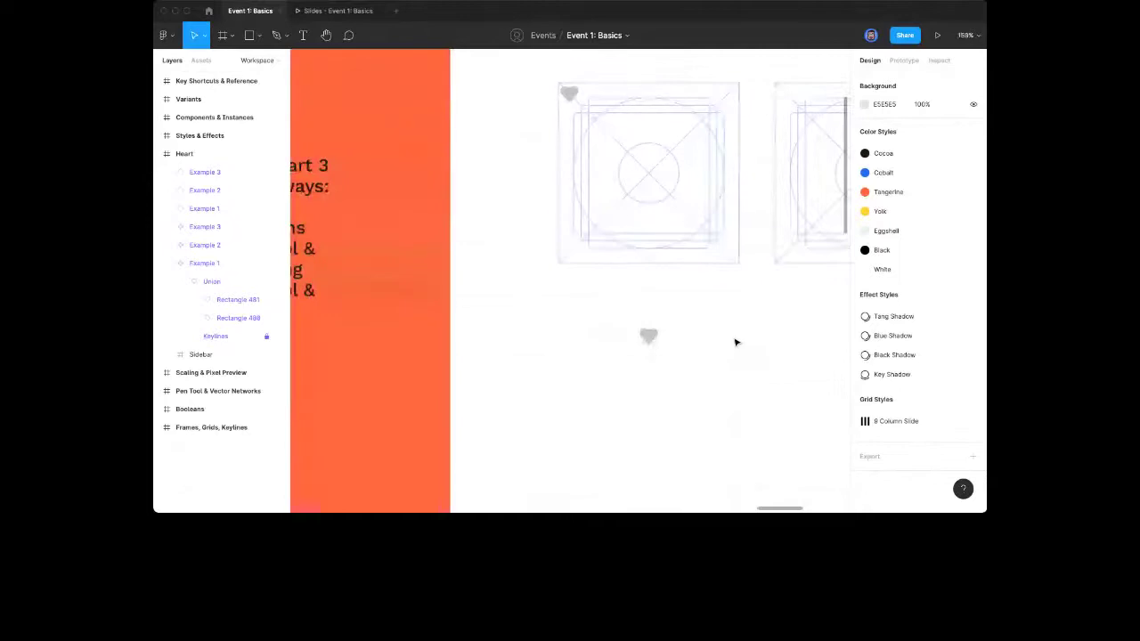
left_click(562, 326, "super")
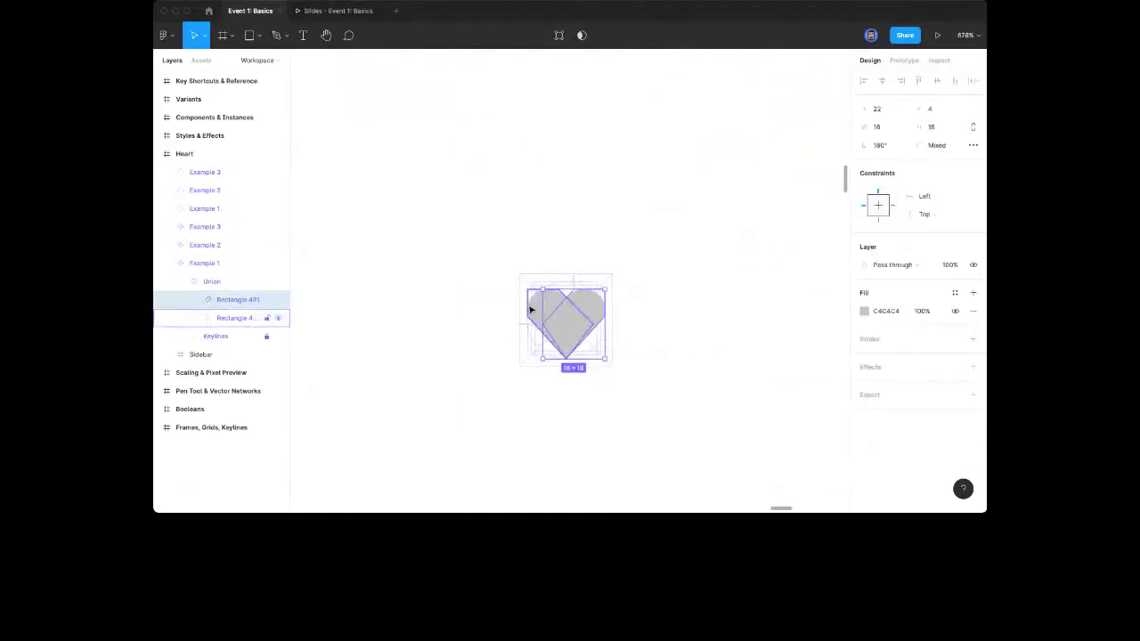
left_click(529, 308, "shift+super")
left_click(263, 281)
left_click(935, 262)
left_click(935, 258)
left_click(933, 237)
left_click(935, 298)
left_click(787, 287)
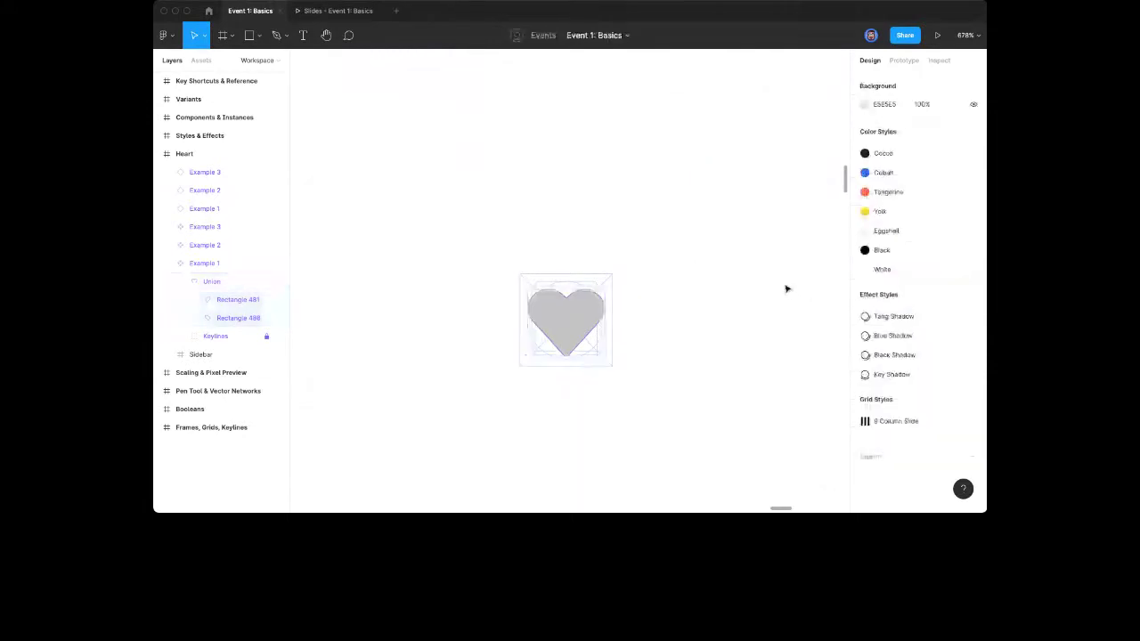
scroll(786, 288, "down", 10)
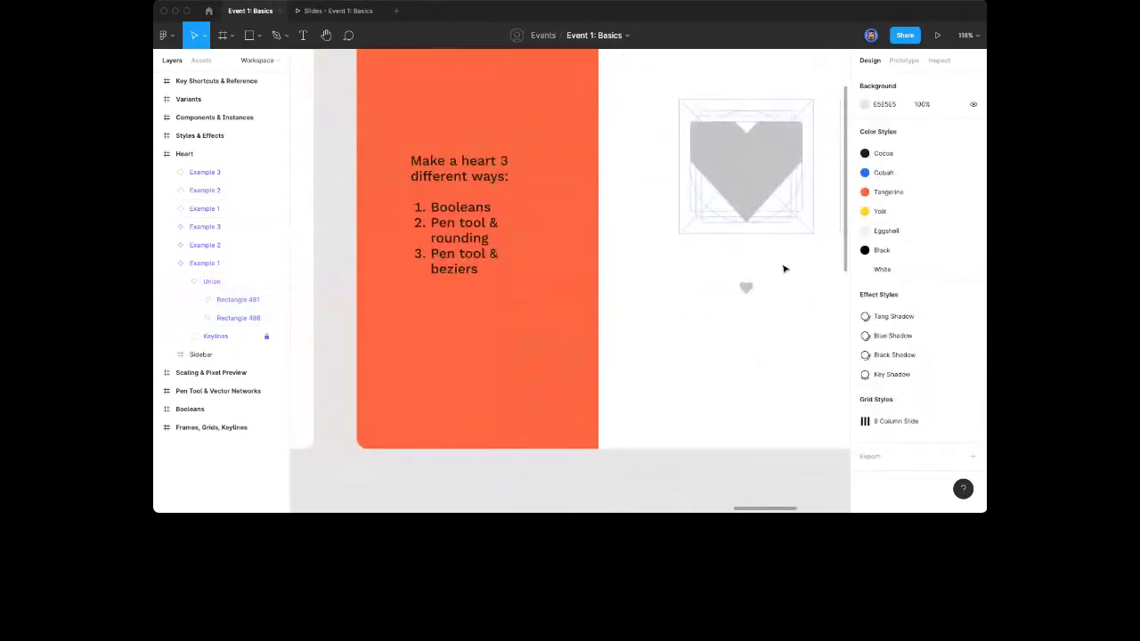
Flatten the union in the small Example 1 component into a single vector shape
scroll(784, 264, "down", 5)
scroll(784, 265, "up", 6)
scroll(772, 183, "up", 5)
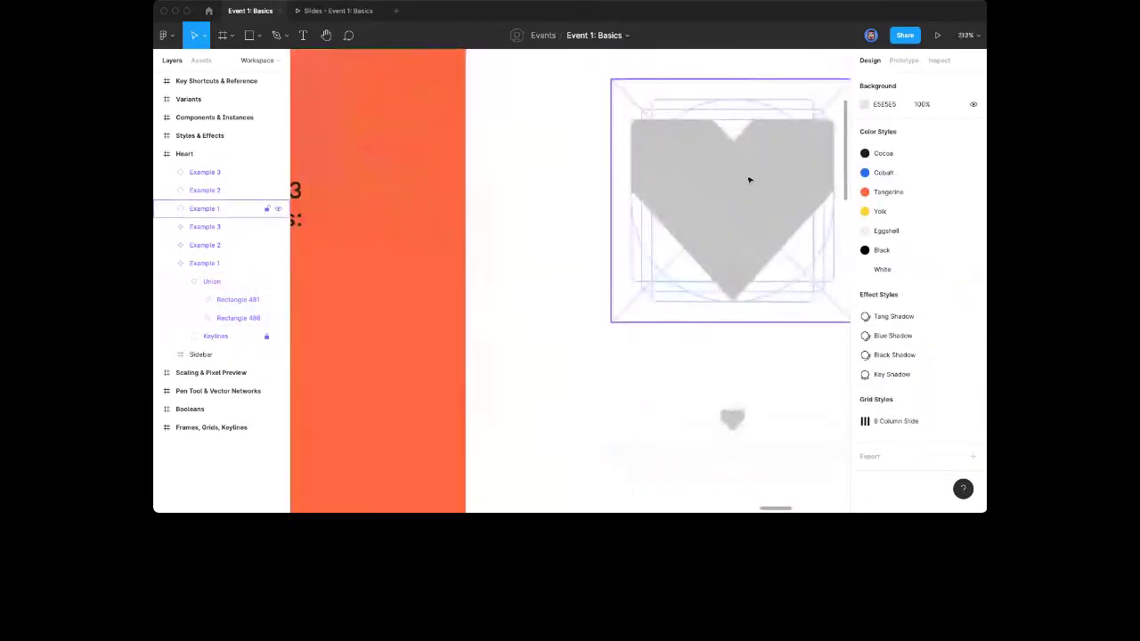
scroll(745, 186, "right", 2)
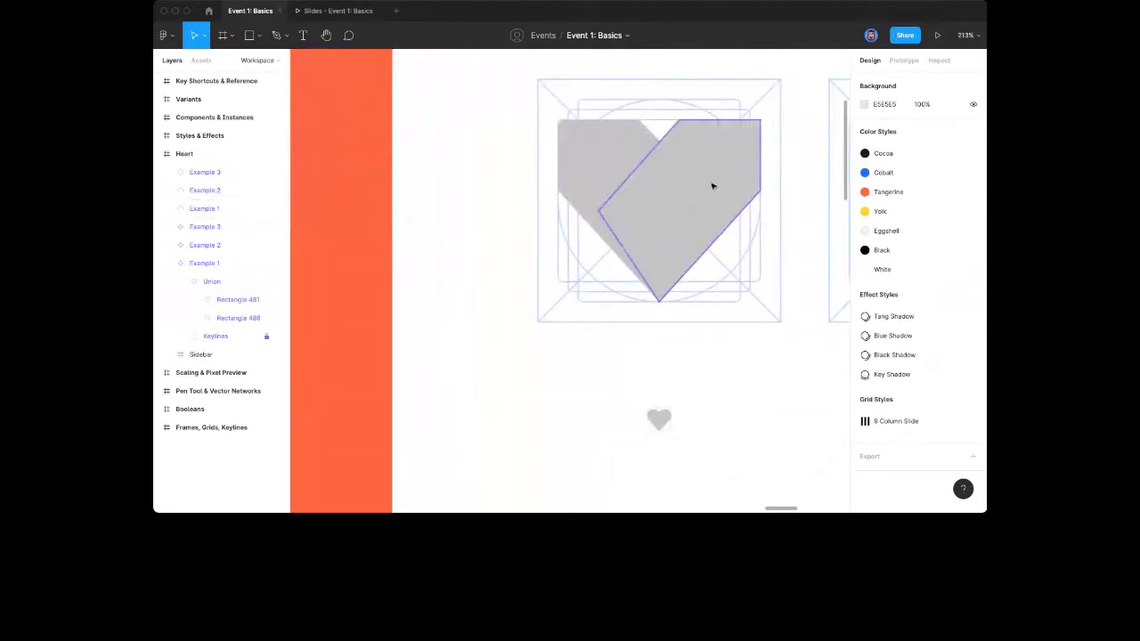
left_click(659, 417, "super")
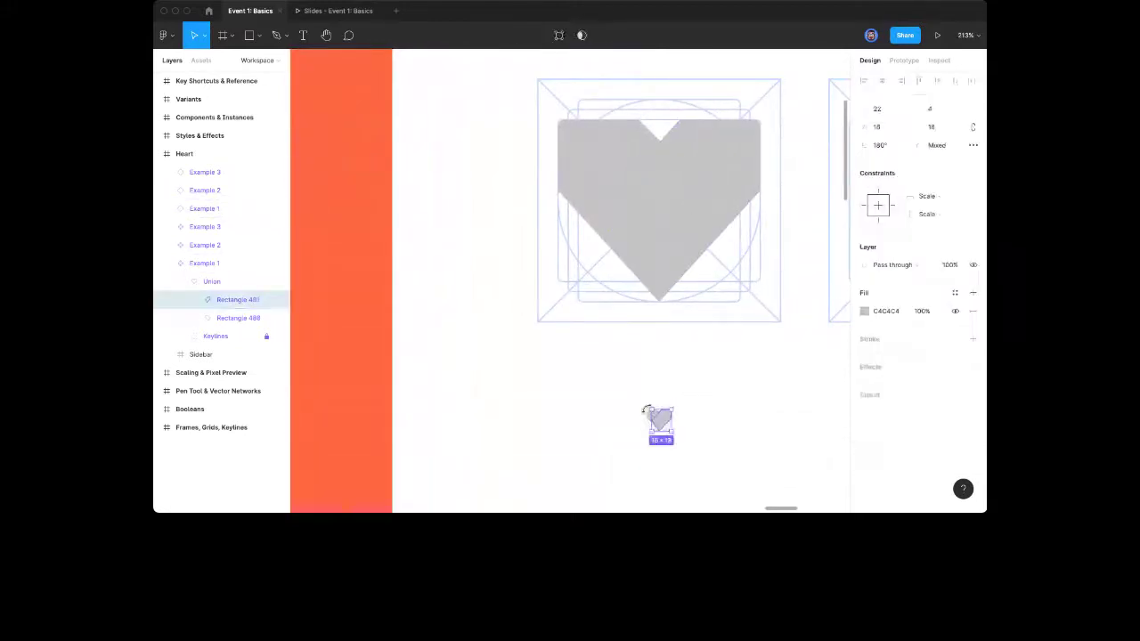
left_click(218, 281)
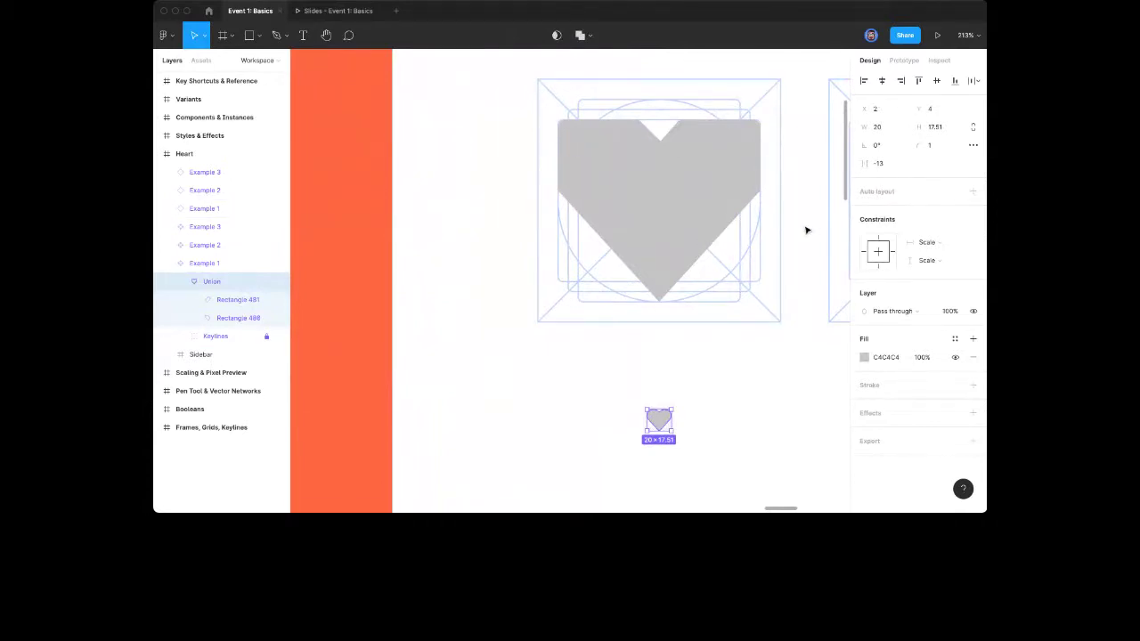
key("super+e")
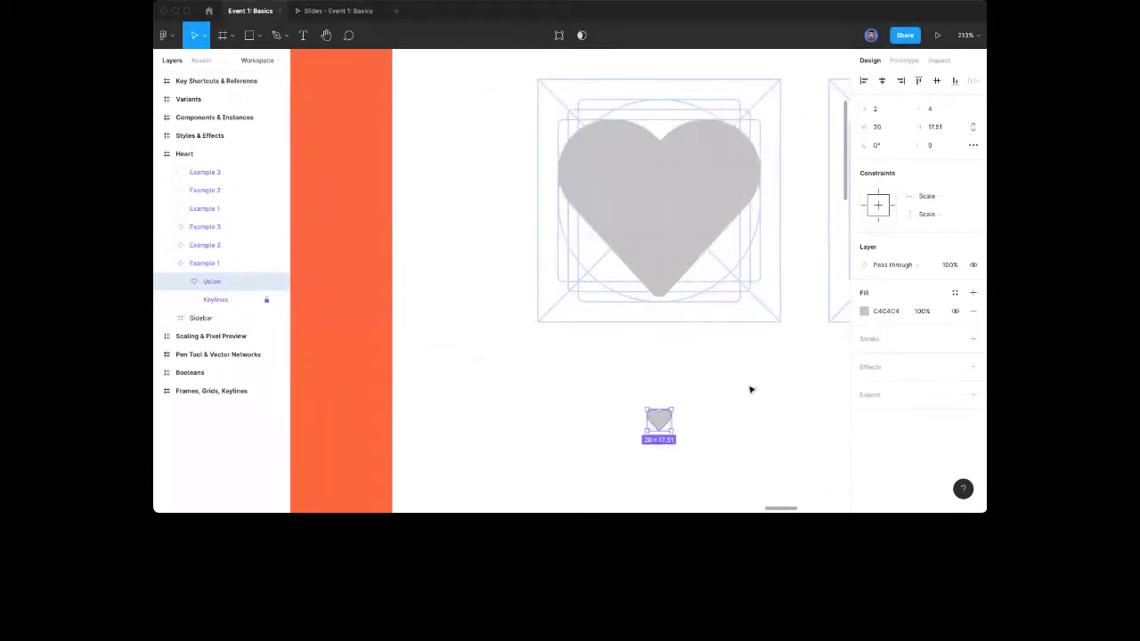
left_click(748, 390)
Start a heart outline with the Pen tool in the small Example 2 component, running from the bottom centre around the left half to the notch
scroll(746, 388, "right", 5)
scroll(715, 336, "down", 6)
scroll(679, 294, "up", 5)
scroll(684, 292, "up", 3)
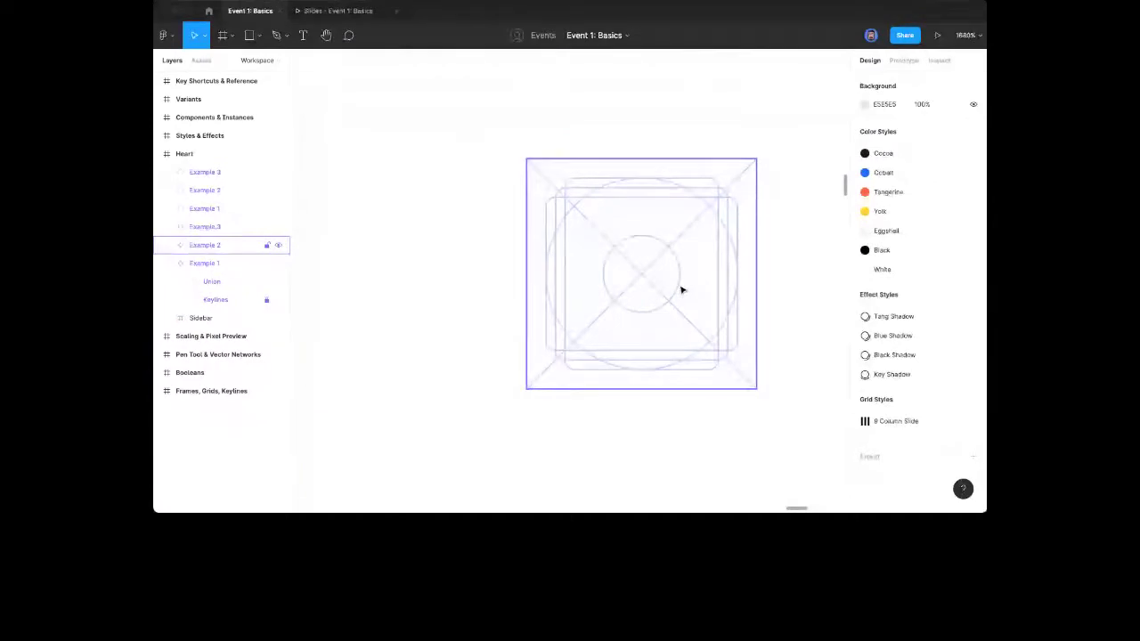
scroll(651, 356, "up", 2)
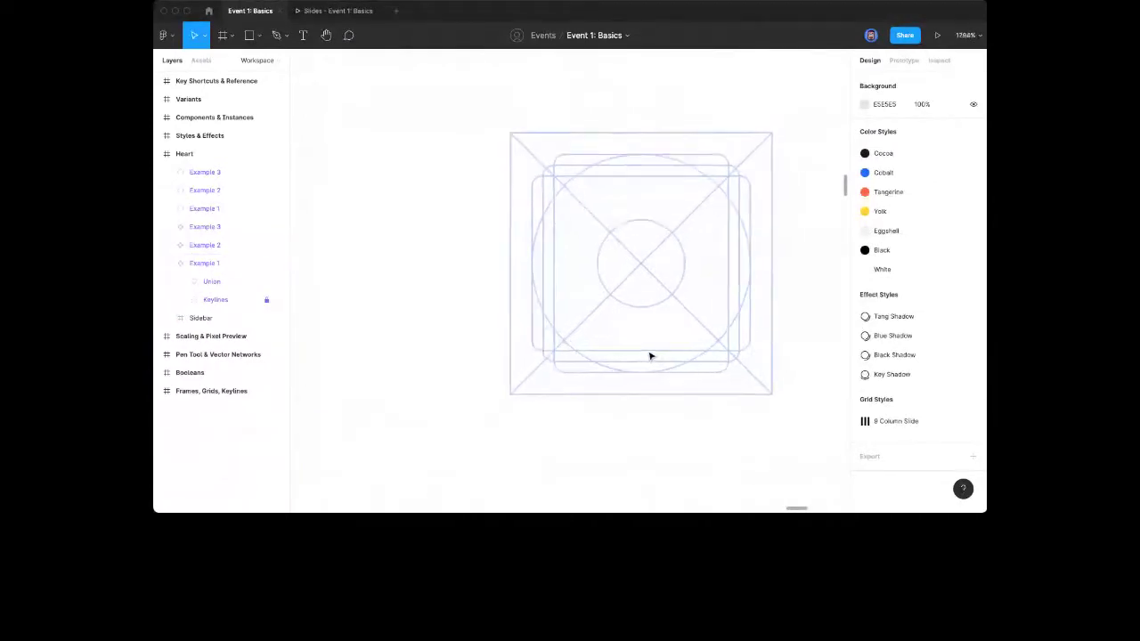
key("p")
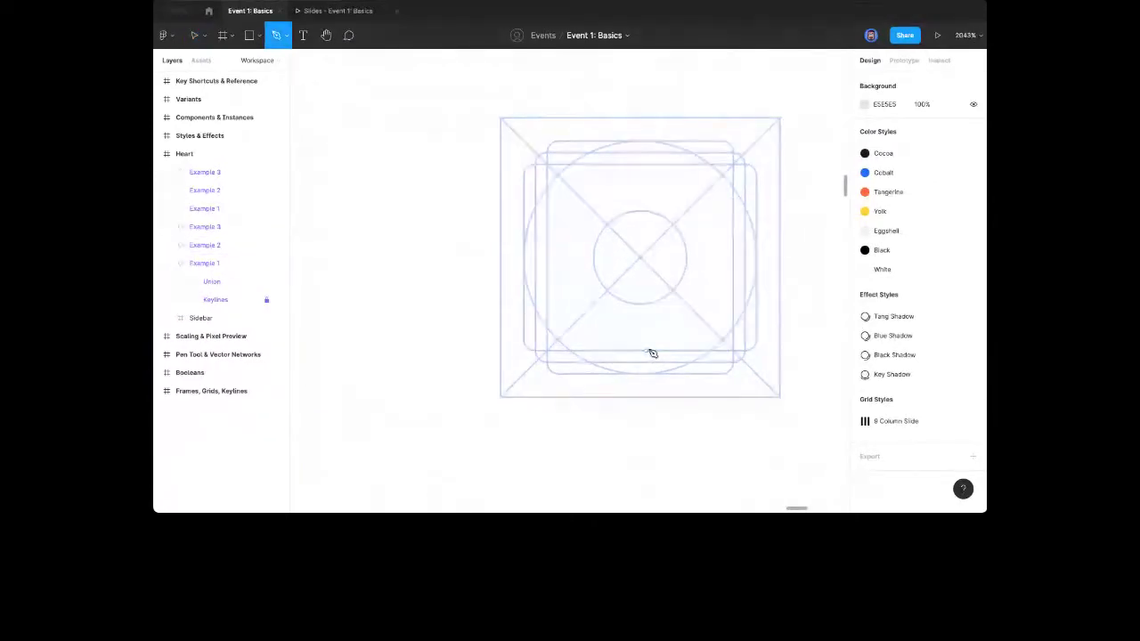
scroll(651, 363, "right", 2)
scroll(652, 367, "up", 2)
scroll(651, 368, "right", 2)
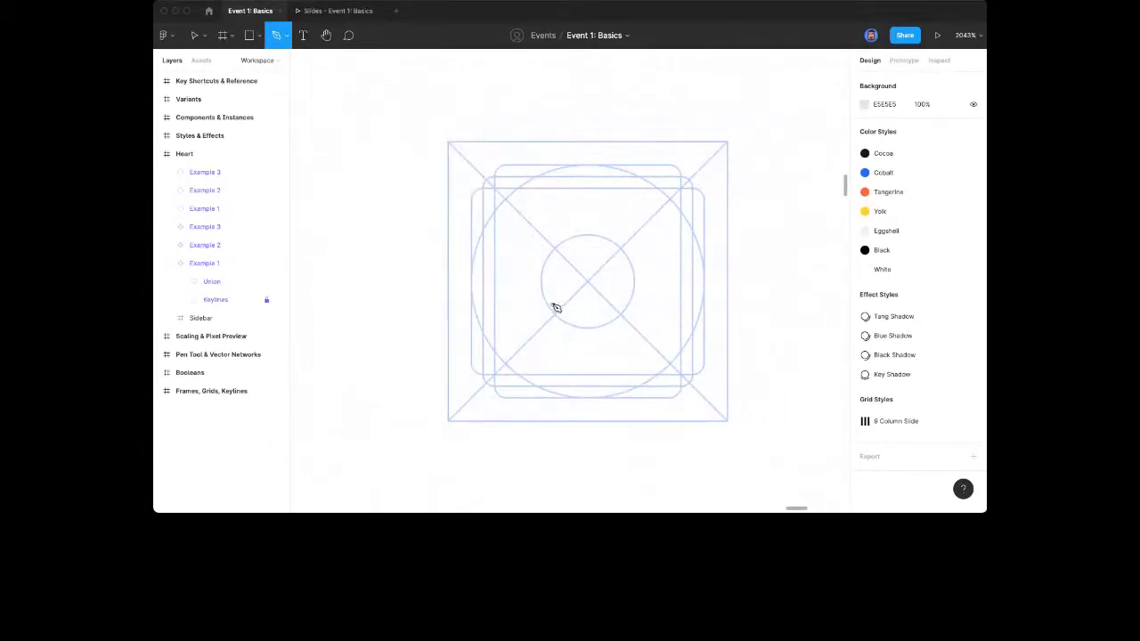
left_click(588, 398)
left_click(475, 262)
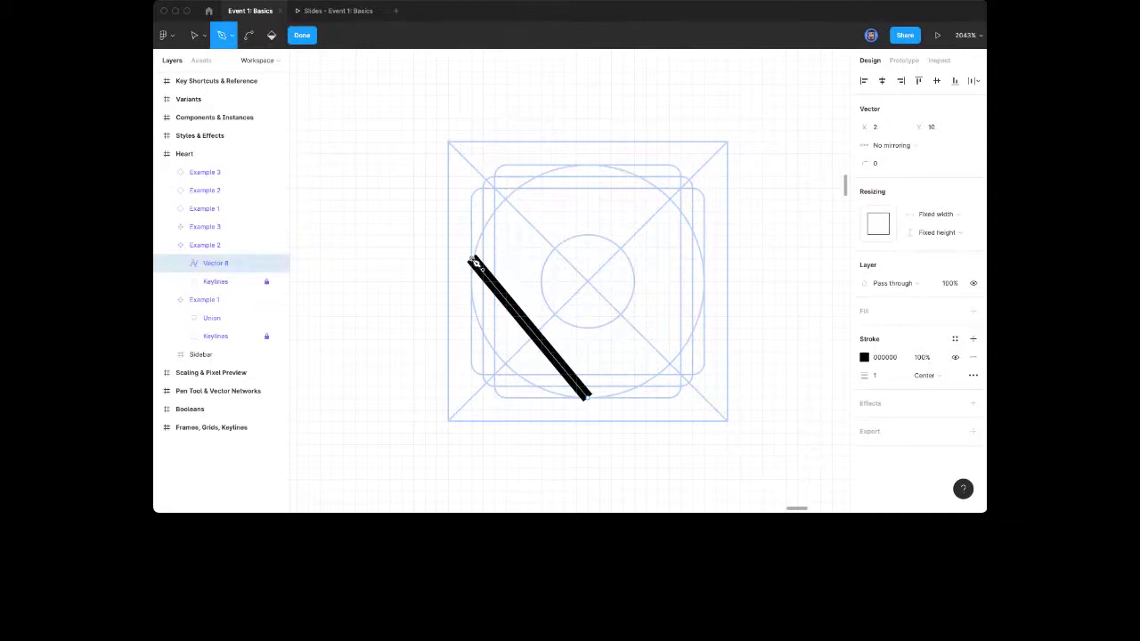
left_click(471, 189)
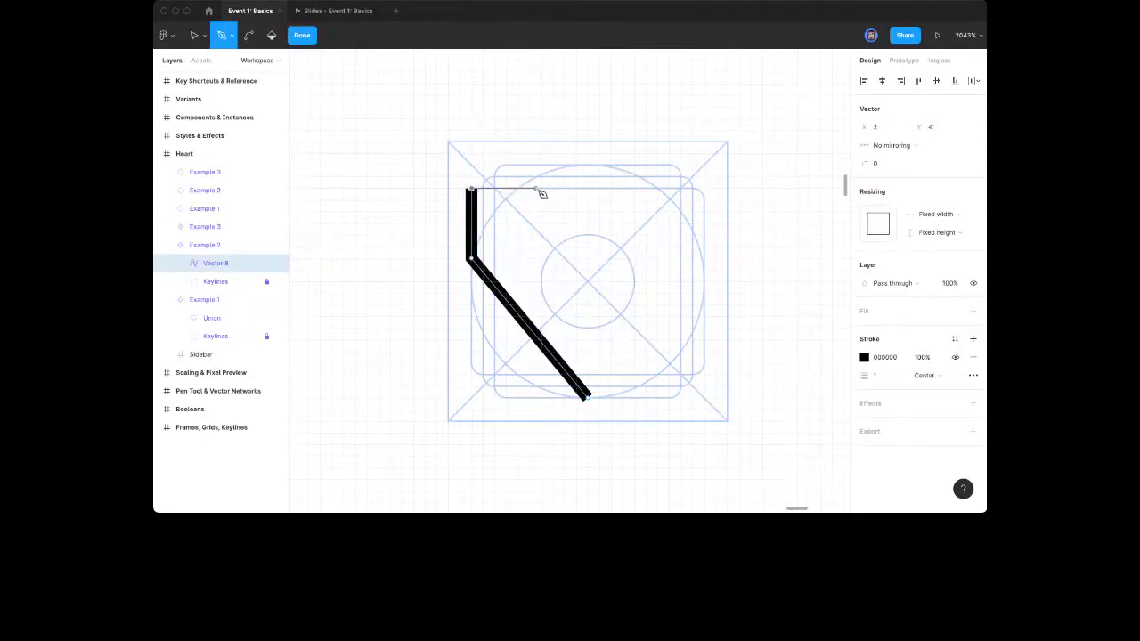
left_click(564, 189)
left_click(586, 220)
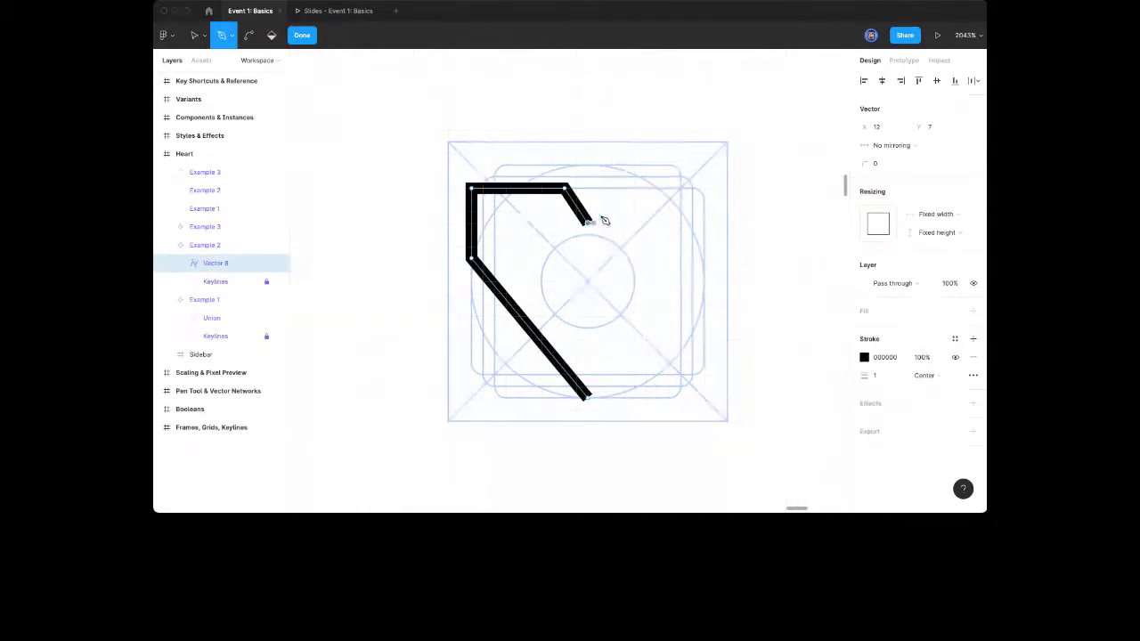
Complete the right half of the heart outline as a mirror of the left and close the path at the bottom point
left_click(608, 190)
left_click(704, 190)
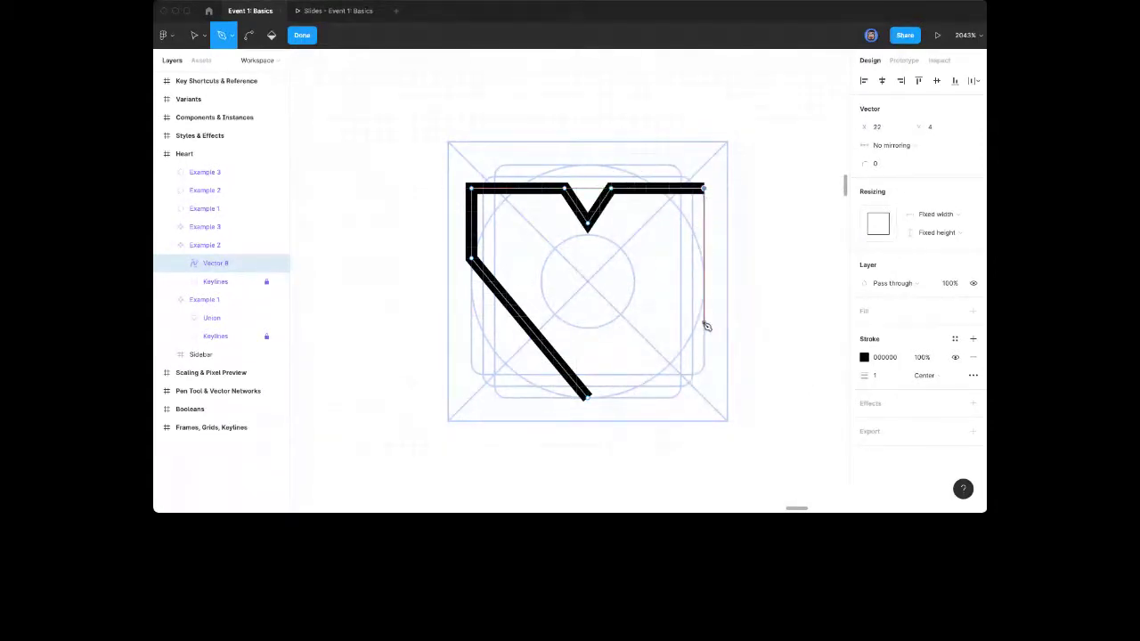
left_click(704, 259)
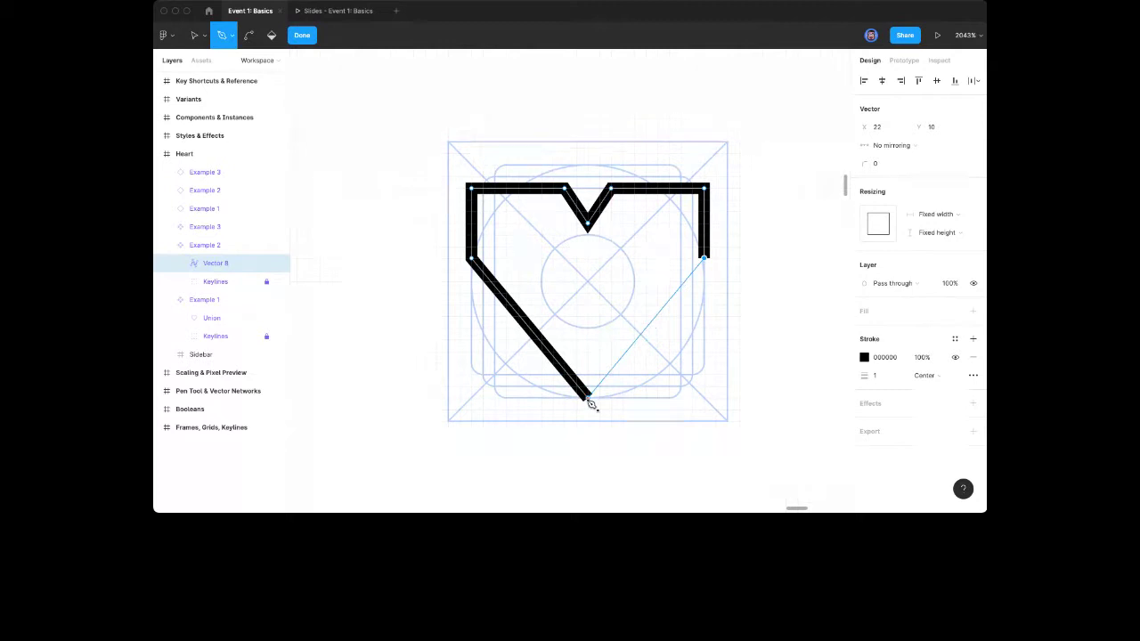
left_click(588, 397)
key("Escape")
key("Escape")
Lower the two side points of the heart outline to Y 11
left_click(683, 290)
double_click(682, 290)
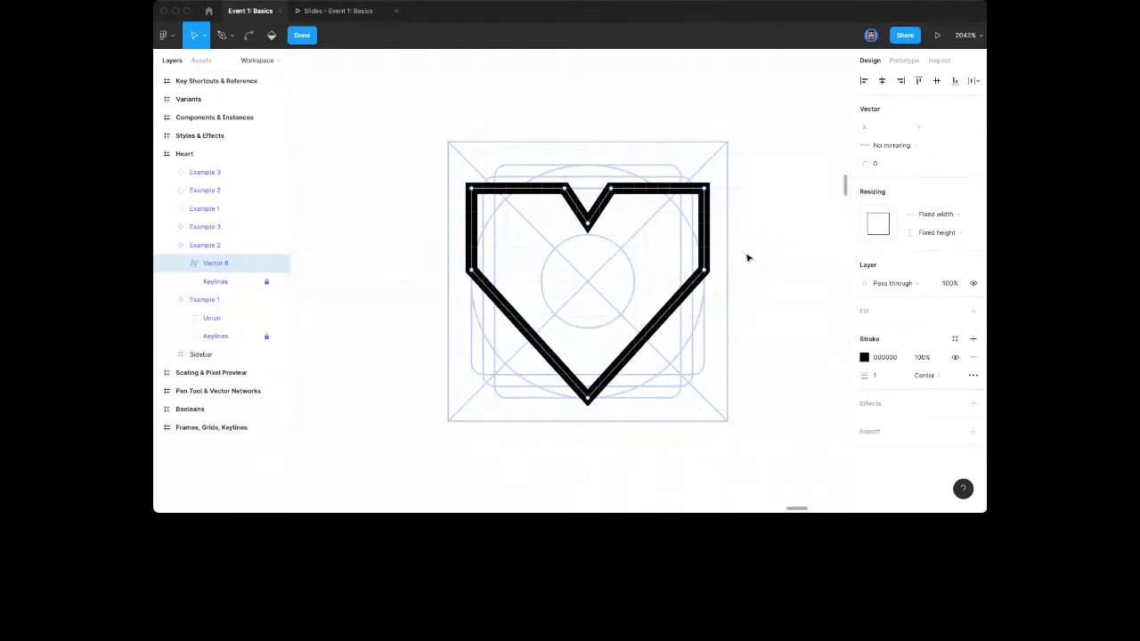
key("Escape")
key("Escape")
Bend both side points into smooth curves with vertical, angle-mirrored handles and move the two points up to Y 10
left_click(703, 283)
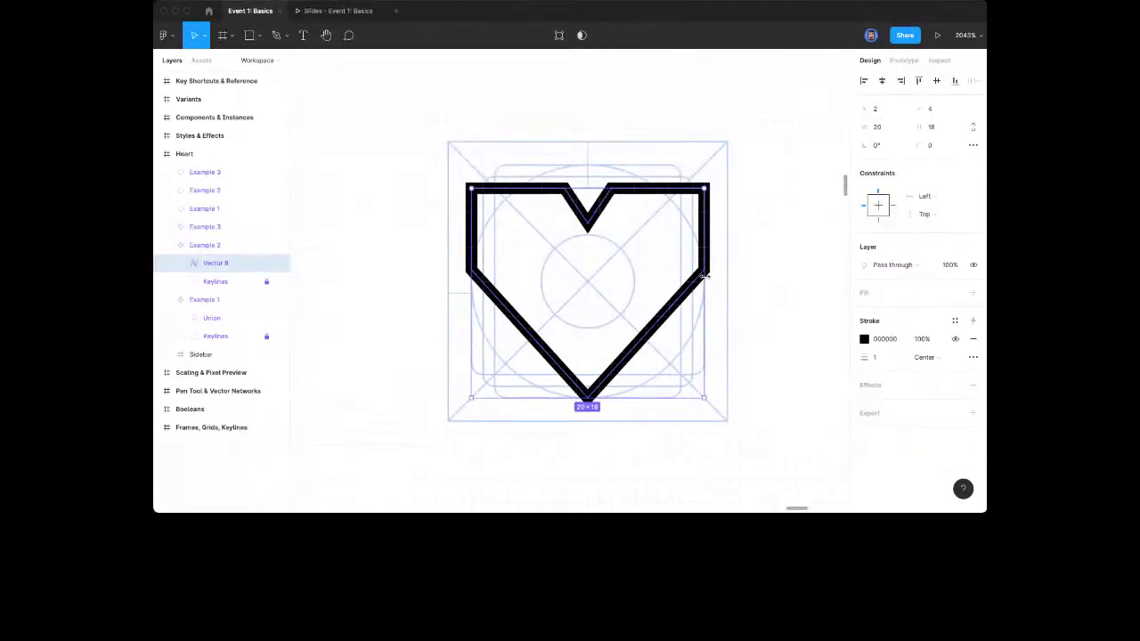
double_click(705, 282)
left_click_drag(705, 283, 708, 282)
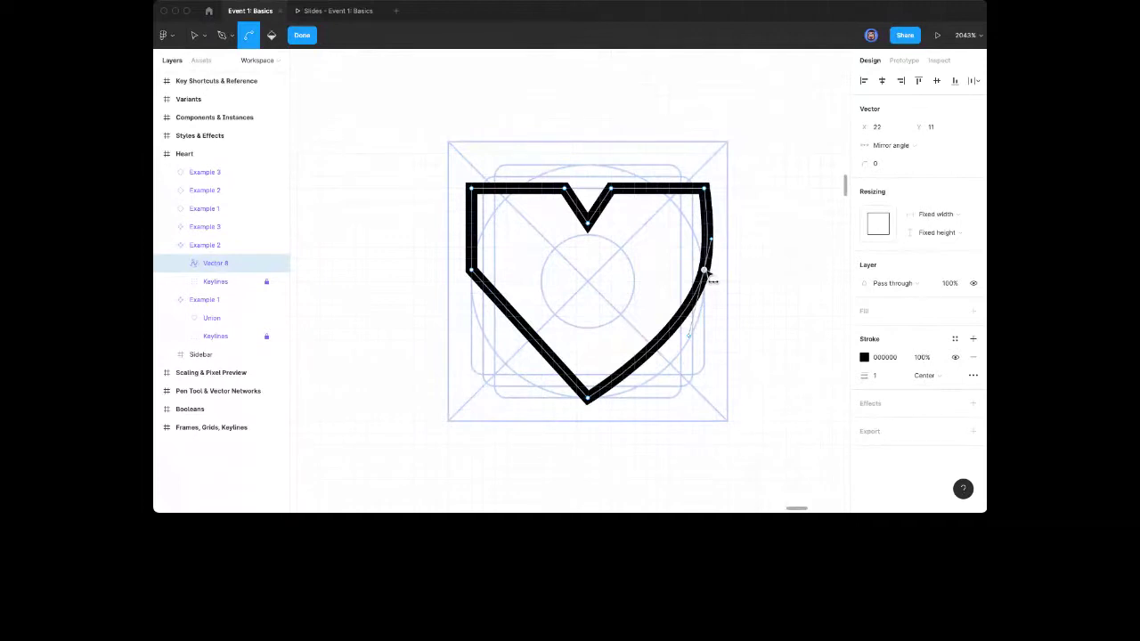
key("v")
left_click_drag(712, 241, 707, 244)
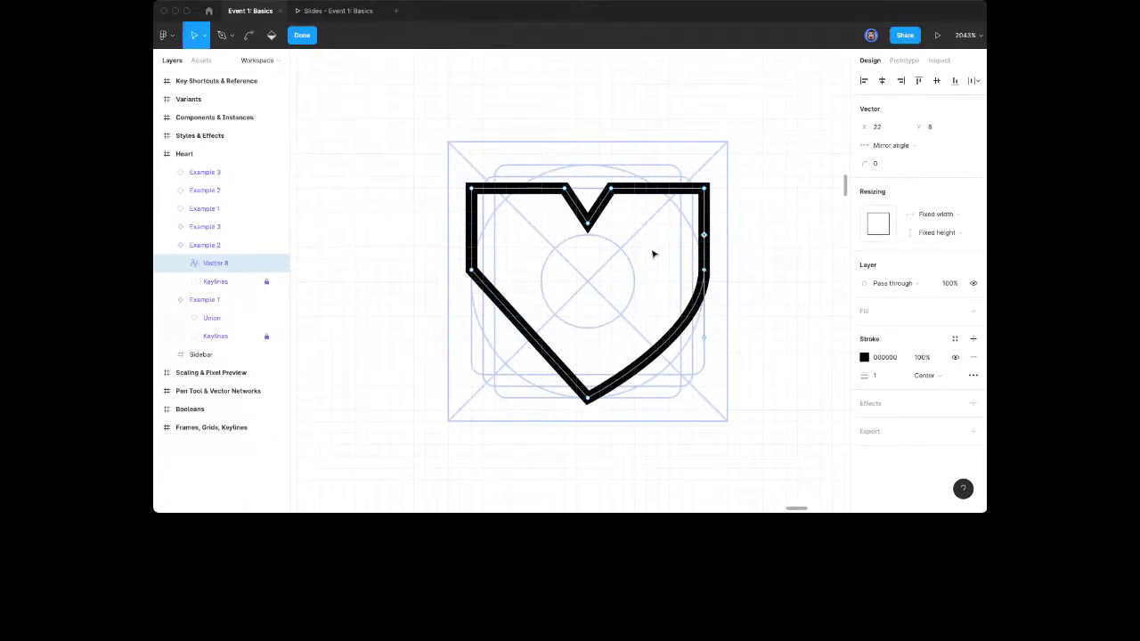
mouse_move(469, 270)
left_mouse_down()
mouse_move(465, 236)
mouse_move(471, 260)
left_mouse_up()
left_click_drag(705, 271, 705, 259)
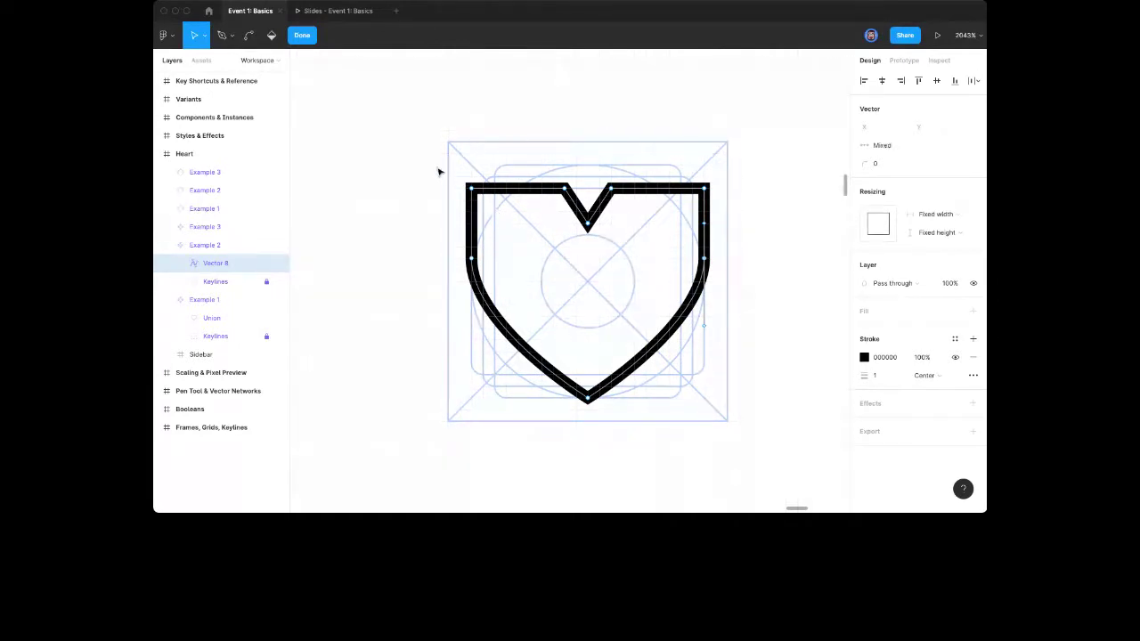
Lower the heart's notch point slightly and round the four upper points with a corner radius of 8
left_click_drag(437, 167, 528, 211)
left_click_drag(591, 227, 590, 234)
left_click_drag(440, 167, 717, 212)
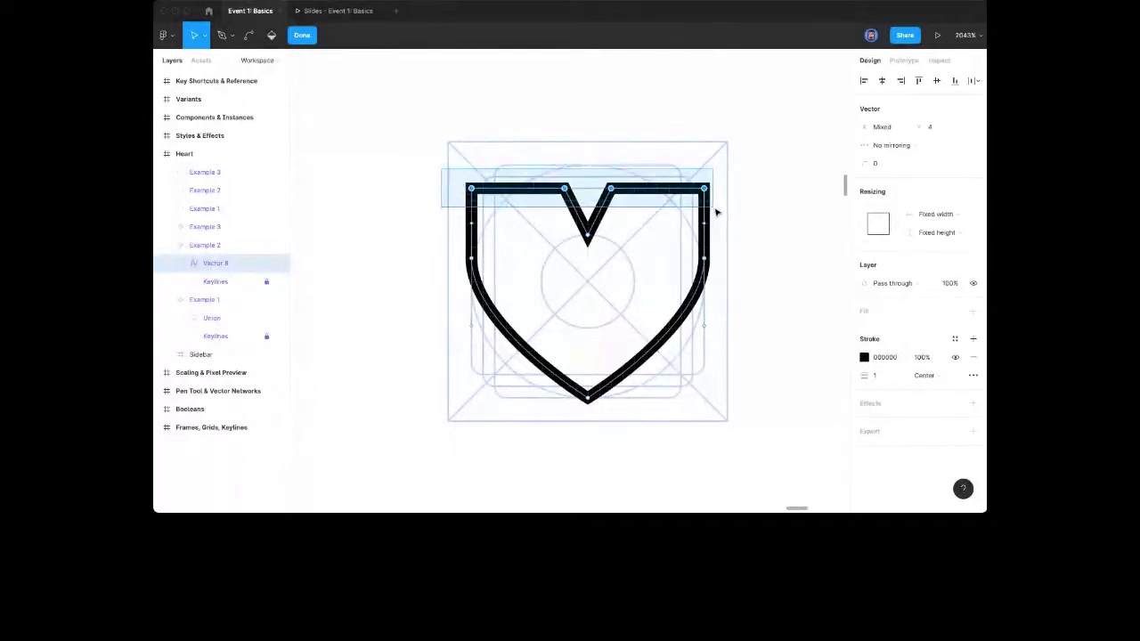
left_click(874, 164)
type("8")
key("Return")
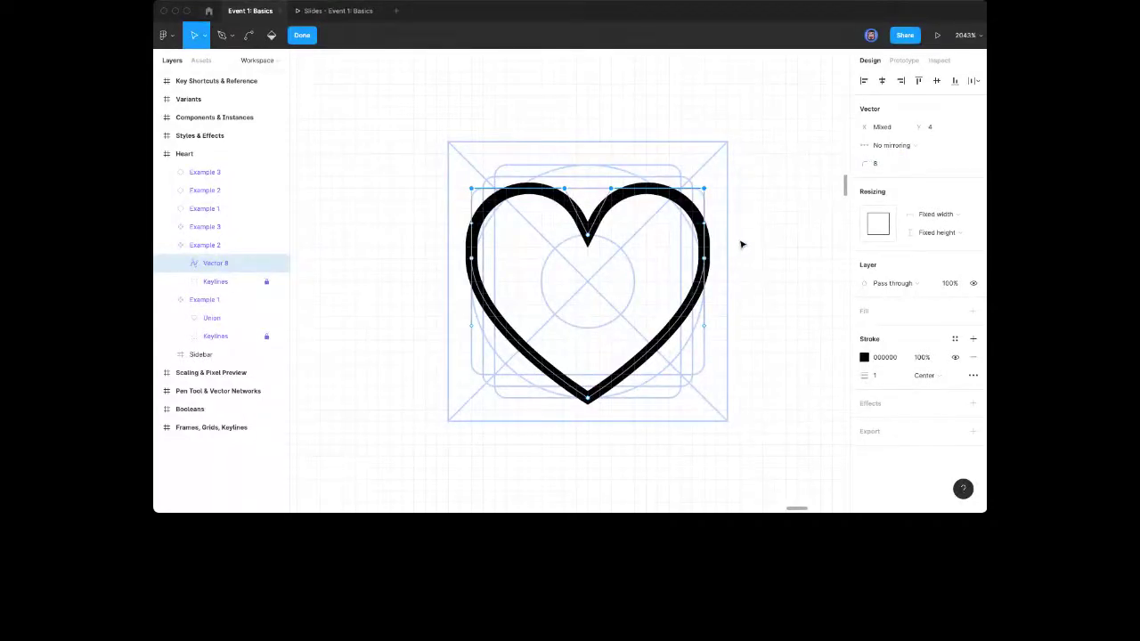
left_click(472, 259)
key("super")
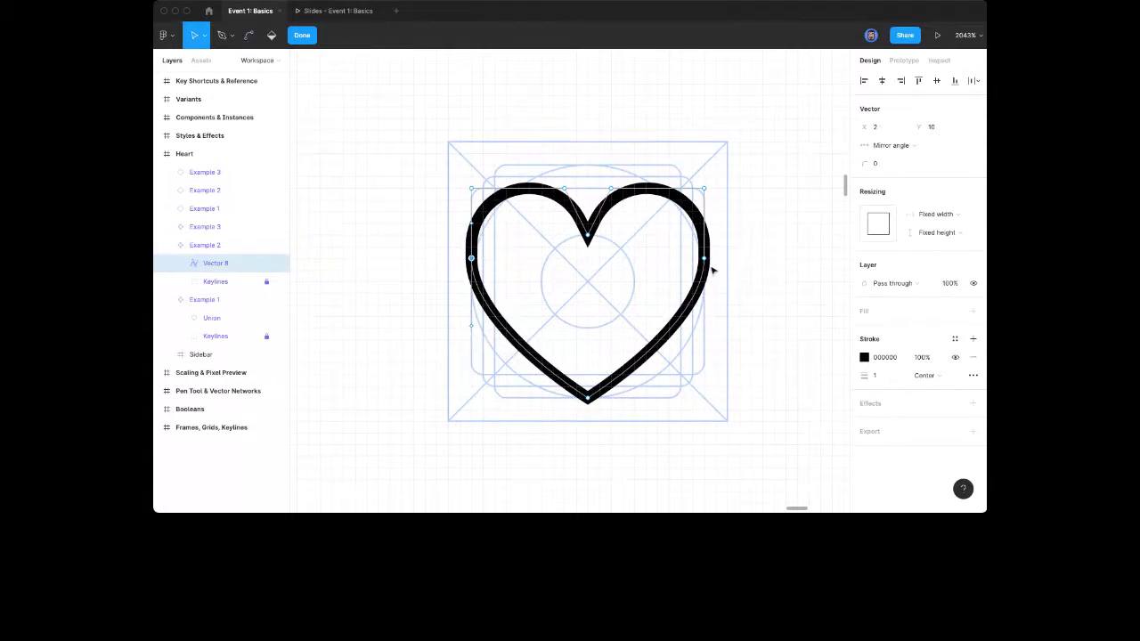
key("Escape")
left_click(755, 259)
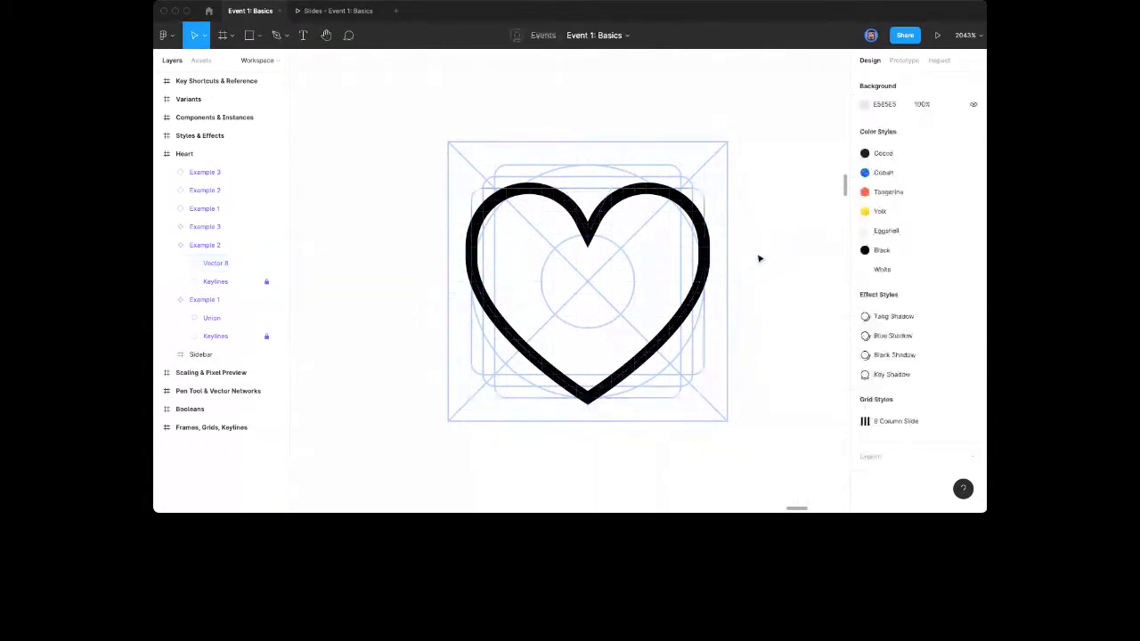
Give the heart vector's stroke round caps and round joins
left_click(267, 263)
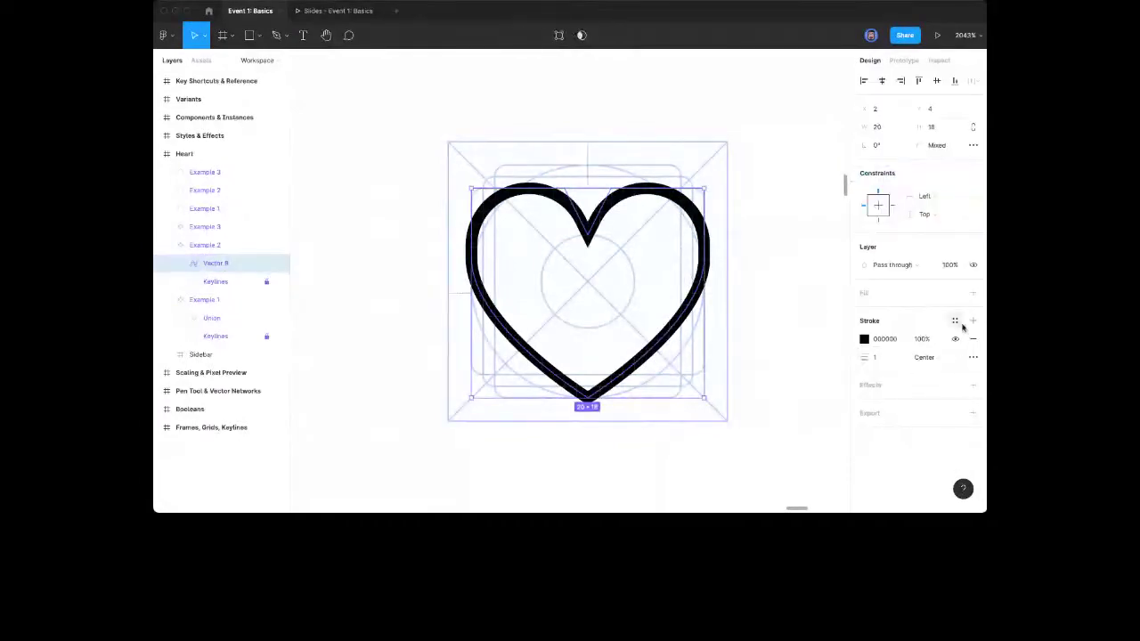
left_click(974, 358)
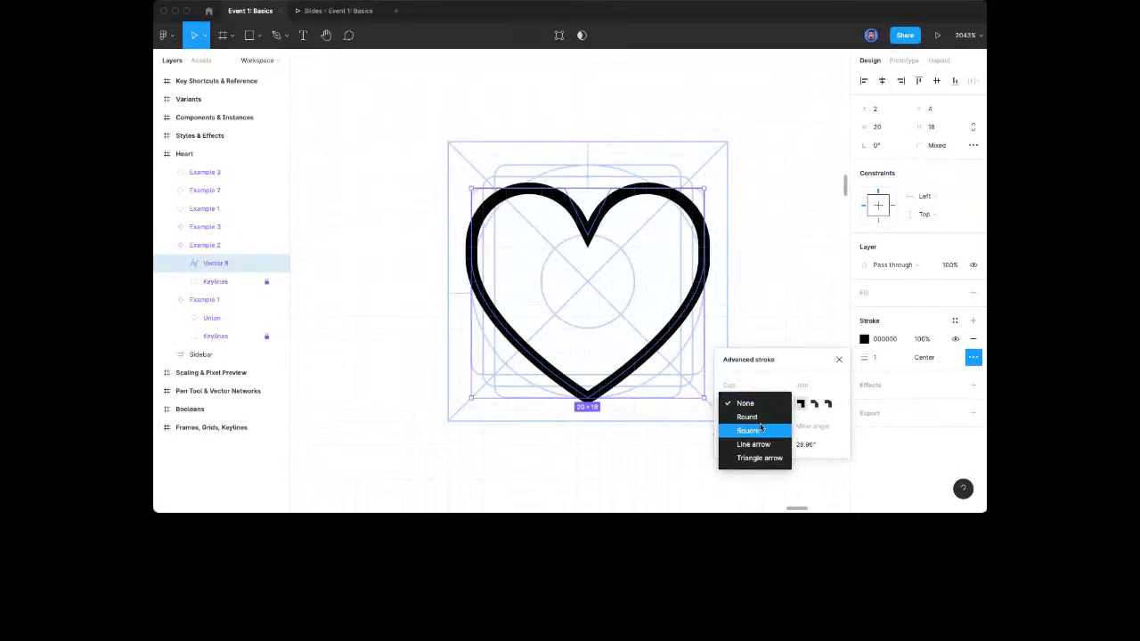
left_click(756, 416)
left_click(827, 405)
left_click(784, 288)
left_click(784, 295)
Set the vertical and horizontal constraints of the Example 2 heart vector to Scale
scroll(786, 311, "down", 5)
scroll(786, 312, "down", 5)
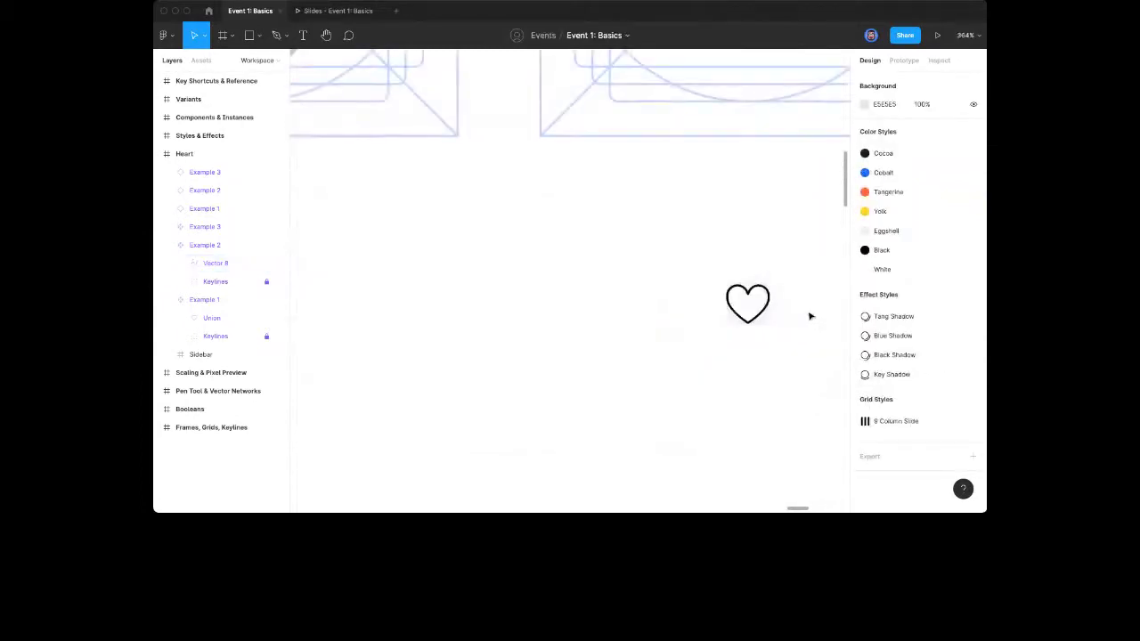
left_click(777, 310)
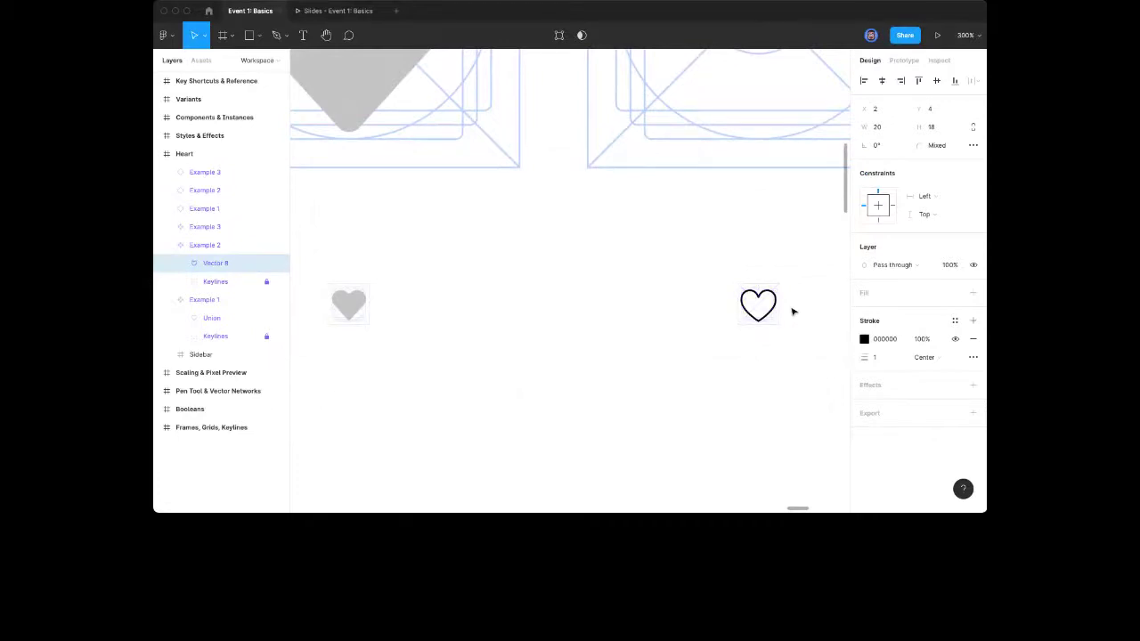
left_click(925, 213)
left_click(926, 264)
left_click(926, 196)
left_click(926, 250)
left_click(801, 268)
Compare the Example 1 and Example 2 hearts at small component size and large instance size in the Heart frame
scroll(802, 269, "down", 5)
scroll(806, 274, "right", 2)
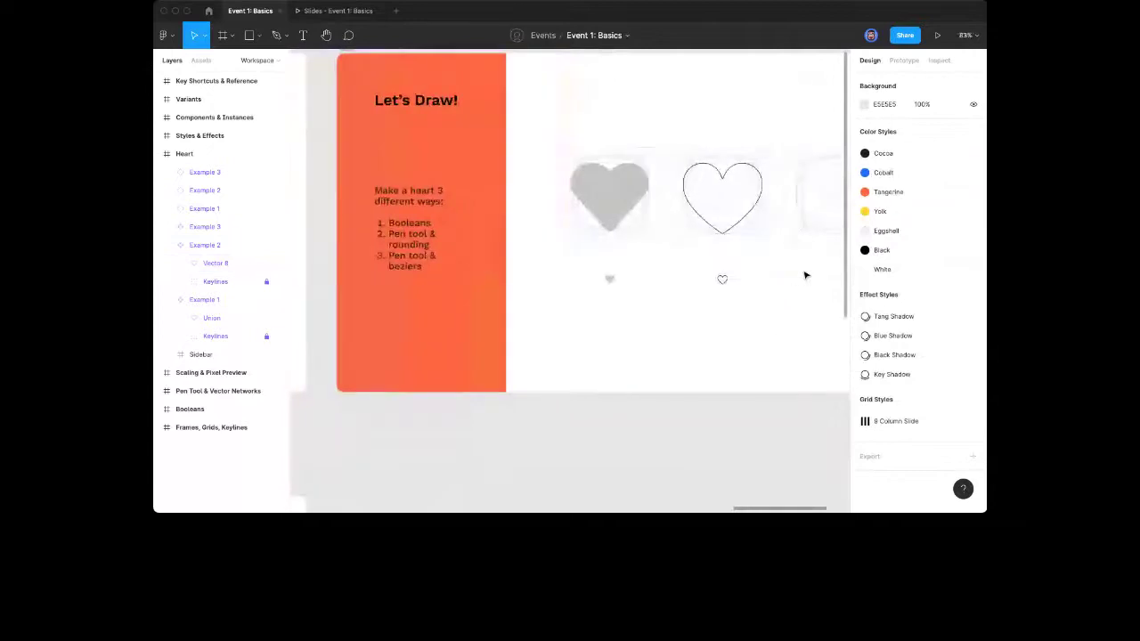
scroll(784, 267, "up", 1)
scroll(759, 267, "right", 1)
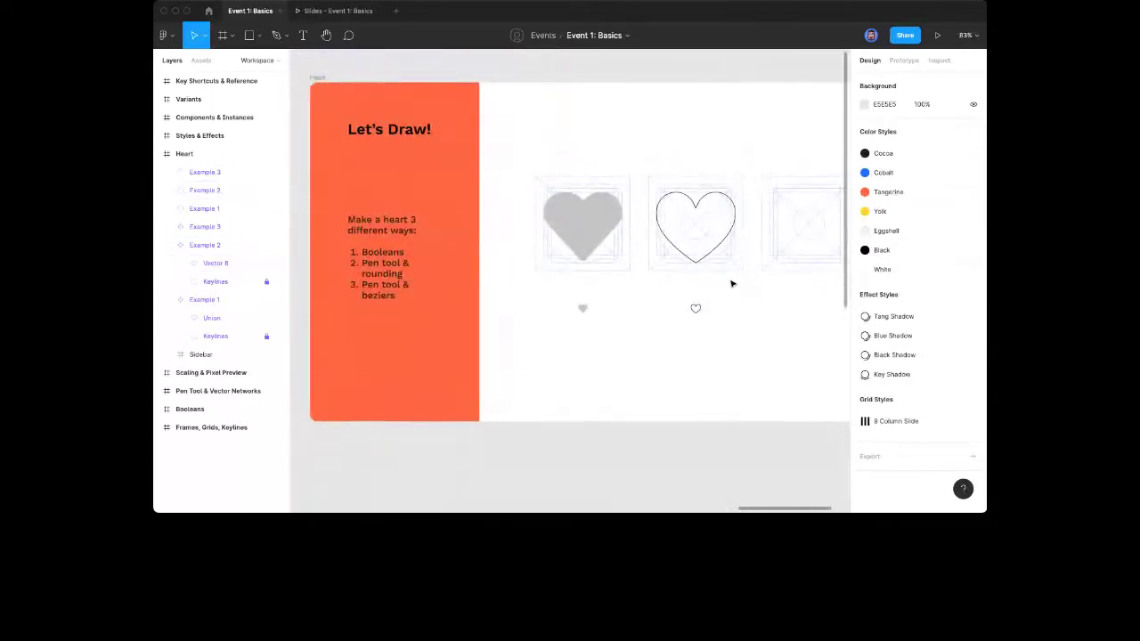
scroll(732, 283, "up", 5)
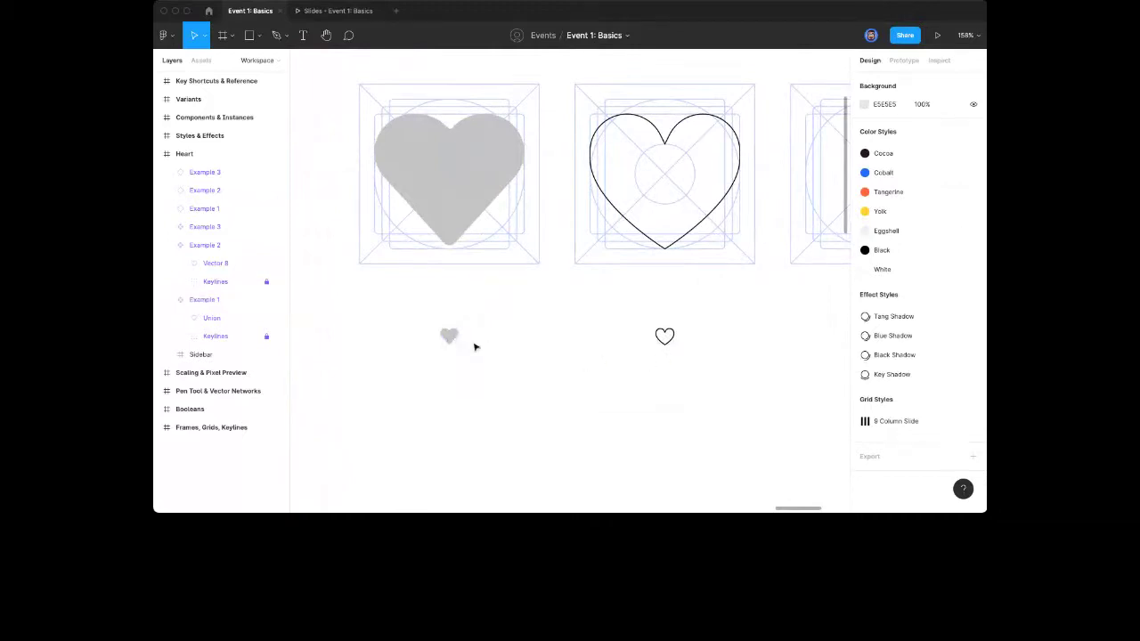
scroll(668, 344, "up", 10)
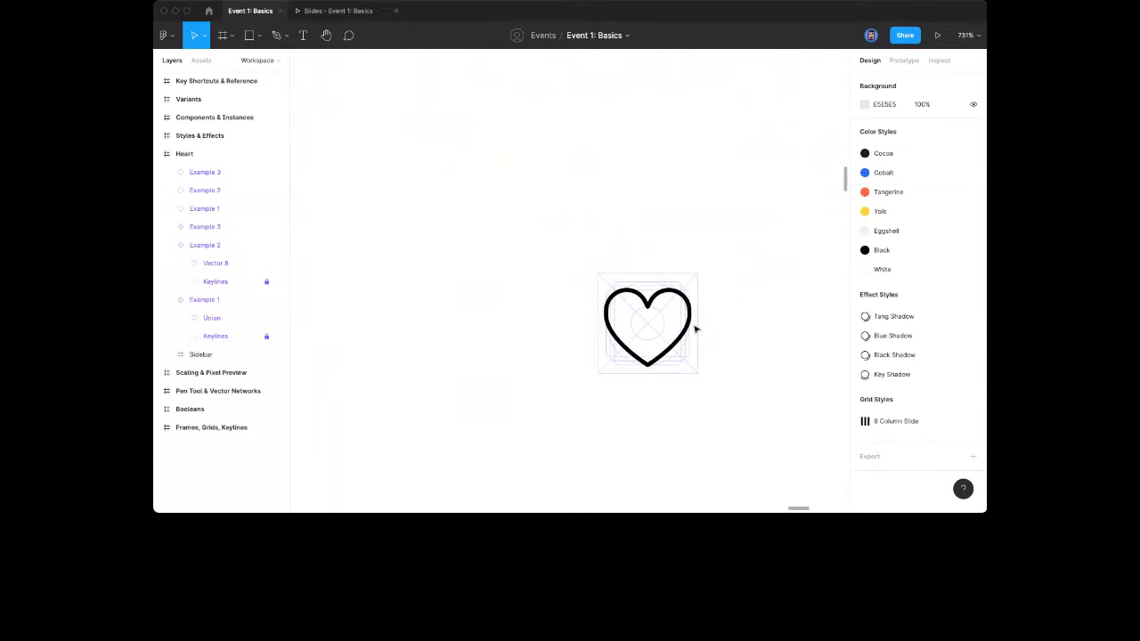
scroll(657, 336, "up", 10)
scroll(657, 336, "down", 6)
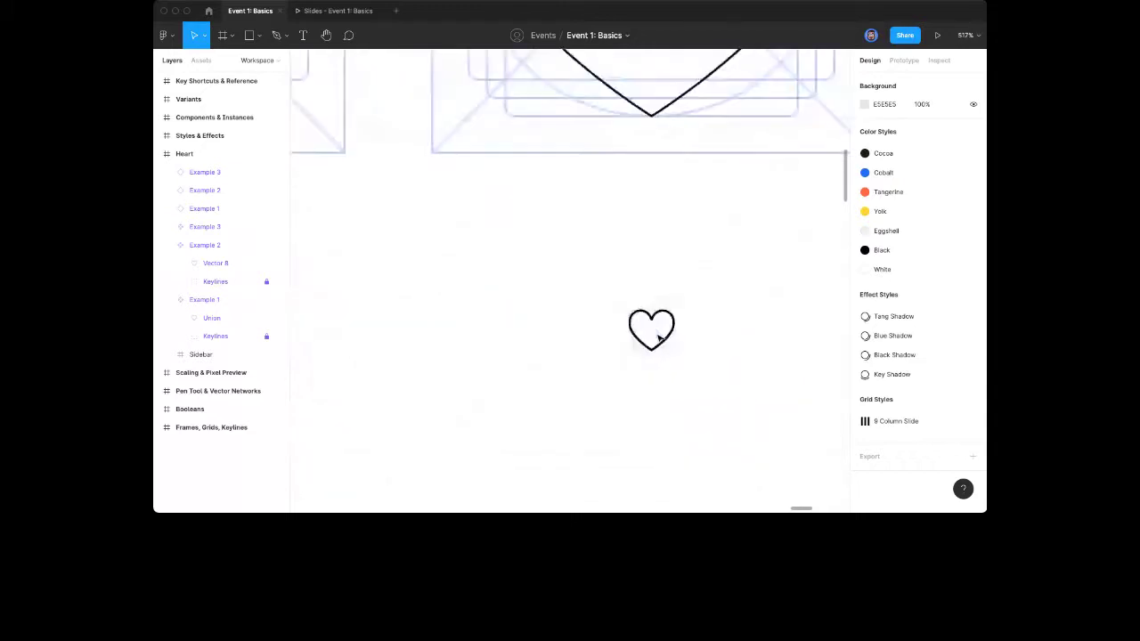
scroll(758, 311, "down", 3)
scroll(758, 311, "right", 2)
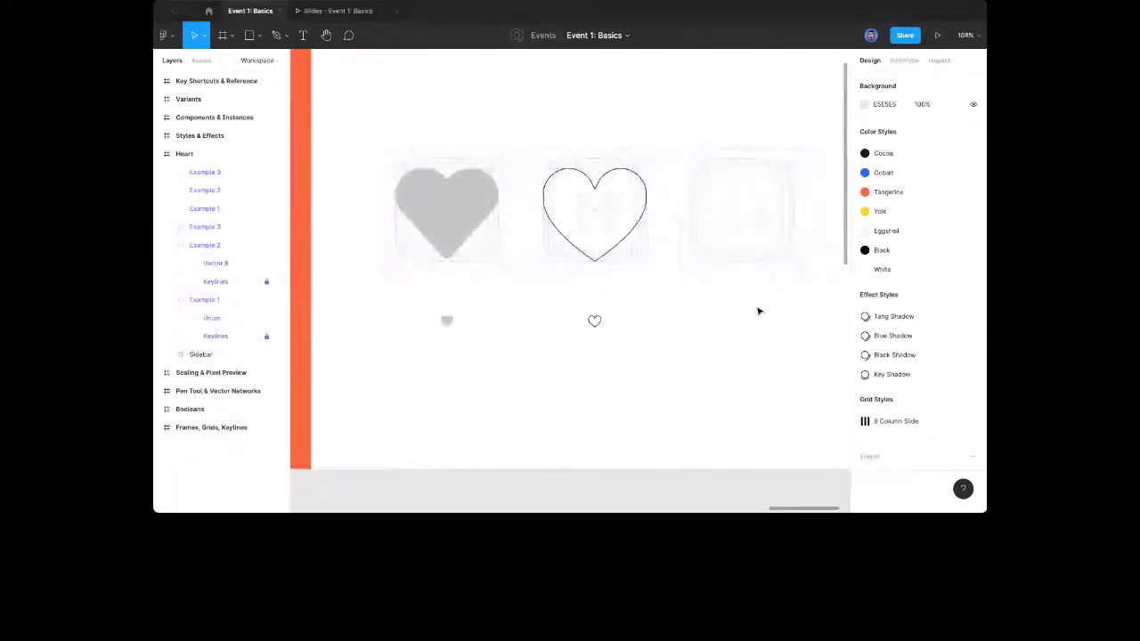
scroll(738, 356, "left", 4)
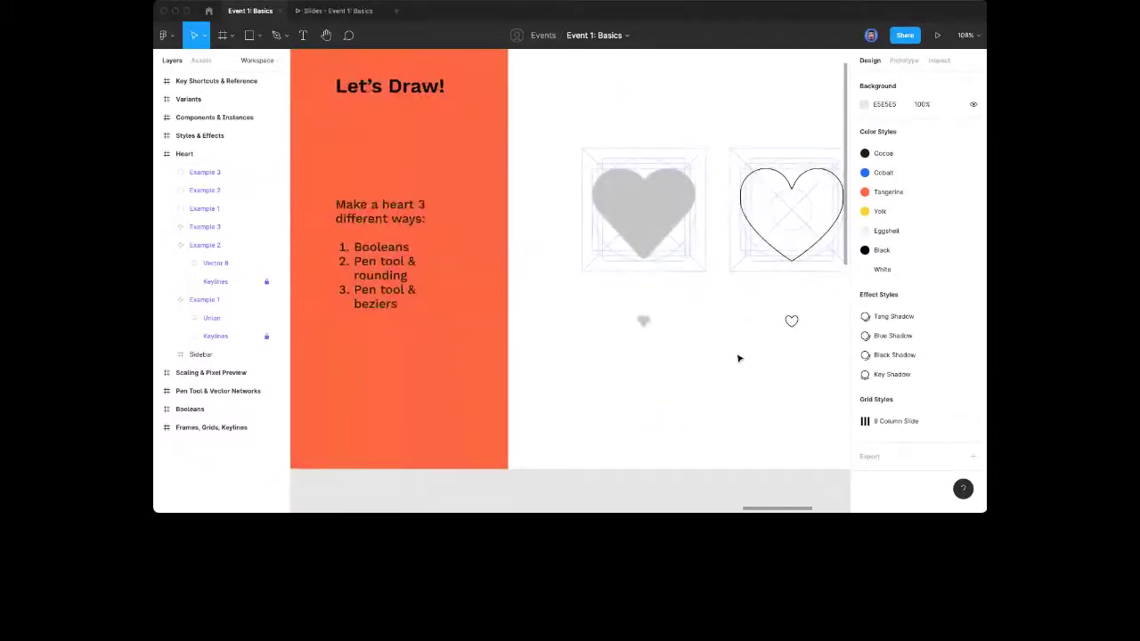
scroll(738, 359, "down", 3)
scroll(739, 359, "right", 2)
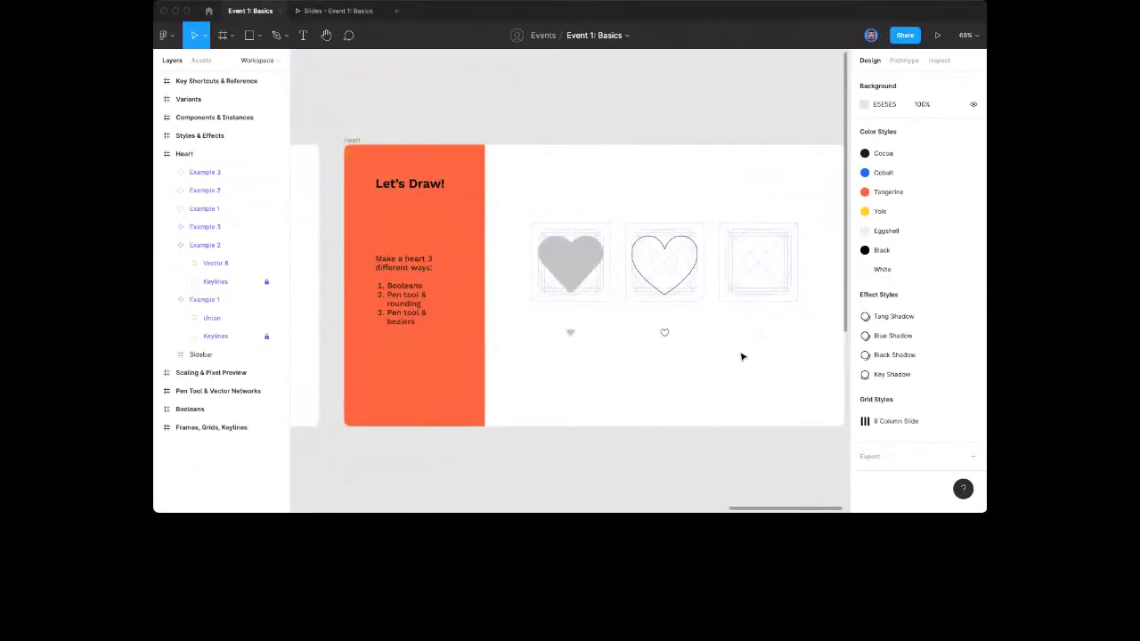
Show the Part 2 "We'll talk about" slide in the presentation and return to the Event 1: Basics design file
left_click(350, 11)
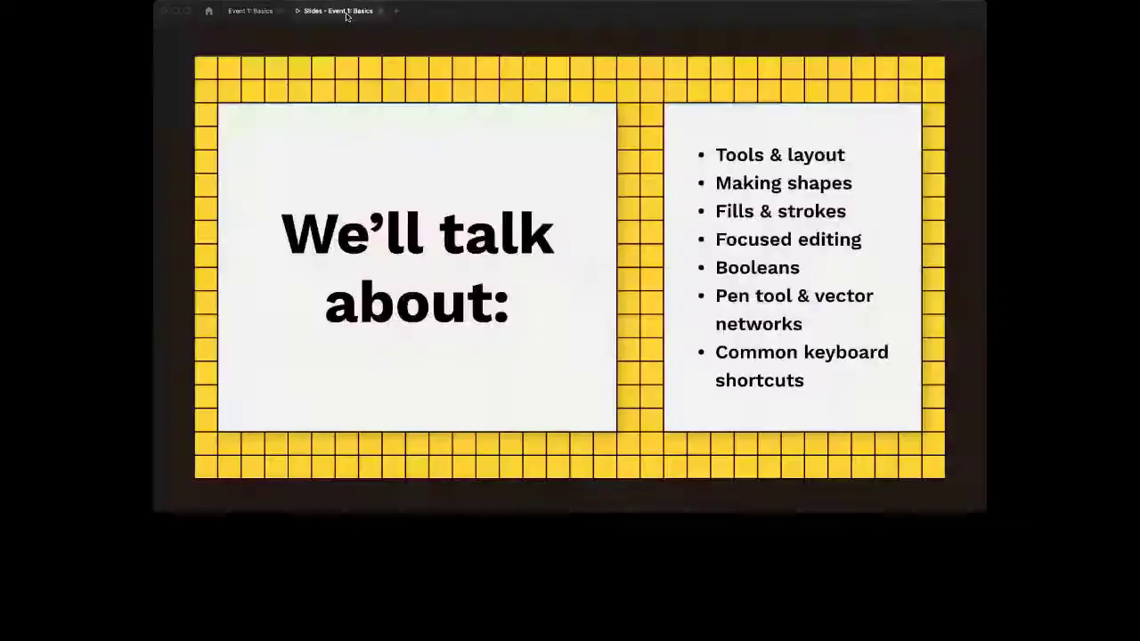
key("Right")
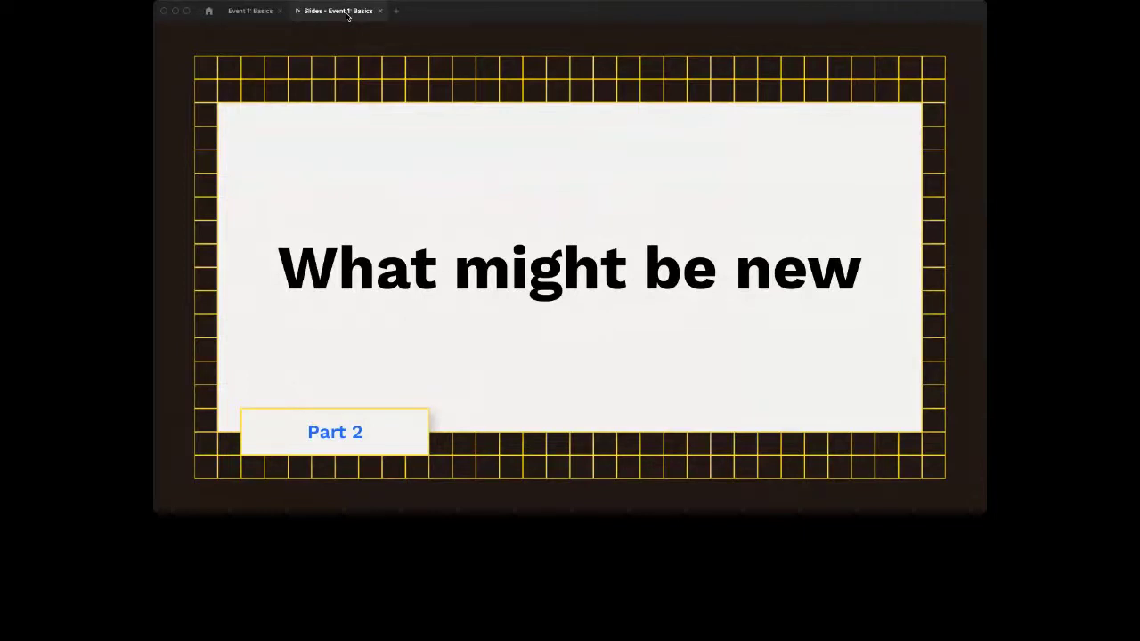
key("Left")
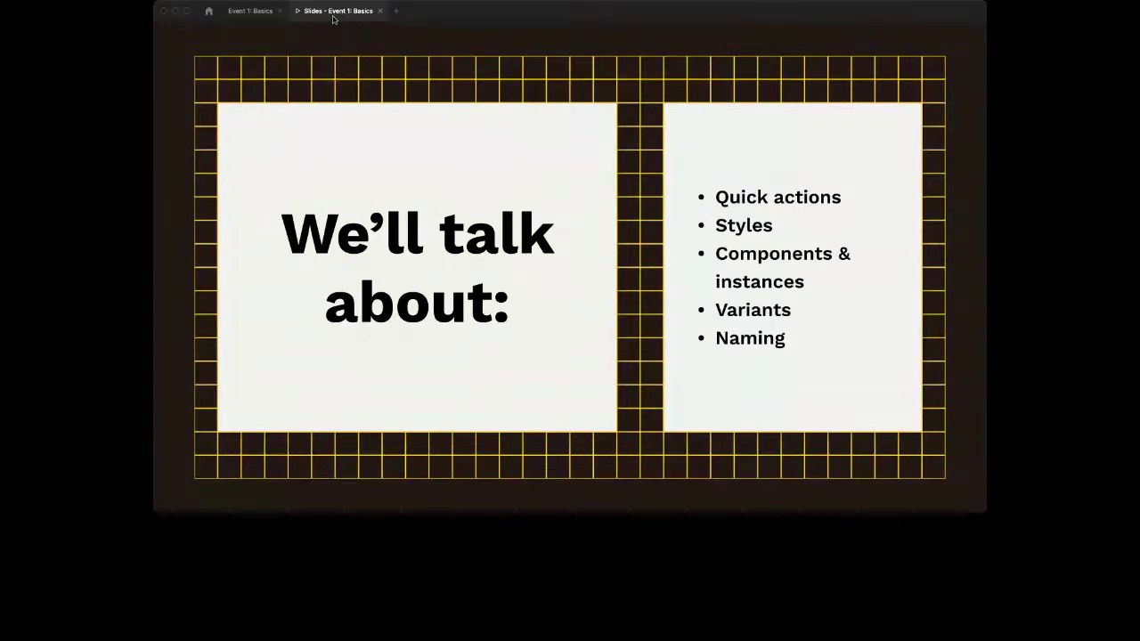
left_click(260, 11)
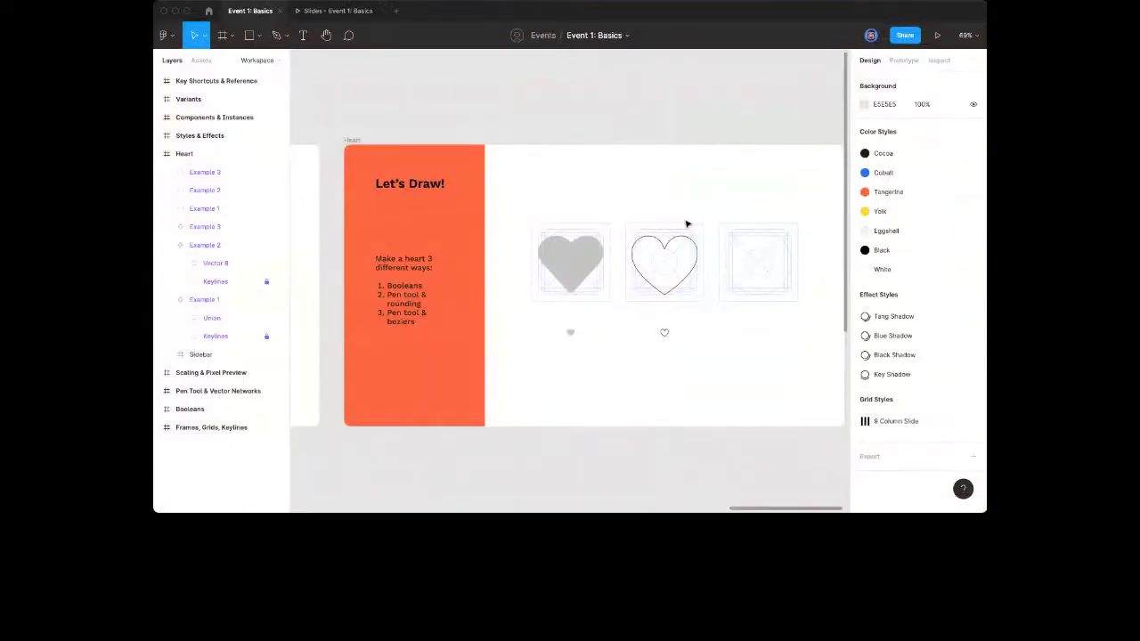
Bring up the Styles & Effects frame and look over its four grey circles, clock and envelope
key("shift+n")
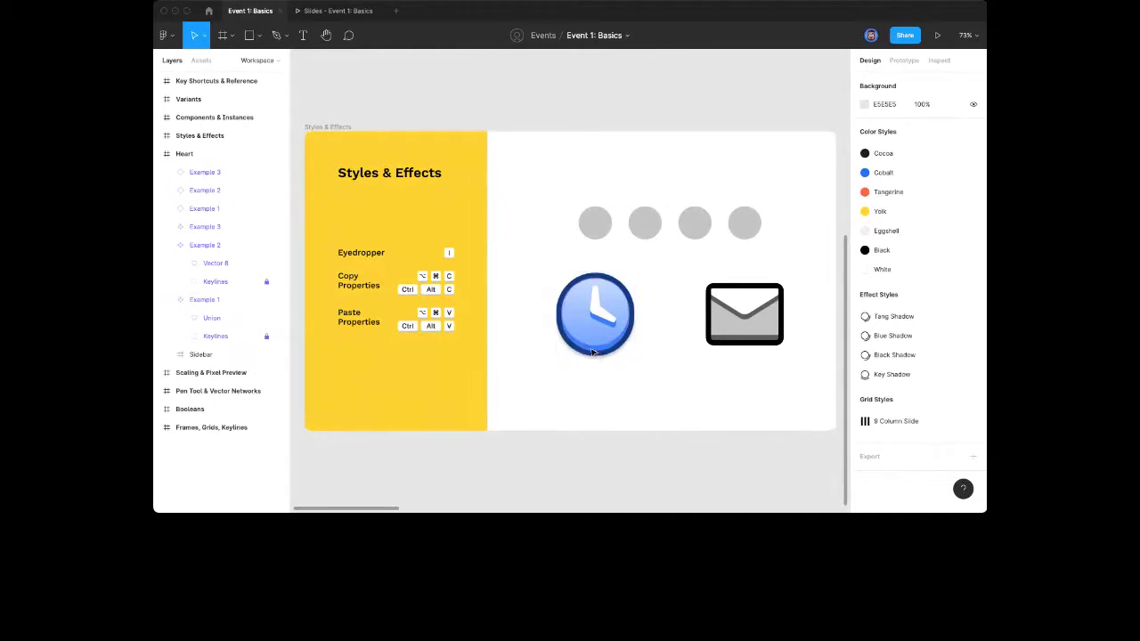
scroll(595, 352, "up", 5)
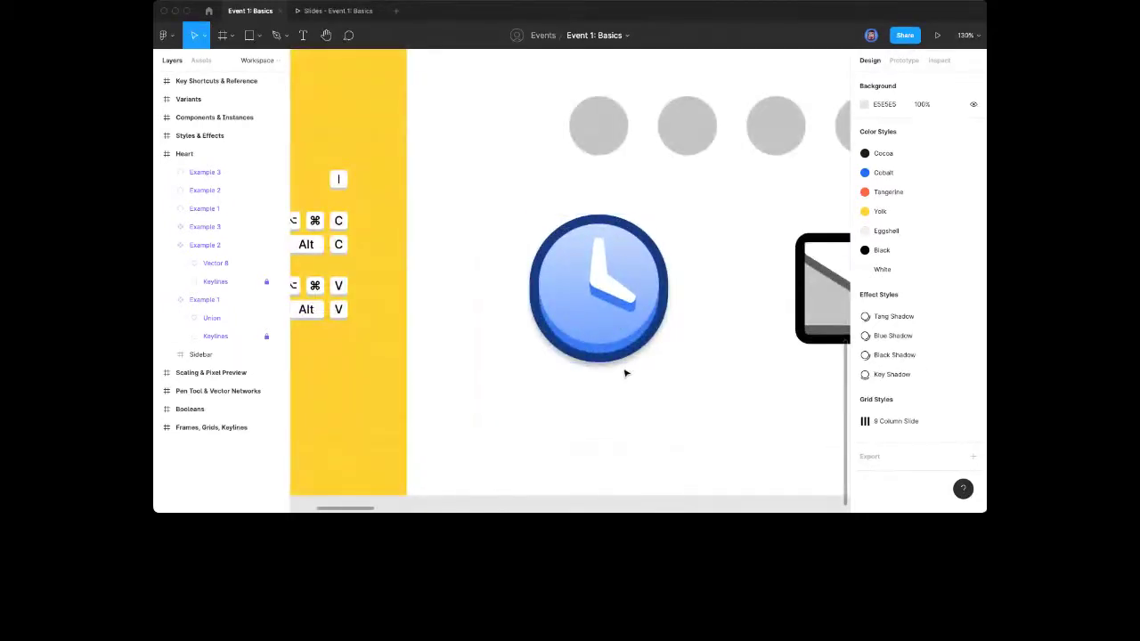
scroll(723, 342, "down", 2)
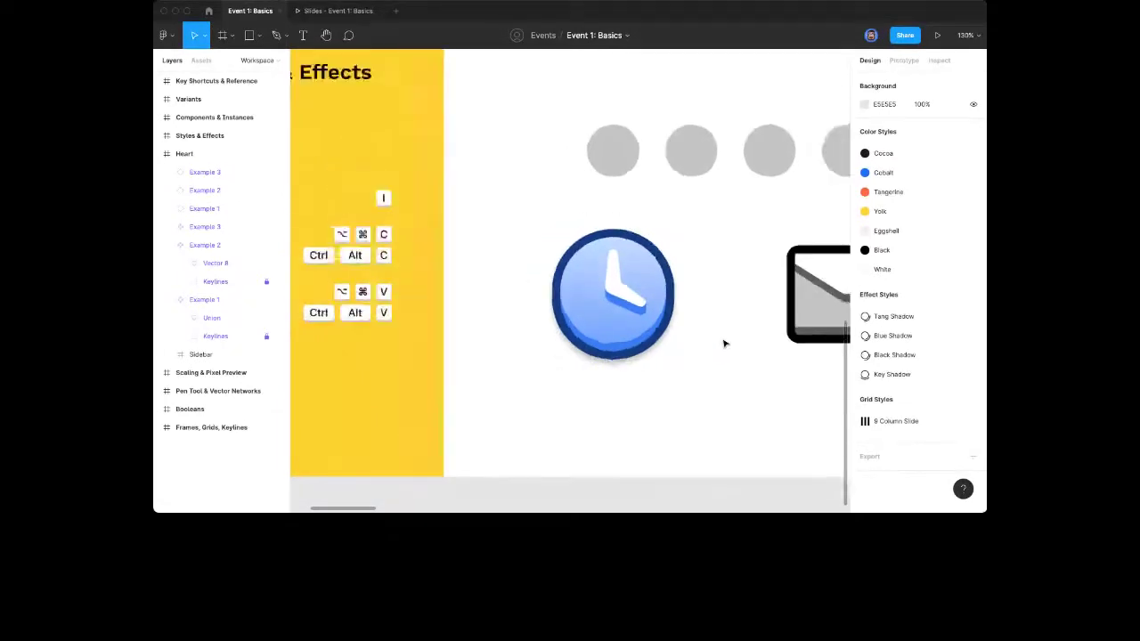
scroll(723, 343, "down", 3)
scroll(724, 343, "right", 2)
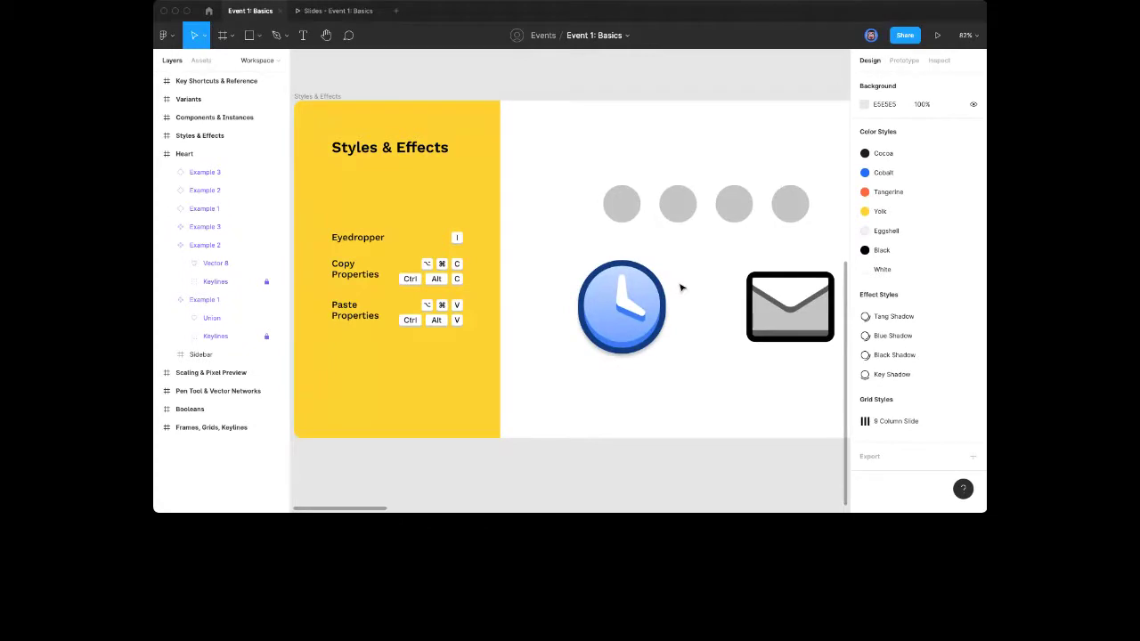
scroll(689, 252, "right", 5)
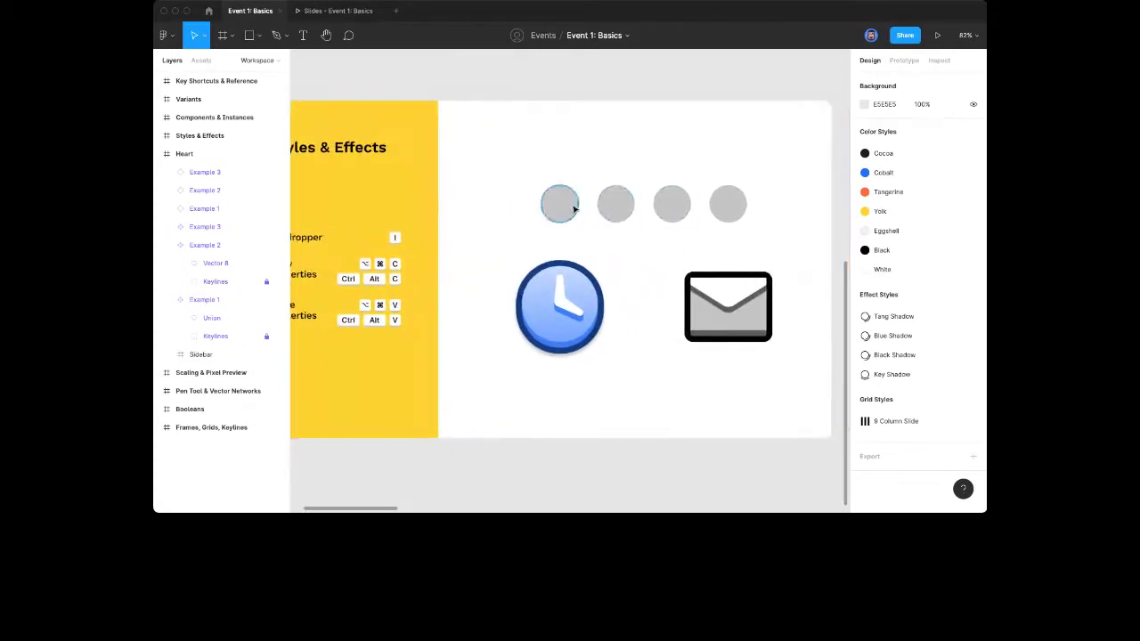
scroll(754, 224, "left", 3)
Inspect the first grey circle's solid fill settings and preview the clock's blues with the Eyedropper
left_click(605, 203)
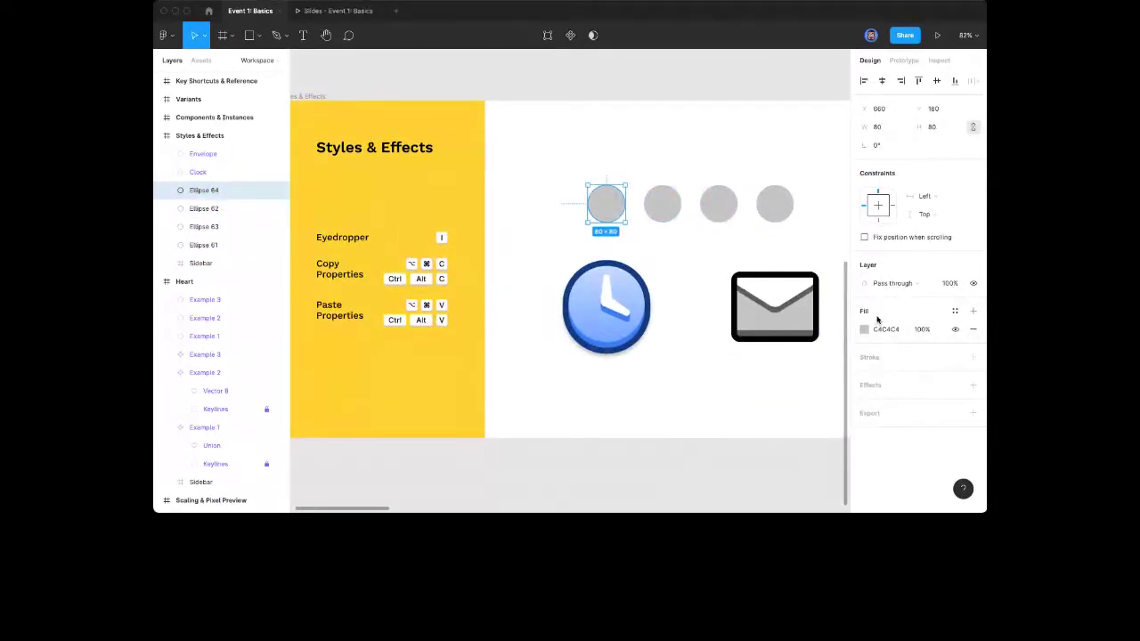
left_click(864, 330)
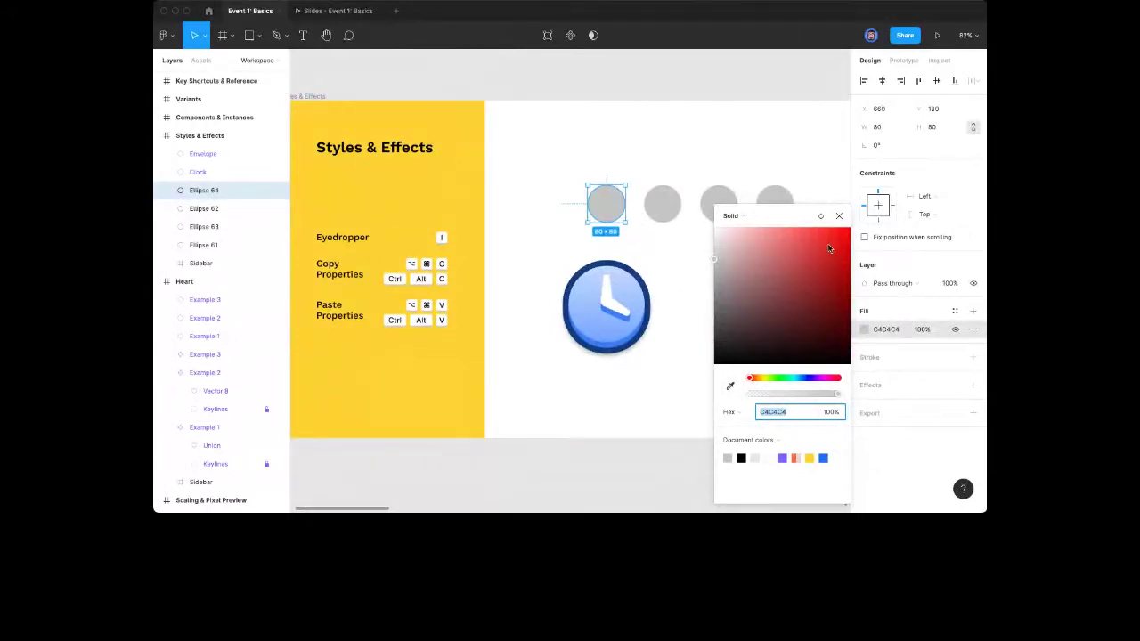
left_click(839, 215)
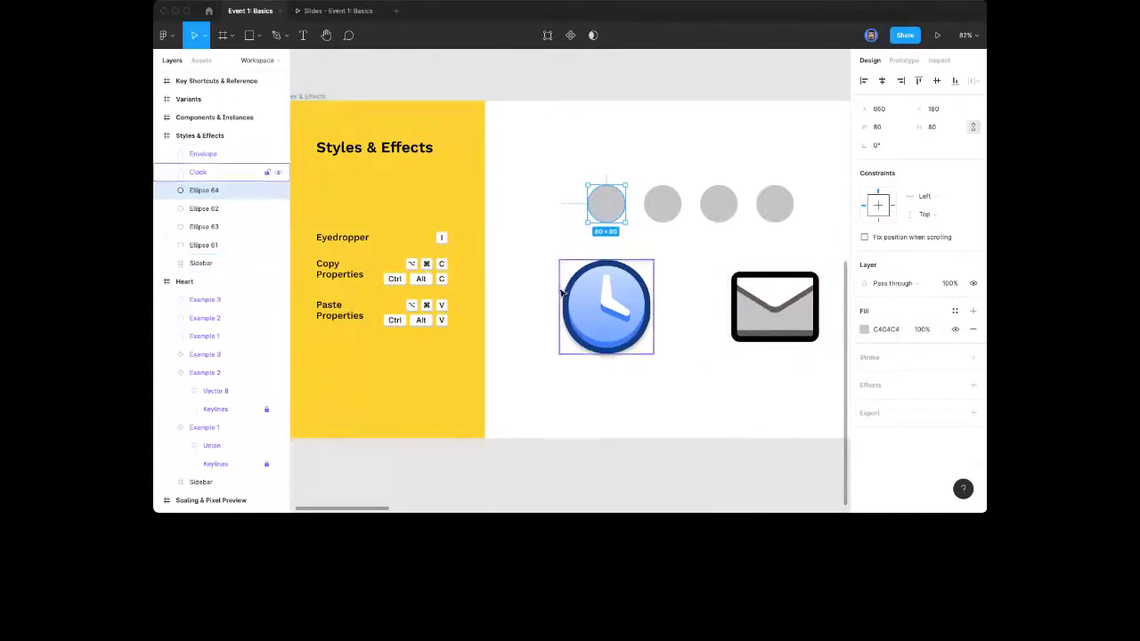
left_click(550, 317)
key("i")
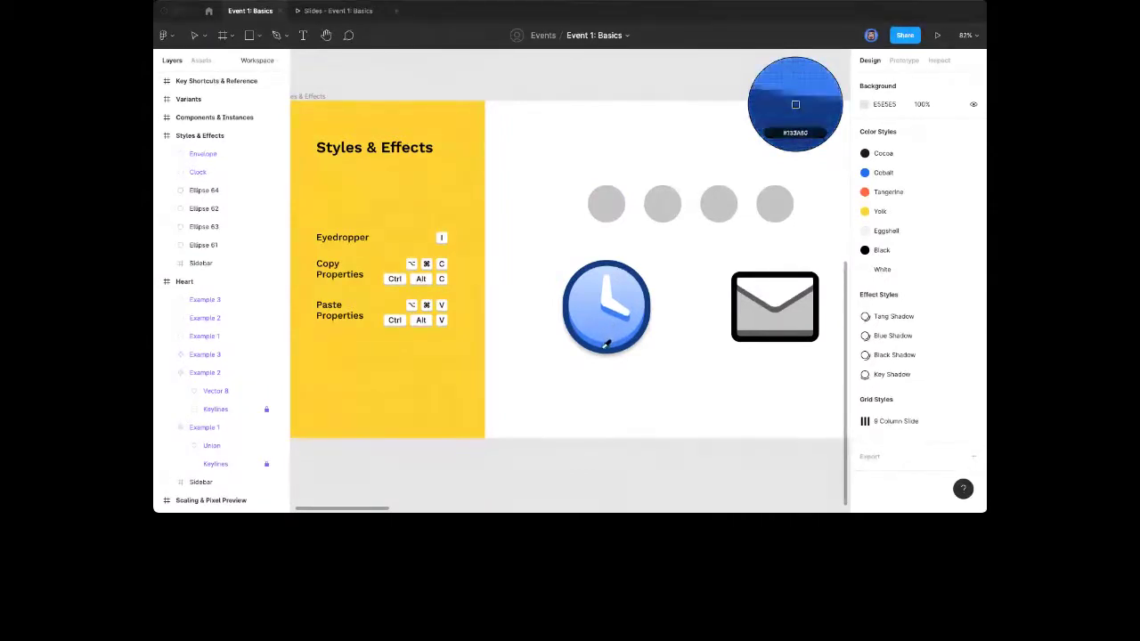
left_click(651, 307)
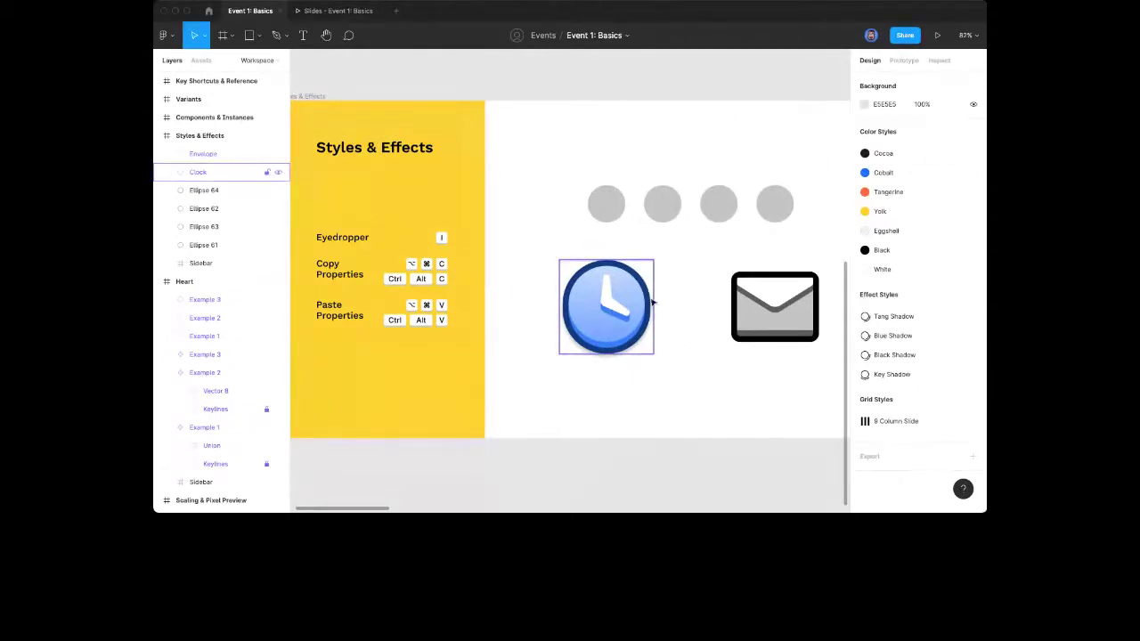
scroll(693, 344, "right", 2)
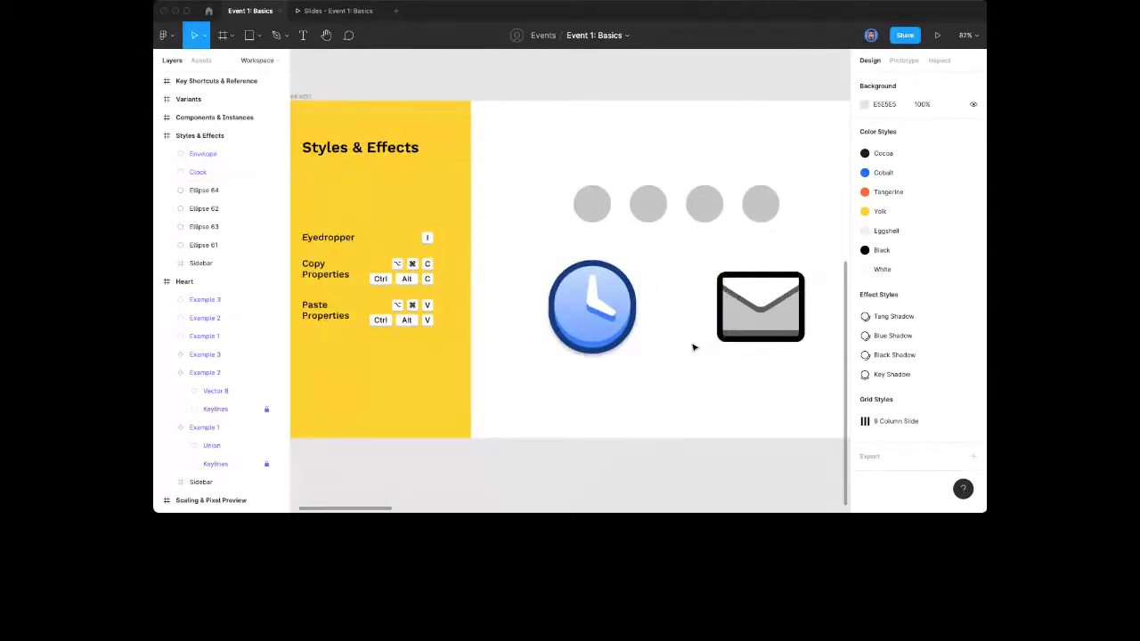
Fill the first circle with the clock rim's dark blue and the second with its medium blue using the Eyedropper
left_click(571, 207)
key("i")
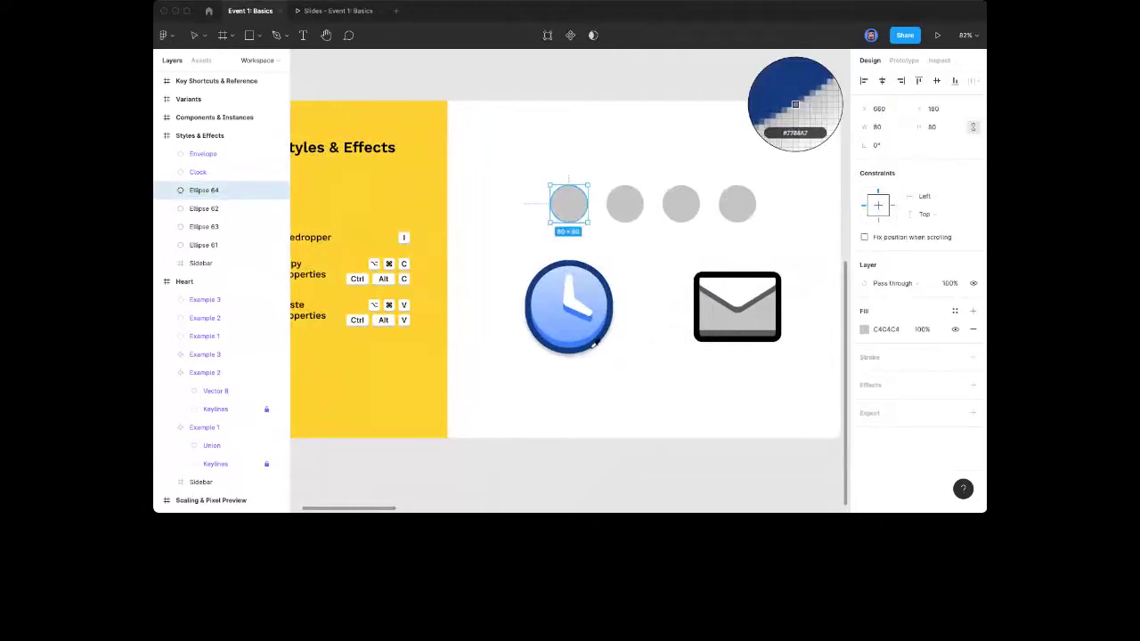
left_click(588, 312)
left_click(625, 205)
key("i")
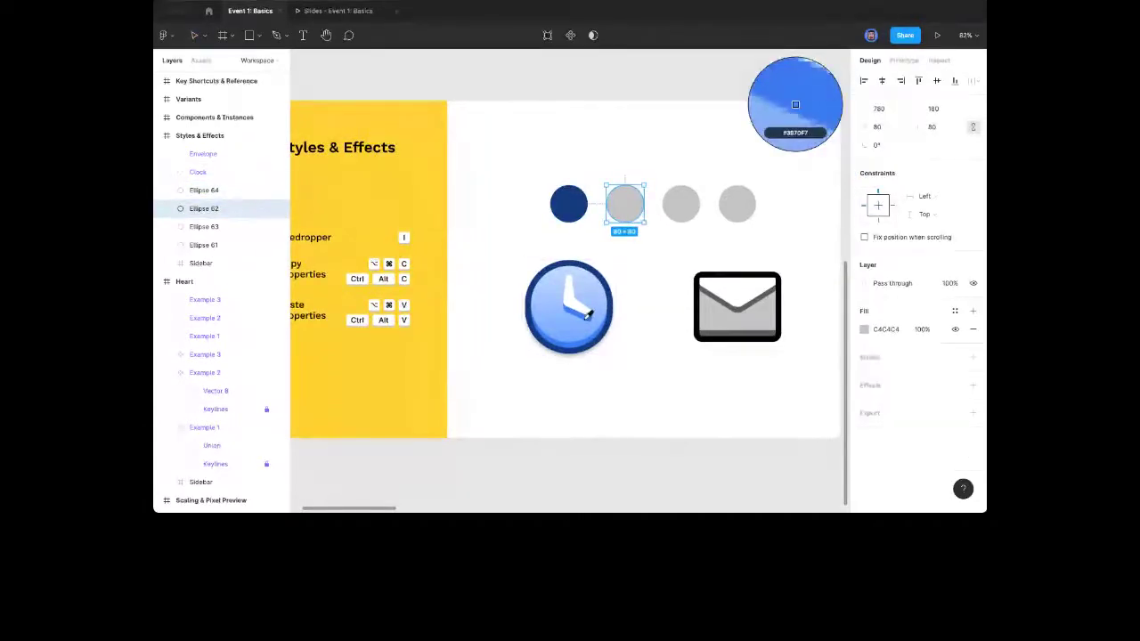
left_click(588, 312)
key("i")
key("Escape")
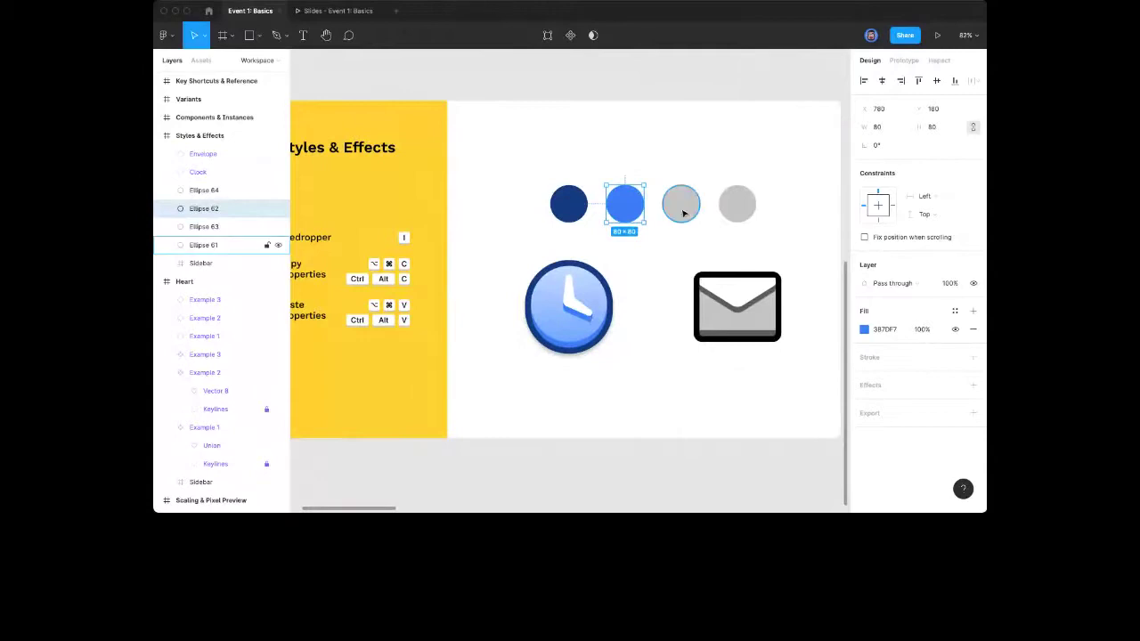
left_click(681, 206)
key("i")
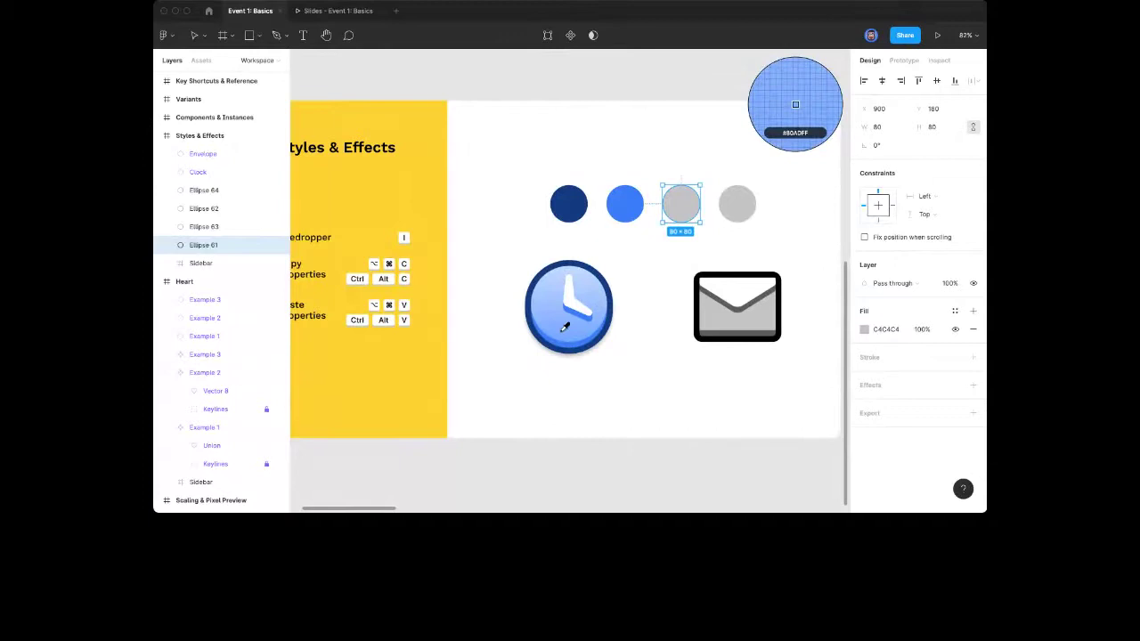
key("Escape")
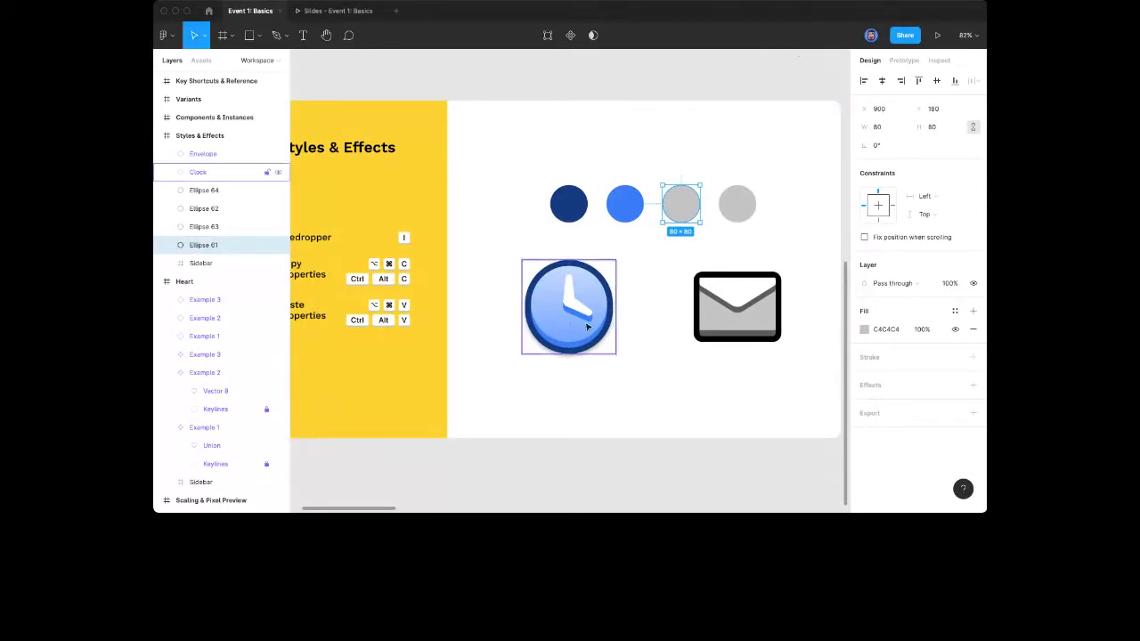
key("Escape")
scroll(668, 298, "left", 3)
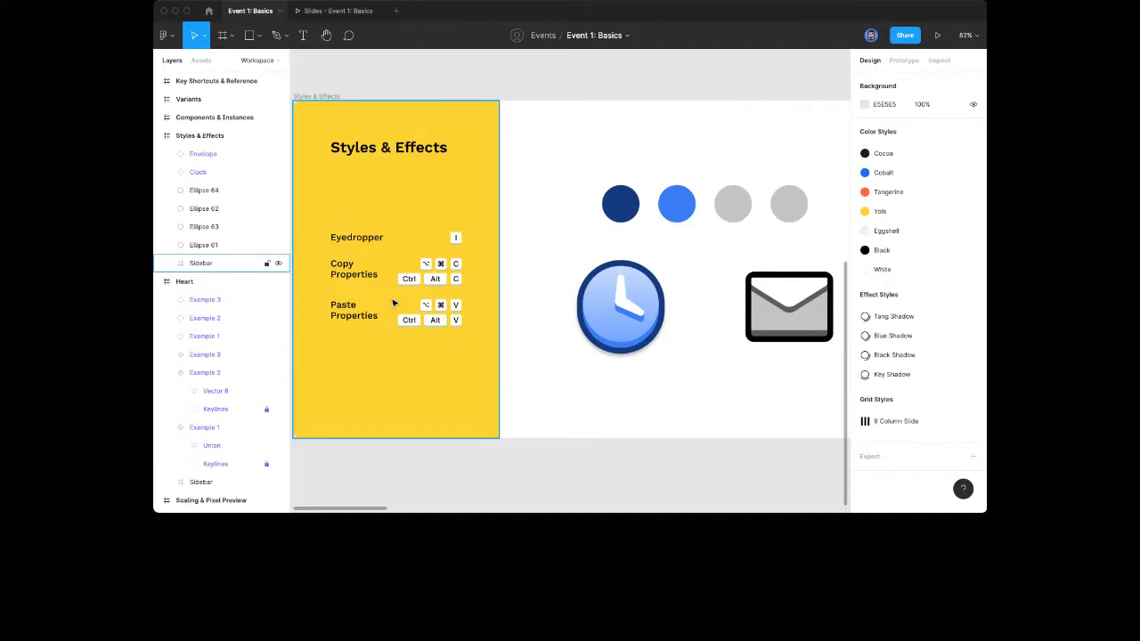
Inspect the linear gradient fill of the clock's face ellipse
scroll(596, 409, "right", 2)
left_click(592, 299)
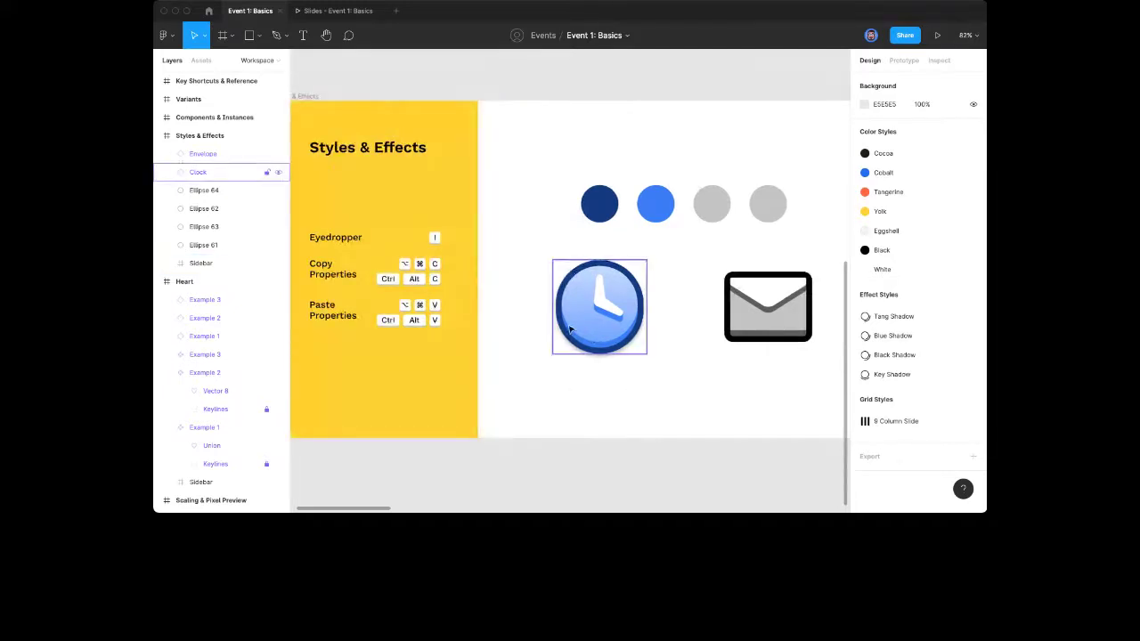
double_click(634, 366)
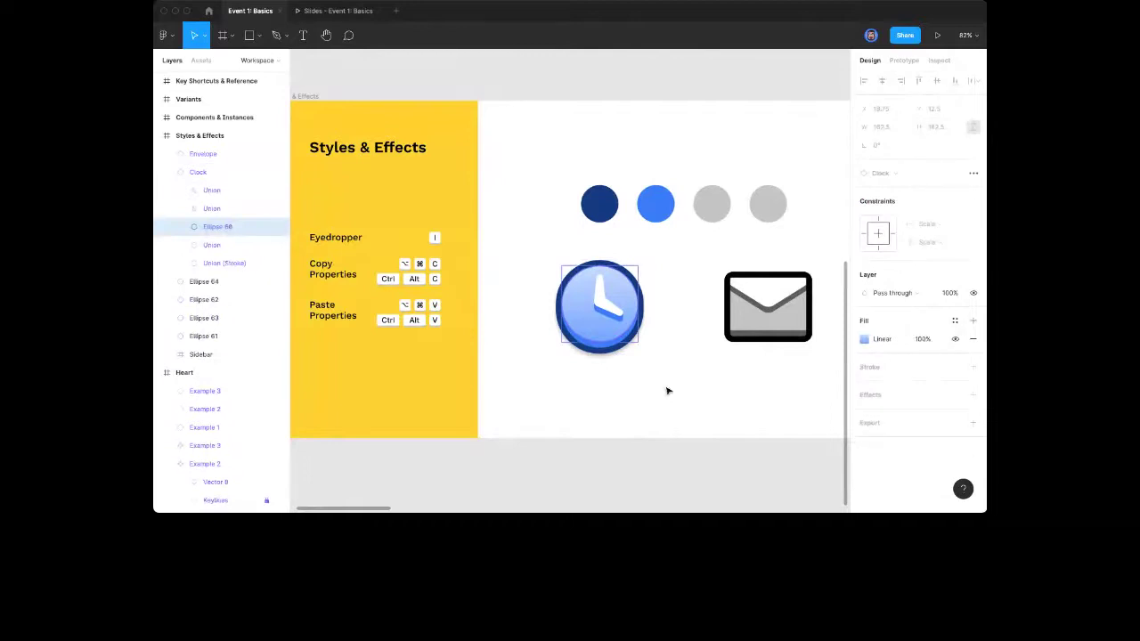
left_click(866, 340)
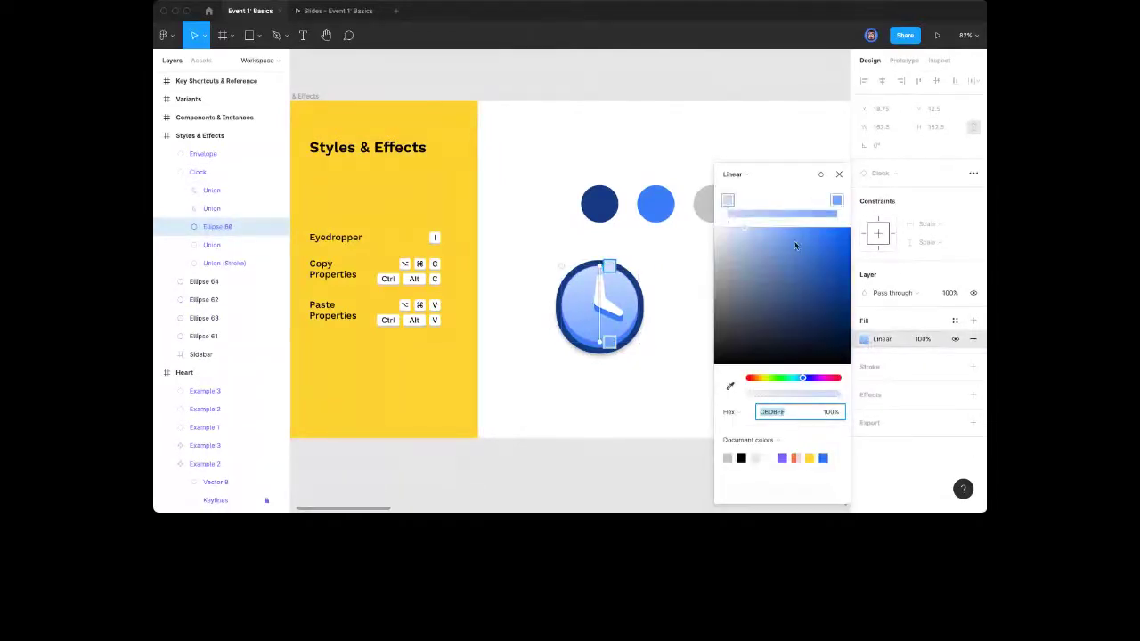
left_click(674, 387)
Copy the clock face's properties, paste them onto the envelope's grey body rectangle, and undo the paste
left_click(628, 346)
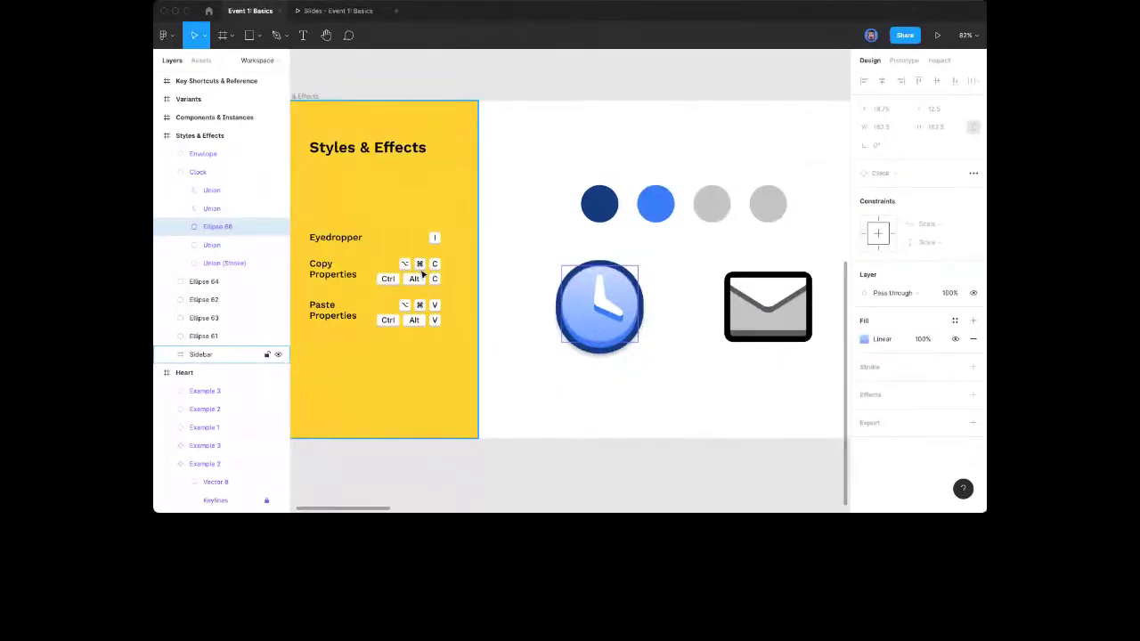
key("alt")
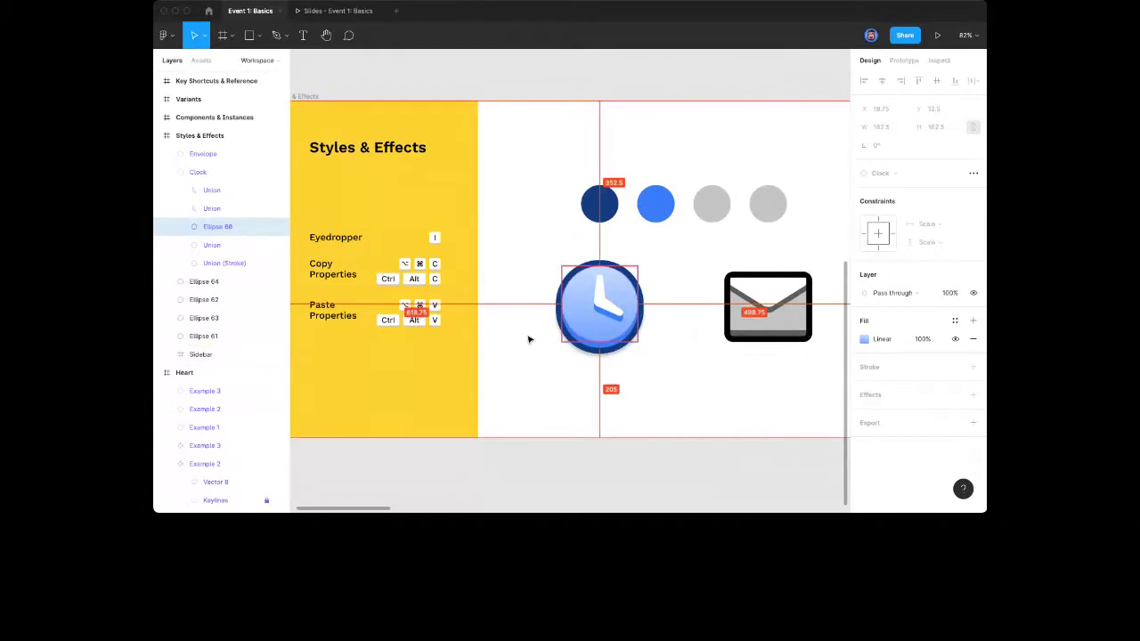
left_click(725, 374)
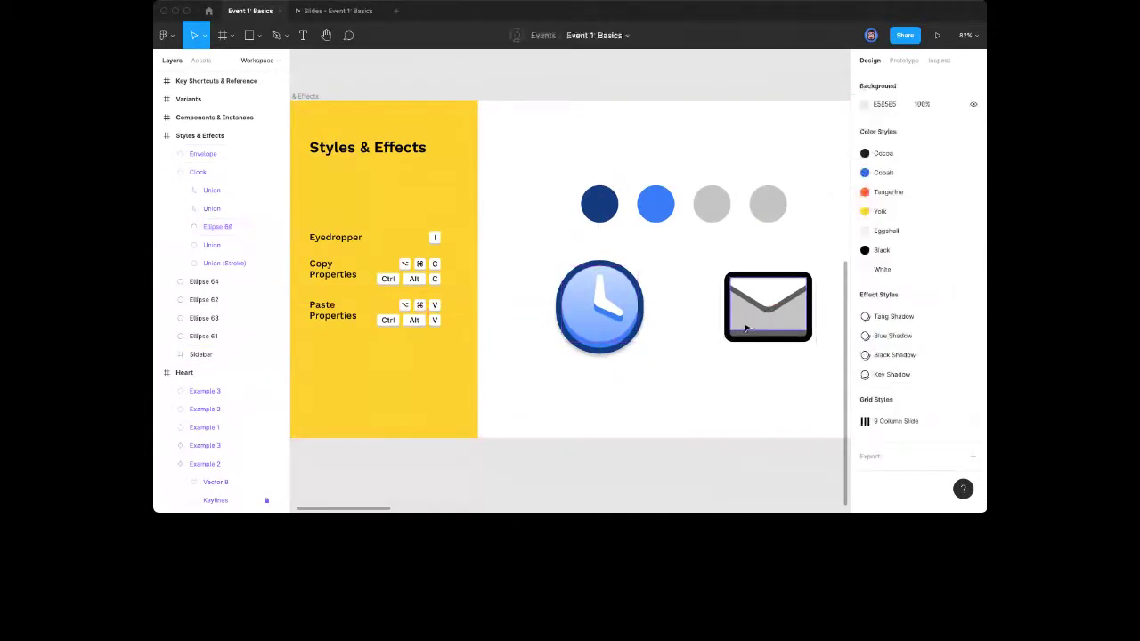
double_click(746, 328)
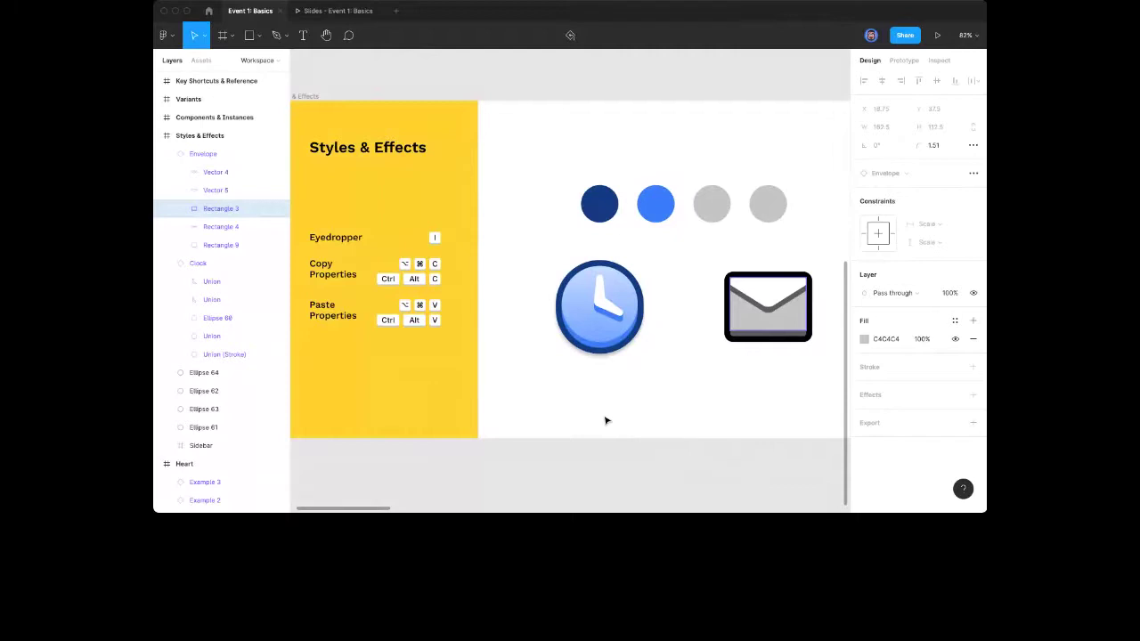
key("alt+super+v")
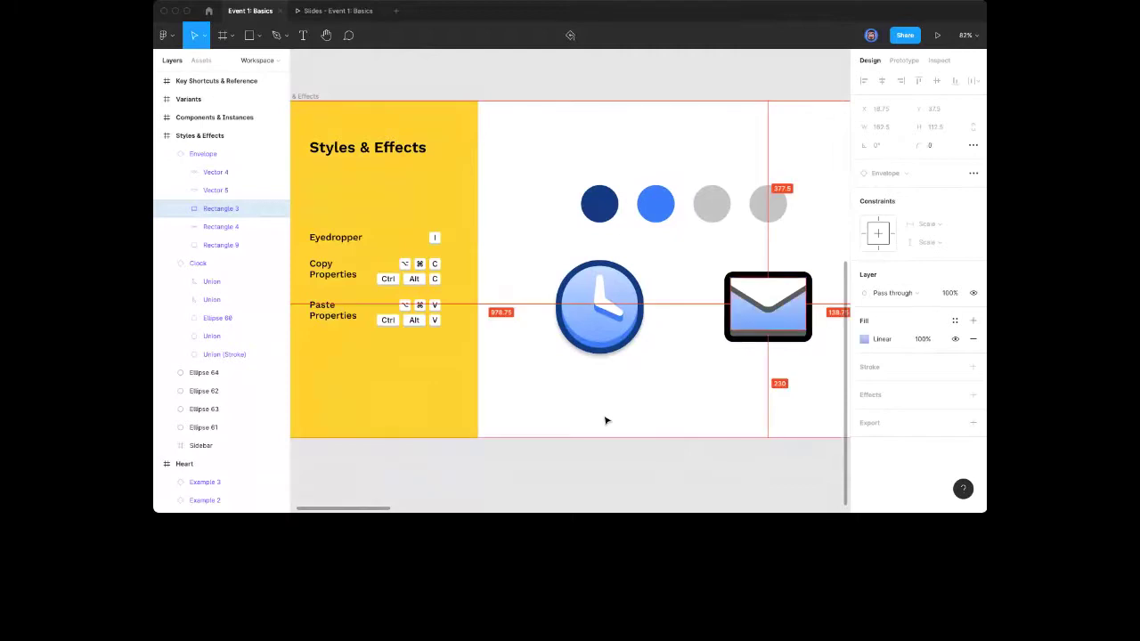
left_click(679, 375)
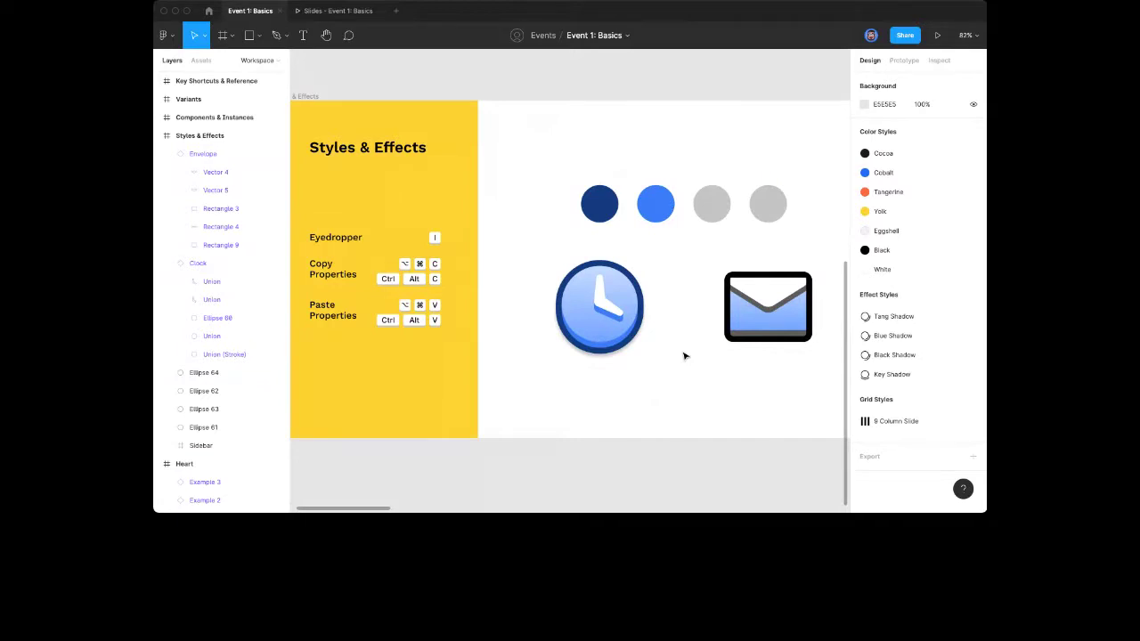
key("super+z")
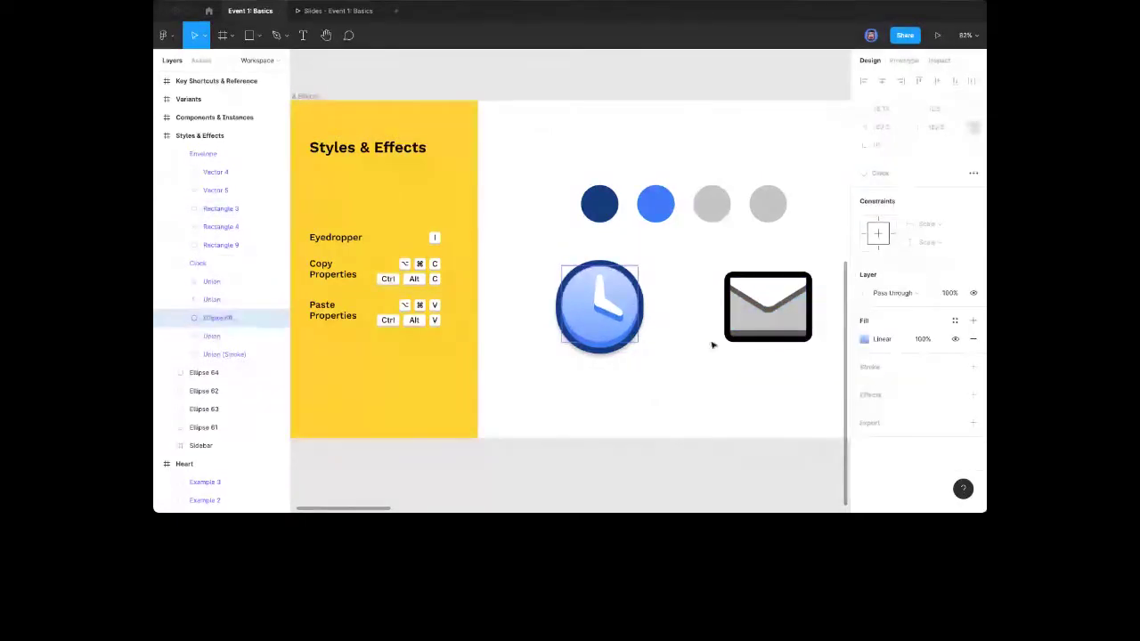
Create a color style named "Blue Gradient" from the clock face's linear gradient fill
left_click(954, 322)
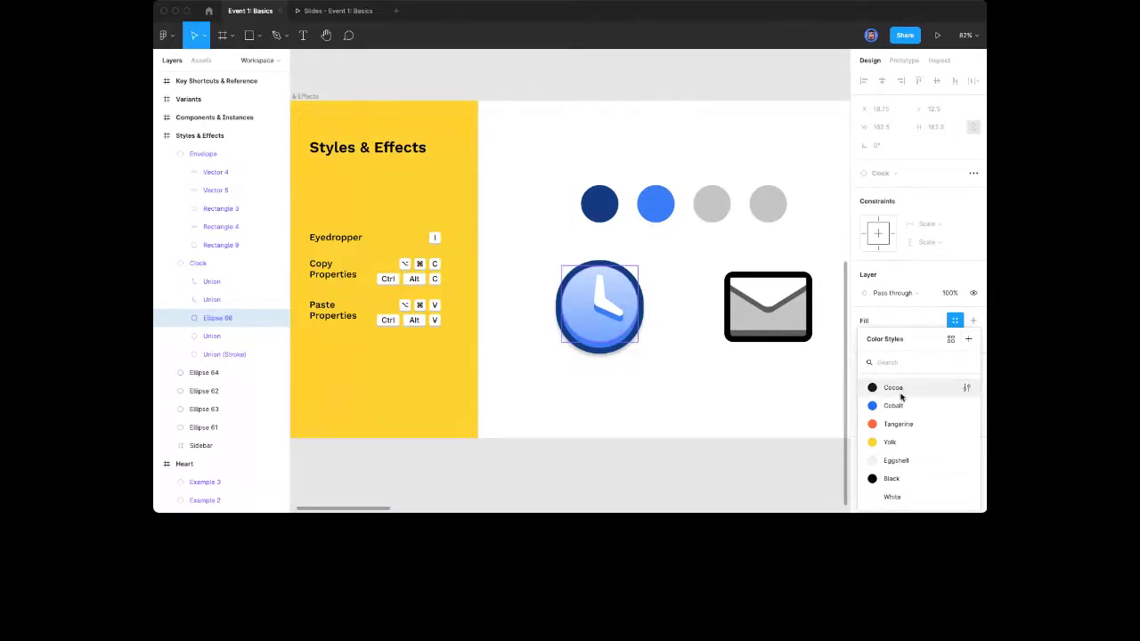
left_click(968, 340)
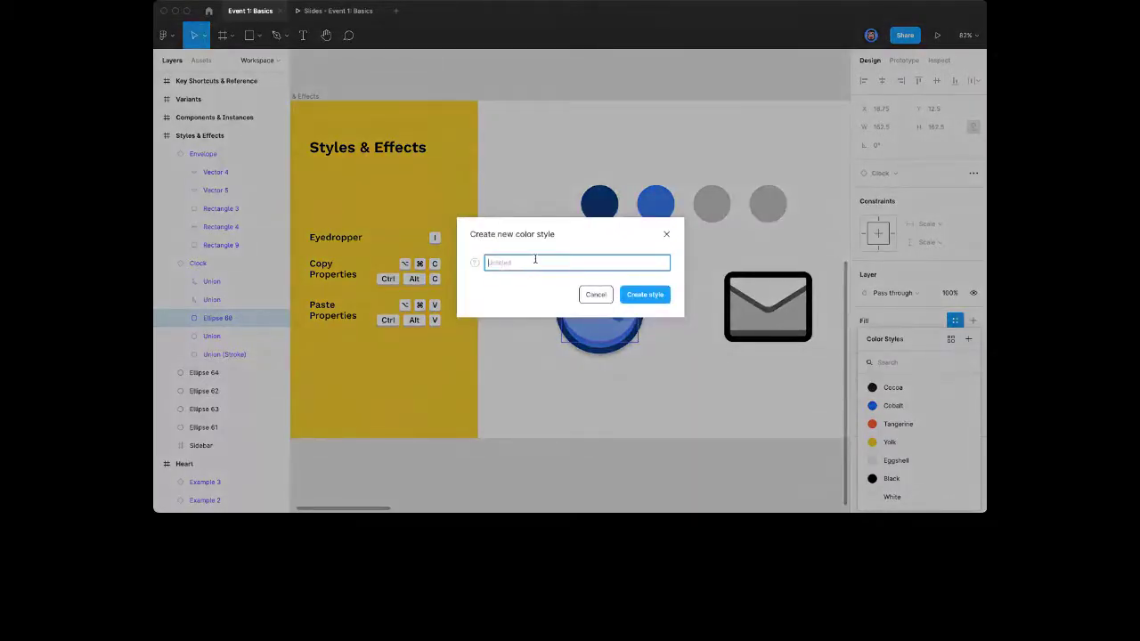
type("Blue Gradient")
left_click(646, 297)
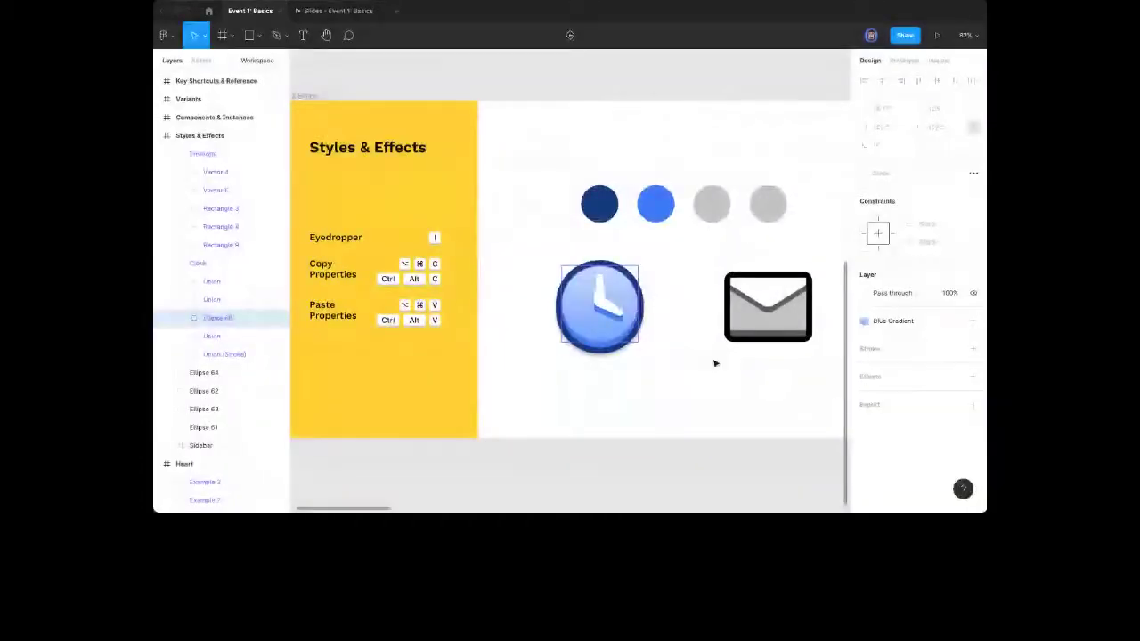
left_click(747, 462)
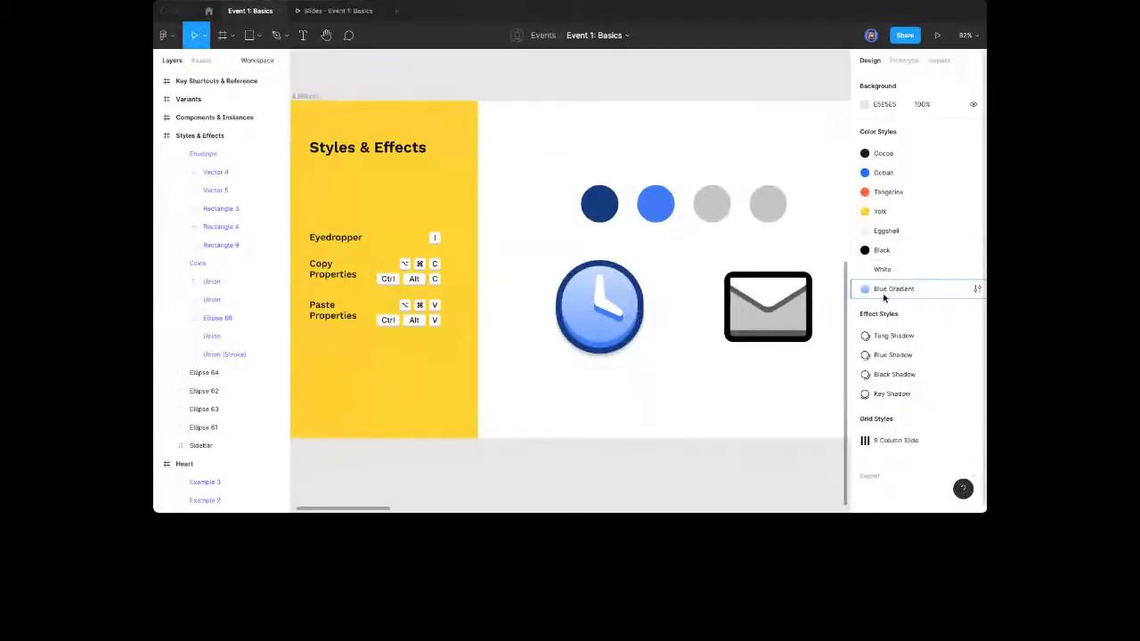
Apply the Blue Gradient color style to the fill of the envelope's grey body rectangle
left_click(752, 332)
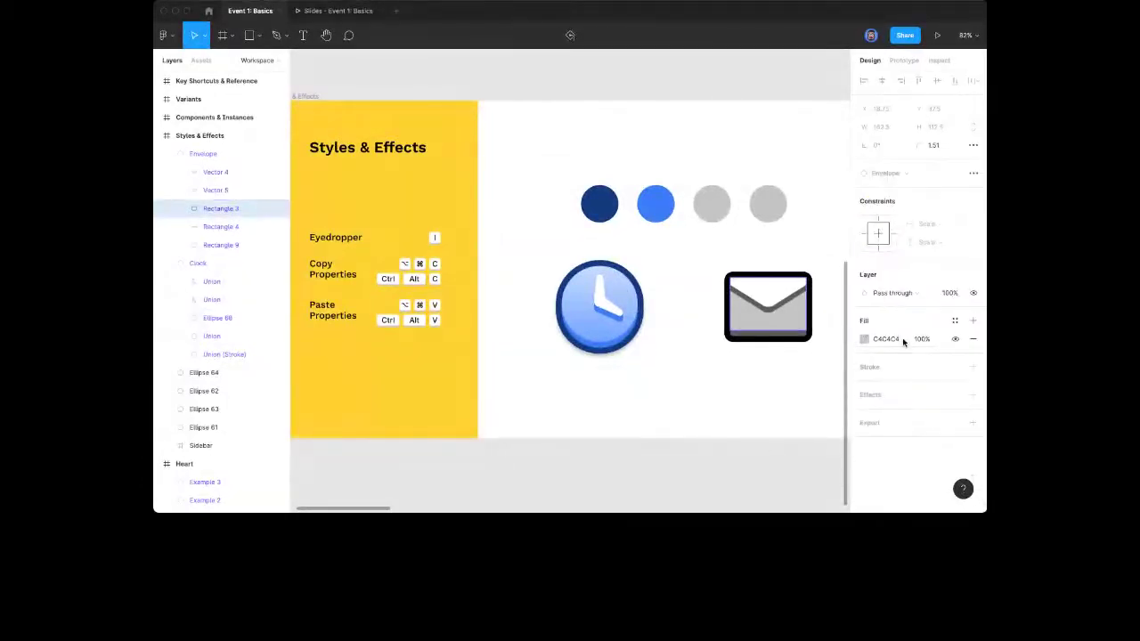
left_click(955, 321)
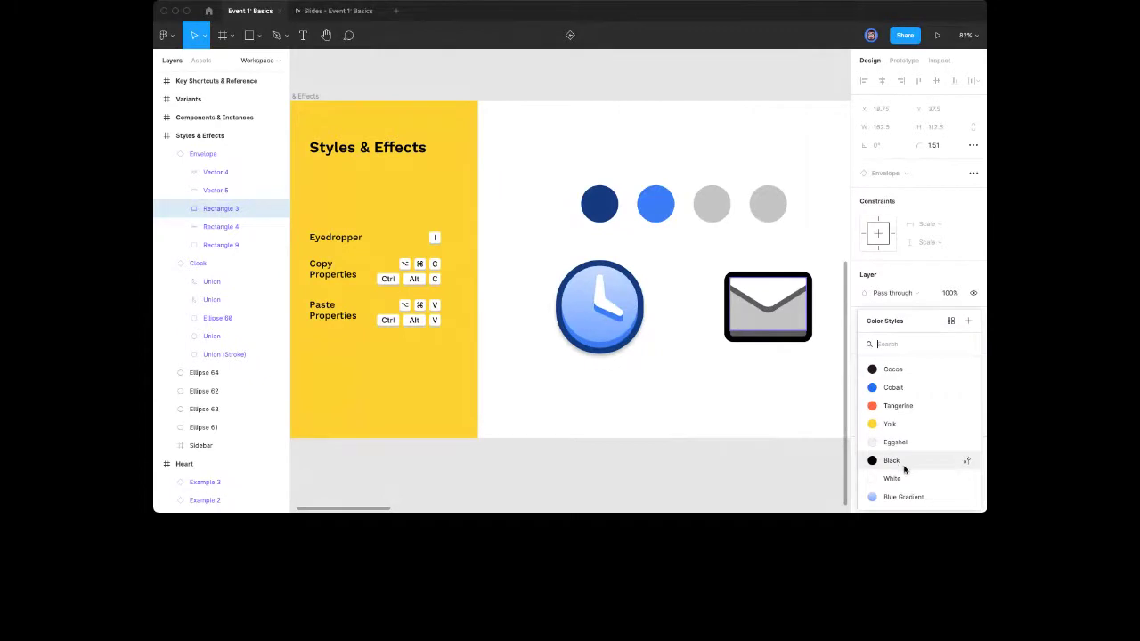
left_click(894, 497)
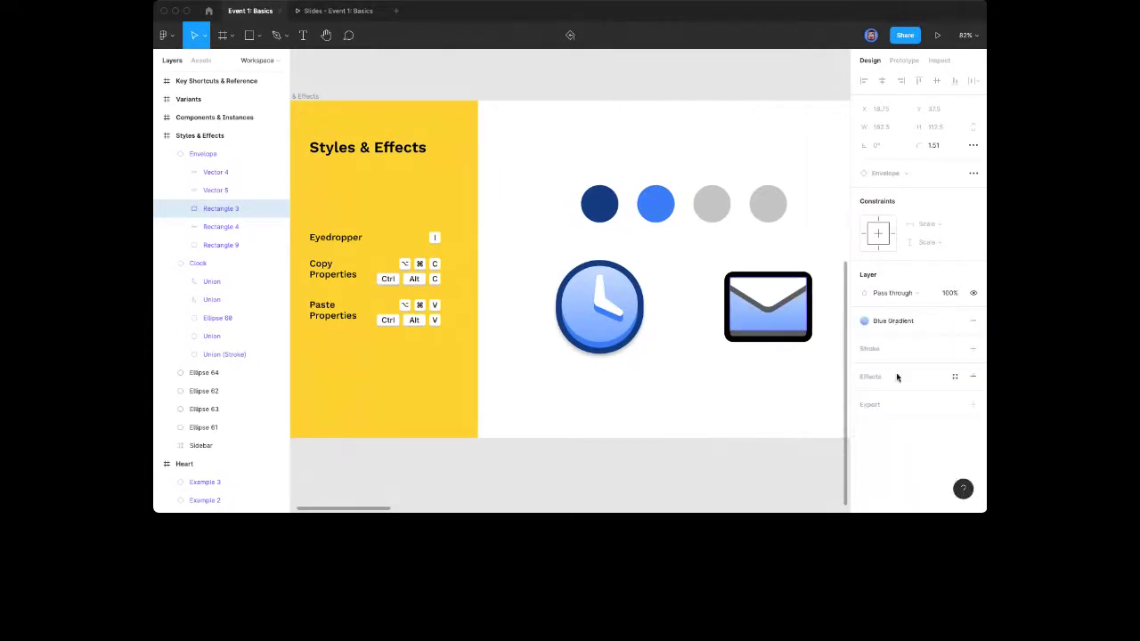
Try recoloring the Blue Gradient style's first gradient stop to yellow FED132, and undo the change
left_click(877, 323)
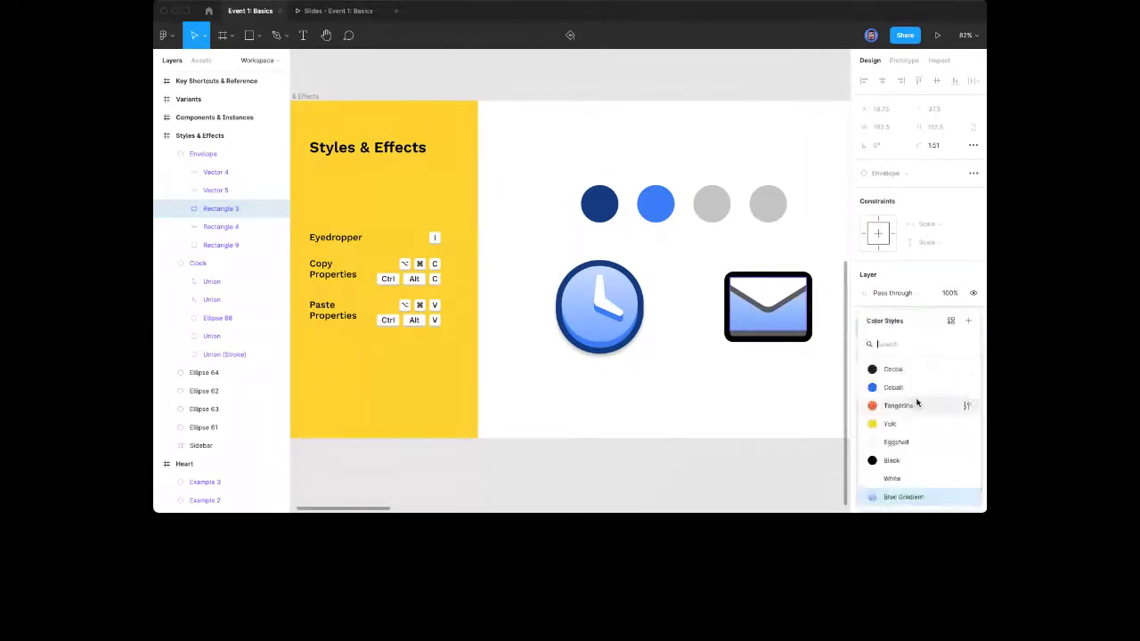
left_click(968, 497)
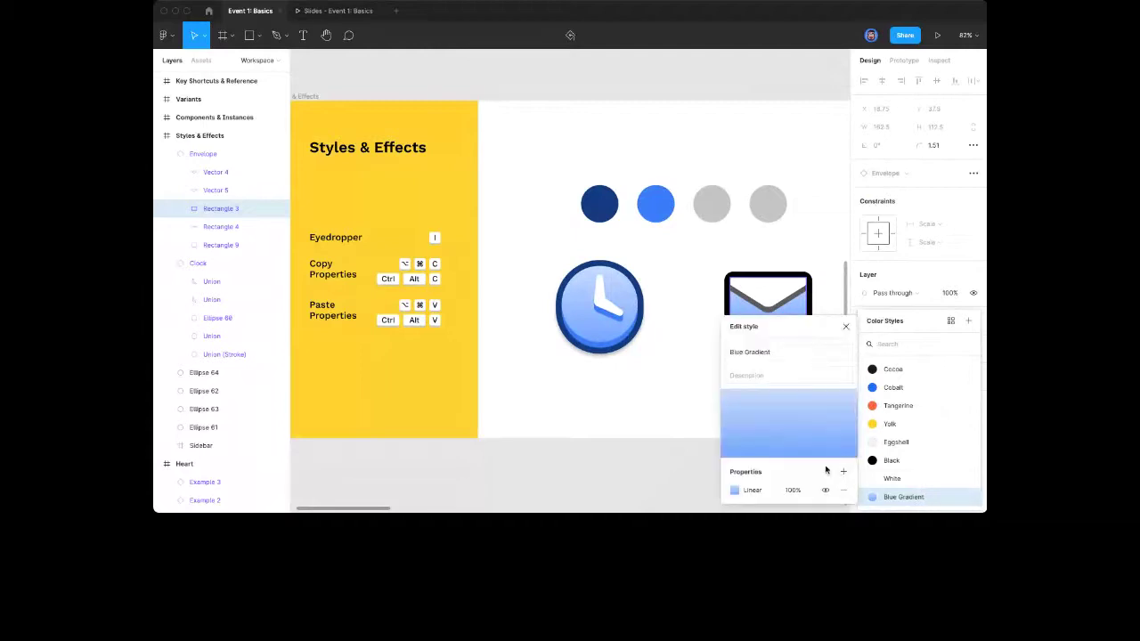
left_click(734, 490)
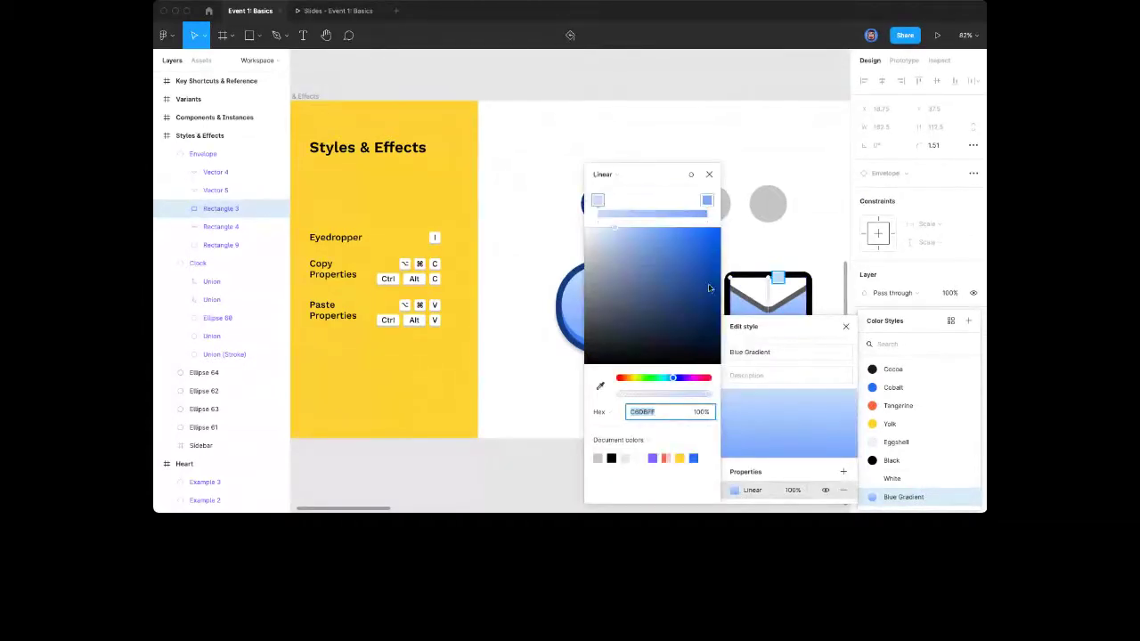
left_click_drag(672, 173, 425, 148)
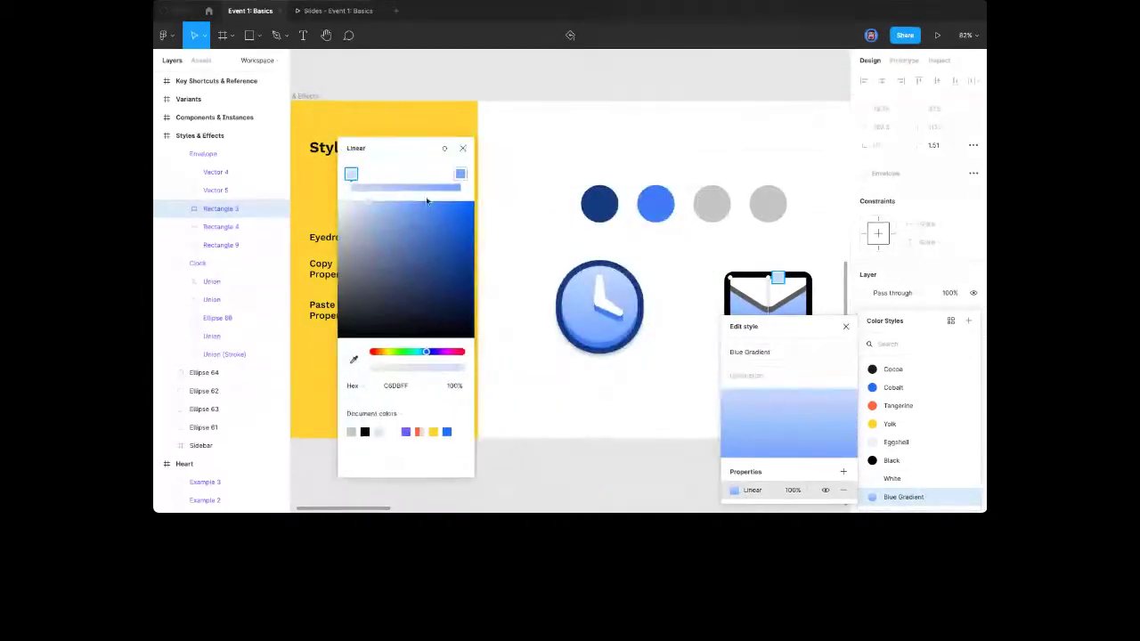
left_click(433, 432)
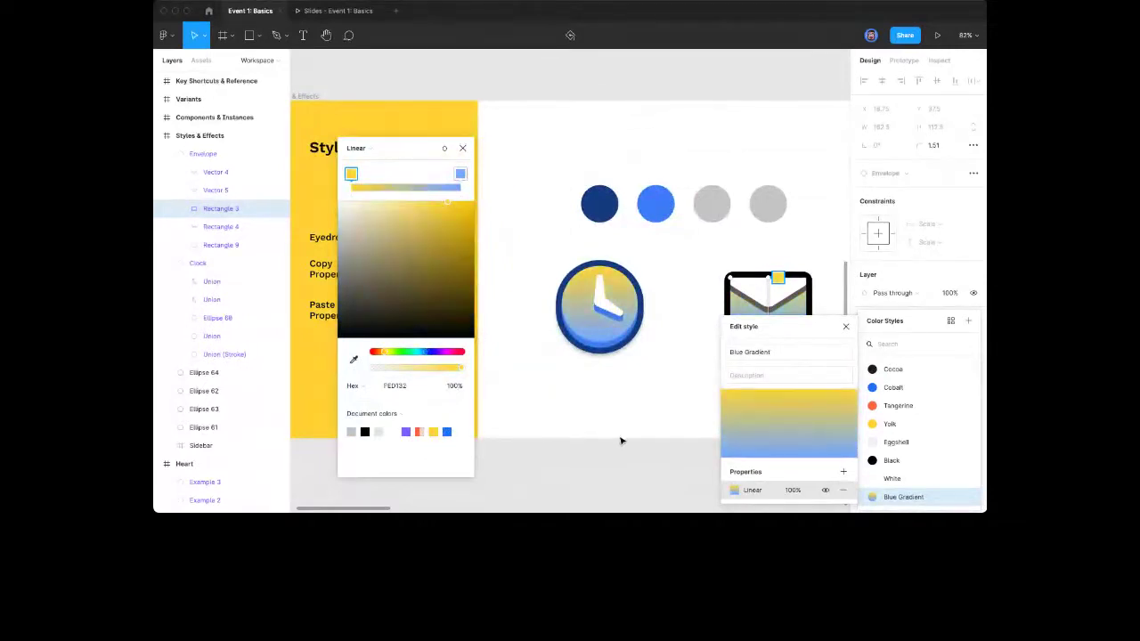
key("super+z")
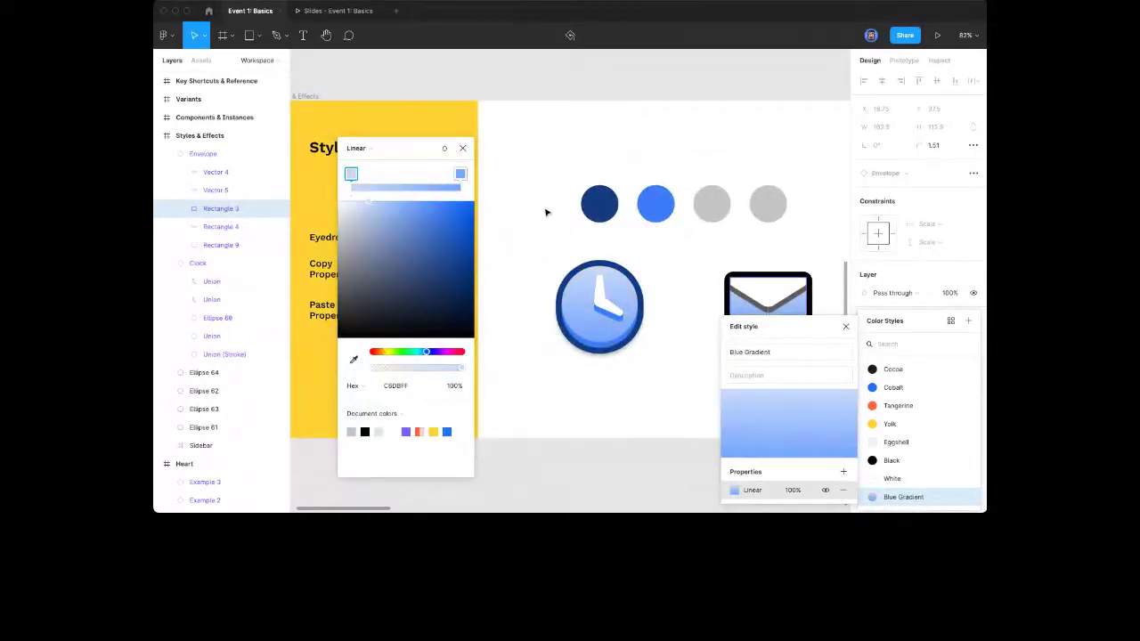
left_click(845, 326)
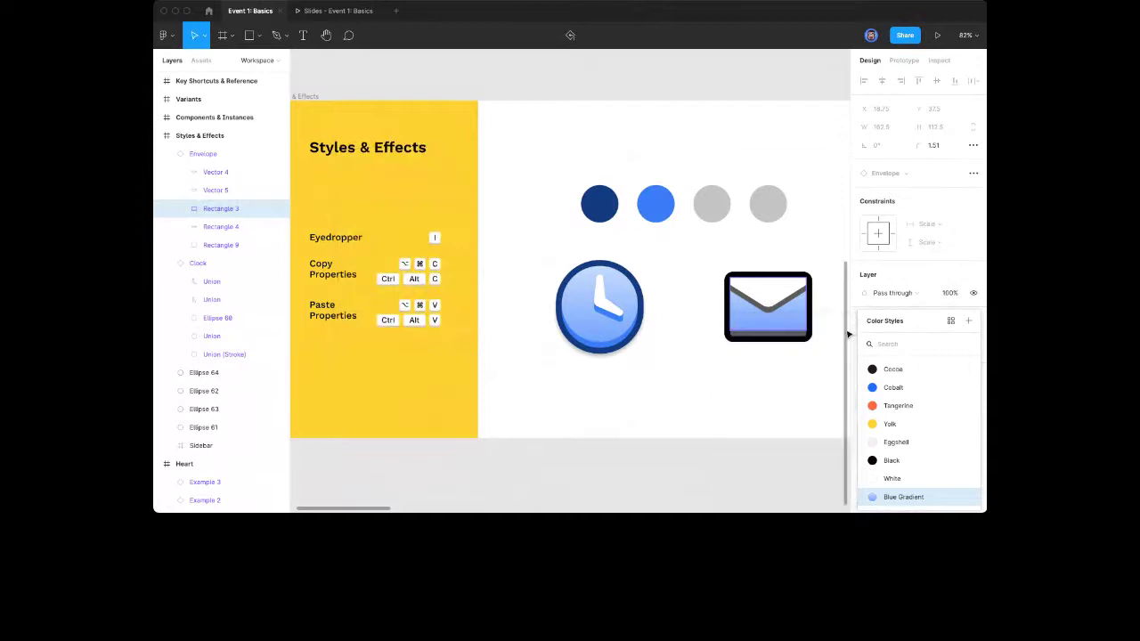
Fill the envelope's black outer rectangle with the clock rim's dark blue using the Eyedropper
left_click(704, 385)
left_click(753, 347)
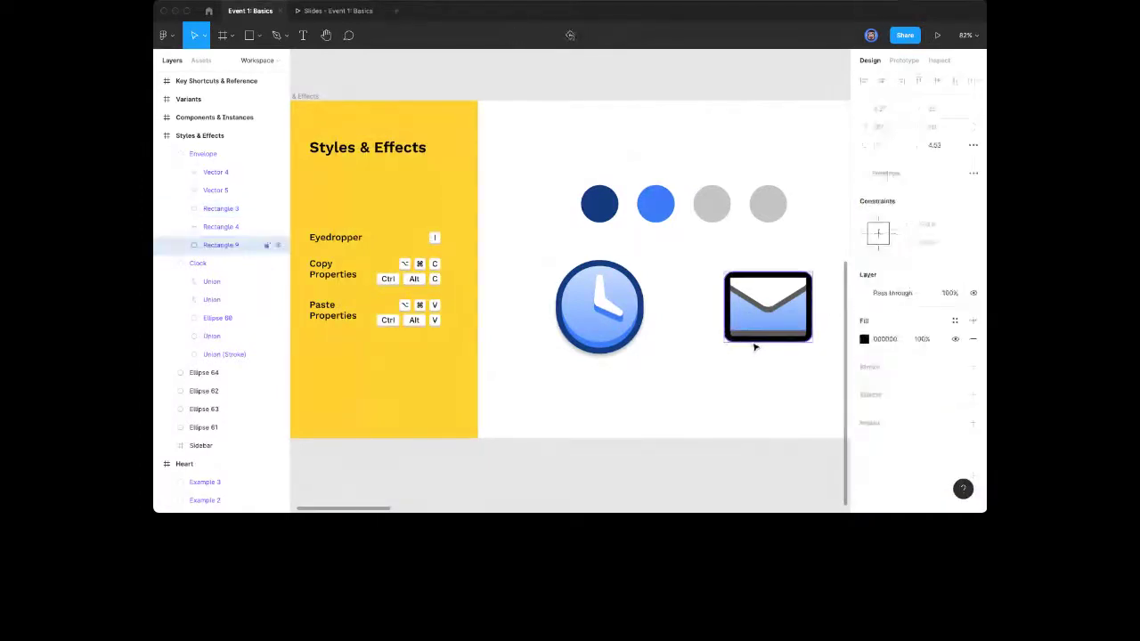
key("i")
key("Escape")
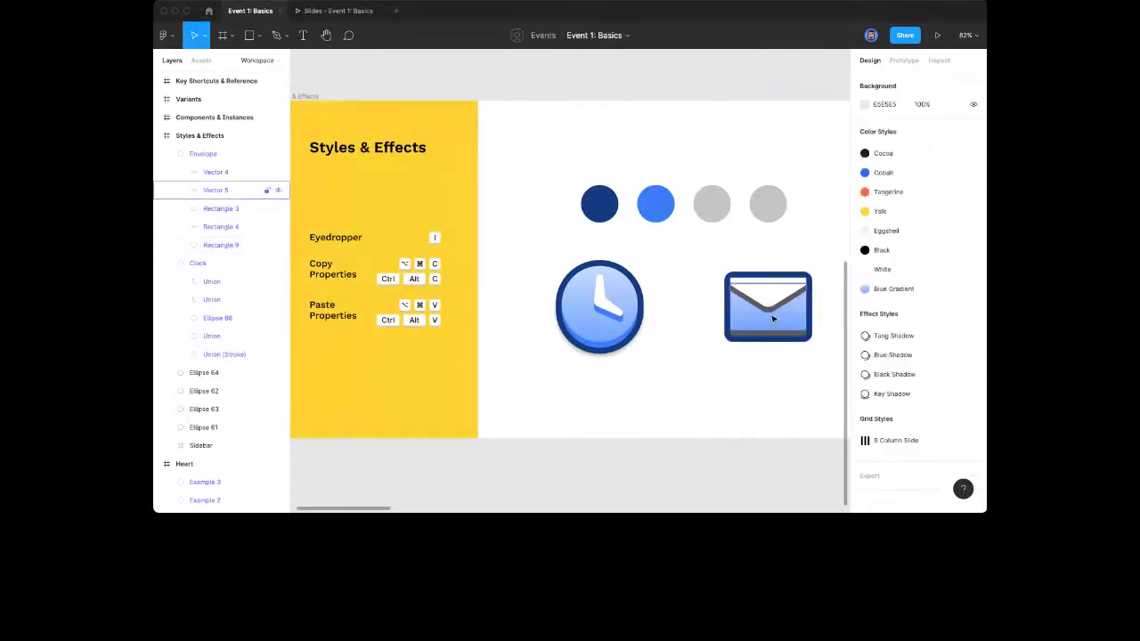
Fill the envelope's grey flap shadow and lower strip with the clock's medium blue using the Eyedropper
left_click(775, 319)
key("i")
left_click(628, 320)
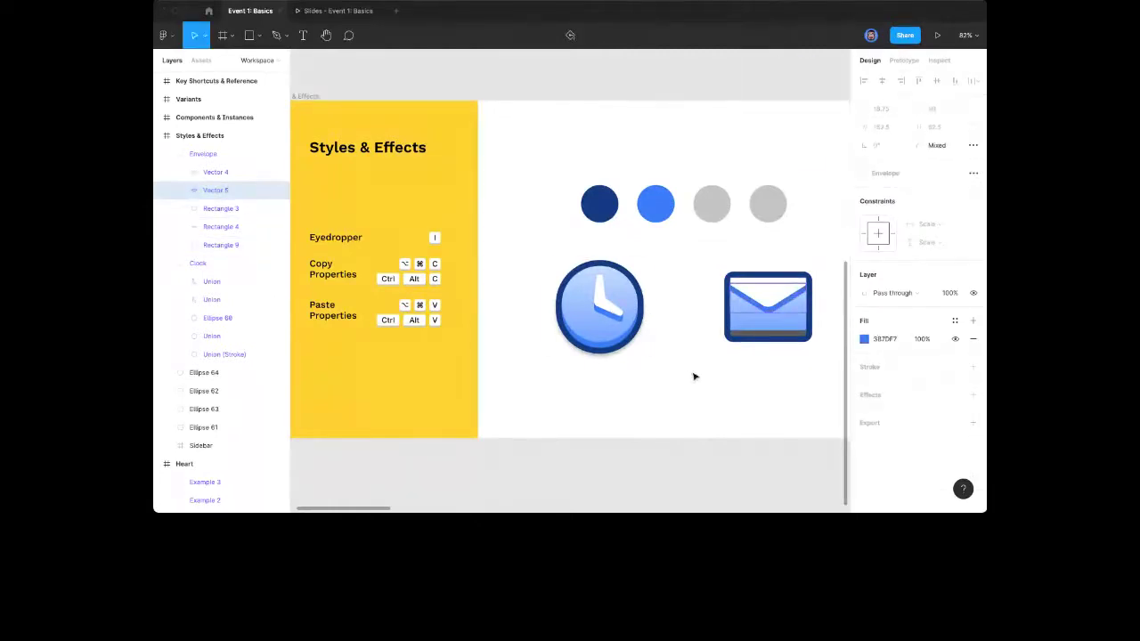
left_click(757, 336)
key("i")
key("Escape")
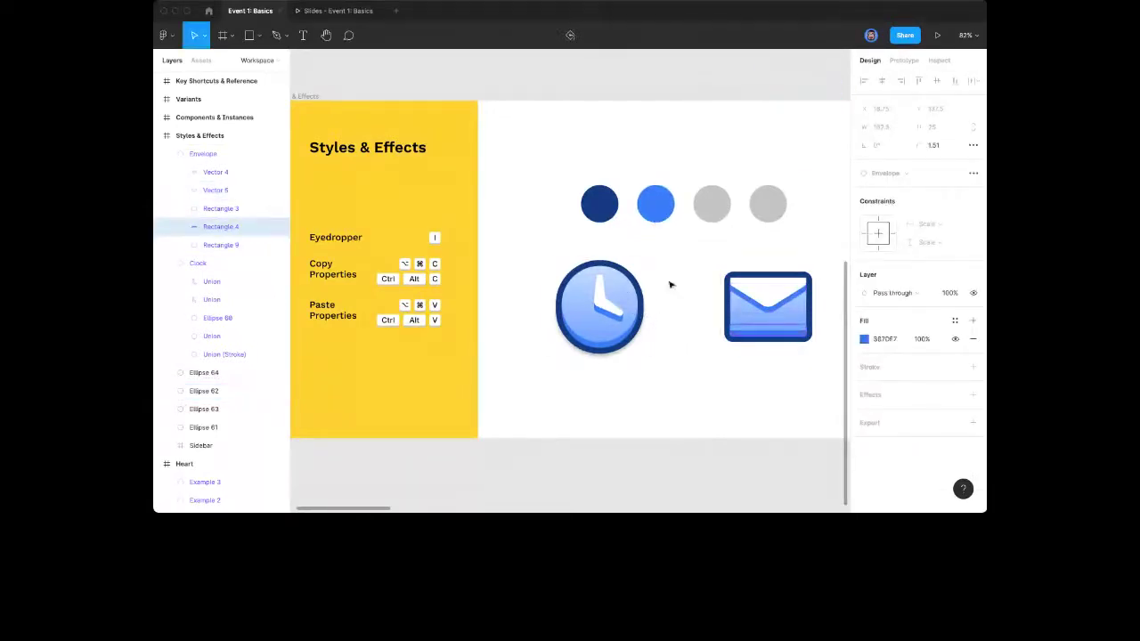
left_click(697, 382)
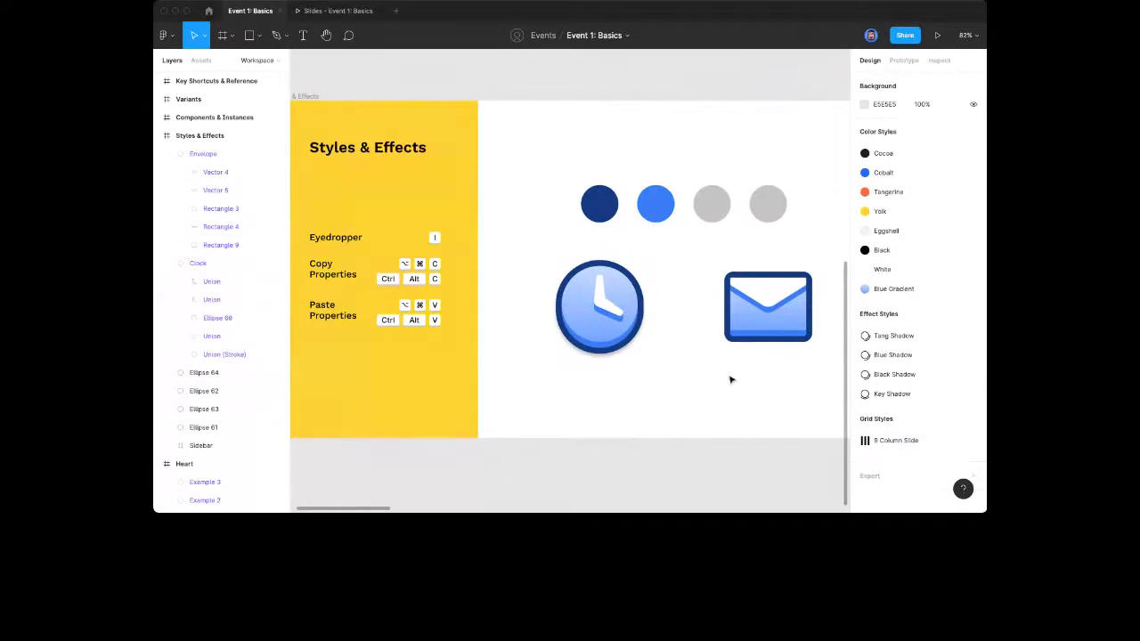
Collapse all expanded layers and go to the Components & Instances frame
scroll(728, 382, "right", 1)
key("alt+l")
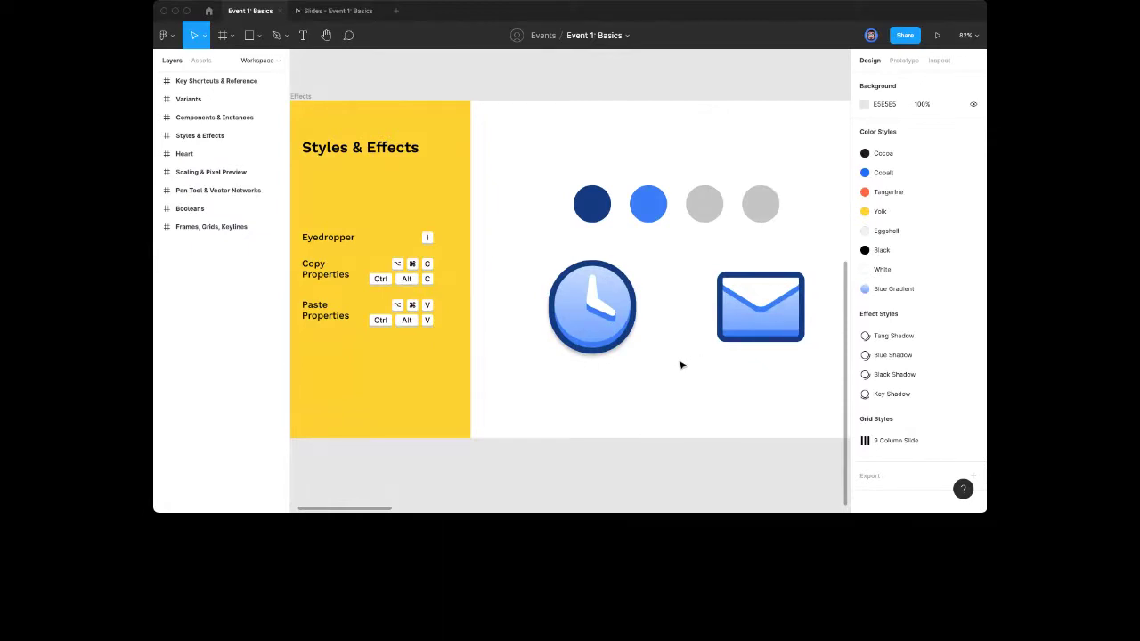
scroll(681, 365, "right", 15)
scroll(682, 365, "left", 1)
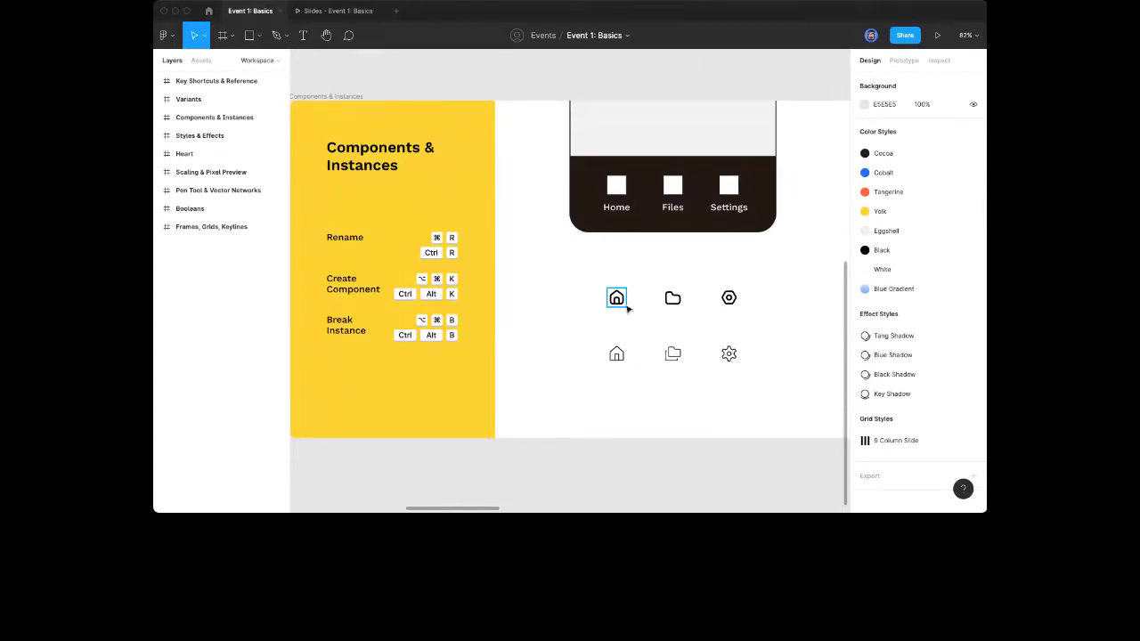
Examine the two rows of home, folder and settings icon frames below the phone mockup
left_click_drag(570, 282, 754, 381)
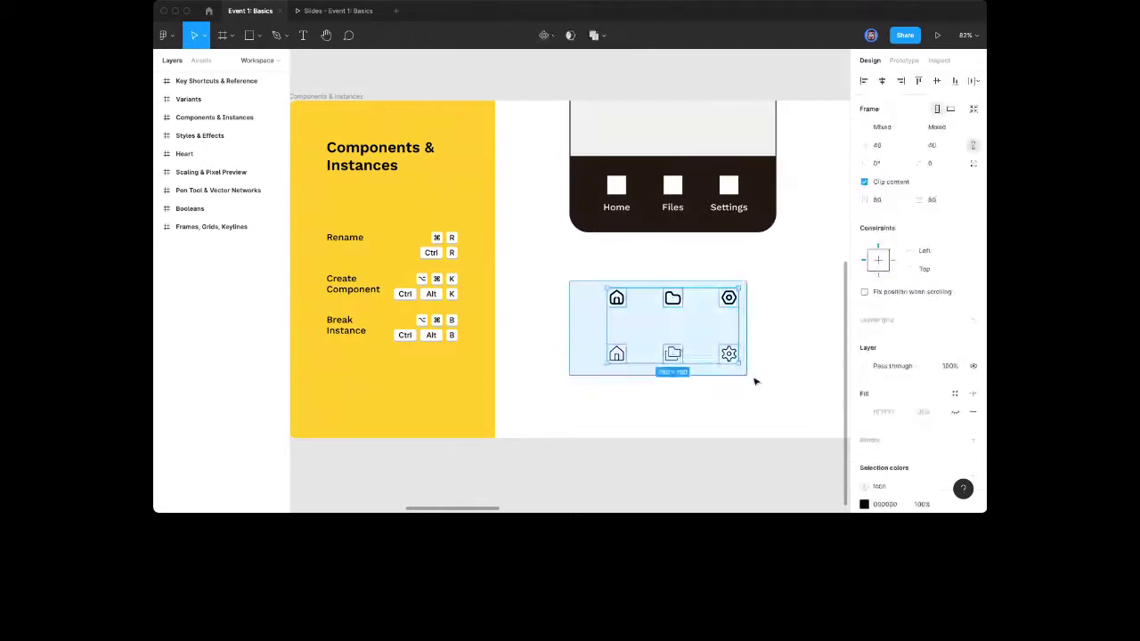
left_click(766, 377)
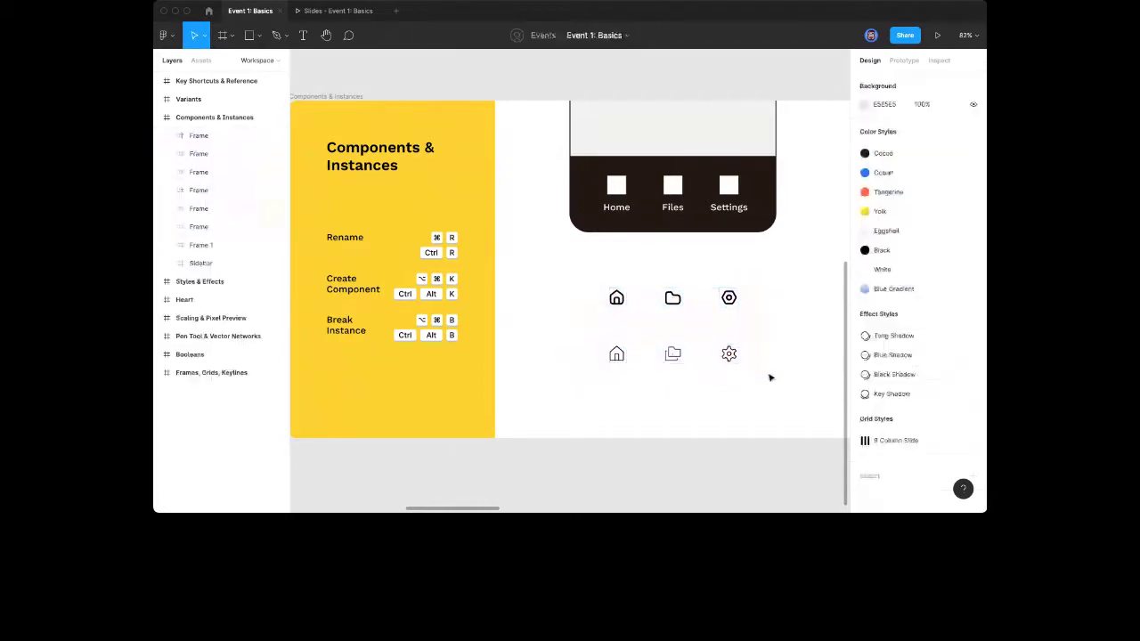
left_click(624, 302)
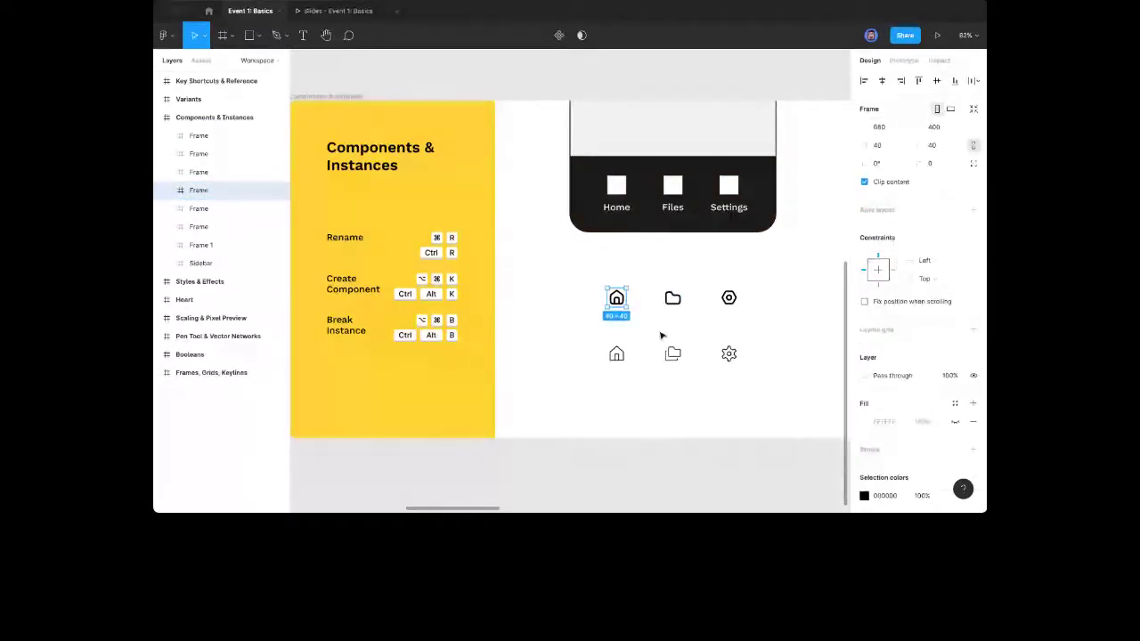
left_click(675, 301)
left_click(730, 298)
left_click(646, 330)
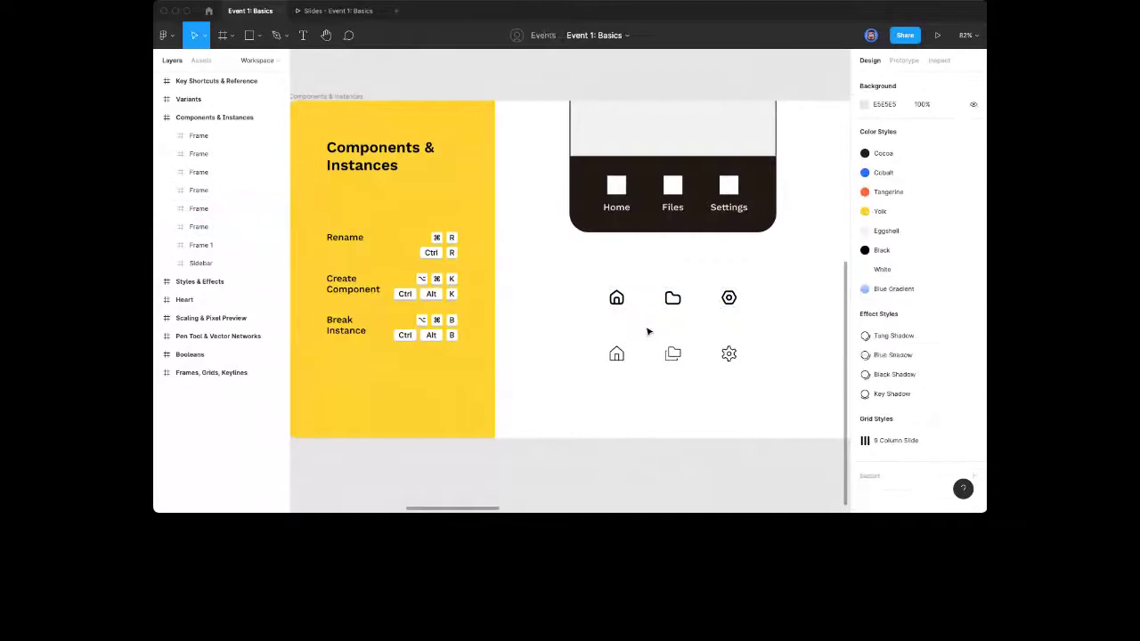
Turn the three thick icons in the upper row into separate components with Create multiple components
left_click_drag(589, 279, 748, 329)
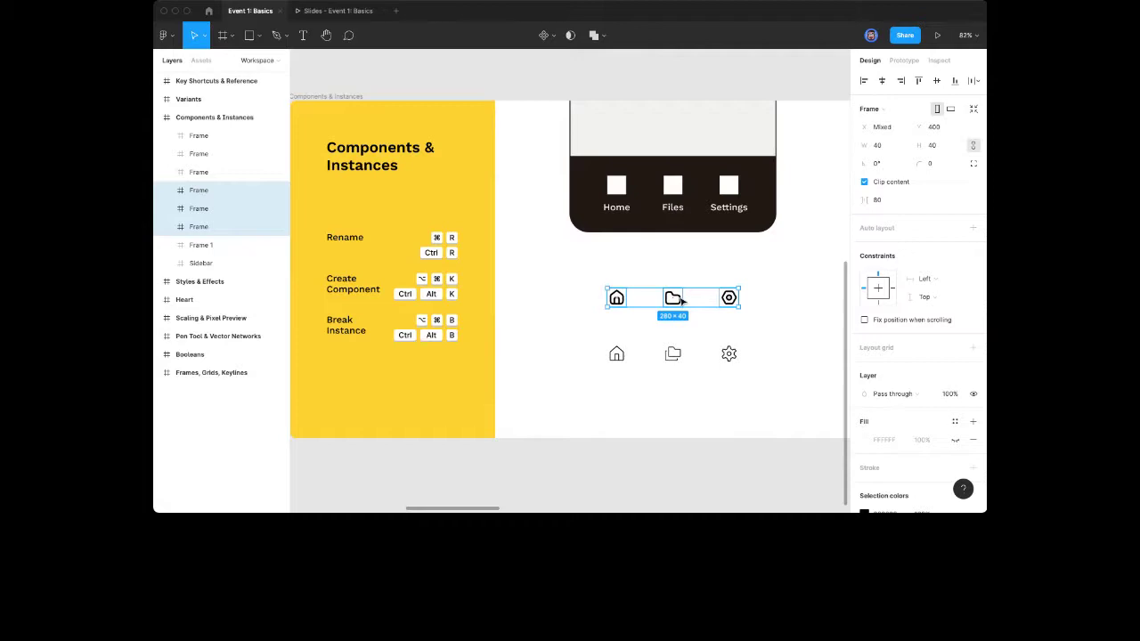
left_click(552, 35)
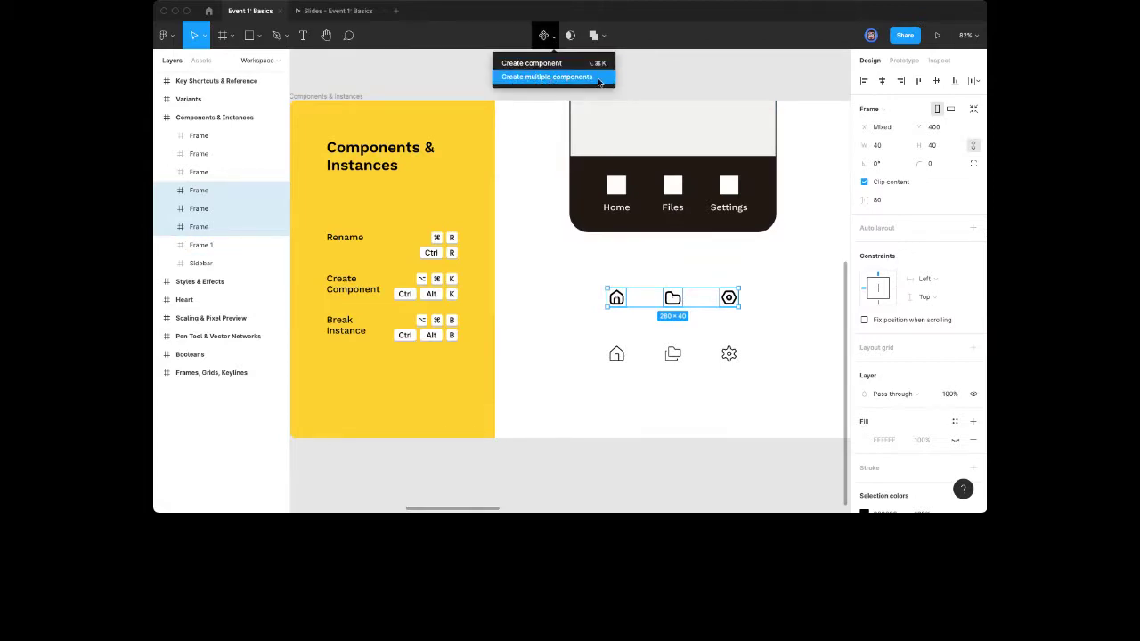
left_click(562, 78)
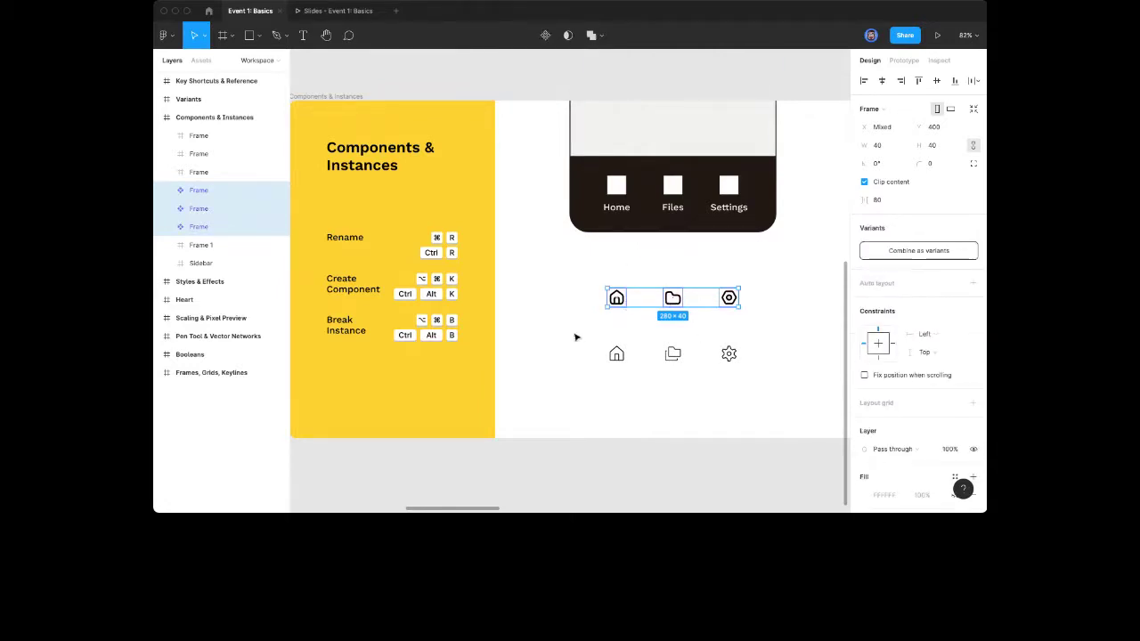
Turn the three thin icons in the lower row into separate components and check the frame in outline view
left_click_drag(583, 331, 764, 384)
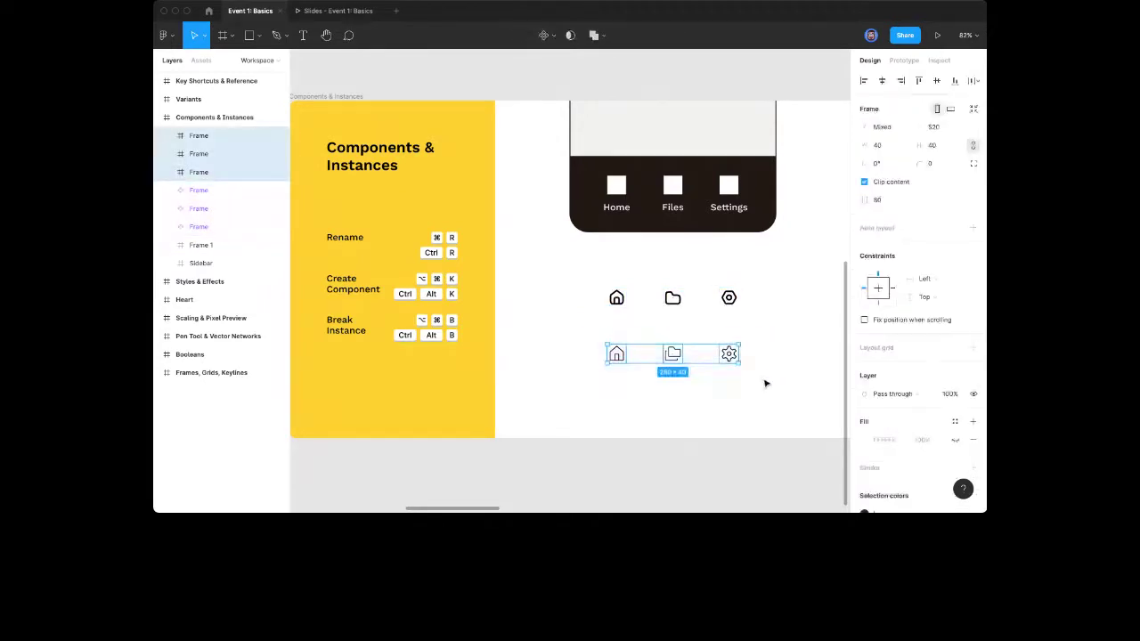
left_click(556, 37)
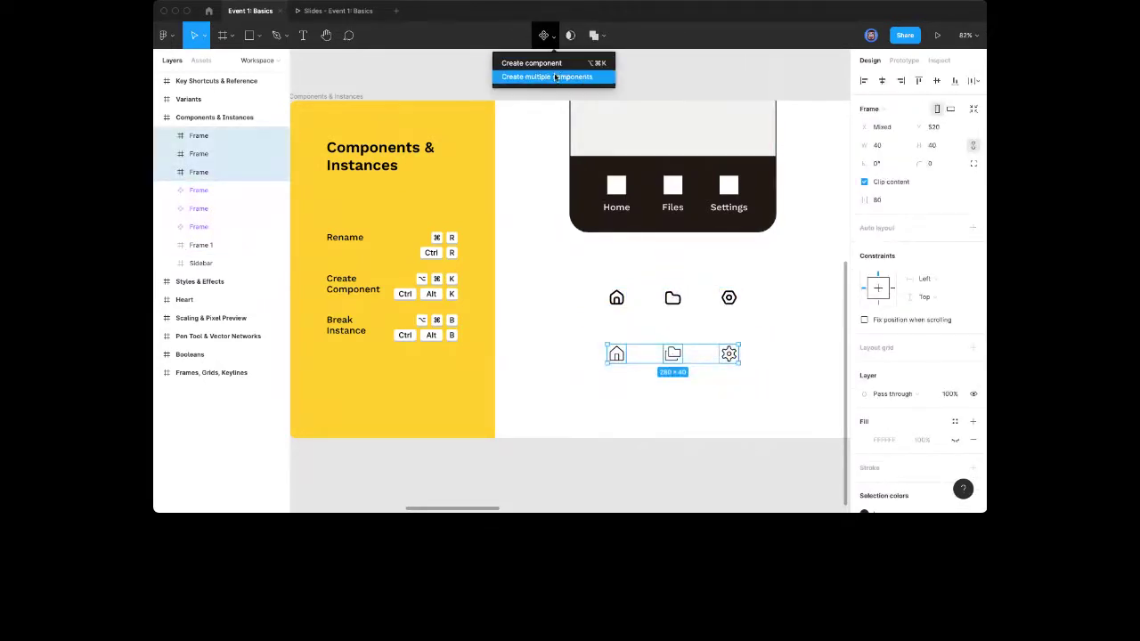
left_click(549, 77)
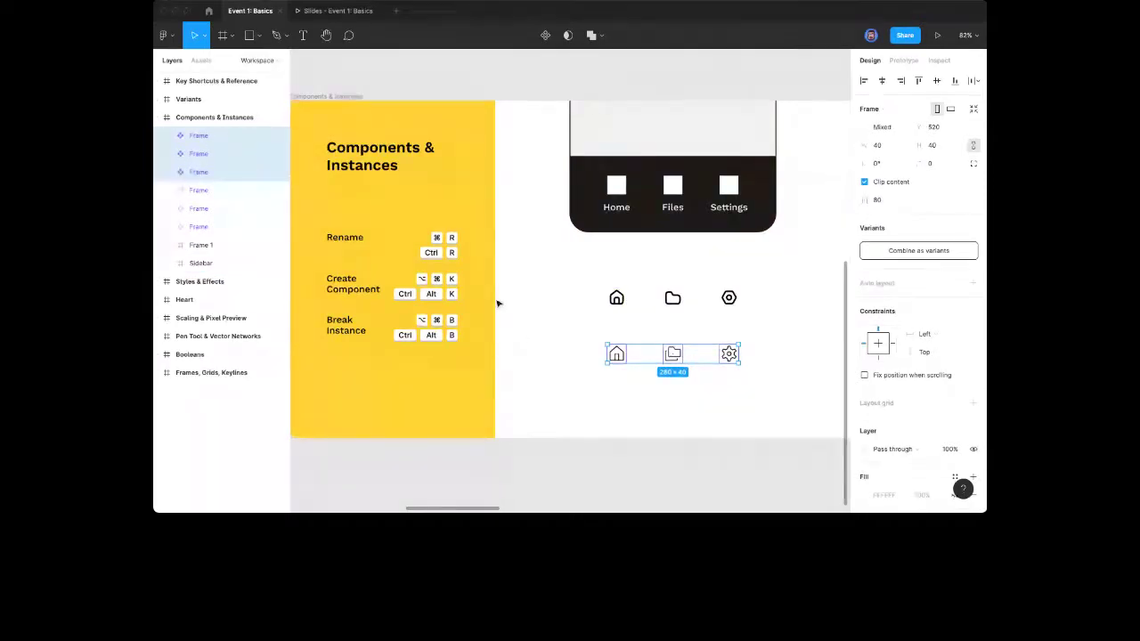
left_click(580, 337)
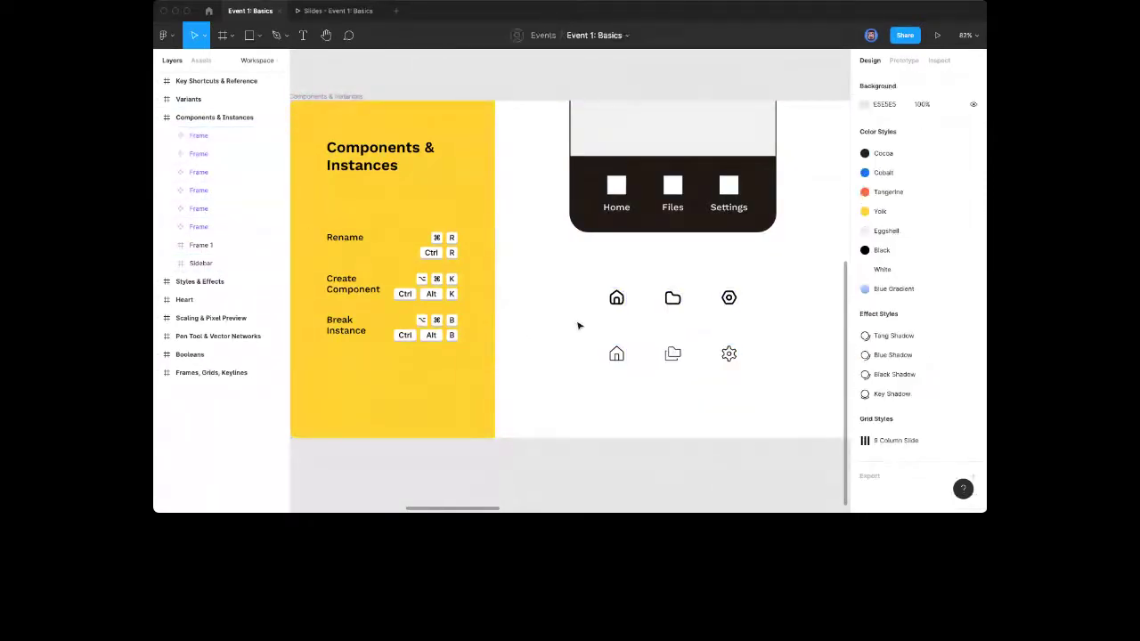
key("super+y")
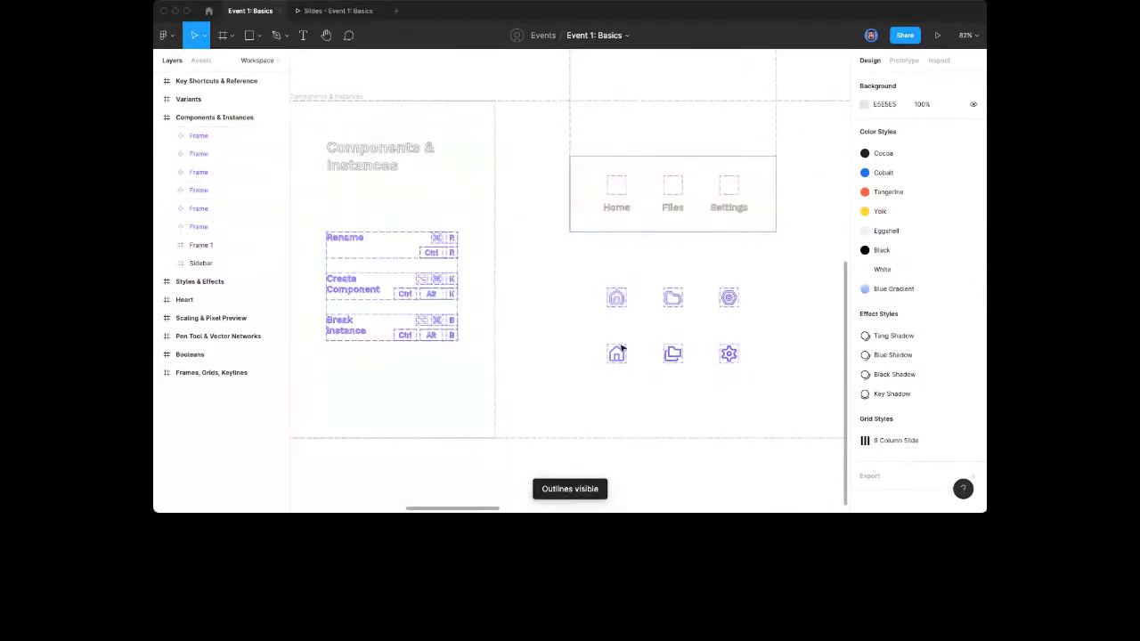
key("super+y")
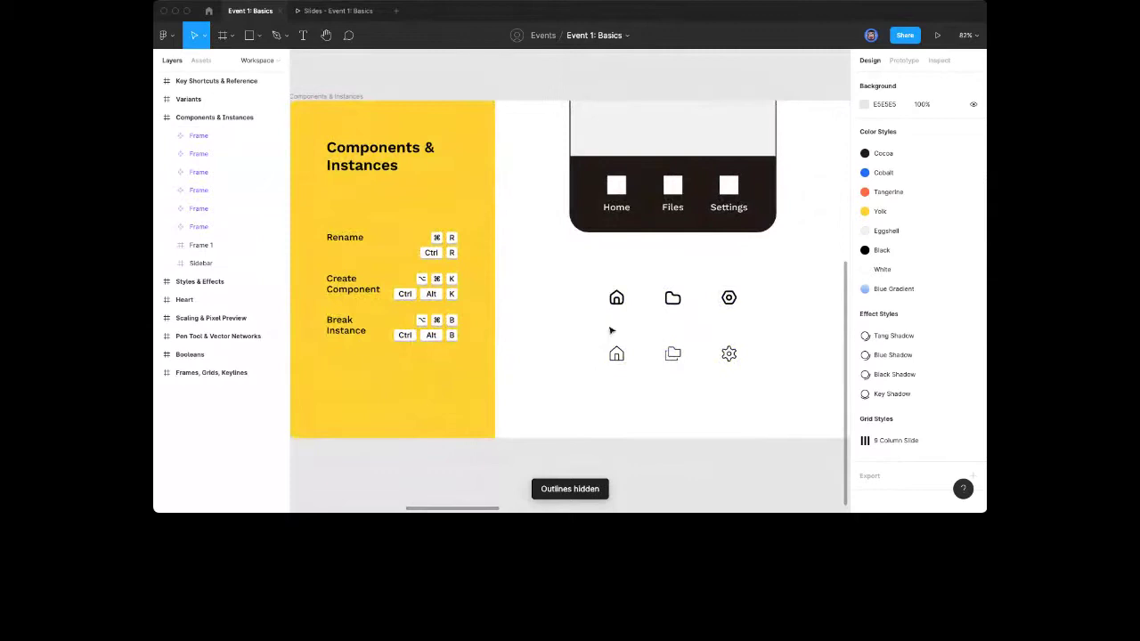
Batch-rename the three thick icon components to "Thick/"
left_click_drag(585, 282, 751, 329)
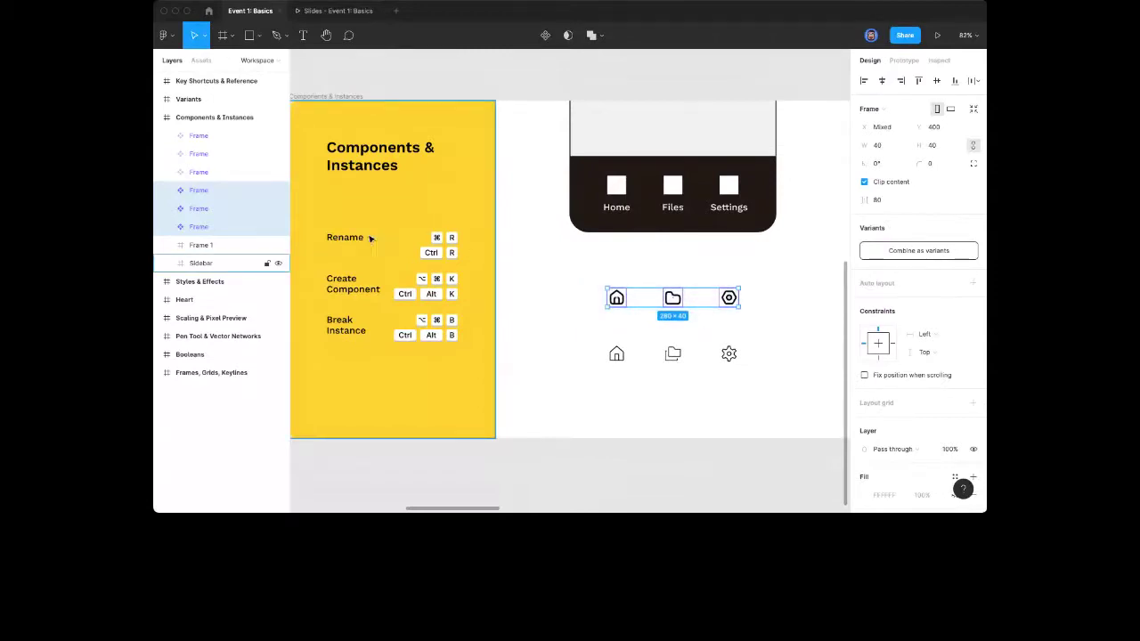
key("super+r")
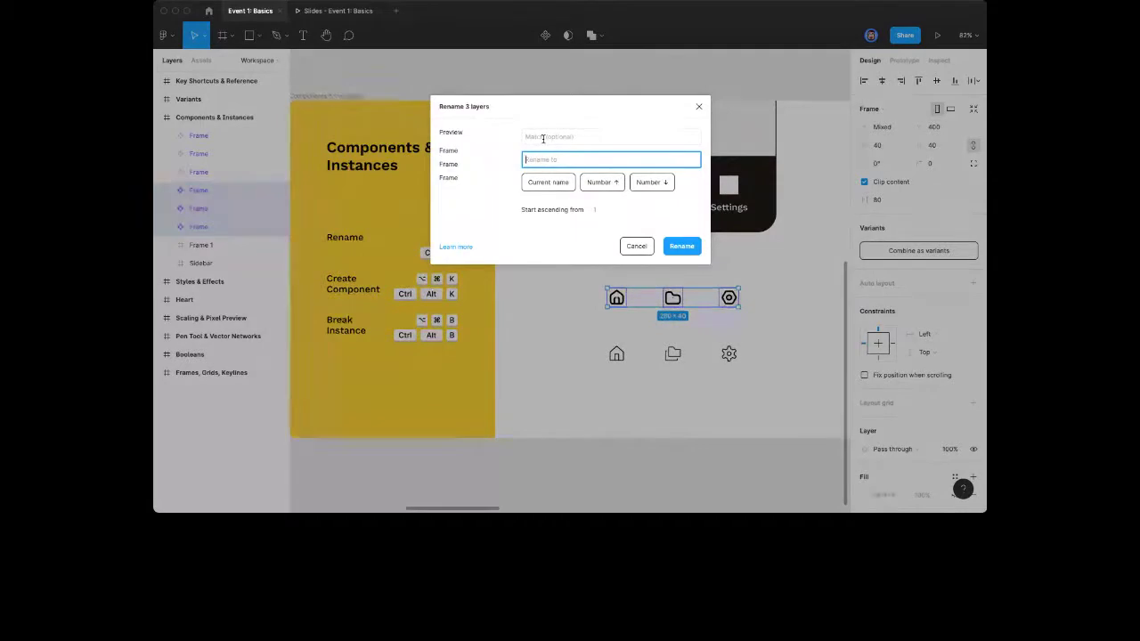
type("Thick/")
left_click(680, 249)
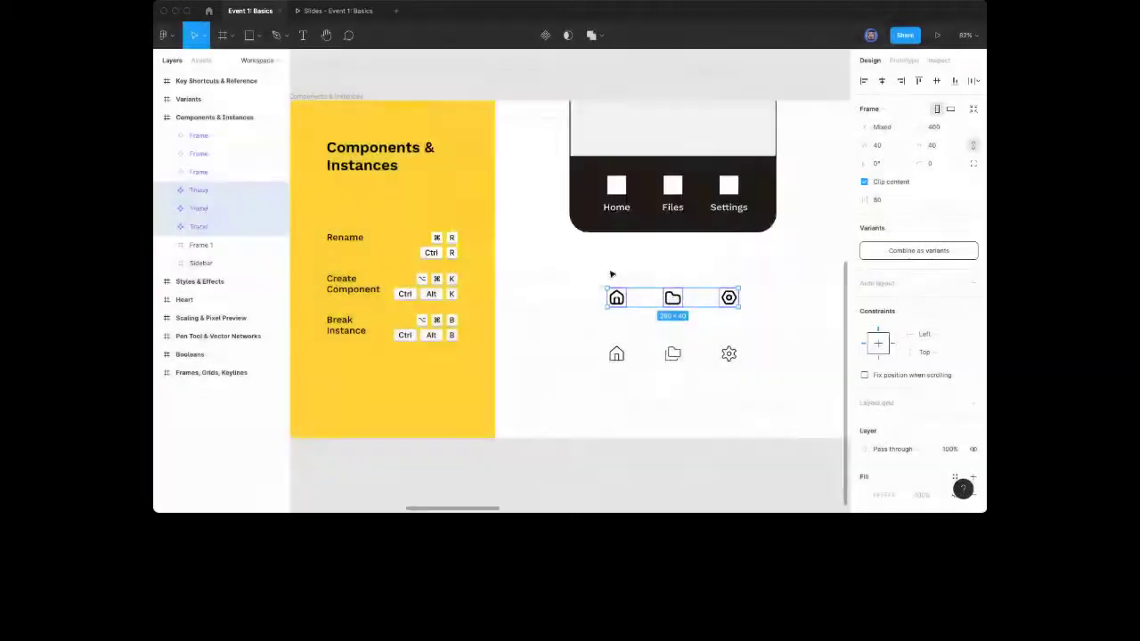
Complete the thick icon components' names as "Thick/Home", "Thick/Files" and "Thick/Settings"
left_click(199, 190)
double_click(218, 194)
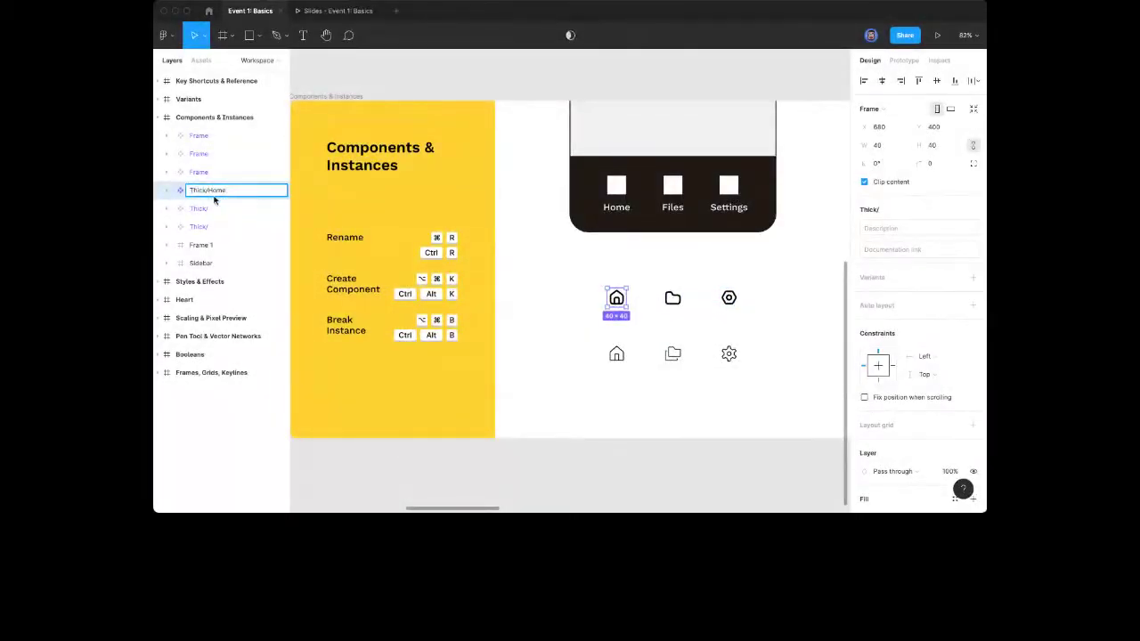
key("Tab")
type("Files")
key("Tab")
type("S")
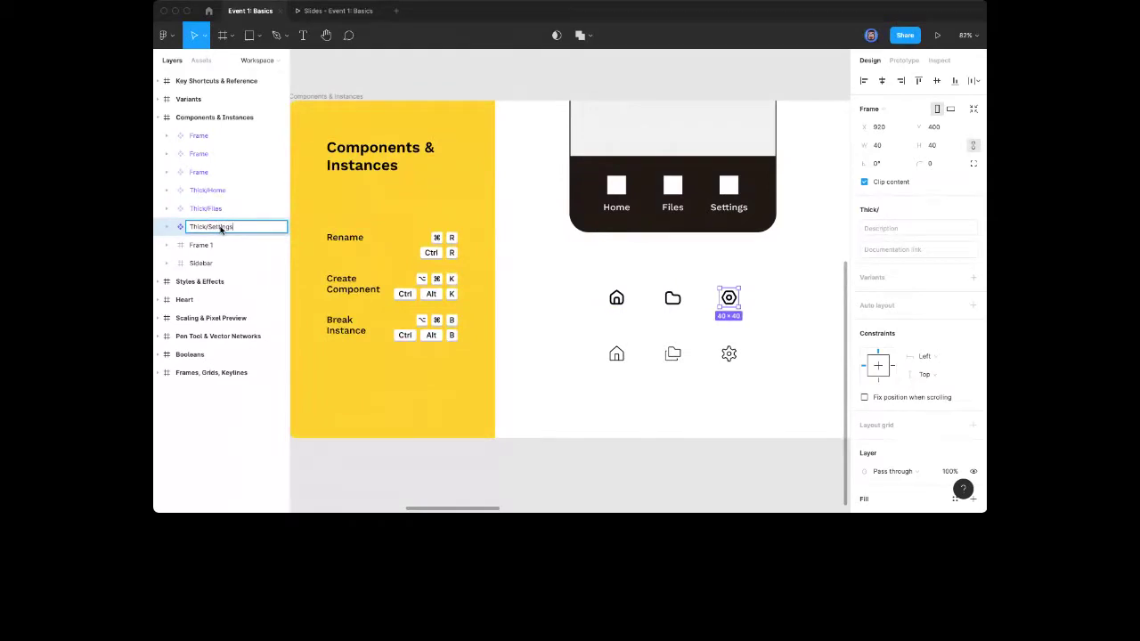
Finish naming the thick settings icon component "Thick/Settings" and deselect it
type("ettings")
key("Return")
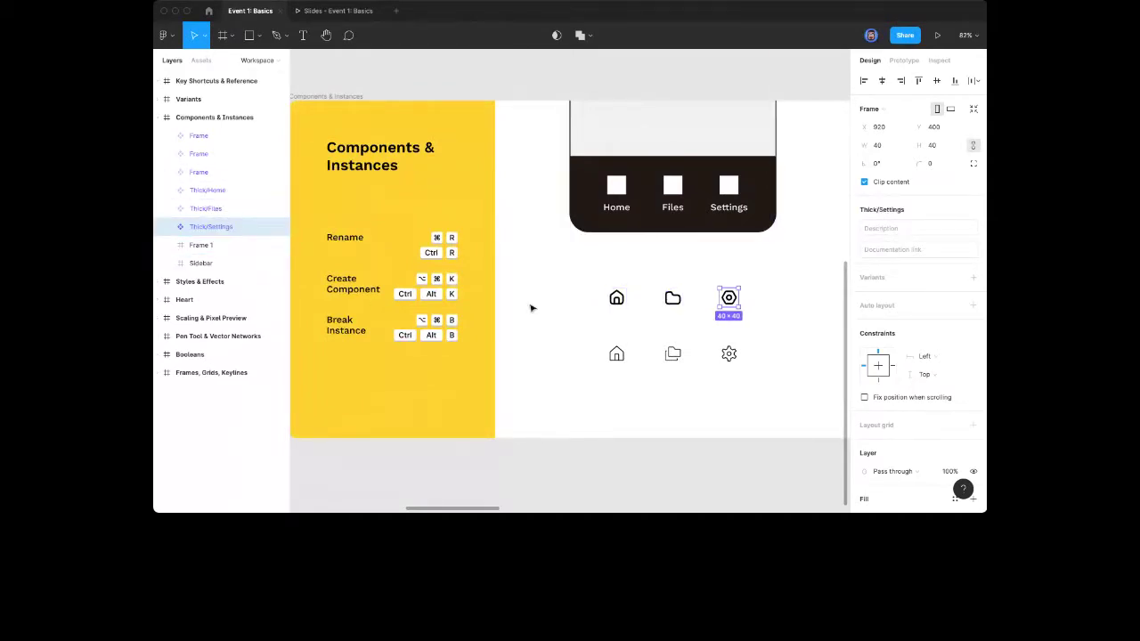
left_click(578, 300)
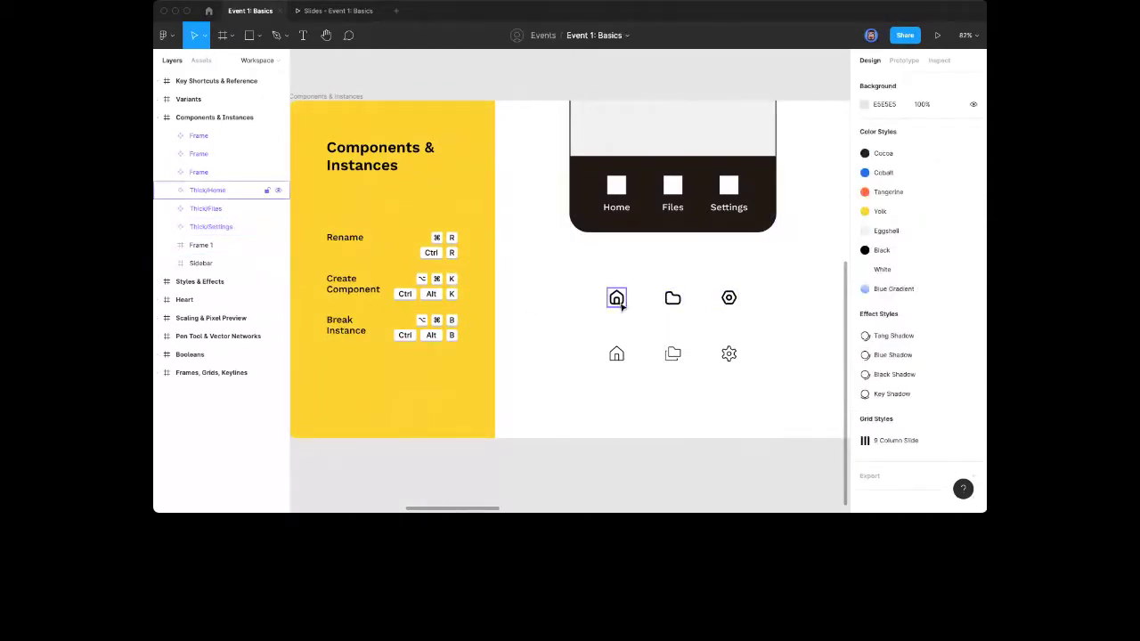
Place a Thick/Home instance in the Home icon placeholder of the navigation bar and try removing the placeholder's white fill
left_click_drag(621, 304, 616, 185)
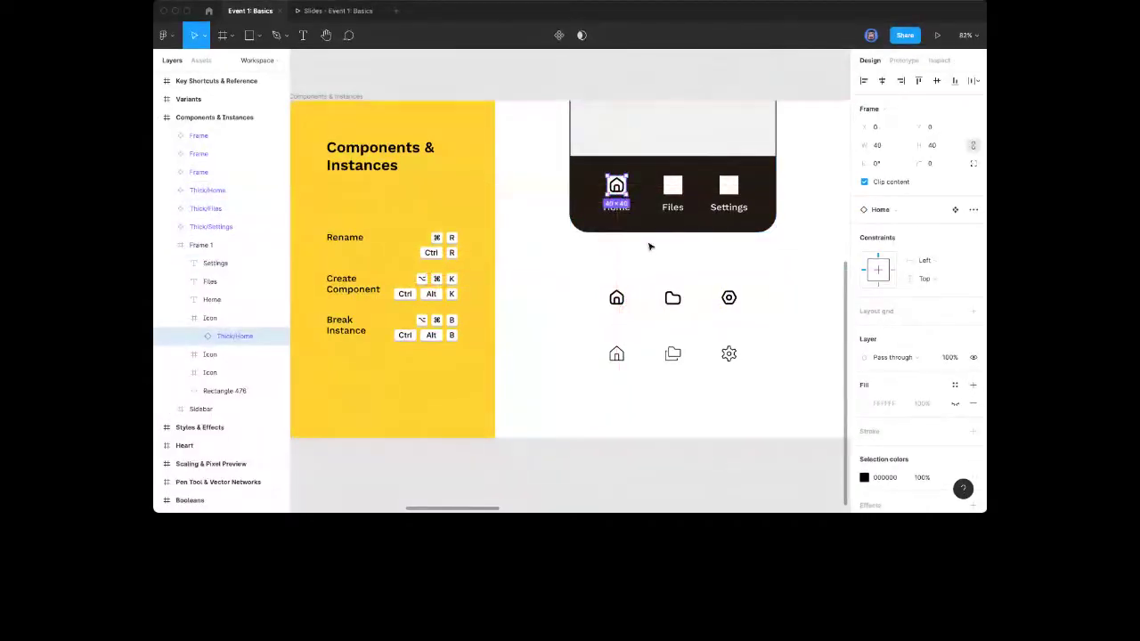
left_click(221, 321)
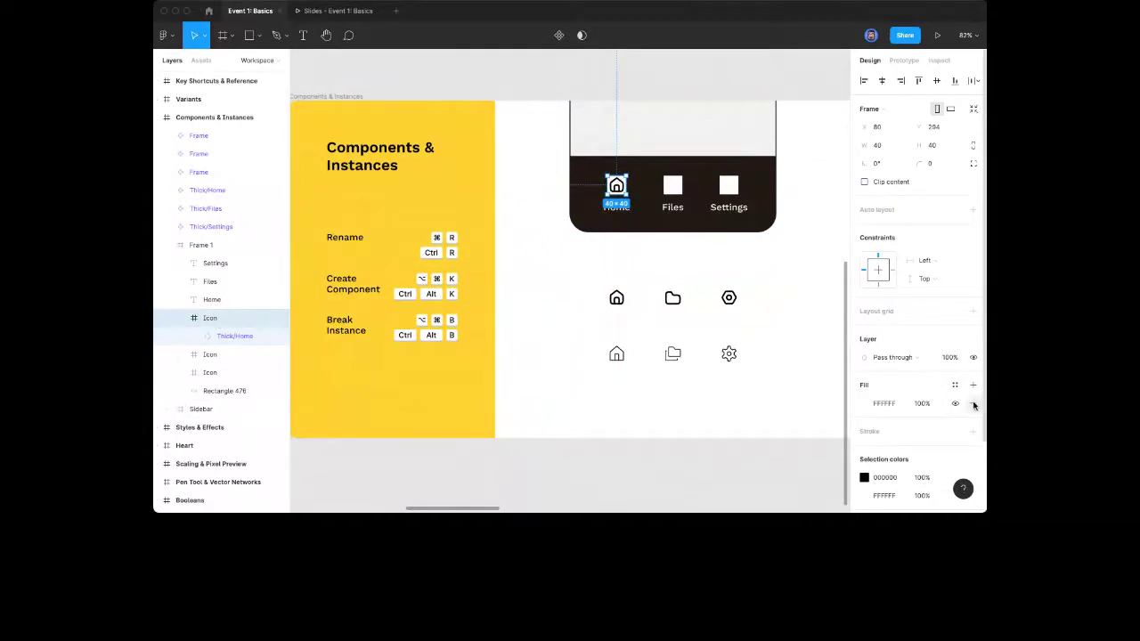
left_click(246, 342)
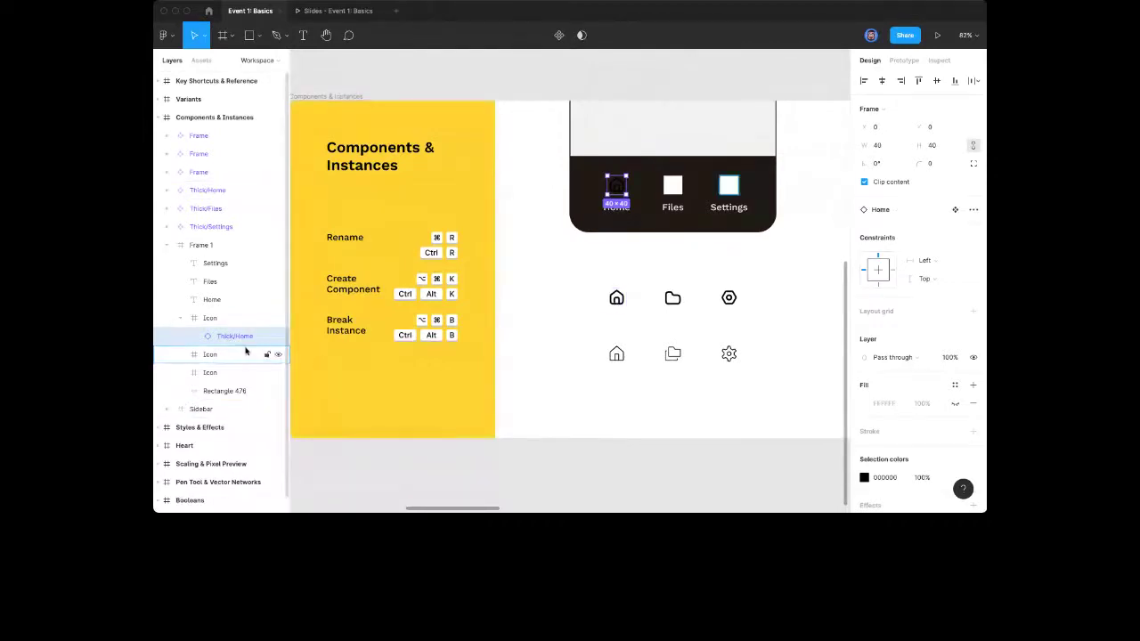
left_click(590, 265)
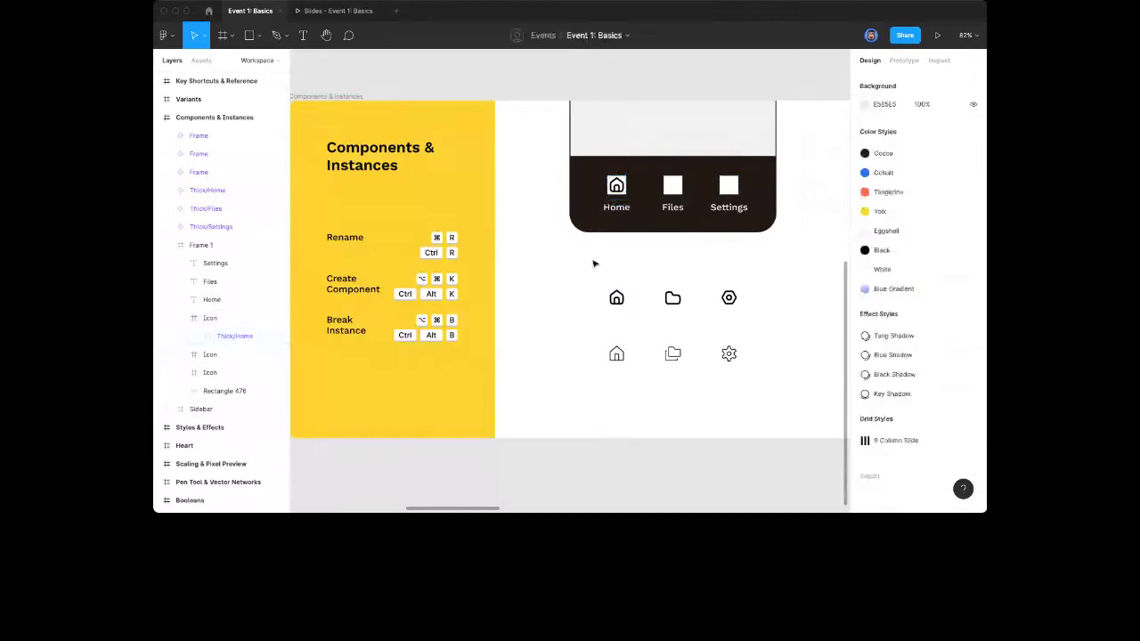
Move a vector point in the thick home main component to test its instance, and undo the move
scroll(616, 297, "up", 2)
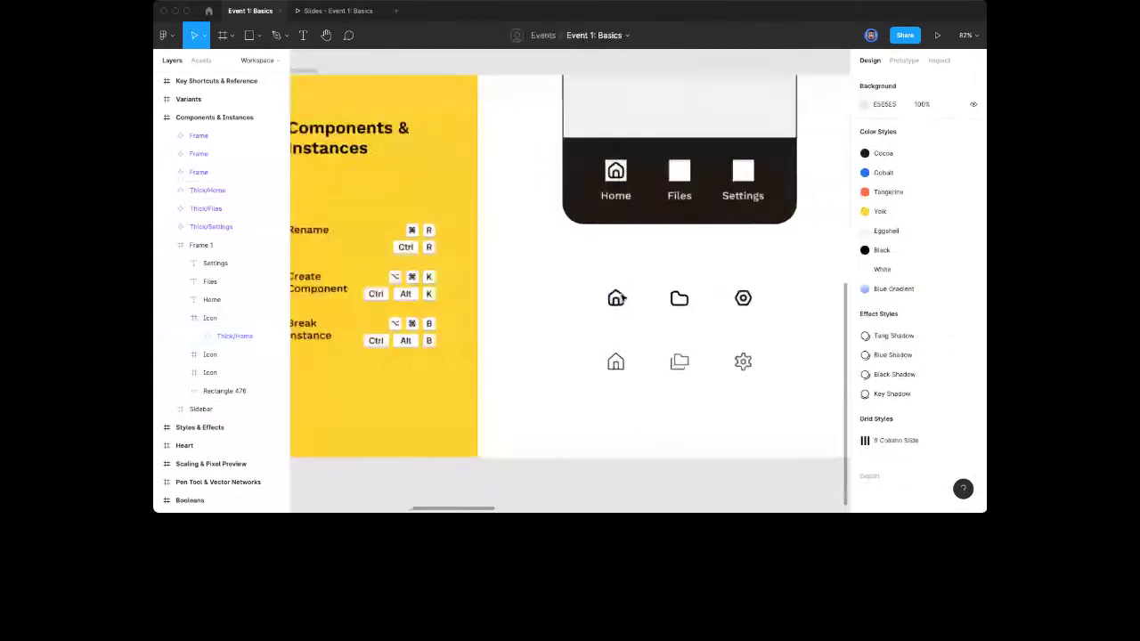
scroll(613, 342, "up", 2)
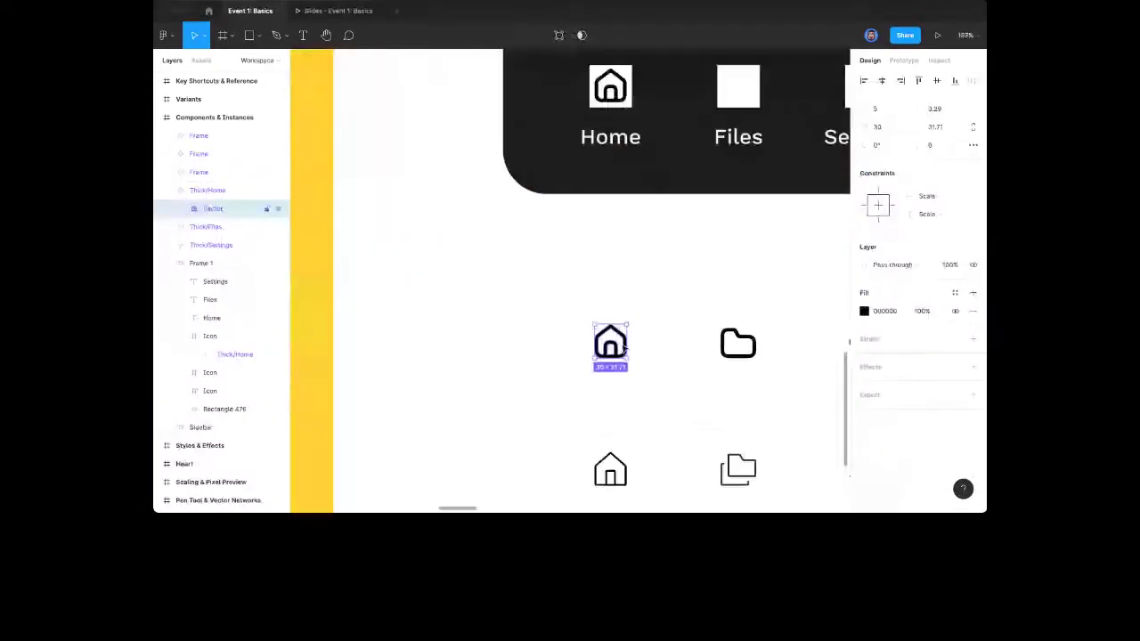
double_click(613, 341)
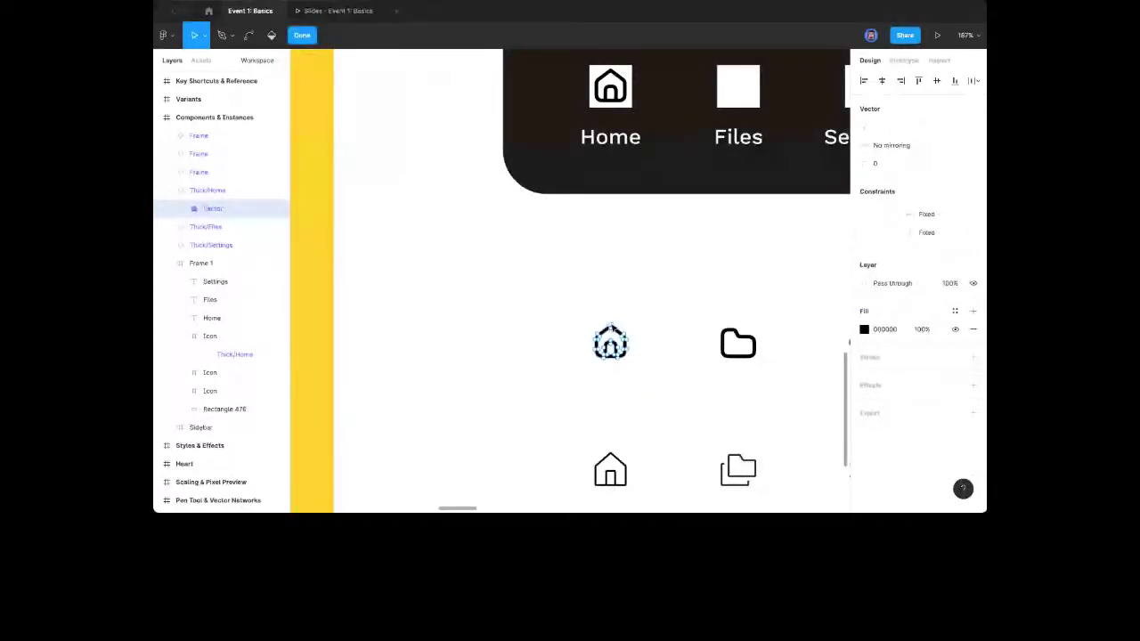
left_click(611, 328)
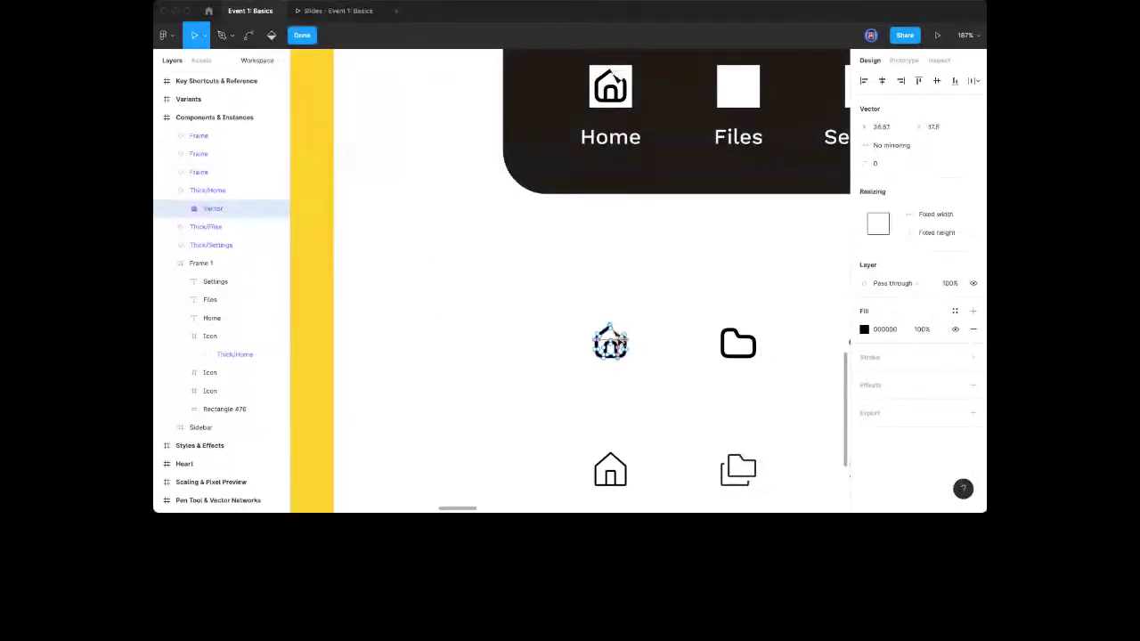
left_click_drag(623, 330, 634, 321)
key("super+z")
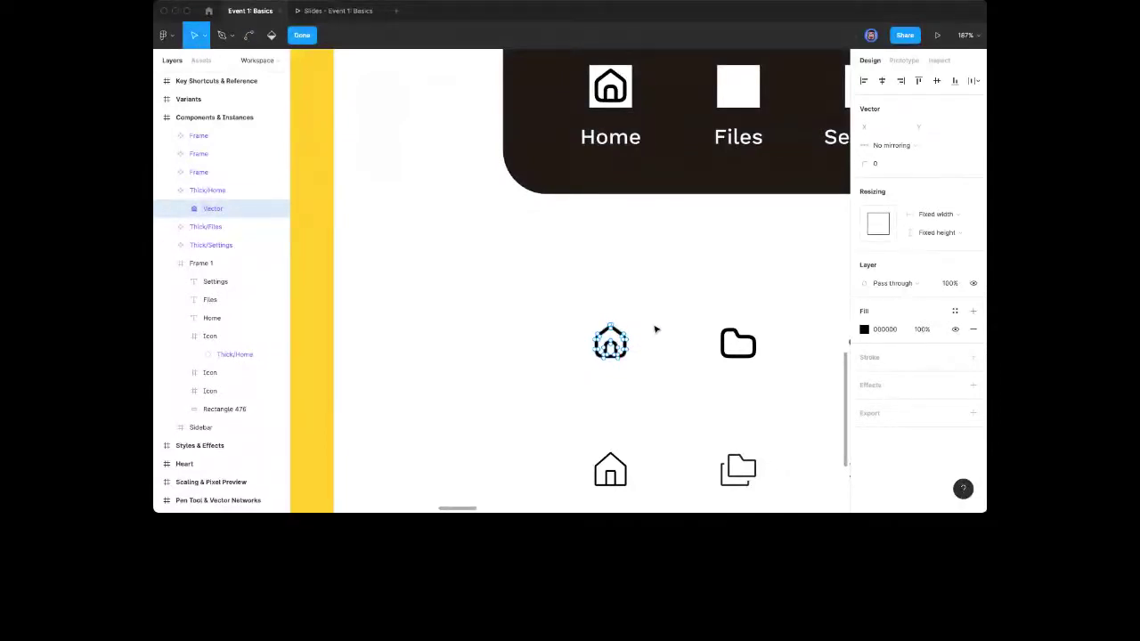
key("Escape")
left_click(655, 330)
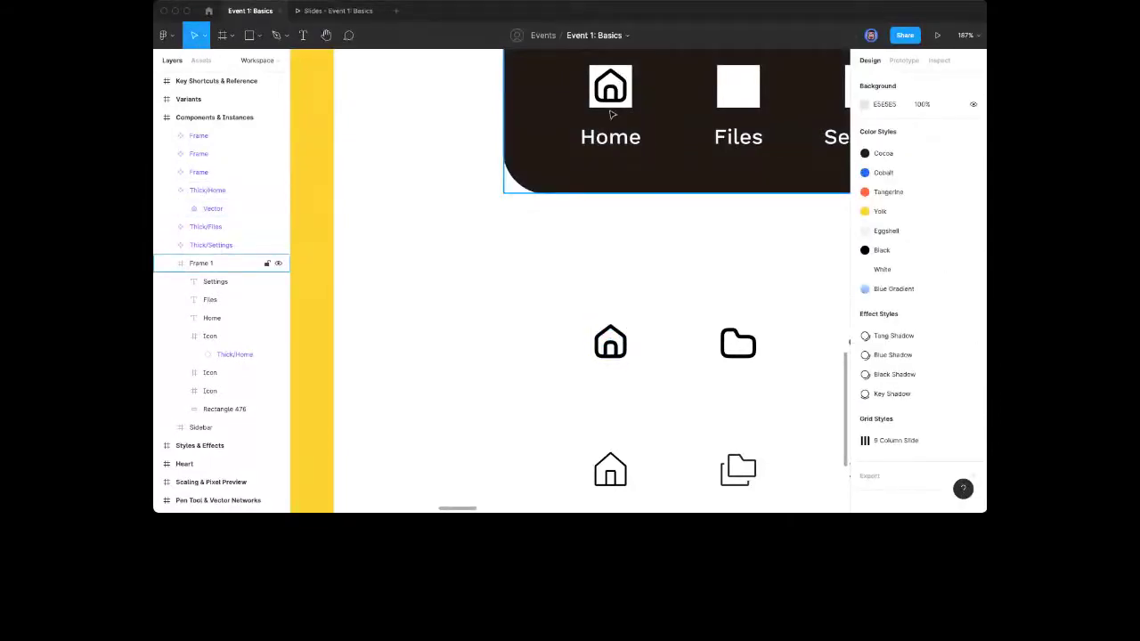
Remove the white fill from the Home icon placeholder and recolour its Thick/Home instance to FFFFFF
left_click(278, 360)
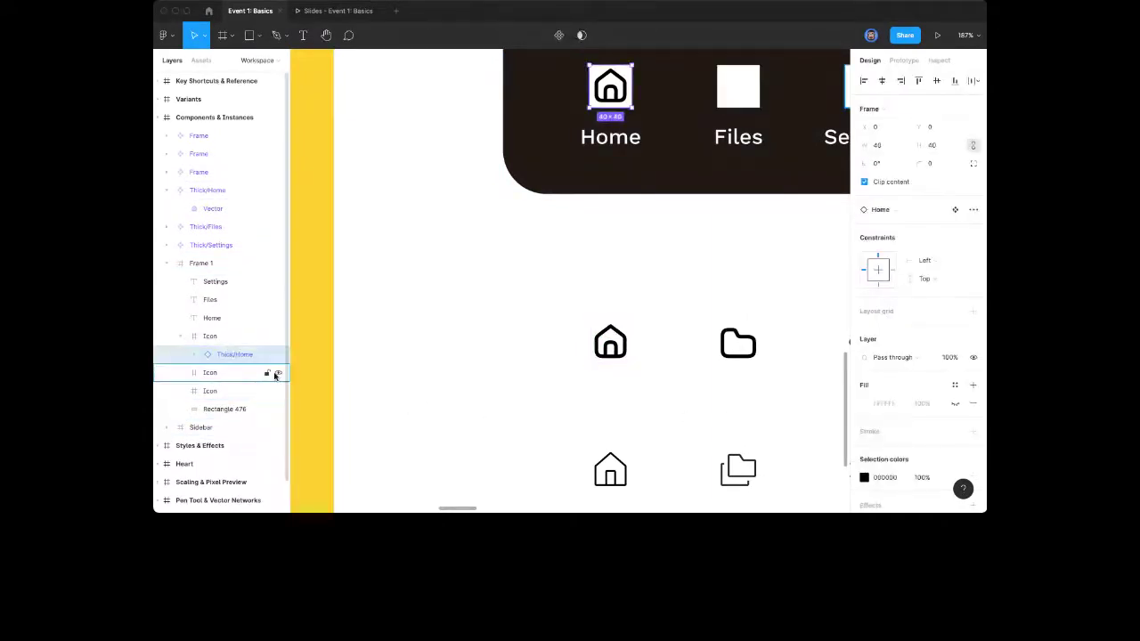
left_click(250, 336)
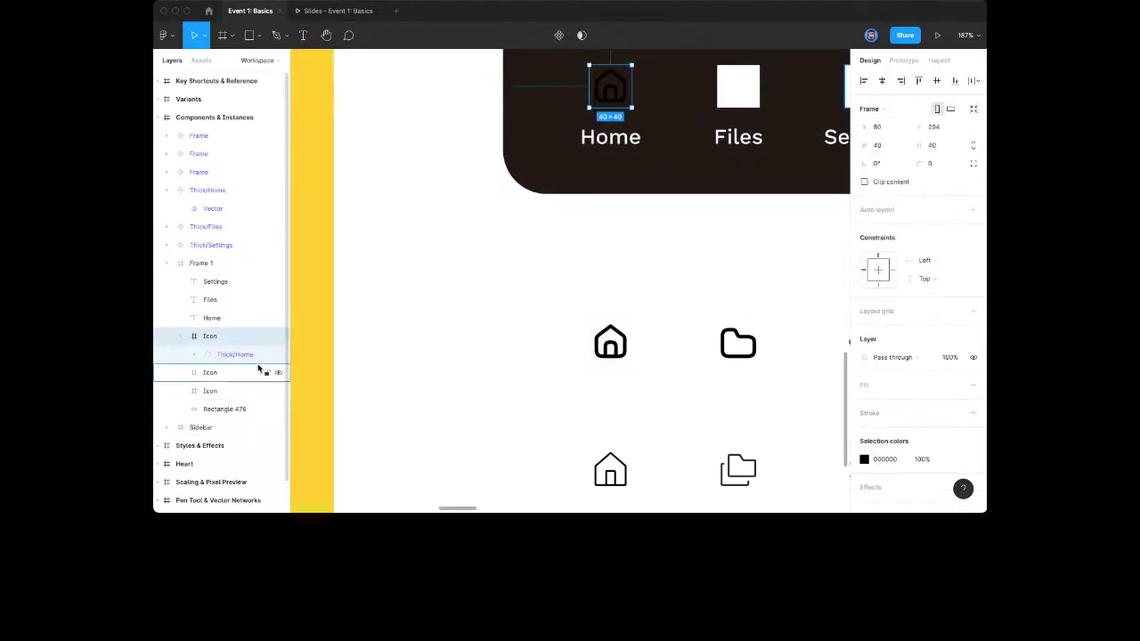
left_click(243, 356)
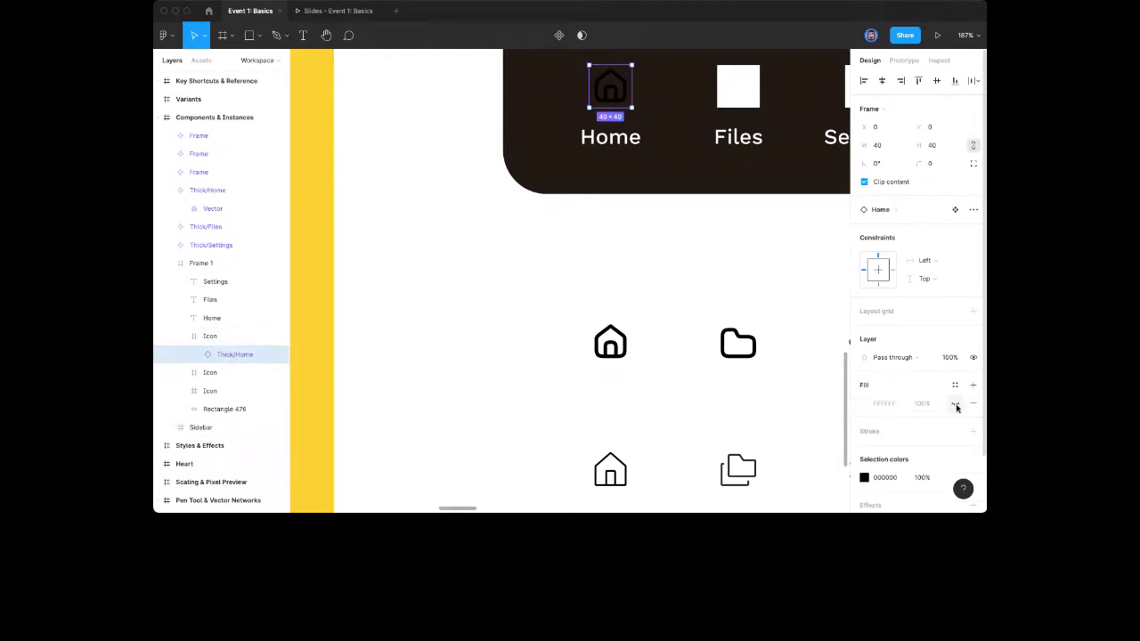
left_click(864, 478)
left_click_drag(780, 320, 651, 198)
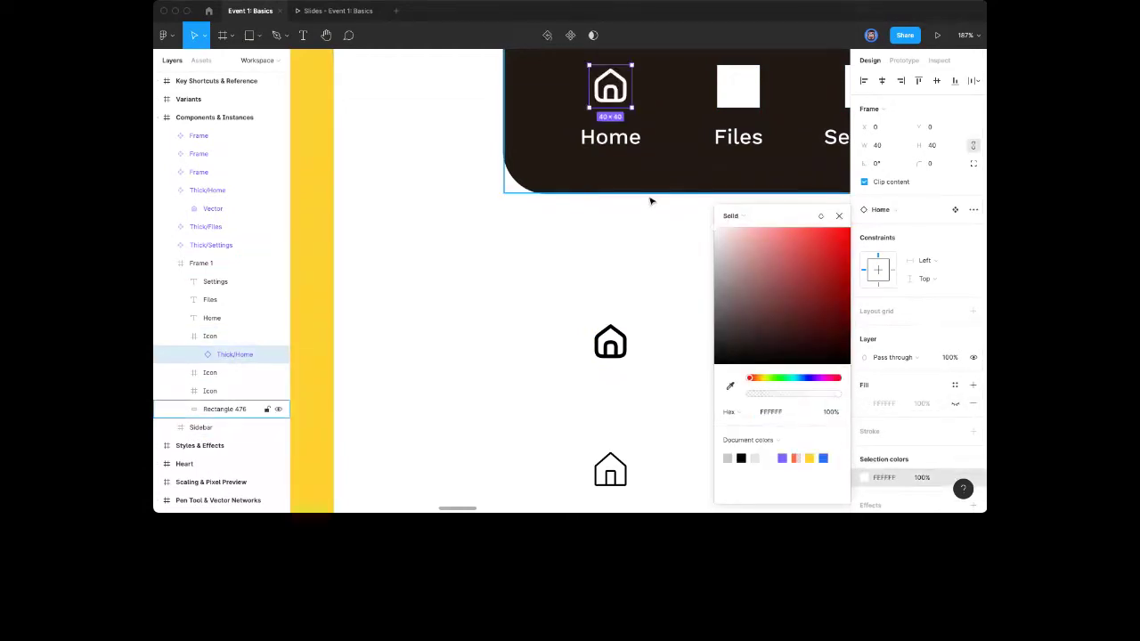
left_click(646, 315)
Try reshaping the thick home main component's vector once more, undo the change and leave vector editing
double_click(613, 339)
left_click_drag(611, 330, 611, 337)
key("super+z")
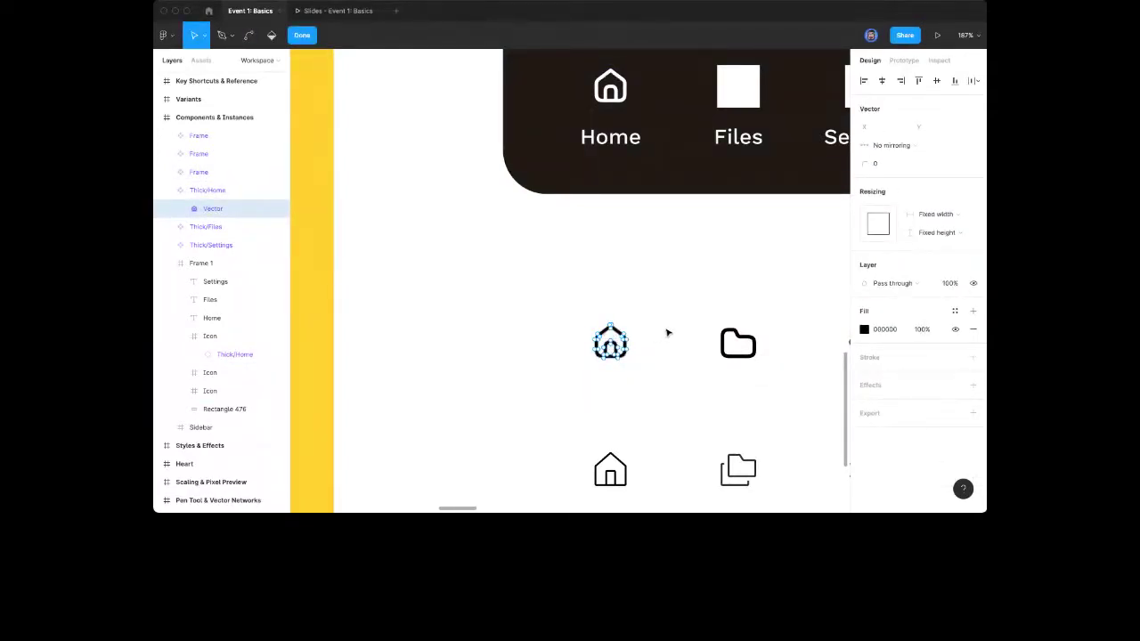
key("Escape")
Place instances of Thick/Files and Thick/Settings in the Files and Settings icon placeholders of the navigation bar
scroll(672, 343, "down", 5)
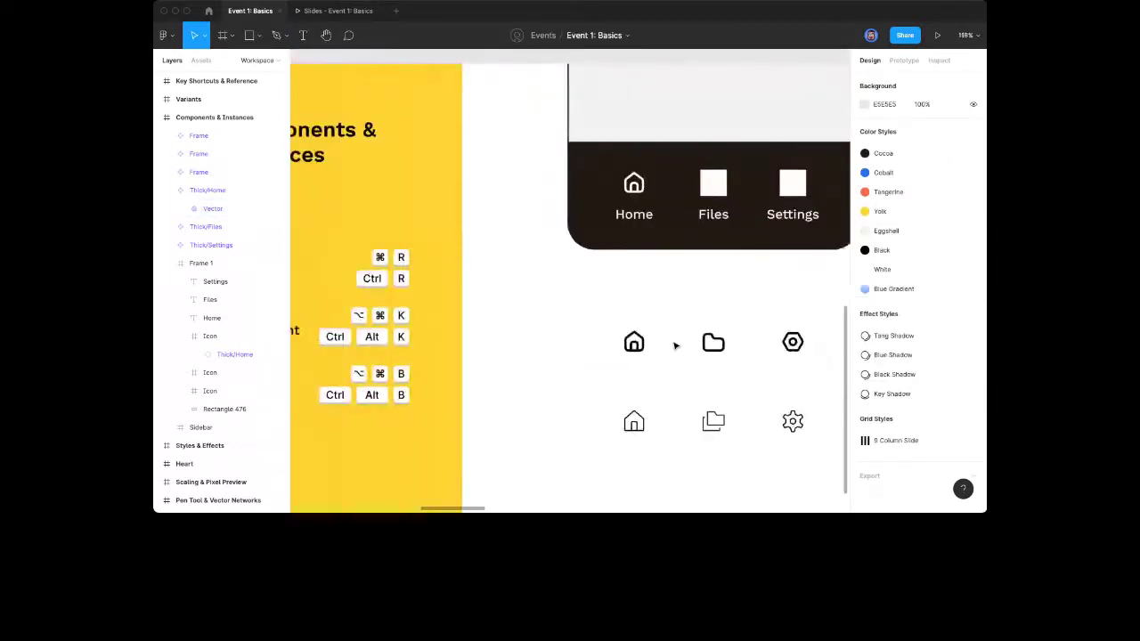
scroll(675, 346, "right", 5)
key("alt+l")
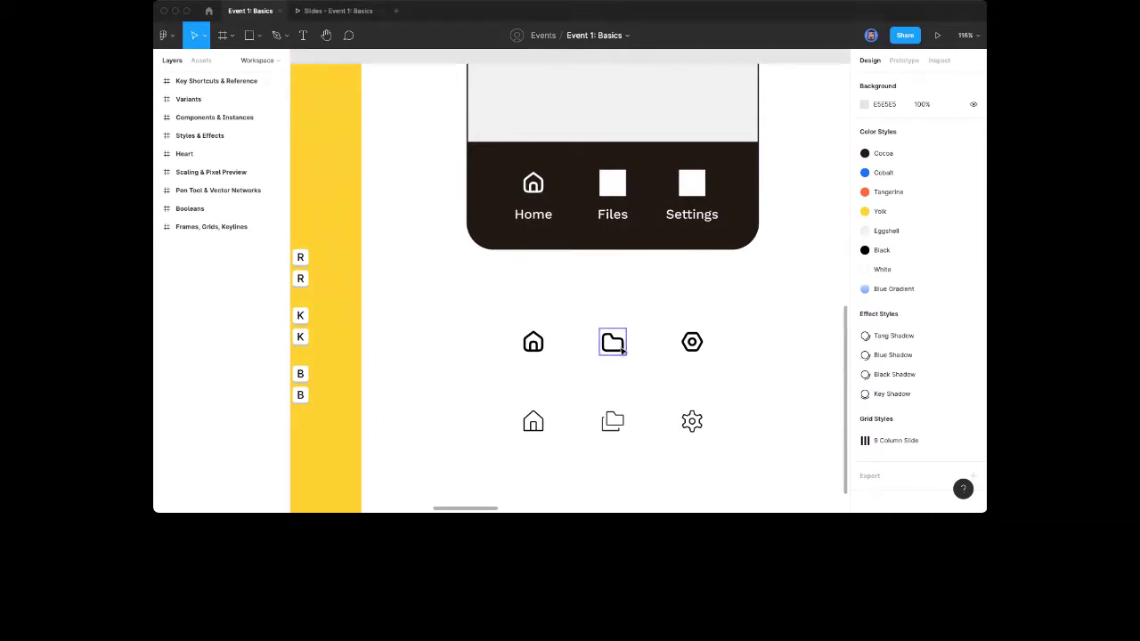
left_click_drag(613, 342, 611, 184)
left_click_drag(692, 342, 695, 178)
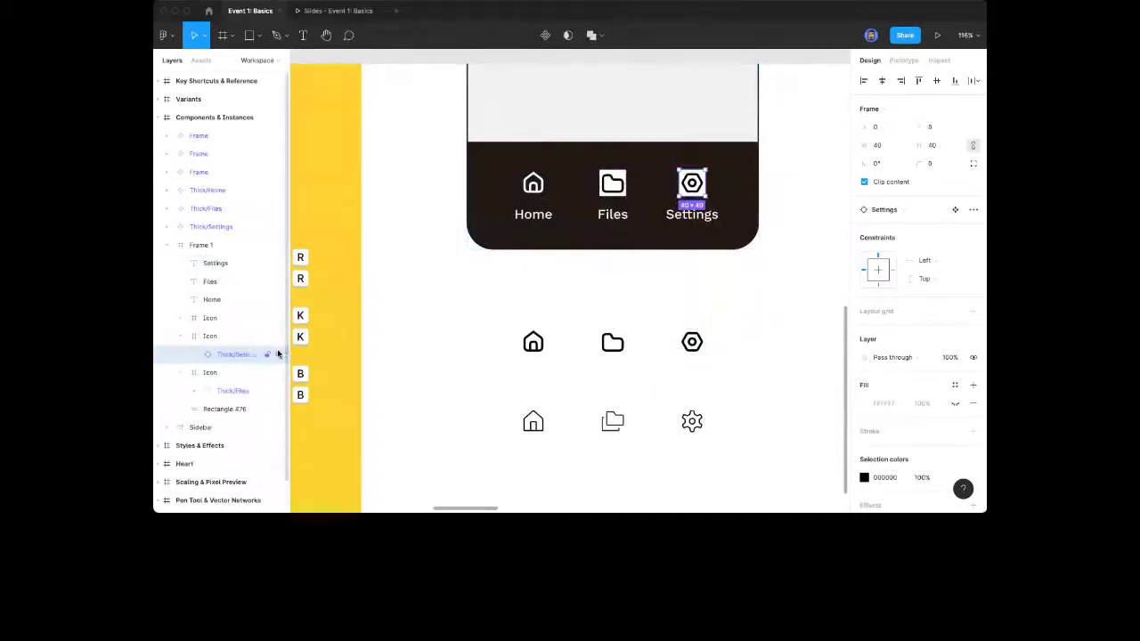
Remove the white fill from the Settings and Files icon placeholder frames
left_click(227, 342)
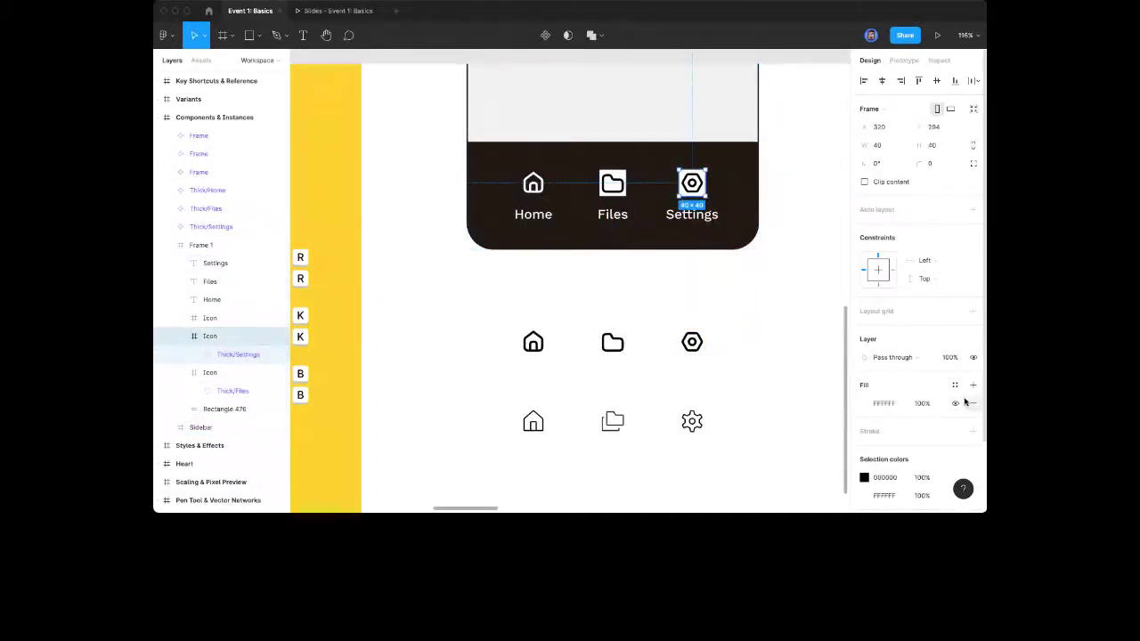
left_click(972, 403)
left_click(236, 374)
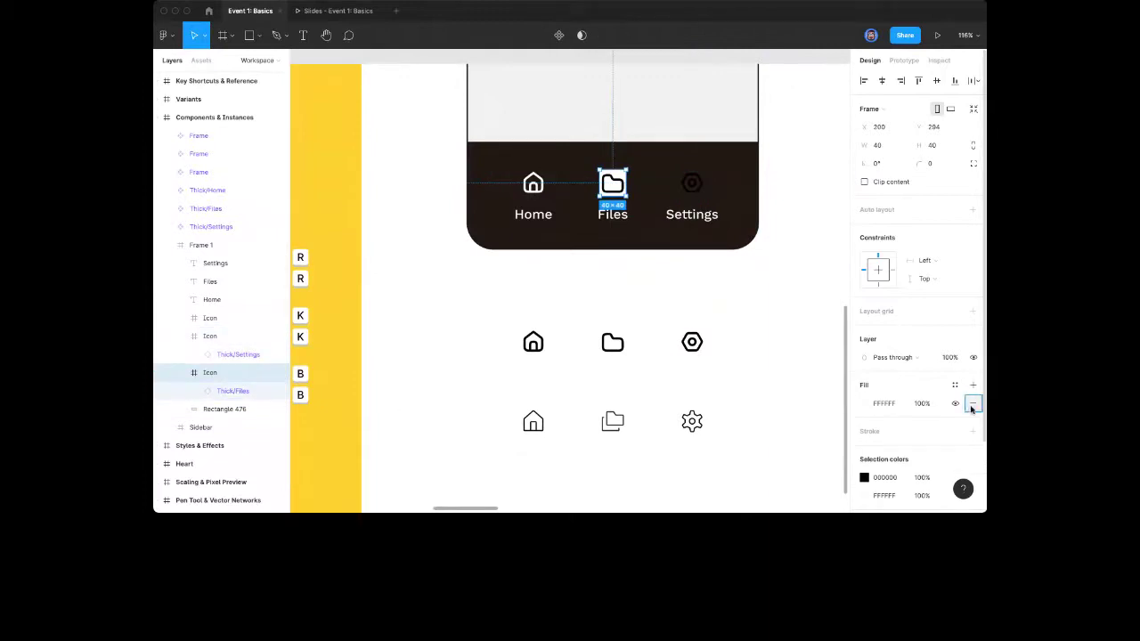
left_click(971, 403)
Recolour the Files and Settings icon instances in the navigation bar to FFFFFF
left_click(864, 458)
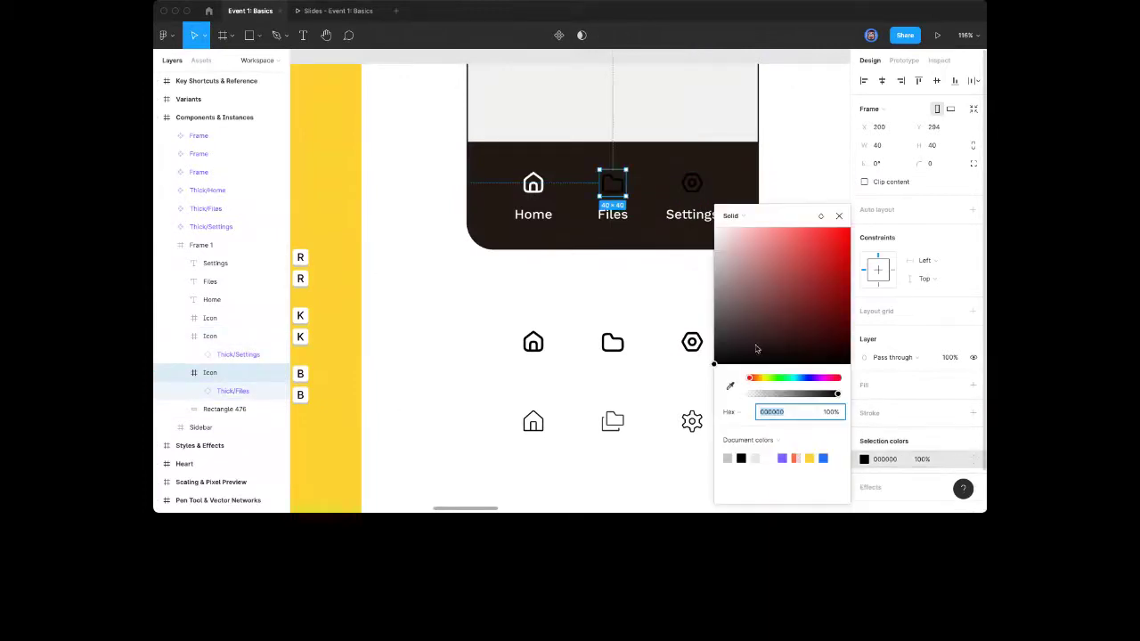
type("ffffff")
key("Return")
left_click(692, 183)
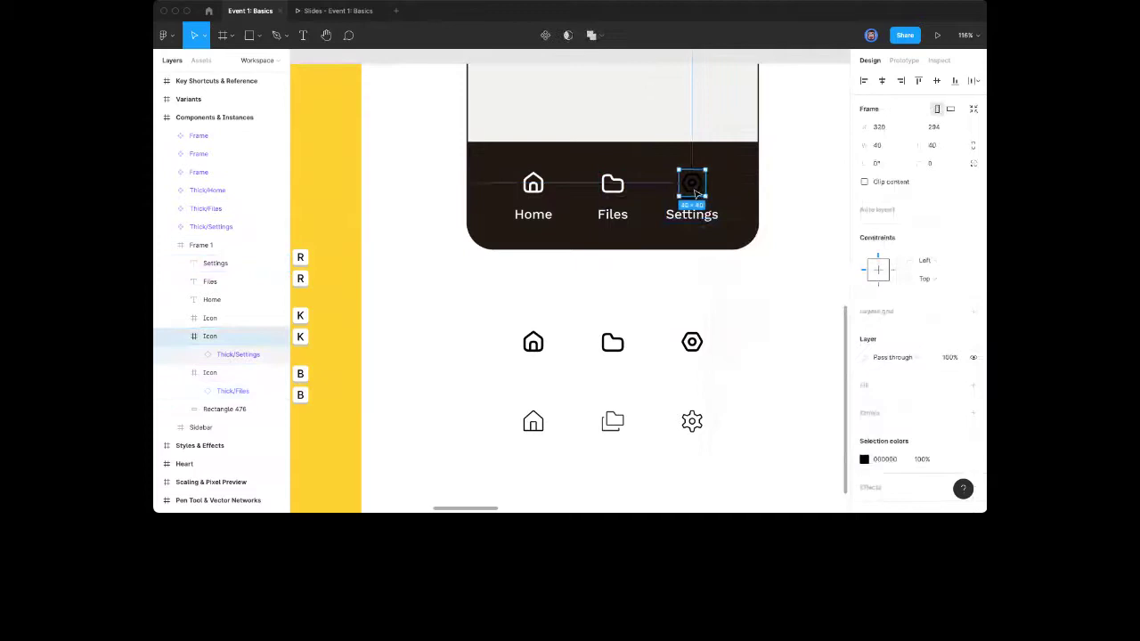
left_click(864, 459)
left_click(807, 411)
type("ffffff")
key("Return")
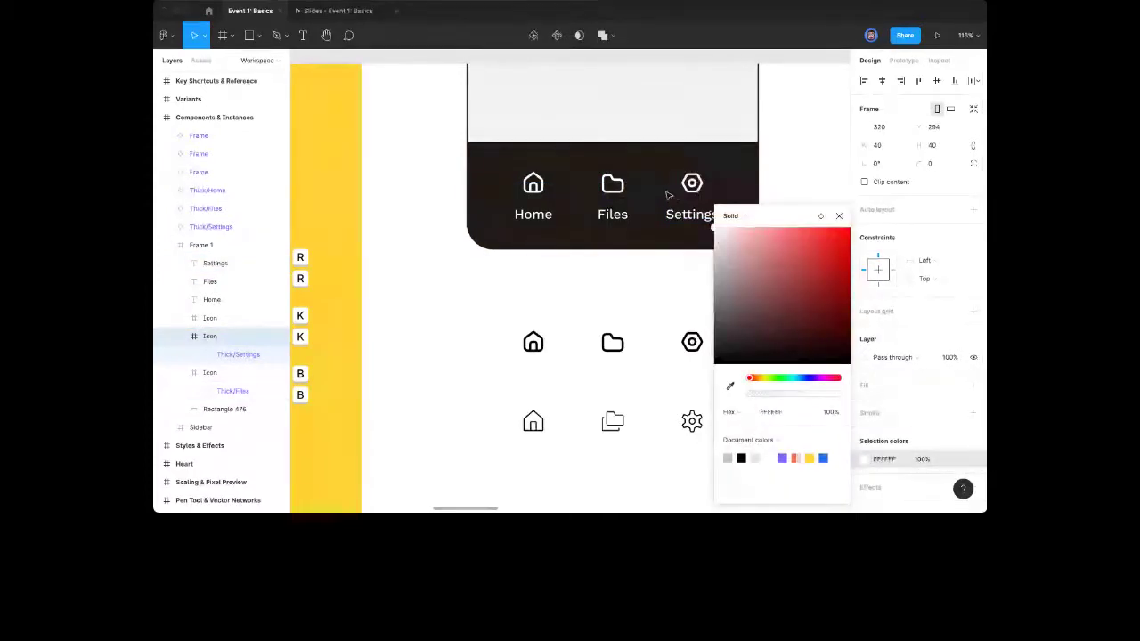
left_click(659, 309)
Try editing the vector inside the thick settings main component, and leave vector editing
scroll(694, 346, "up", 2)
double_click(697, 347)
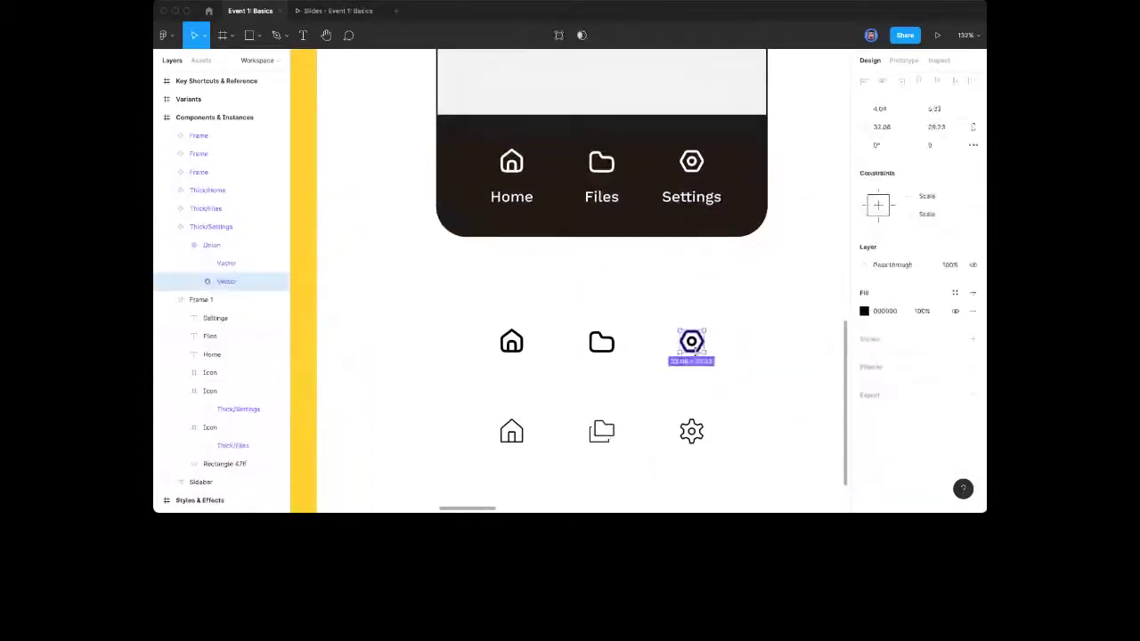
double_click(699, 352)
key("super")
key("Escape")
left_click(751, 359)
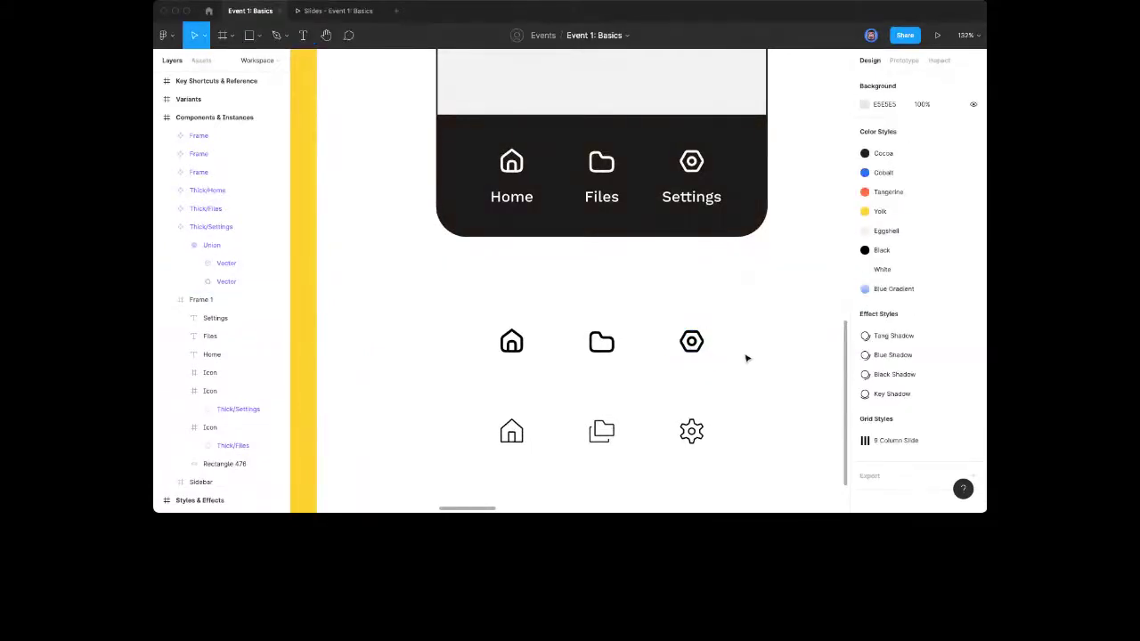
scroll(749, 359, "down", 2)
scroll(749, 359, "down", 2)
key("alt+l")
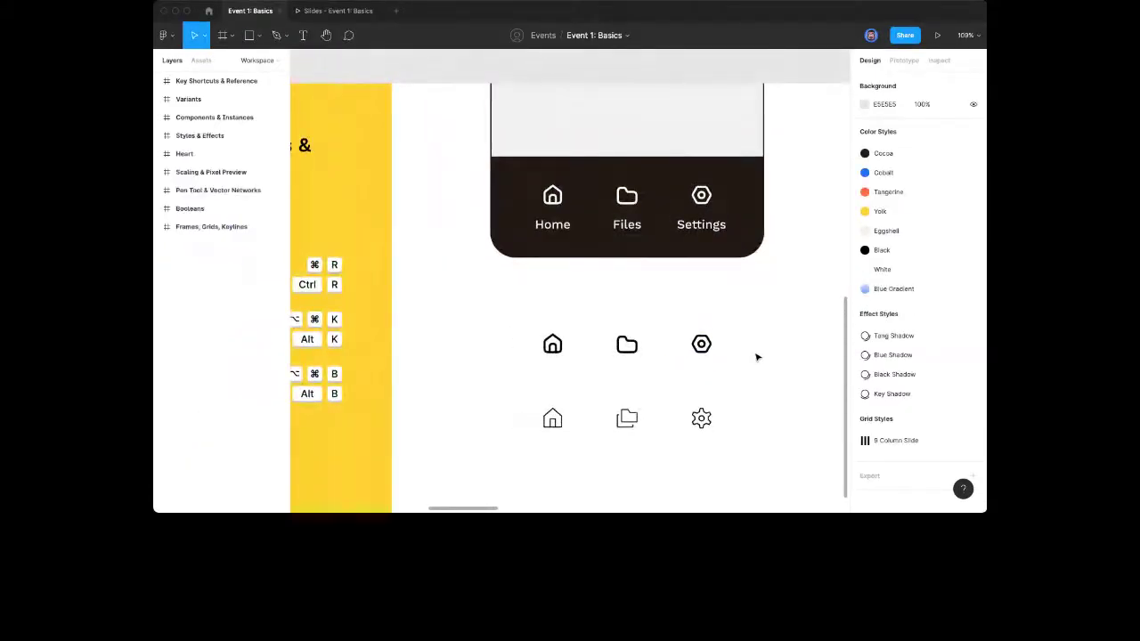
scroll(766, 377, "down", 3)
left_click_drag(565, 384, 757, 440)
left_click(733, 344)
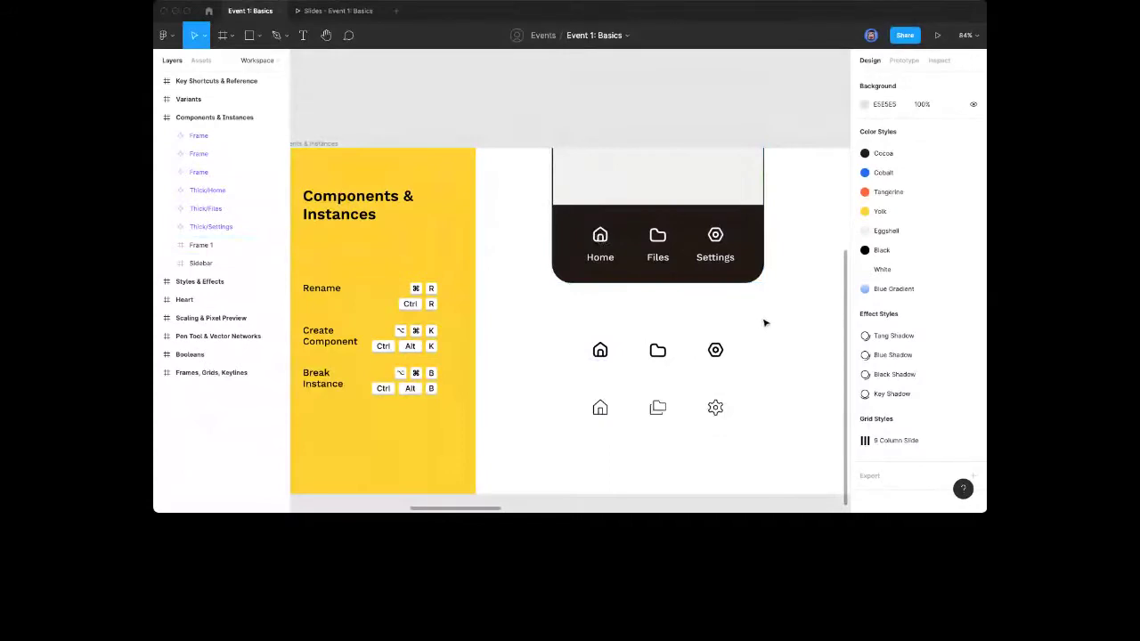
Remove the white fill from the three icon placeholders in the Variants frame's navigation bar
scroll(717, 303, "up", 2)
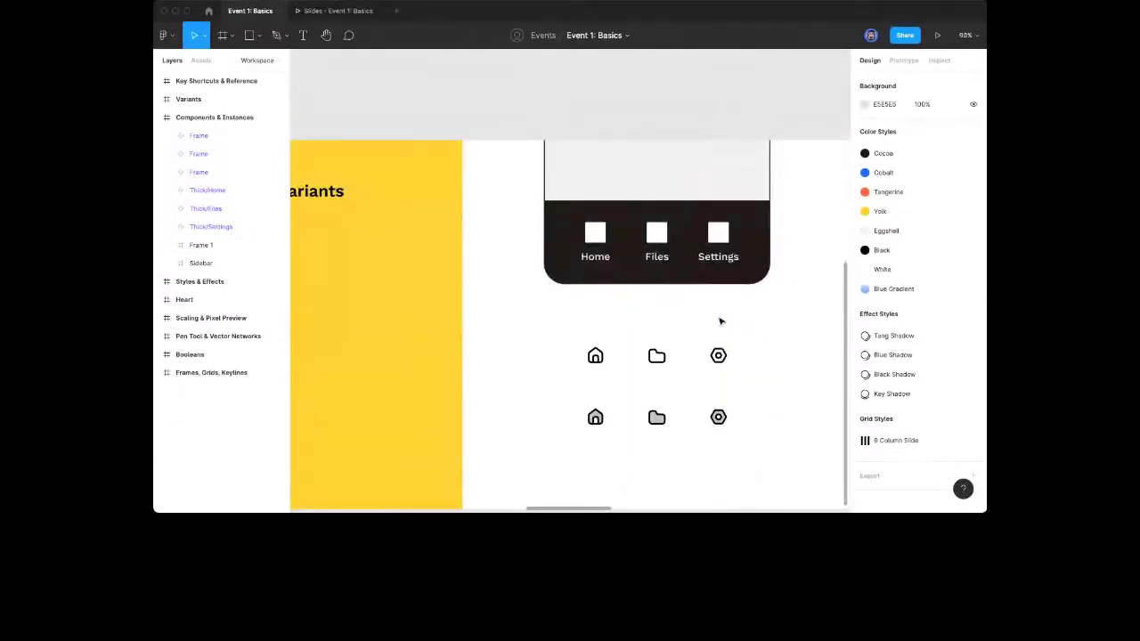
scroll(722, 322, "down", 2)
scroll(721, 322, "left", 2)
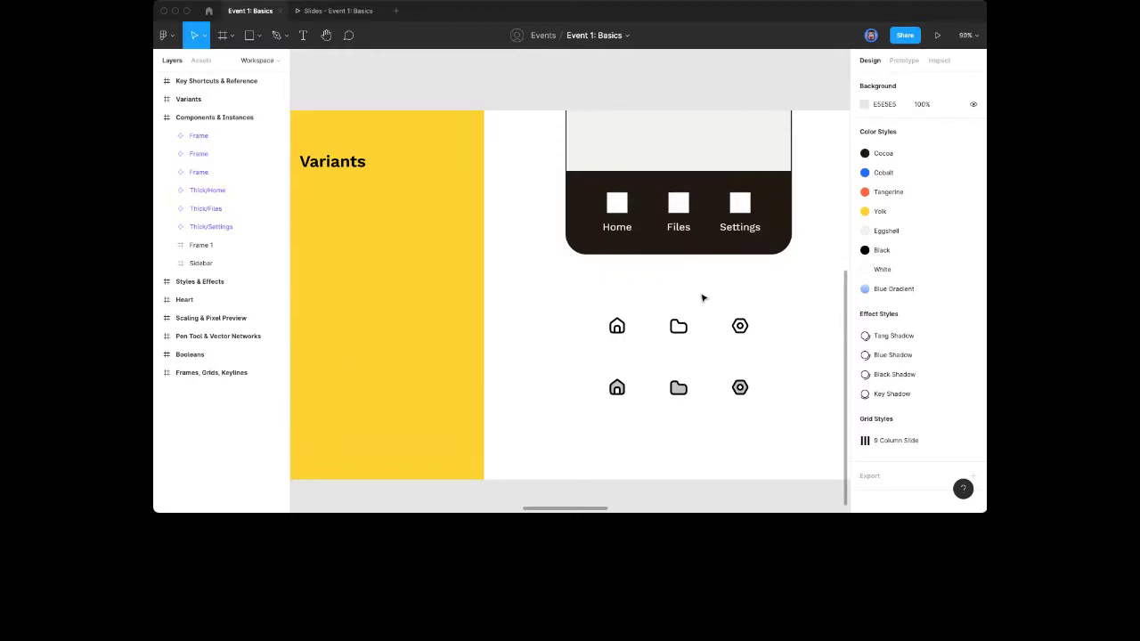
scroll(687, 305, "right", 2)
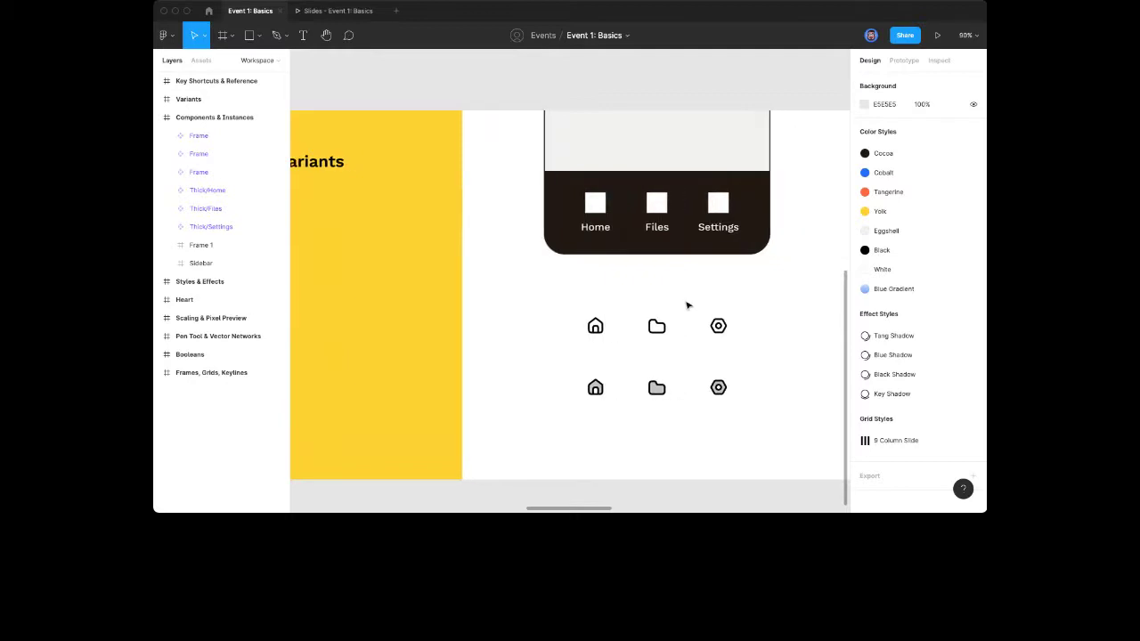
left_click(665, 204)
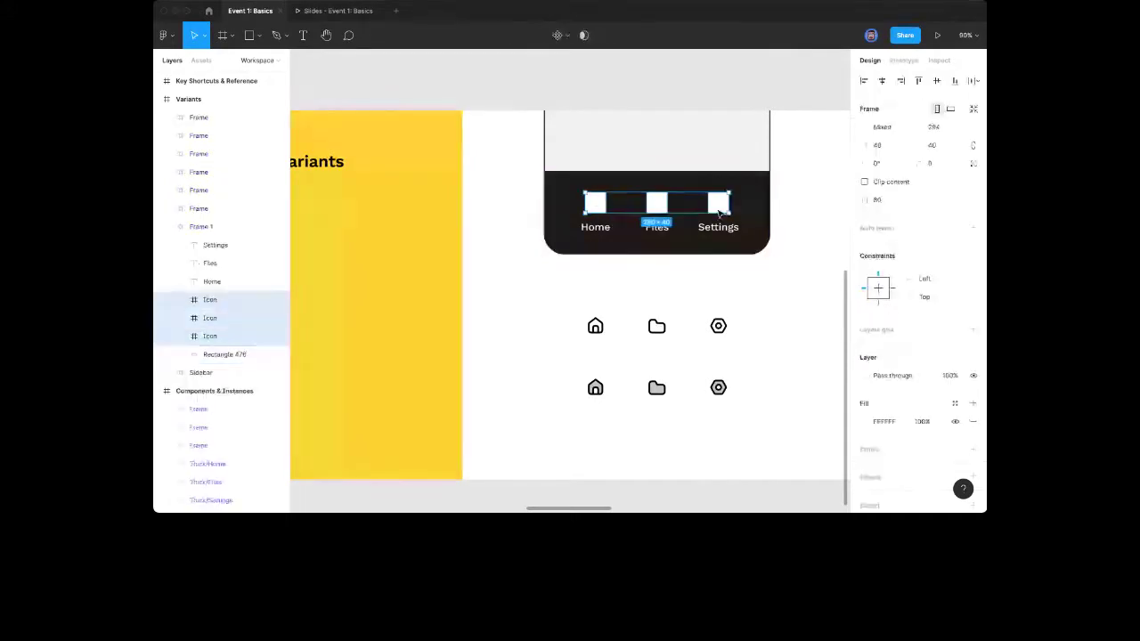
left_click(972, 421)
left_click(789, 359)
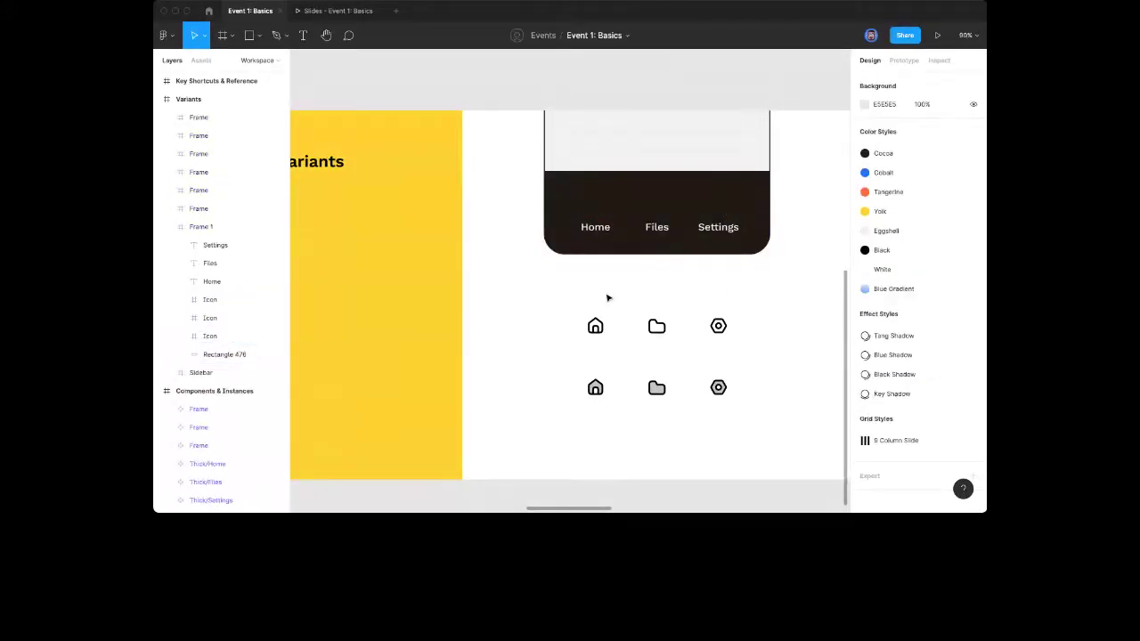
Move the three outline icon frames to the top of the Variants frame's layers and turn them into separate components
left_click_drag(554, 297, 746, 364)
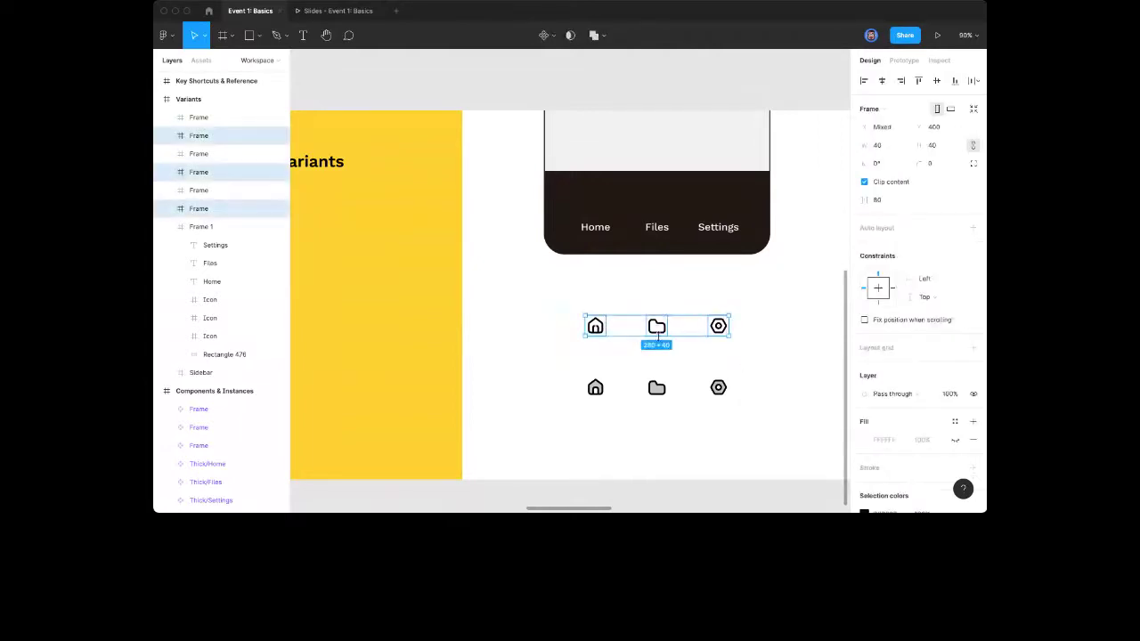
left_click_drag(202, 136, 211, 115)
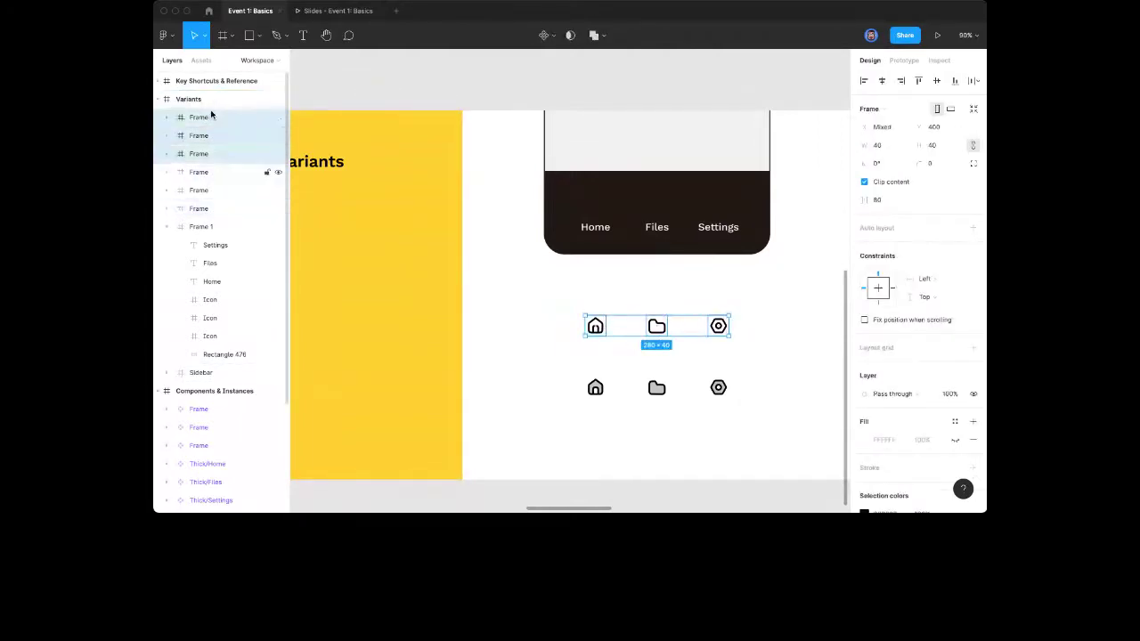
left_click(543, 35)
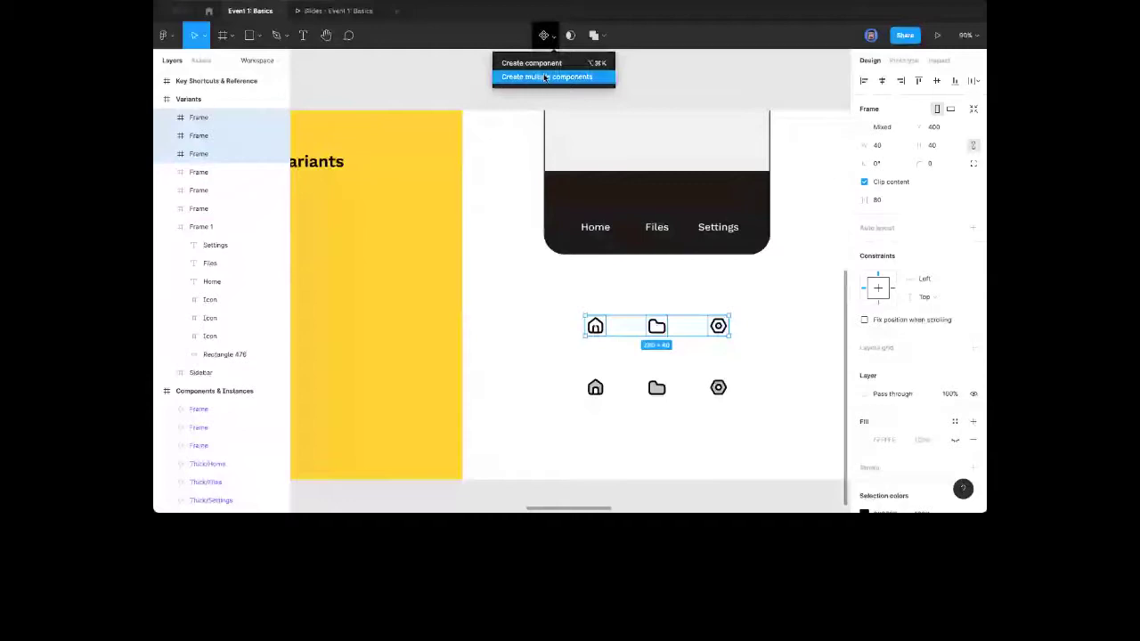
left_click(546, 77)
key("super+r")
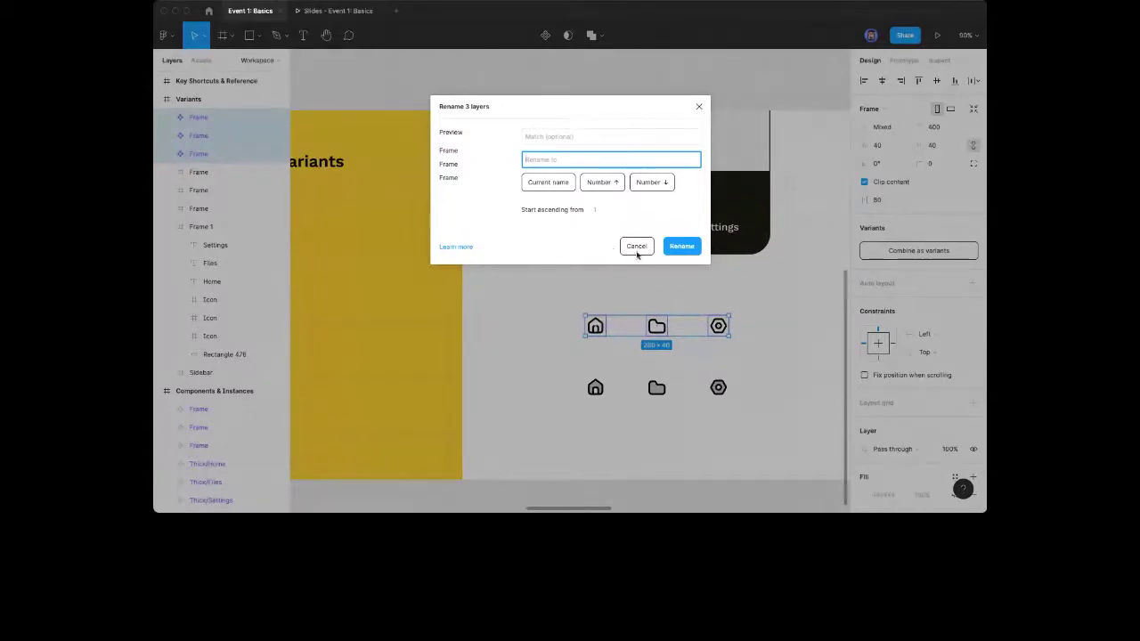
left_click(637, 246)
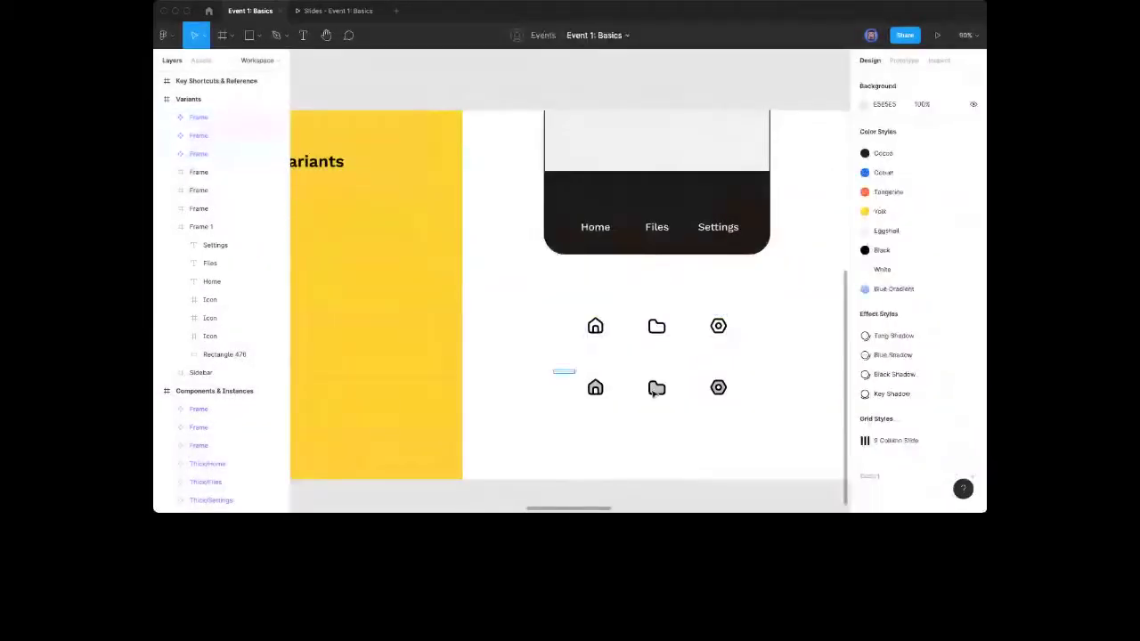
Turn the three filled icons into separate components and collapse all layers
left_click_drag(655, 390, 728, 392)
left_click(553, 35)
left_click(554, 66)
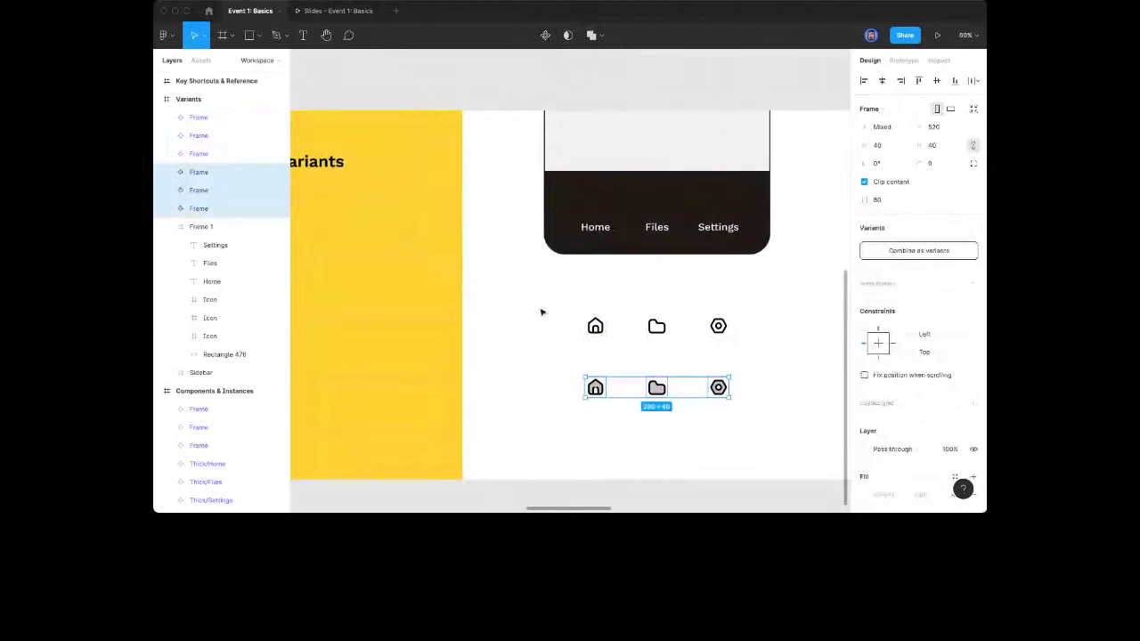
left_click(524, 344)
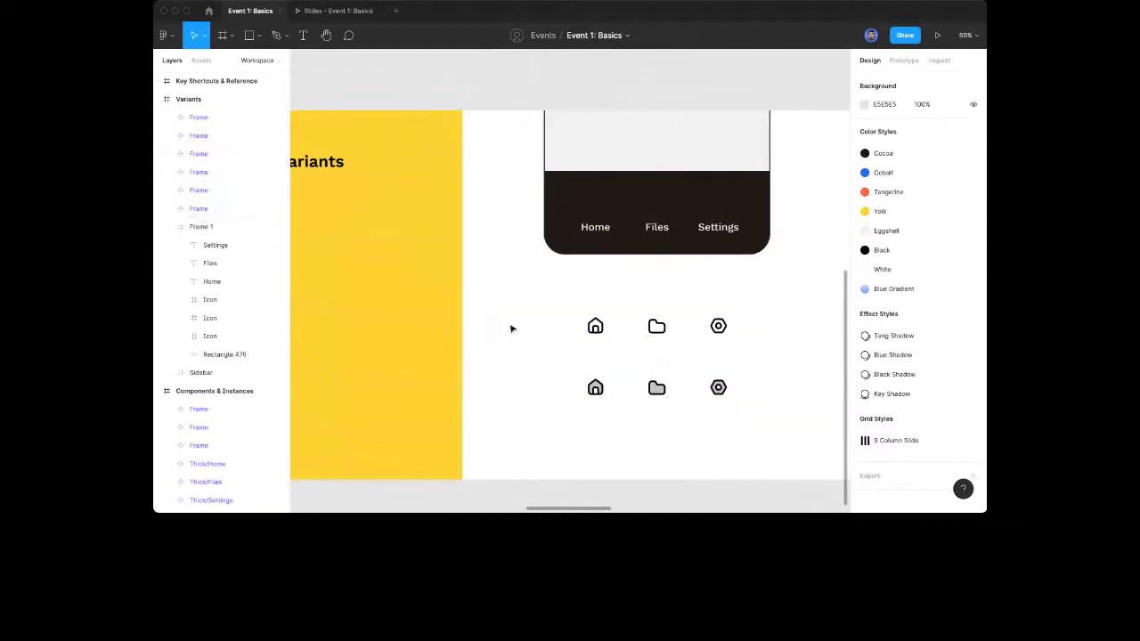
key("alt+l")
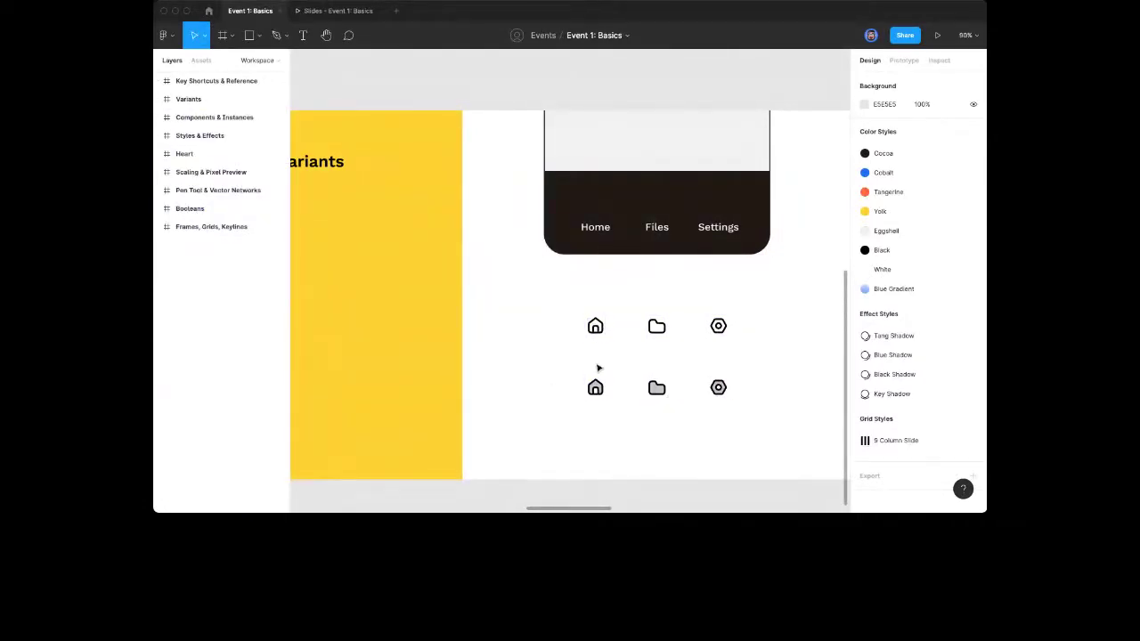
Combine the outline and filled house icons as variants and name the component set Home
left_click_drag(574, 304, 625, 414)
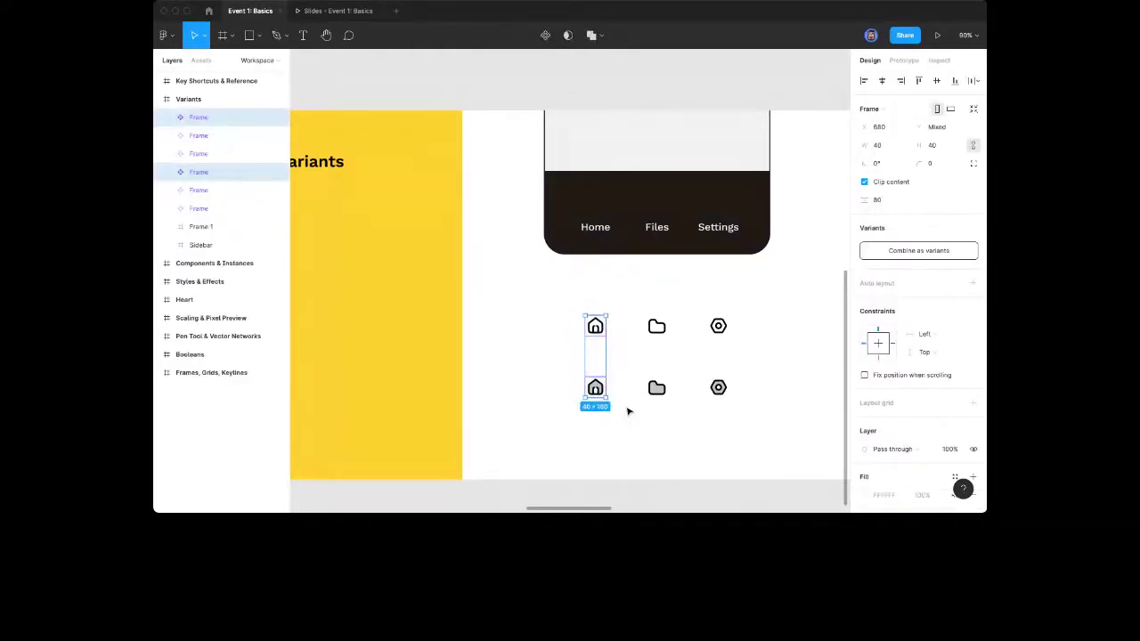
left_click(926, 251)
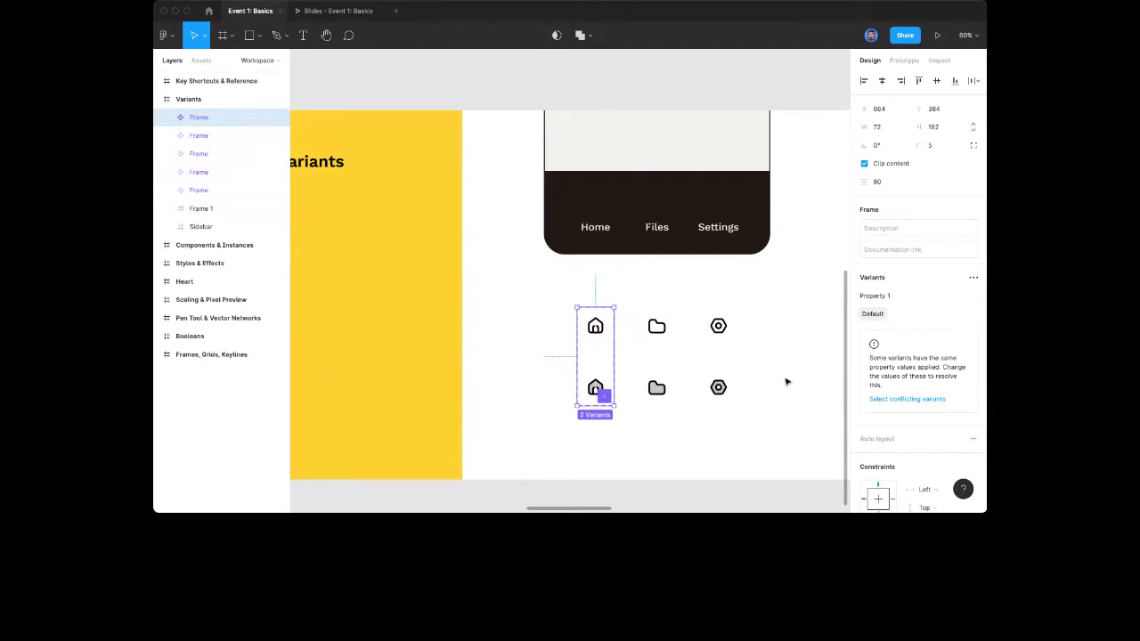
double_click(226, 119)
type("Home")
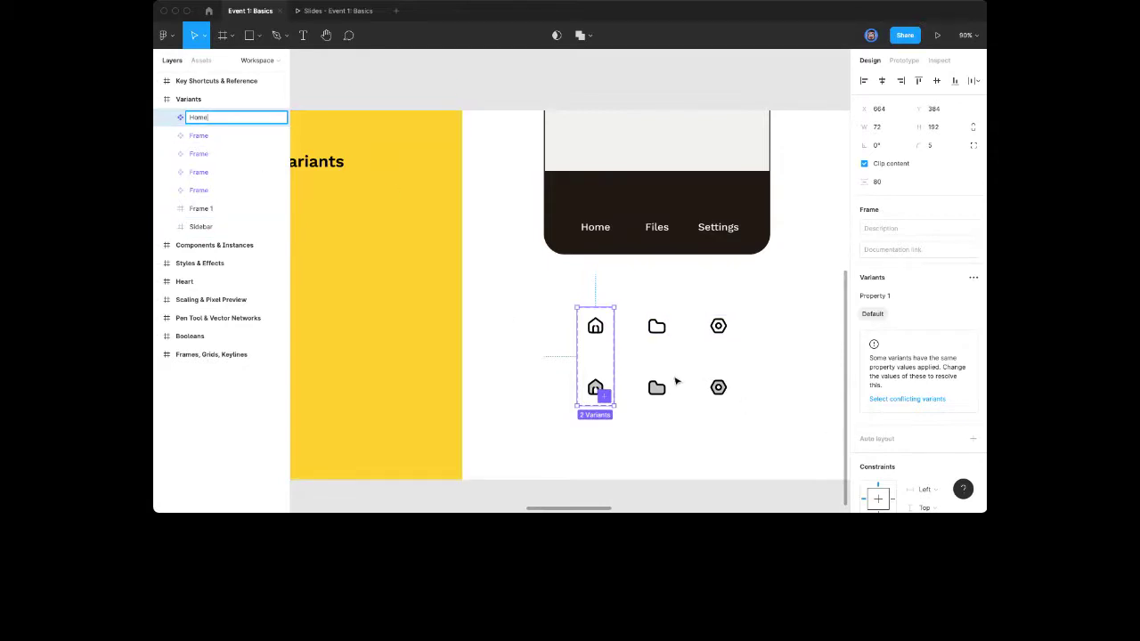
Rename the Home component set's variant property to State
double_click(882, 296)
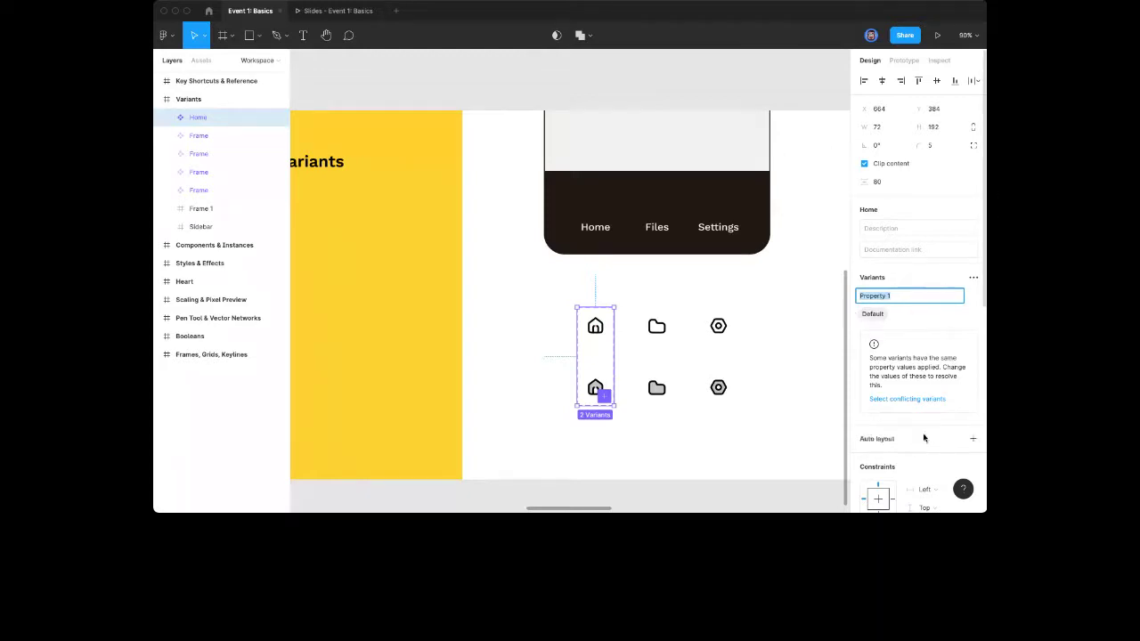
type("State")
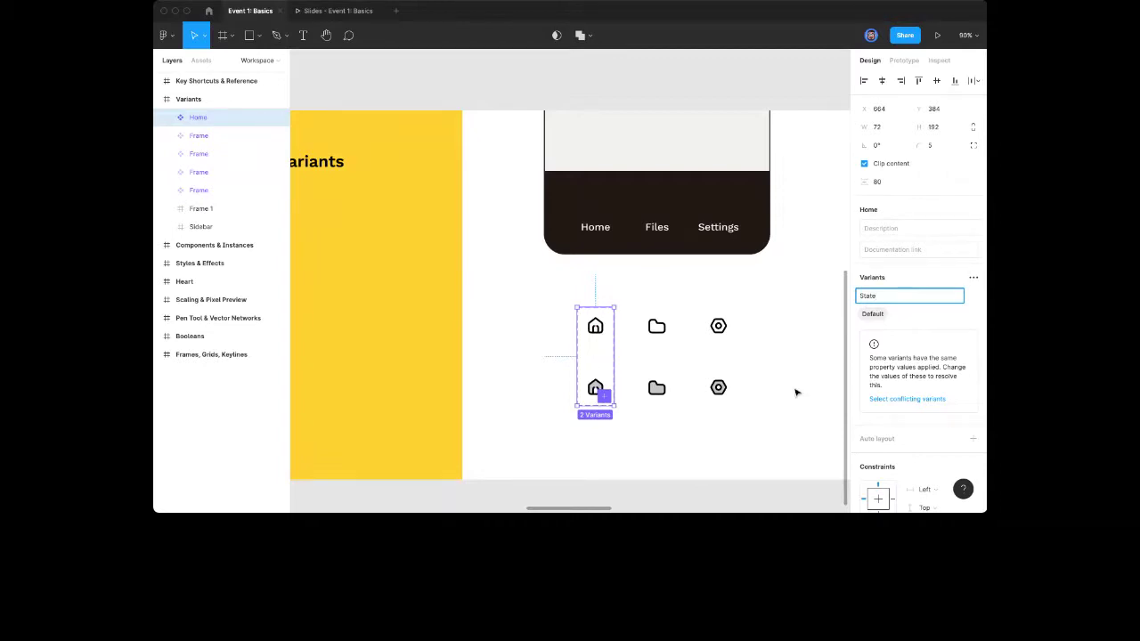
left_click(727, 423)
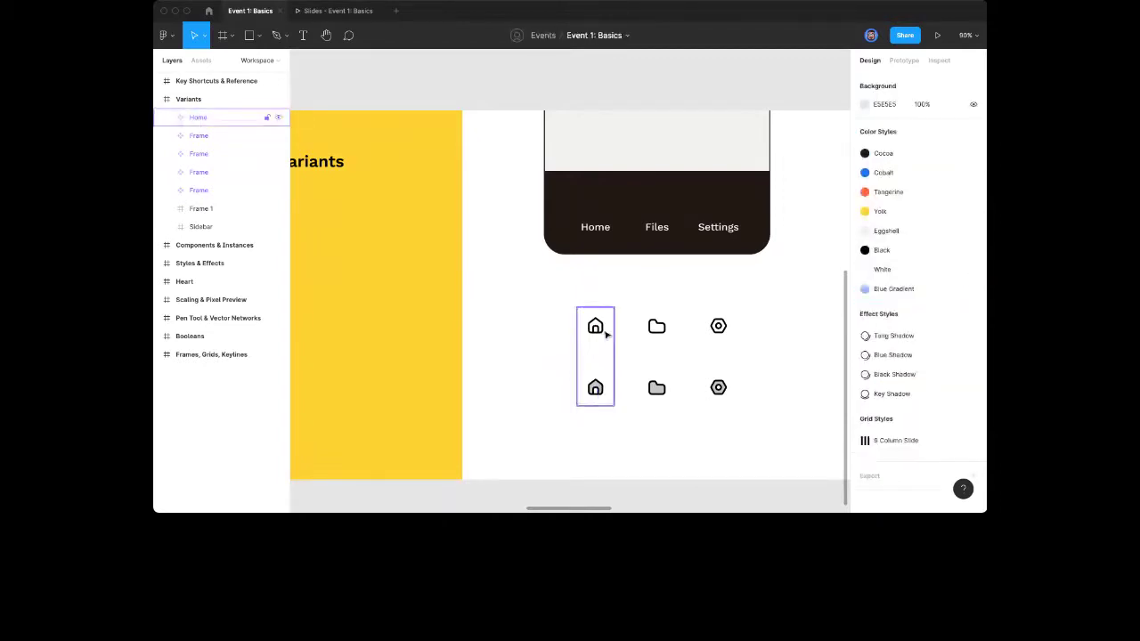
Set the State value of the outline house variant to Inactive and of the filled house variant to Active
double_click(598, 392)
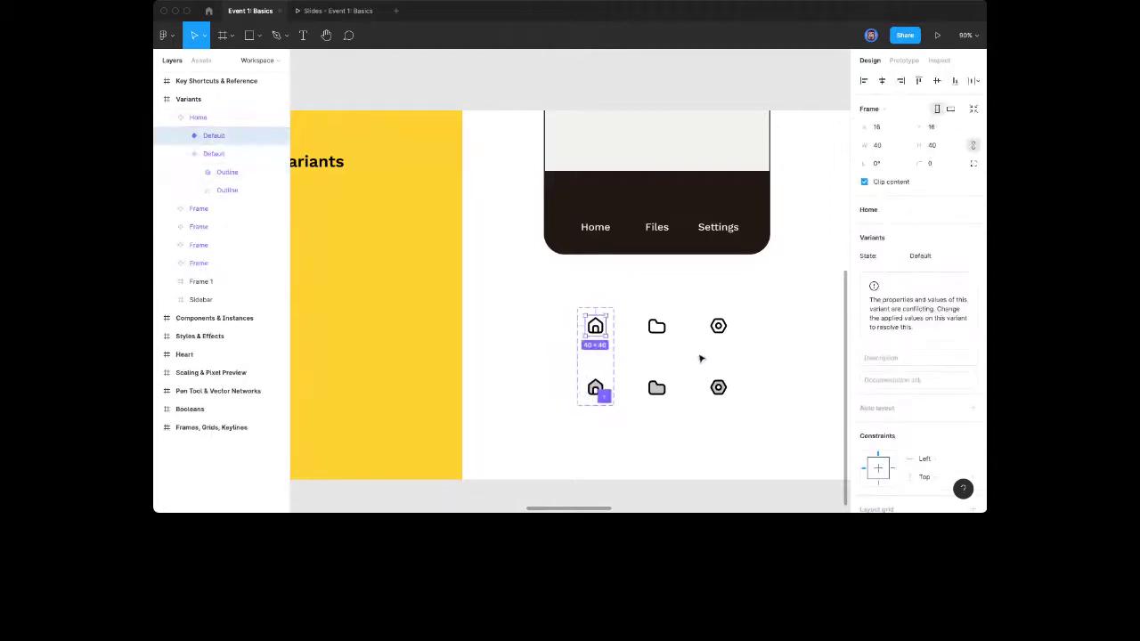
left_click(924, 263)
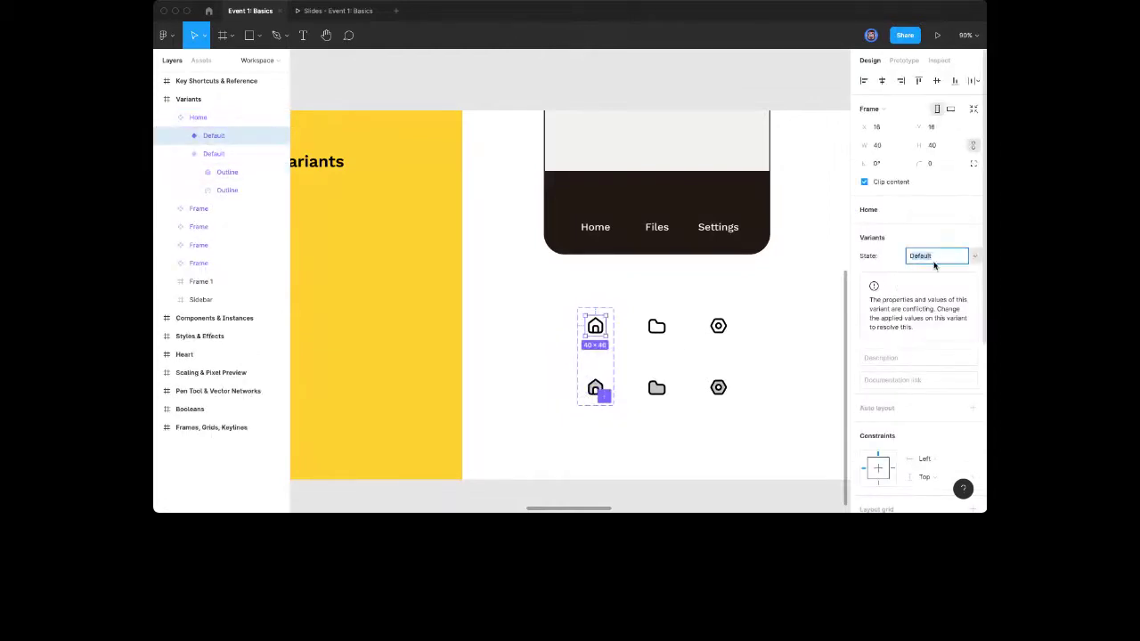
key("BackSpace")
type("Inactive")
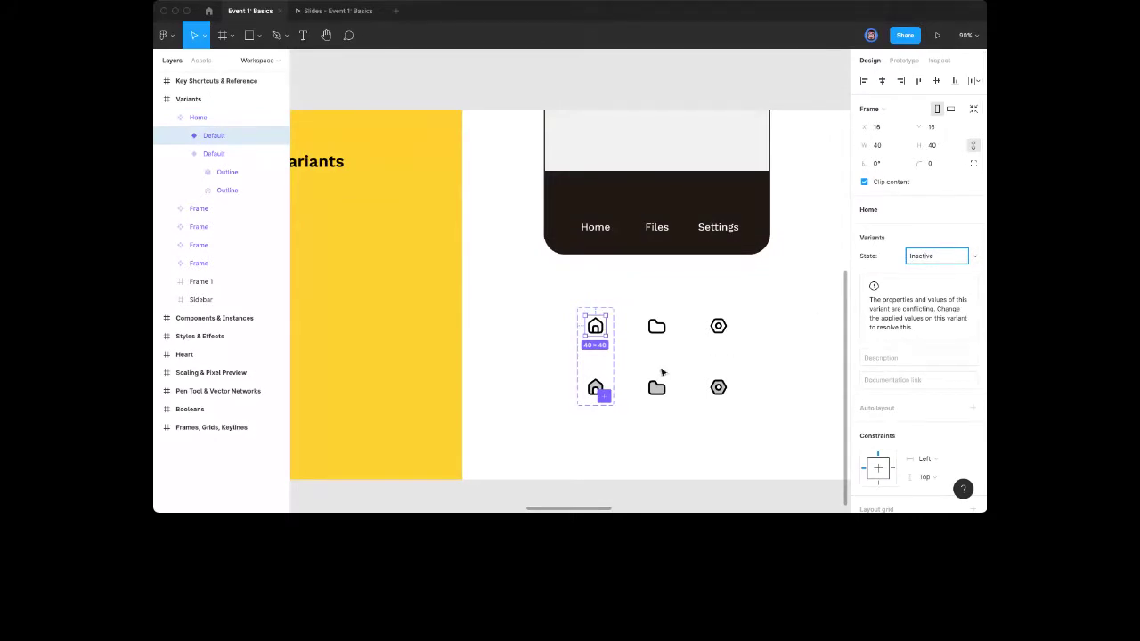
left_click(595, 390)
left_click(931, 258)
type("Act")
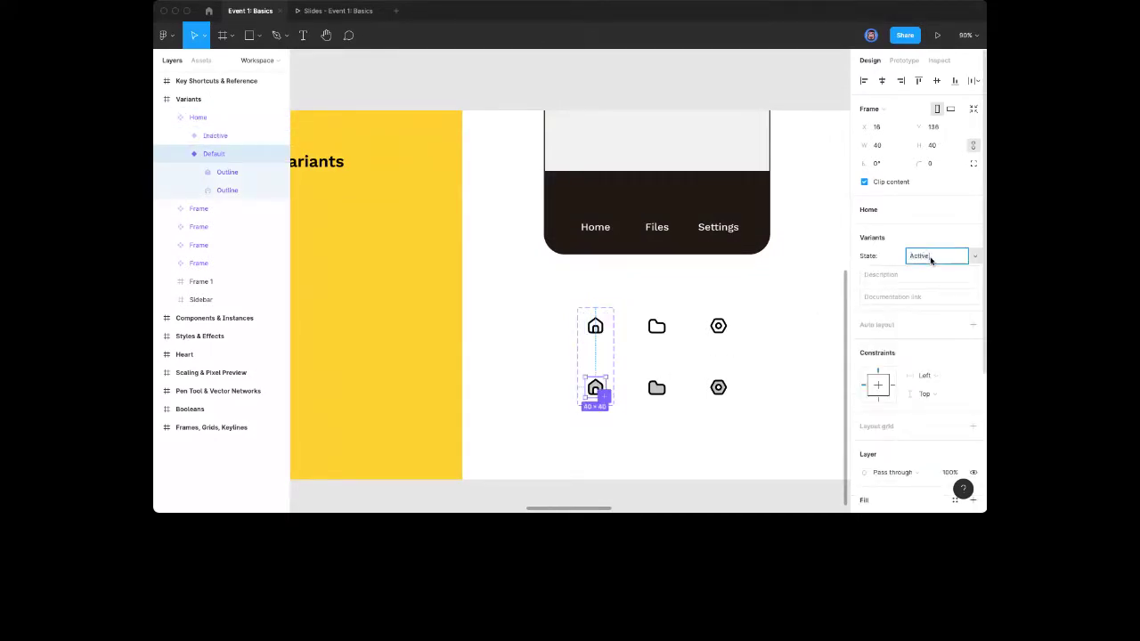
left_click(680, 435)
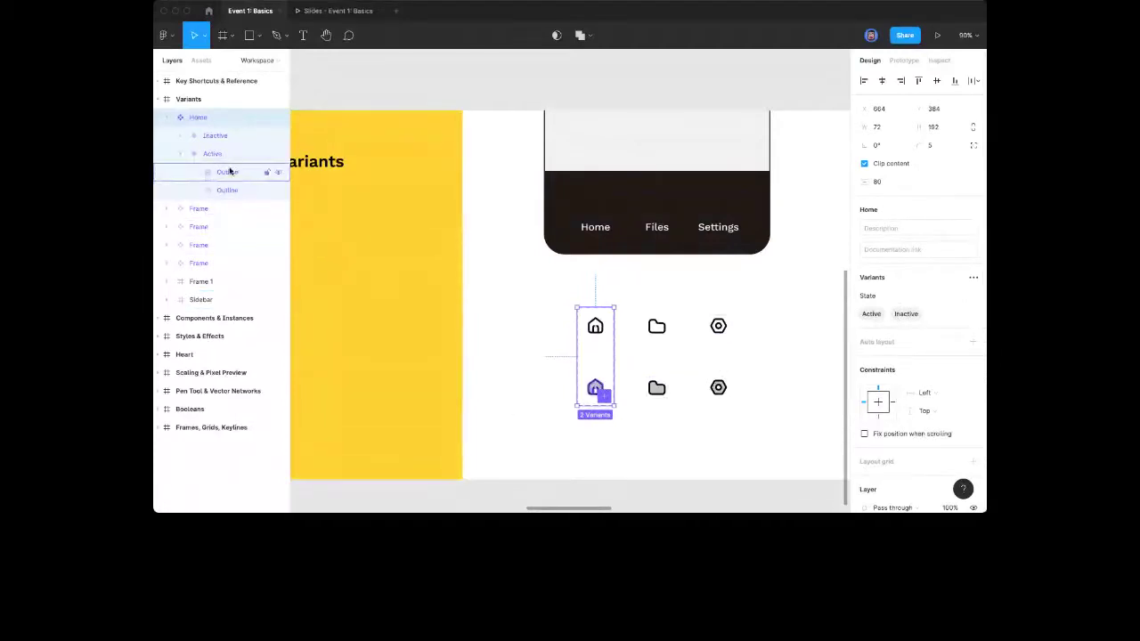
Place an instance of the Active Home variant in the icon placeholder above the navigation bar's Home label
left_click(181, 154)
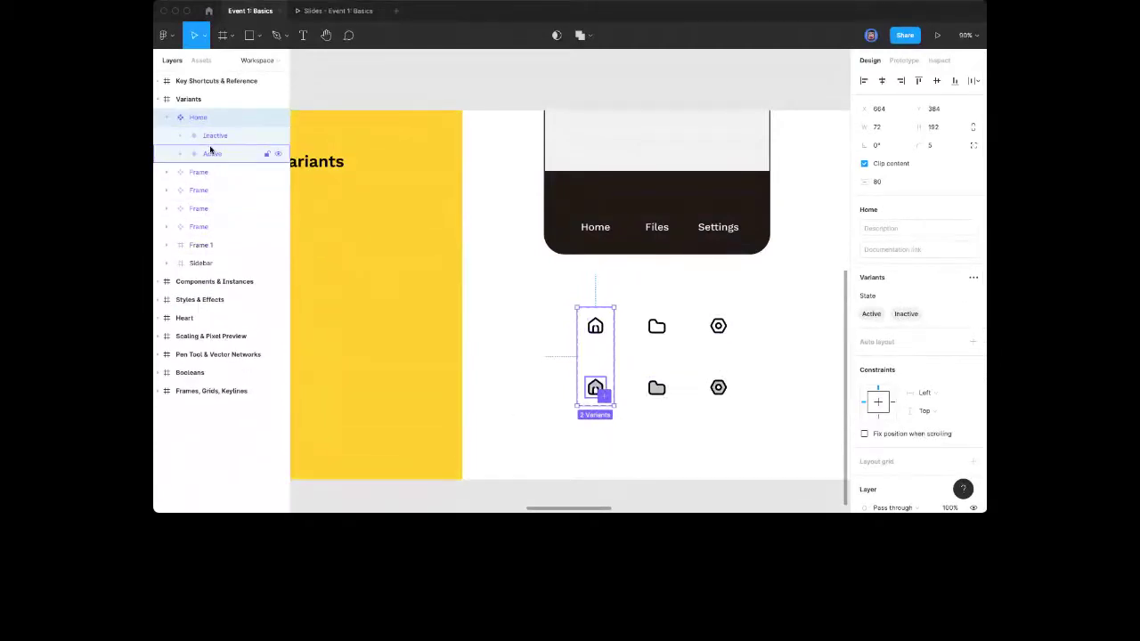
left_click(218, 155)
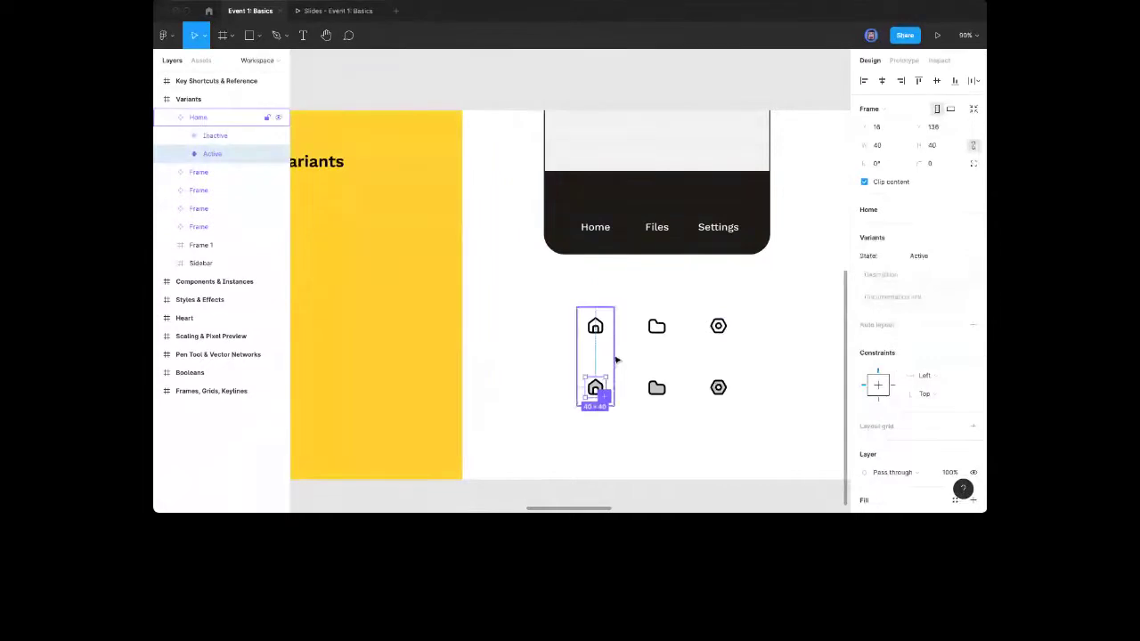
left_click_drag(595, 389, 595, 204)
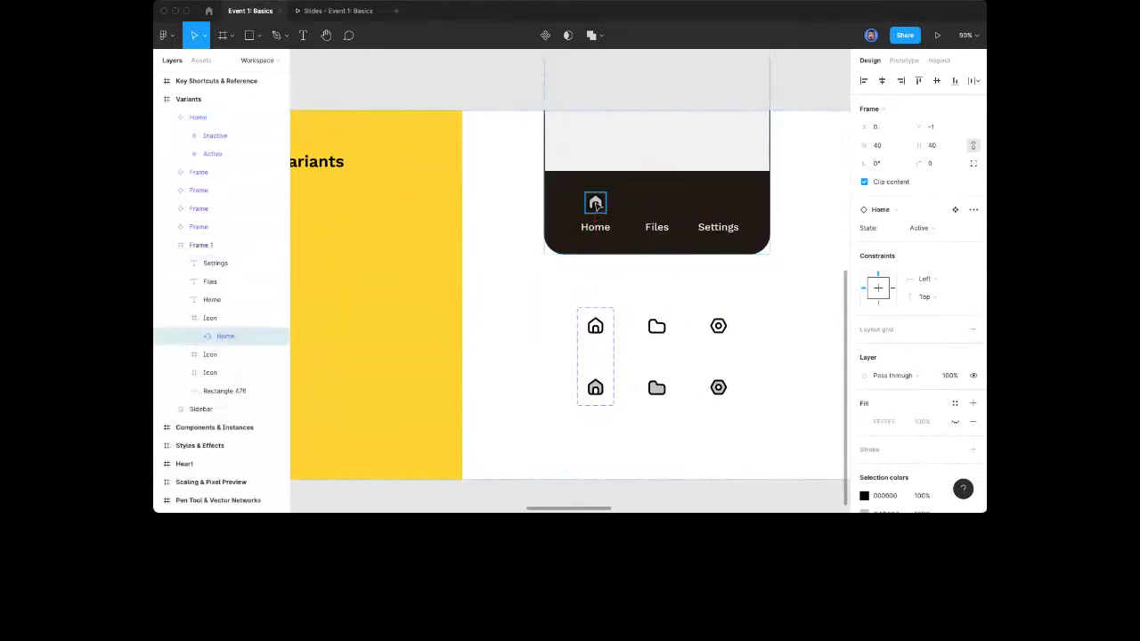
Recolour both the C4C4C4 and 000000 selection colours of the Home icon instance to FFFFFF
scroll(918, 356, "down", 2)
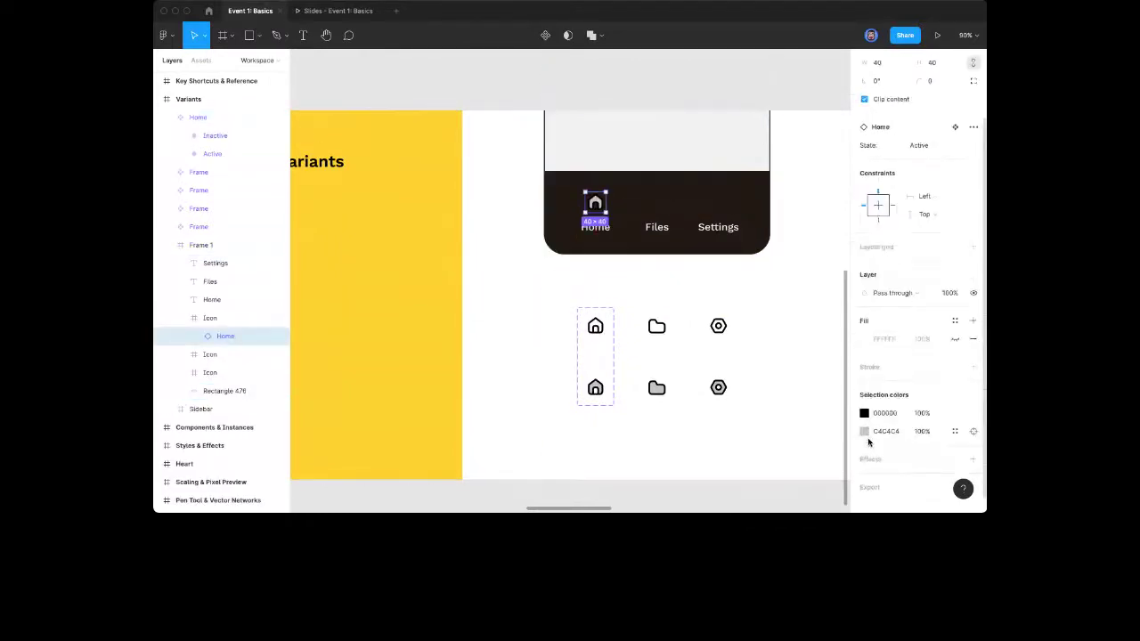
left_click(865, 431)
type("FFFFFF")
key("Return")
left_click(864, 414)
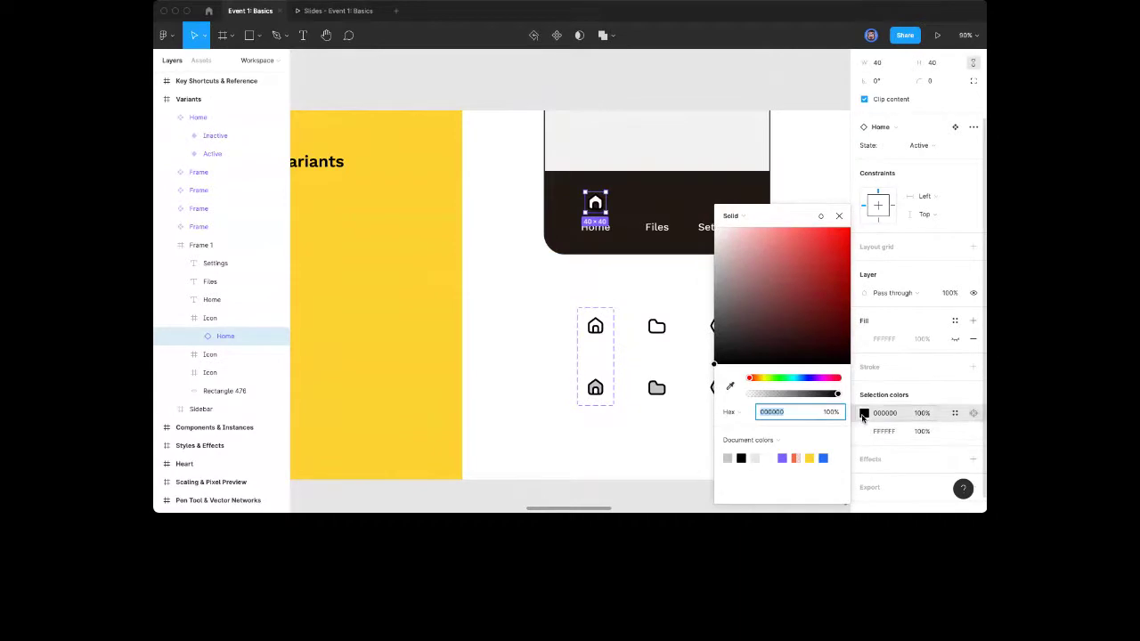
type("FFFFFF")
key("Return")
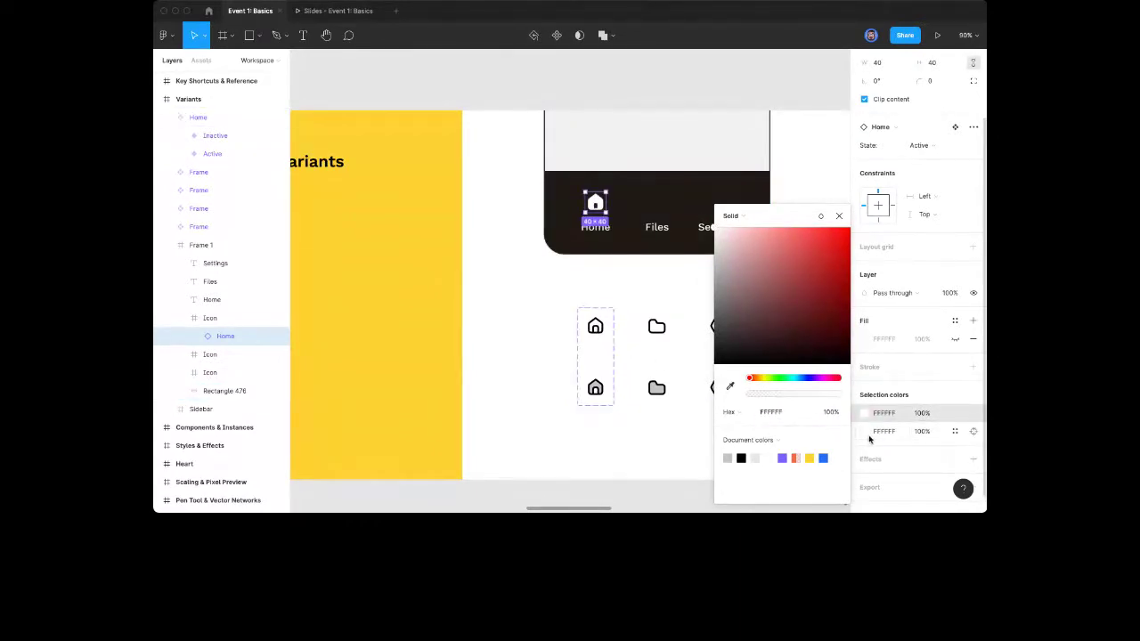
Set the opacity of the lower Outline layer inside the navigation bar's Home instance to 30%
left_click(195, 336)
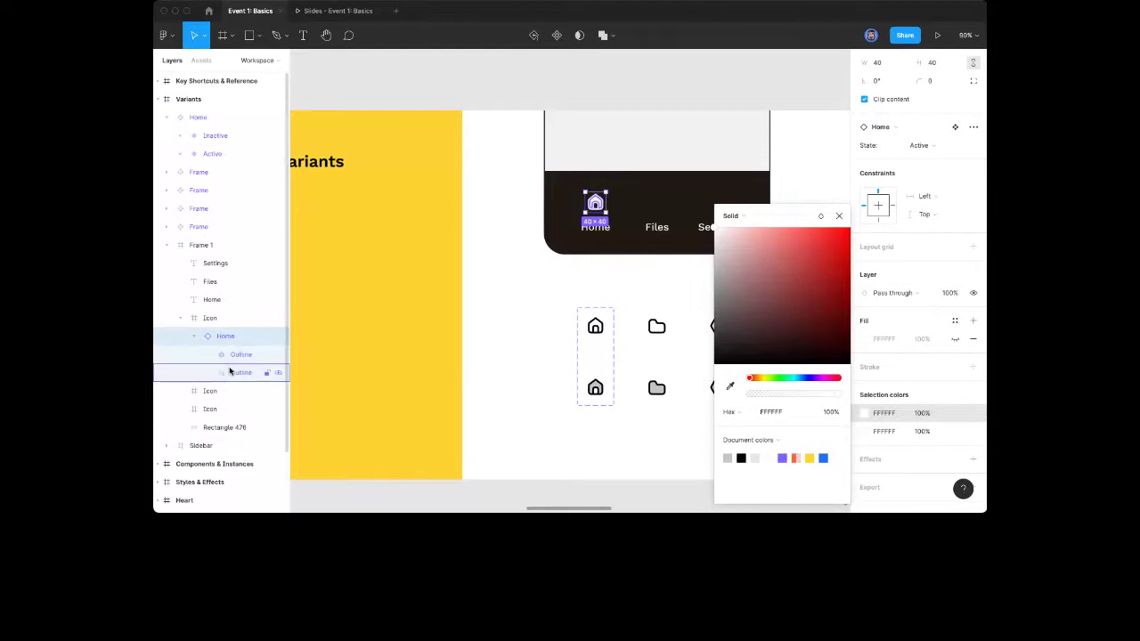
left_click(234, 356)
left_click(237, 372)
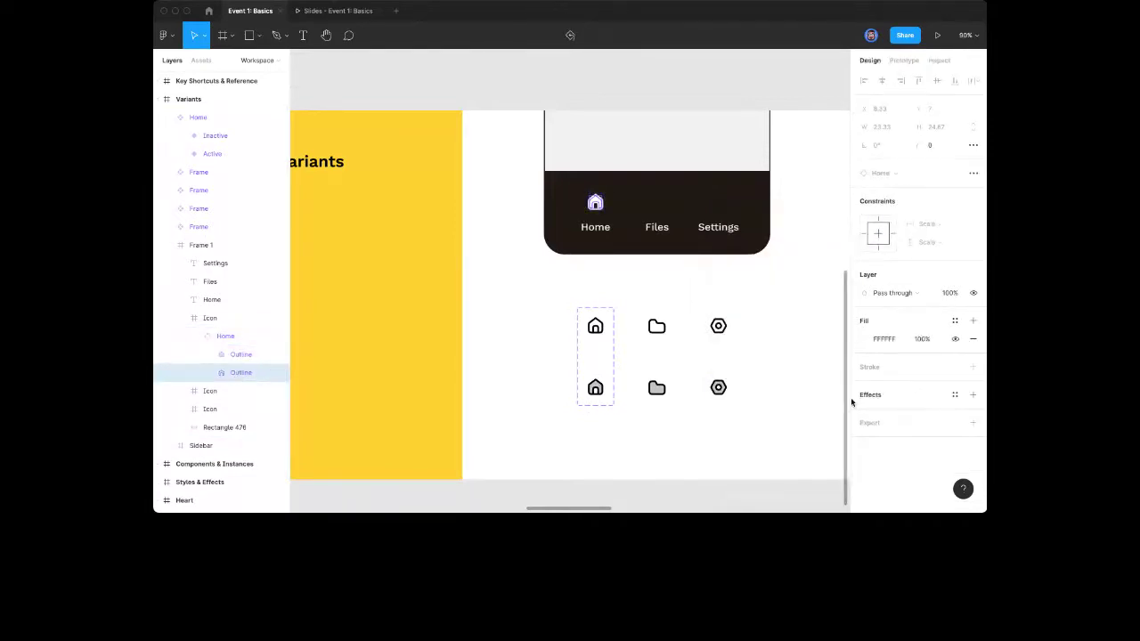
key("5")
key("3")
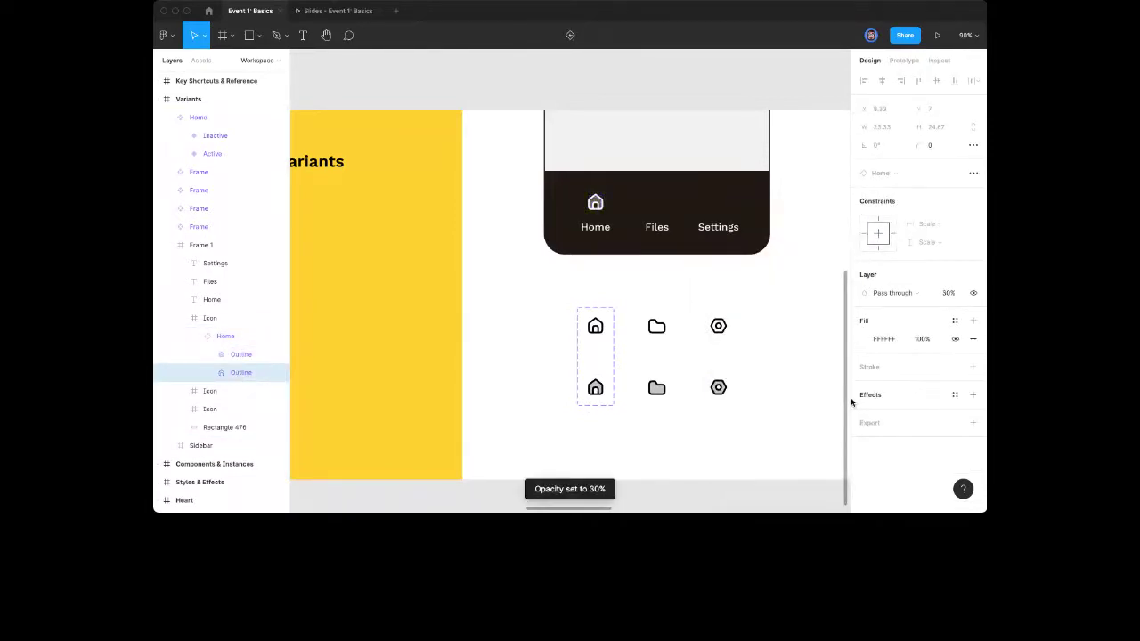
left_click(619, 289)
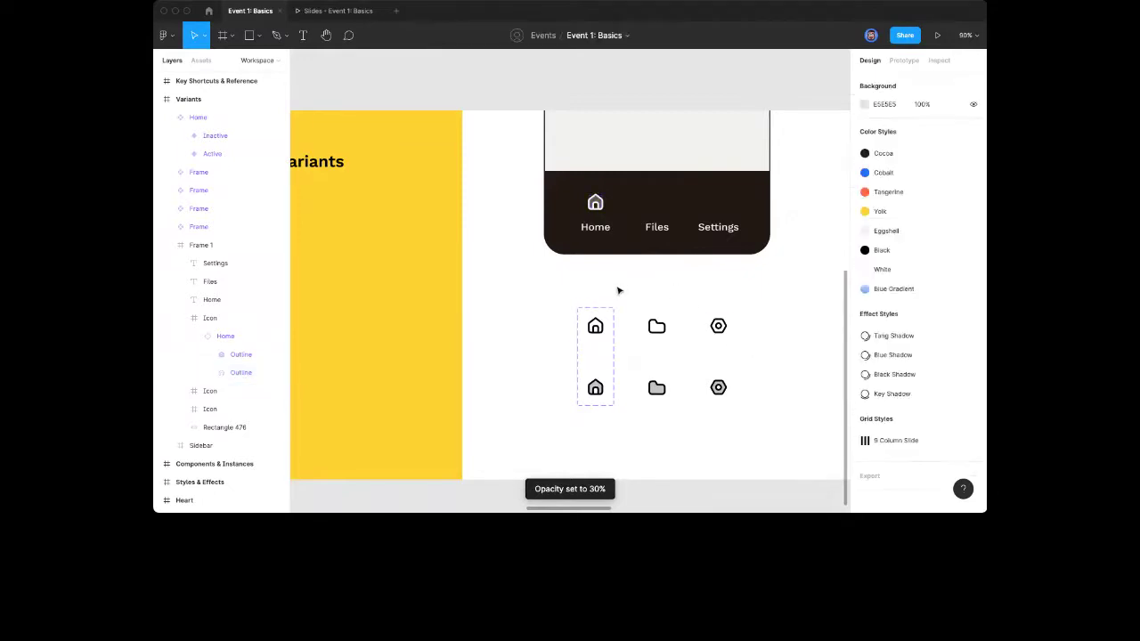
Try the navigation bar's Home instance in the Inactive state with the colour A77E7E, and switch it back to Active
scroll(619, 290, "up", 1)
left_click(595, 269)
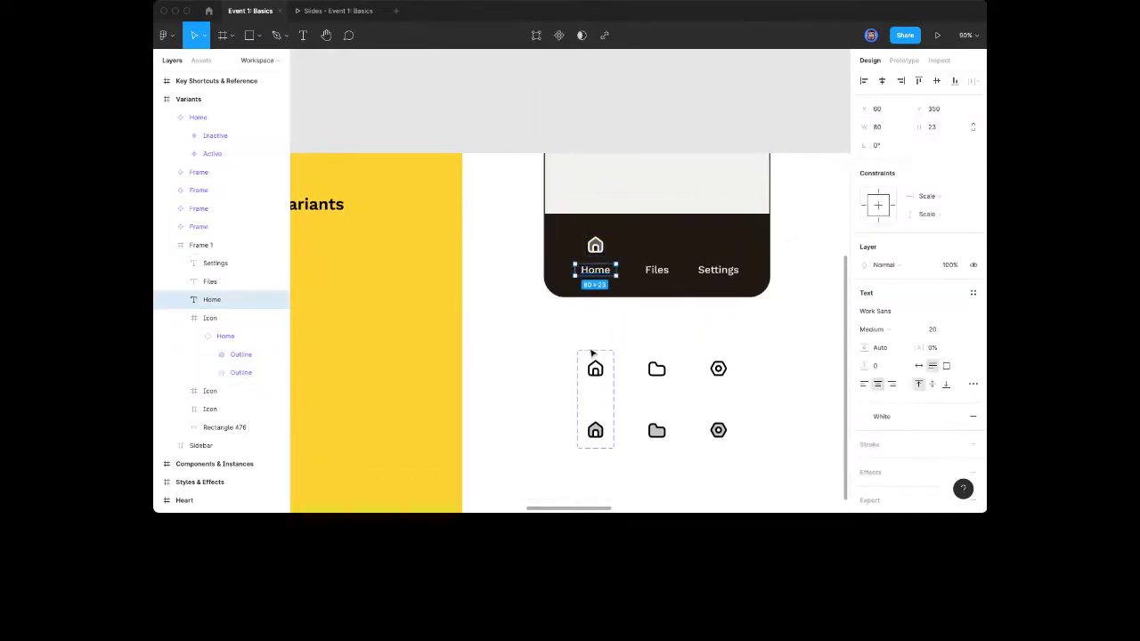
left_click(601, 252)
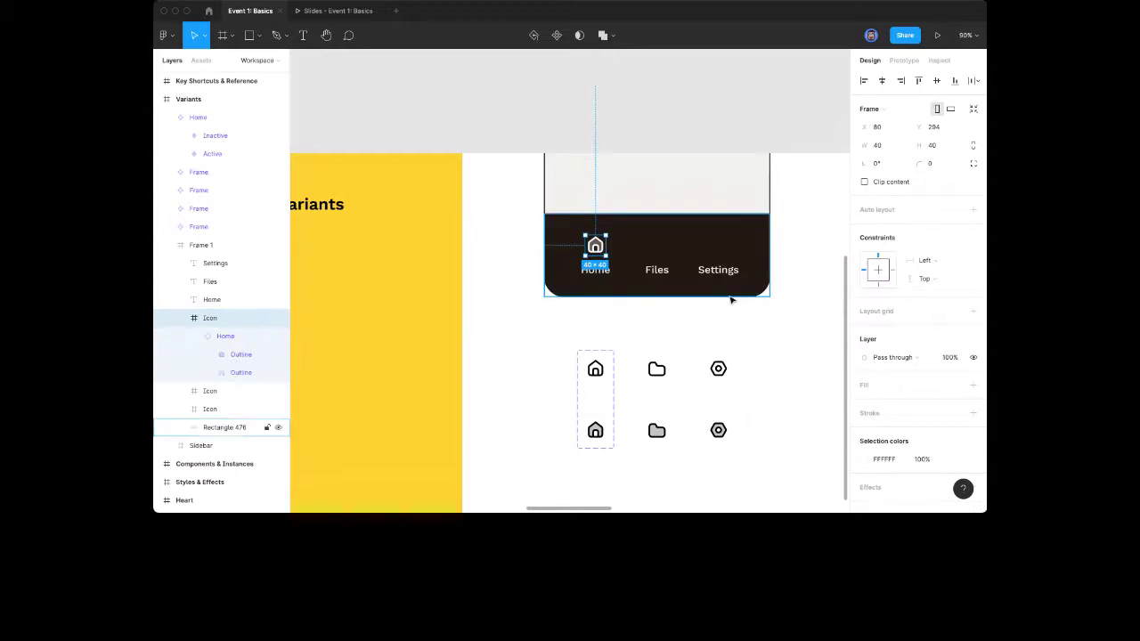
left_click(229, 336)
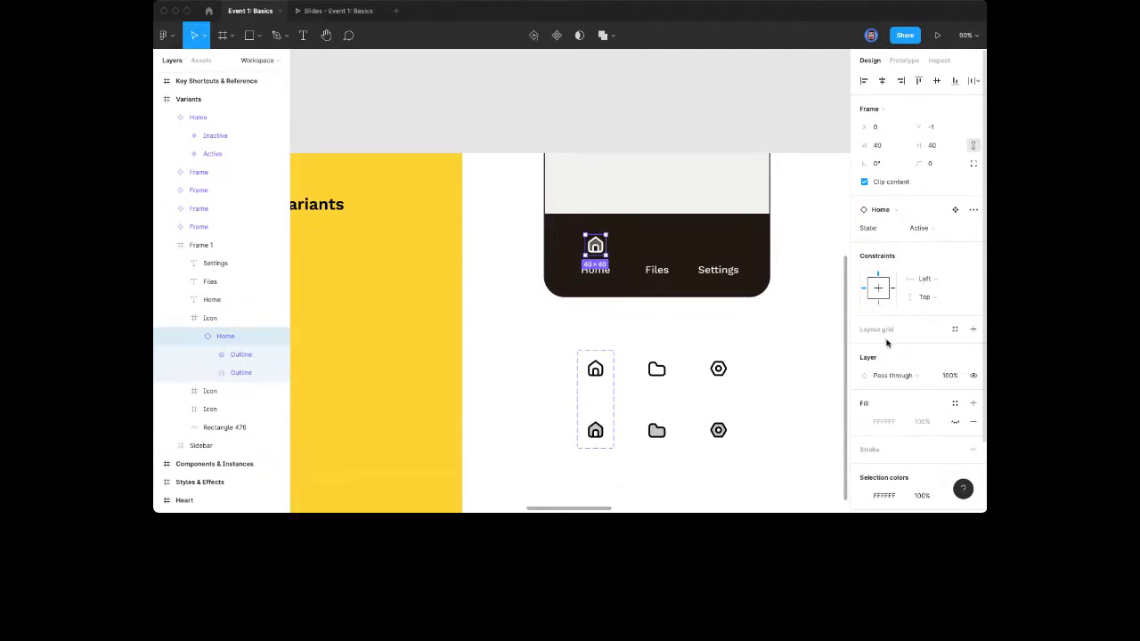
left_click(927, 229)
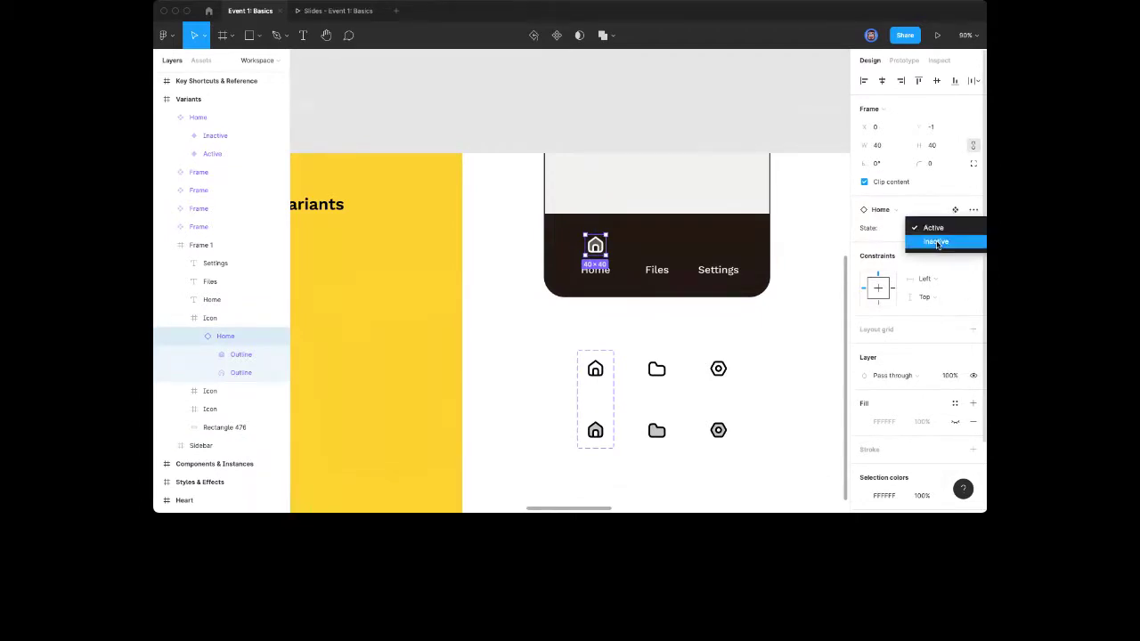
left_click(936, 243)
left_click(864, 496)
left_click(746, 275)
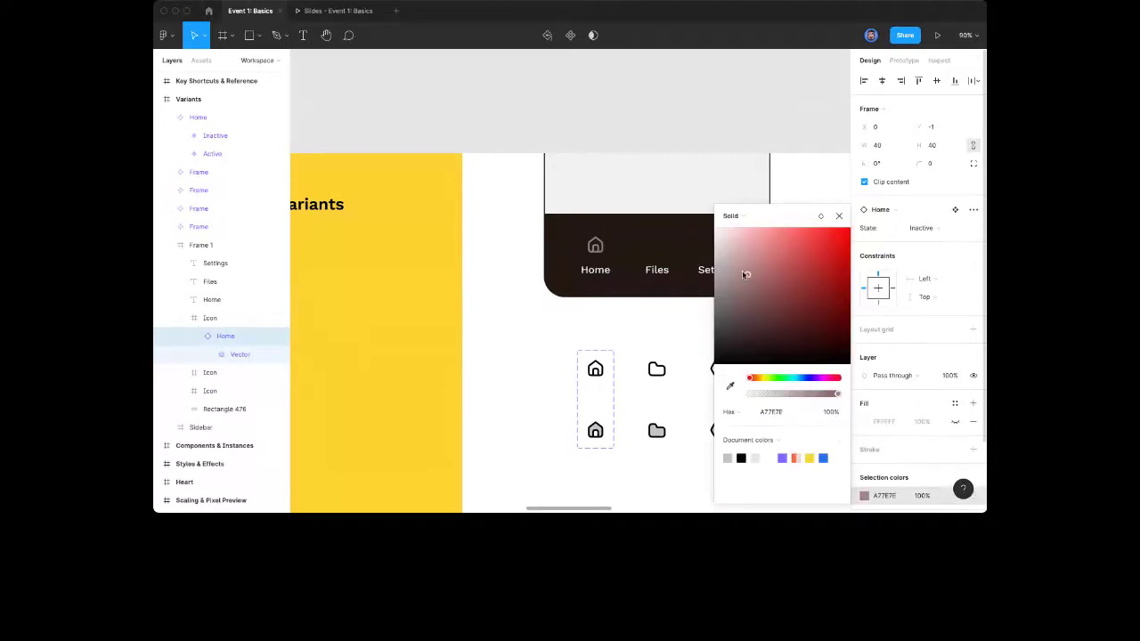
left_click(927, 228)
left_click(926, 214)
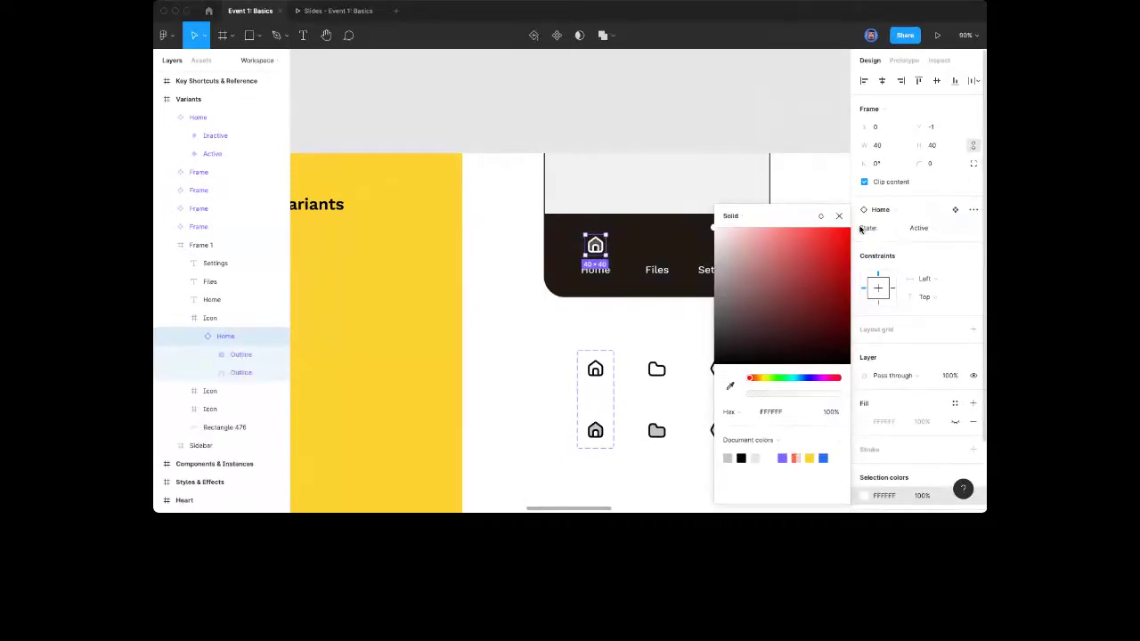
Try the navigation bar's Home instance in the Inactive state with the colour picker closed, returning it to Active each time
left_click(839, 216)
left_click(925, 228)
left_click(931, 241)
left_click(925, 228)
left_click(932, 215)
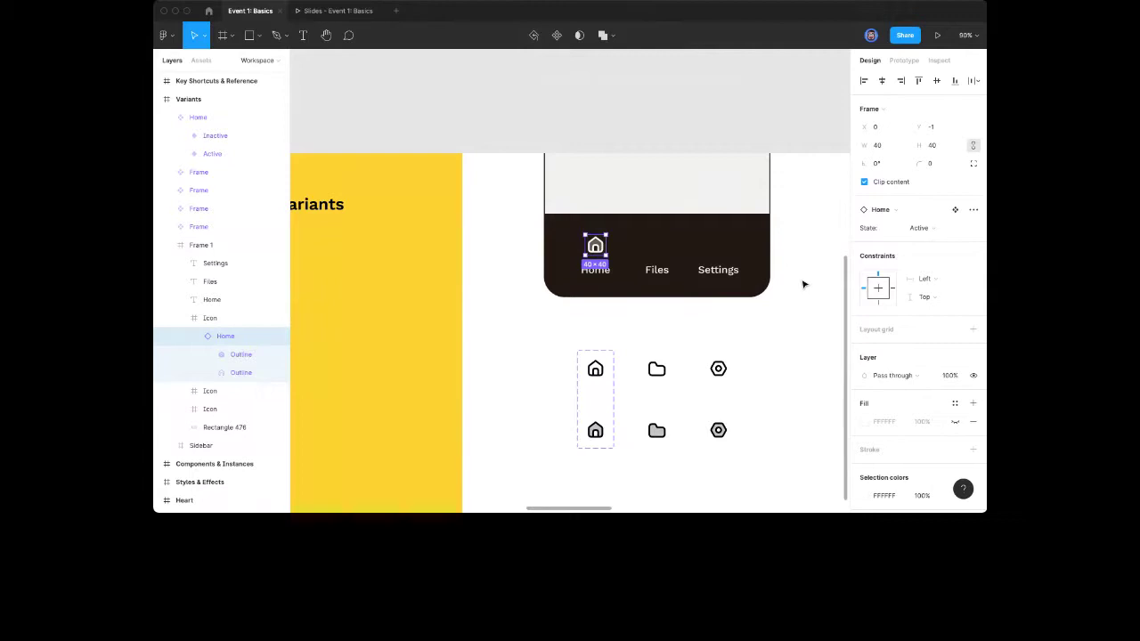
left_click(922, 231)
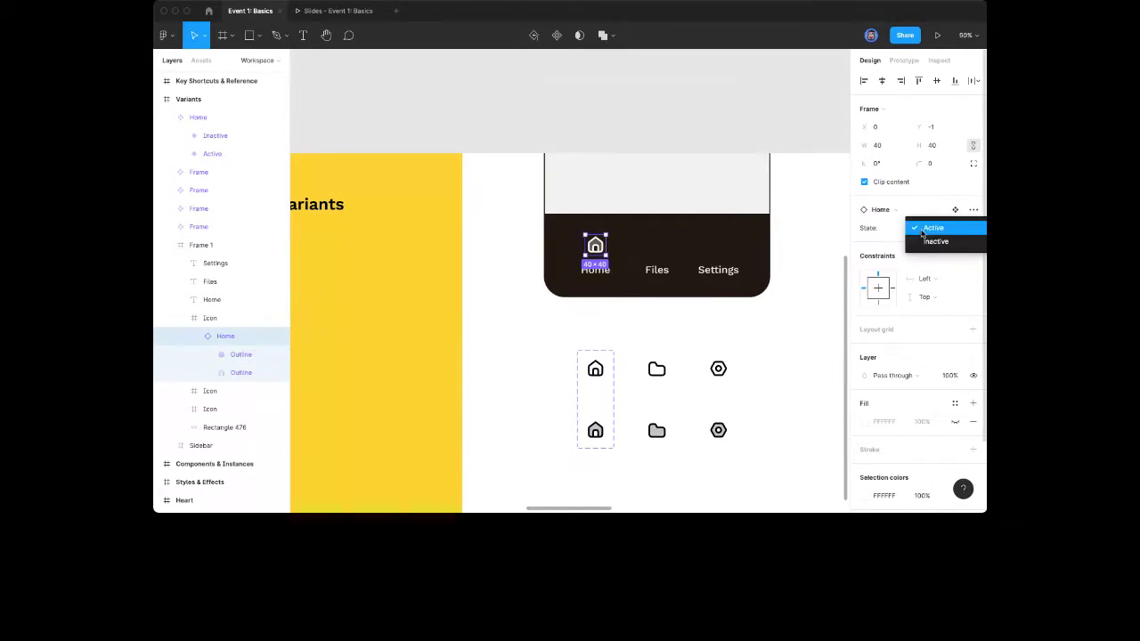
left_click(928, 238)
left_click(928, 230)
left_click(931, 214)
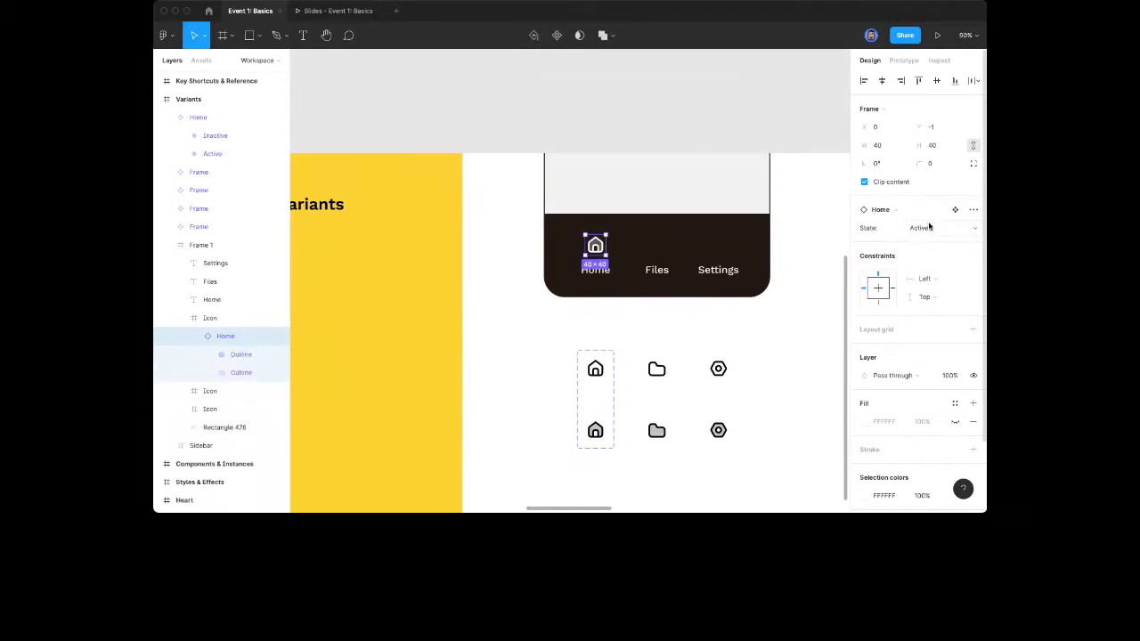
Collapse all layers while the Home instance is set to Inactive, then restore its Active state and clear the selection
left_click(929, 228)
left_click(930, 242)
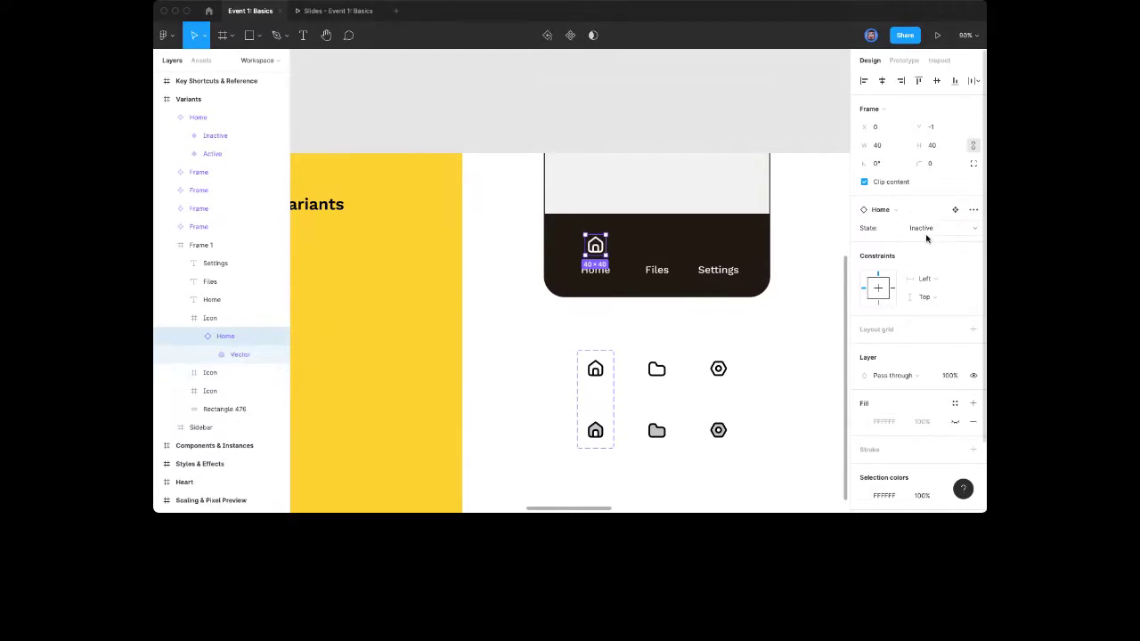
key("alt+l")
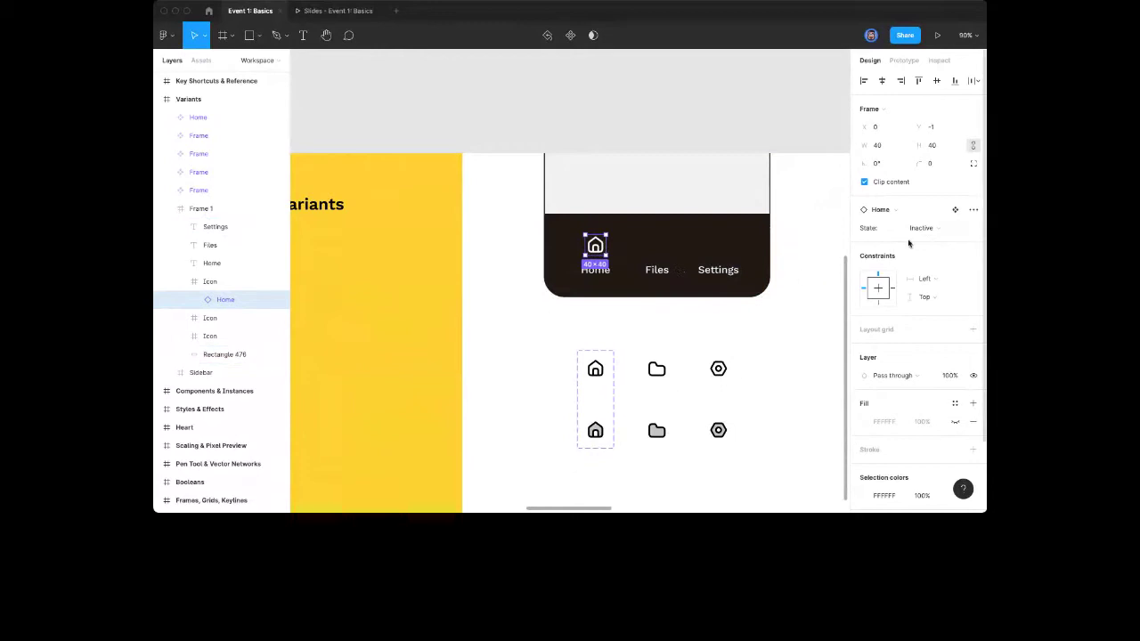
left_click(933, 229)
left_click(933, 215)
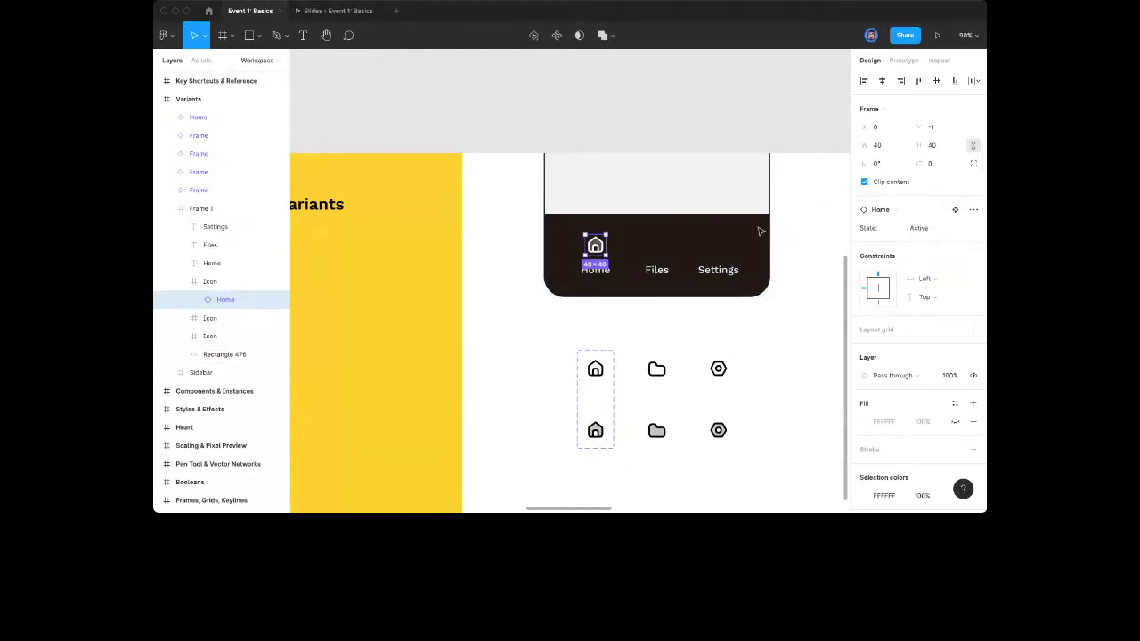
left_click(630, 319)
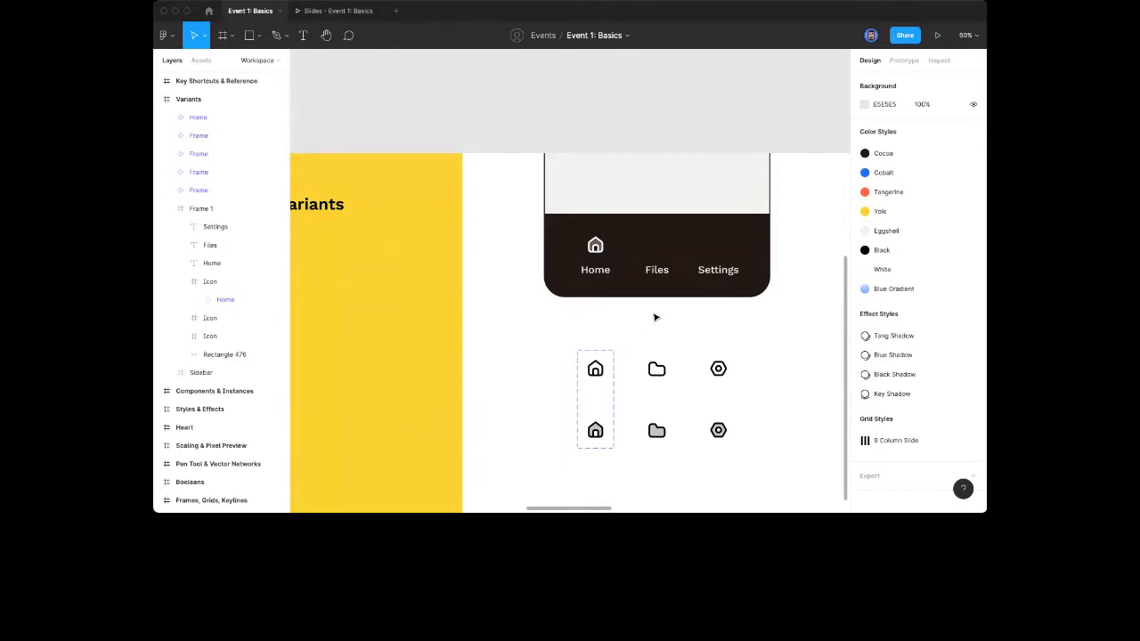
Examine the Key Shortcuts & Reference frame with the interface hidden, and show the interface again
scroll(655, 317, "right", 10)
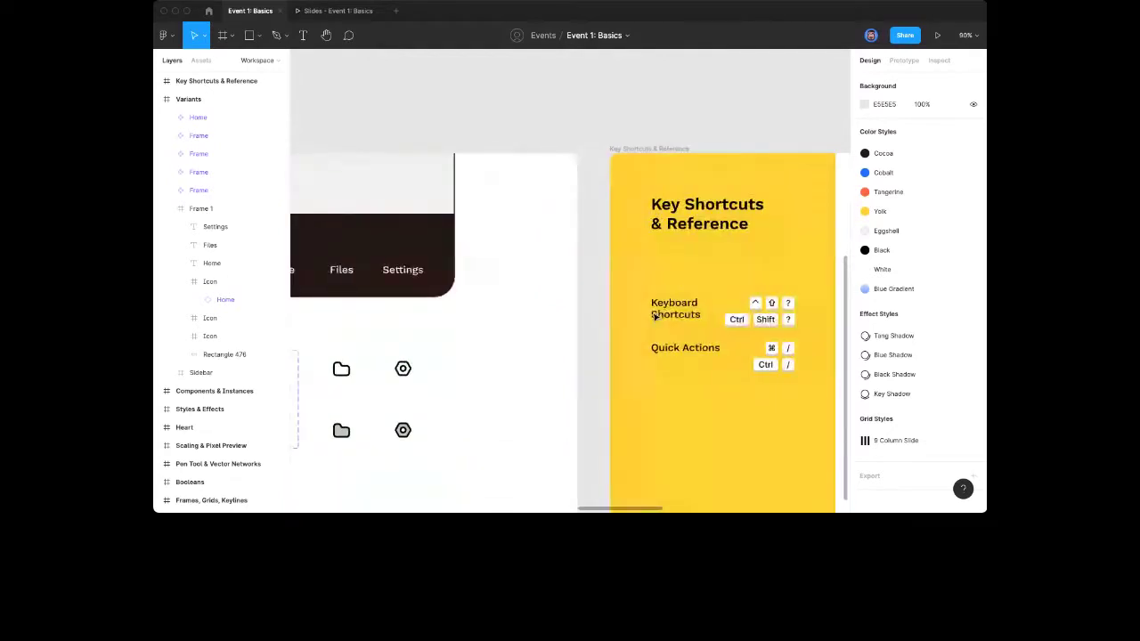
scroll(655, 317, "down", 3)
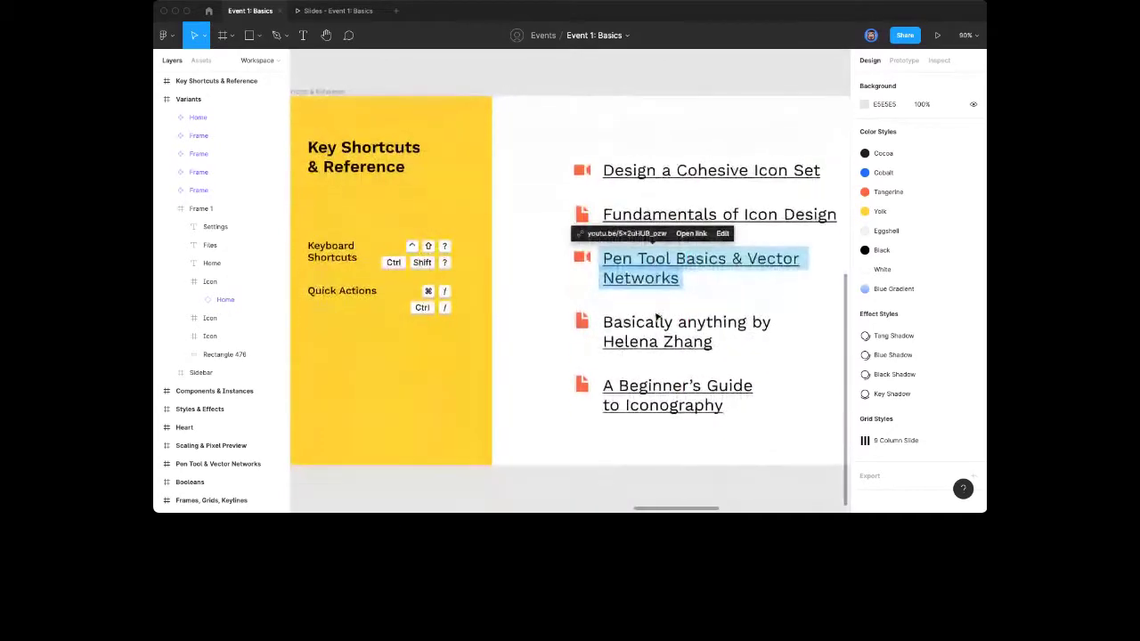
key("super+backslash")
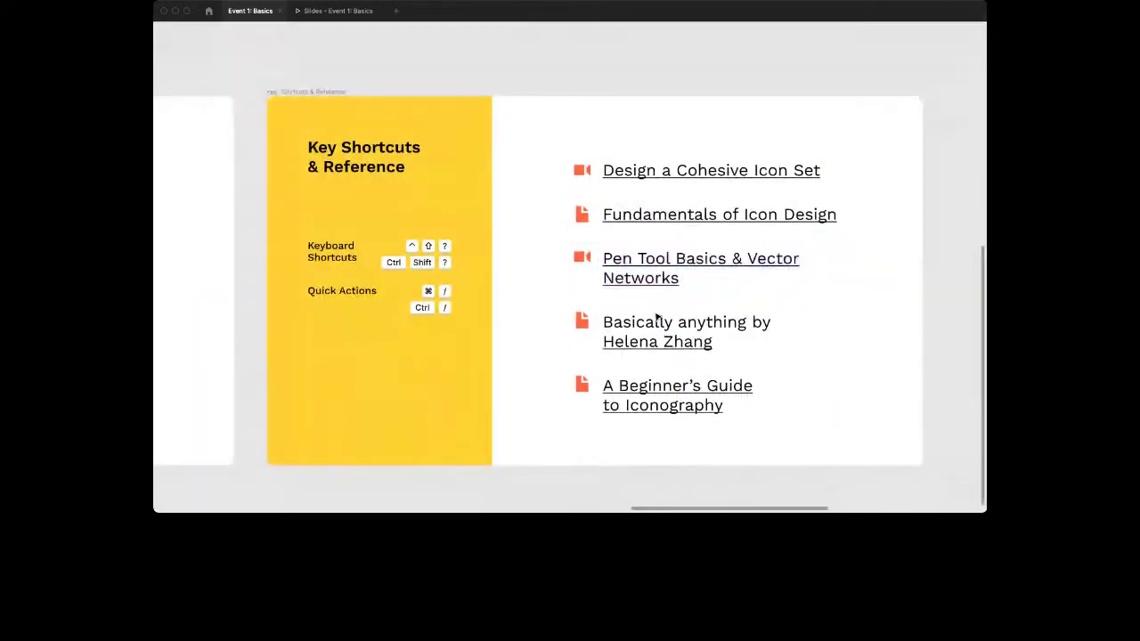
scroll(655, 290, "up", 1)
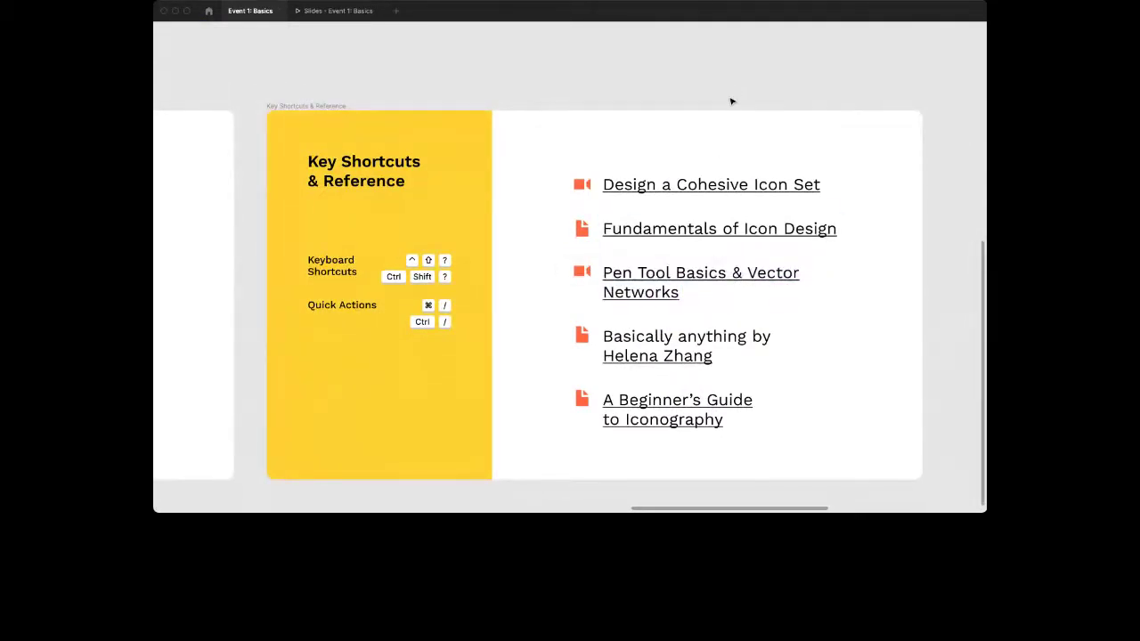
scroll(735, 99, "down", 1)
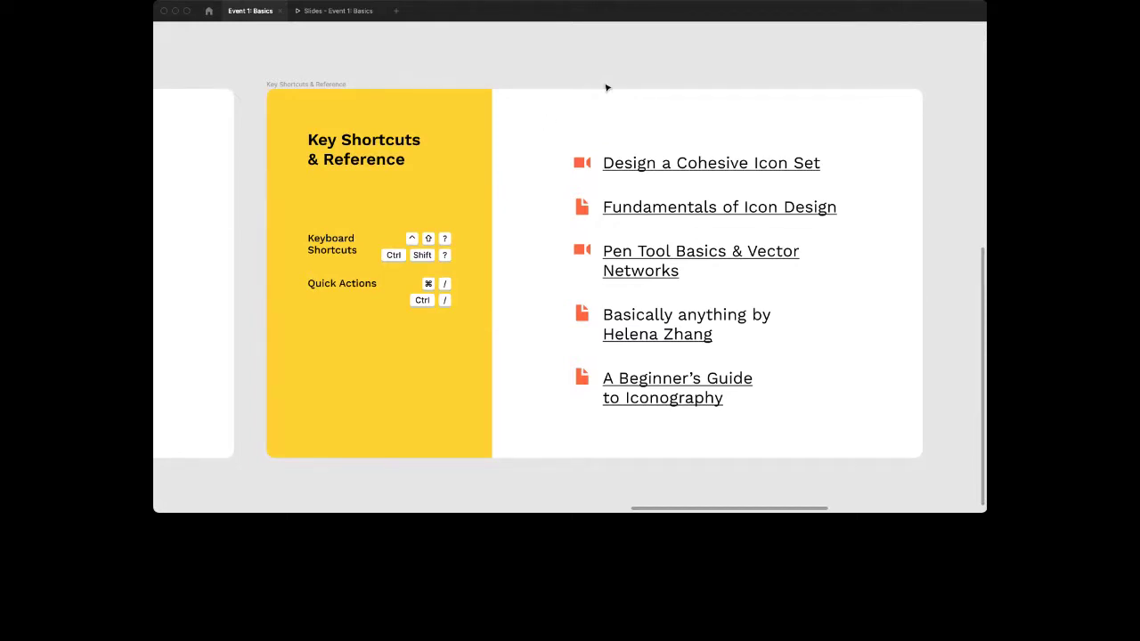
key("super+backslash")
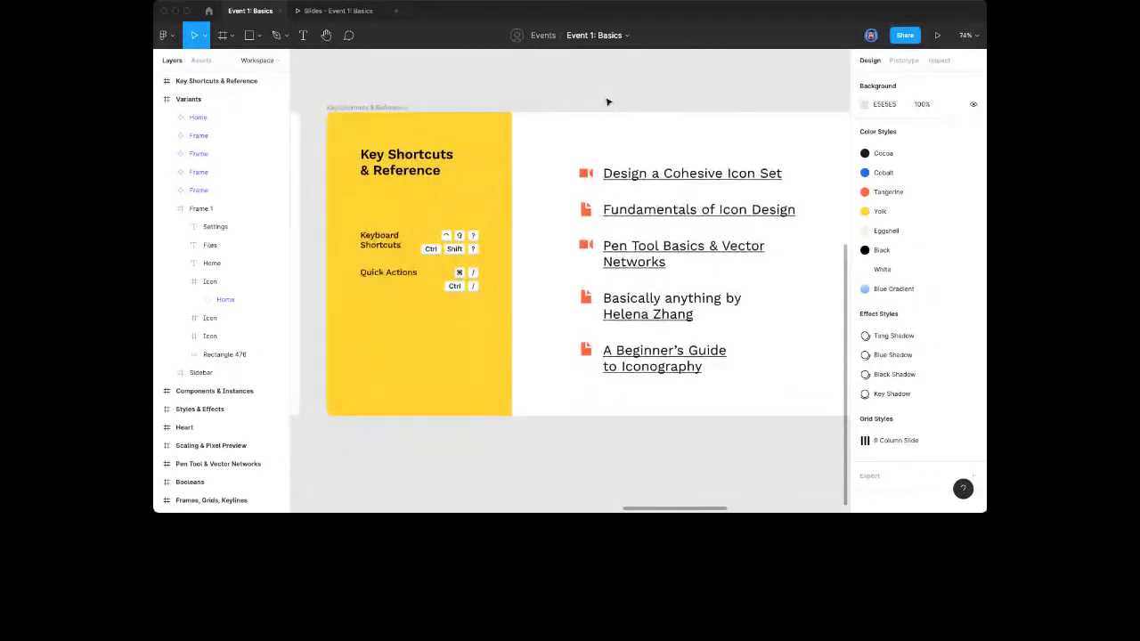
scroll(608, 102, "right", 2)
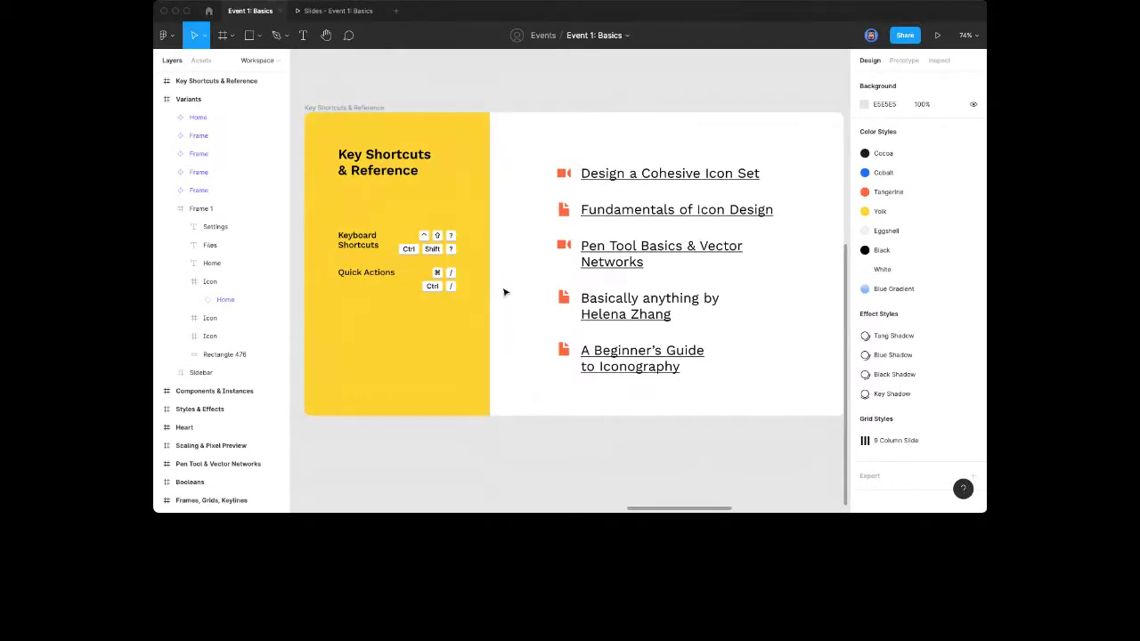
Search the quick actions for "union", "create" and "variant", and clear the search text
key("ctrl+slash")
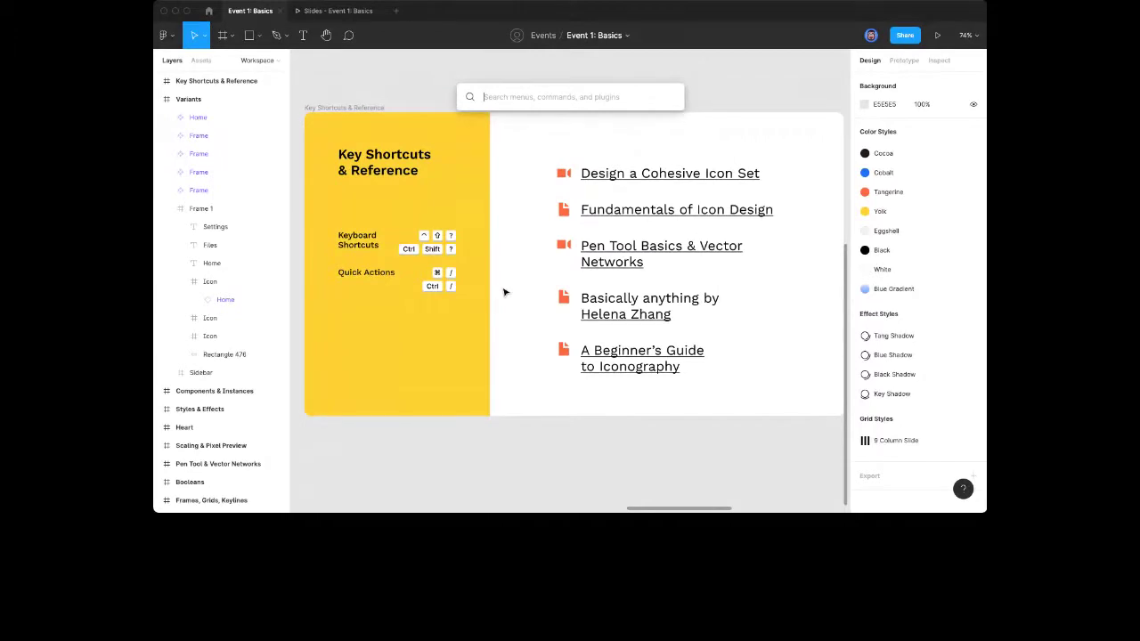
type("union")
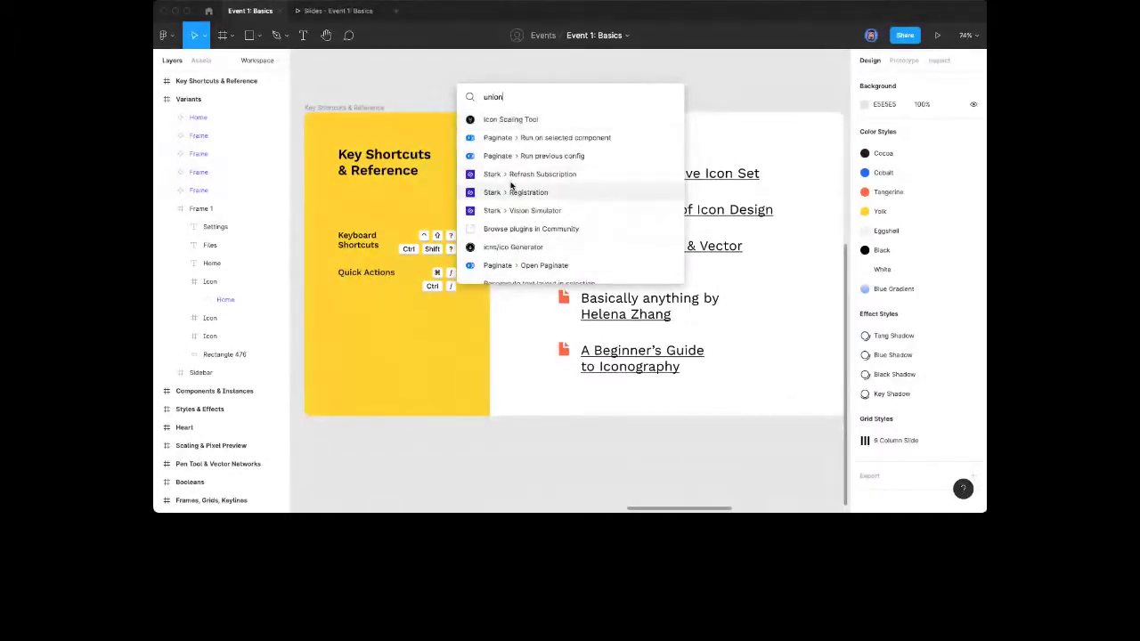
scroll(512, 187, "down", 3)
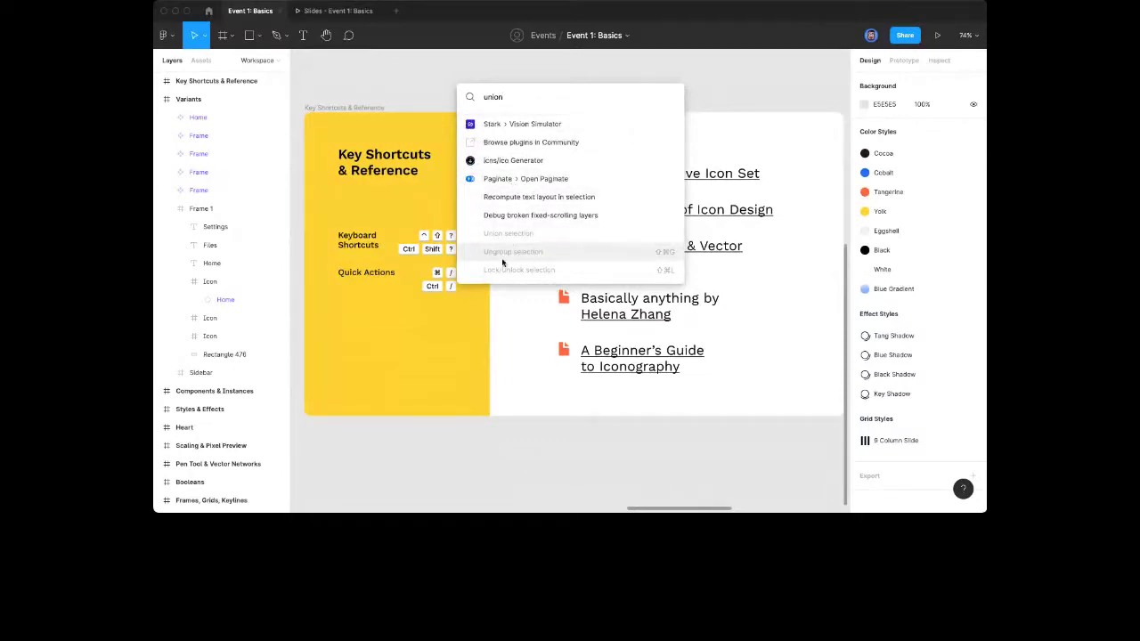
key("super+a")
type("create")
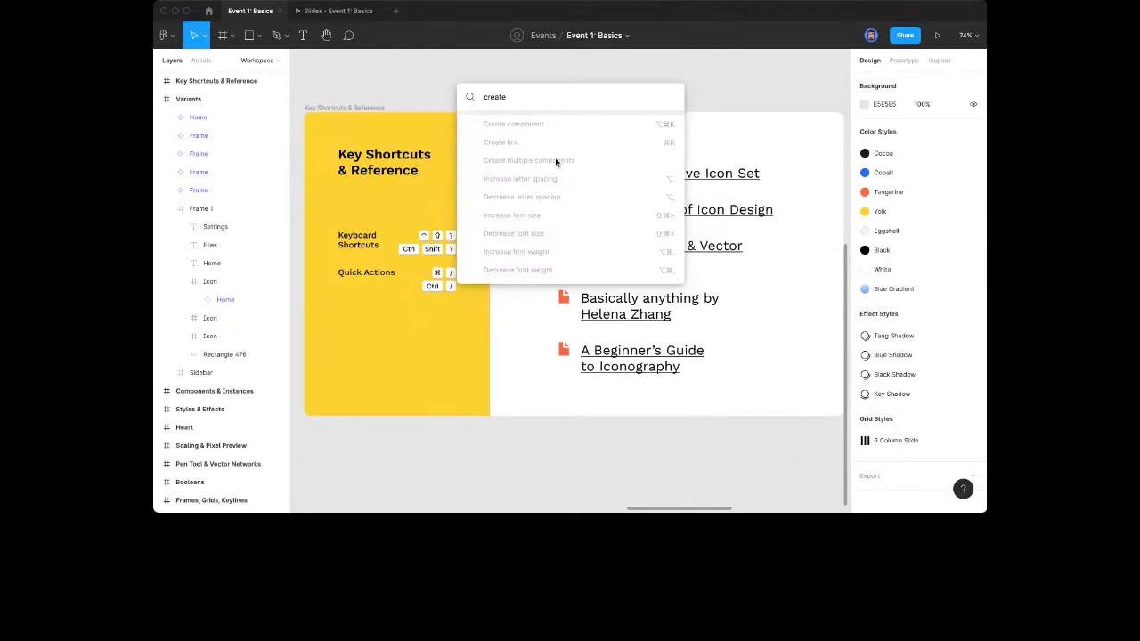
key("super+a")
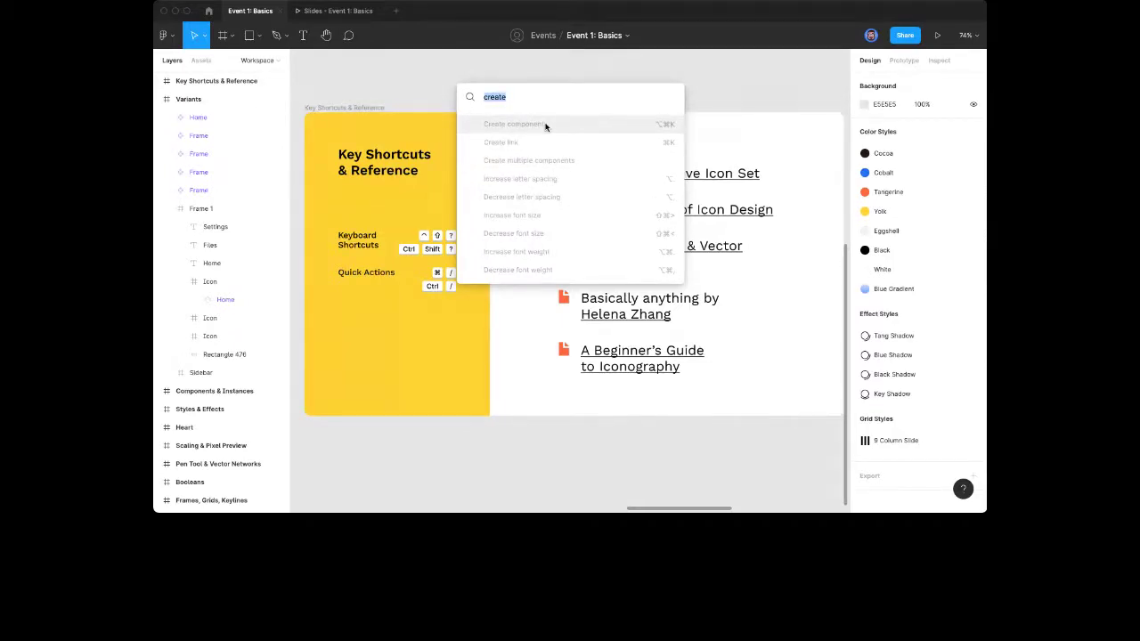
type("variant")
key("super+a")
key("BackSpace")
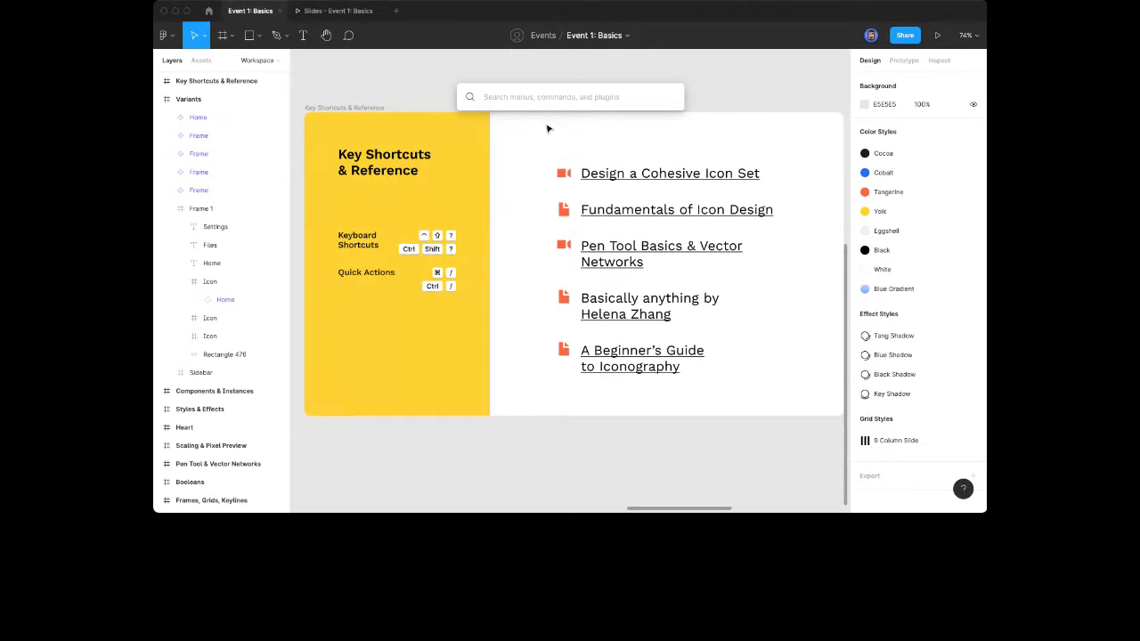
Search the quick actions for "stark" and "flatt", and choose Find flattening components
type("stark")
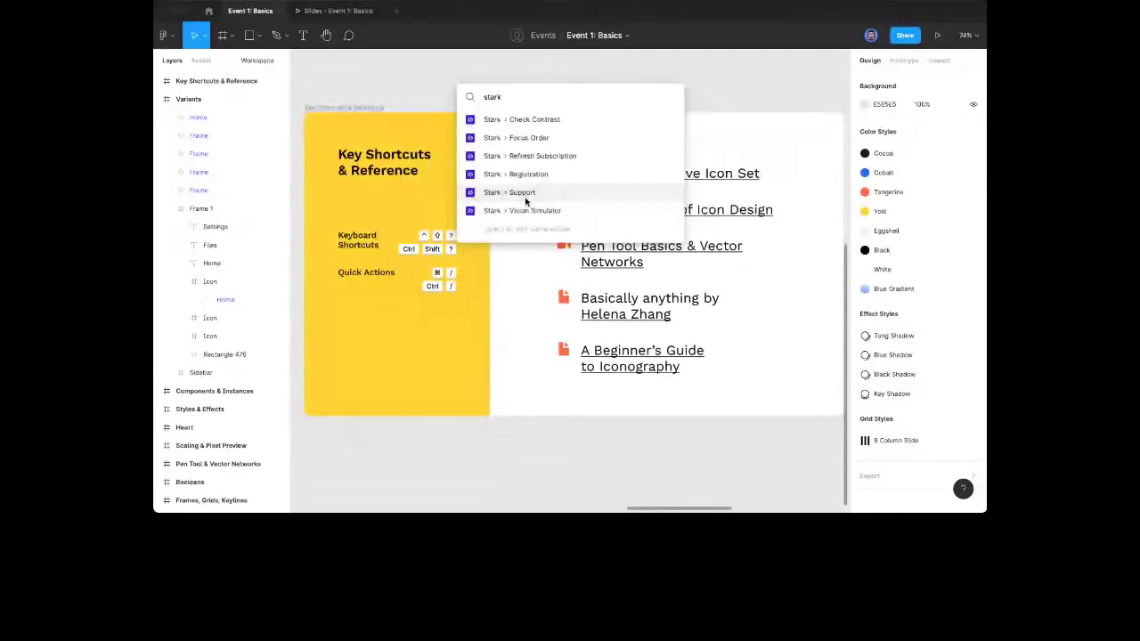
left_click_drag(516, 100, 484, 100)
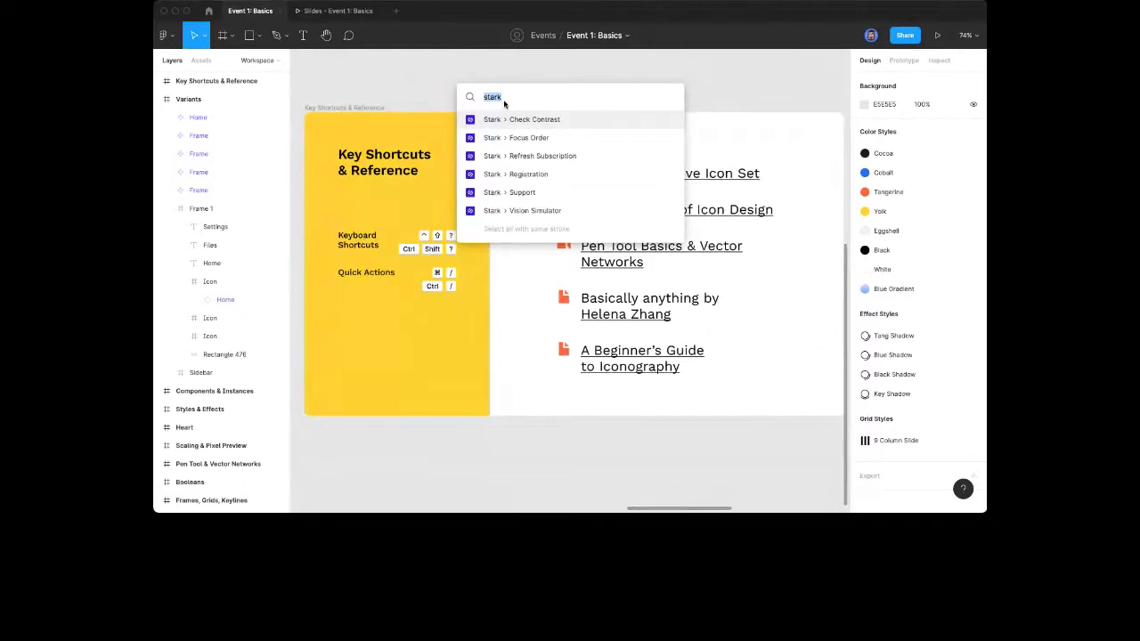
type("flatt")
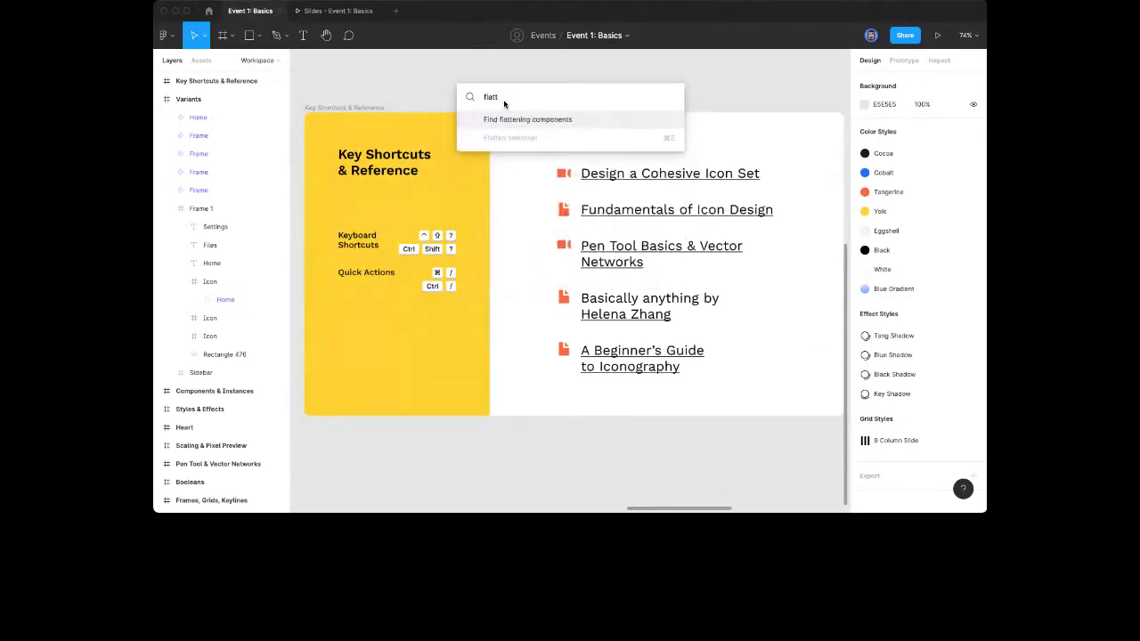
left_click(531, 120)
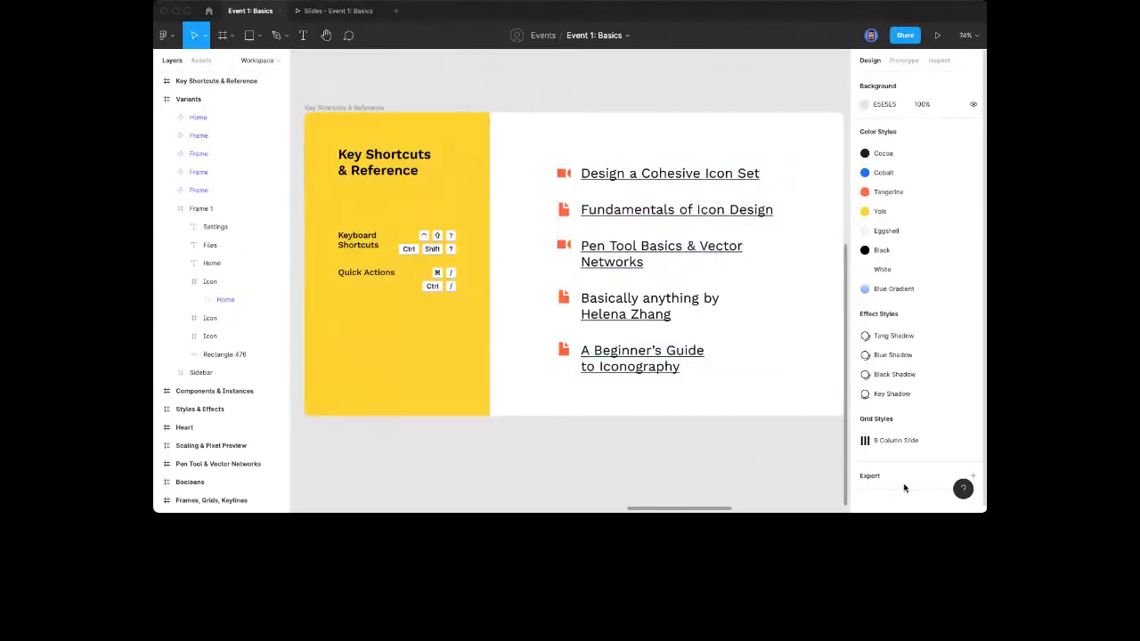
Review the keyboard shortcuts reference from Essential and Tools through to Components, and close it
left_click(963, 489)
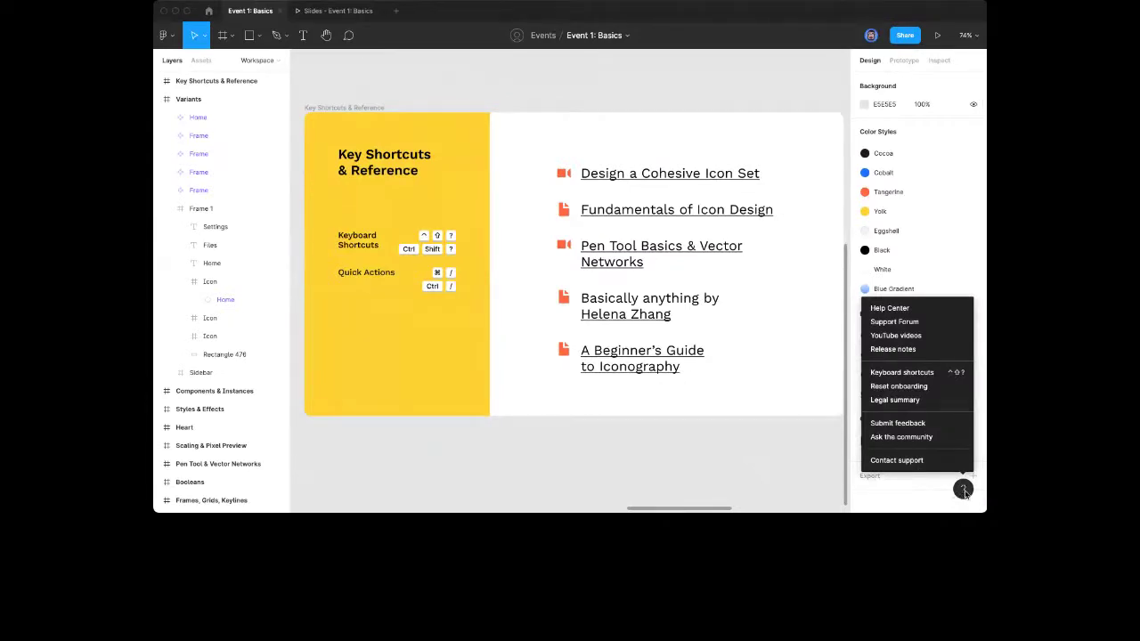
left_click(918, 377)
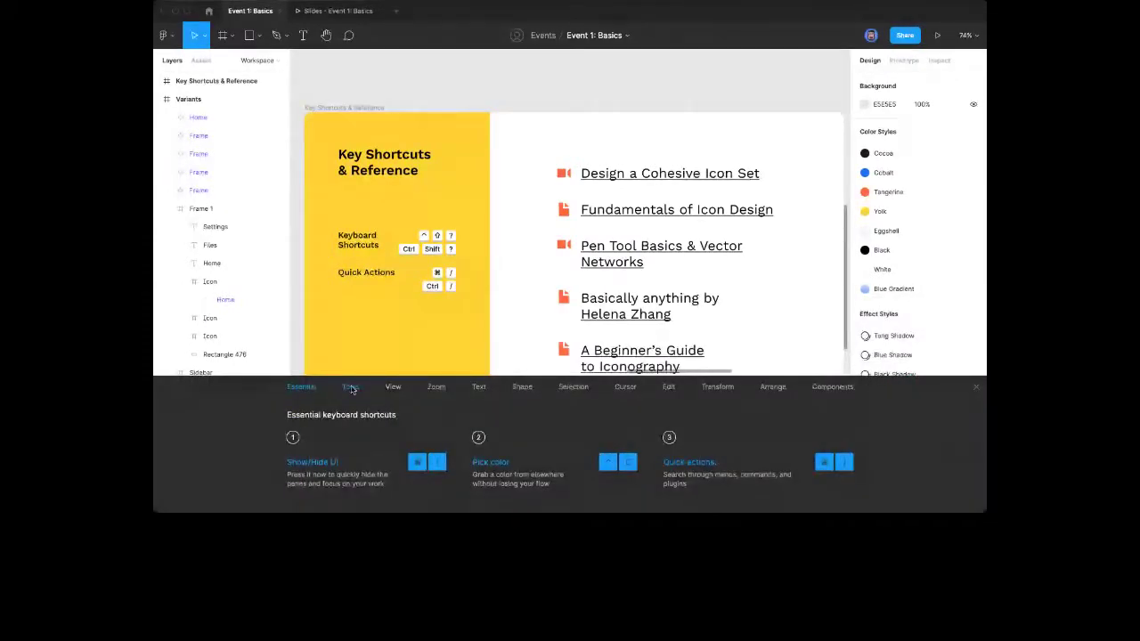
left_click(351, 388)
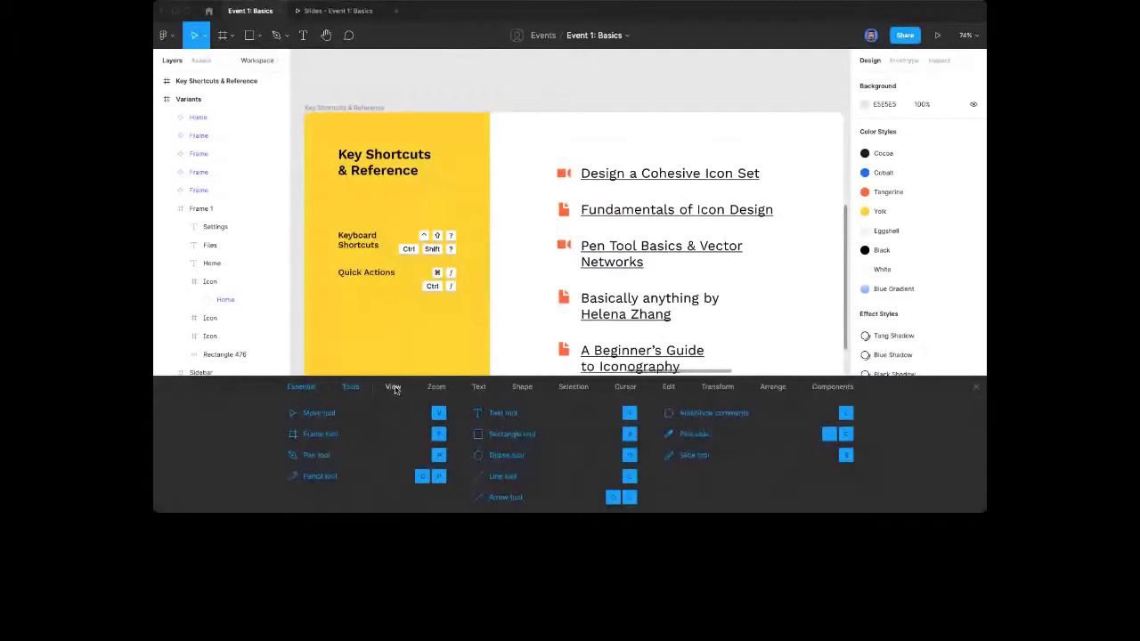
left_click(397, 389)
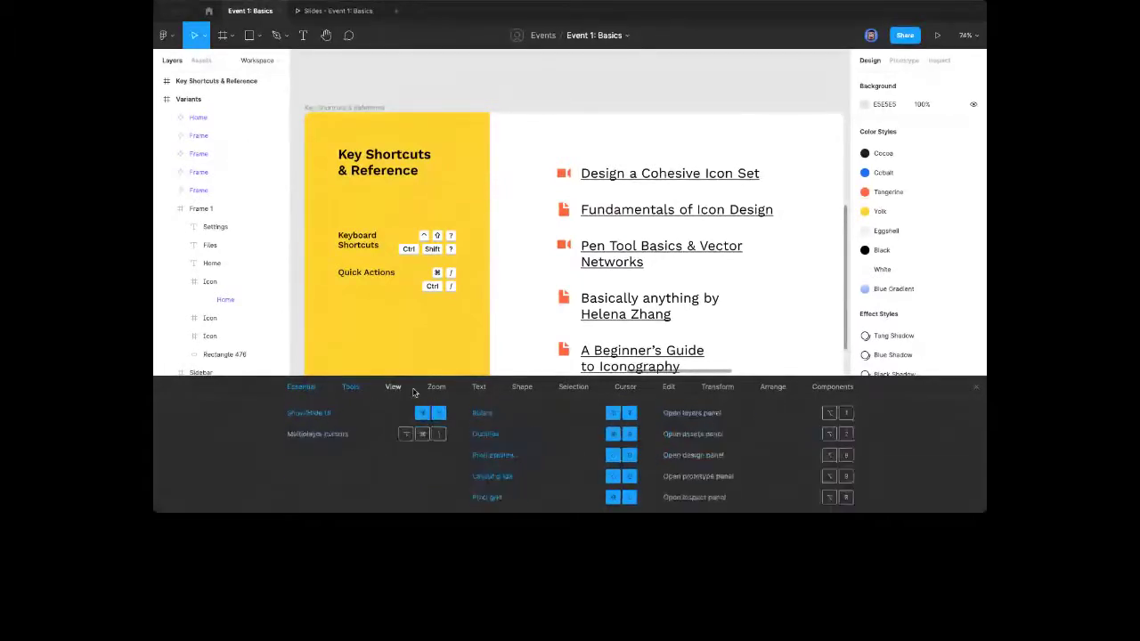
left_click(435, 391)
left_click(488, 392)
left_click(518, 389)
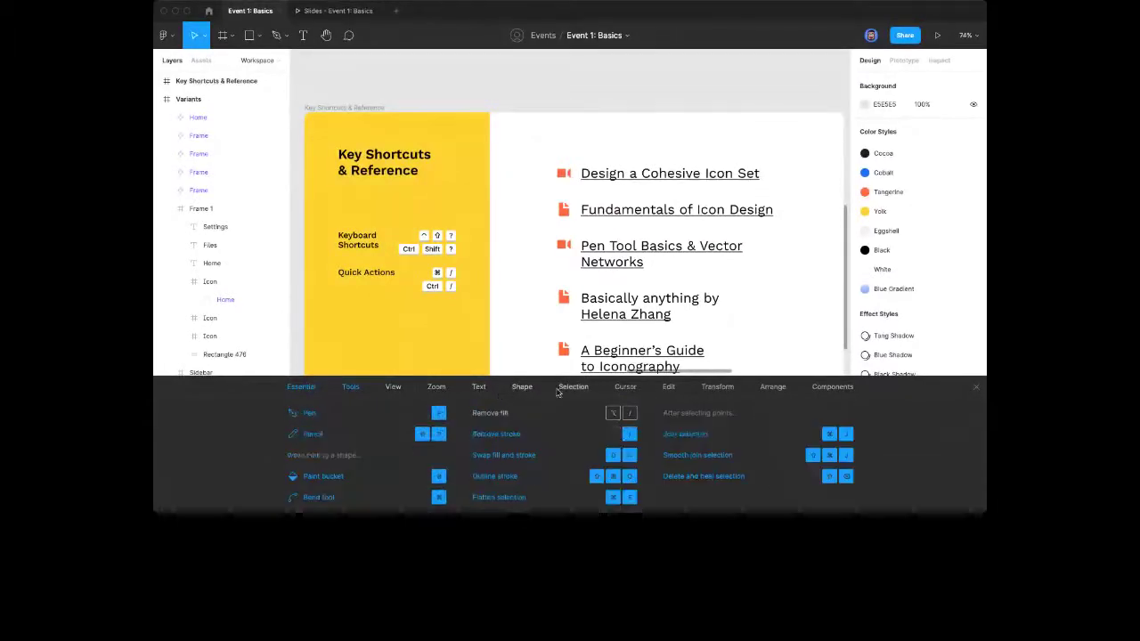
left_click(566, 389)
left_click(624, 387)
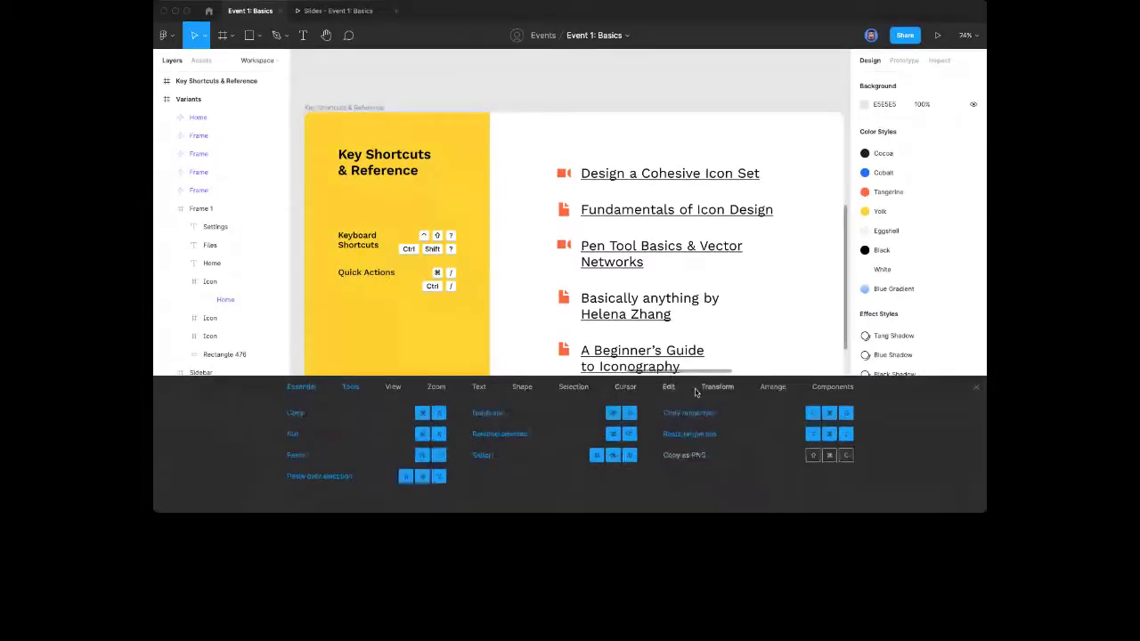
left_click(714, 389)
left_click(771, 389)
left_click(817, 389)
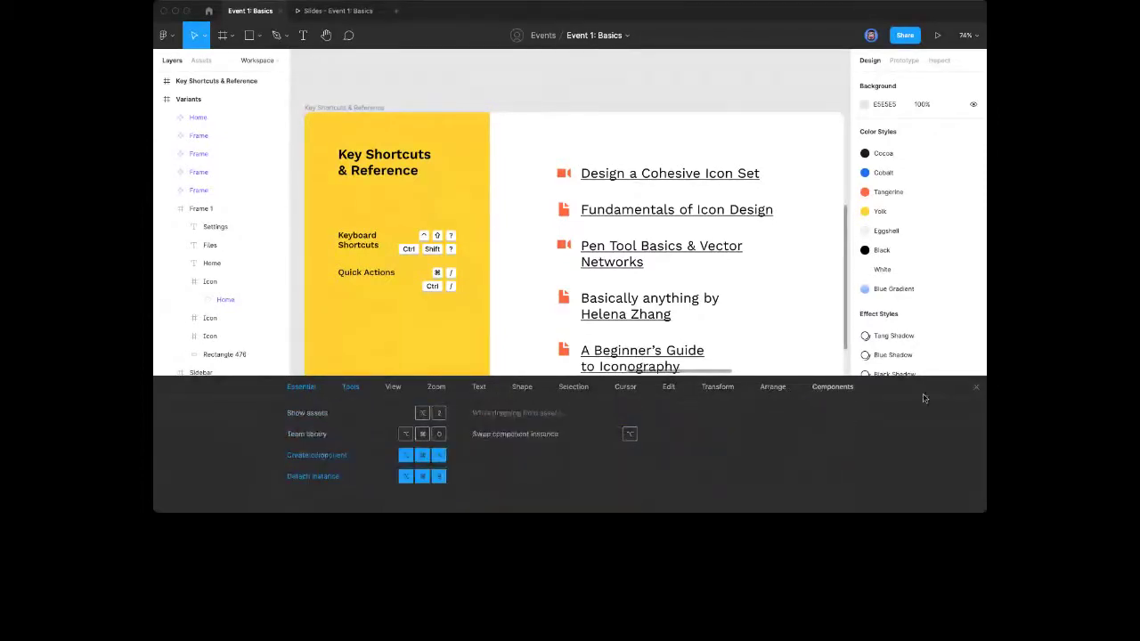
left_click(975, 387)
Switch to the open Slides - Event 1: Basics presentation
scroll(731, 361, "right", 1)
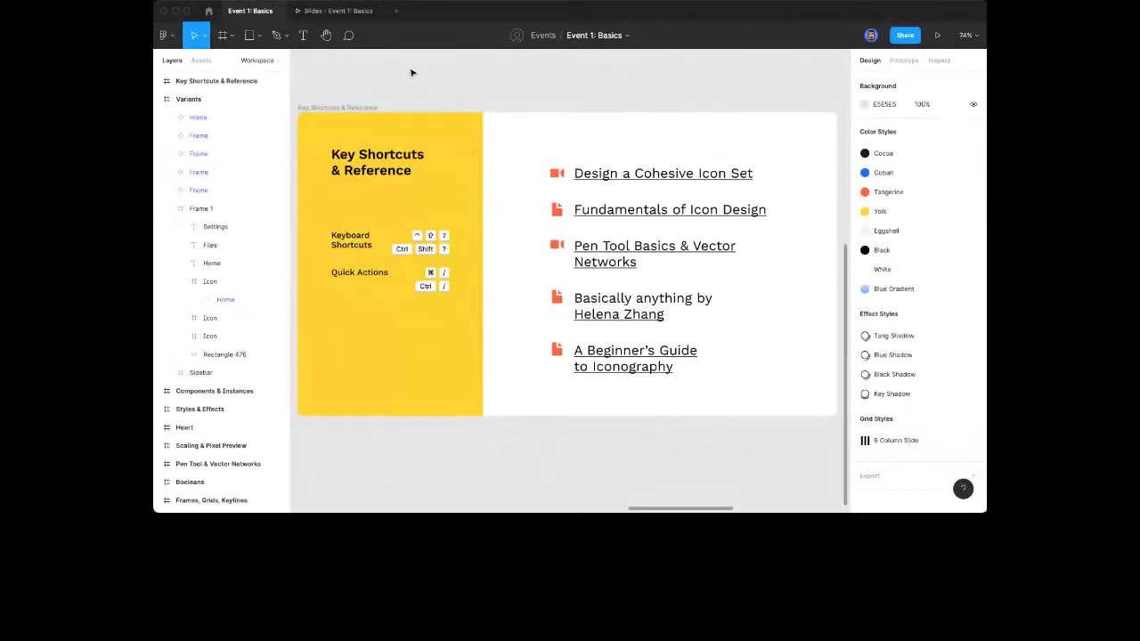
left_click(335, 11)
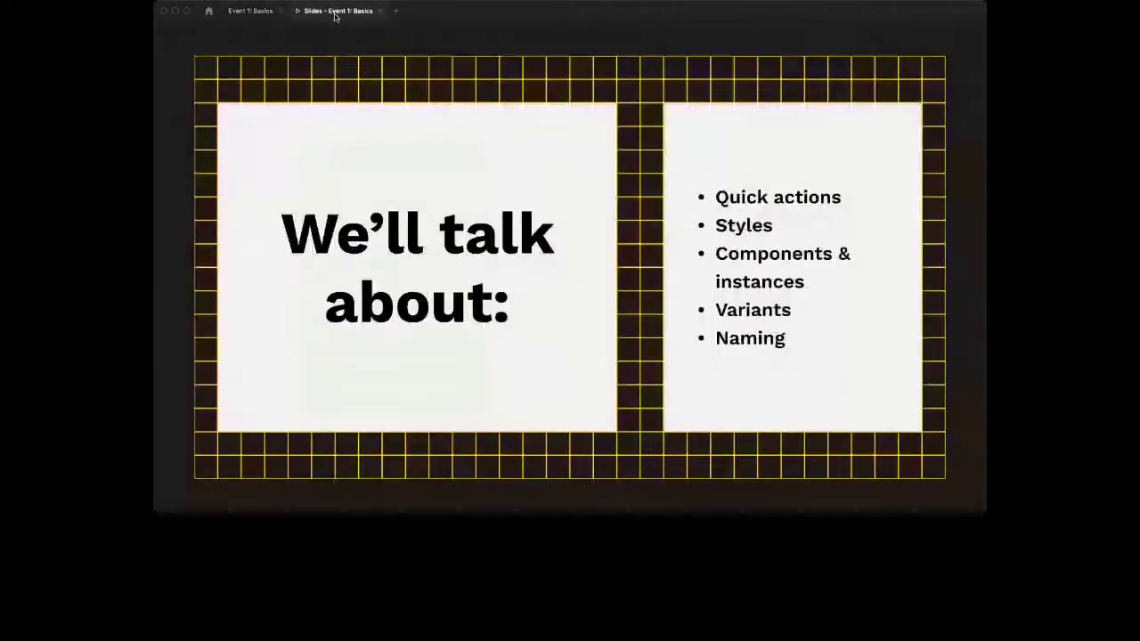